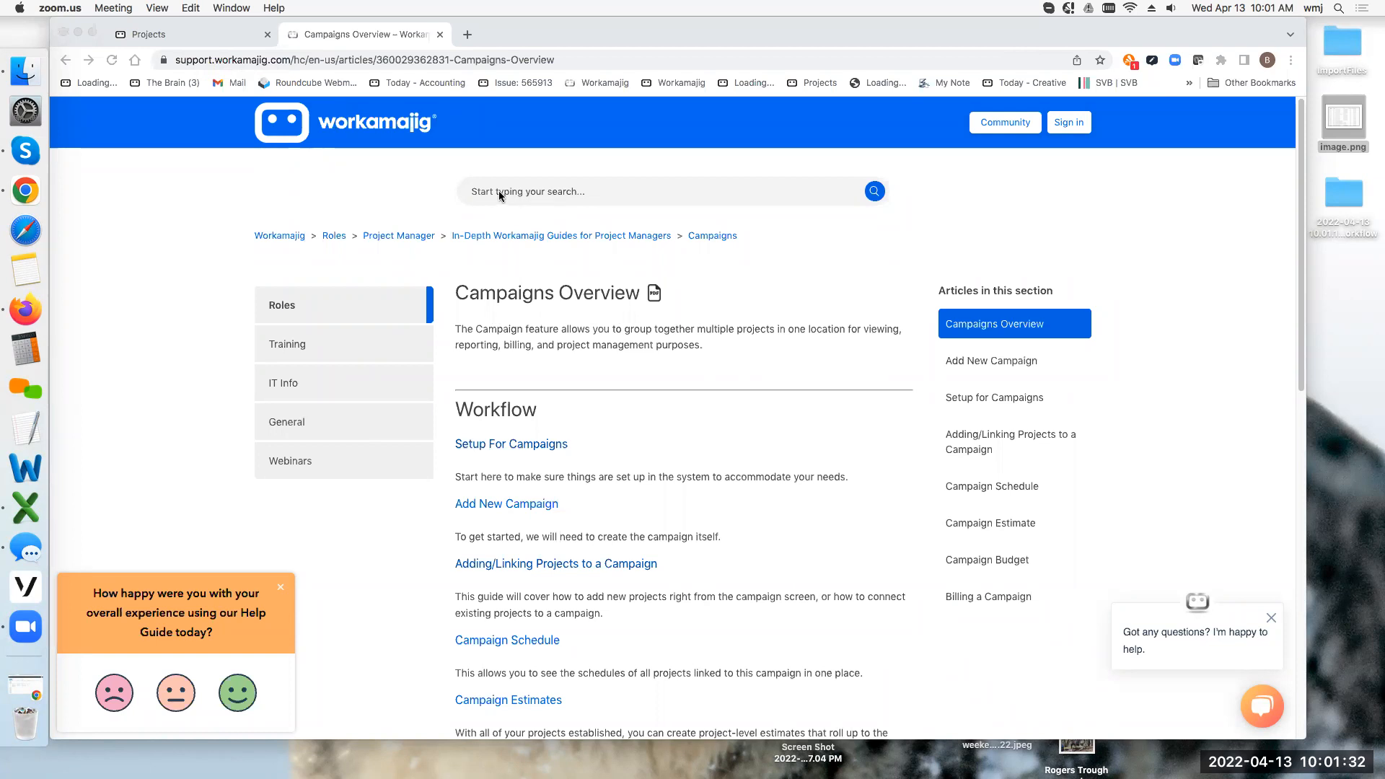
Read through the workflow topics in the Campaigns Overview help article.
{"action": "scroll", "coordinate": [609, 419], "scroll_direction": "down", "scroll_amount": 3}
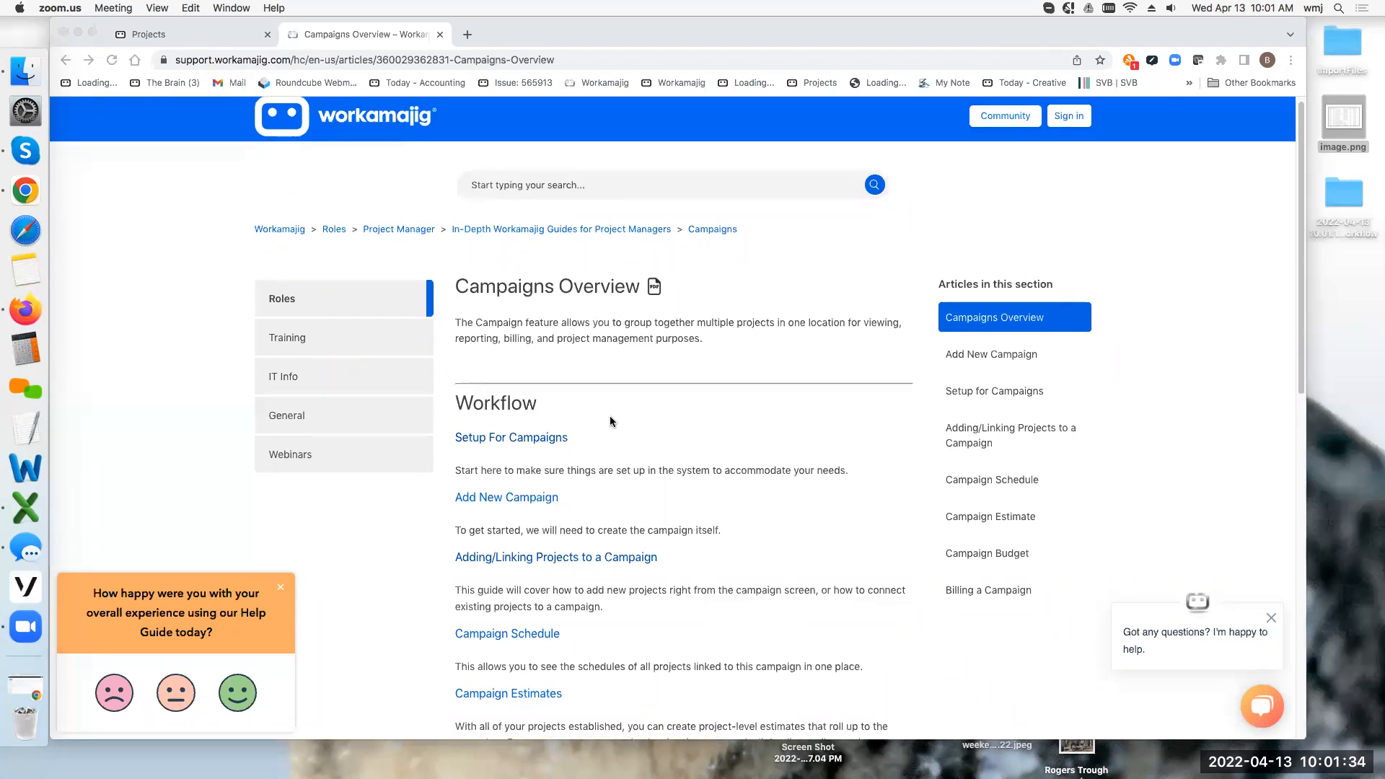
{"action": "scroll", "coordinate": [610, 421], "scroll_direction": "down", "scroll_amount": 1}
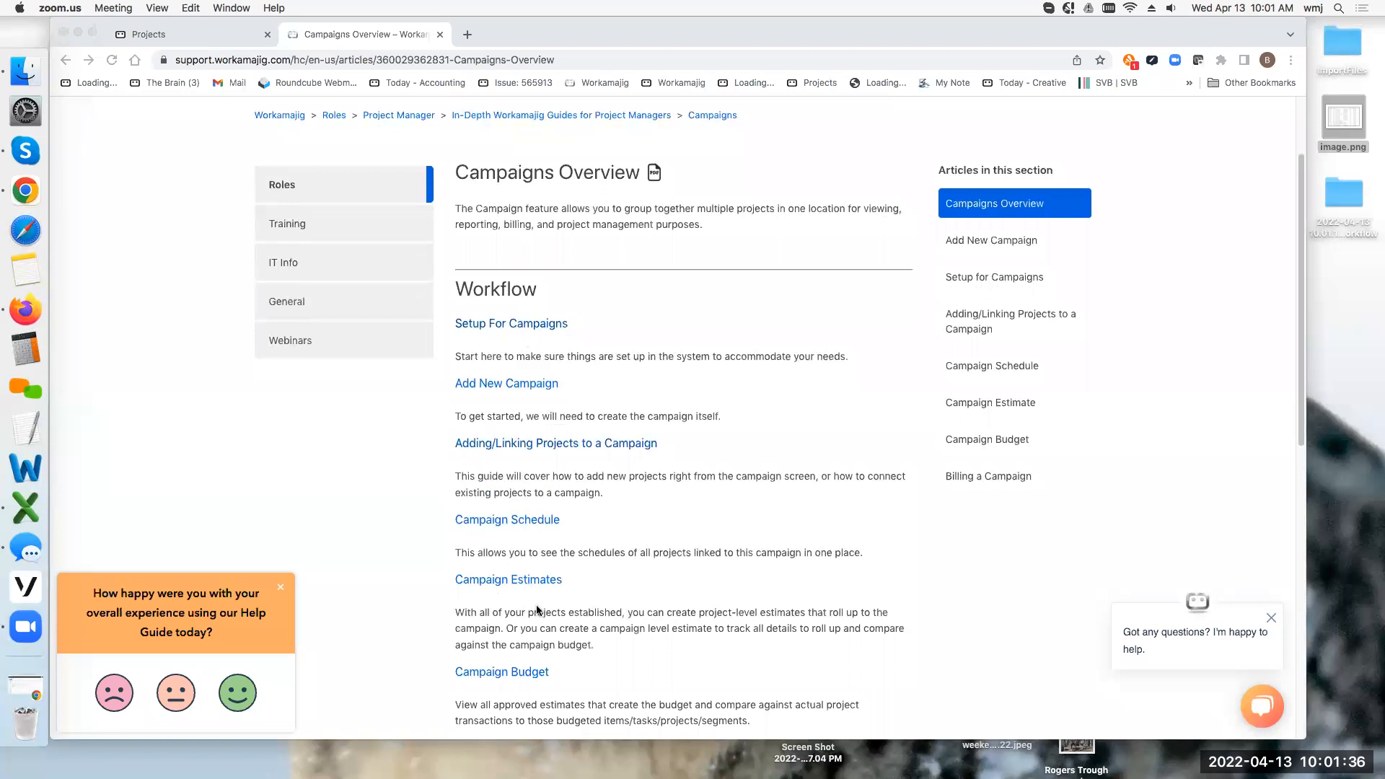
{"action": "scroll", "coordinate": [643, 605], "scroll_direction": "down", "scroll_amount": 1}
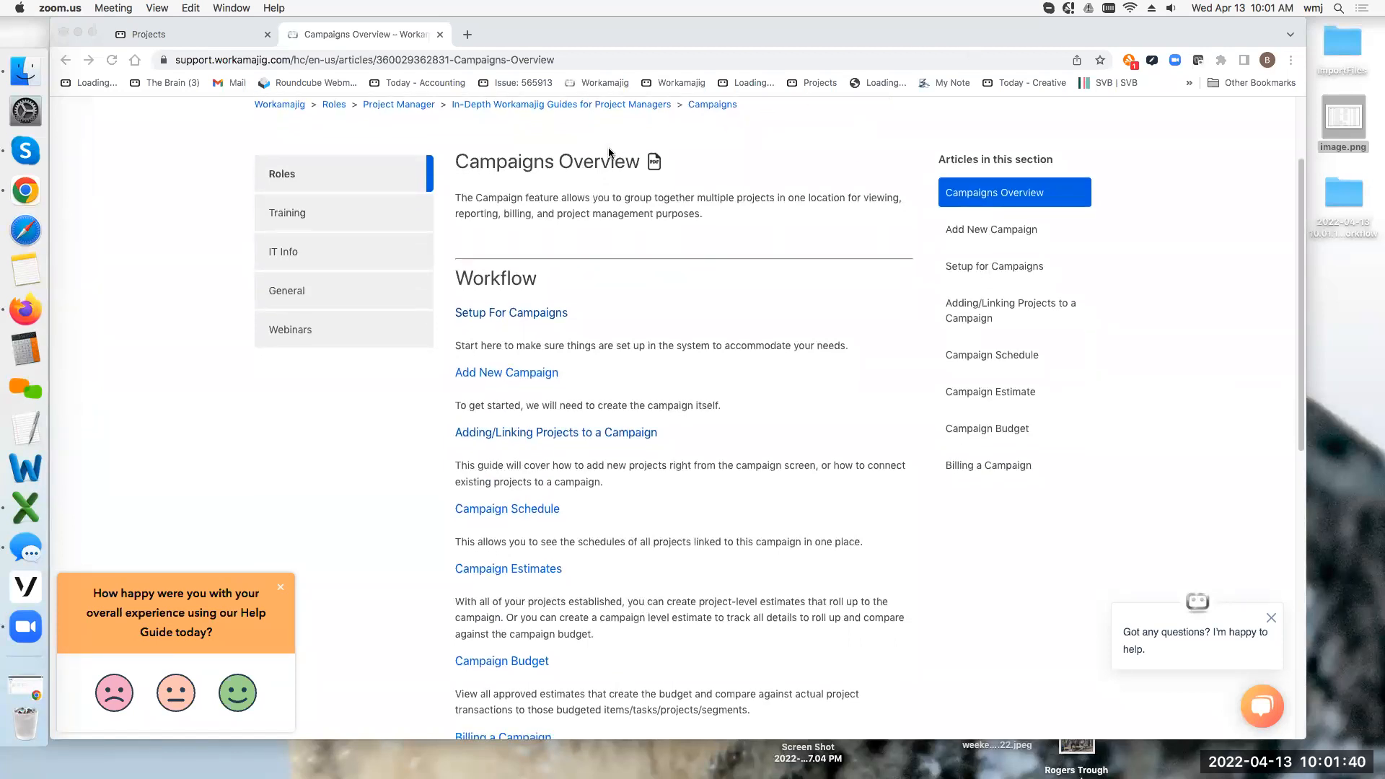
{"action": "left_click", "coordinate": [580, 121]}
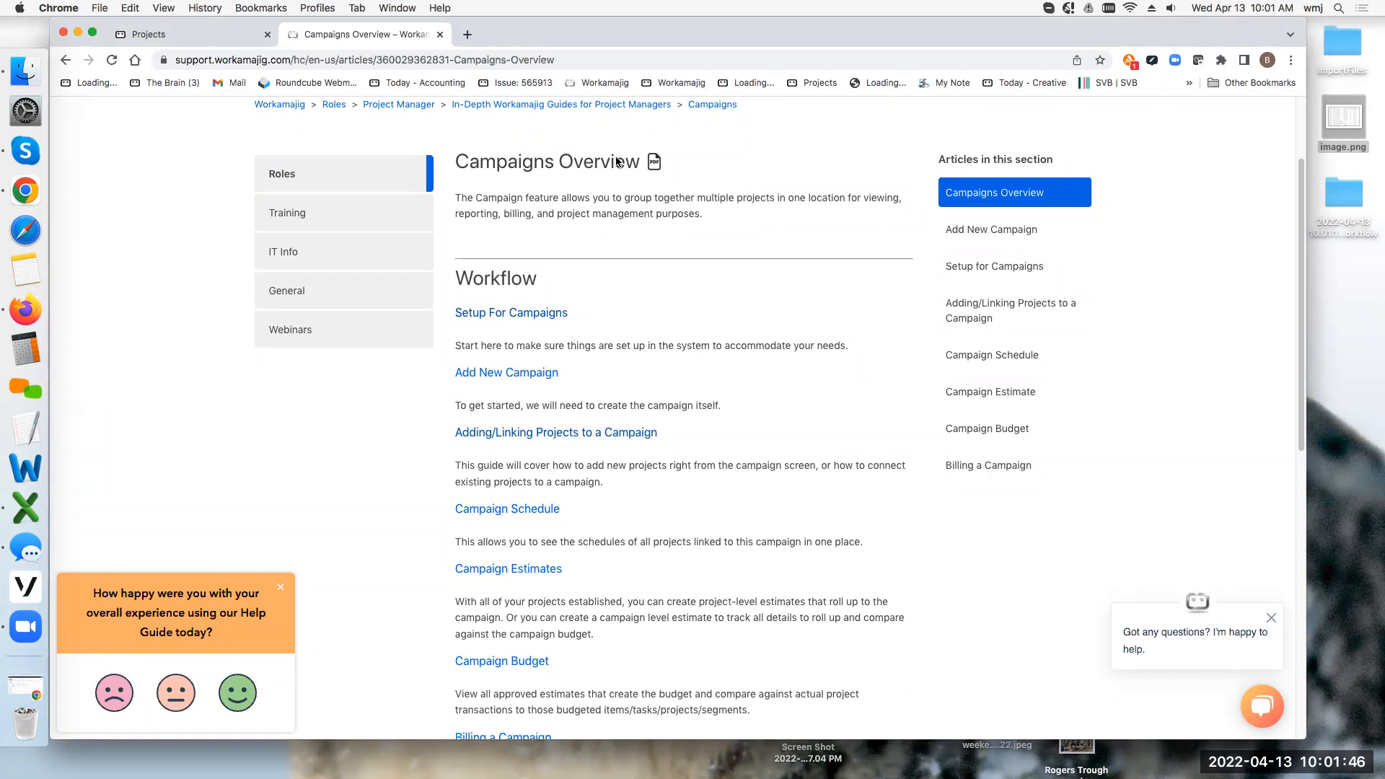
{"action": "scroll", "coordinate": [644, 218], "scroll_direction": "up", "scroll_amount": 4}
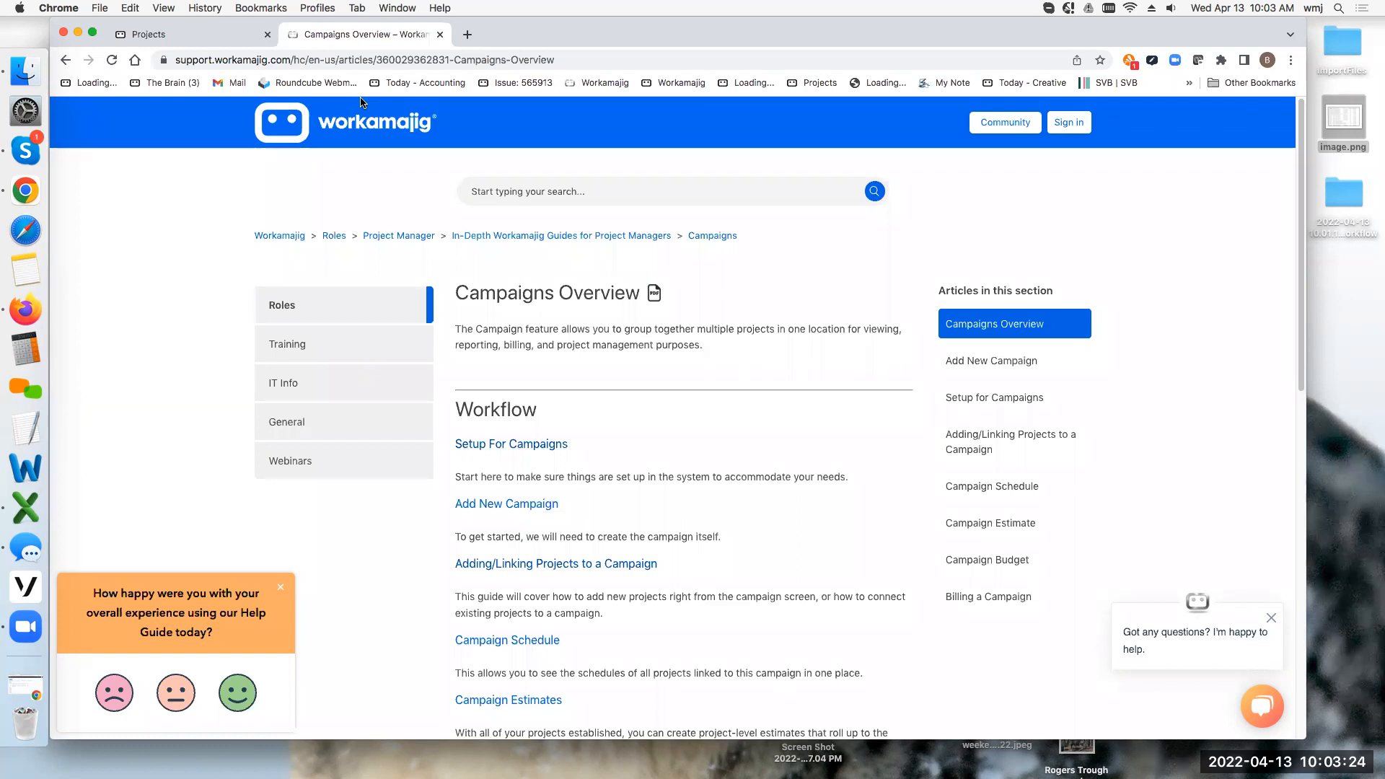
Switch to the Workamajig app and open the project manager's campaigns list.
{"action": "left_click", "coordinate": [192, 34]}
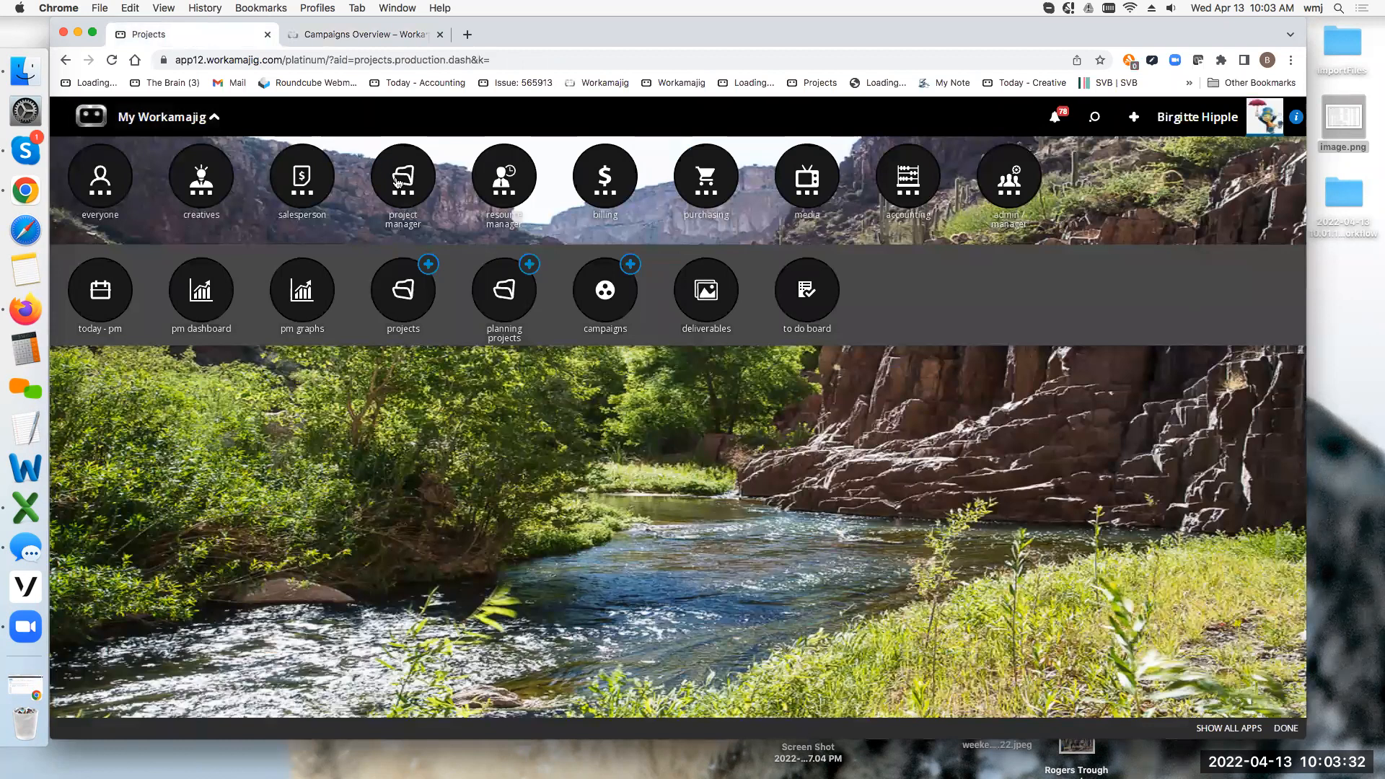
{"action": "left_click", "coordinate": [605, 296]}
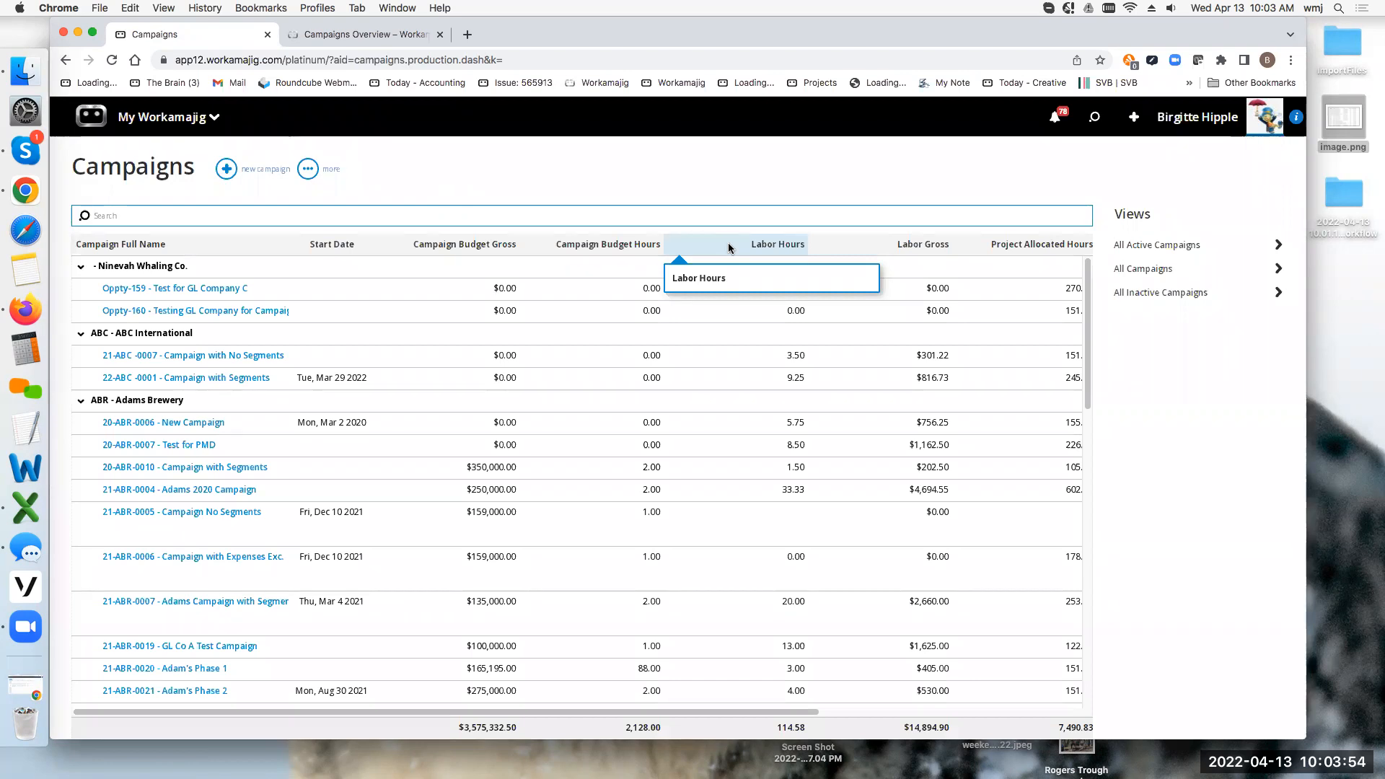
{"action": "left_click", "coordinate": [710, 177]}
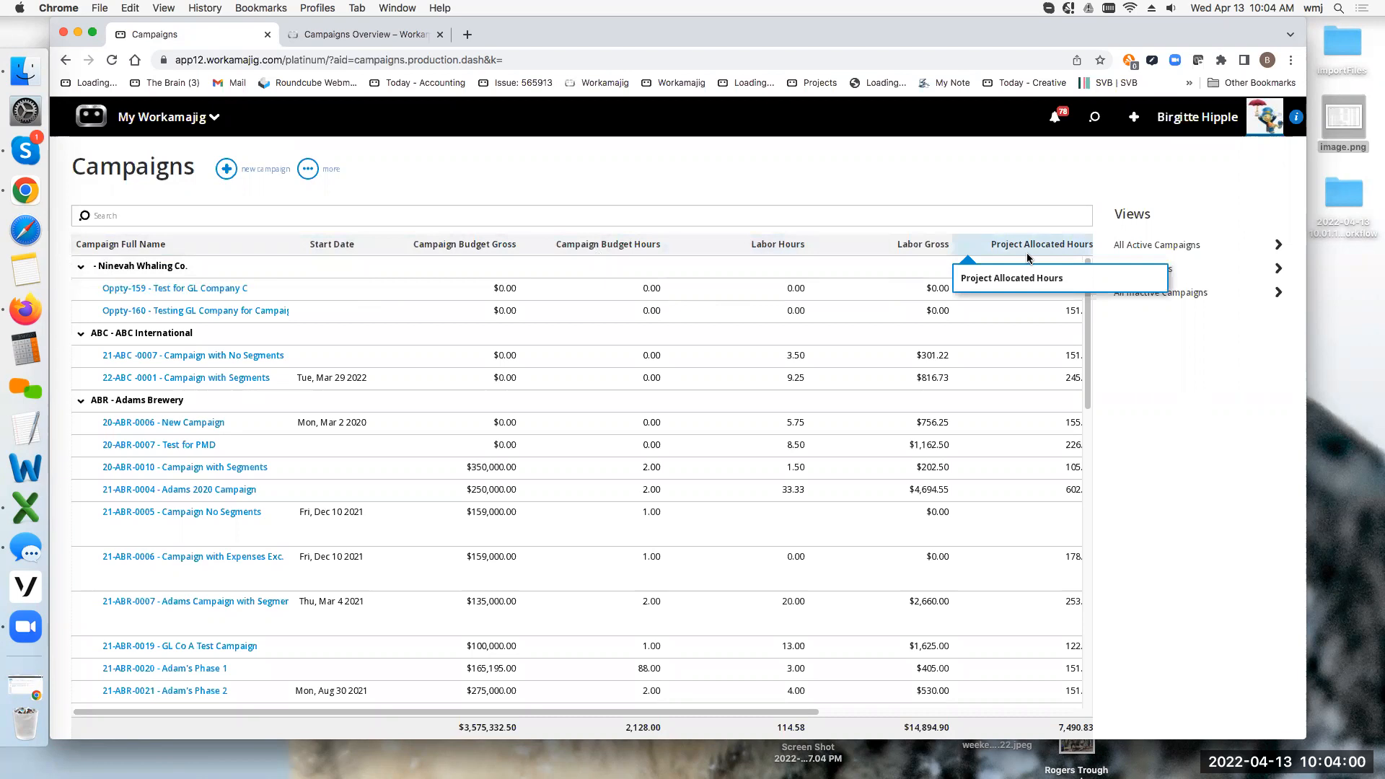
Review the company default campaign settings, including the available column fields and their display order, and close them without changes.
{"action": "left_click", "coordinate": [307, 170]}
{"action": "left_click", "coordinate": [264, 235]}
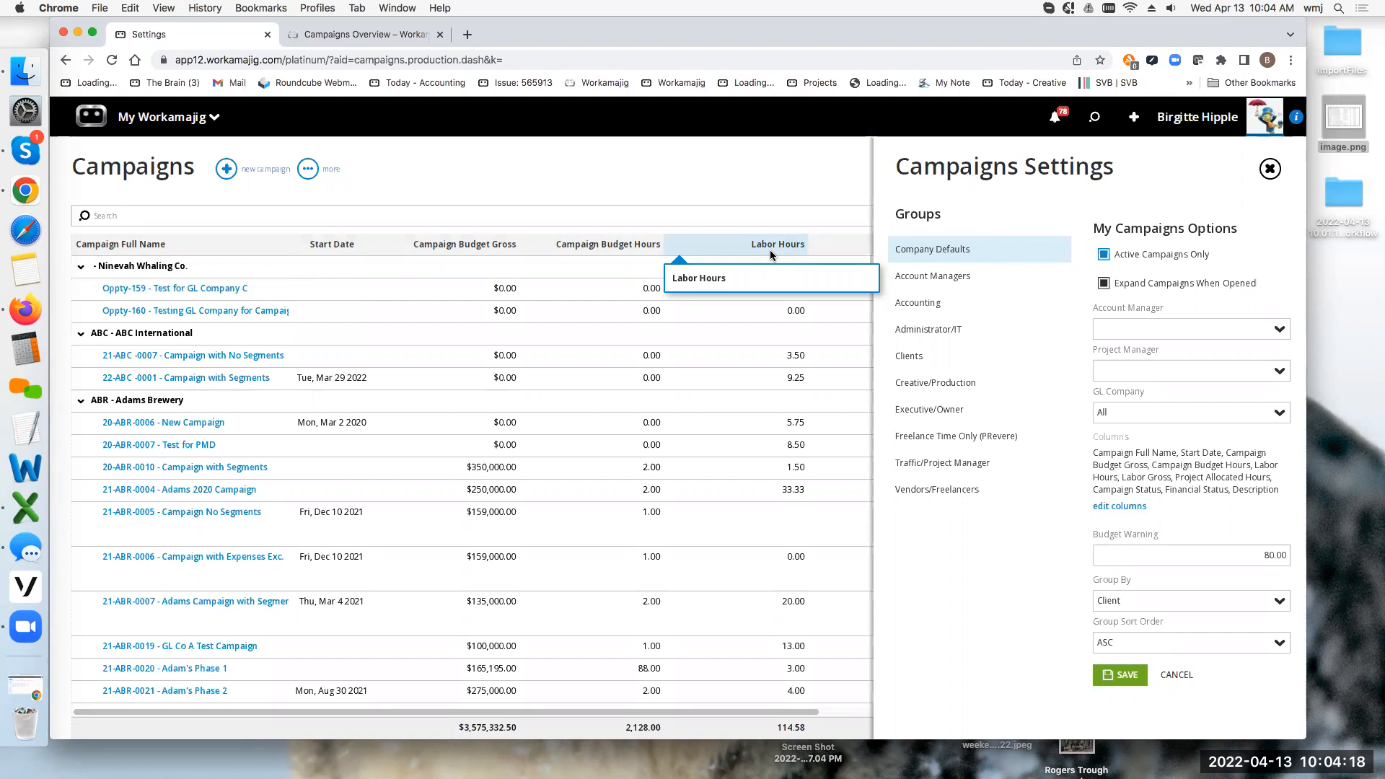
{"action": "left_click", "coordinate": [1117, 507]}
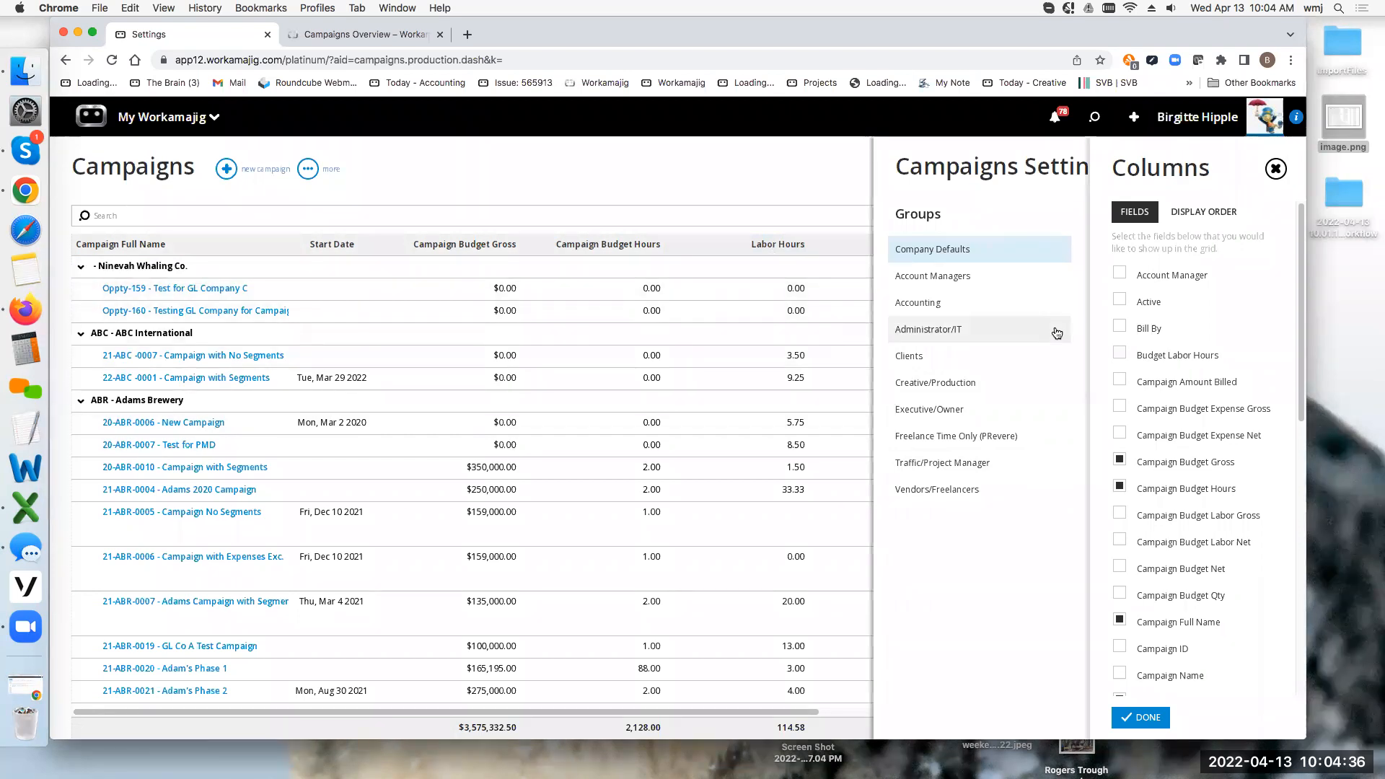
{"action": "scroll", "coordinate": [1187, 549], "scroll_direction": "down", "scroll_amount": 5}
{"action": "scroll", "coordinate": [1182, 563], "scroll_direction": "up", "scroll_amount": 5}
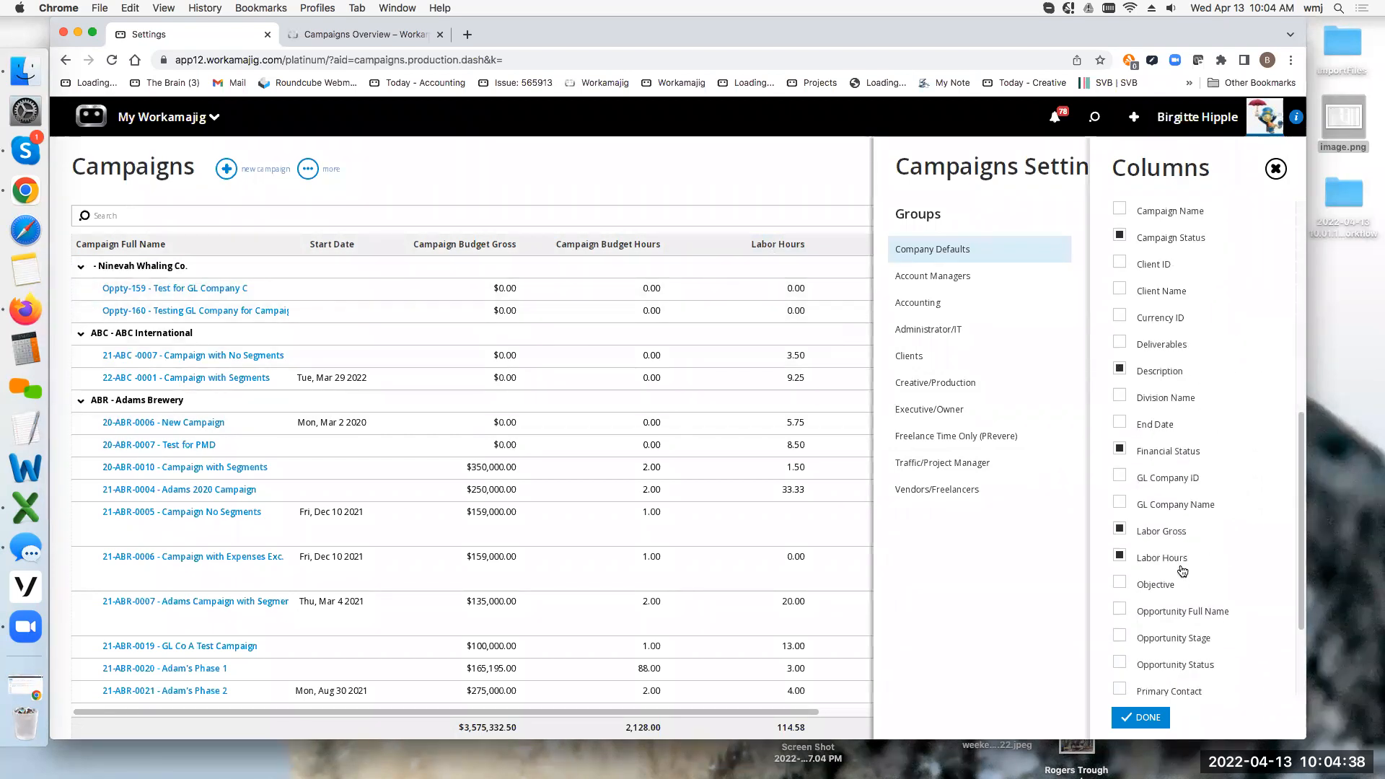
{"action": "left_click", "coordinate": [1203, 212]}
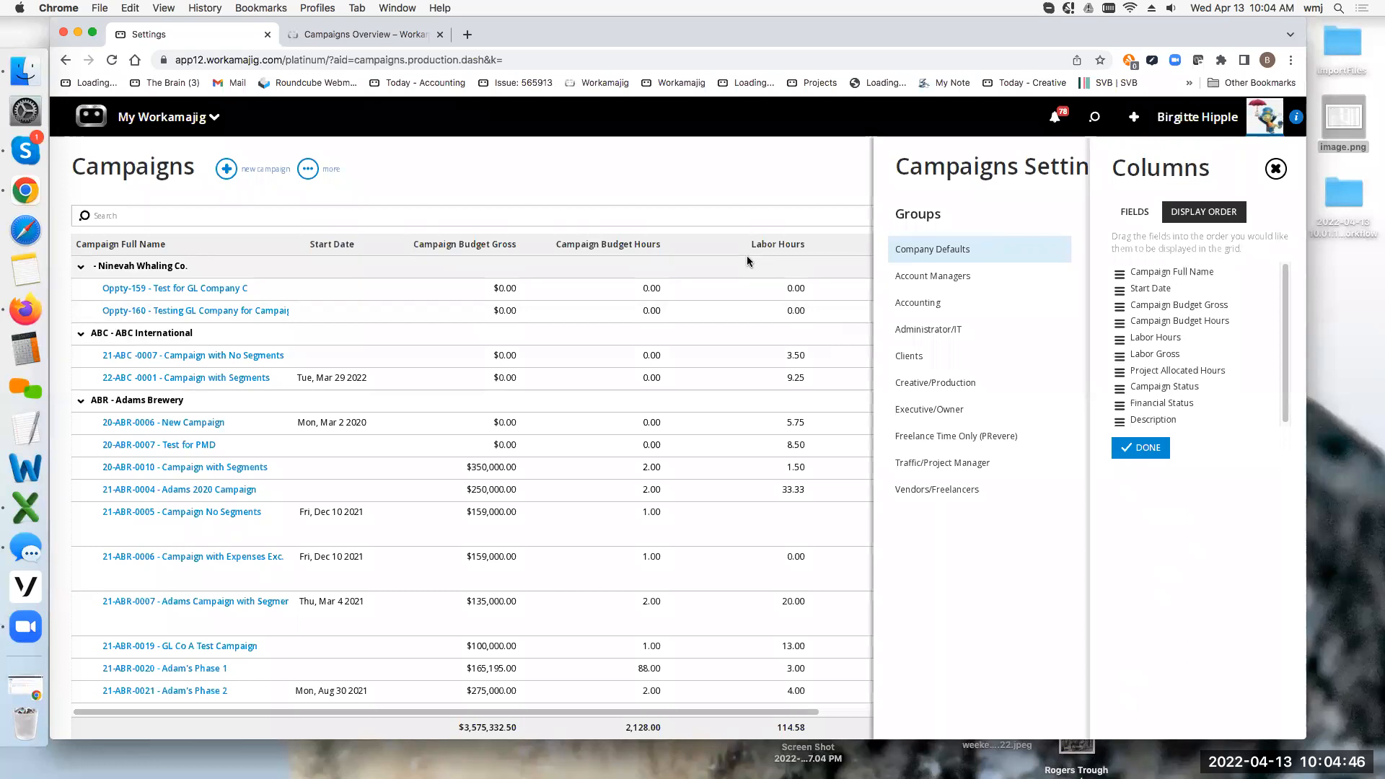
{"action": "left_click", "coordinate": [1275, 168]}
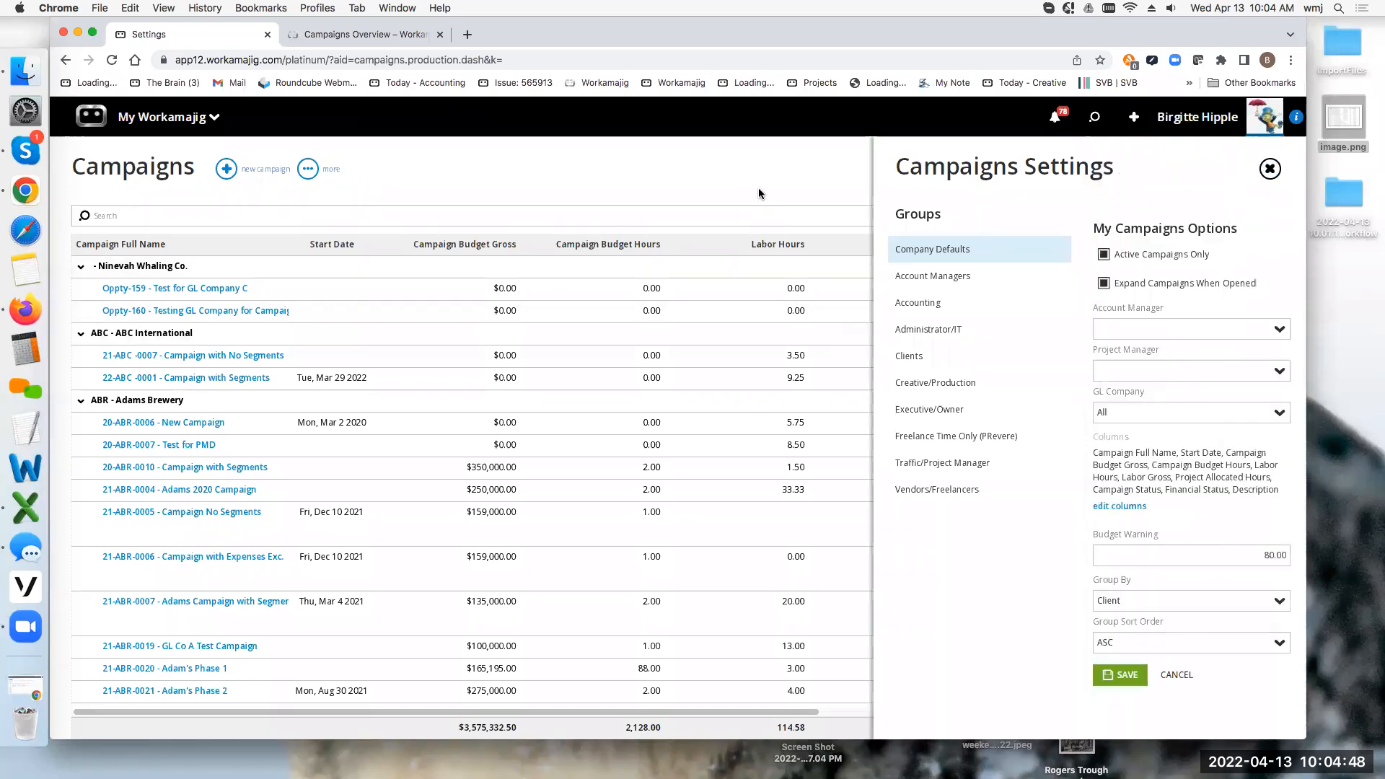
{"action": "left_click", "coordinate": [759, 192]}
Review the display options for the campaigns list and close them without changes.
{"action": "left_click", "coordinate": [308, 169]}
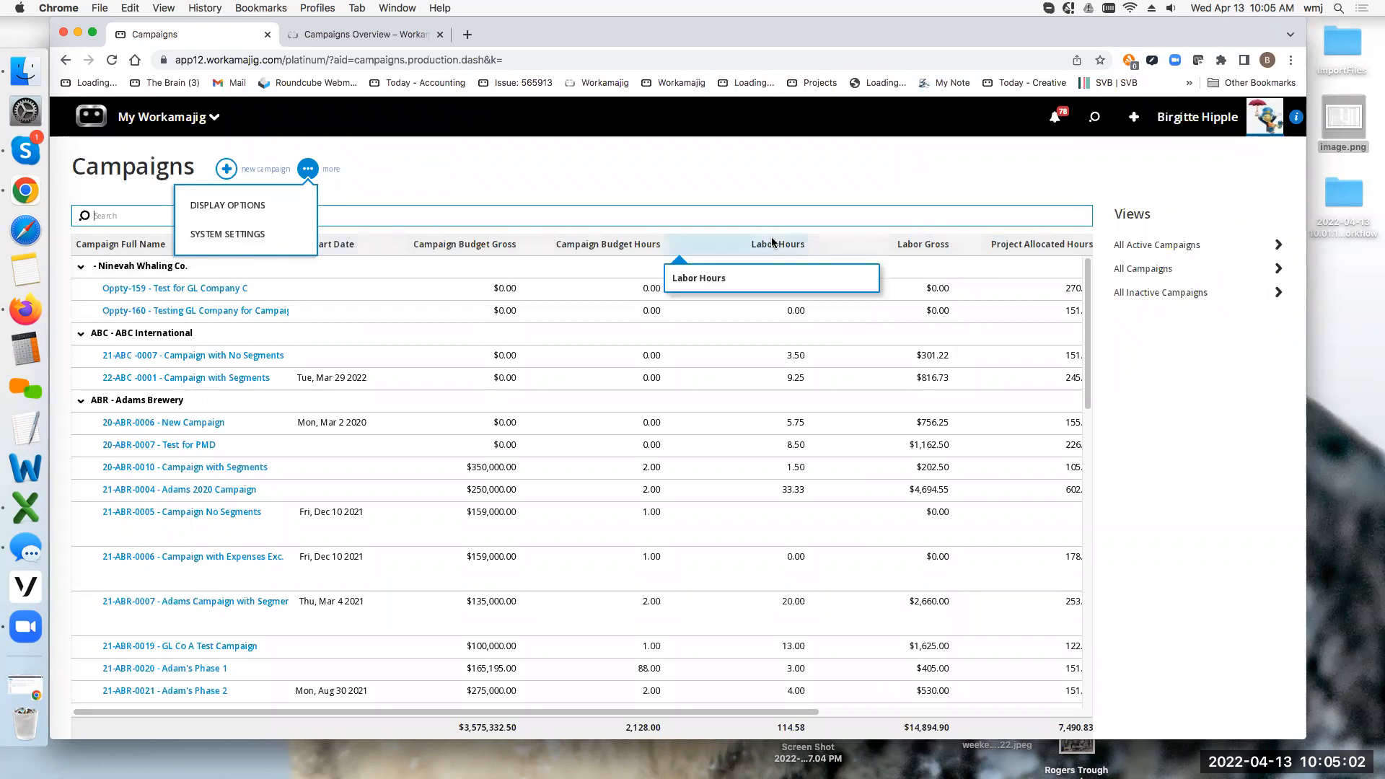
{"action": "left_click", "coordinate": [740, 193]}
{"action": "left_click", "coordinate": [307, 171]}
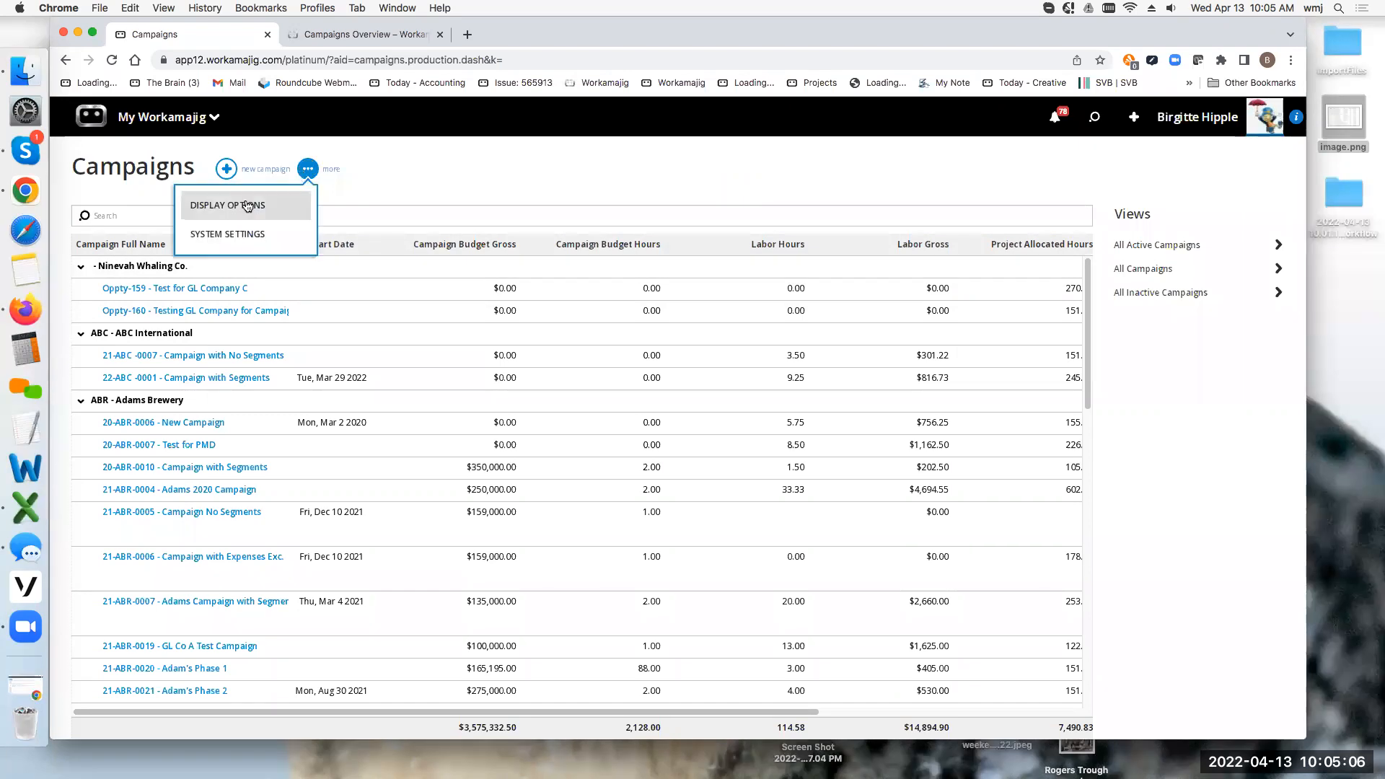
{"action": "left_click", "coordinate": [247, 206]}
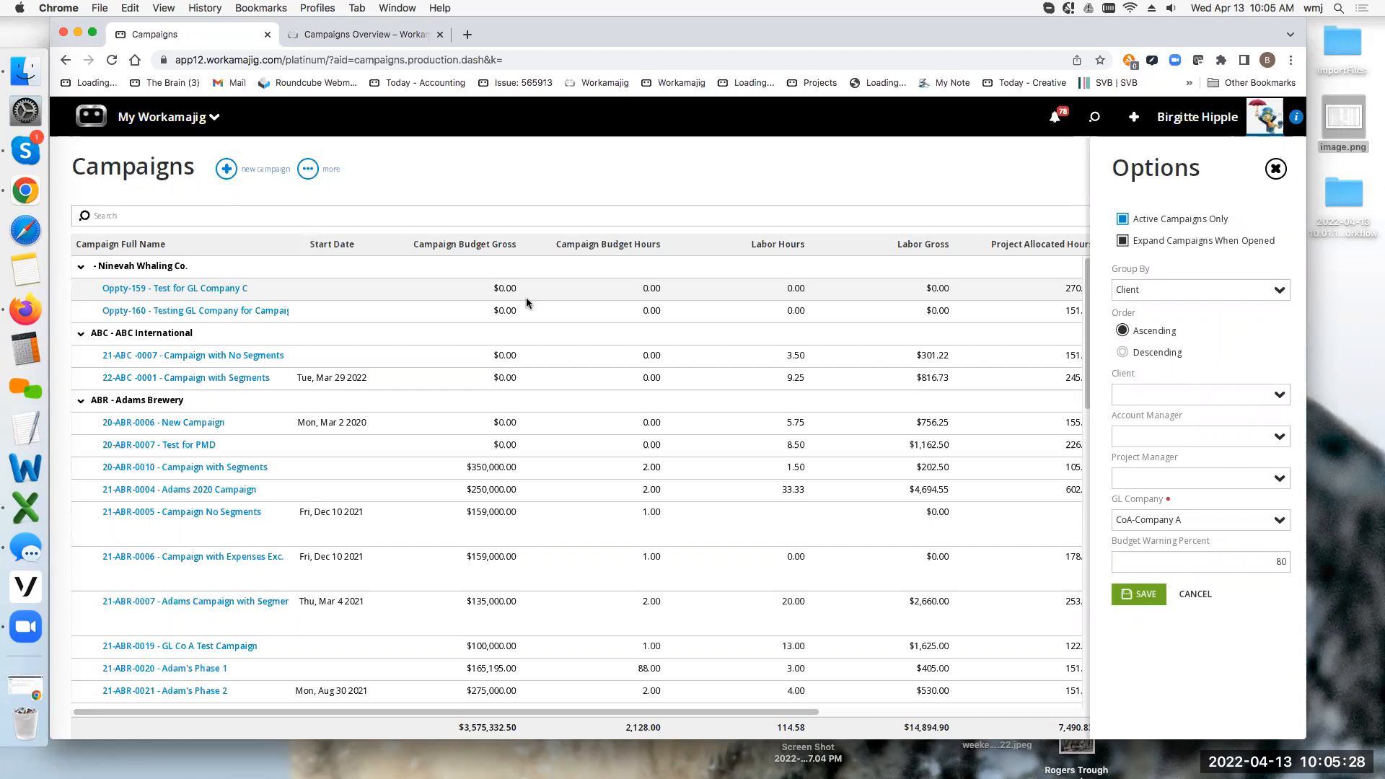
{"action": "left_click", "coordinate": [646, 185]}
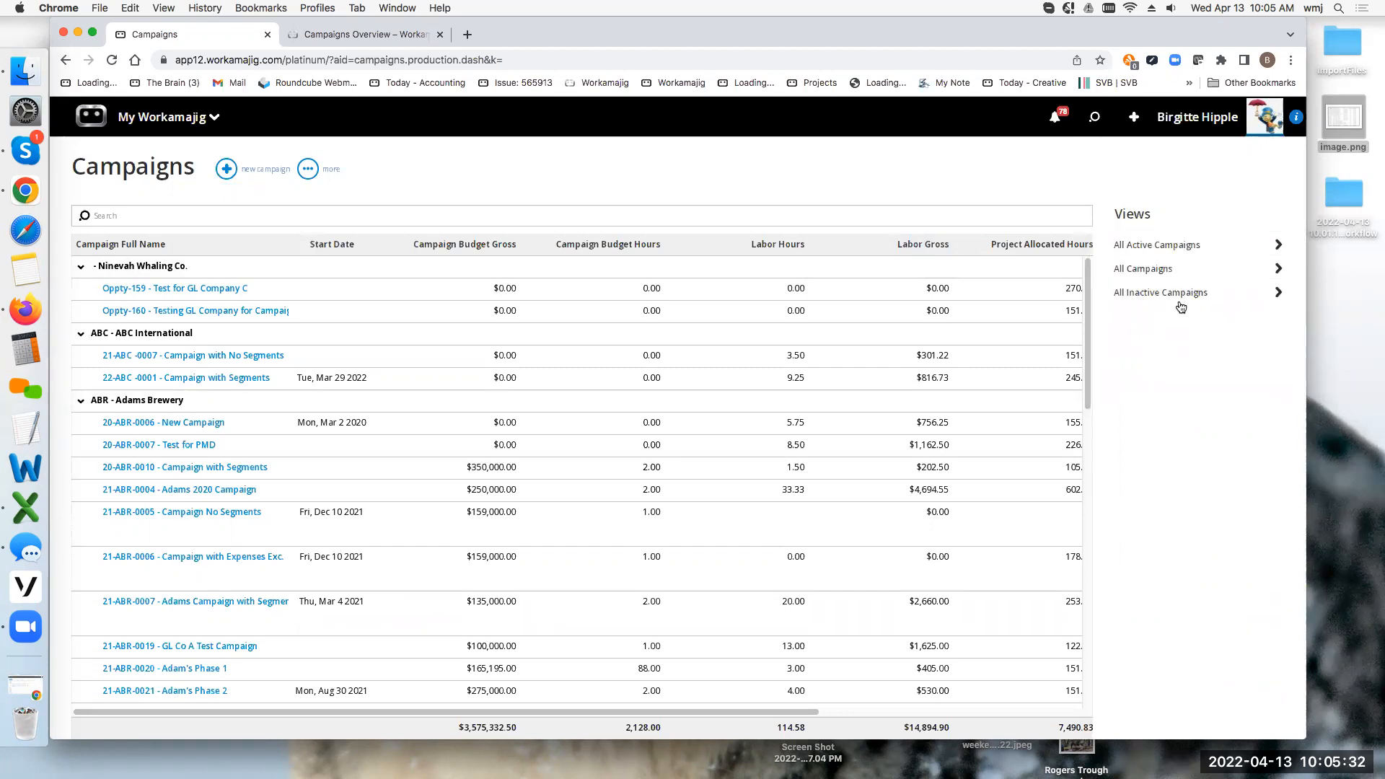
Look at the All Campaigns view, and find the saved campaign views under Project Management in the site-wide search.
{"action": "left_click", "coordinate": [1140, 269]}
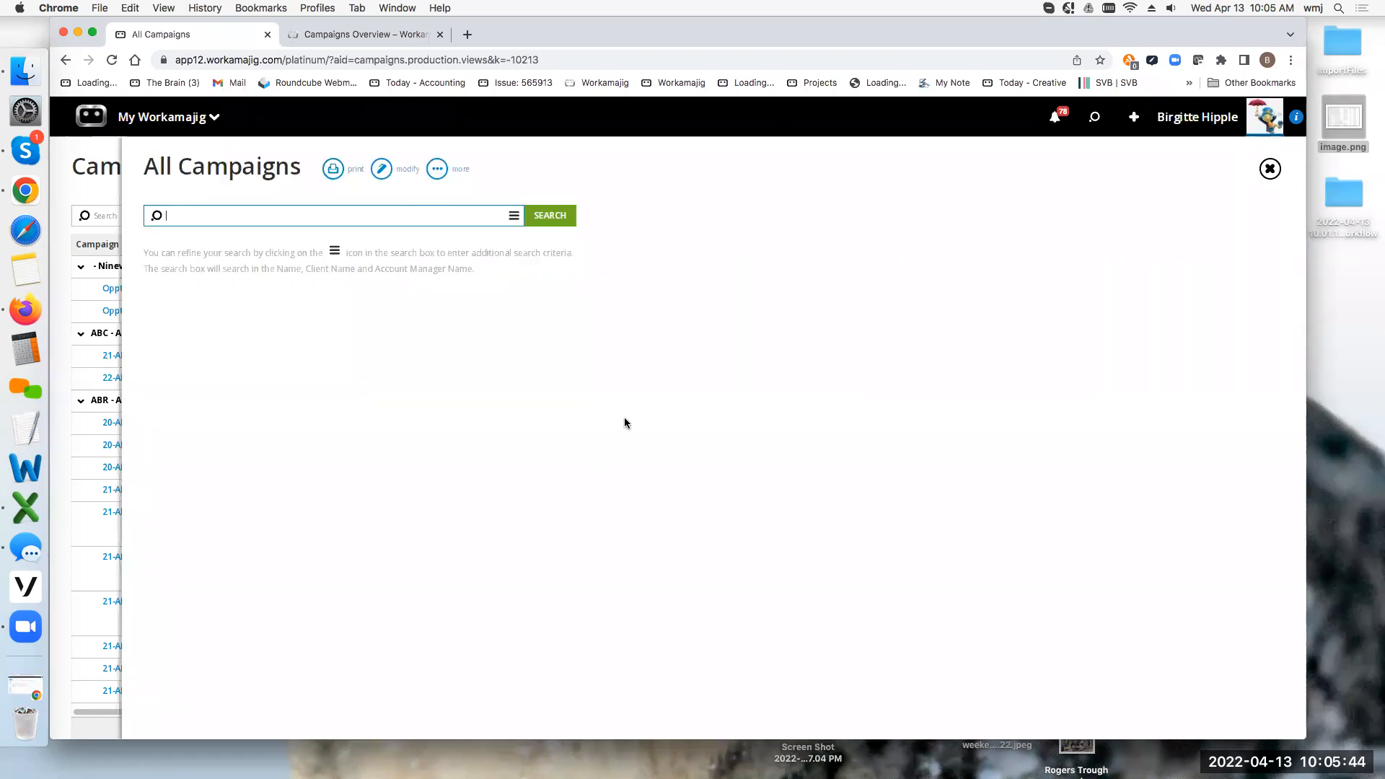
{"action": "left_click", "coordinate": [1267, 170]}
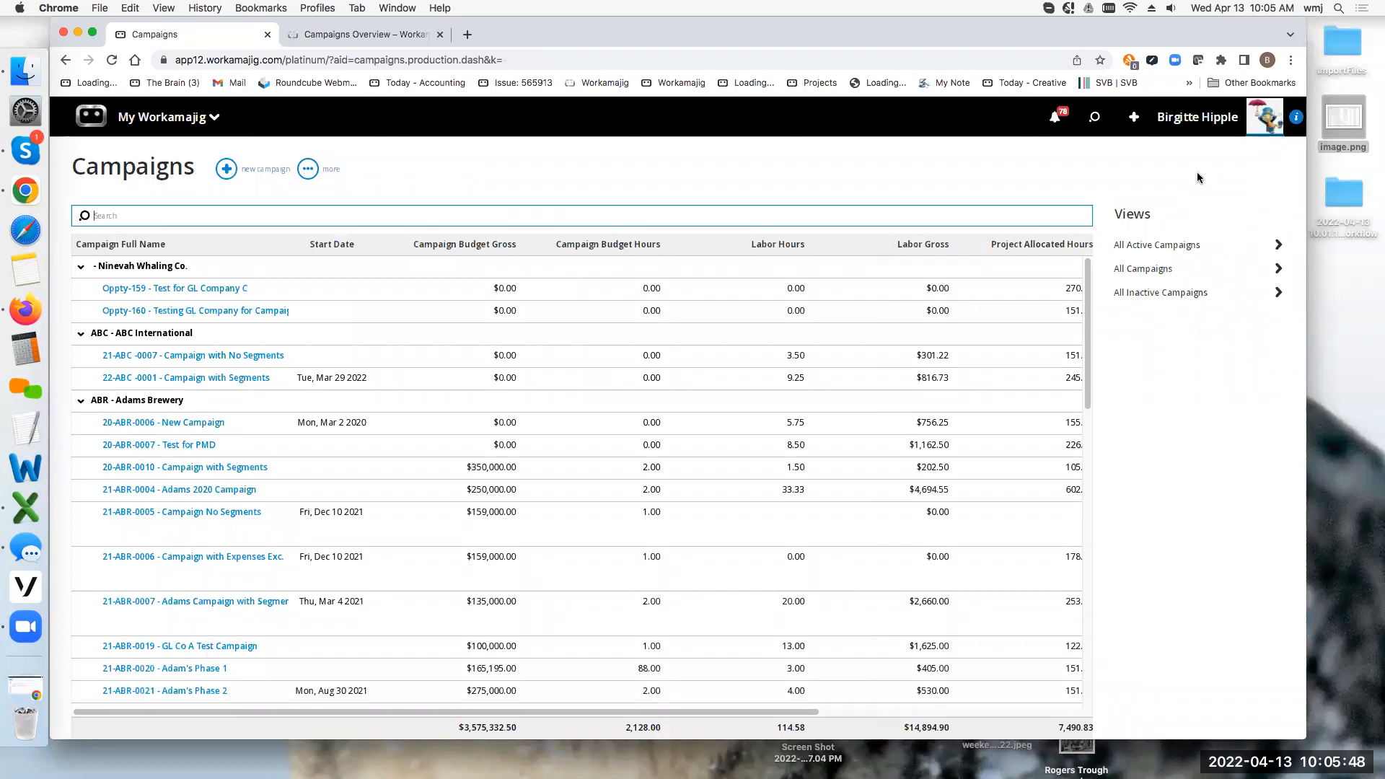
{"action": "left_click", "coordinate": [1094, 120]}
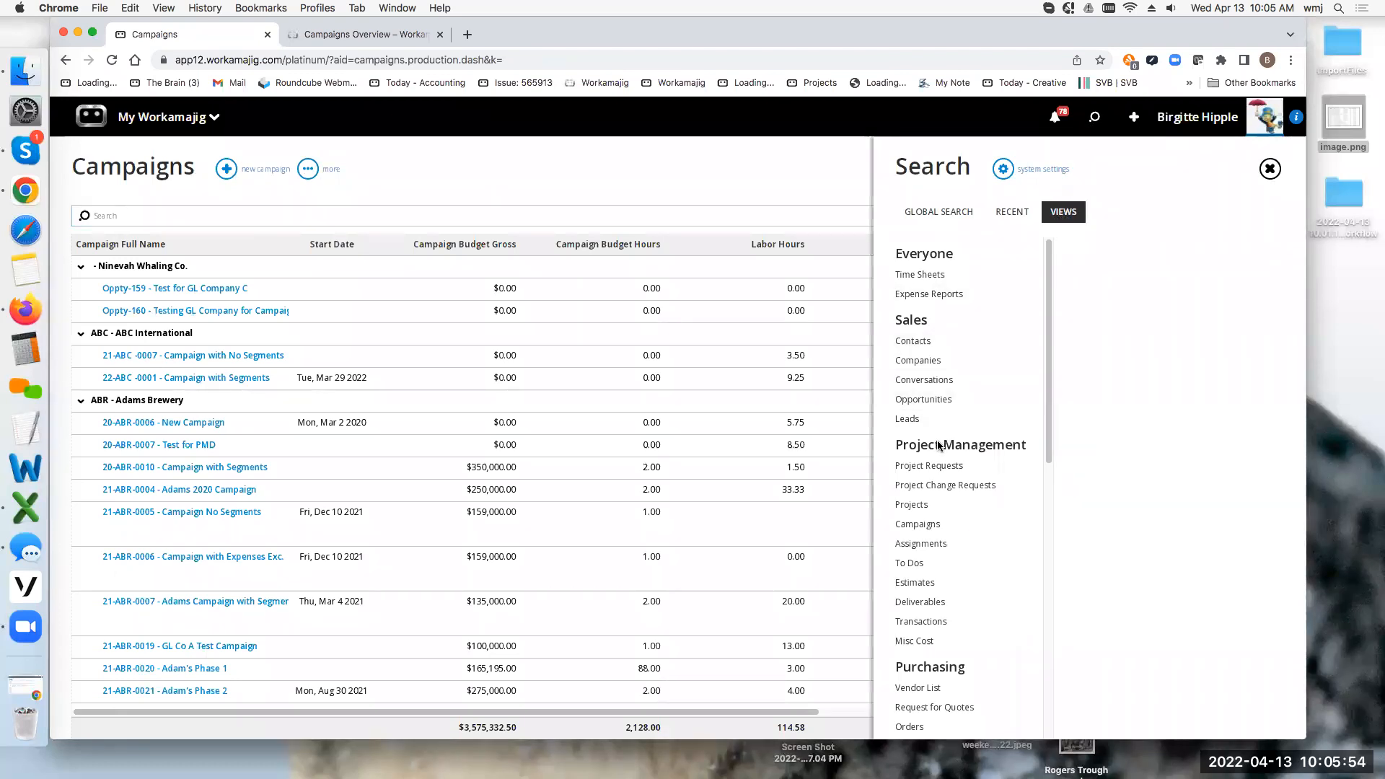
{"action": "left_click", "coordinate": [918, 525]}
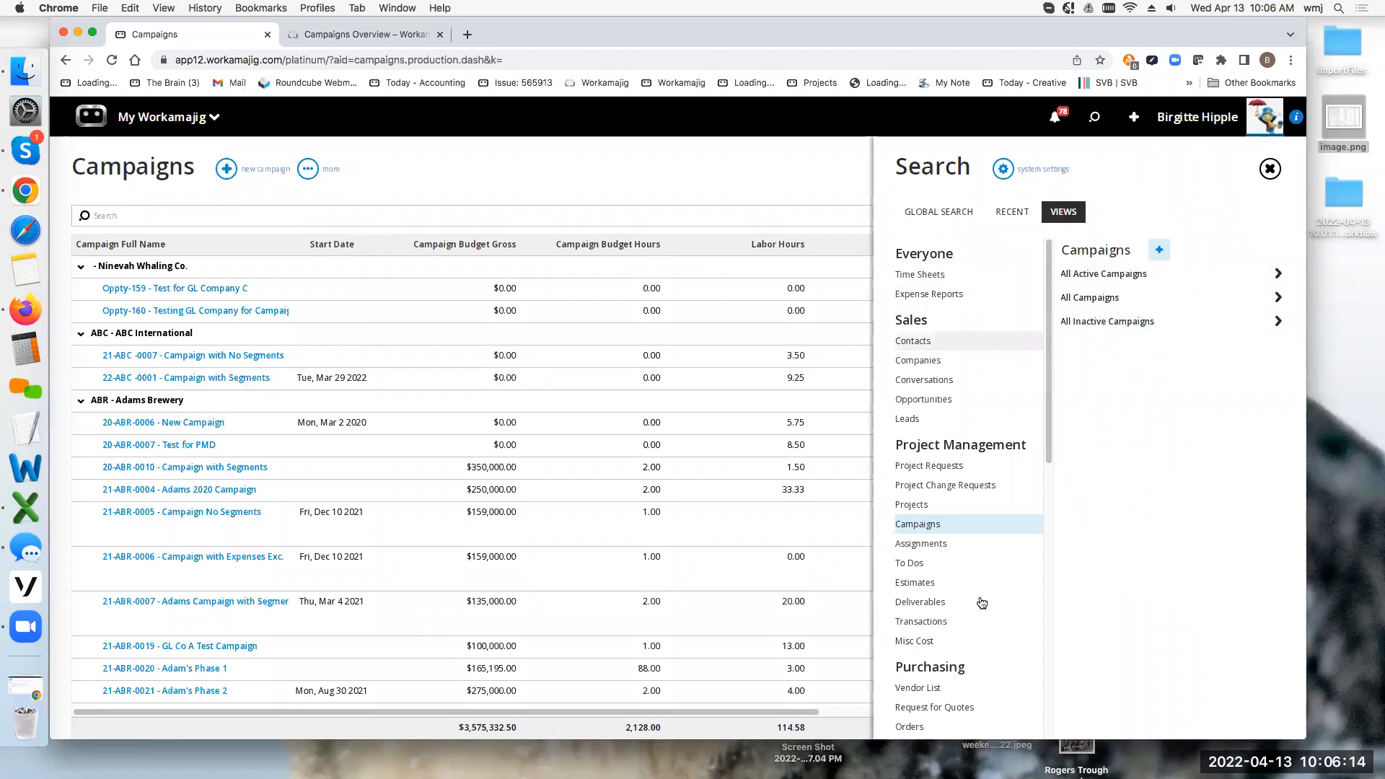
{"action": "scroll", "coordinate": [980, 599], "scroll_direction": "down", "scroll_amount": 1}
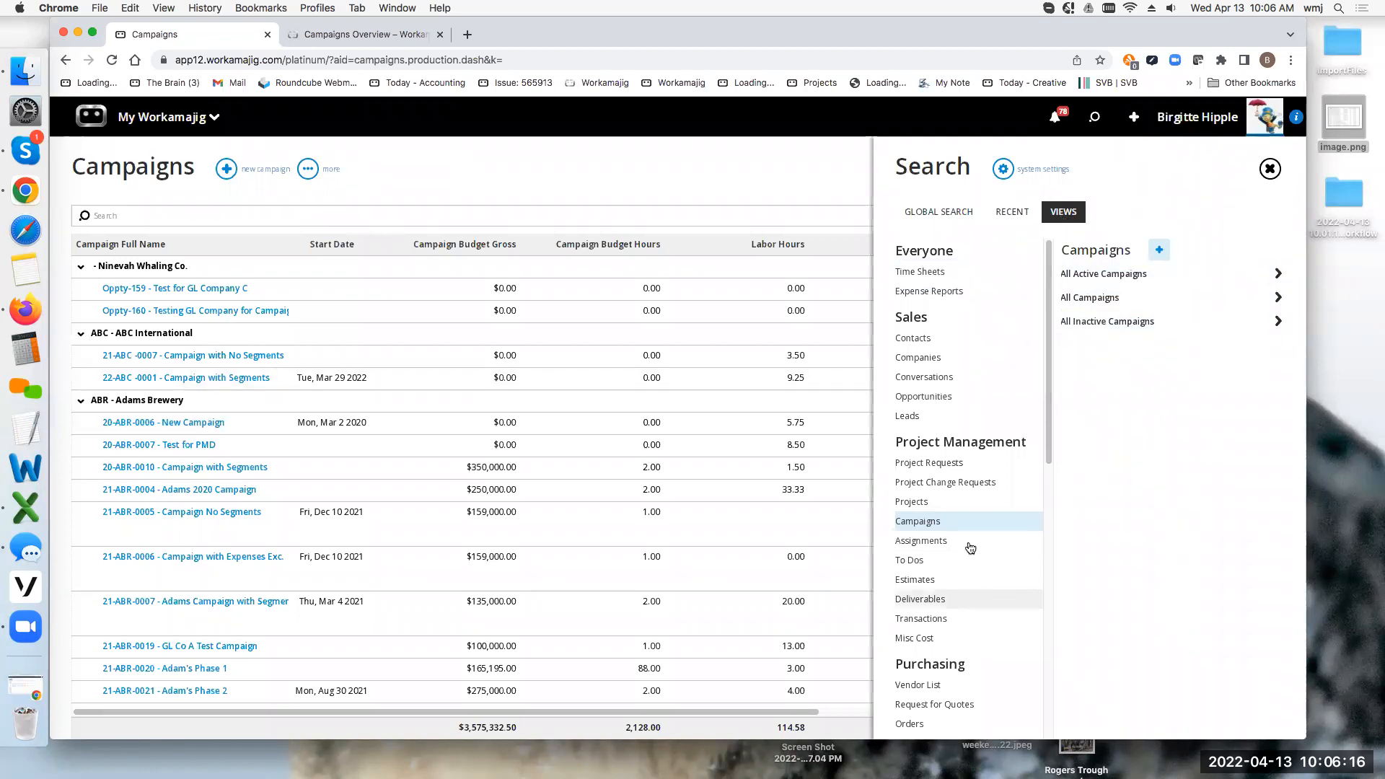
{"action": "left_click", "coordinate": [921, 505]}
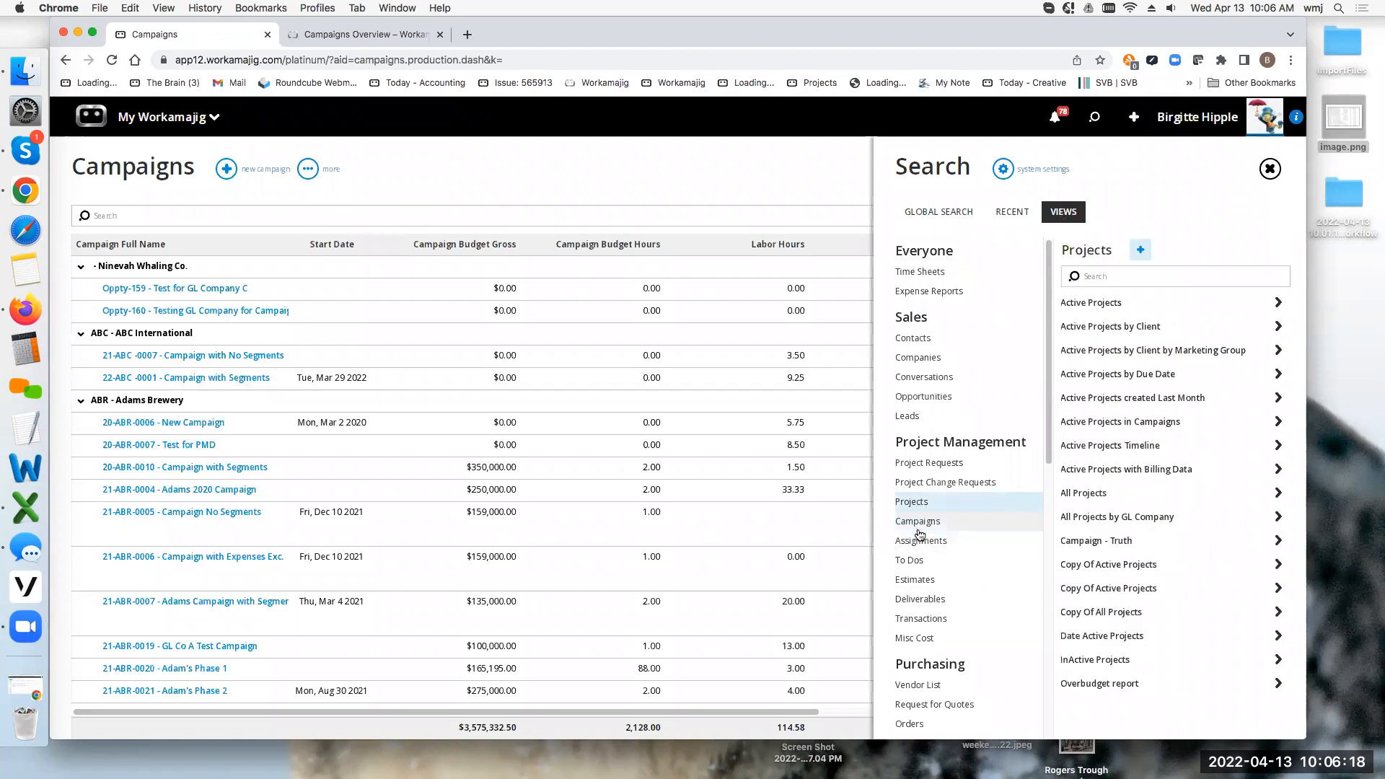
{"action": "left_click", "coordinate": [919, 523]}
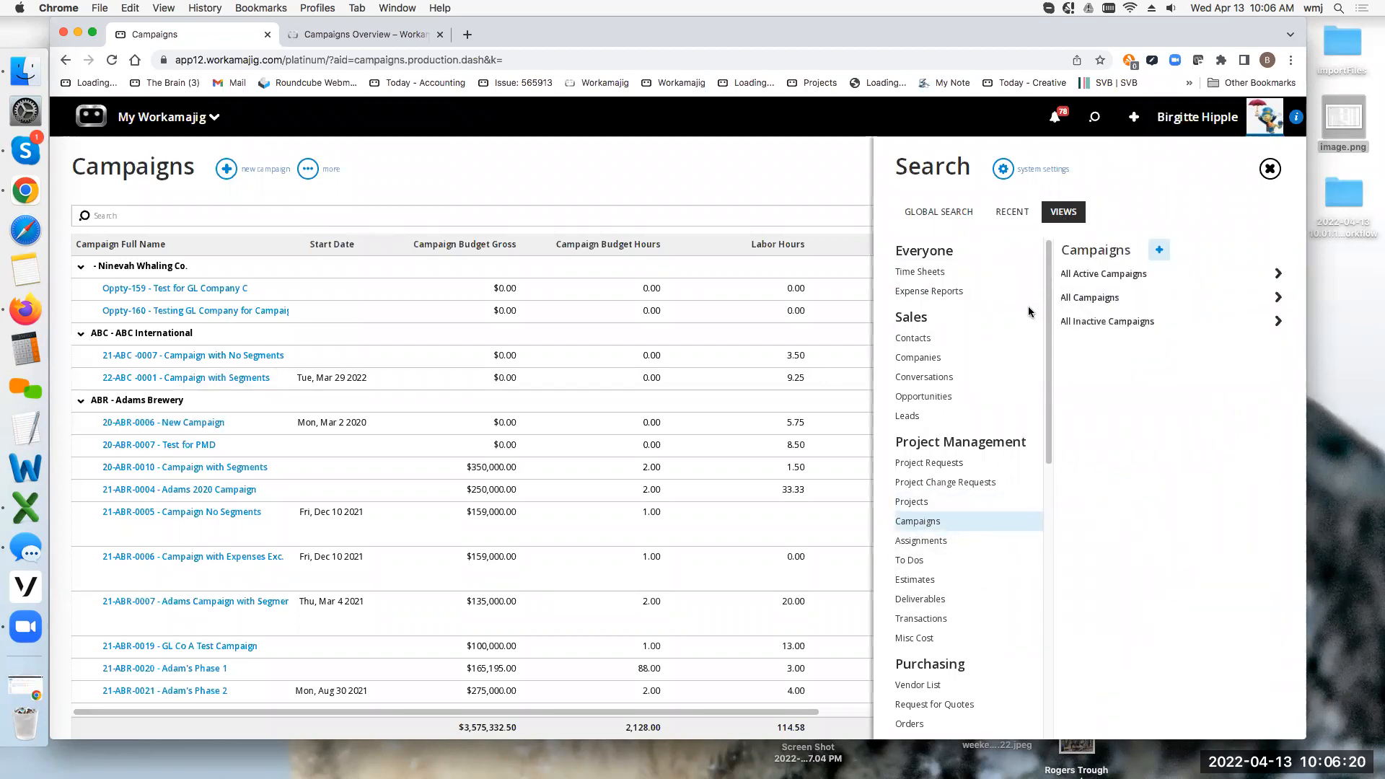
Compare the Global Search, Recent and Views sections of the search, and return to the campaigns list.
{"action": "left_click", "coordinate": [1096, 118]}
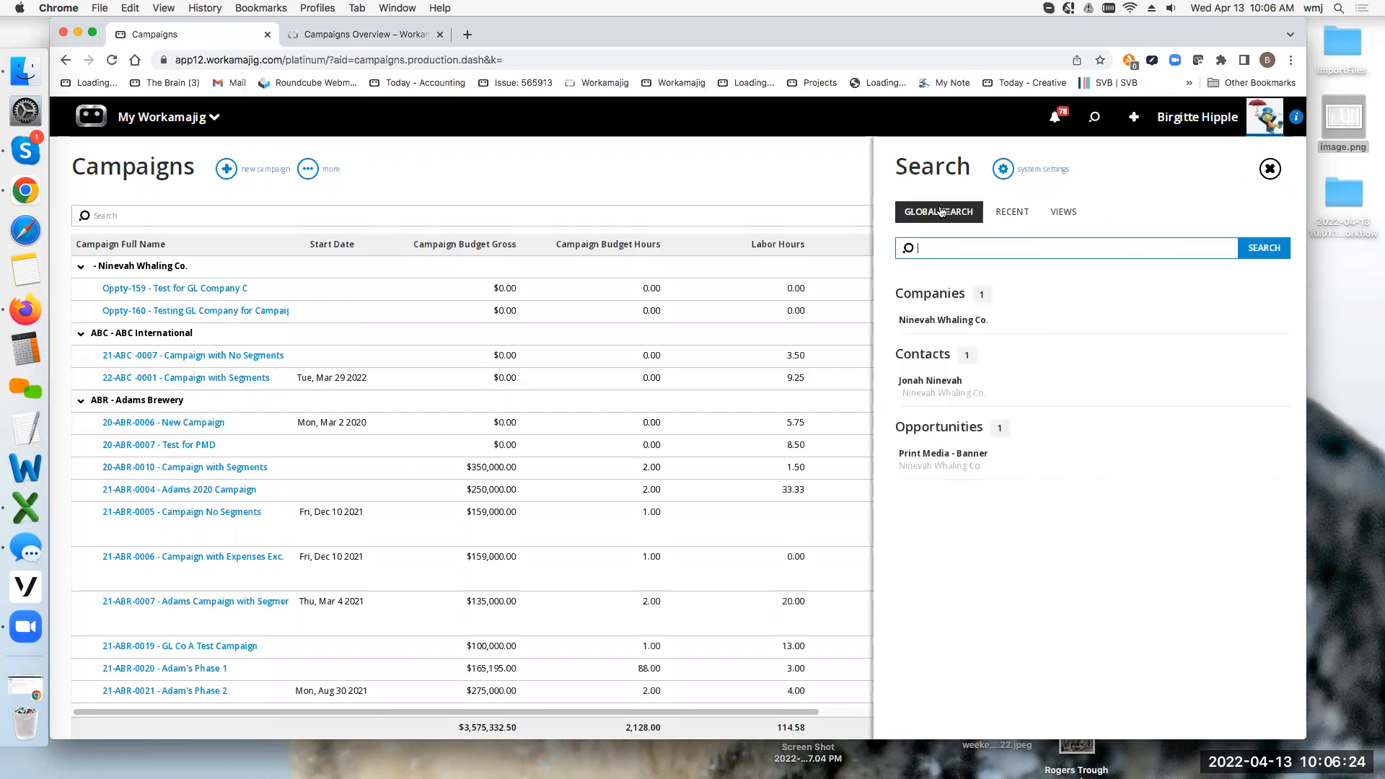
{"action": "left_click", "coordinate": [1025, 211]}
{"action": "left_click", "coordinate": [1063, 211]}
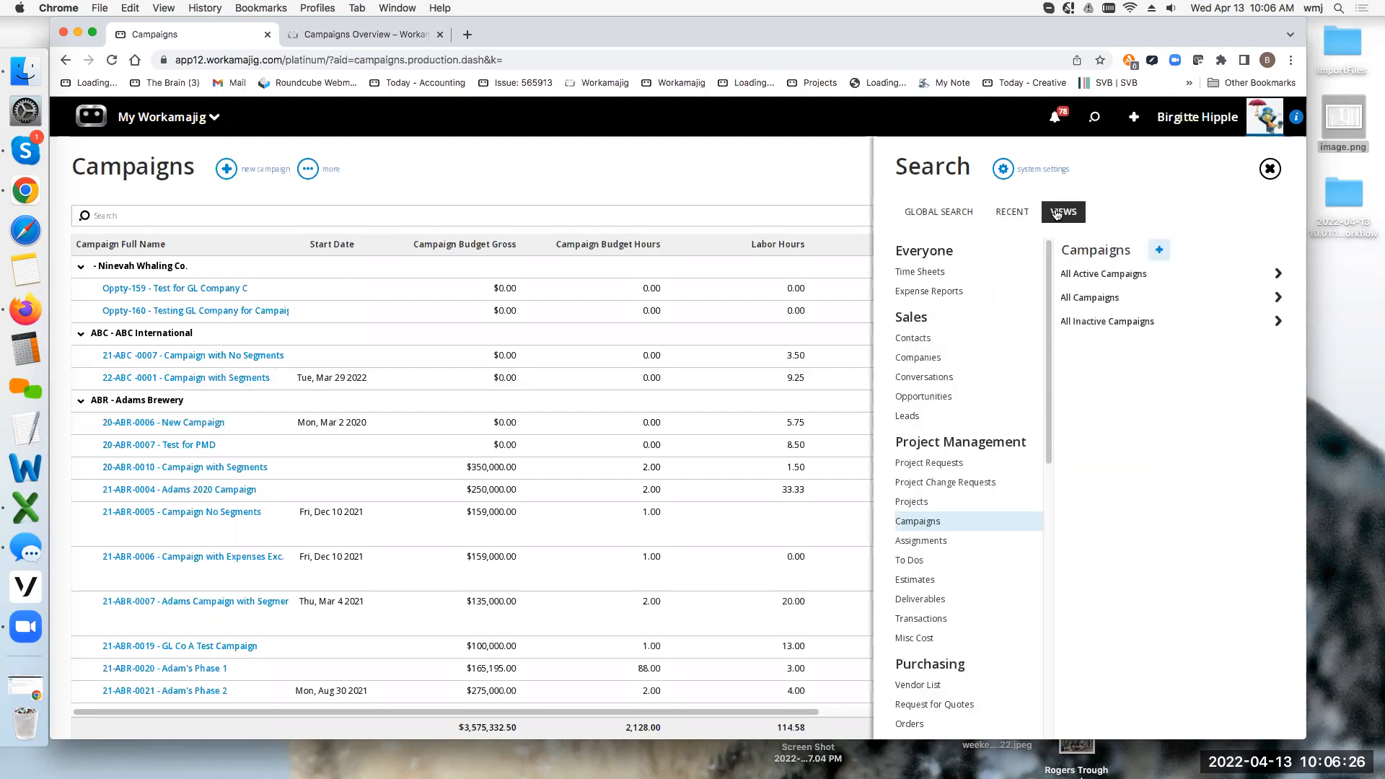
{"action": "left_click", "coordinate": [930, 213]}
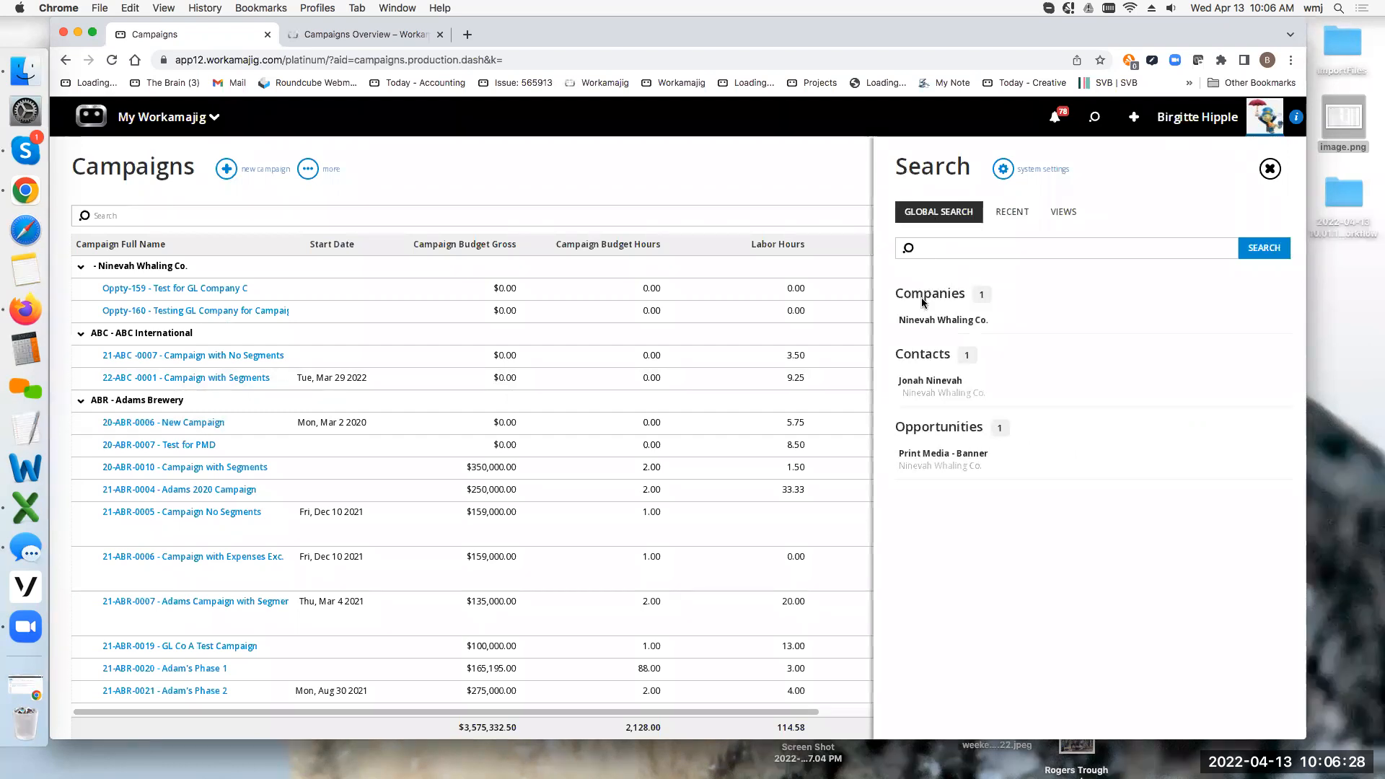
{"action": "left_click", "coordinate": [1007, 218]}
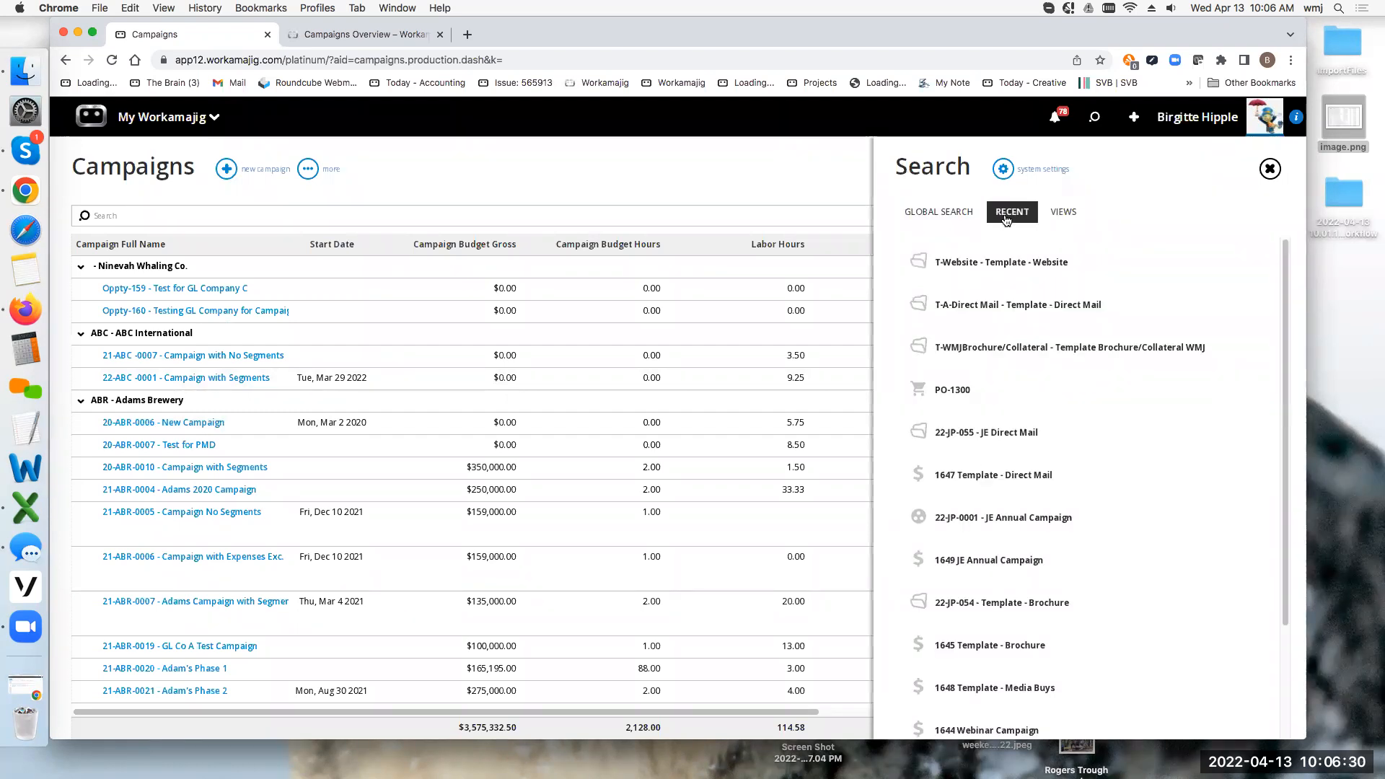
{"action": "left_click", "coordinate": [1064, 212]}
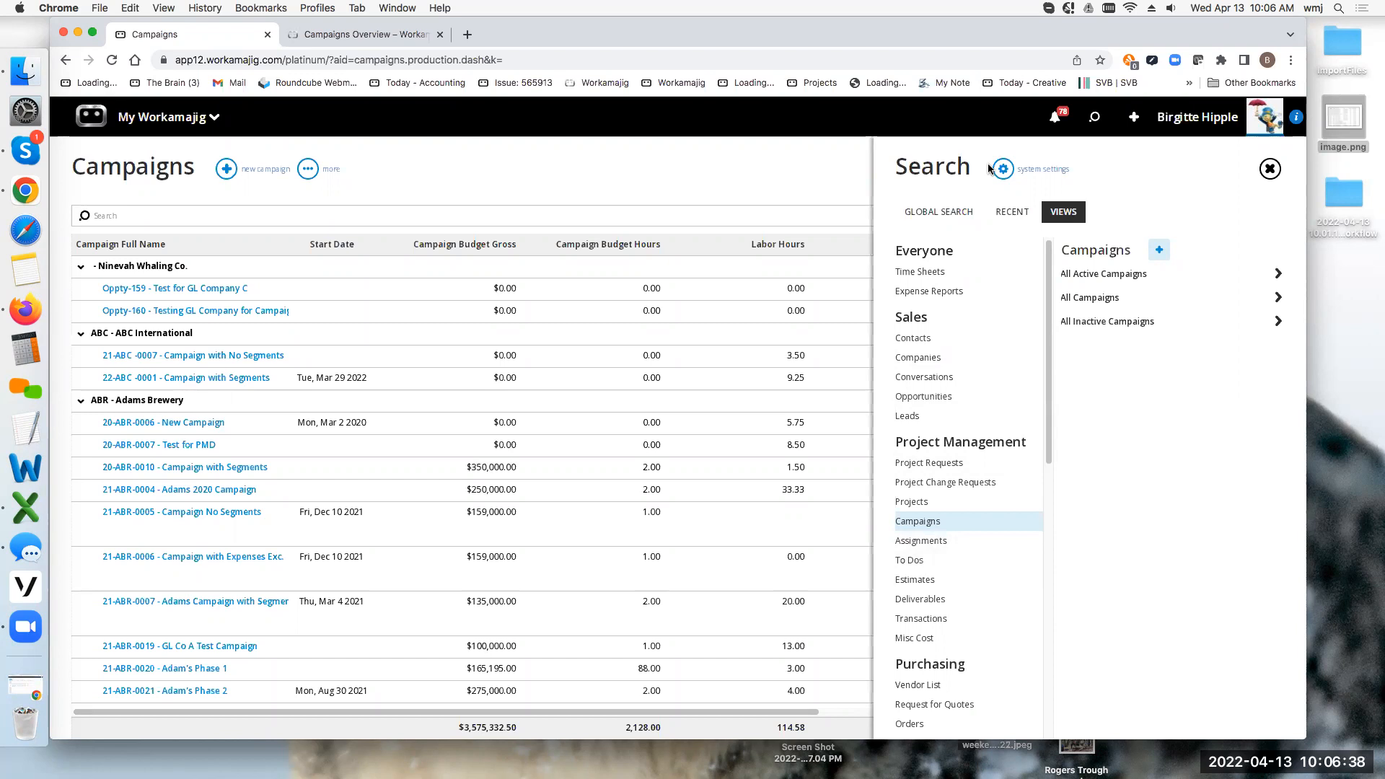
{"action": "left_click", "coordinate": [728, 203]}
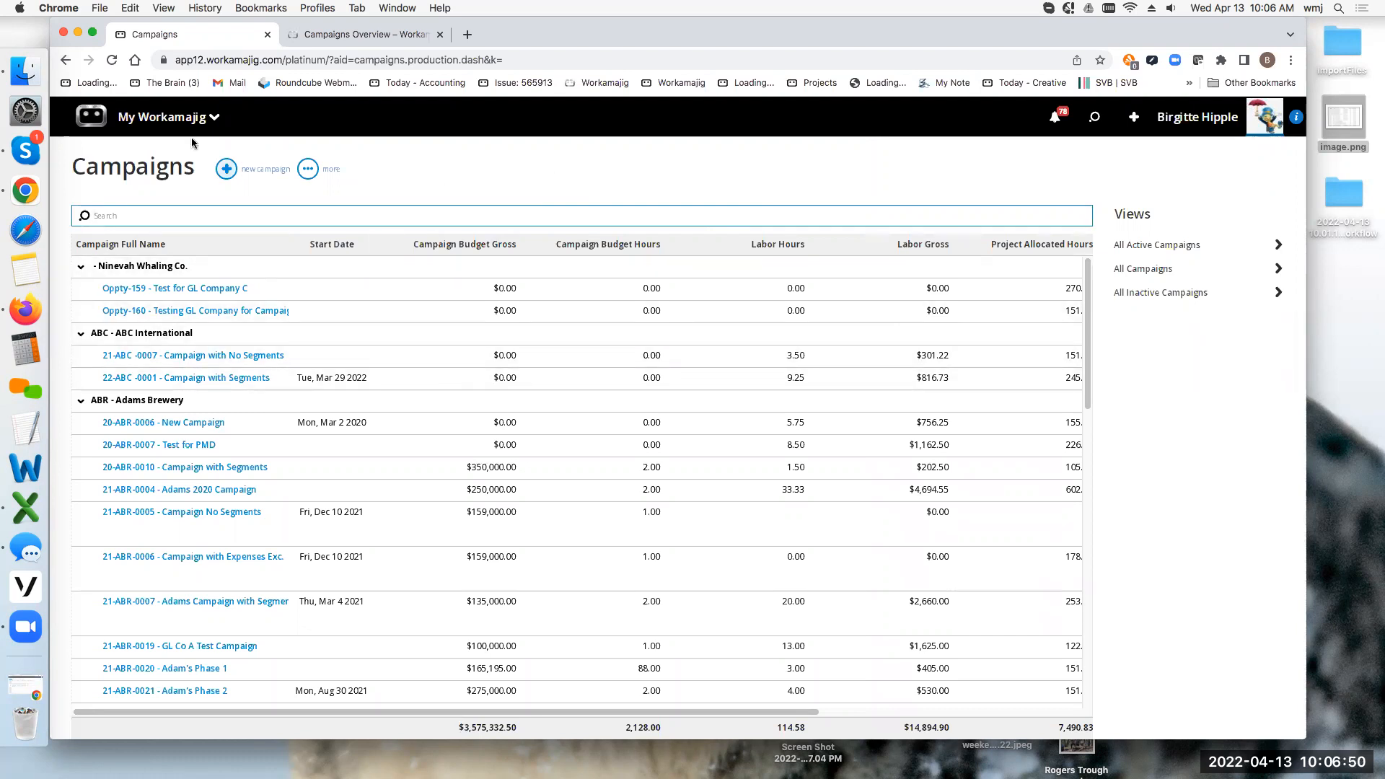
Open the Campaigns section of Transaction Preferences in the admin System Setup.
{"action": "left_click", "coordinate": [170, 119]}
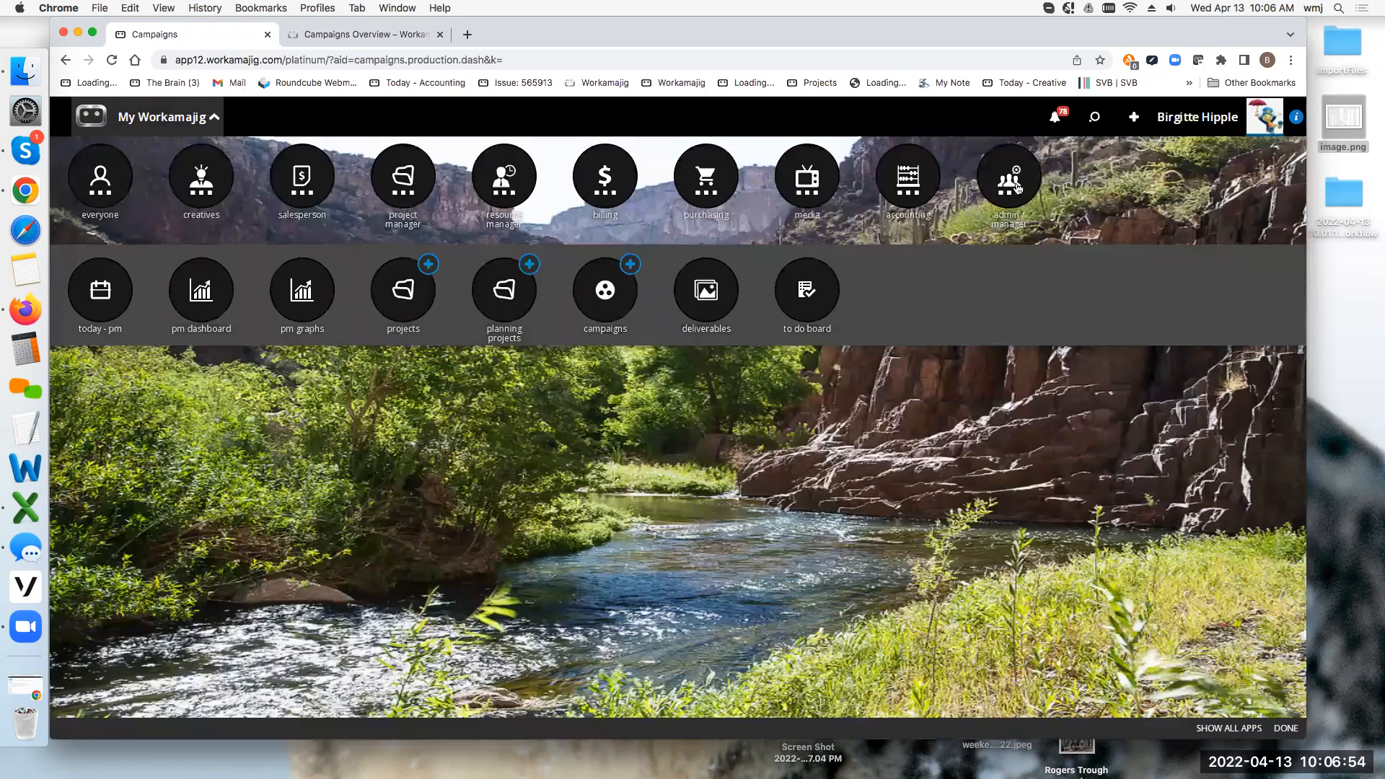
{"action": "left_click", "coordinate": [1005, 193]}
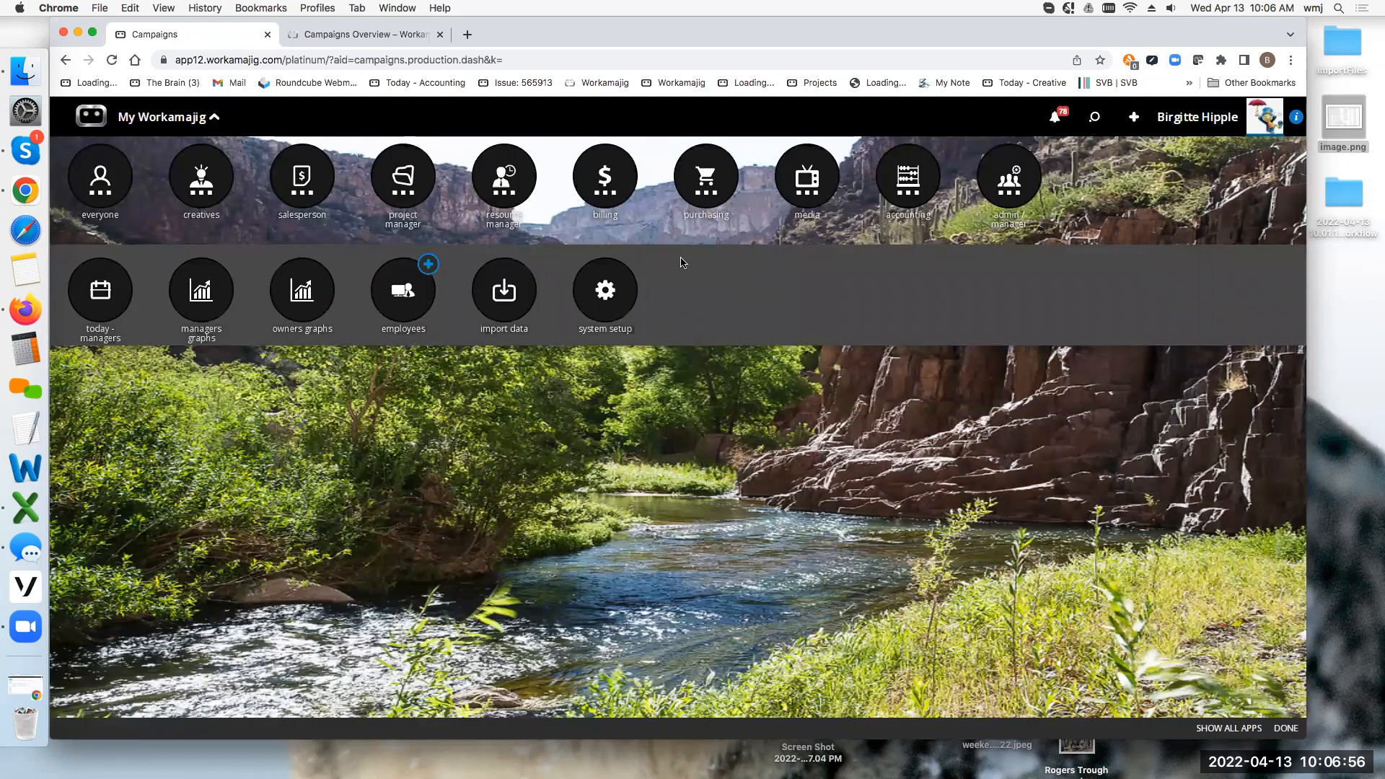
{"action": "left_click", "coordinate": [604, 292]}
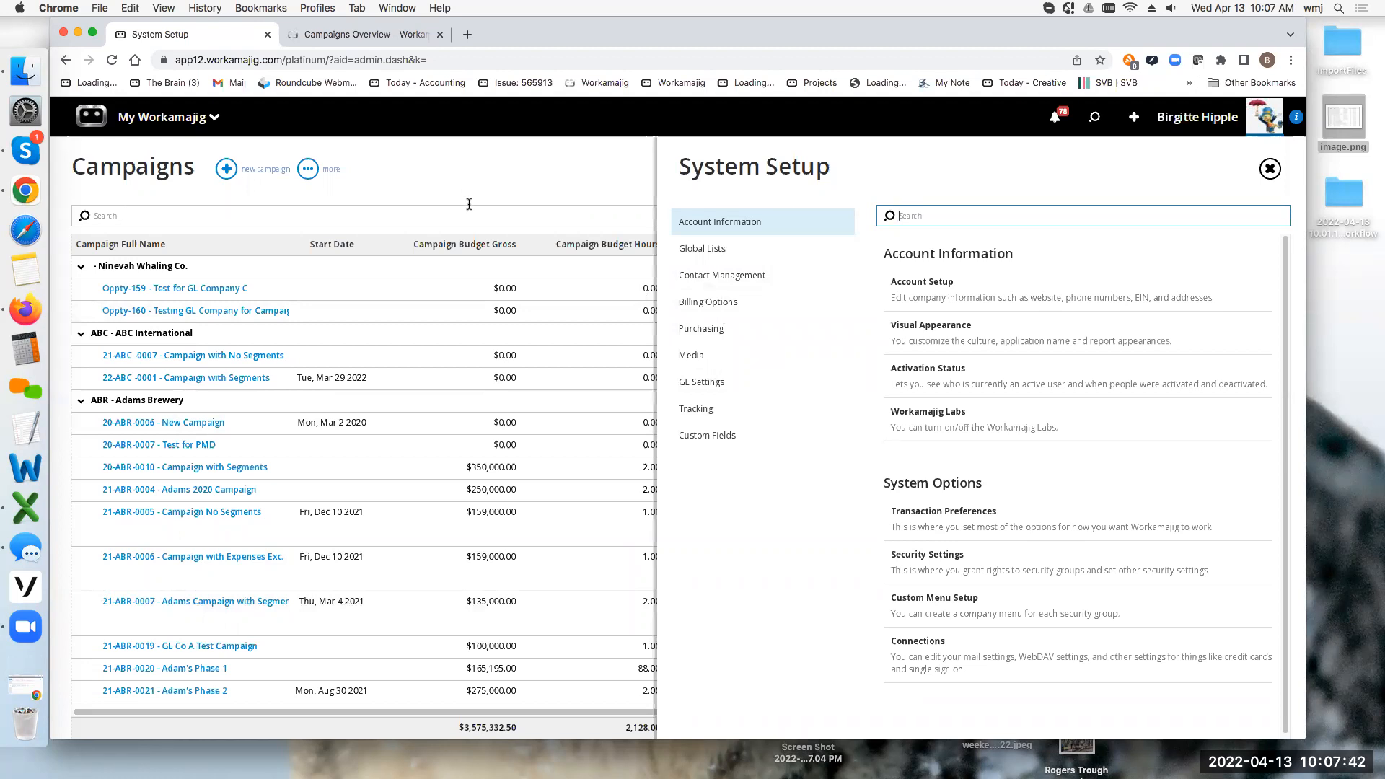
{"action": "left_click", "coordinate": [928, 520]}
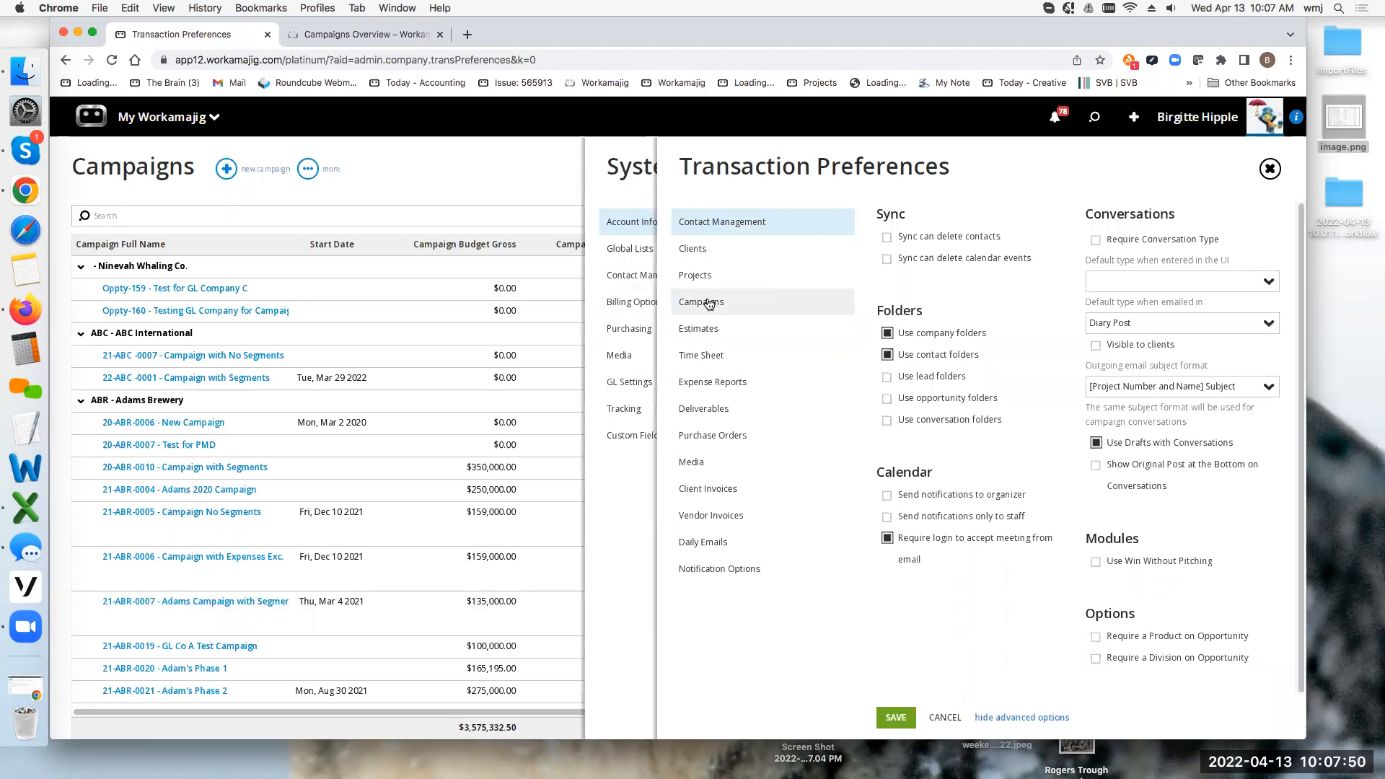
{"action": "left_click", "coordinate": [709, 304]}
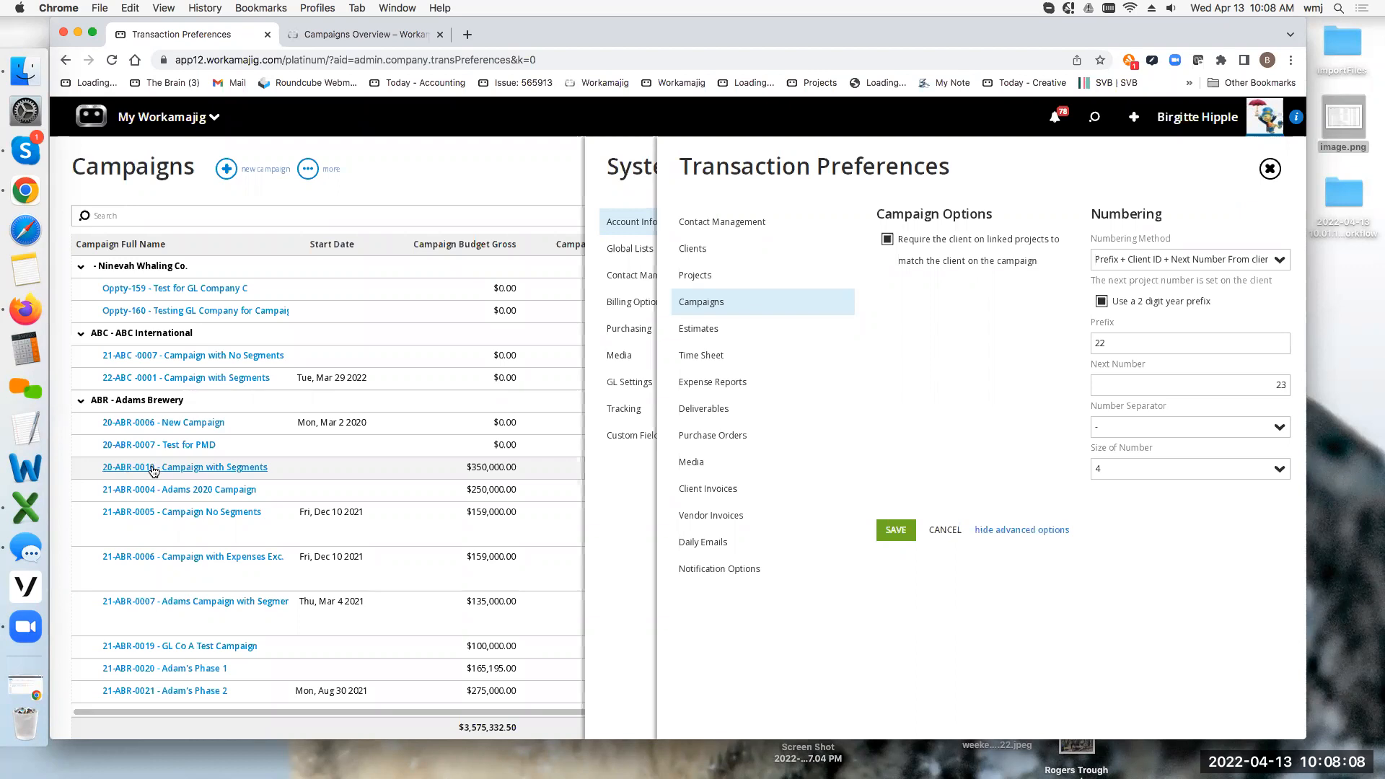
Compare the numbering options for Projects with those for Campaigns in Transaction Preferences, and return to System Setup.
{"action": "key", "text": "XF86AudioRaiseVolume"}
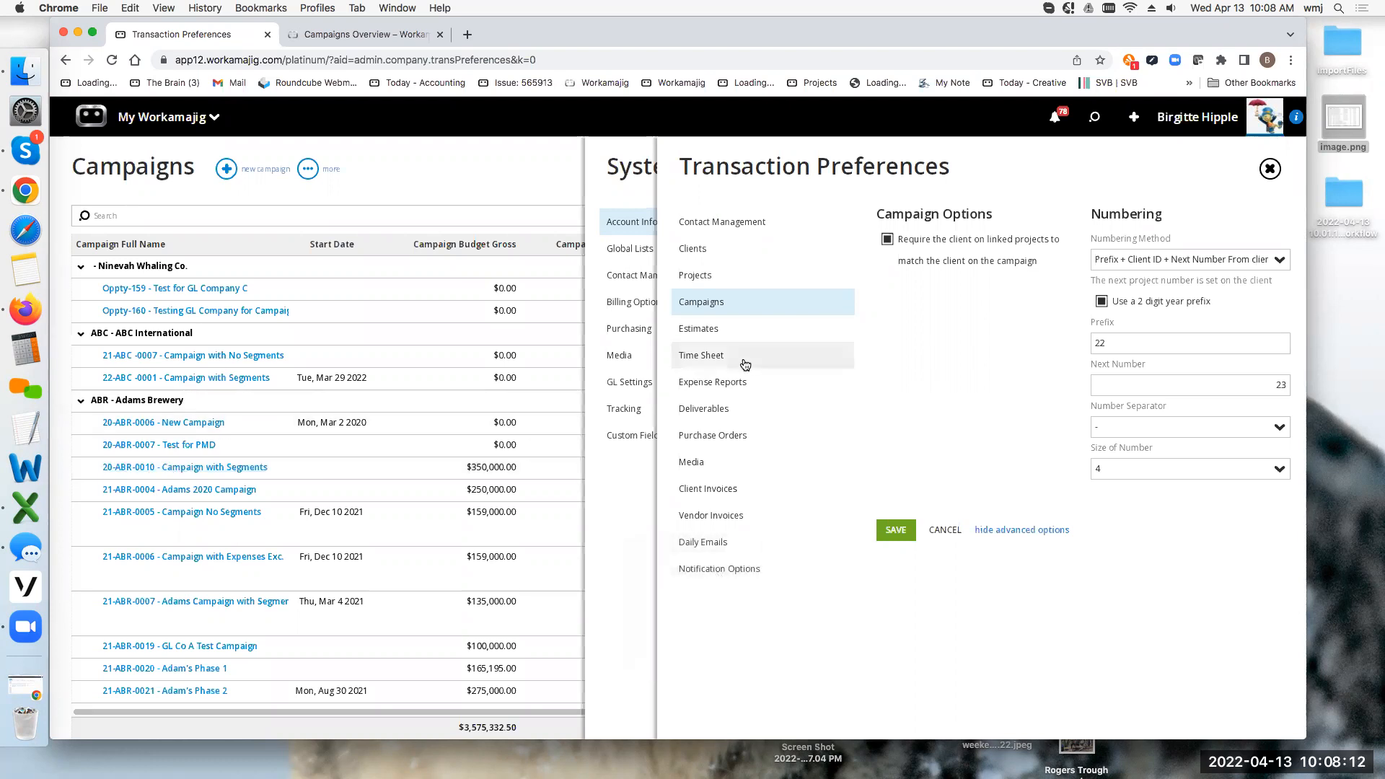
{"action": "key", "text": "XF86AudioRaiseVolume"}
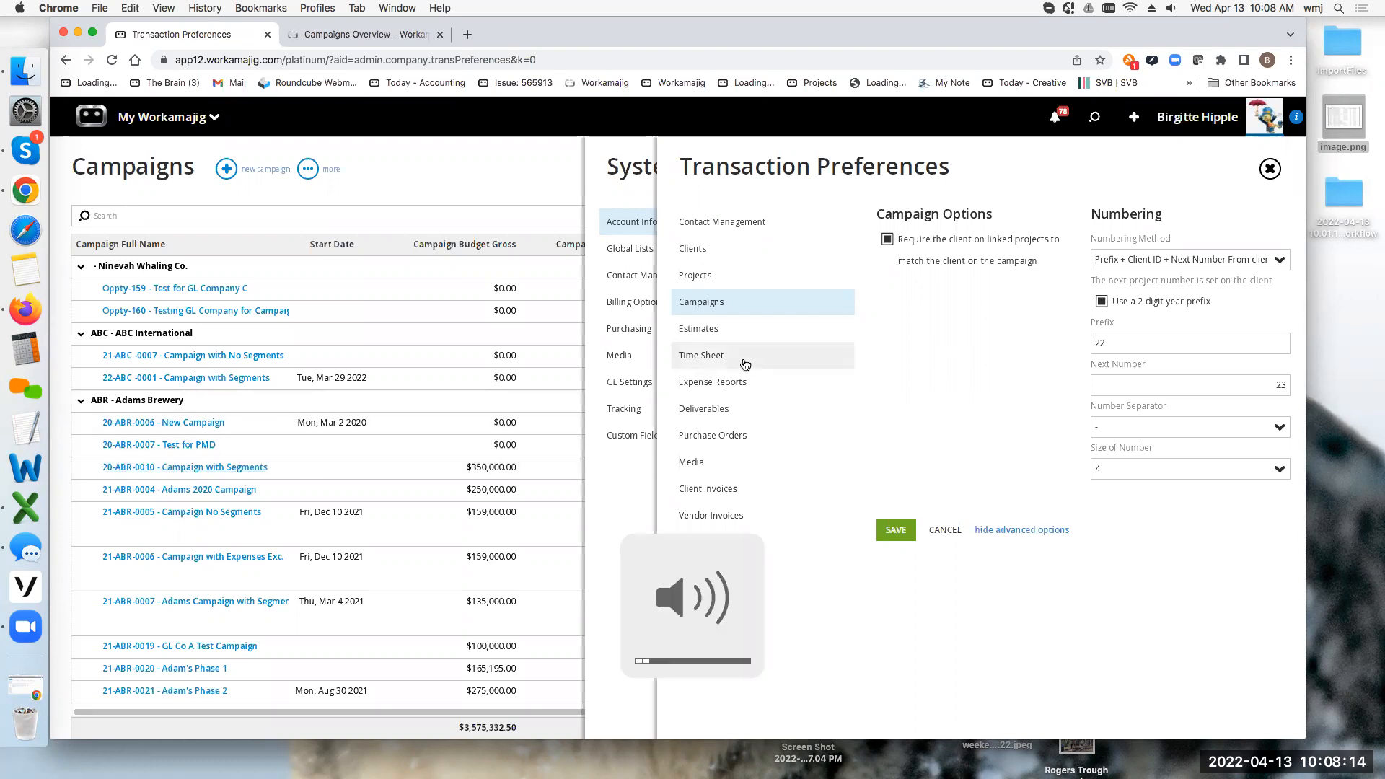
{"action": "left_click", "coordinate": [692, 275]}
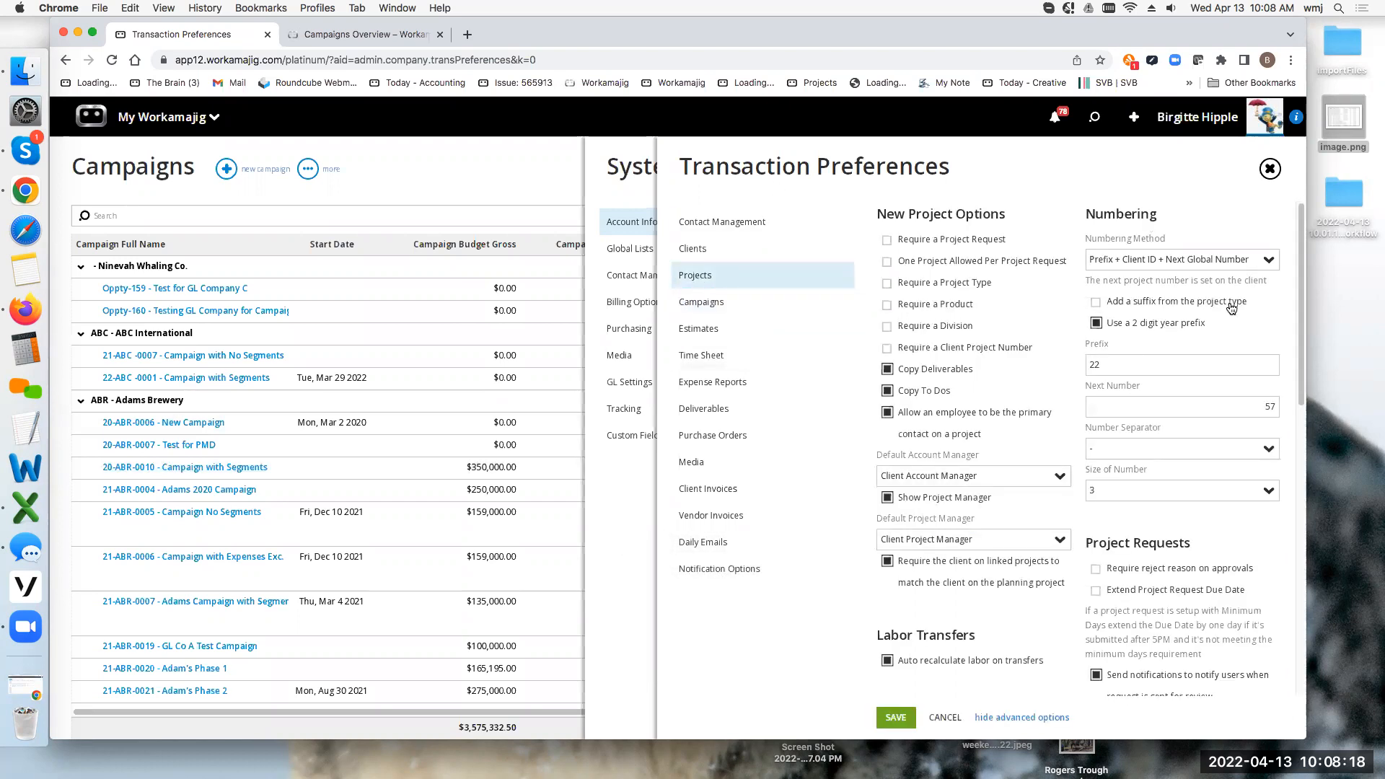
{"action": "left_click", "coordinate": [729, 302]}
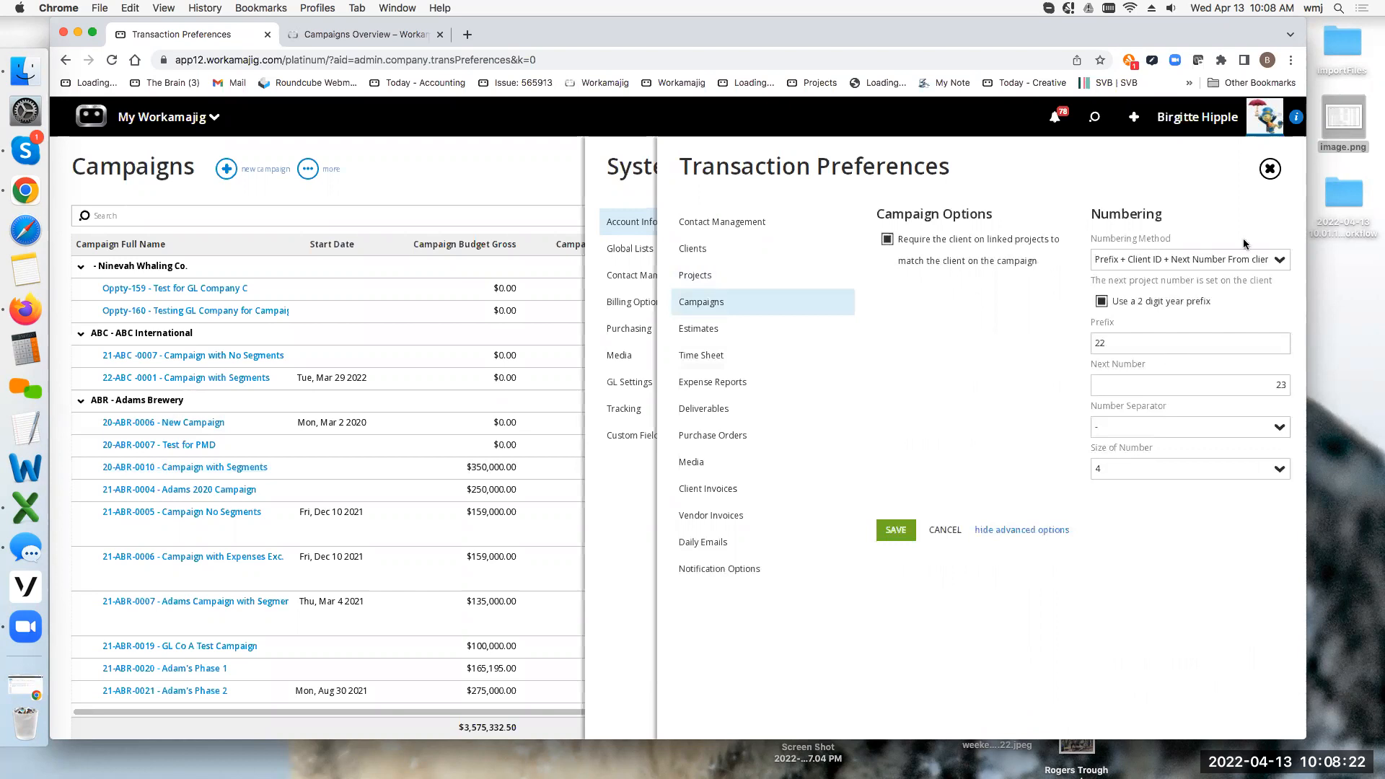
{"action": "left_click", "coordinate": [1270, 168]}
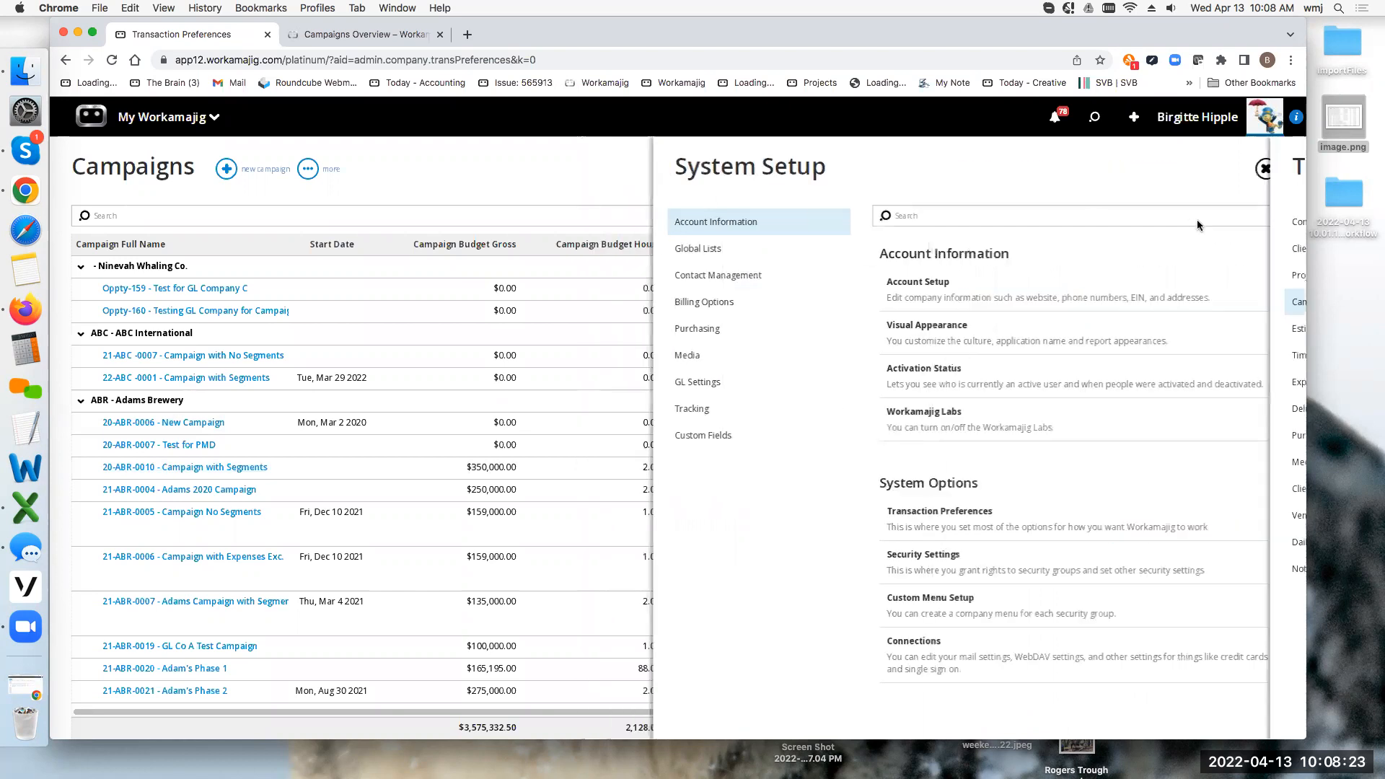
Search the Account Managers group's security rights for "campaign", and return to the campaigns list.
{"action": "left_click", "coordinate": [945, 560]}
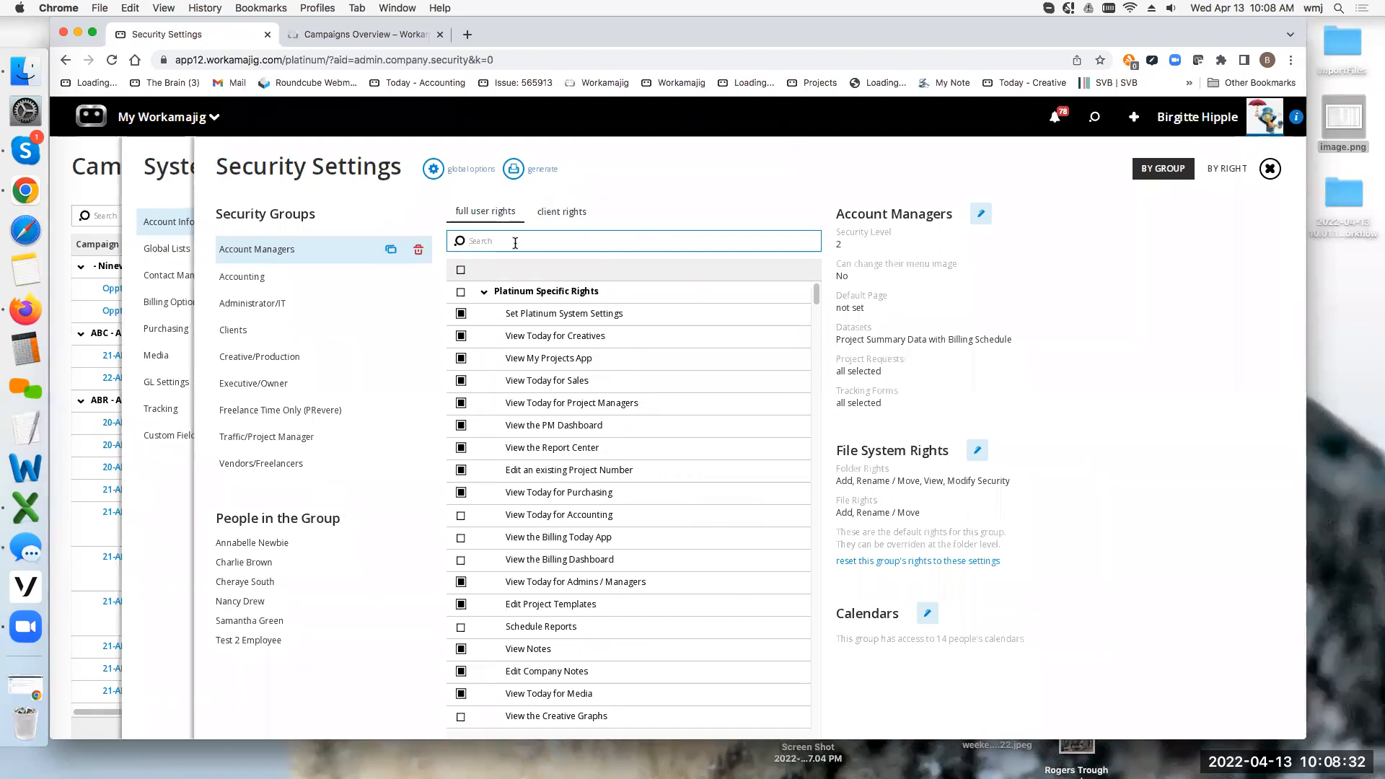
{"action": "type", "text": "campaign"}
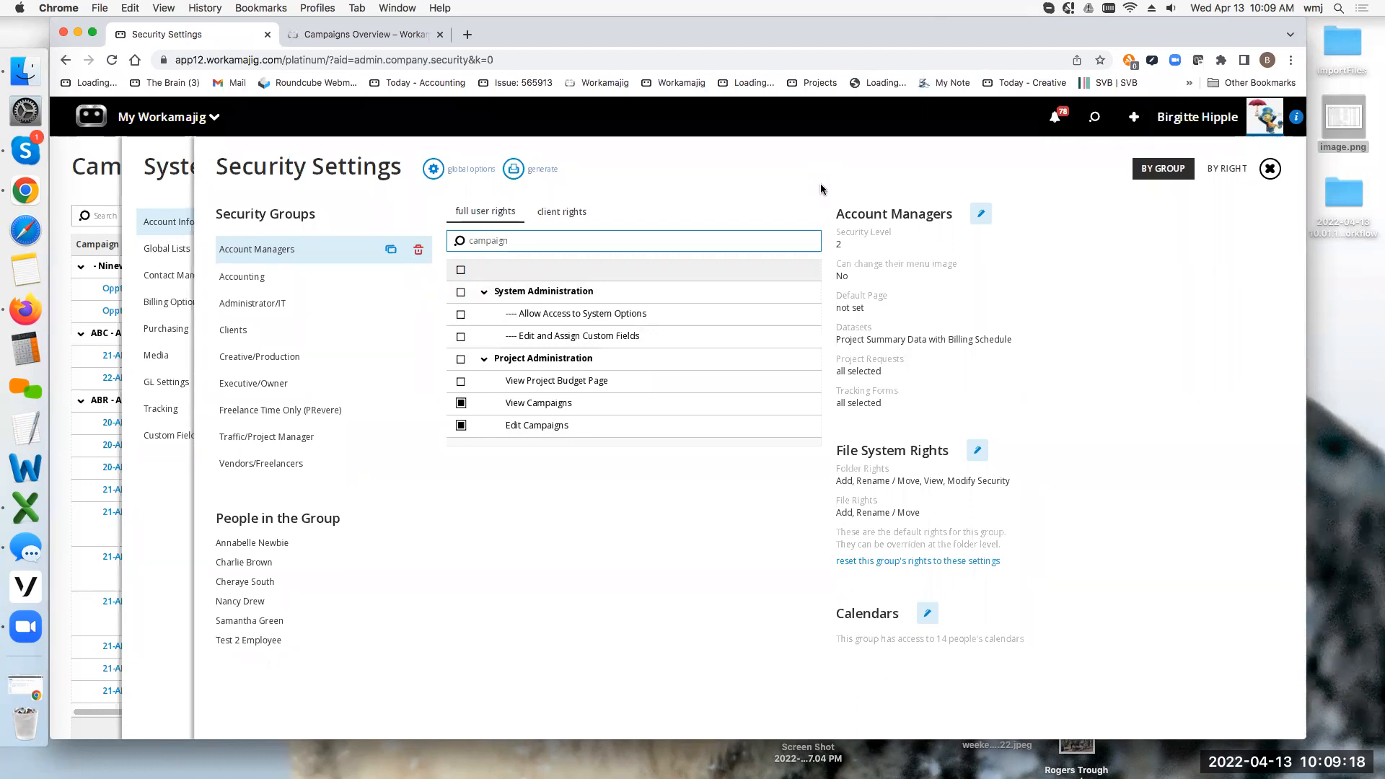
{"action": "left_click", "coordinate": [1270, 168]}
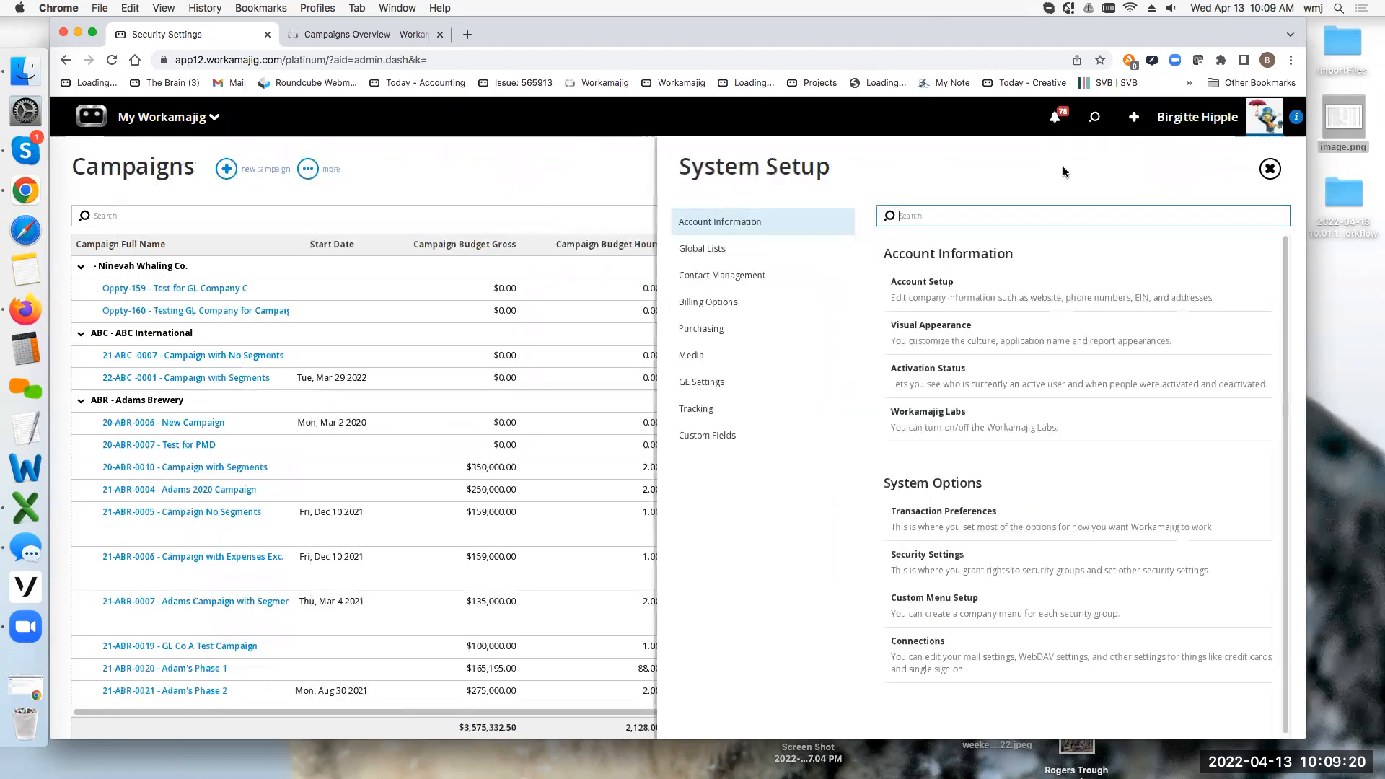
{"action": "left_click", "coordinate": [388, 151]}
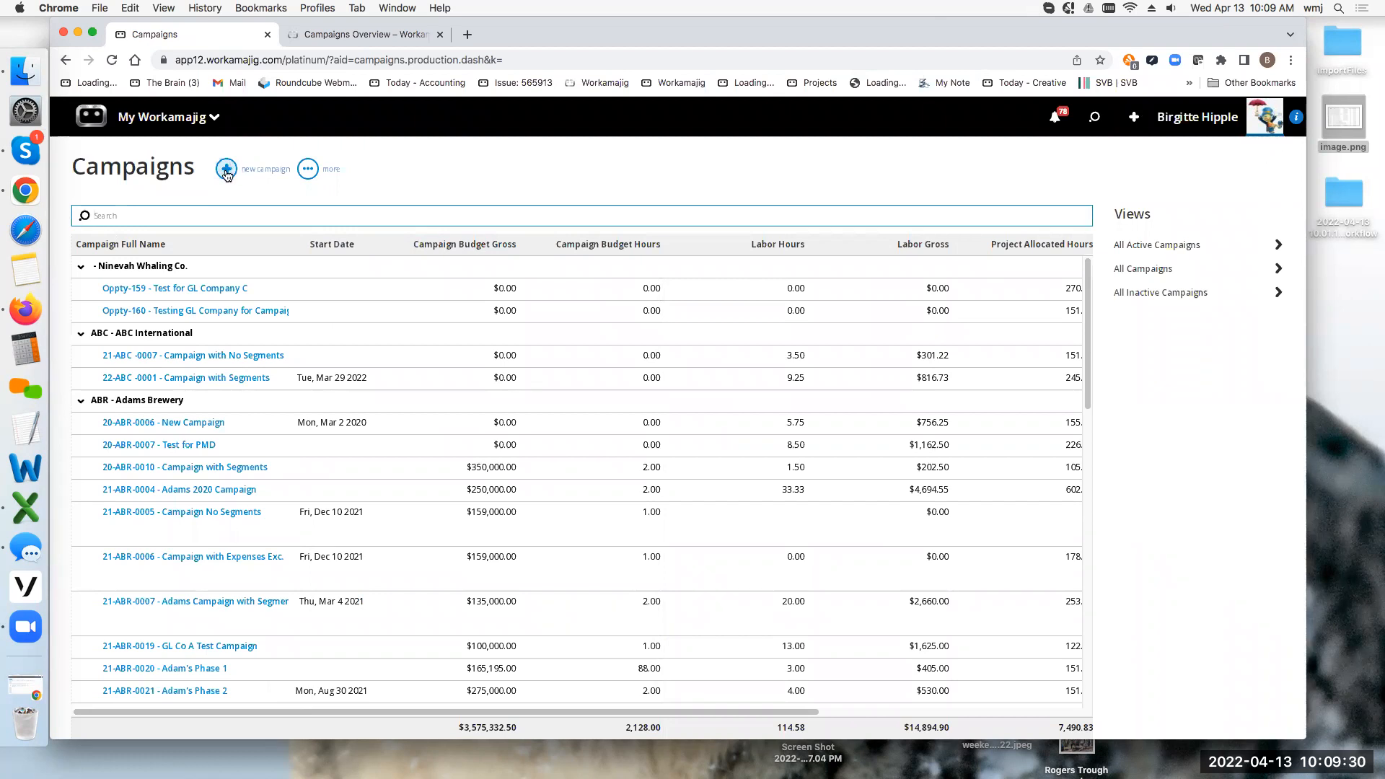
Find Campaign under Project Manager in the site-wide list of new items, examine the favorites, and return to the campaigns list.
{"action": "left_click", "coordinate": [1134, 118]}
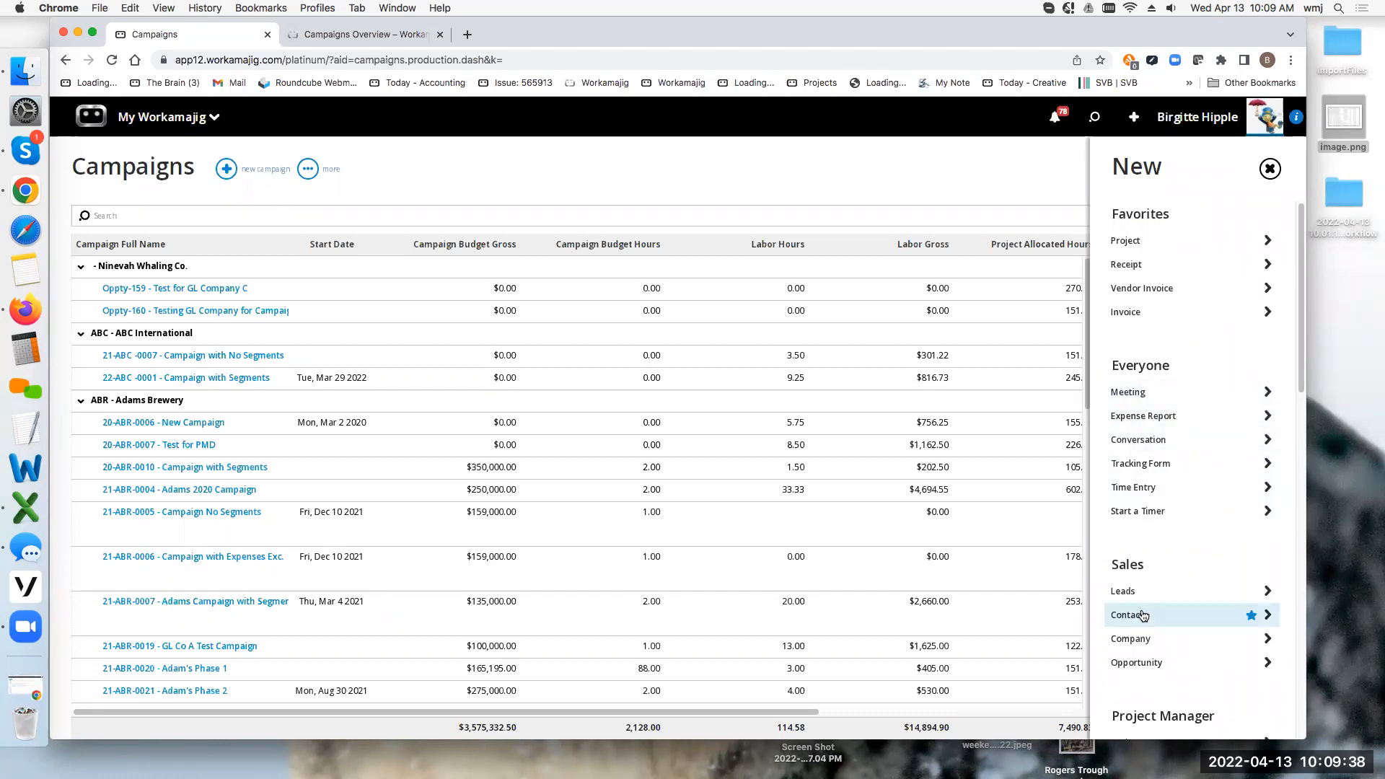
{"action": "scroll", "coordinate": [1148, 635], "scroll_direction": "down", "scroll_amount": 3}
{"action": "scroll", "coordinate": [1147, 649], "scroll_direction": "down", "scroll_amount": 1}
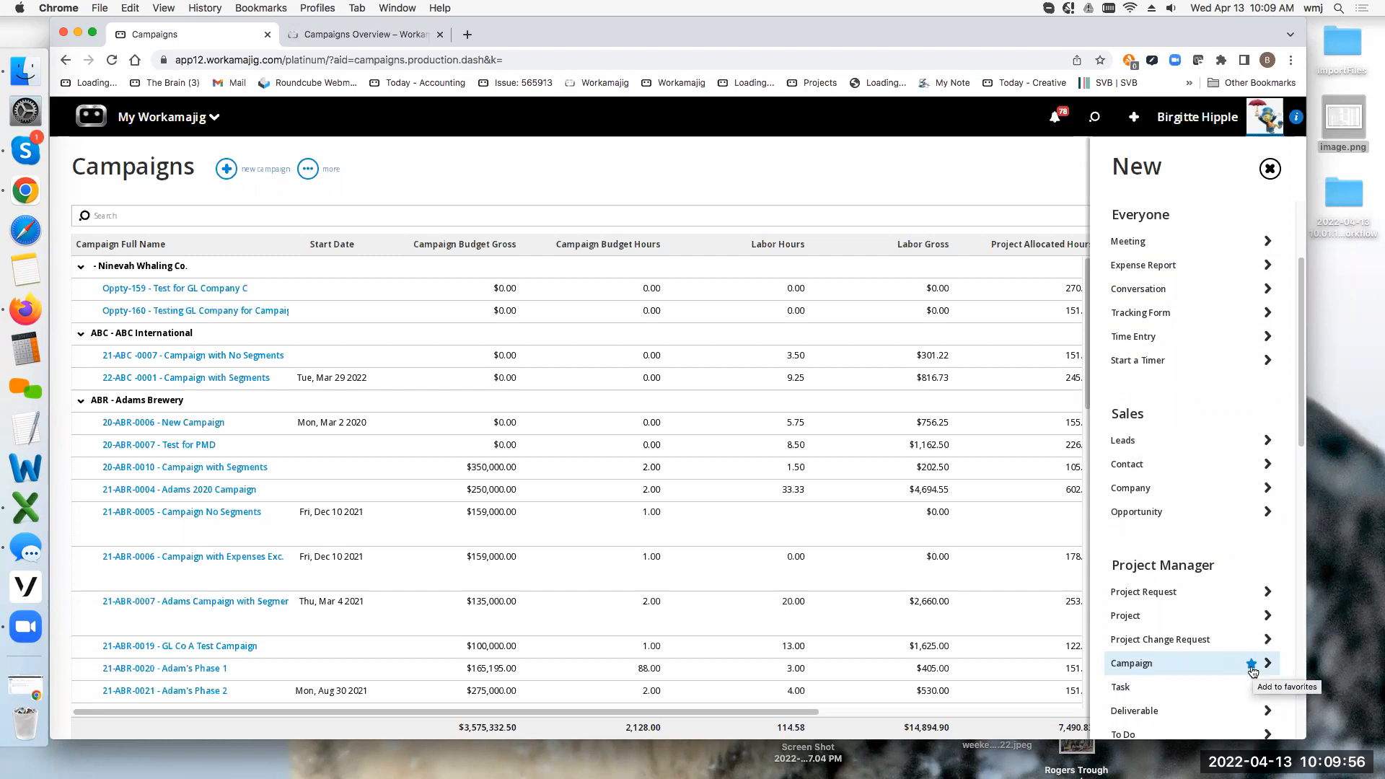
{"action": "left_click", "coordinate": [1252, 615]}
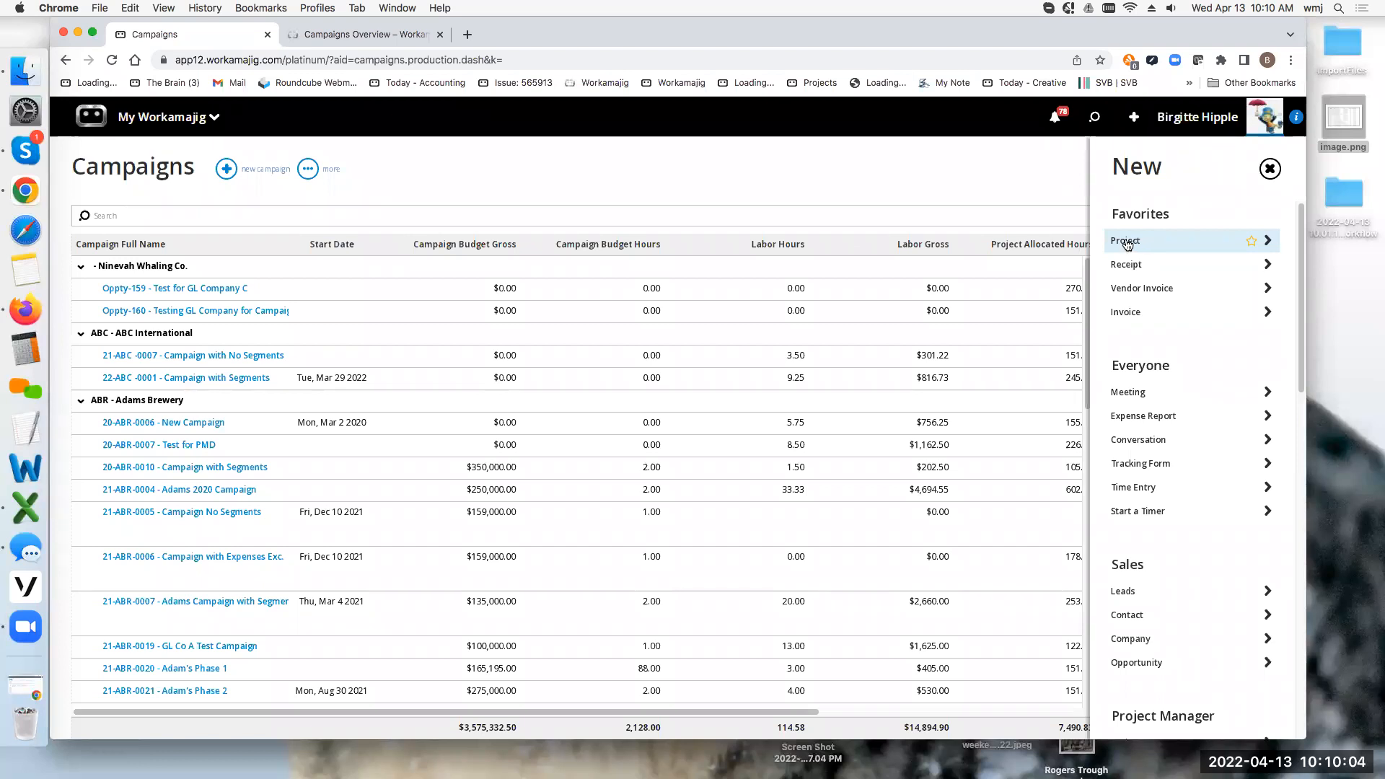
{"action": "scroll", "coordinate": [1155, 549], "scroll_direction": "down", "scroll_amount": 2}
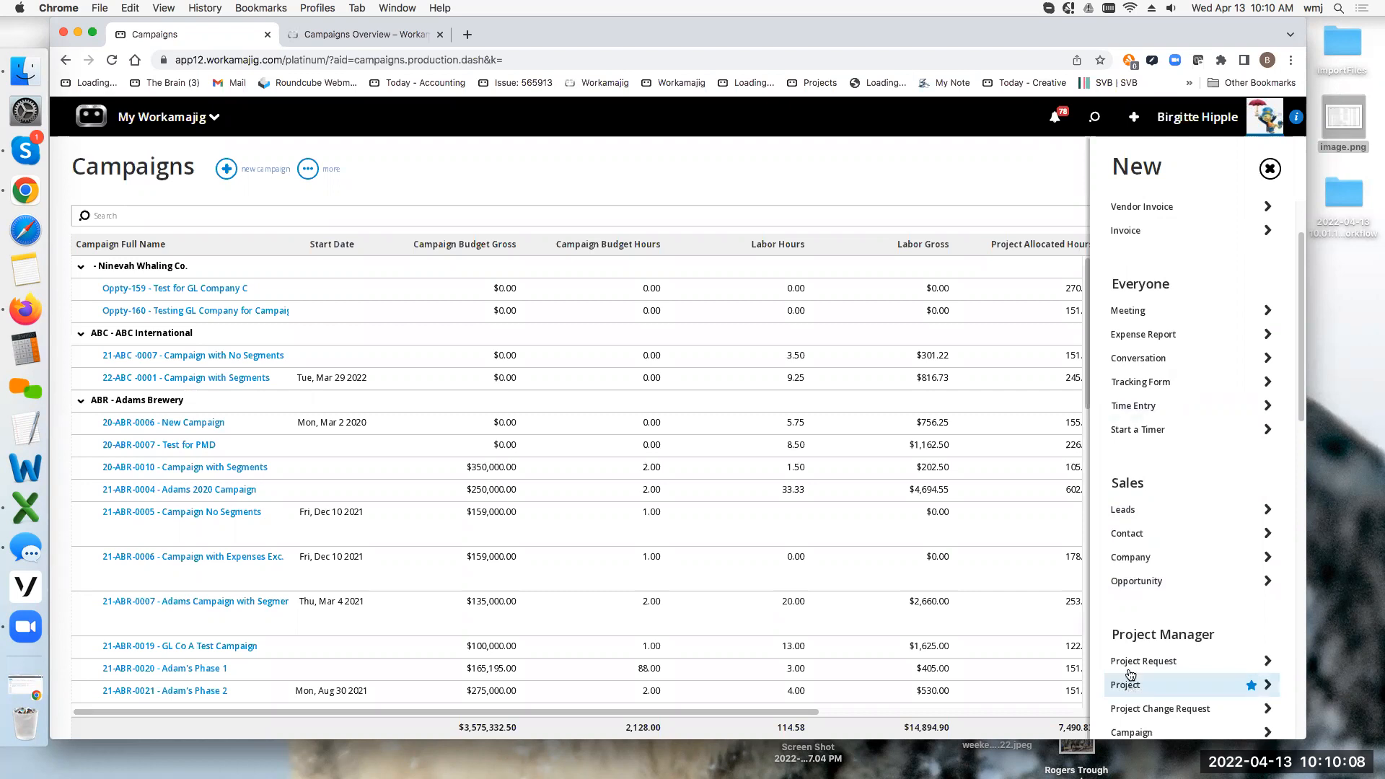
{"action": "scroll", "coordinate": [1165, 429], "scroll_direction": "up", "scroll_amount": 1}
{"action": "scroll", "coordinate": [1165, 430], "scroll_direction": "up", "scroll_amount": 1}
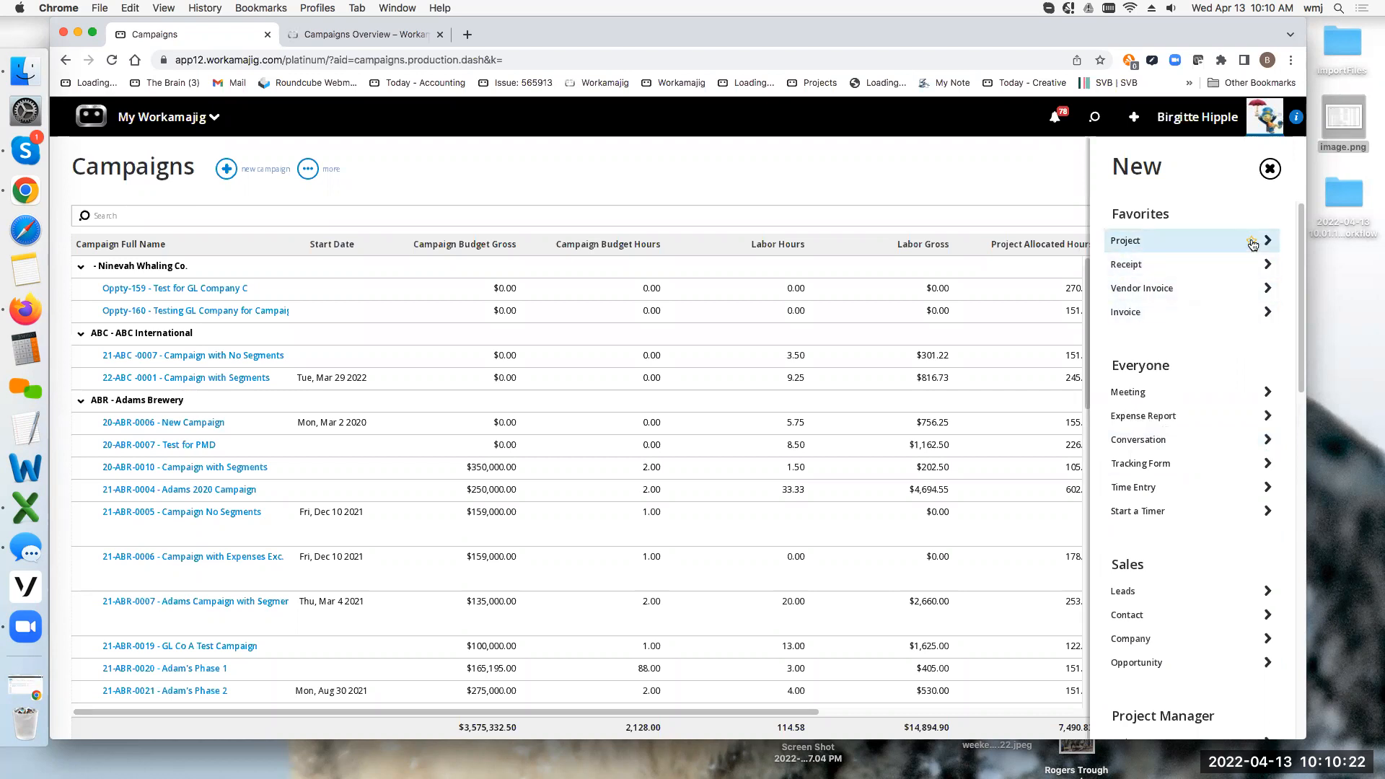
{"action": "left_click", "coordinate": [1253, 316]}
{"action": "scroll", "coordinate": [1248, 505], "scroll_direction": "down", "scroll_amount": 5}
{"action": "scroll", "coordinate": [1184, 614], "scroll_direction": "down", "scroll_amount": 3}
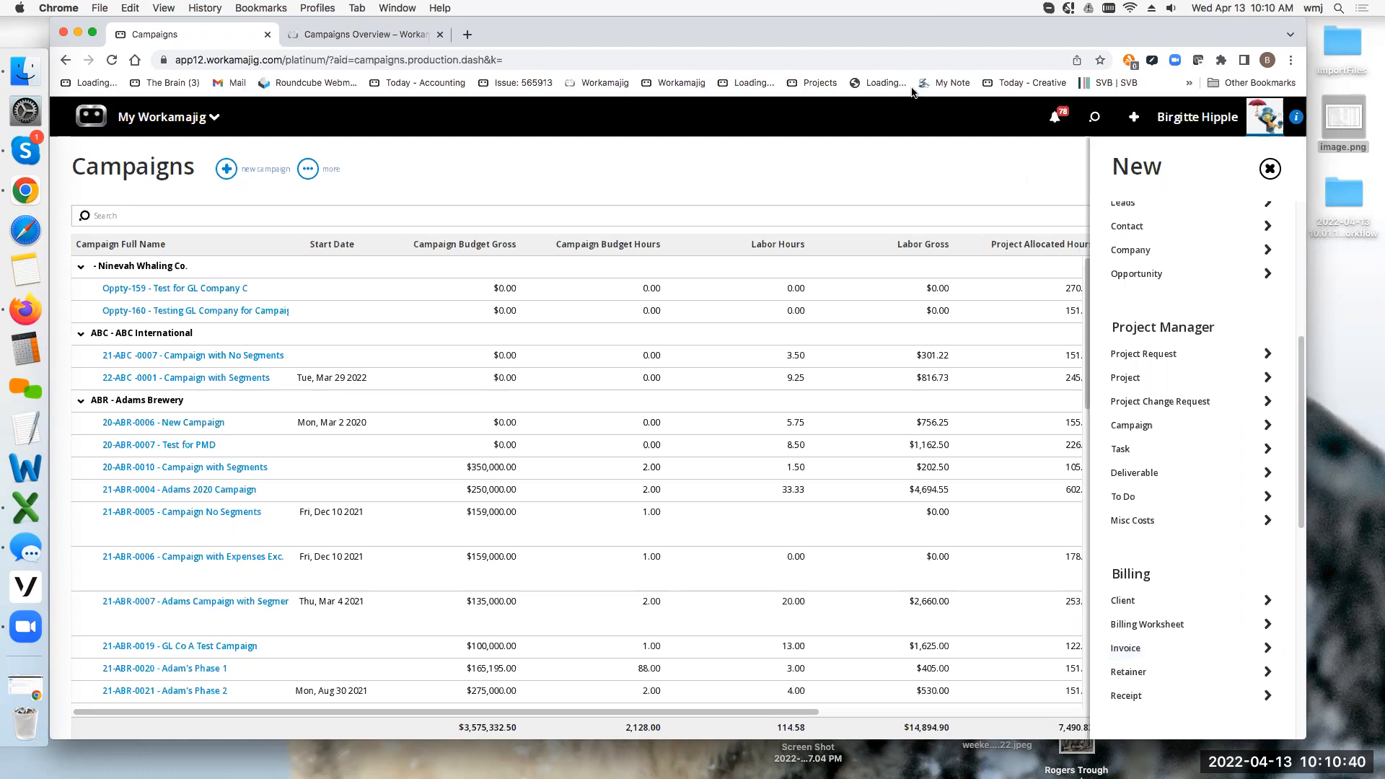
{"action": "left_click", "coordinate": [552, 180]}
Start a new campaign named Spring Campaign for the client JE-Jase Enterprises.
{"action": "left_click", "coordinate": [253, 172]}
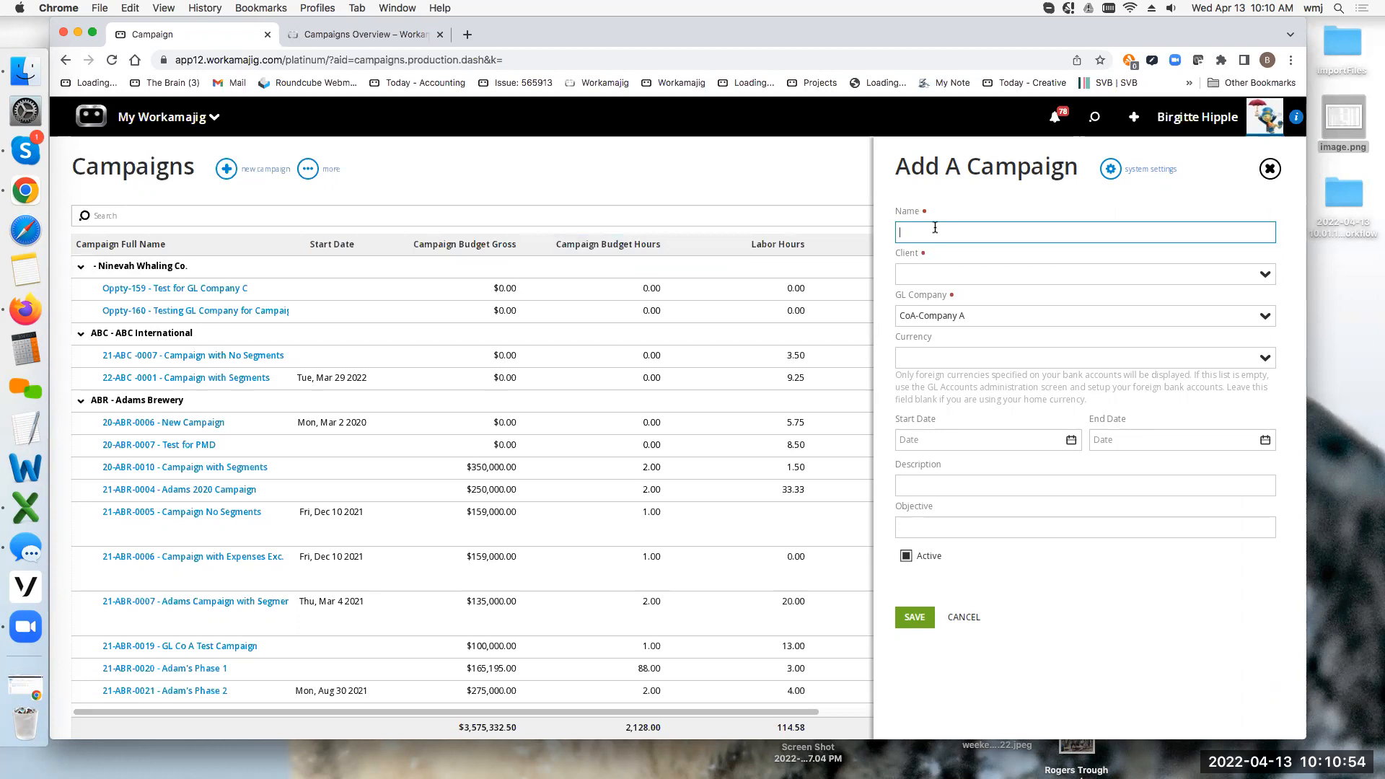
{"action": "type", "text": "Cam"}
{"action": "key", "text": "BackSpace"}
{"action": "key", "text": "BackSpace"}
{"action": "key", "text": "BackSpace"}
{"action": "key", "text": "BackSpace"}
{"action": "type", "text": "Su"}
{"action": "key", "text": "BackSpace"}
{"action": "type", "text": "pring Campaign"}
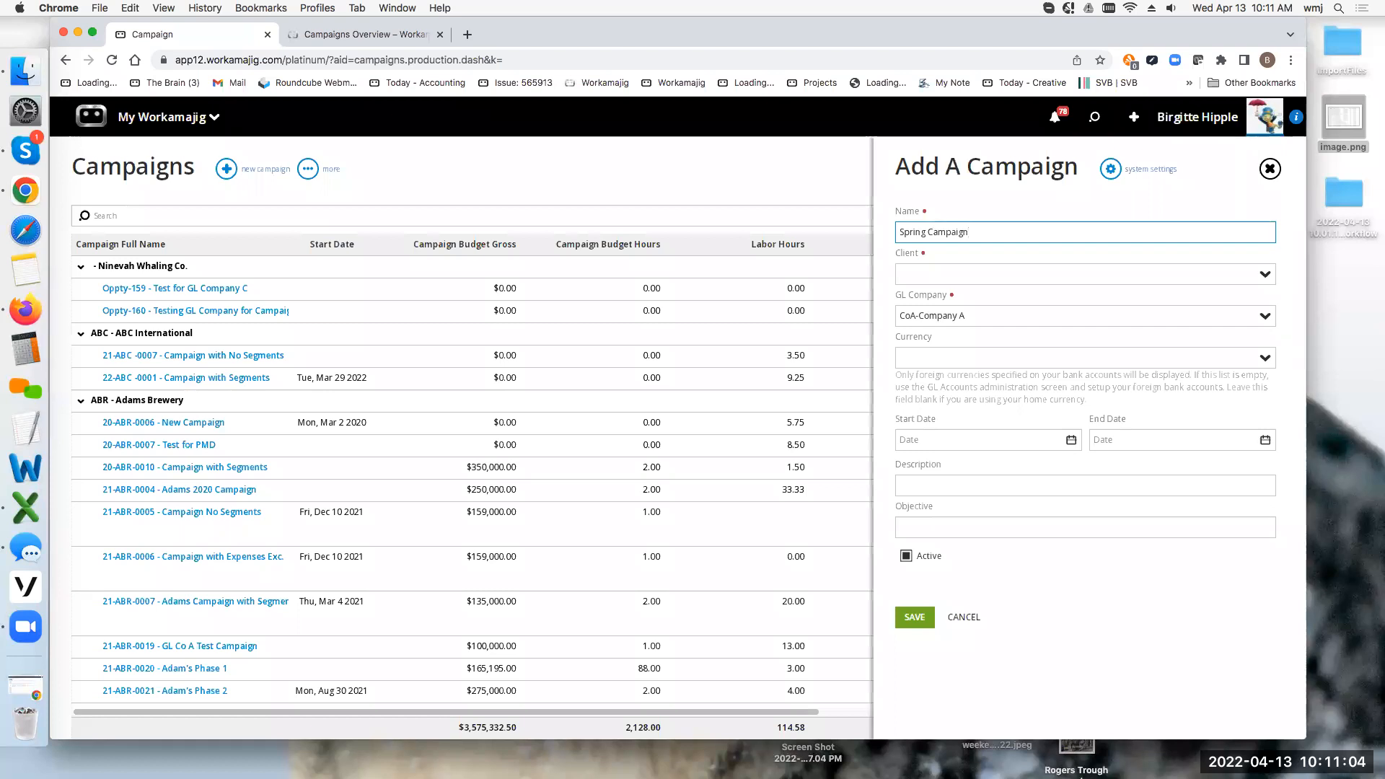
{"action": "left_click", "coordinate": [931, 276]}
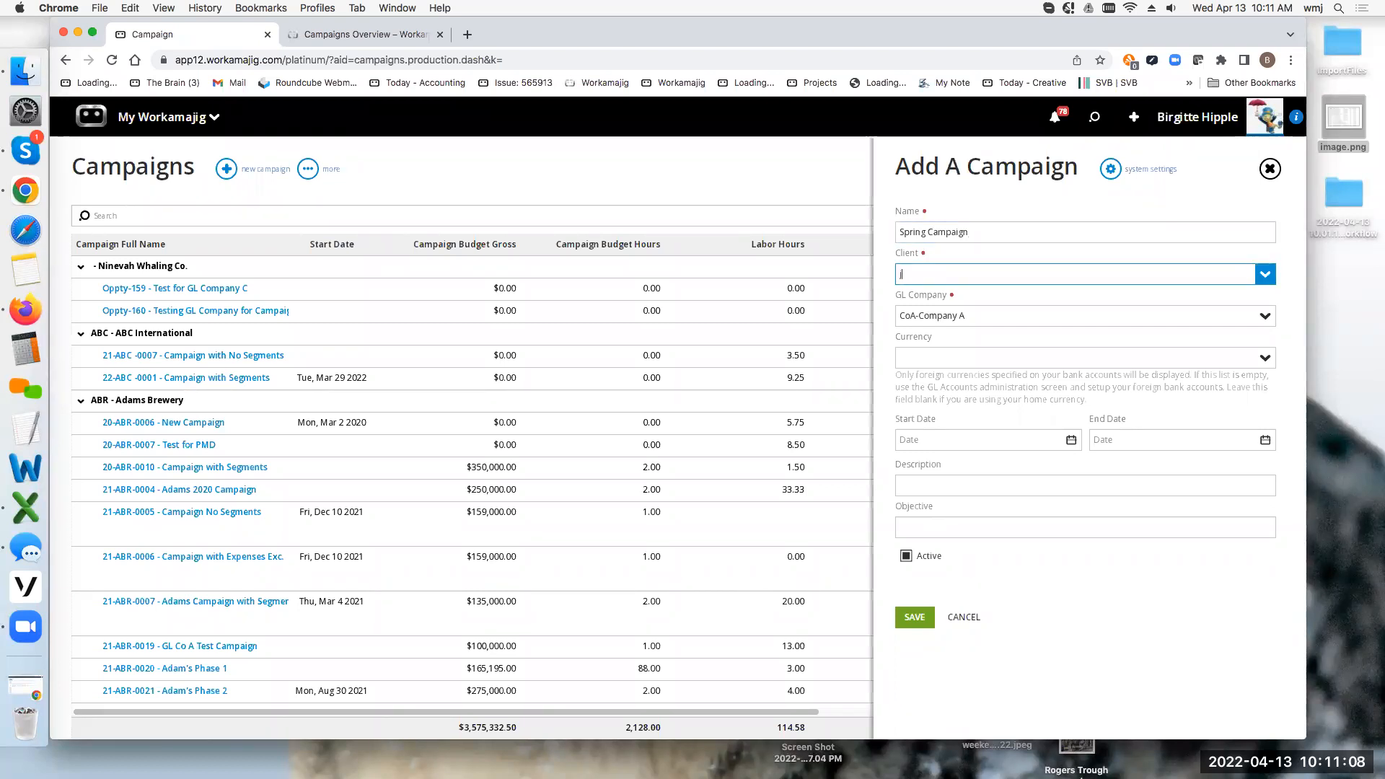
{"action": "type", "text": "ja"}
{"action": "left_click", "coordinate": [949, 299]}
Set the campaign's start date to 4/1/2022 and its end date to 6/30/2022.
{"action": "left_click", "coordinate": [1071, 439]}
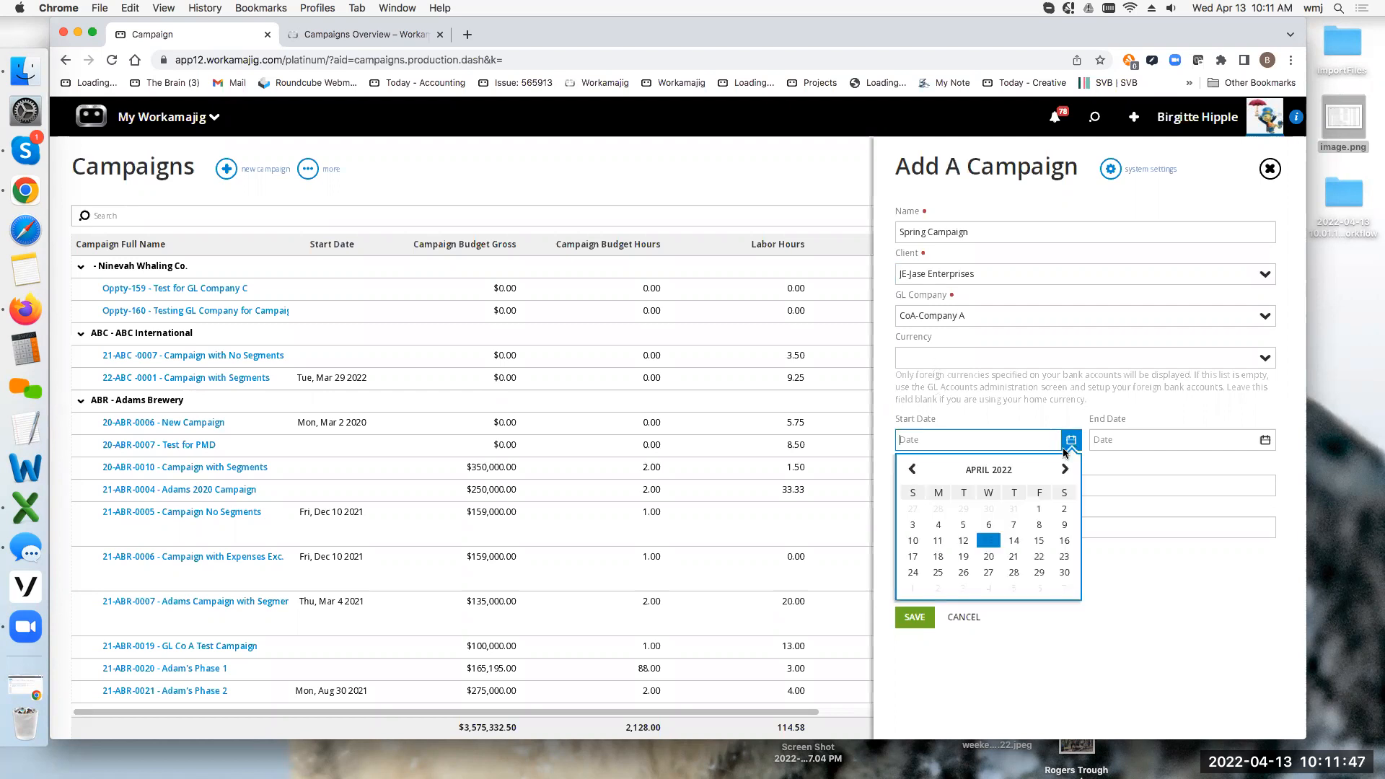
{"action": "left_click", "coordinate": [1037, 510]}
{"action": "left_click", "coordinate": [1266, 441]}
{"action": "left_click", "coordinate": [1259, 469]}
{"action": "left_click", "coordinate": [1259, 469]}
{"action": "left_click", "coordinate": [1207, 573]}
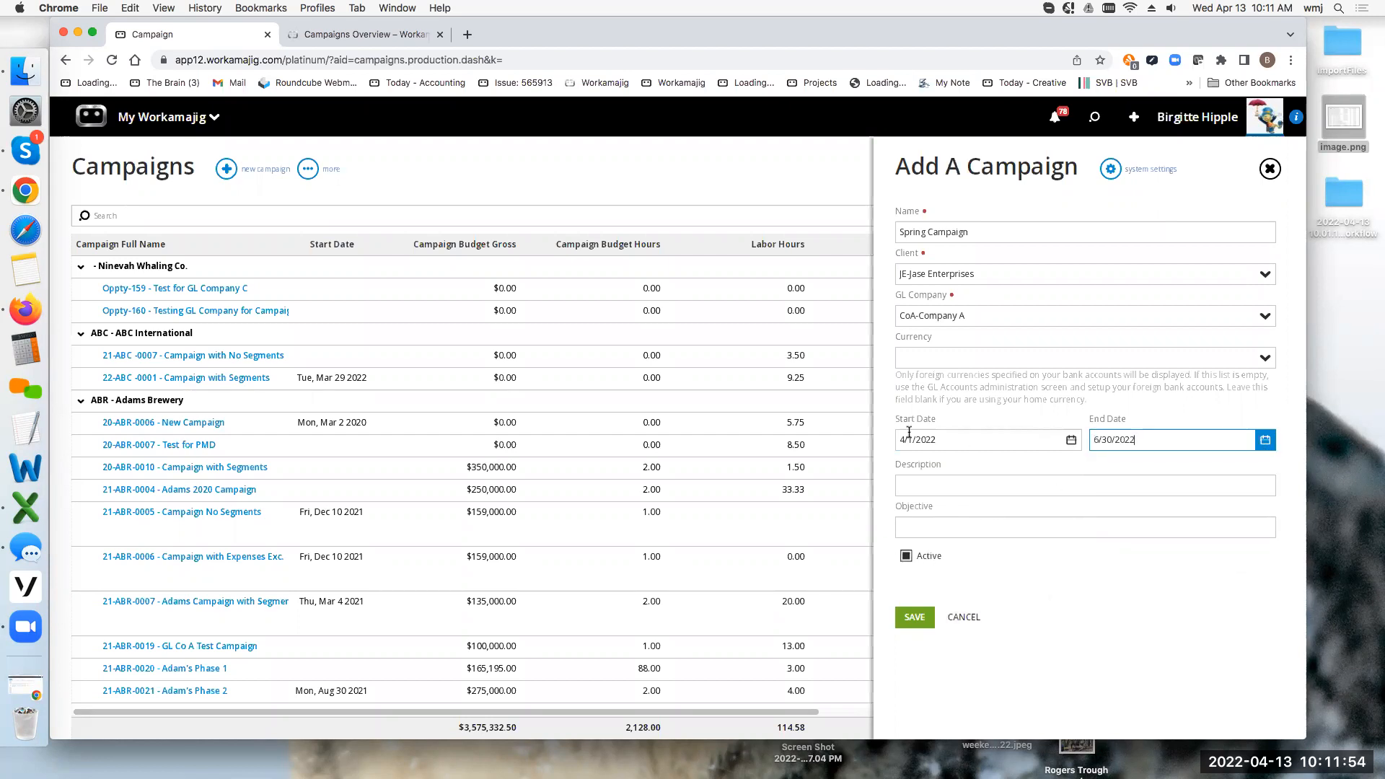
Enter the three-line placeholder description "asdj as", "djas", "fjasdlj ads" and save the new campaign.
{"action": "left_click", "coordinate": [922, 487]}
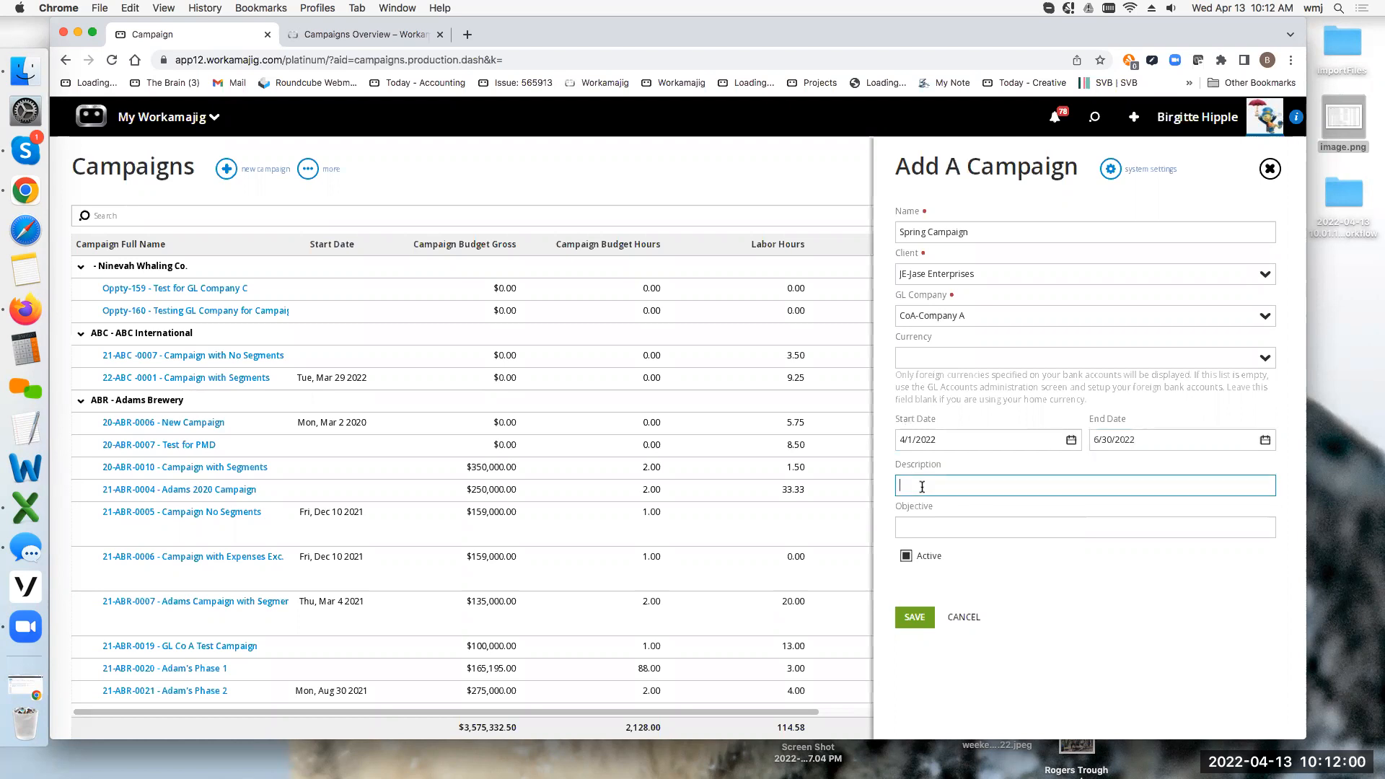
{"action": "type", "text": "asdj as"}
{"action": "key", "text": "Return"}
{"action": "type", "text": "djas"}
{"action": "key", "text": "Return"}
{"action": "type", "text": "fjasdlj ads"}
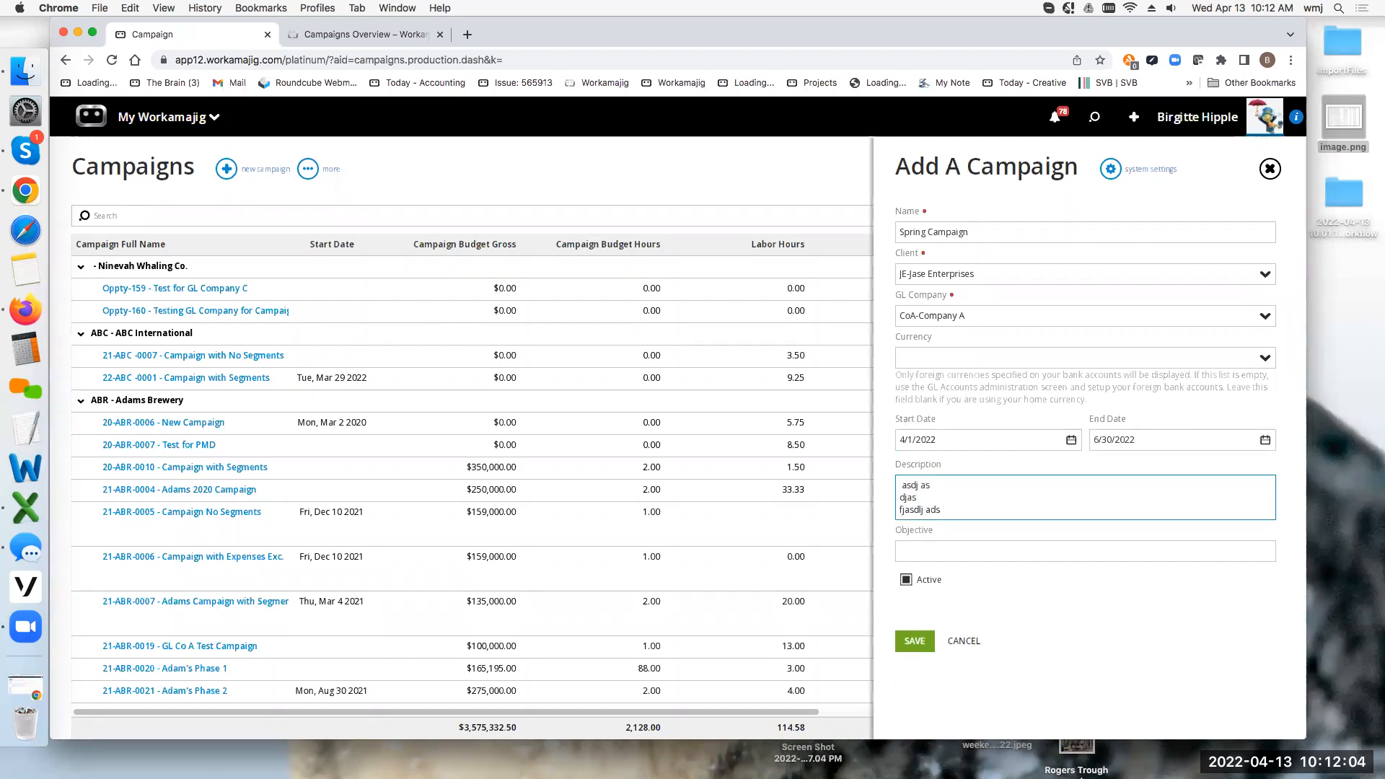
{"action": "left_click", "coordinate": [915, 642]}
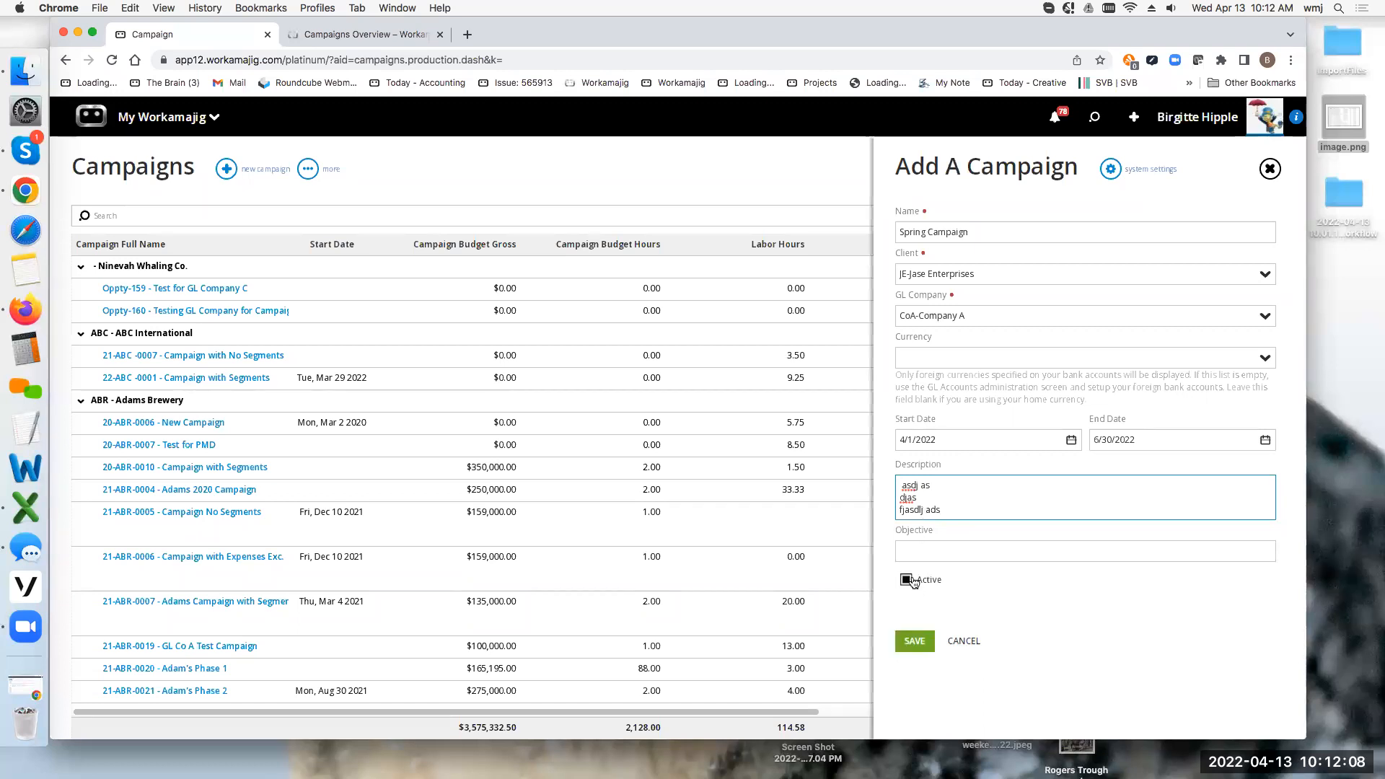
{"action": "left_click", "coordinate": [914, 642]}
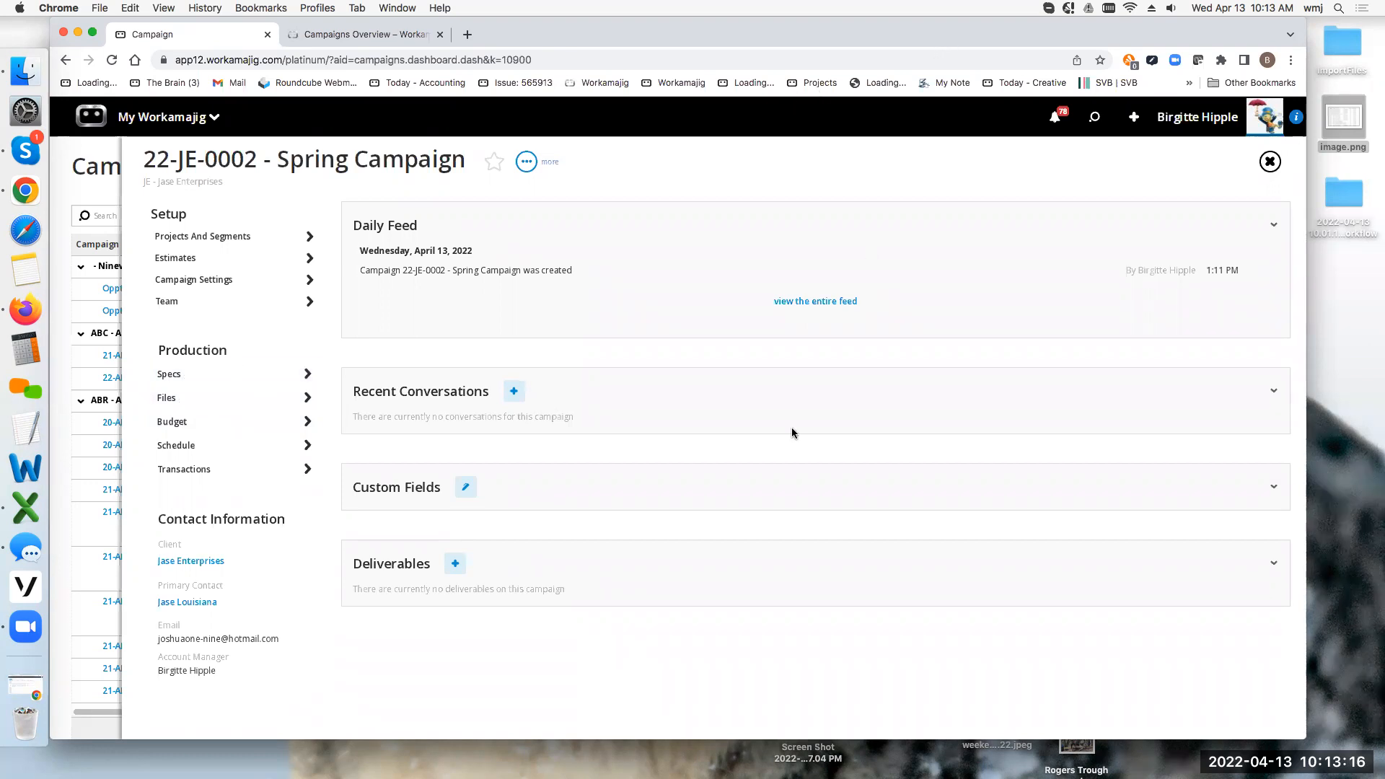
Add projects to the Spring Campaign from the T-Brochure, T-Direct Mail and T-Website templates.
{"action": "left_click", "coordinate": [185, 239]}
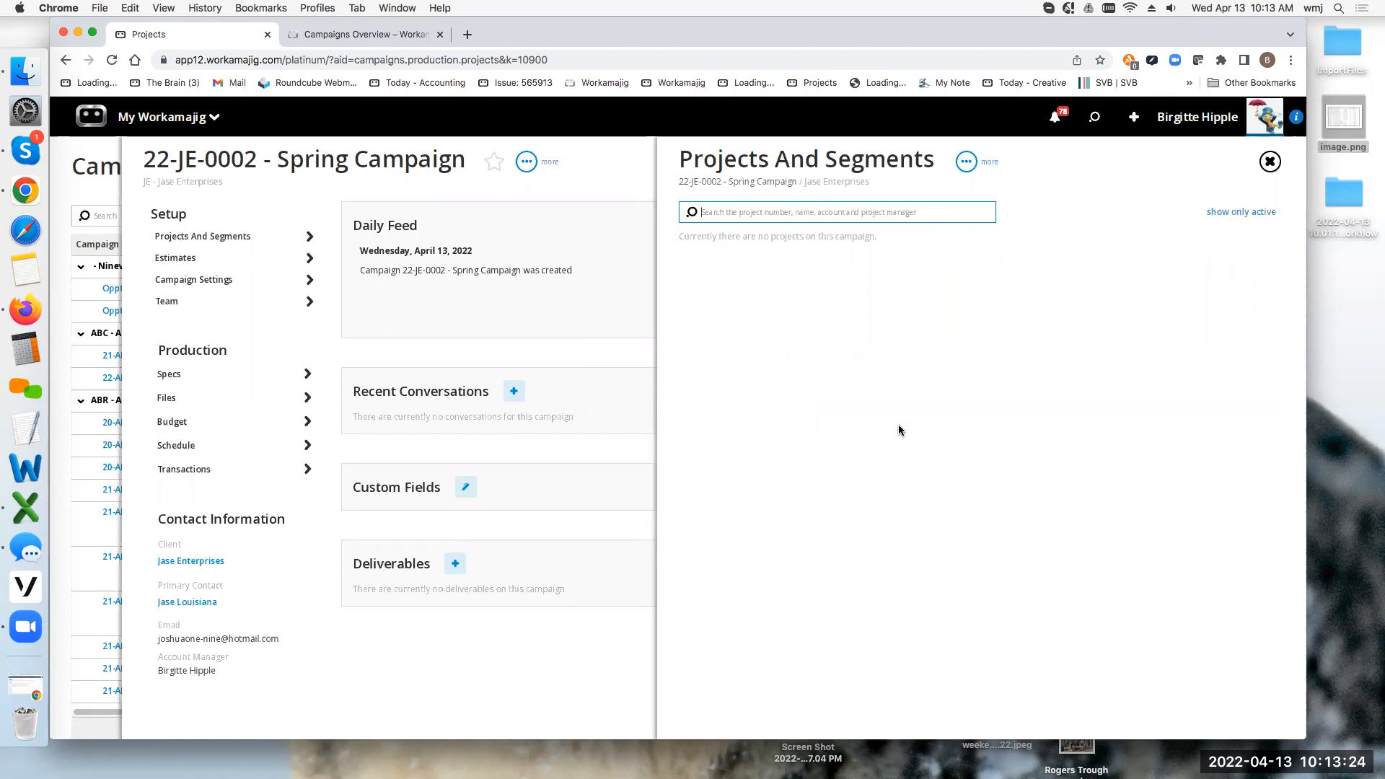
{"action": "left_click", "coordinate": [967, 161]}
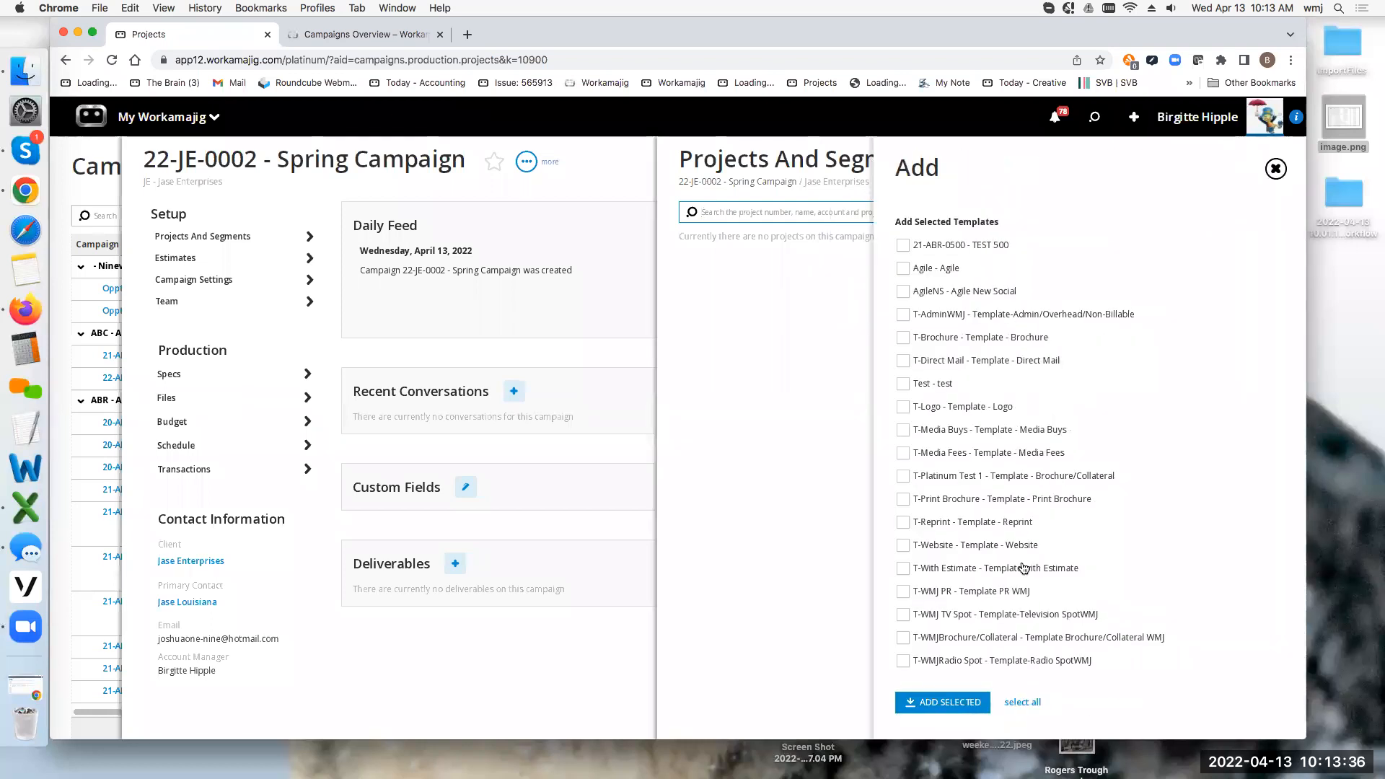
{"action": "left_click", "coordinate": [903, 338]}
{"action": "left_click", "coordinate": [904, 360]}
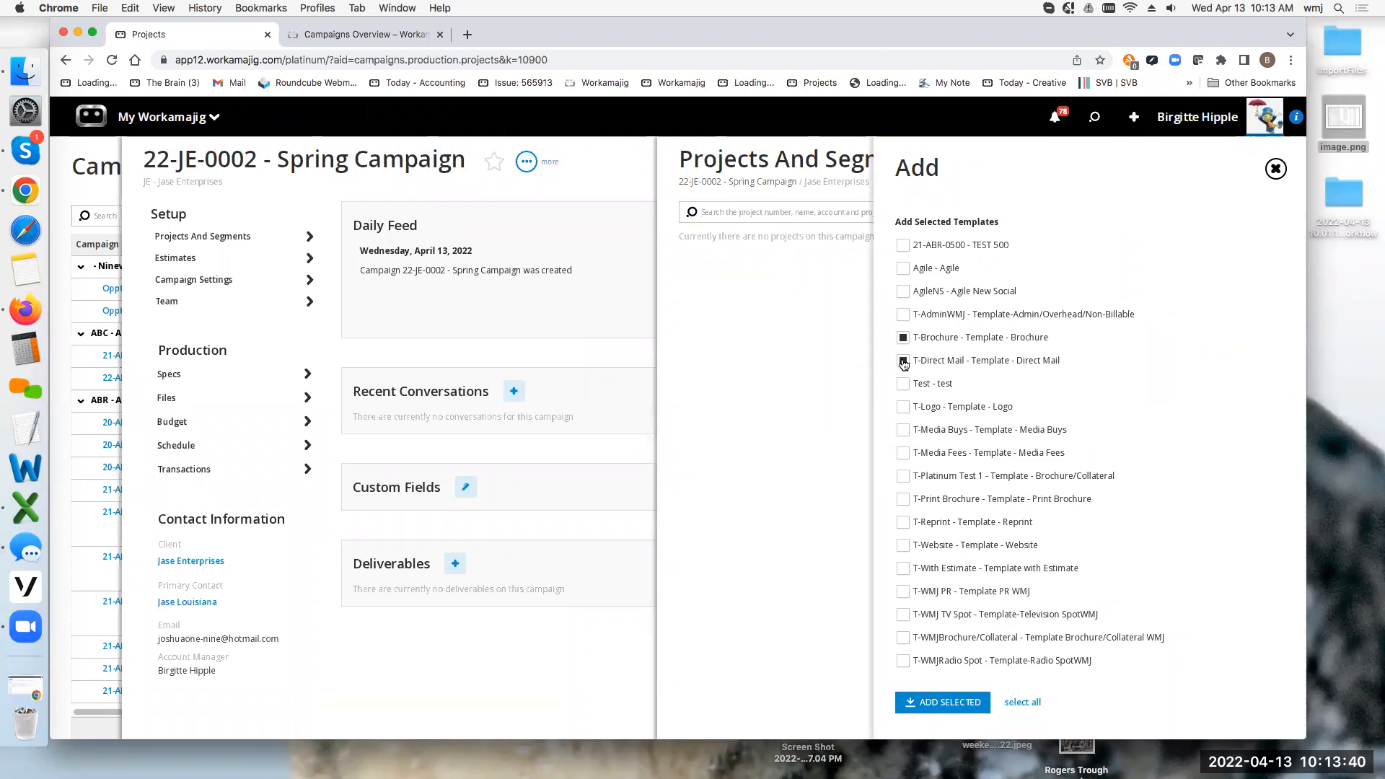
{"action": "left_click", "coordinate": [903, 545]}
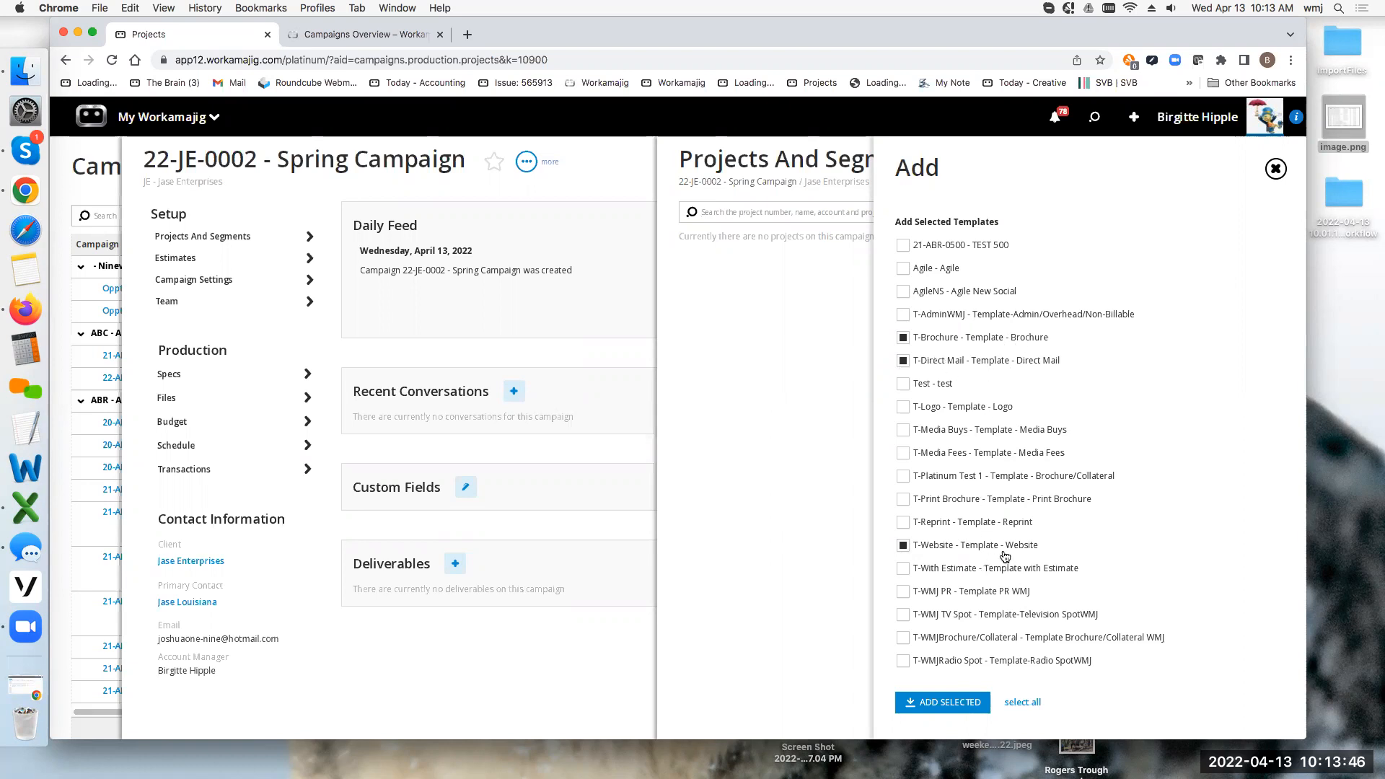
{"action": "left_click", "coordinate": [951, 704]}
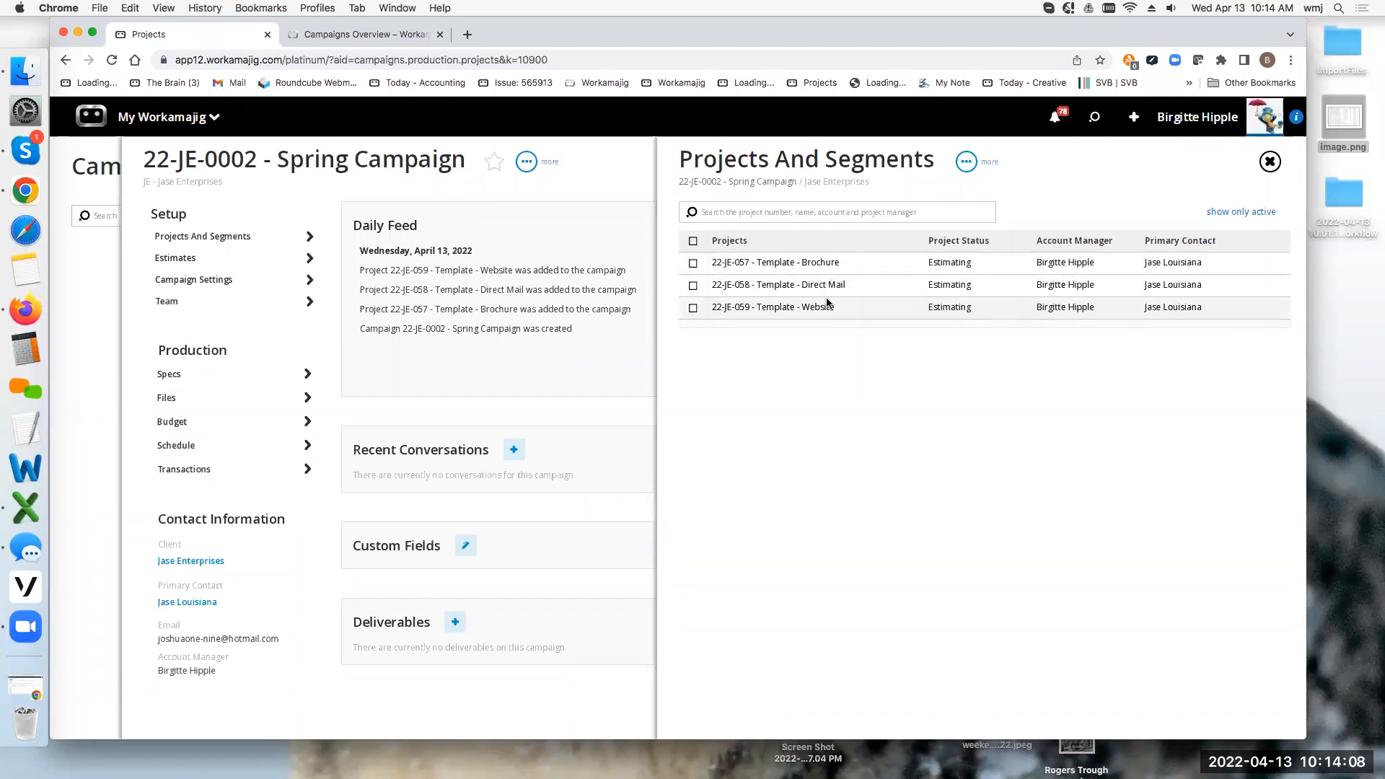
Rename the campaign's brochure project to "Sping Brochure" in its project settings and save it.
{"action": "left_click", "coordinate": [779, 265]}
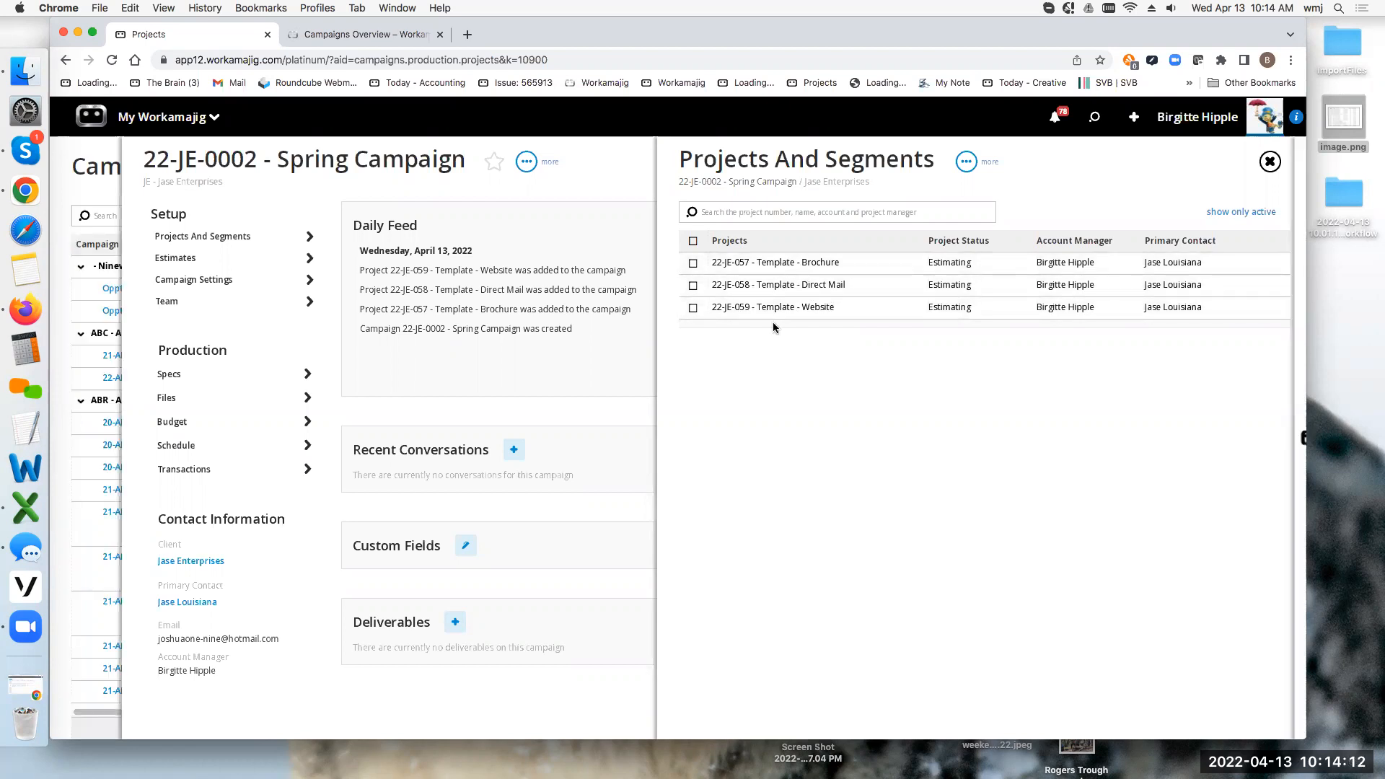
{"action": "left_click", "coordinate": [767, 287]}
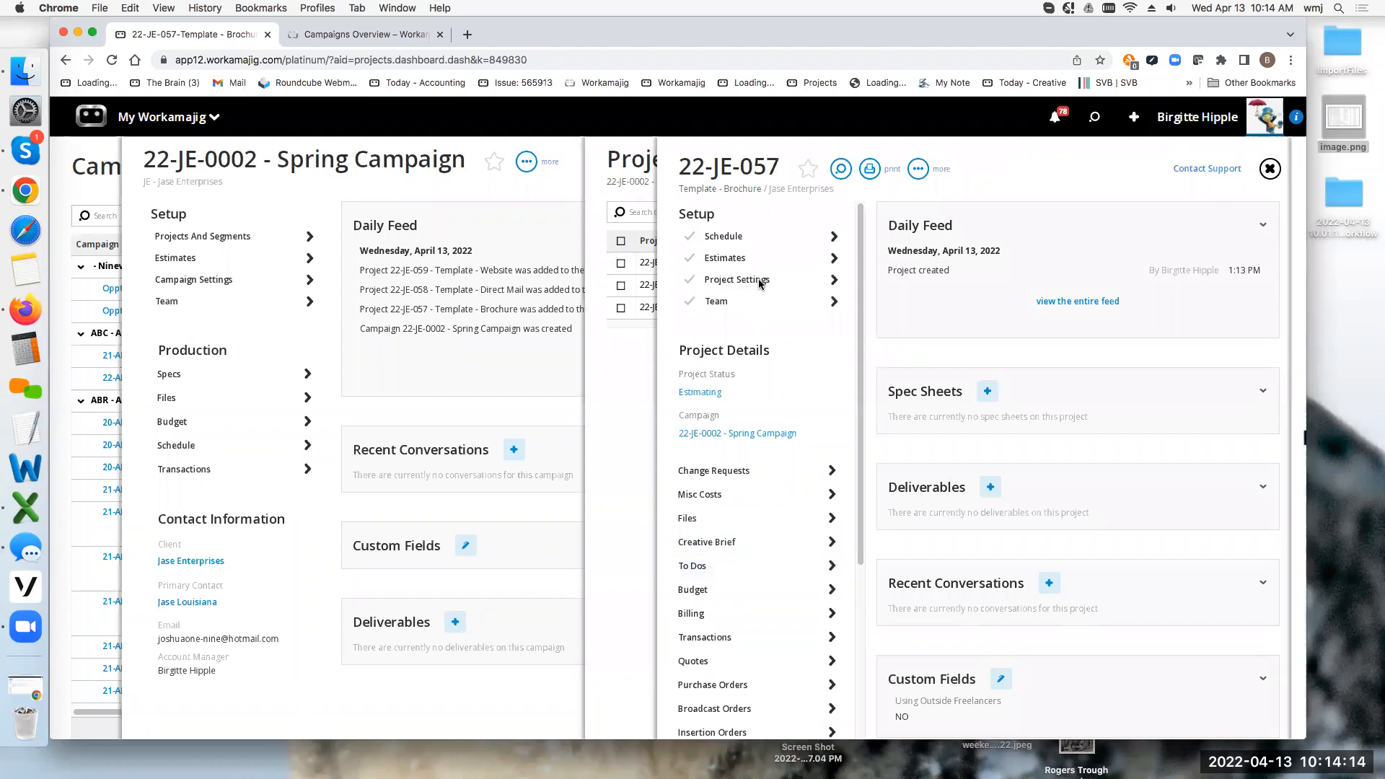
{"action": "left_click_drag", "start_coordinate": [927, 259], "coordinate": [861, 255]}
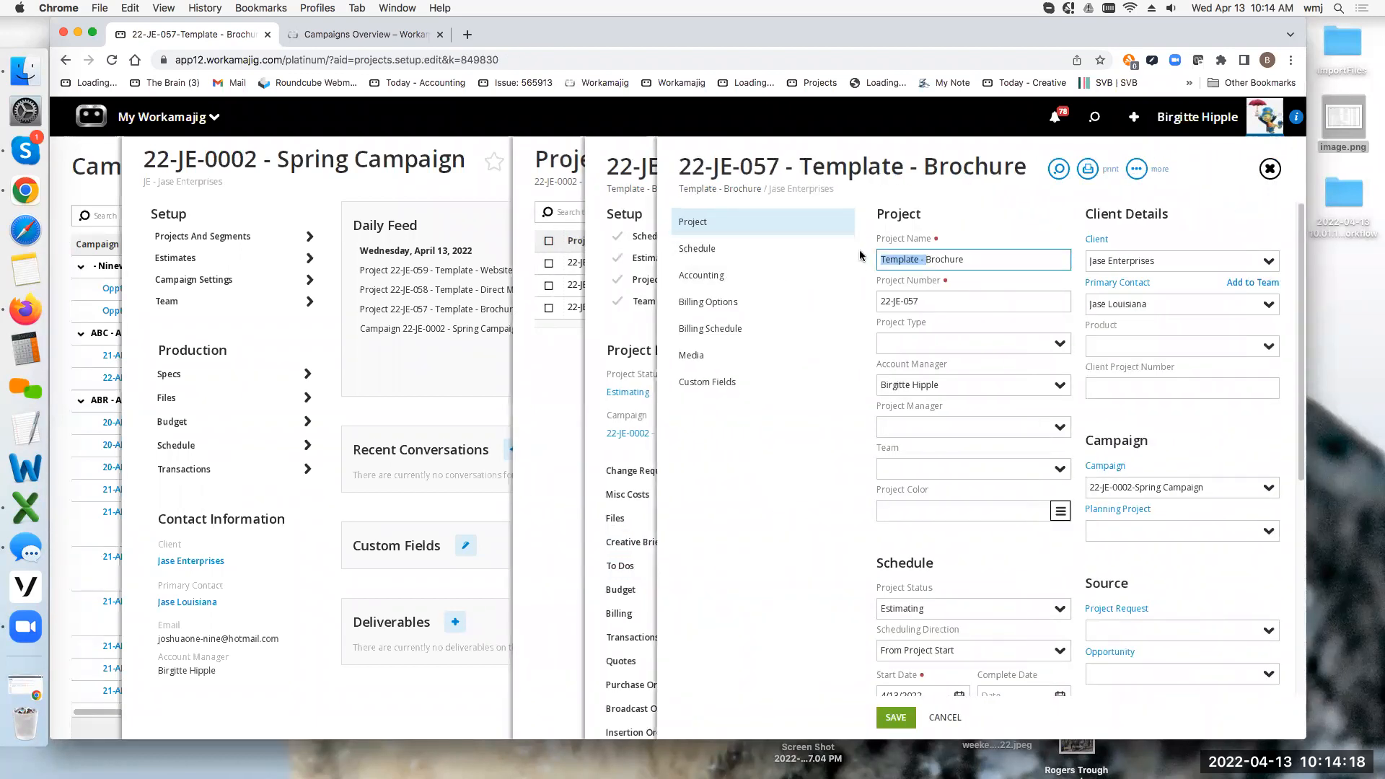
{"action": "type", "text": "Sp[ri"}
{"action": "key", "text": "BackSpace"}
{"action": "key", "text": "BackSpace"}
{"action": "key", "text": "BackSpace"}
{"action": "type", "text": "ing"}
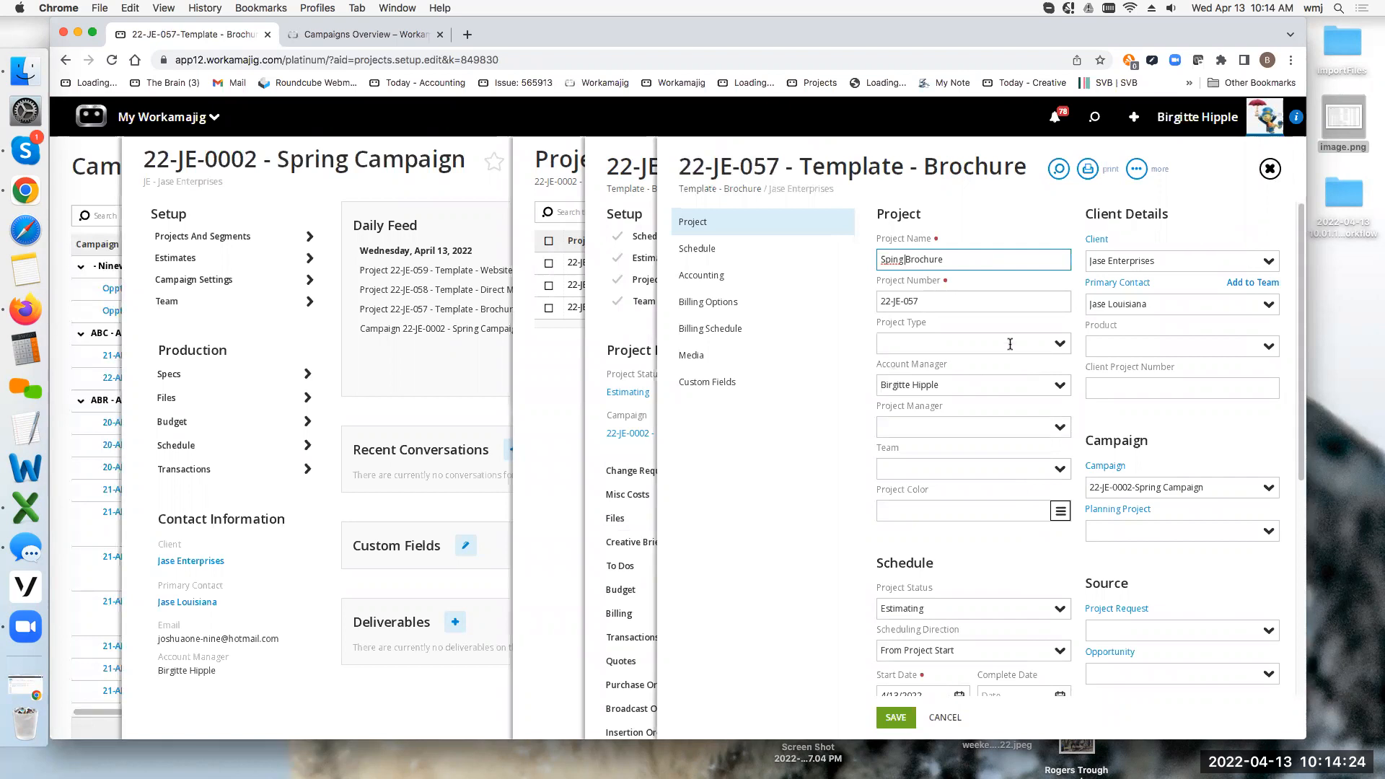
{"action": "left_click", "coordinate": [895, 717]}
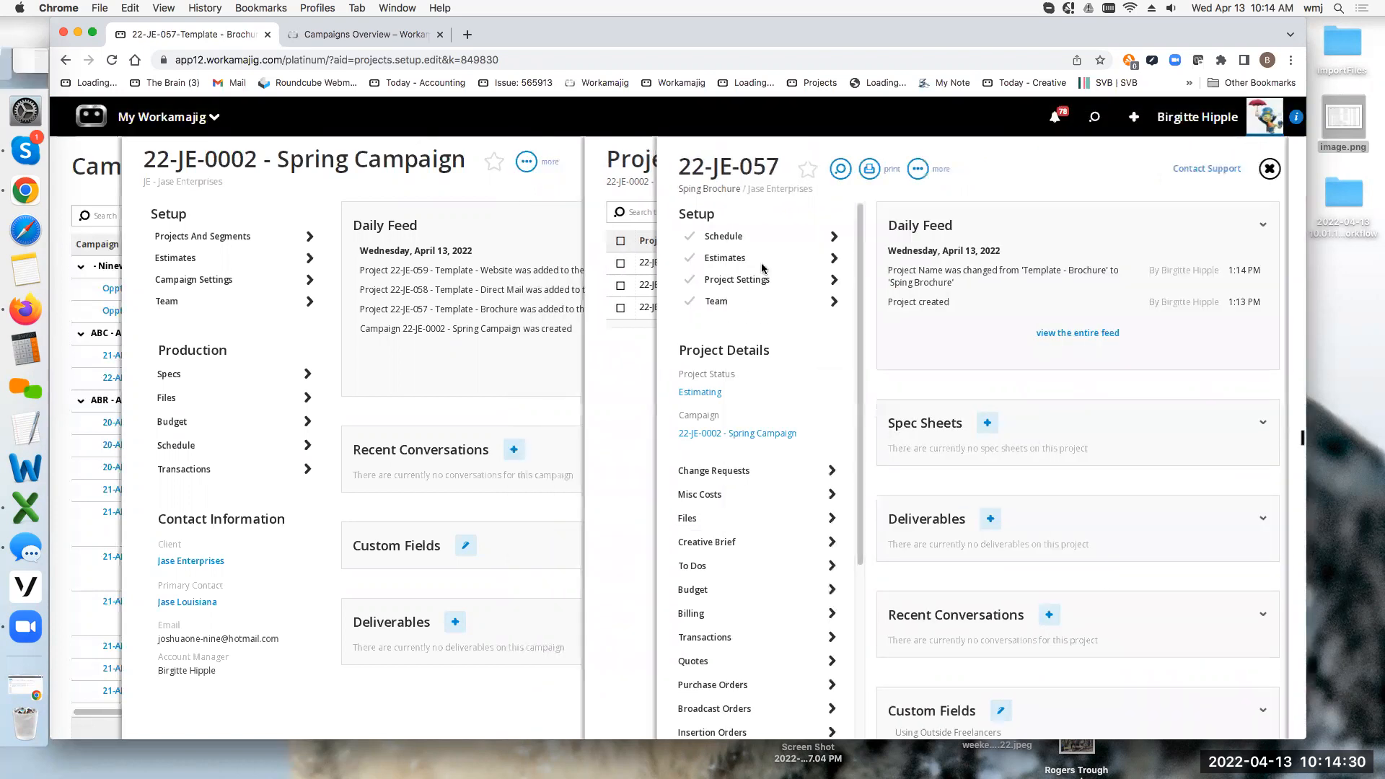
Start a new estimate for the Sping Brochure project, but first examine the assigned services and hours in the project's schedule.
{"action": "left_click", "coordinate": [761, 261]}
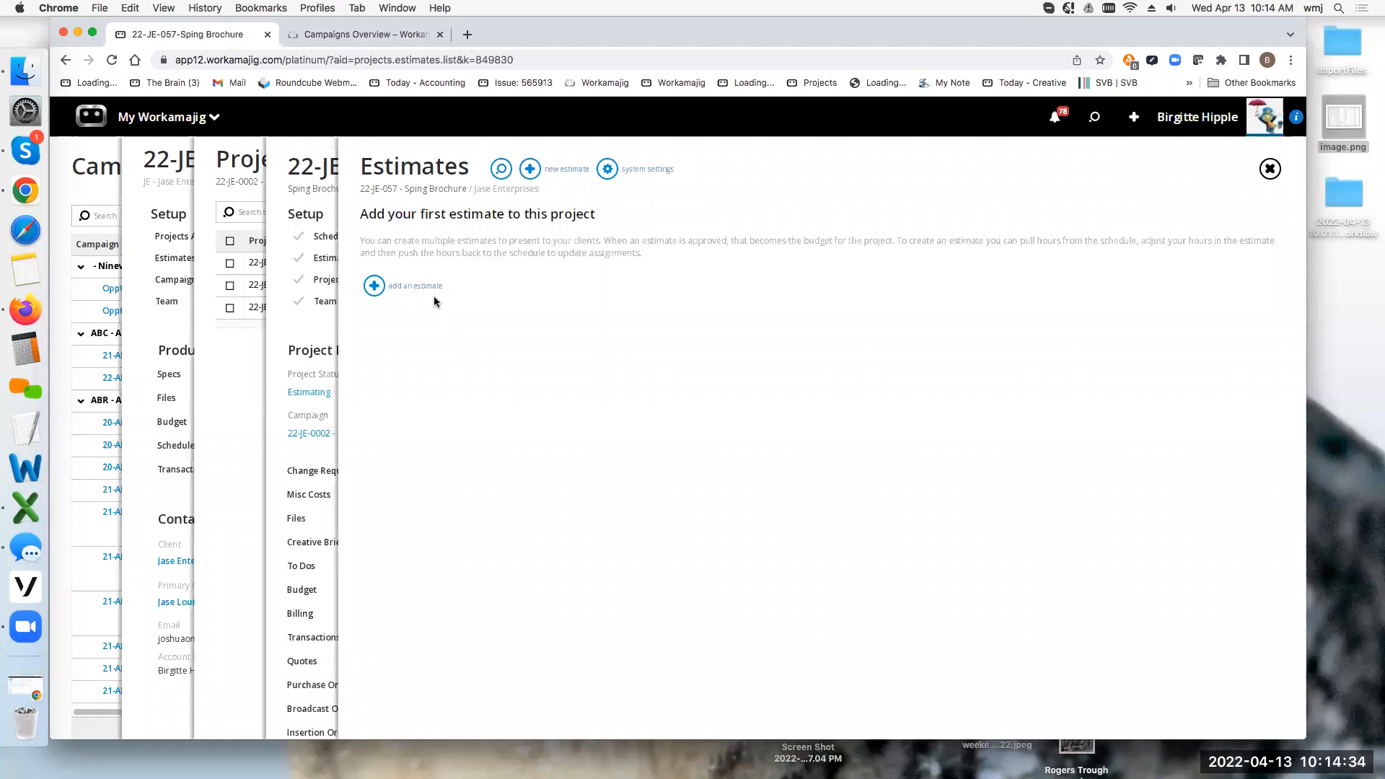
{"action": "left_click", "coordinate": [417, 287]}
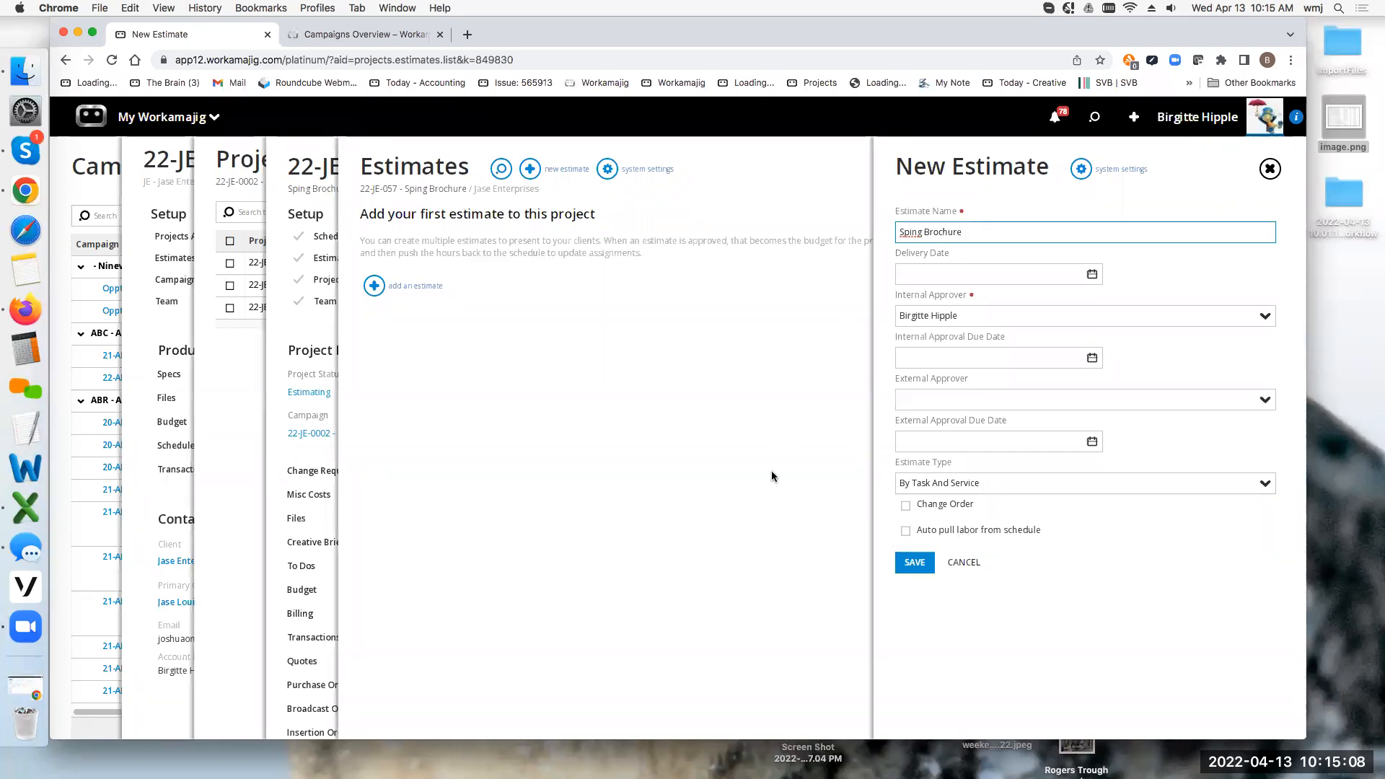
{"action": "left_click", "coordinate": [332, 201]}
{"action": "left_click", "coordinate": [734, 237]}
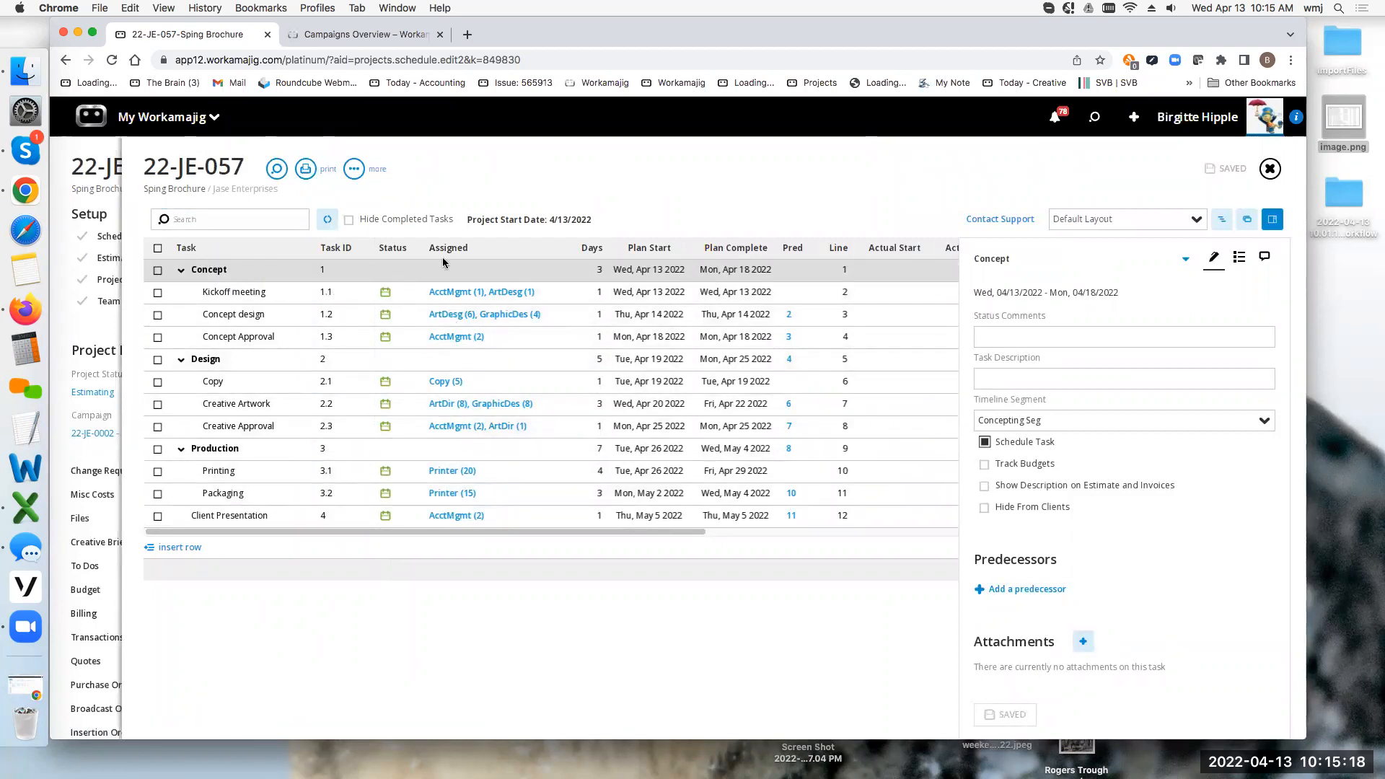
{"action": "left_click", "coordinate": [106, 210]}
Create a By Task And Service estimate for the Sping Brochure project with labor pulled automatically from the schedule, and save it.
{"action": "left_click", "coordinate": [742, 261]}
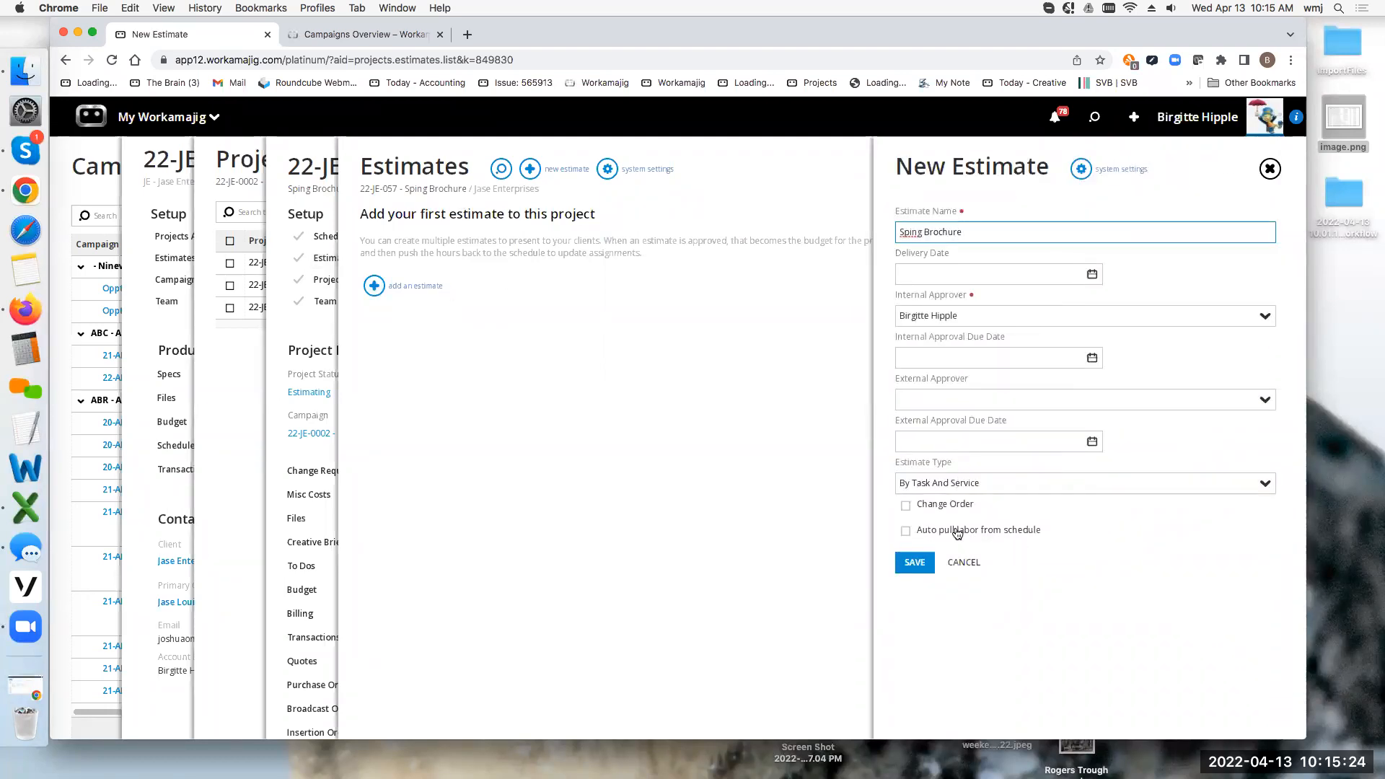
{"action": "left_click", "coordinate": [905, 531]}
{"action": "left_click", "coordinate": [908, 561]}
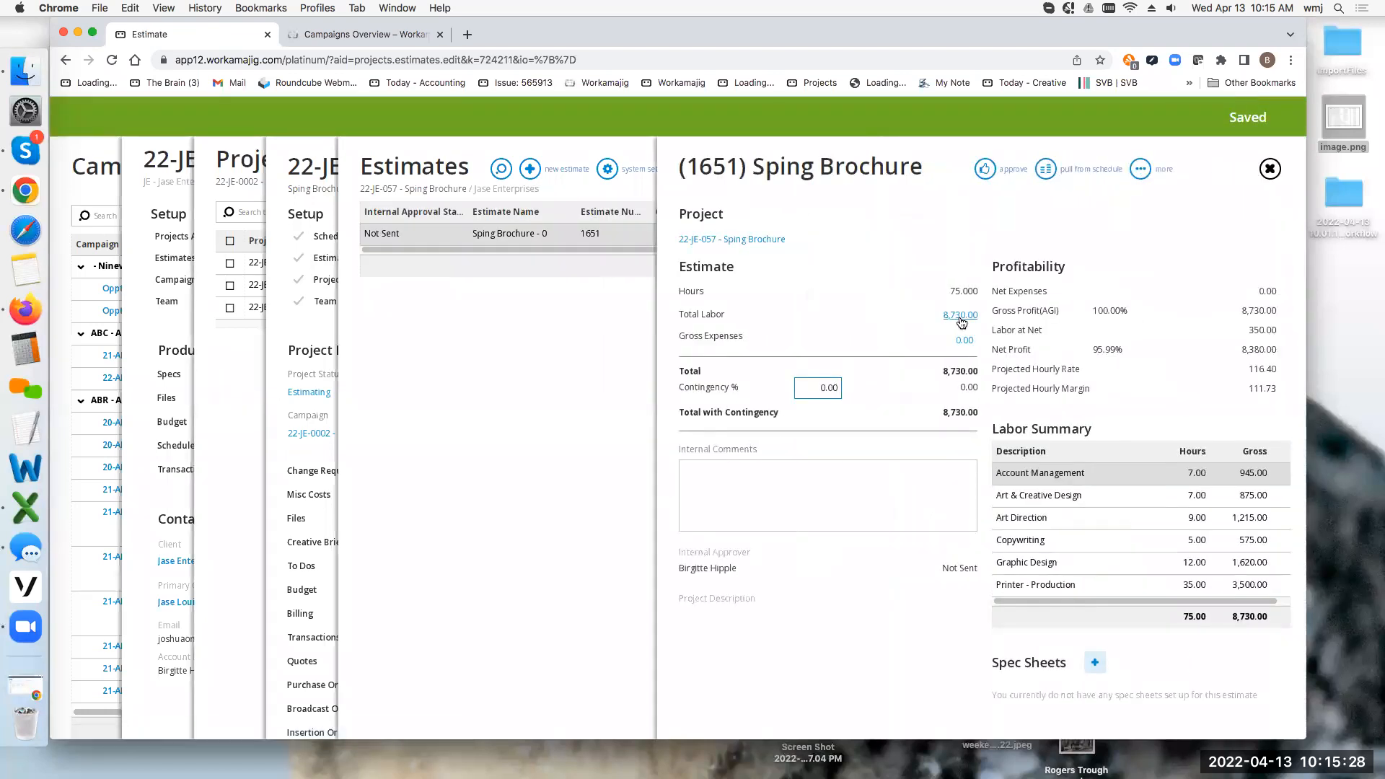
Examine the estimate's labor breakout, including the services behind the Concept design task.
{"action": "left_click", "coordinate": [961, 316]}
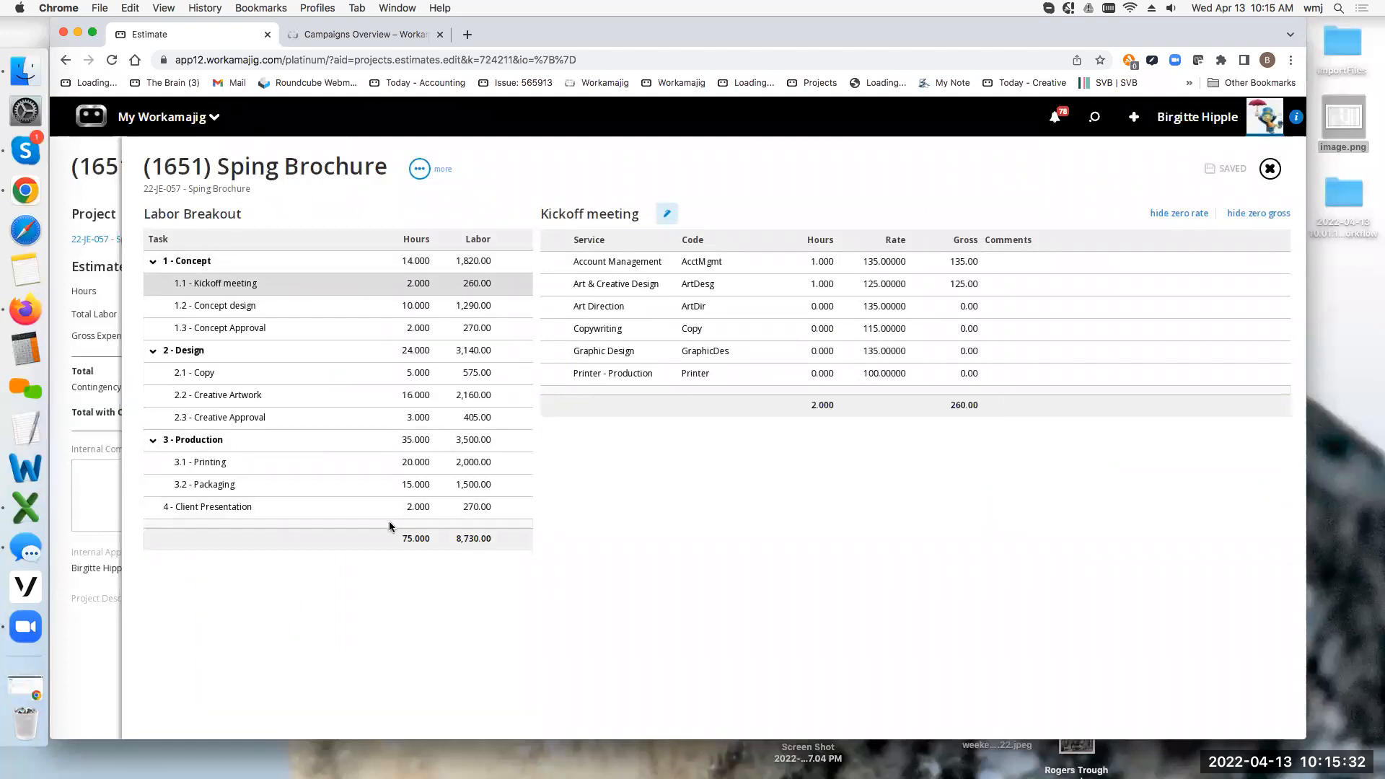
{"action": "left_click", "coordinate": [338, 306]}
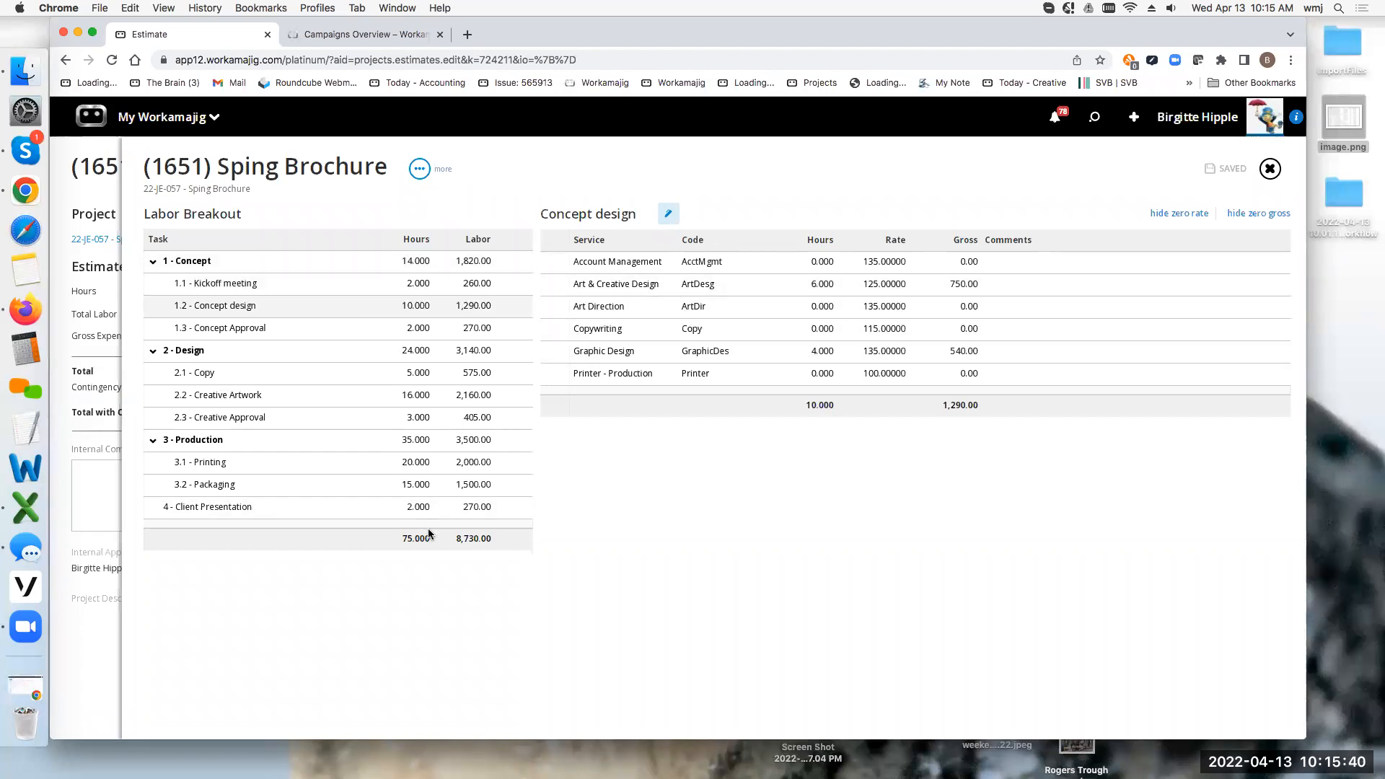
{"action": "left_click", "coordinate": [1270, 169]}
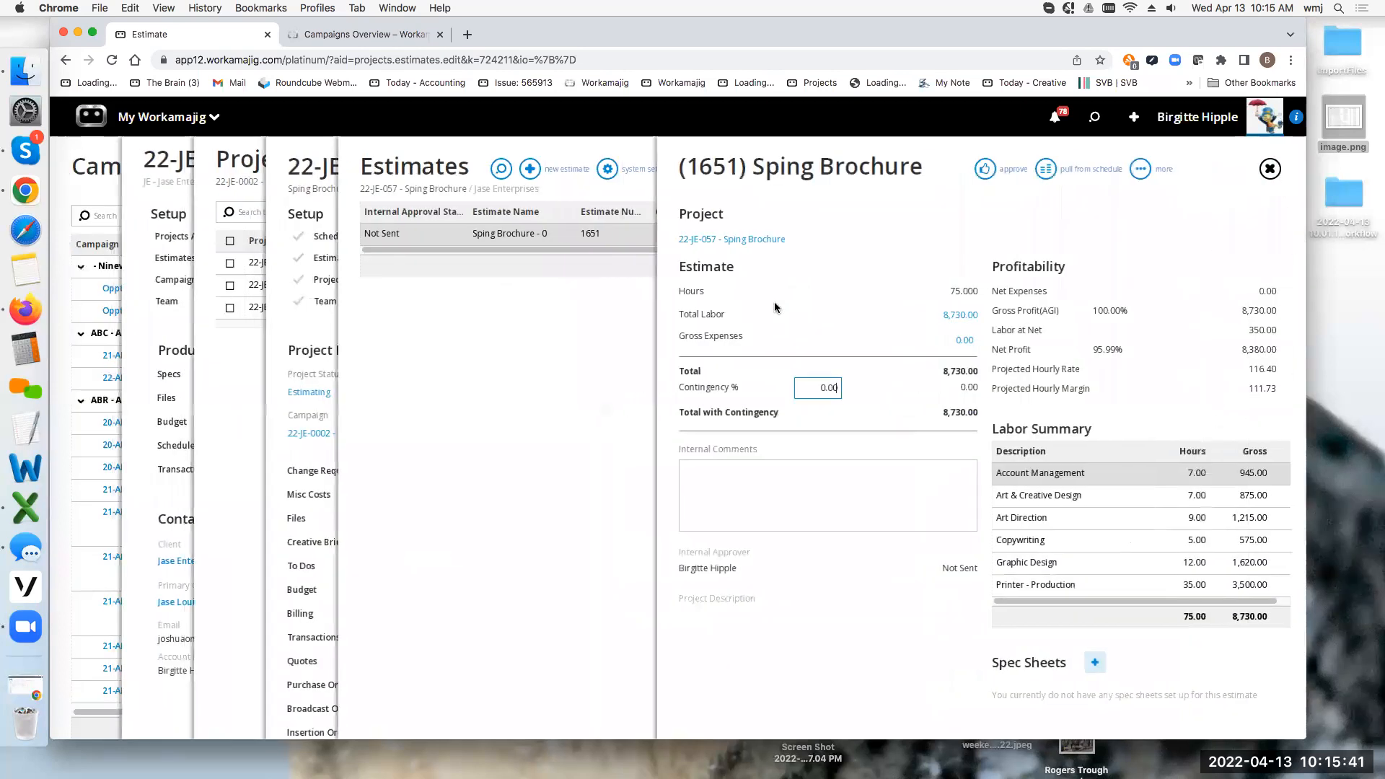
Add a PROD-Printing-Printing expense to the Sping Brochure estimate with a net of 1000 and a markup of 20, and save it.
{"action": "left_click", "coordinate": [959, 340]}
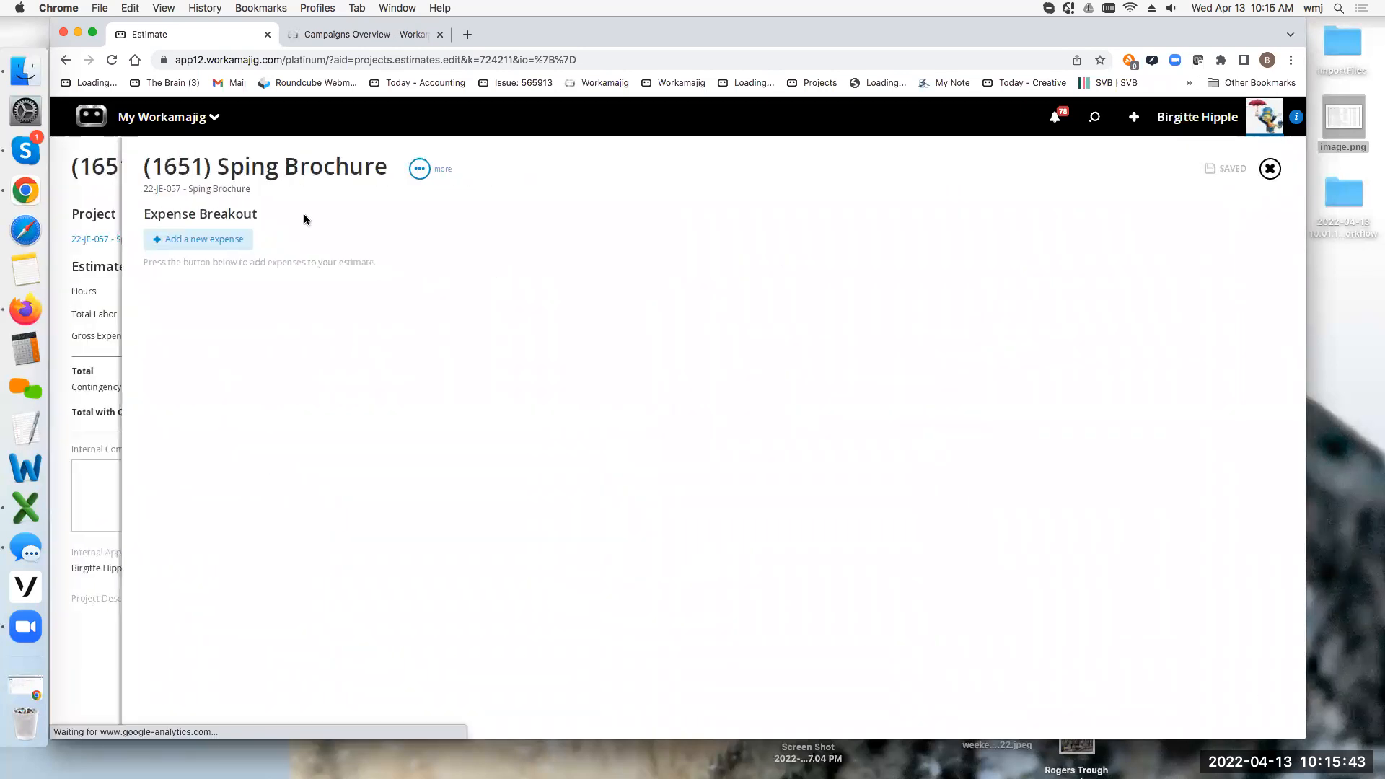
{"action": "left_click", "coordinate": [231, 240]}
{"action": "type", "text": "printing"}
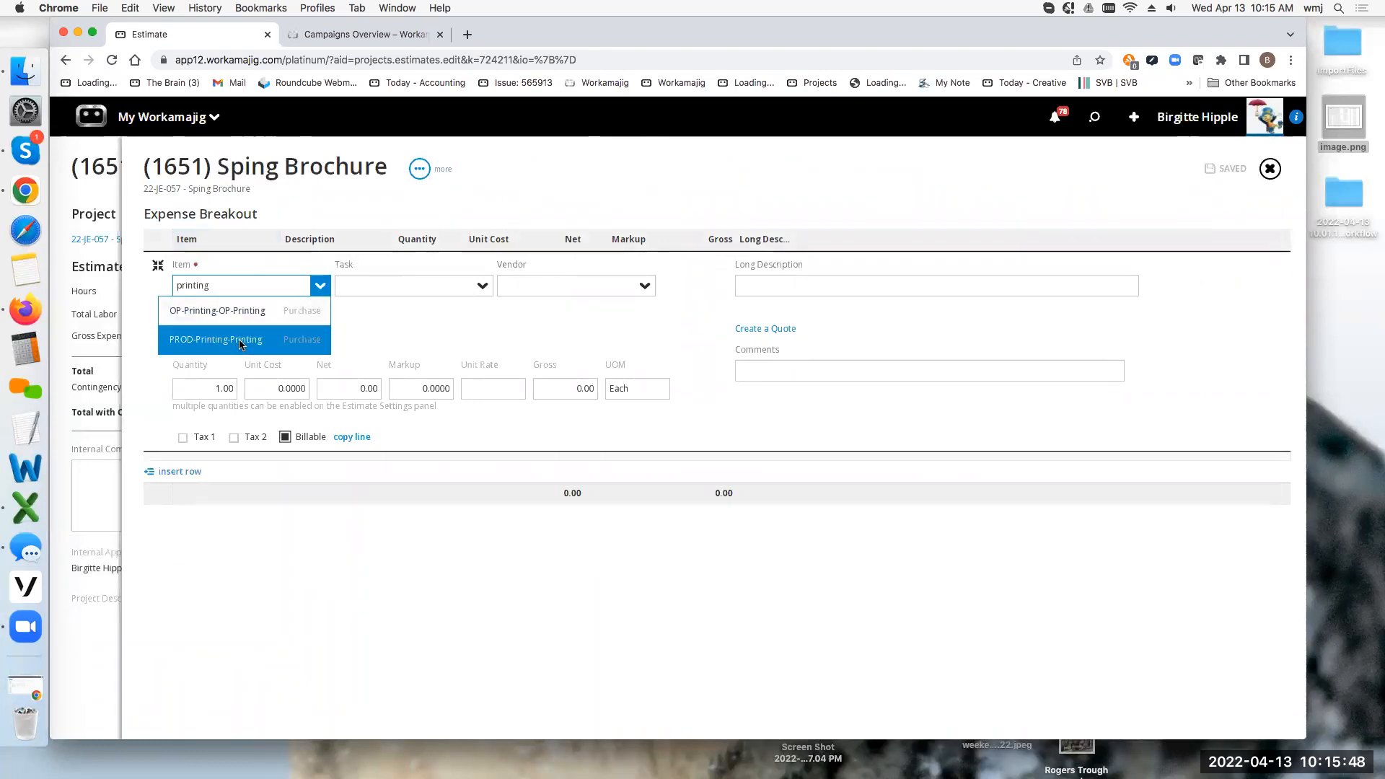
{"action": "left_click", "coordinate": [238, 340]}
{"action": "left_click", "coordinate": [347, 388]}
{"action": "type", "text": "10"}
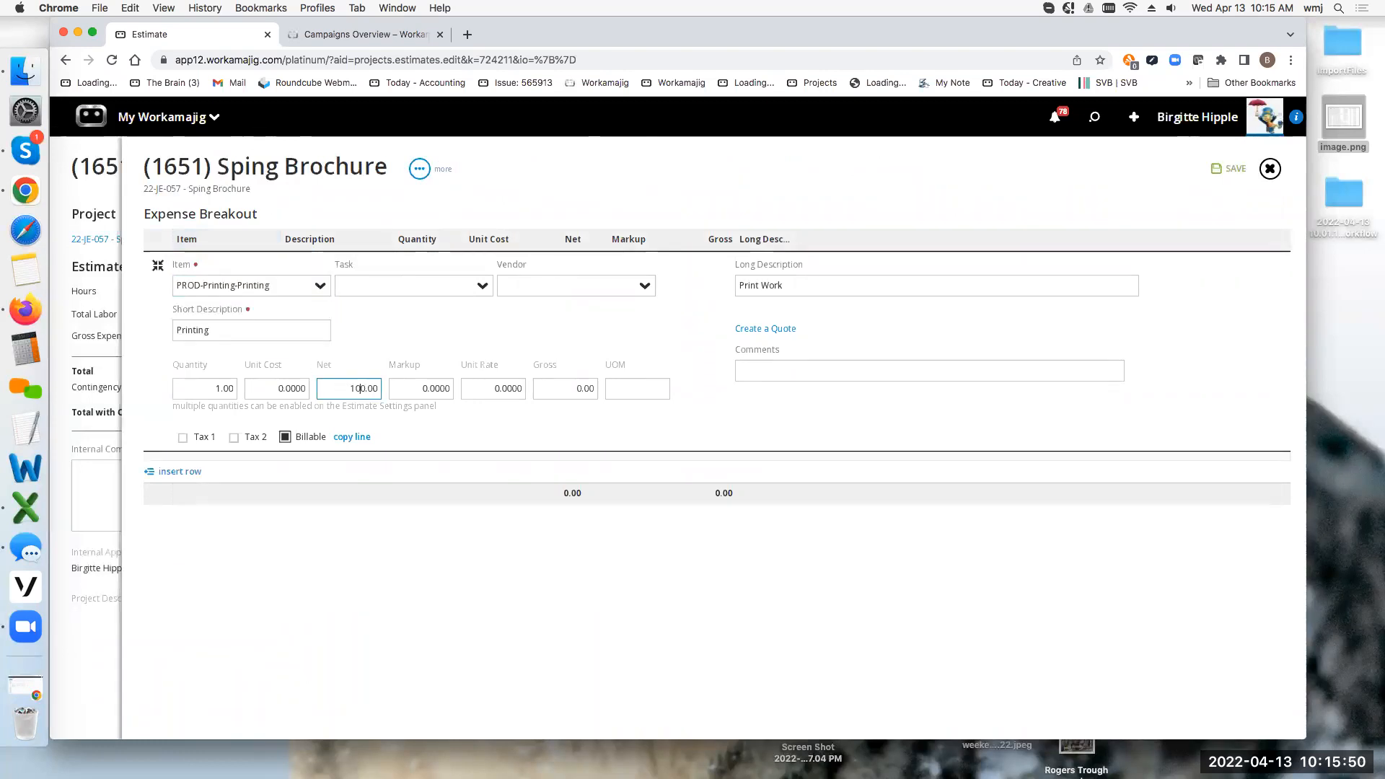
{"action": "type", "text": "0"}
{"action": "left_click", "coordinate": [424, 388]}
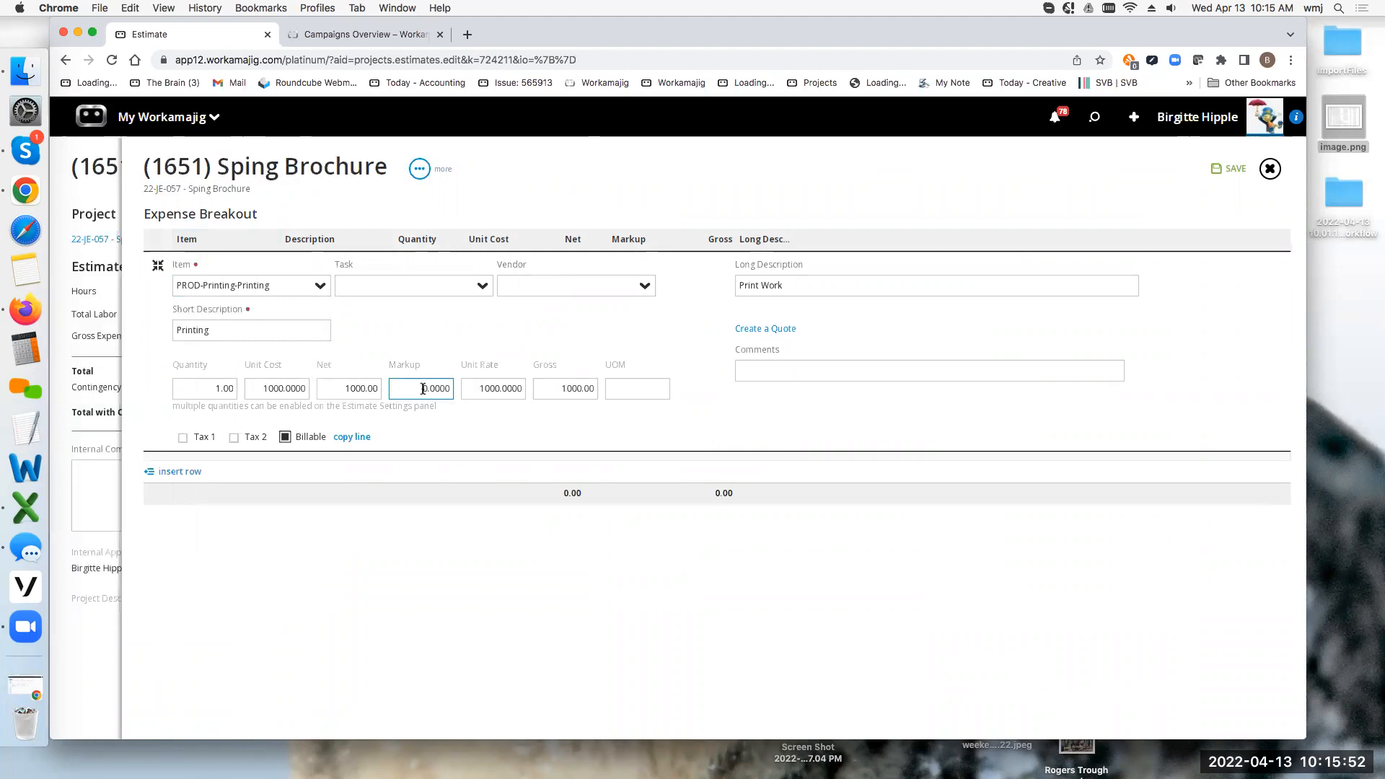
{"action": "type", "text": "2"}
{"action": "left_click", "coordinate": [1229, 169]}
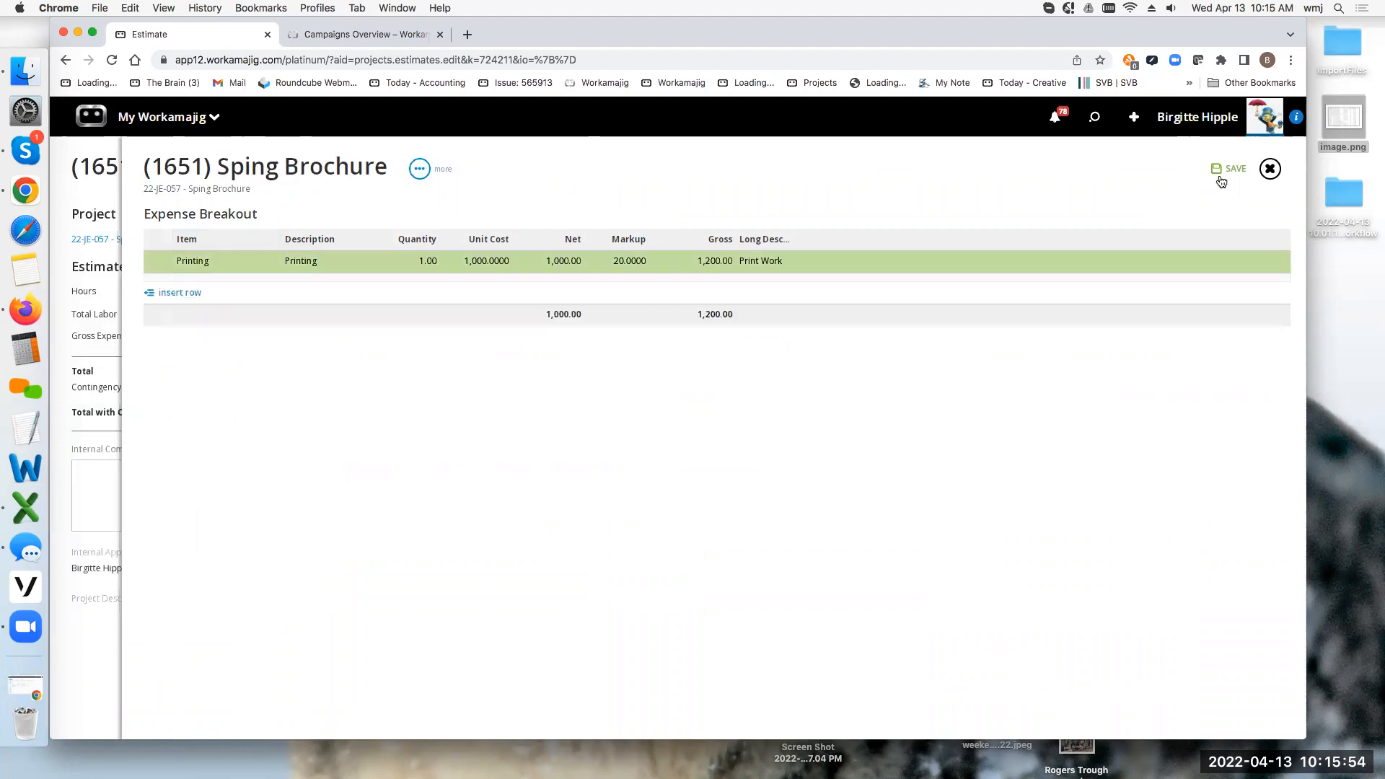
{"action": "left_click", "coordinate": [1270, 169]}
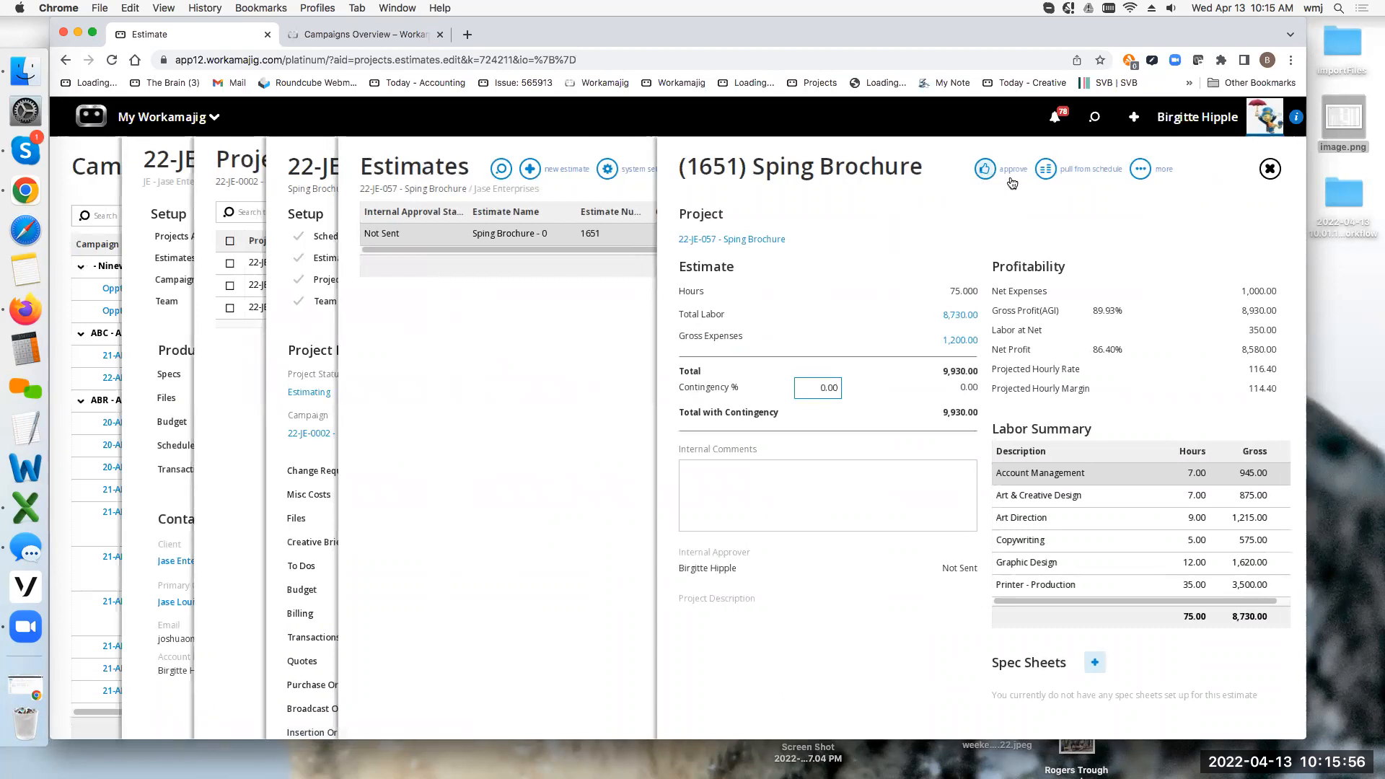
Approve the Sping Brochure estimate internally without comments and return to the project's dashboard.
{"action": "left_click", "coordinate": [985, 169]}
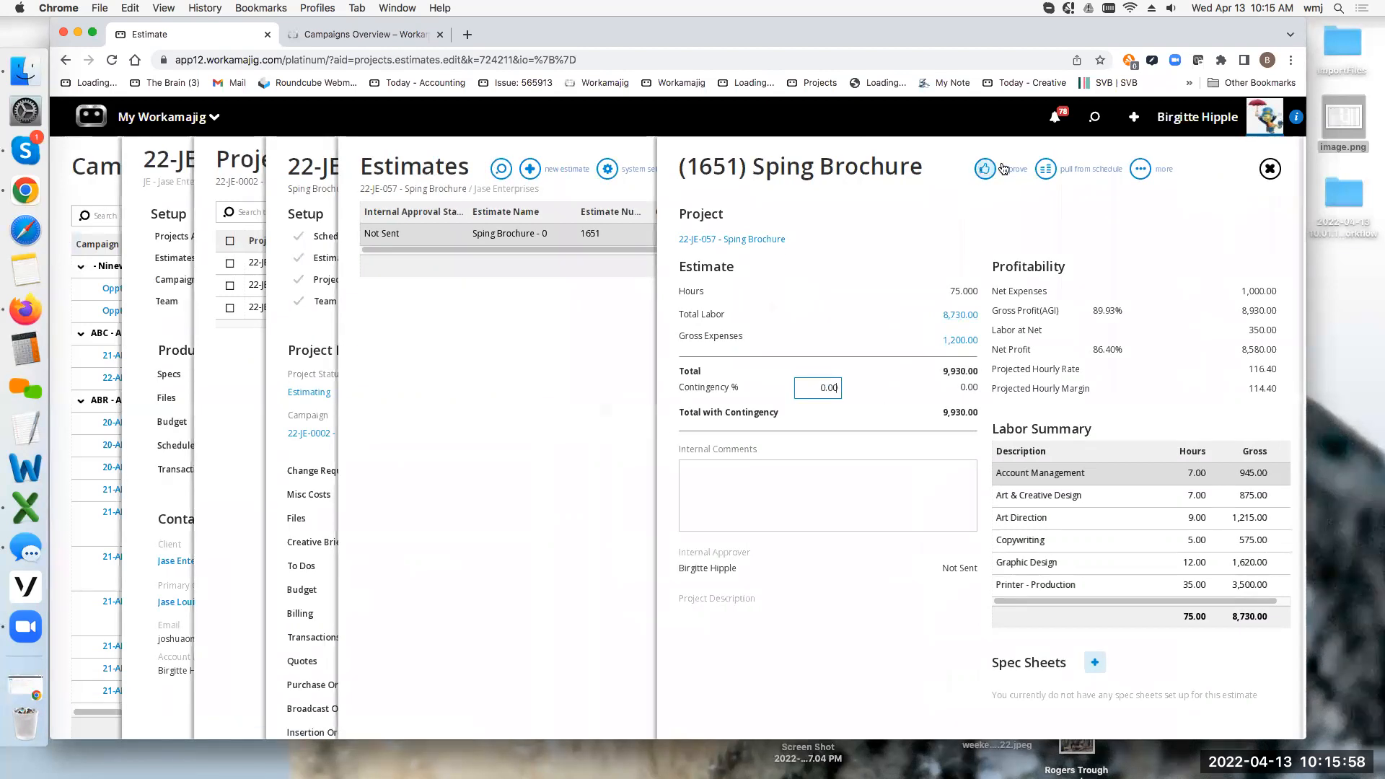
{"action": "left_click", "coordinate": [1149, 290]}
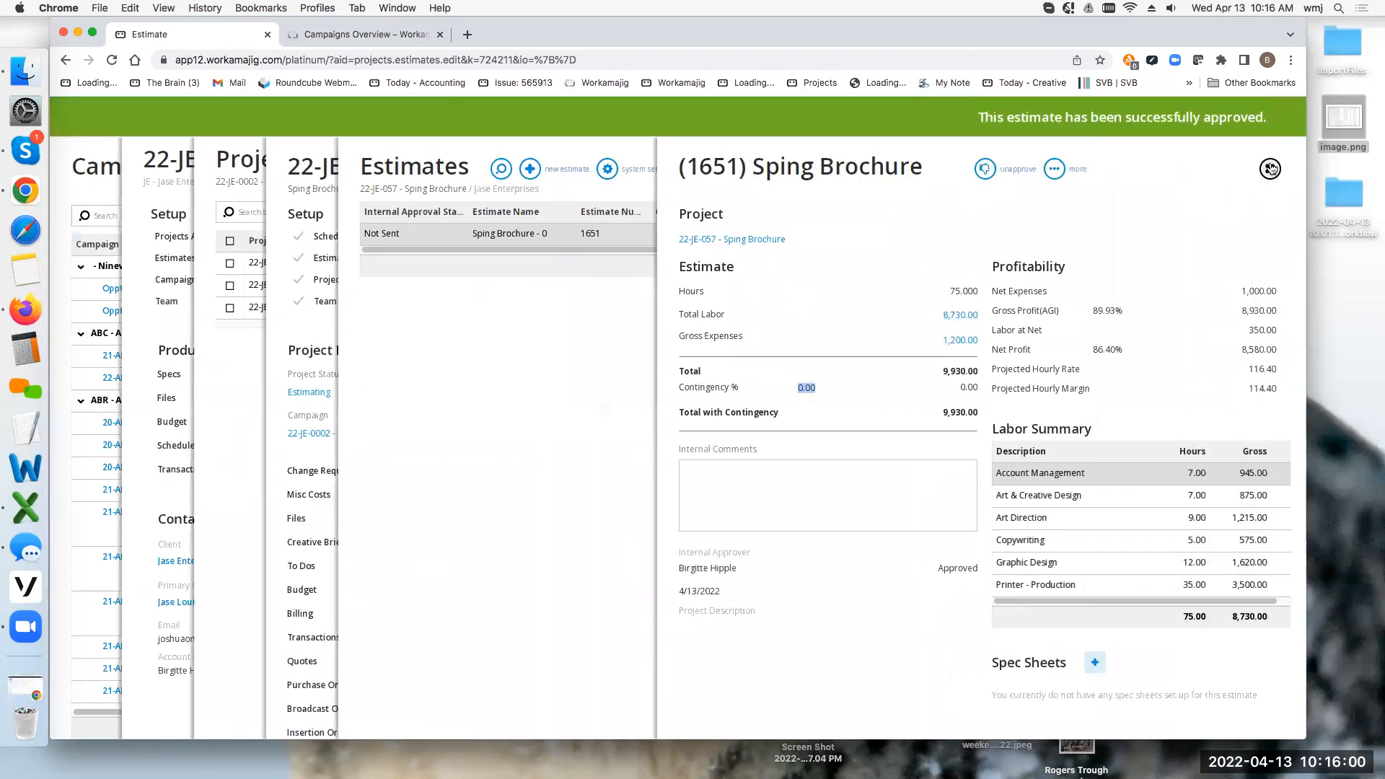
{"action": "left_click", "coordinate": [1270, 169]}
{"action": "left_click", "coordinate": [1271, 169]}
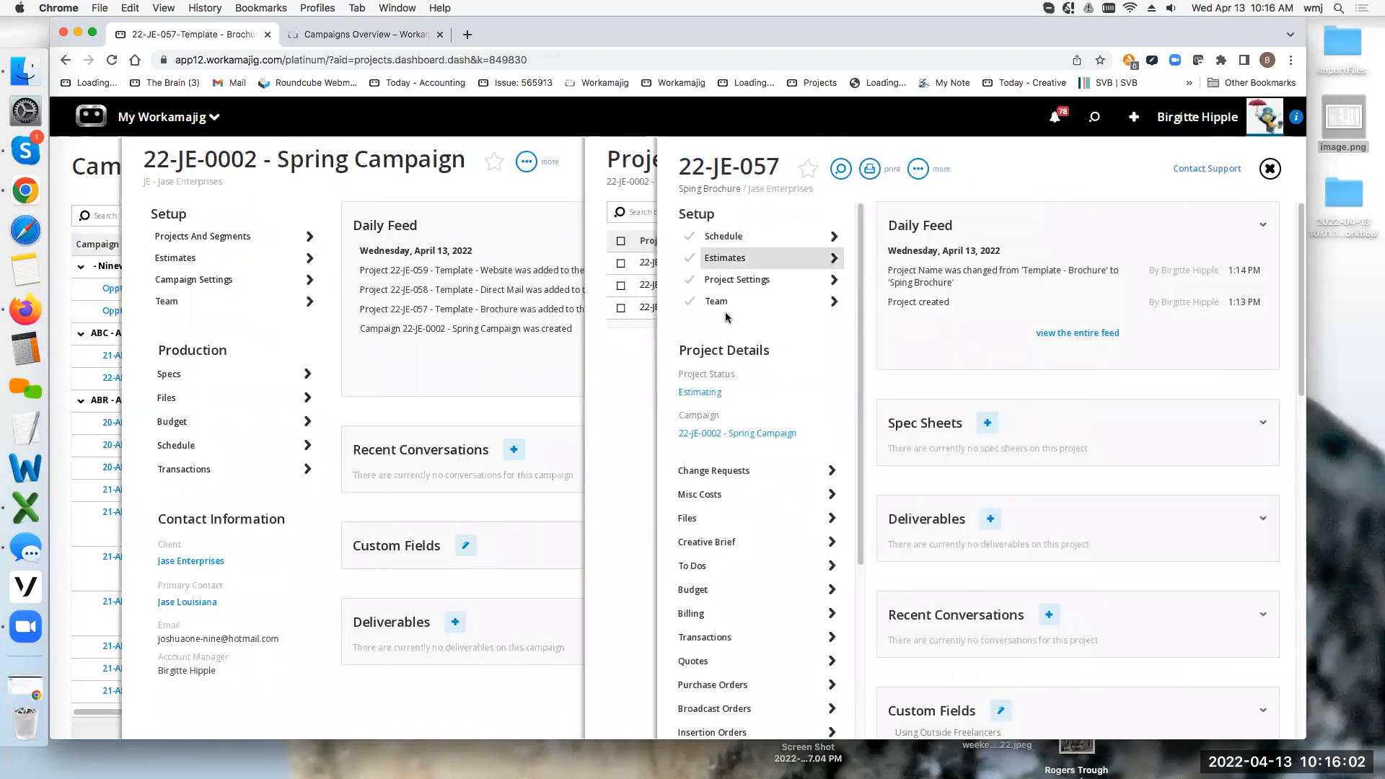
Set the Sping Brochure project's status to Production and reload the Spring Campaign's project list.
{"action": "left_click", "coordinate": [731, 387]}
{"action": "left_click", "coordinate": [917, 256]}
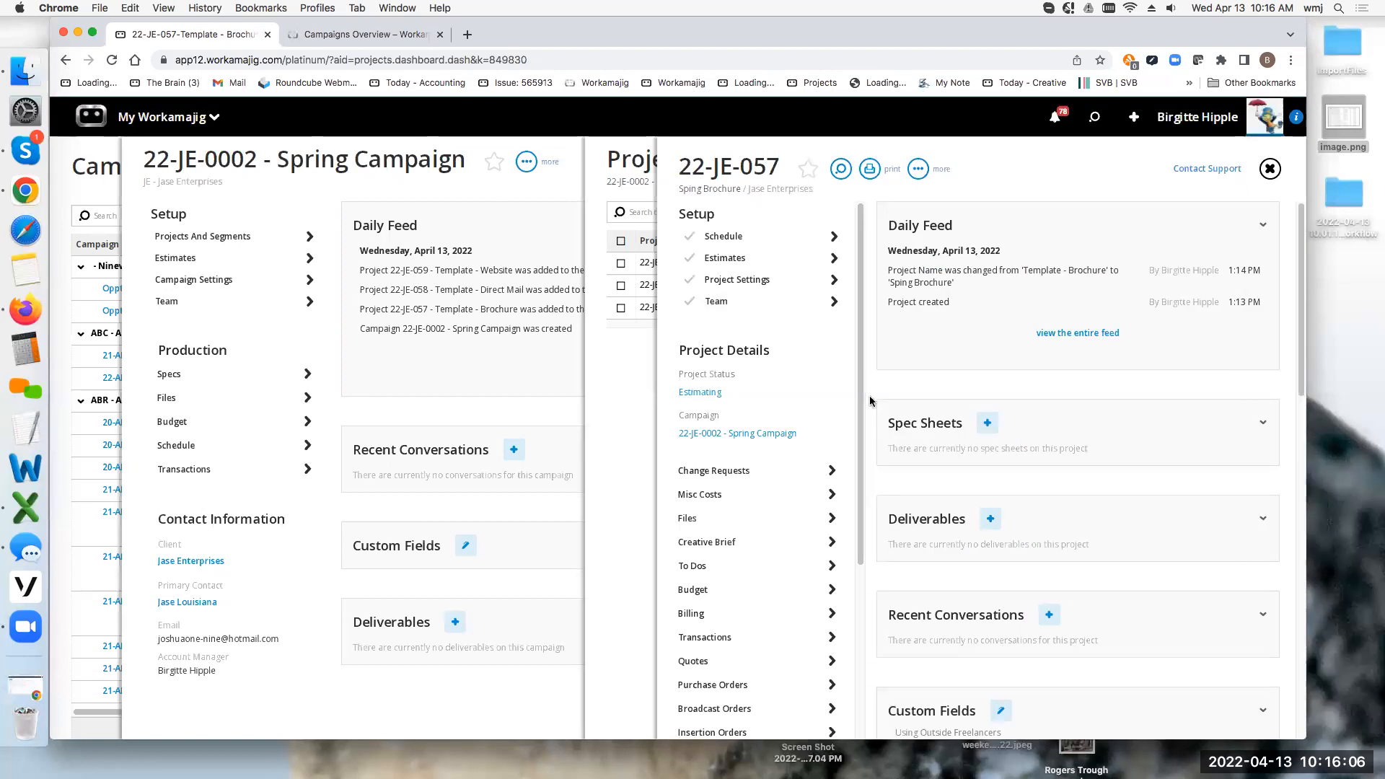
{"action": "left_click", "coordinate": [639, 406]}
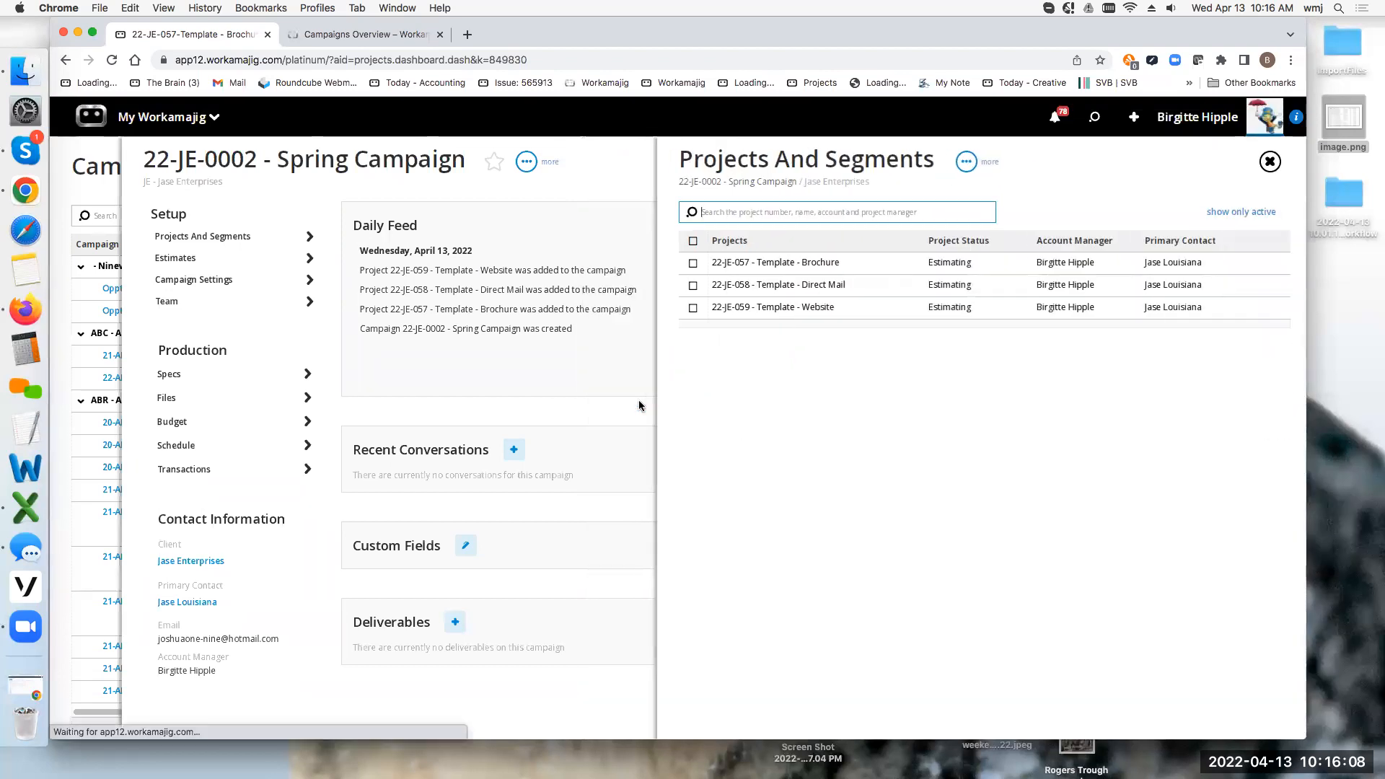
{"action": "left_click", "coordinate": [446, 205]}
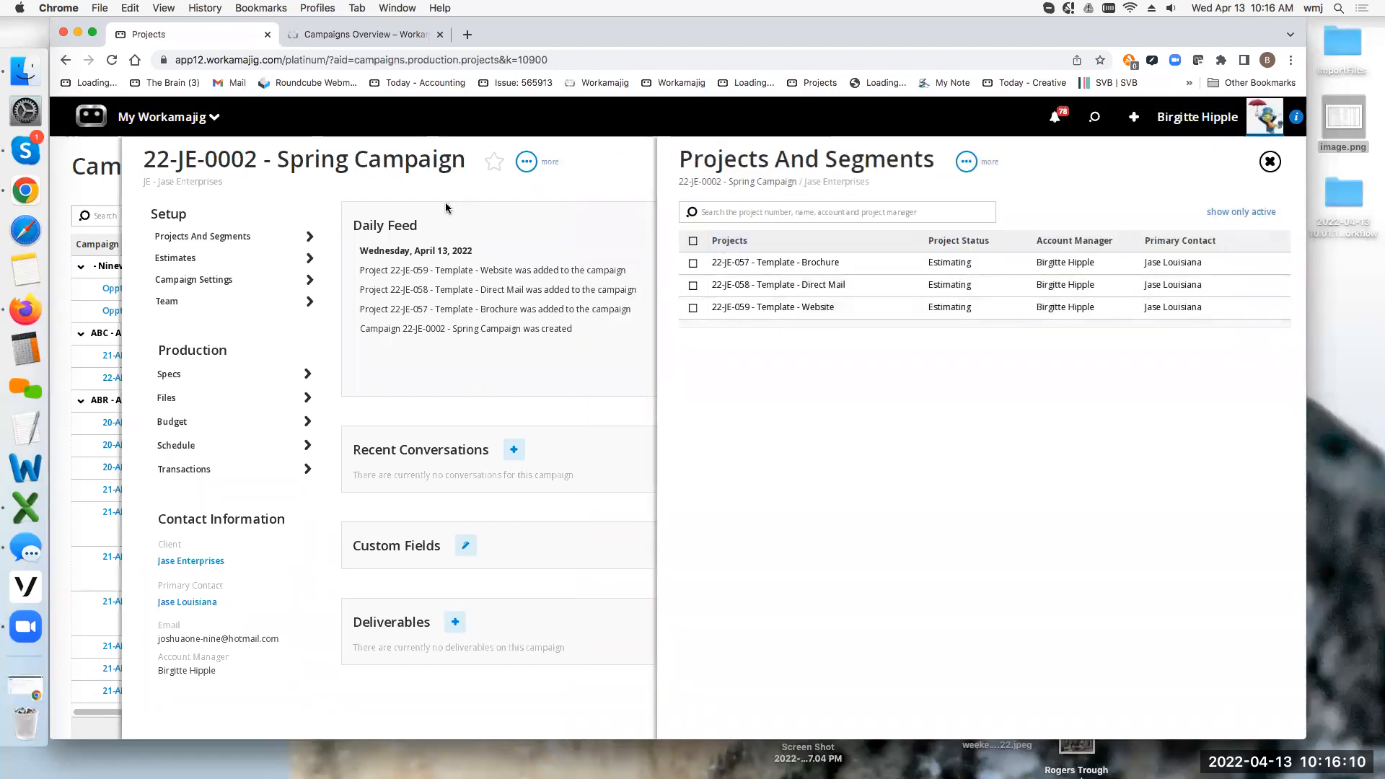
{"action": "left_click", "coordinate": [232, 236]}
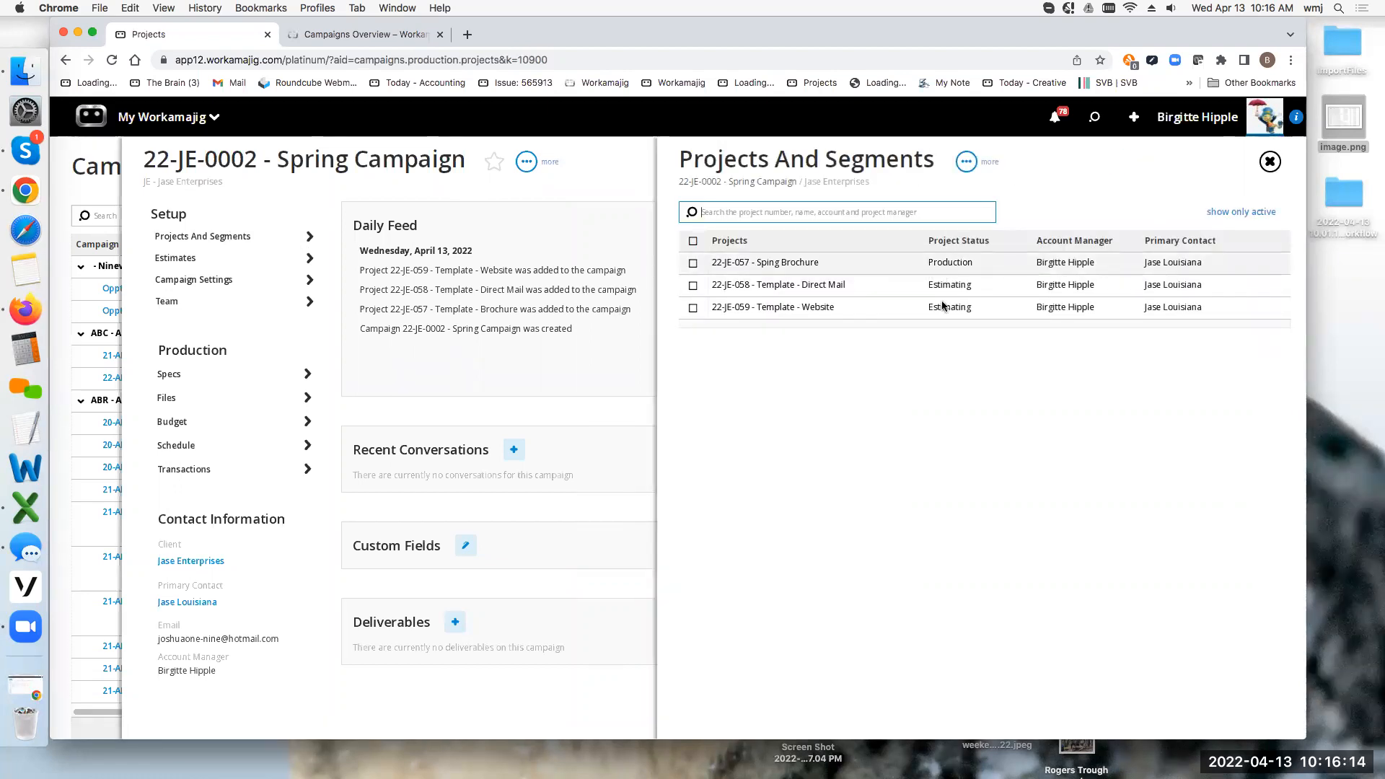
{"action": "left_click", "coordinate": [693, 242]}
{"action": "left_click", "coordinate": [758, 223]}
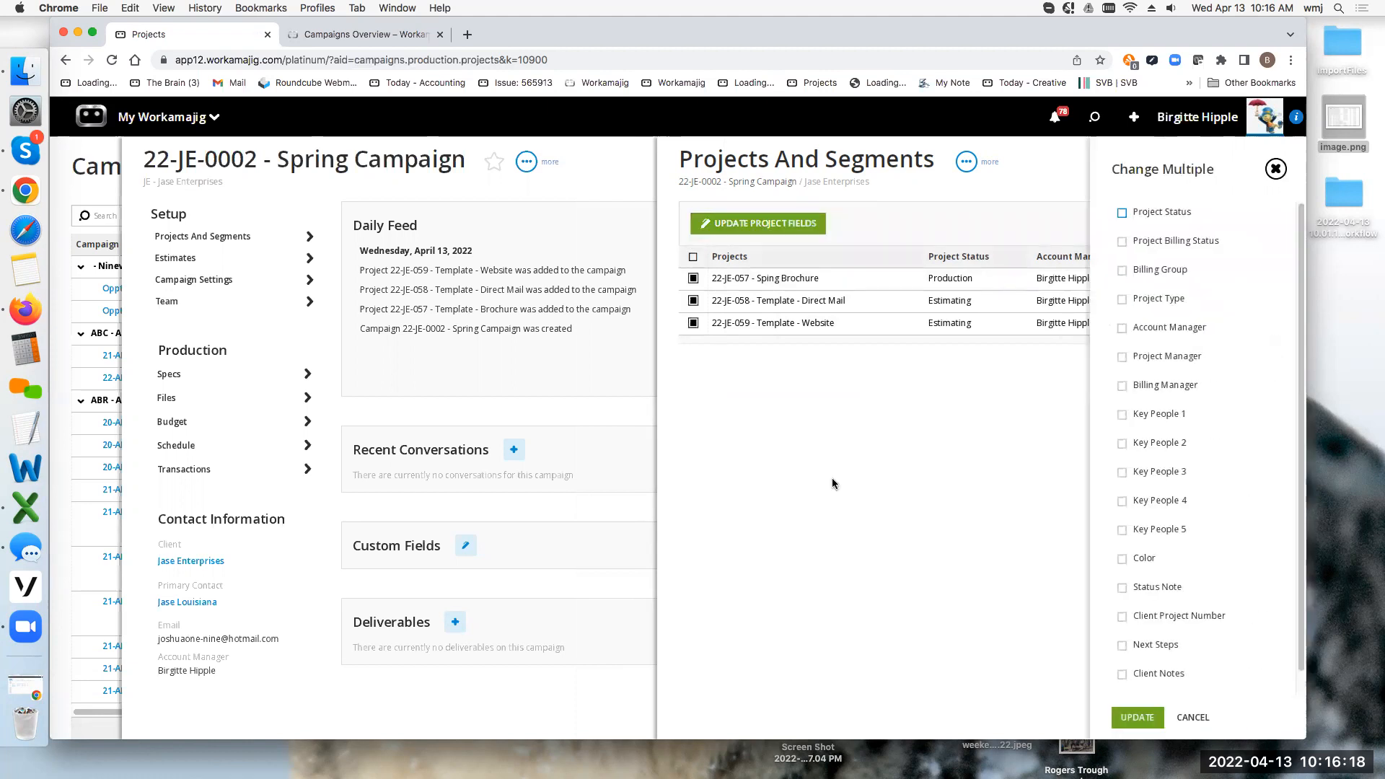
{"action": "left_click", "coordinate": [1122, 212]}
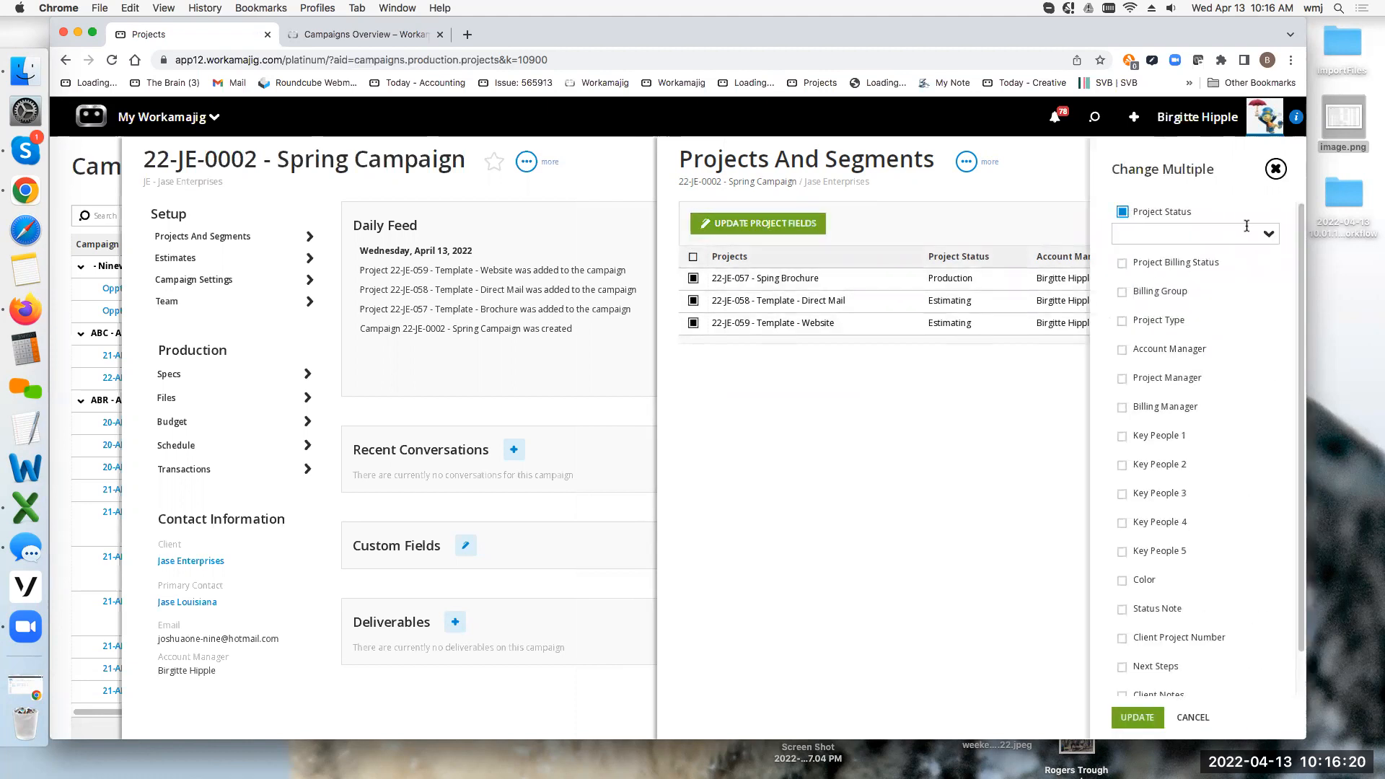
{"action": "left_click", "coordinate": [1265, 236]}
{"action": "left_click", "coordinate": [1163, 286]}
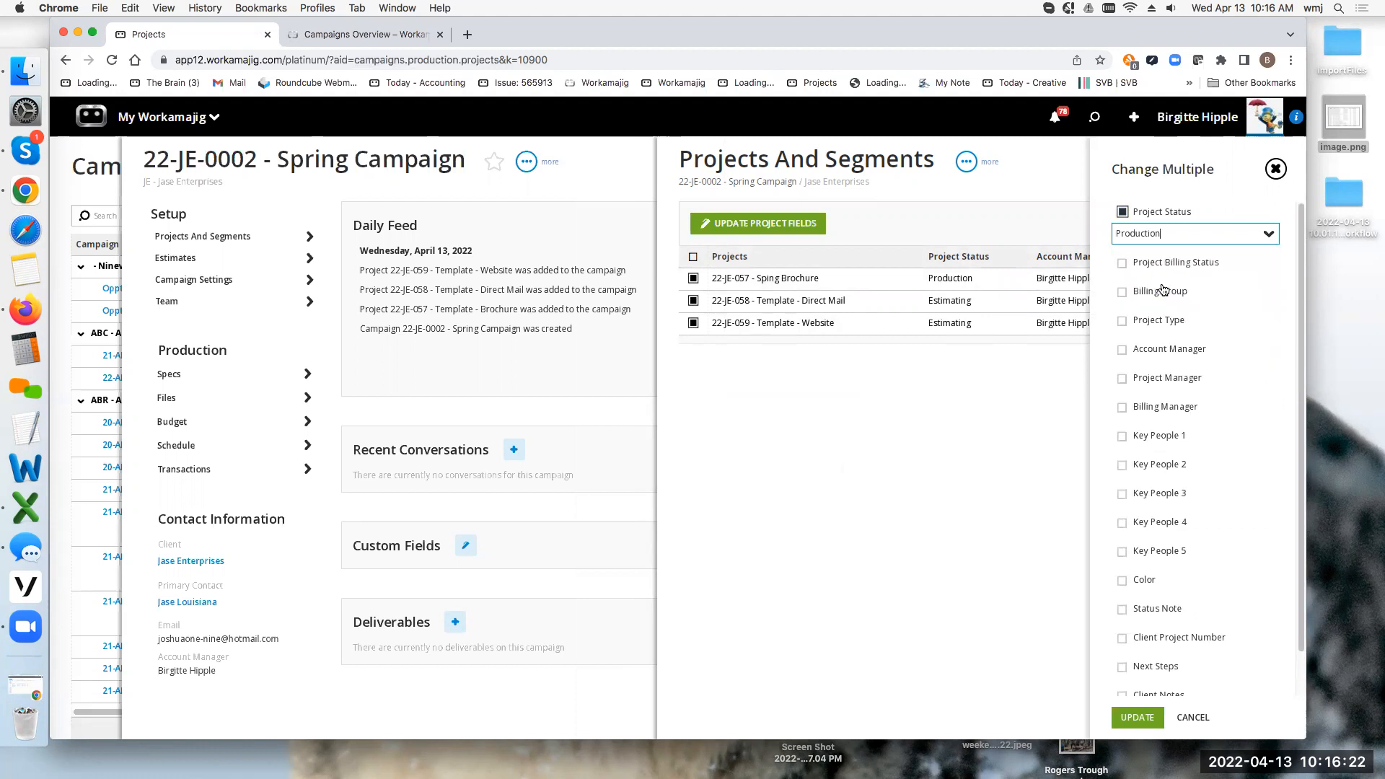
{"action": "left_click", "coordinate": [979, 207]}
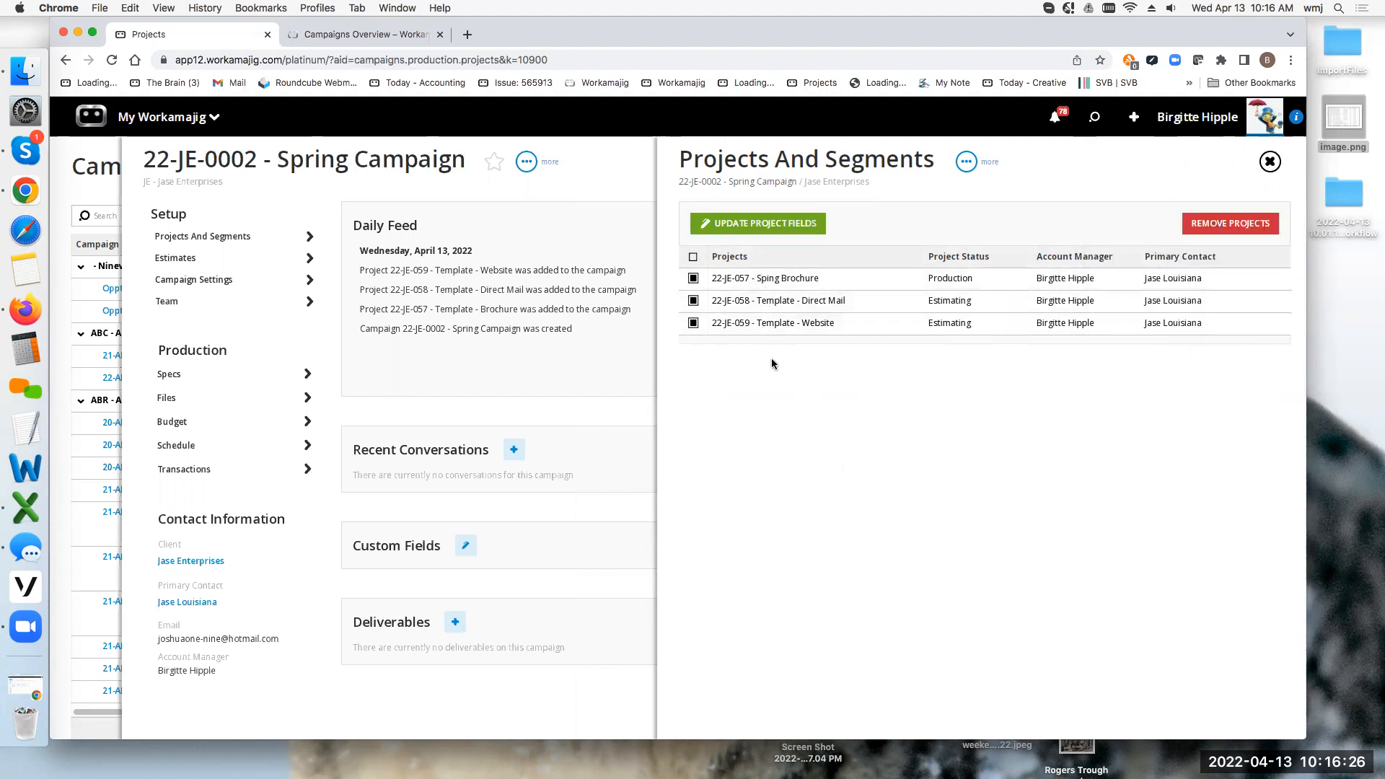
{"action": "left_click", "coordinate": [694, 262]}
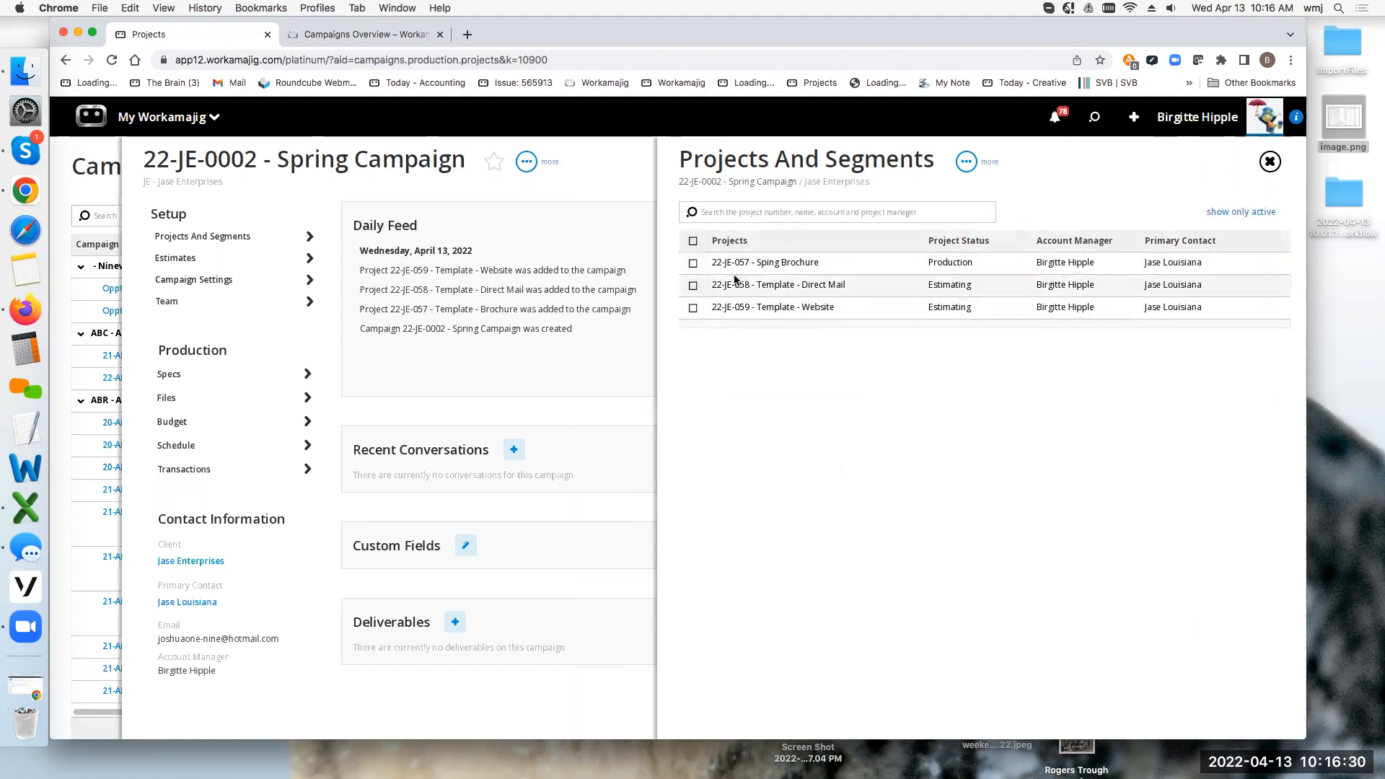
Approve the Direct Mail project's existing estimate without comments and return to the campaign's project list.
{"action": "left_click", "coordinate": [781, 286]}
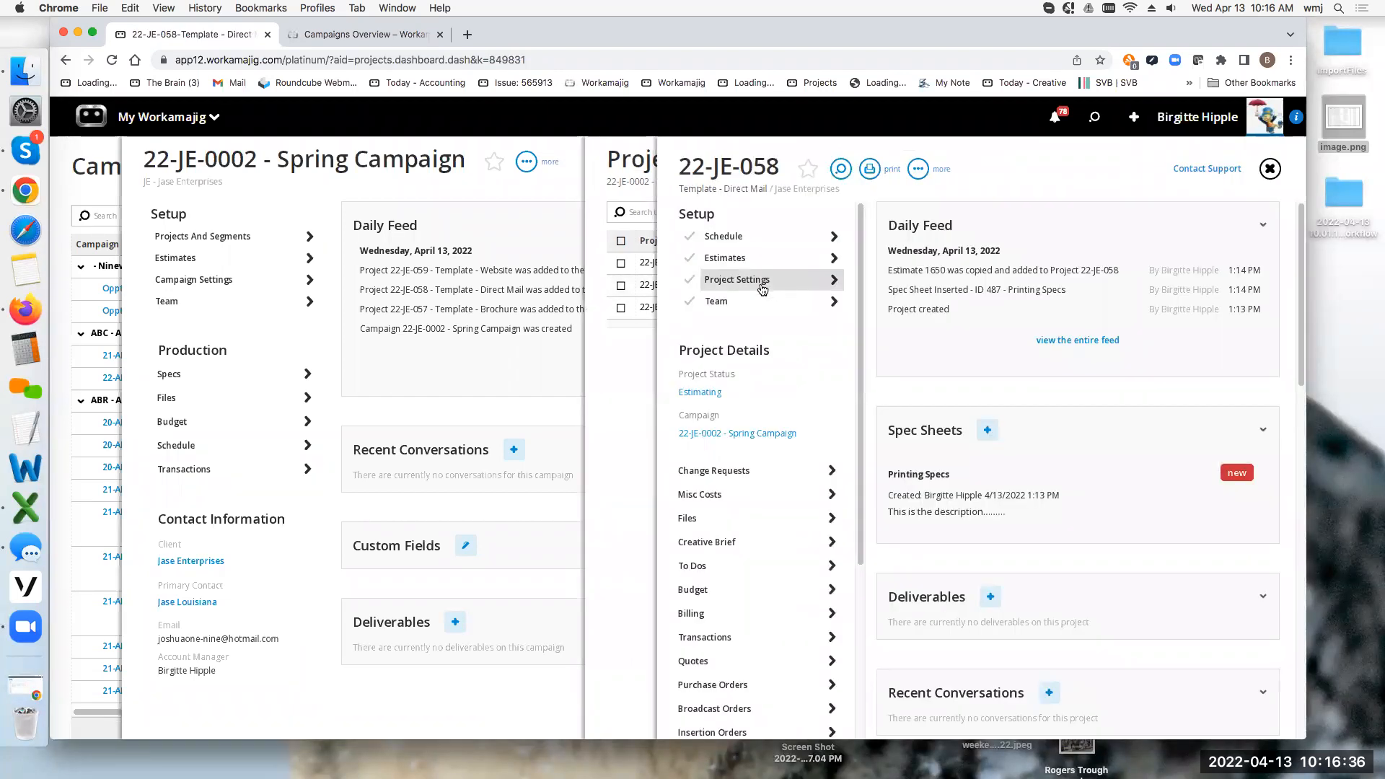
{"action": "left_click", "coordinate": [728, 258]}
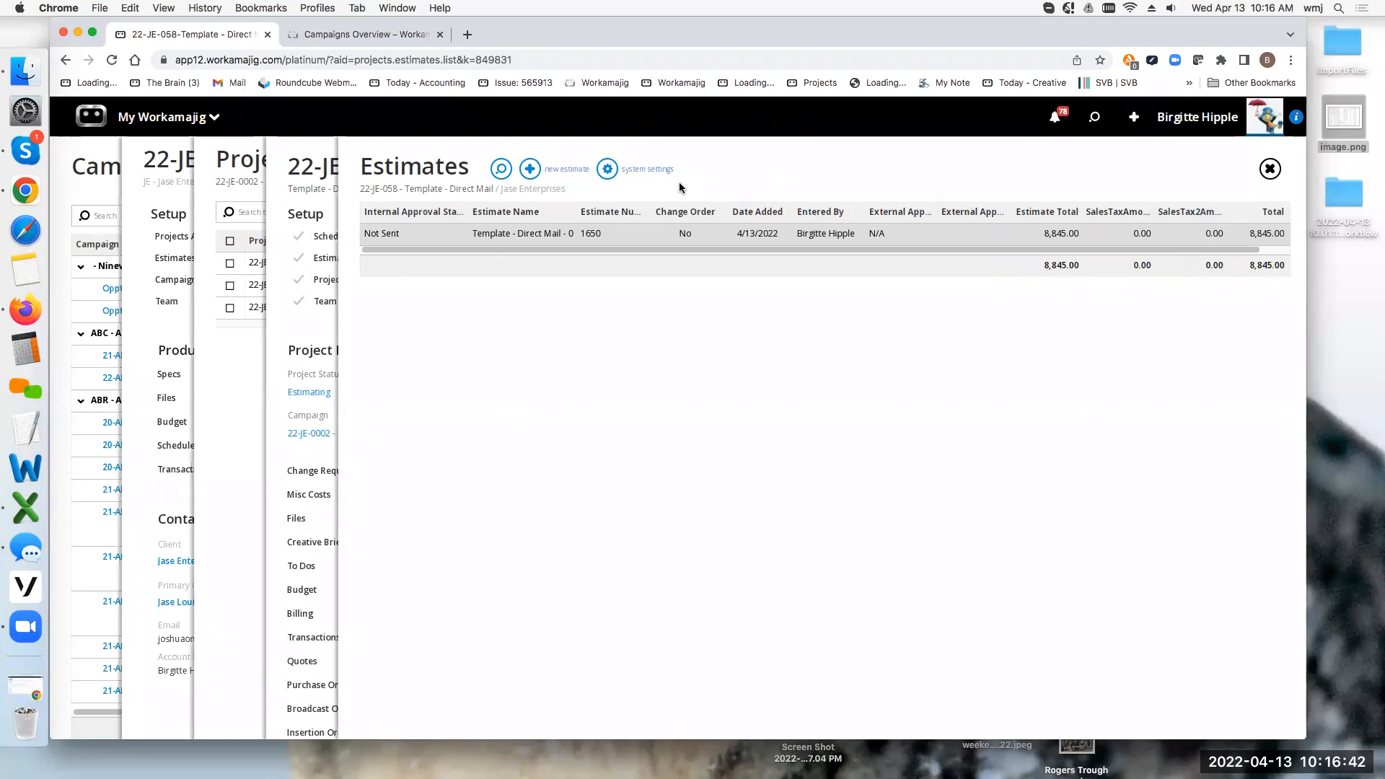
{"action": "left_click", "coordinate": [689, 235]}
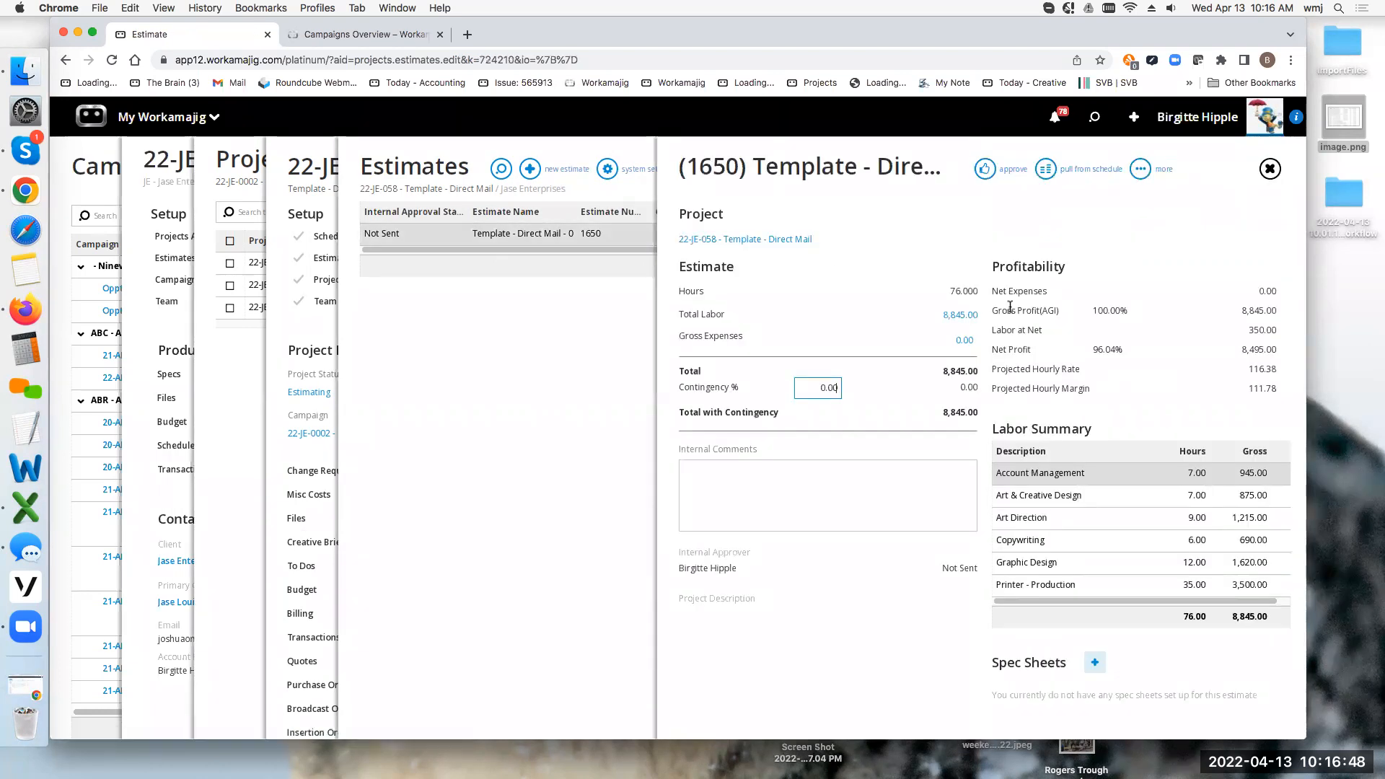
{"action": "left_click", "coordinate": [986, 169]}
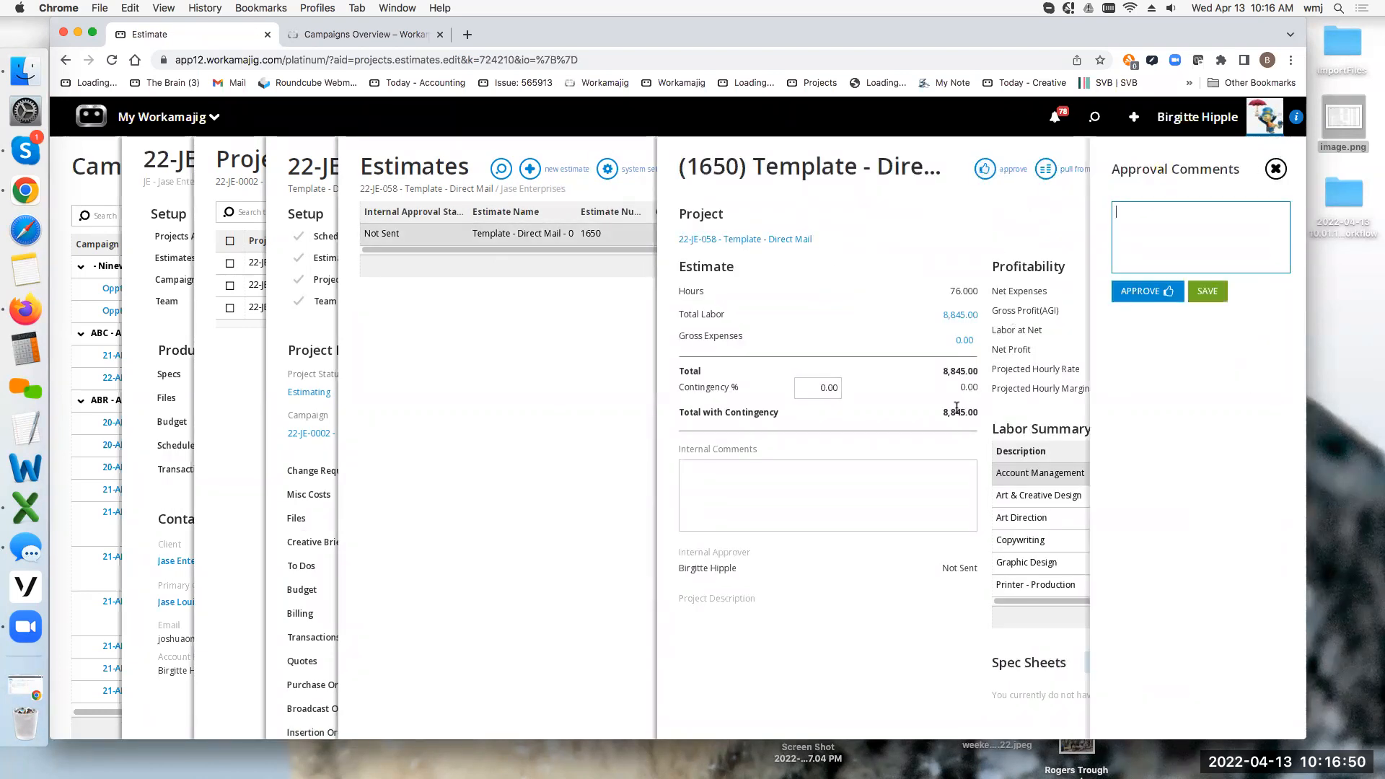
{"action": "left_click", "coordinate": [1153, 292]}
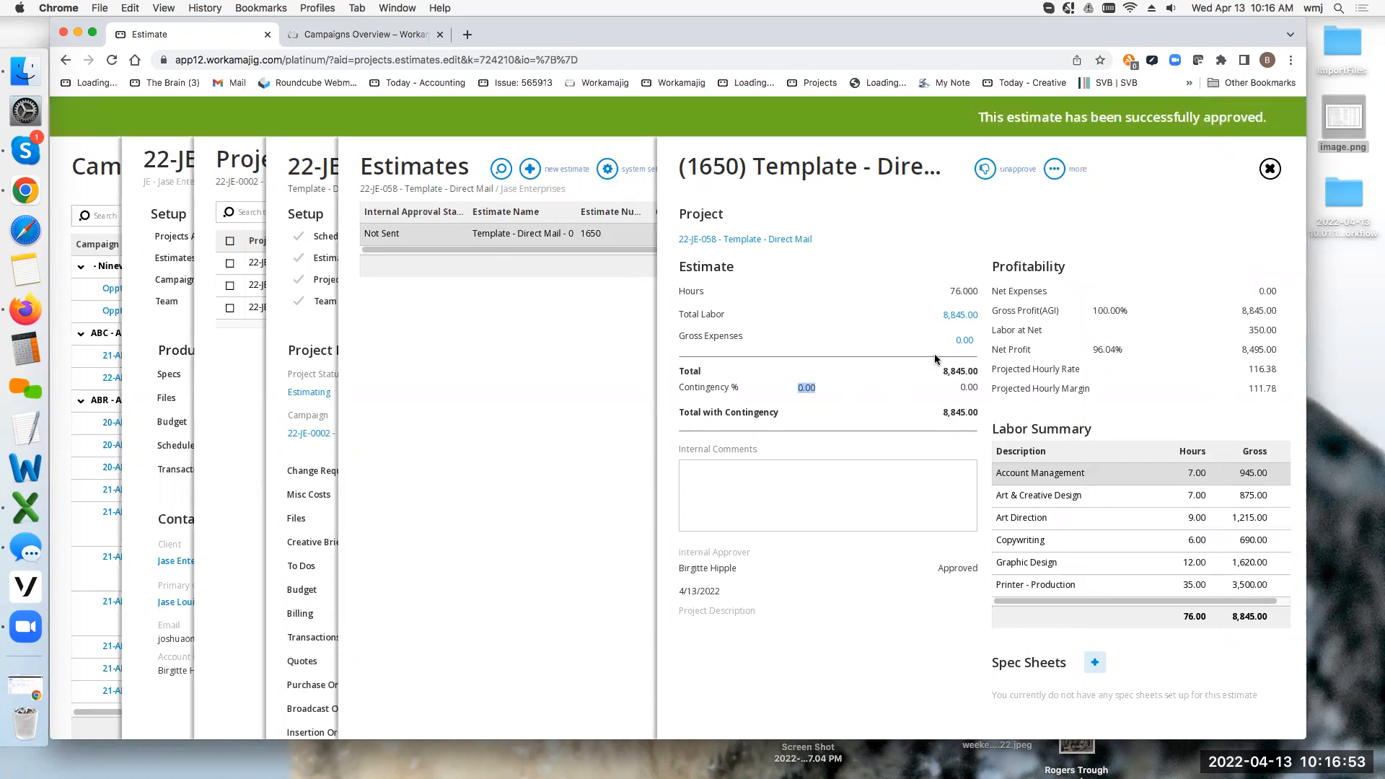
{"action": "left_click", "coordinate": [1270, 168]}
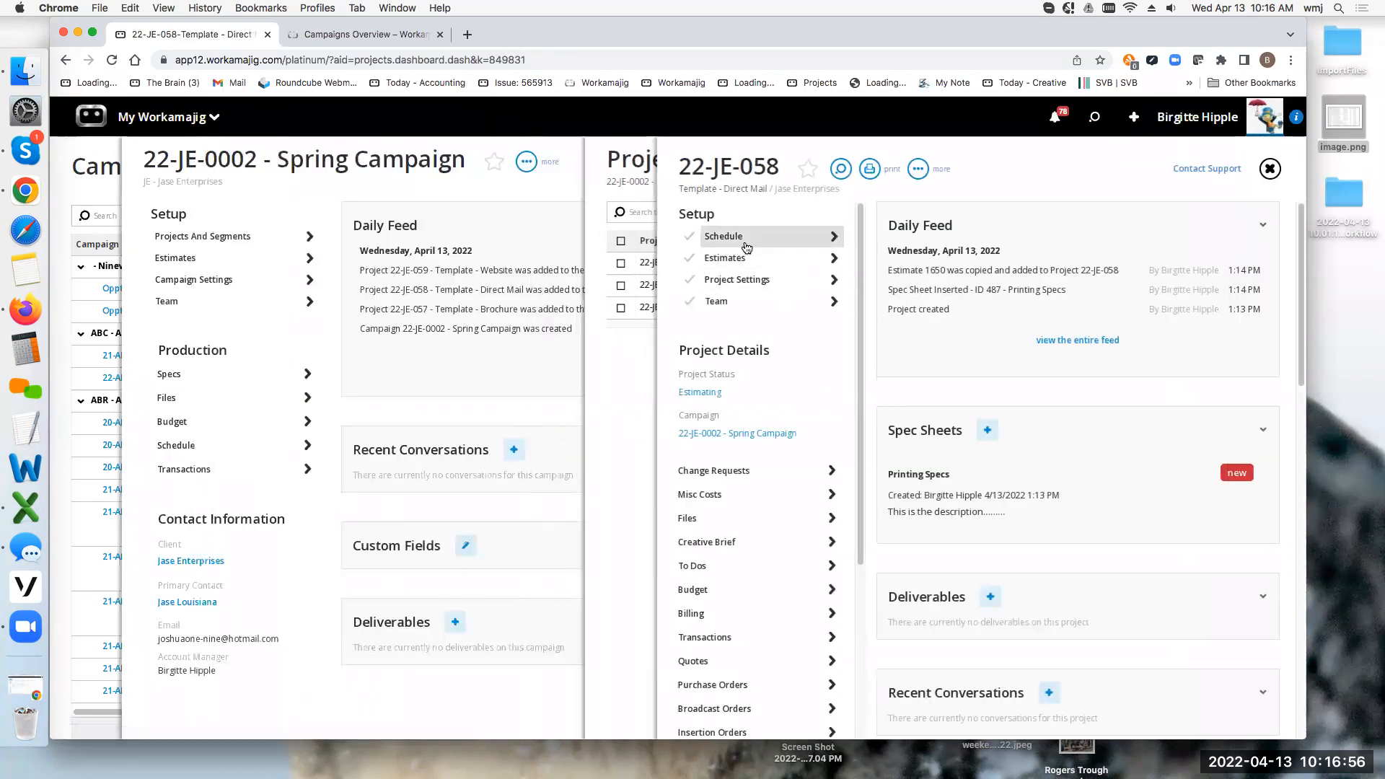
{"action": "left_click", "coordinate": [640, 376]}
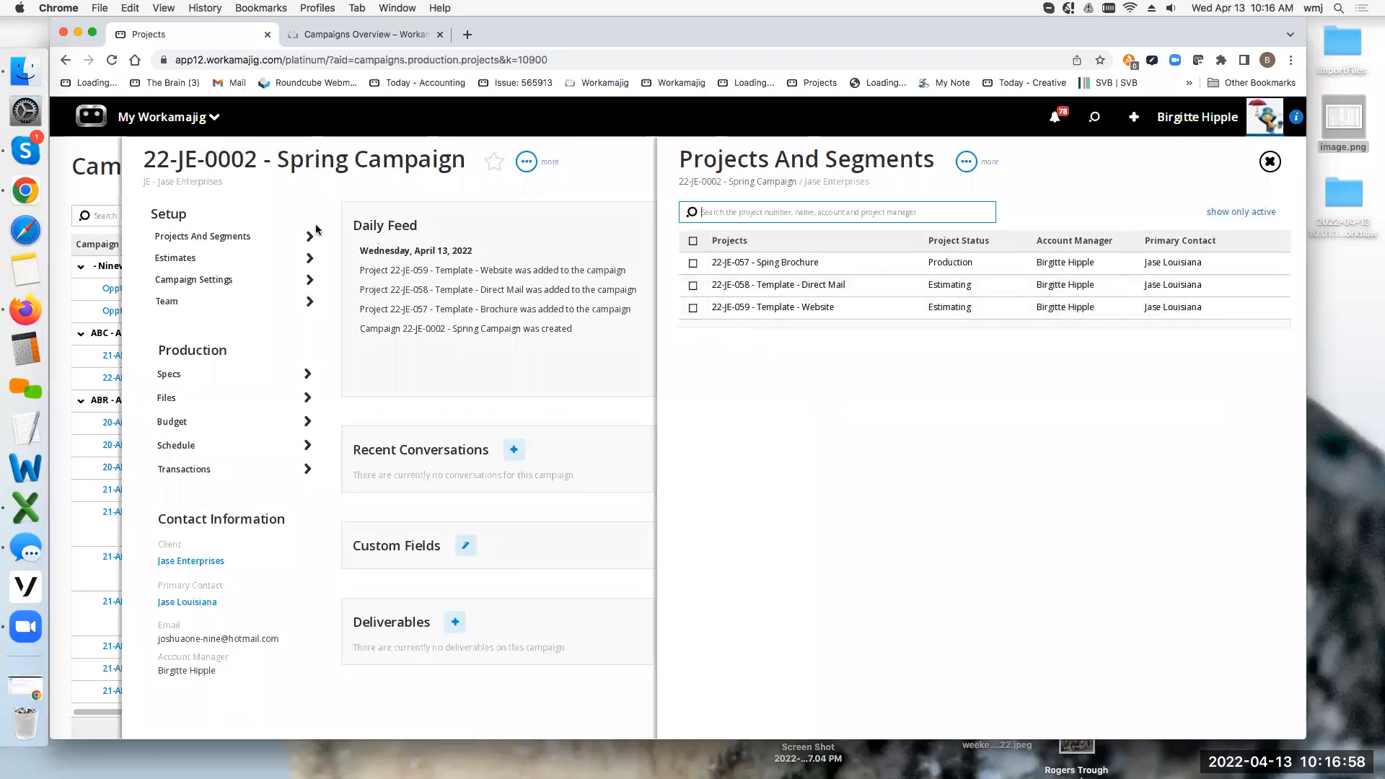
Set the project status of all Spring Campaign projects to Production in one bulk update.
{"action": "left_click", "coordinate": [235, 237]}
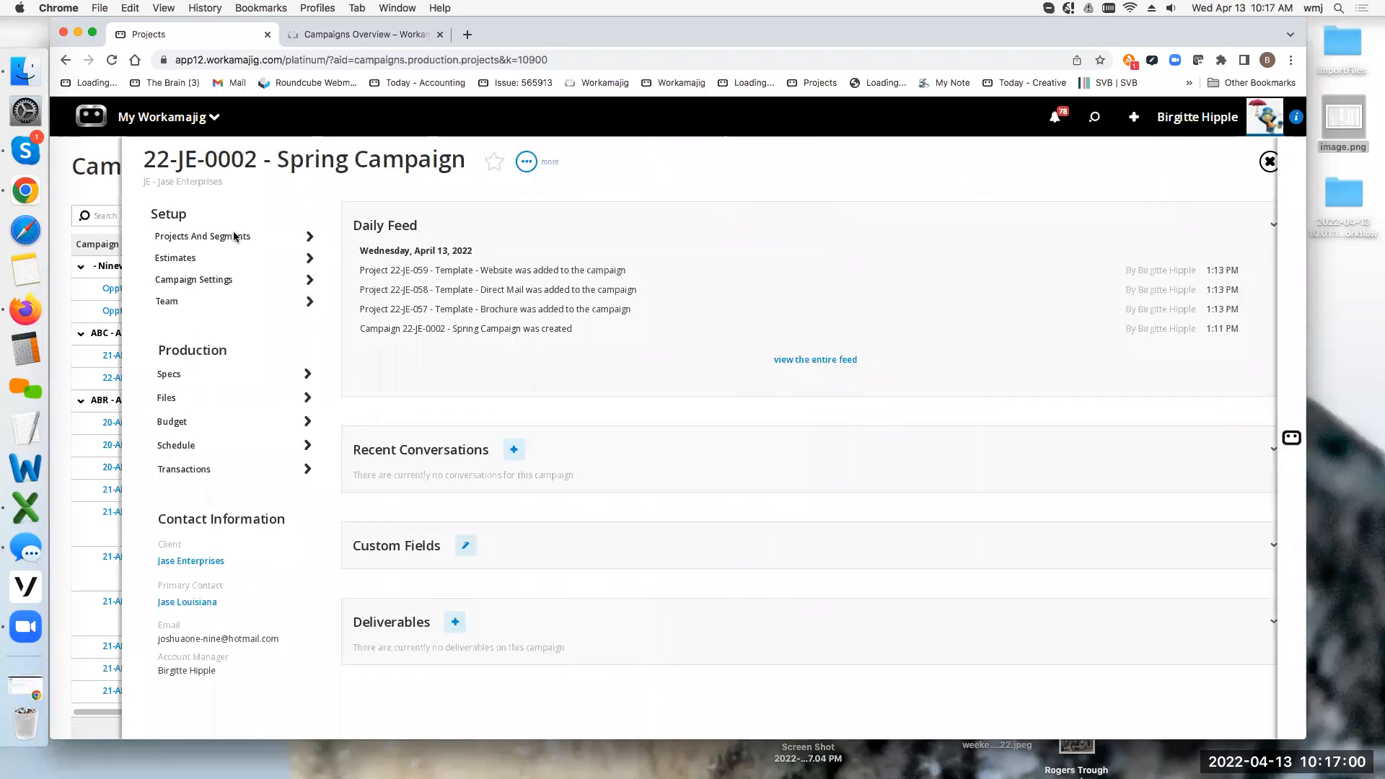
{"action": "left_click", "coordinate": [236, 236]}
{"action": "left_click", "coordinate": [692, 241]}
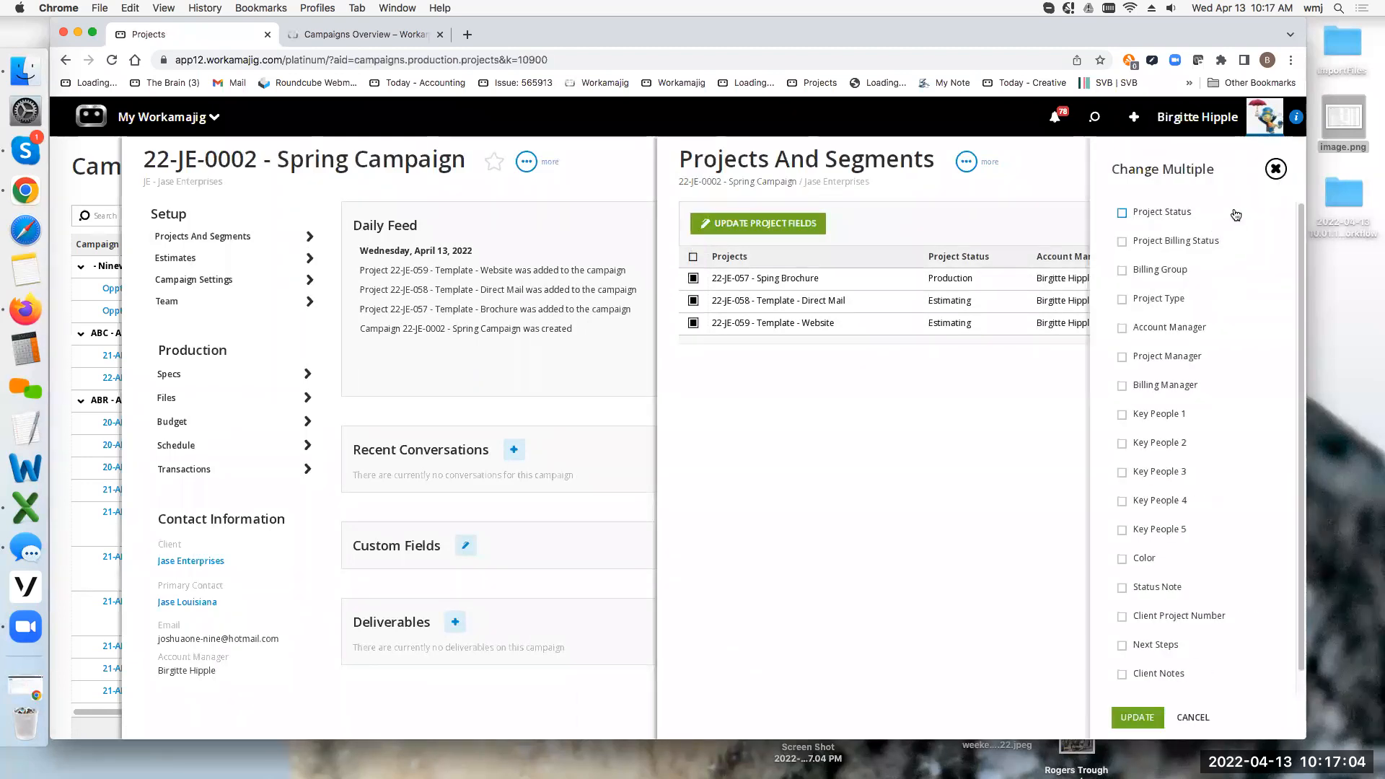
{"action": "left_click", "coordinate": [1123, 211]}
{"action": "left_click", "coordinate": [1155, 233]}
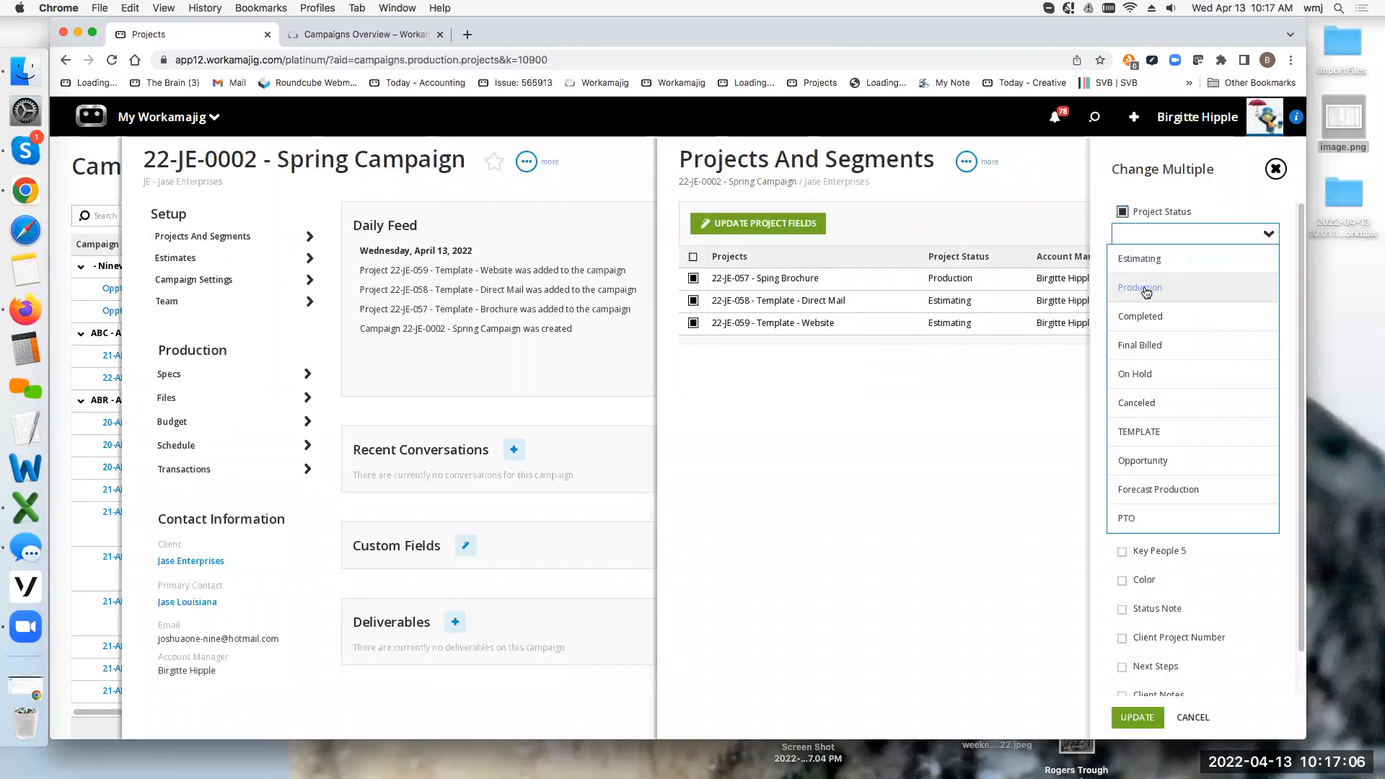
{"action": "left_click", "coordinate": [1147, 288]}
{"action": "left_click", "coordinate": [1137, 717]}
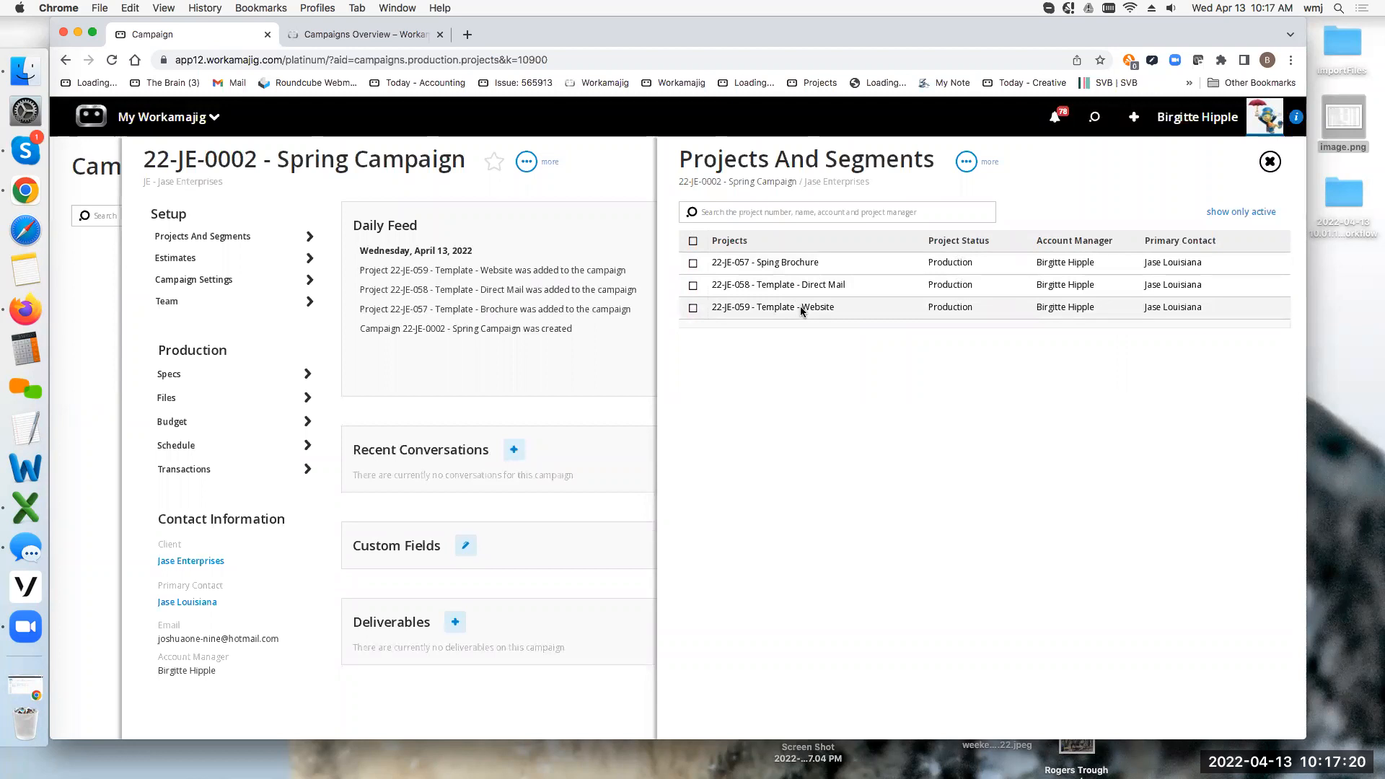
Search for "je" among the projects that can be linked to the campaign, and close the search without linking any.
{"action": "left_click", "coordinate": [968, 163]}
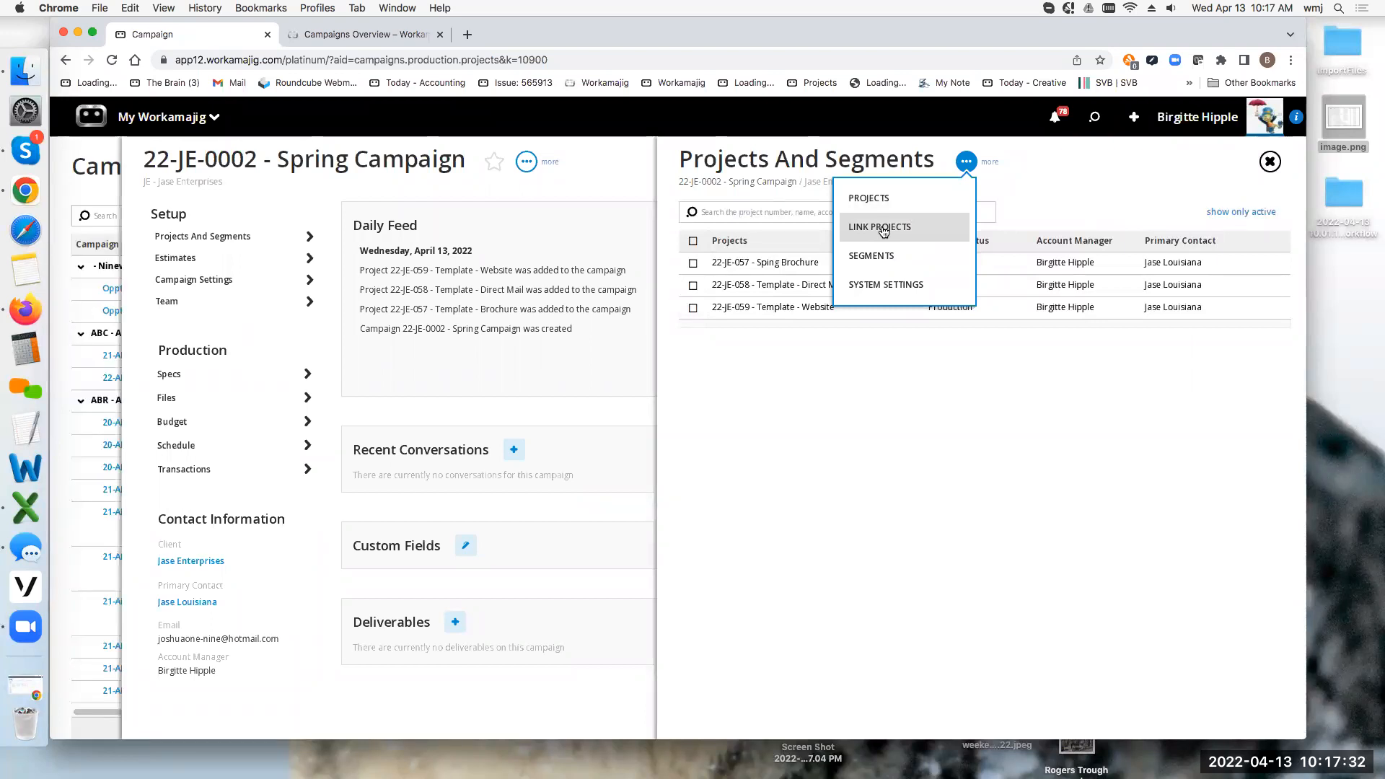
{"action": "left_click", "coordinate": [883, 230]}
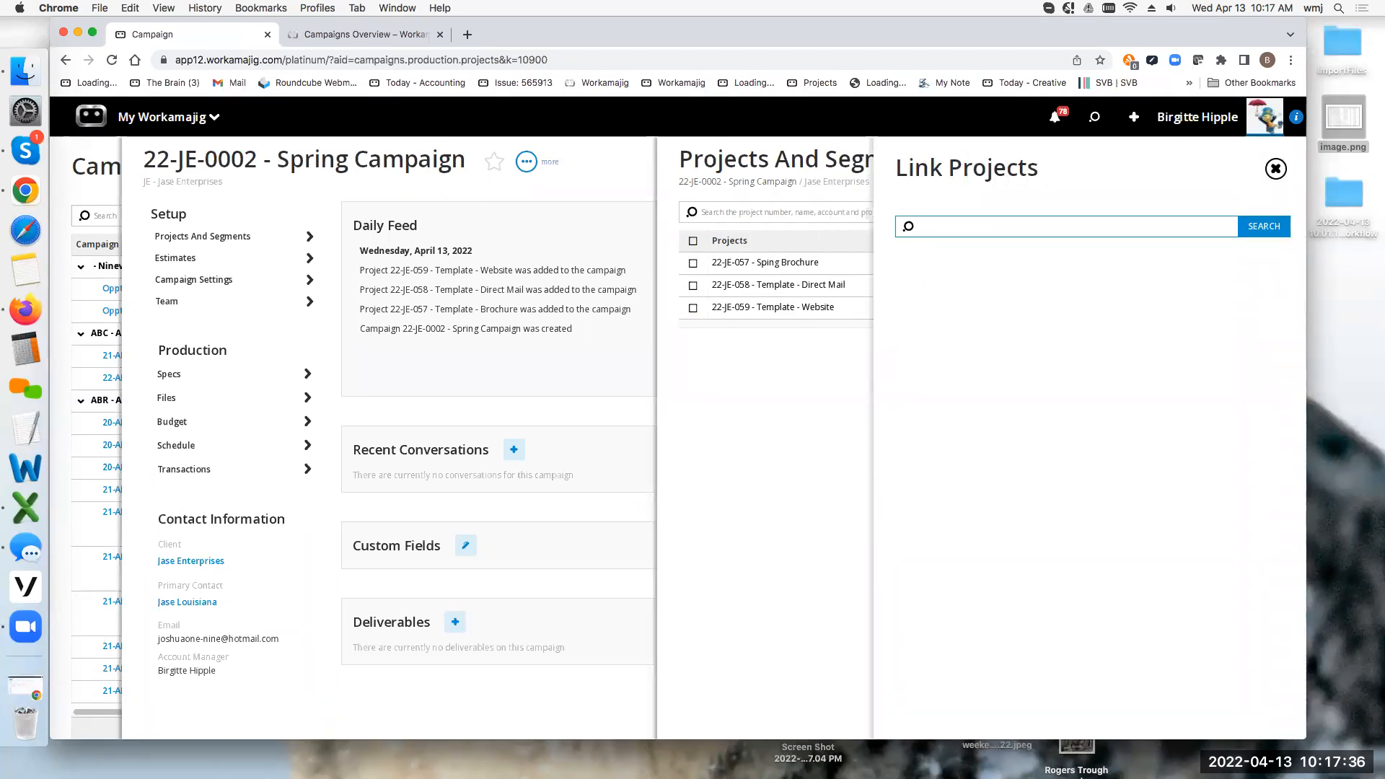
{"action": "key", "text": "Return"}
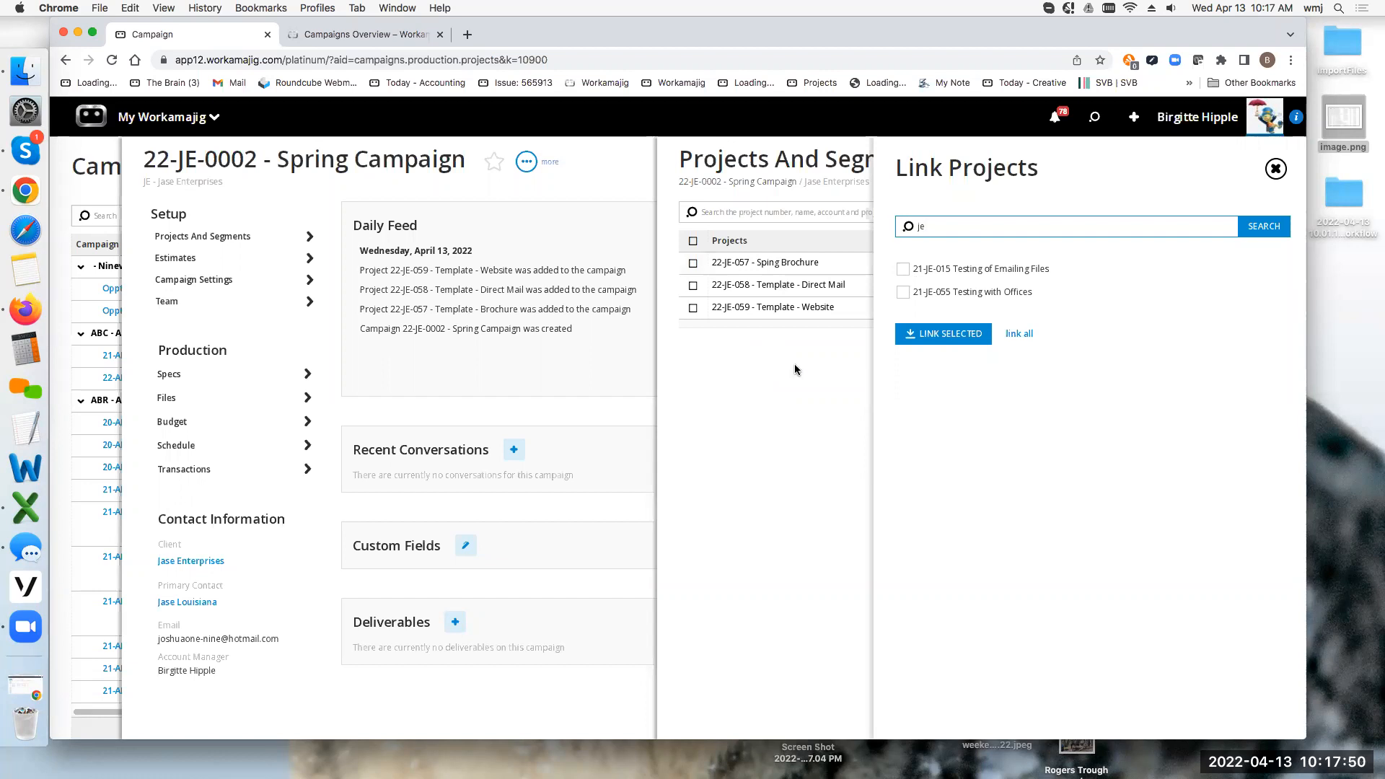
{"action": "left_click", "coordinate": [1276, 169]}
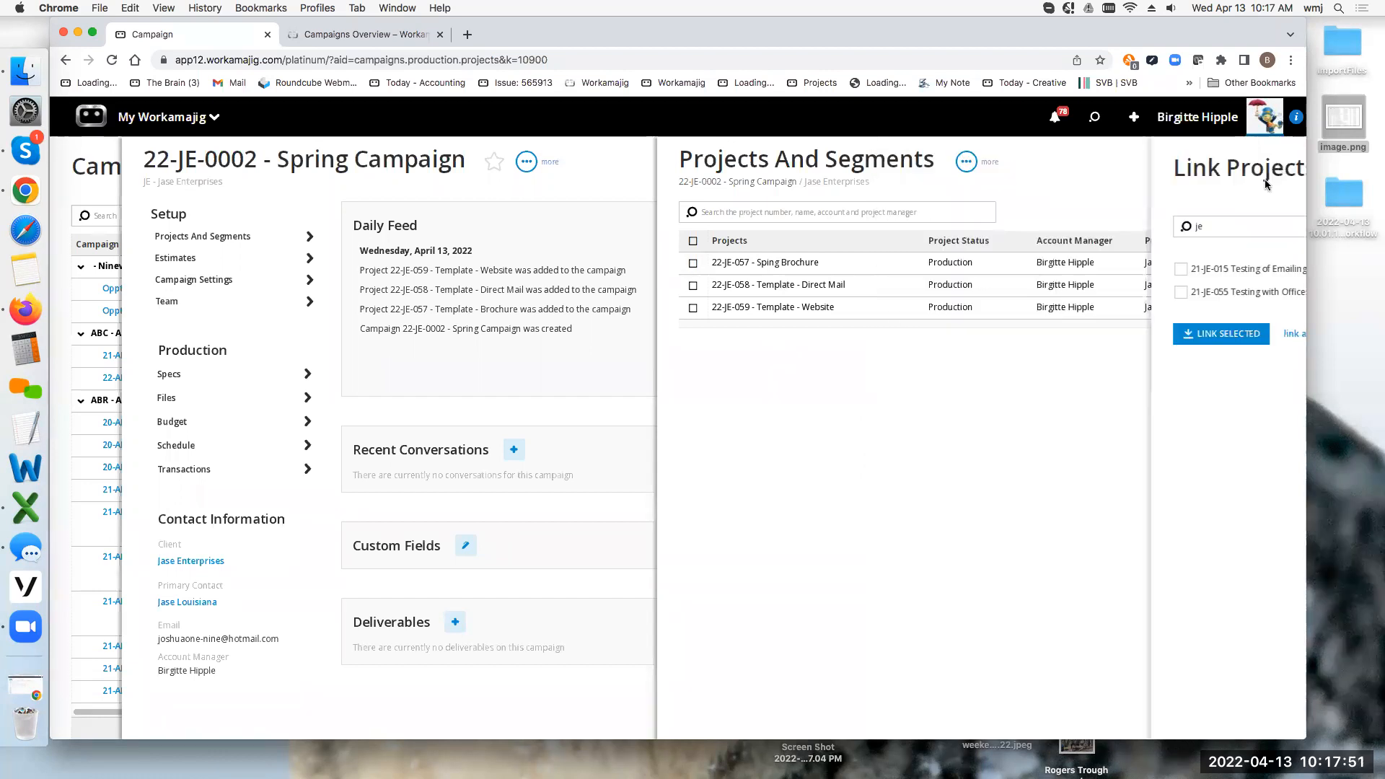
View the Website project's settings, and open and close a blank new-project form to see its campaign field.
{"action": "left_click", "coordinate": [784, 310]}
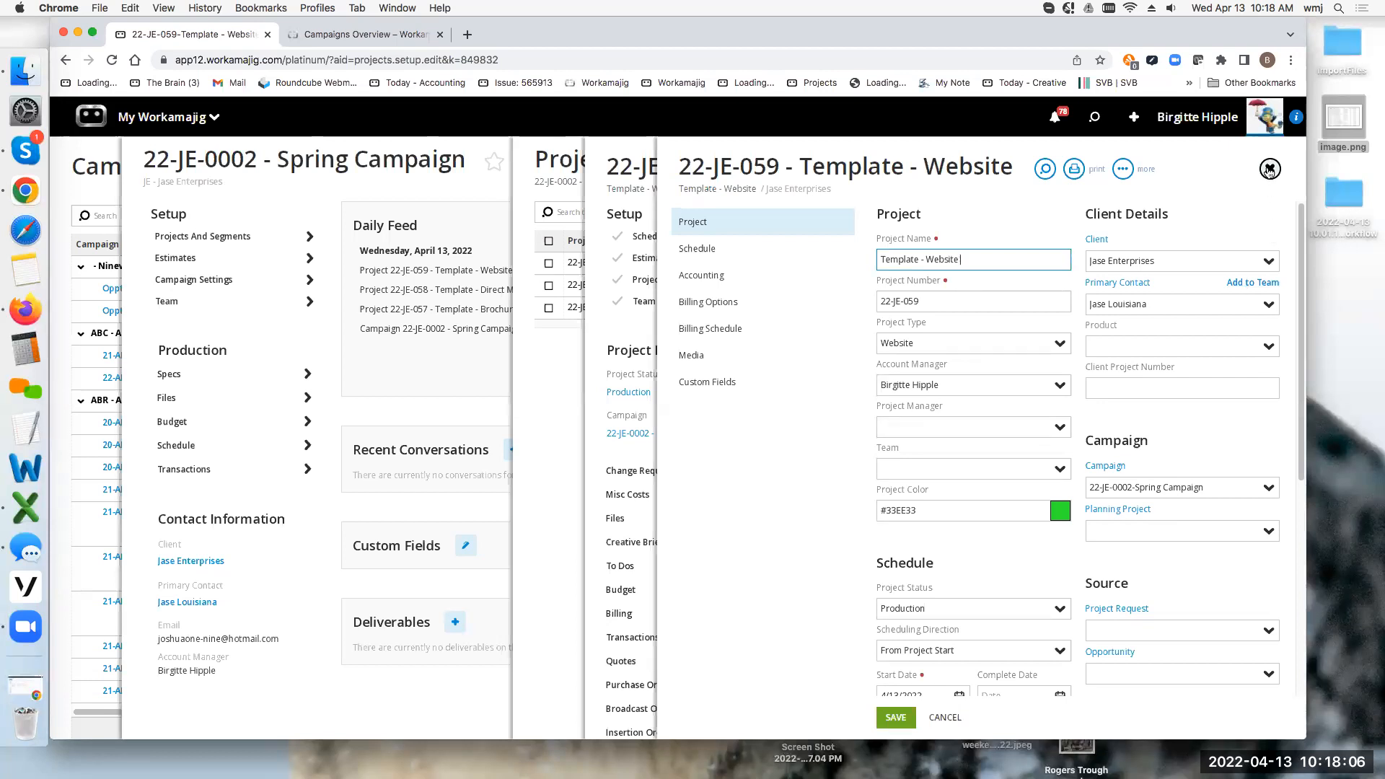
{"action": "left_click", "coordinate": [1135, 117]}
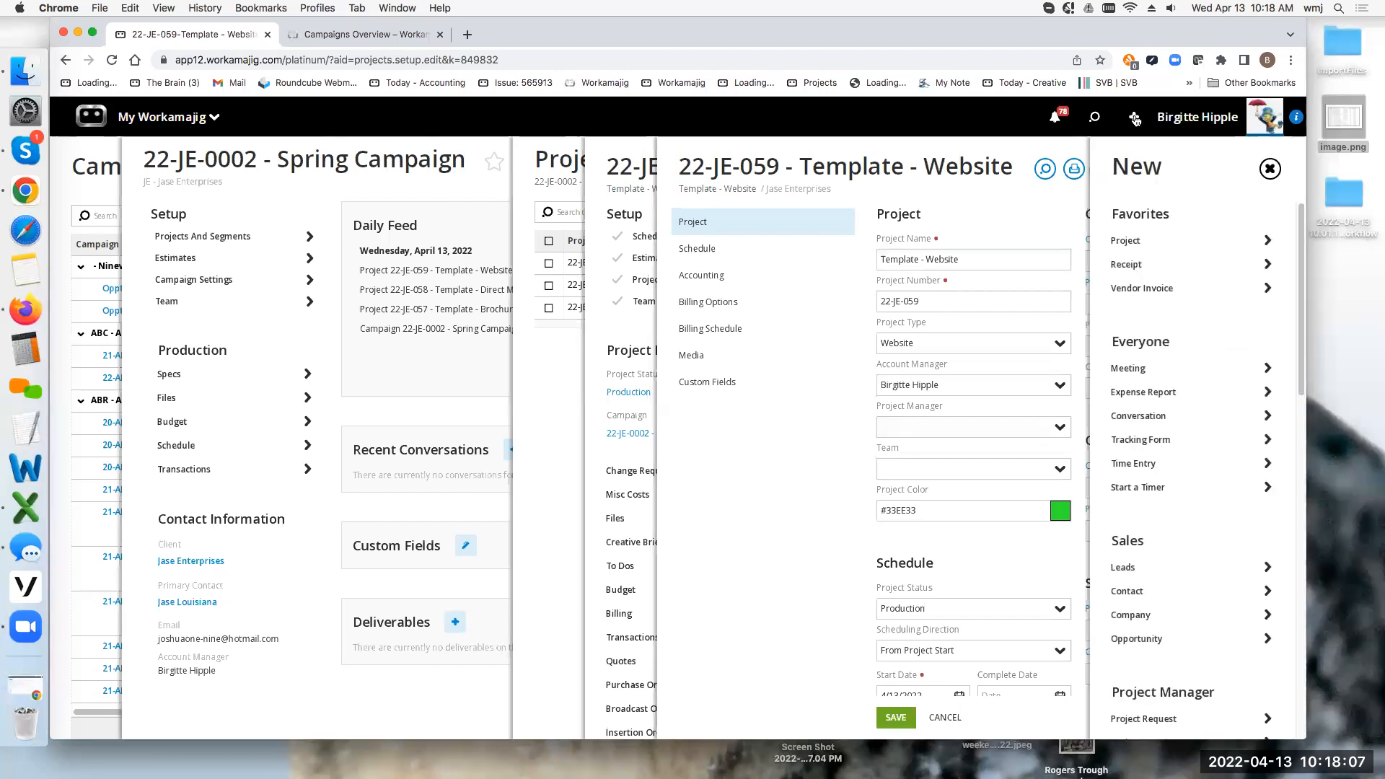
{"action": "left_click", "coordinate": [1124, 243]}
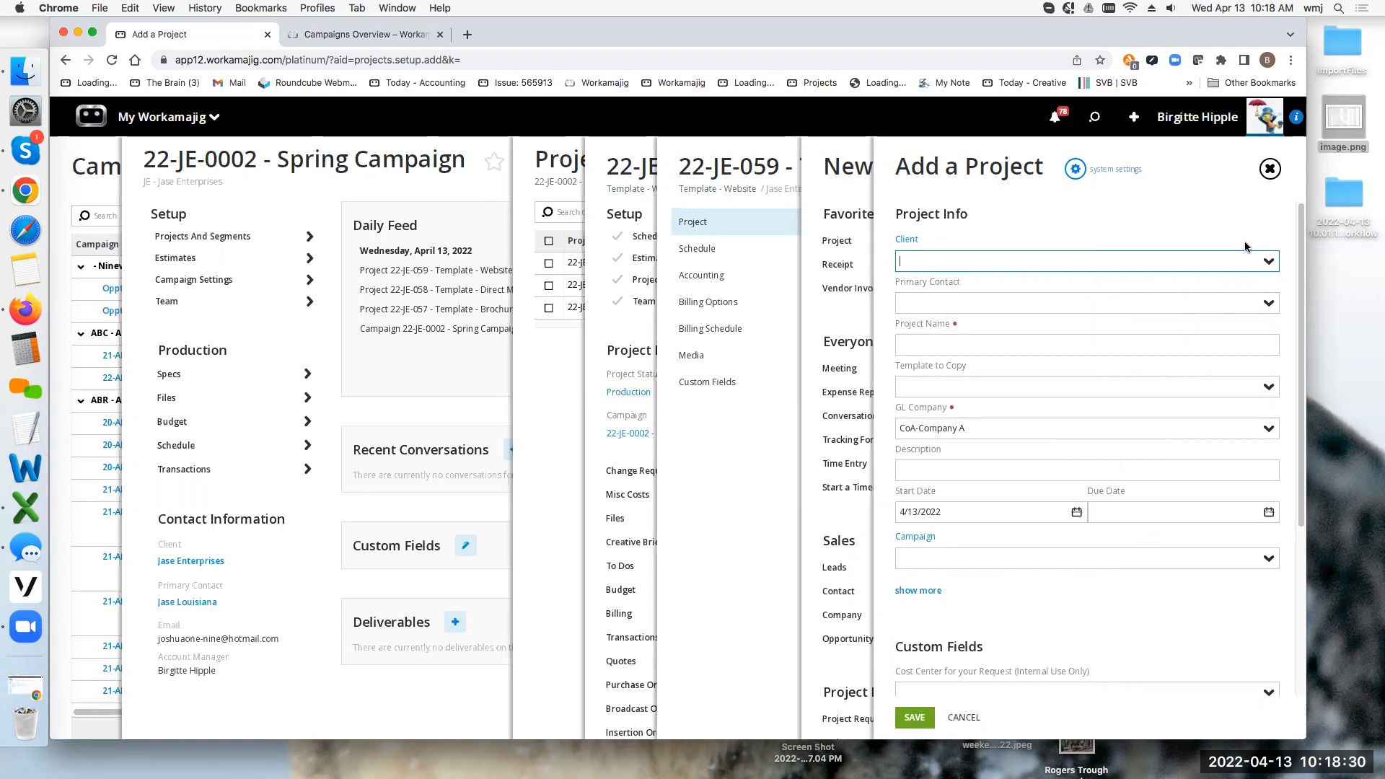
{"action": "left_click", "coordinate": [1270, 168]}
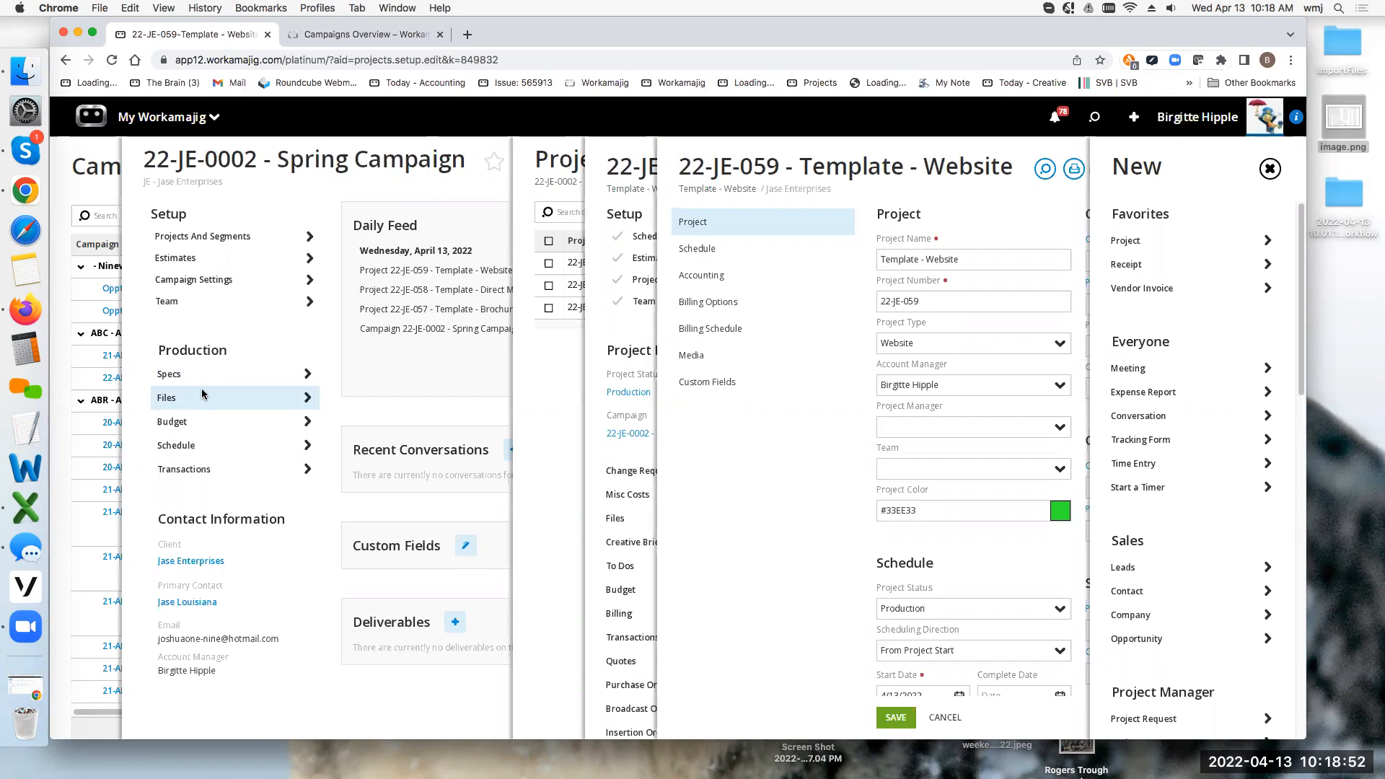
Return to the campaign's project list and open the Sping Brochure project to examine its dashboard sections.
{"action": "left_click", "coordinate": [556, 177]}
{"action": "left_click", "coordinate": [808, 265]}
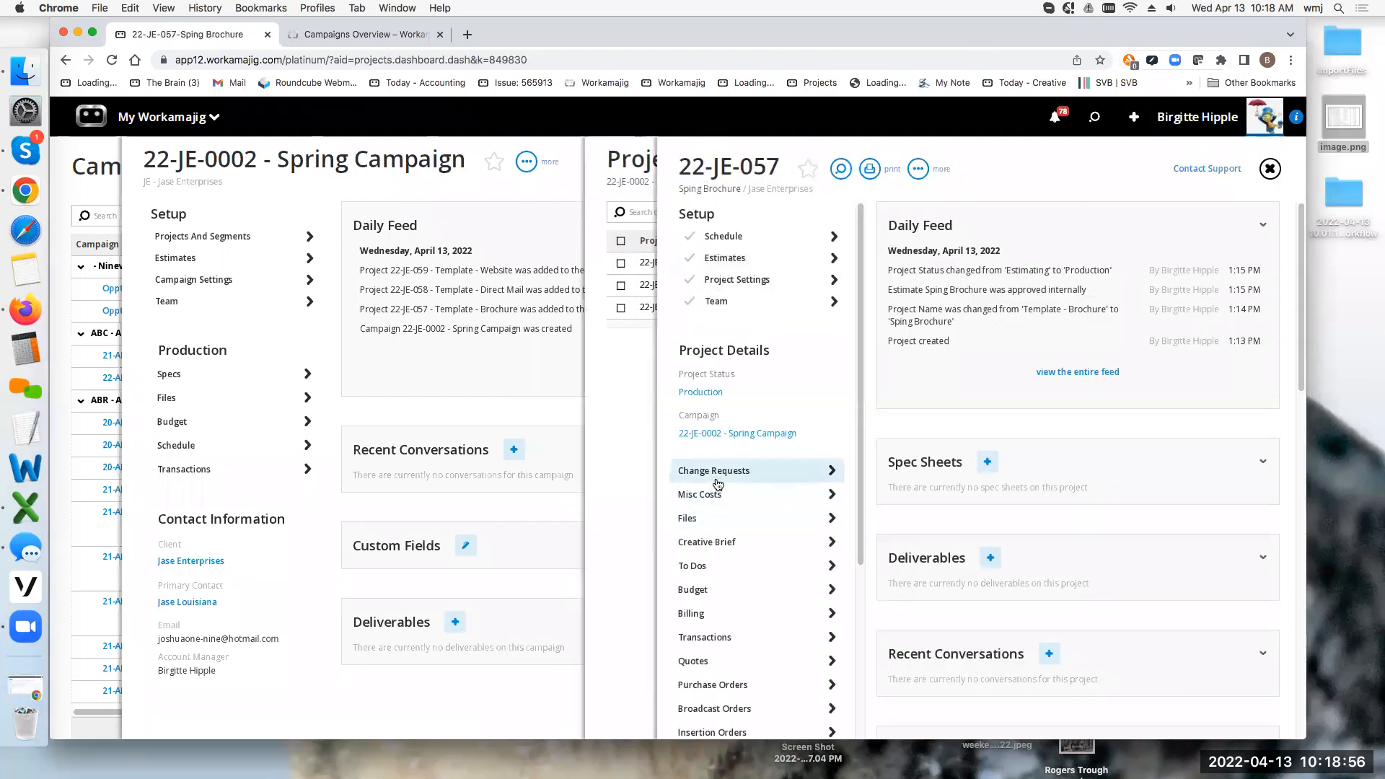
{"action": "left_click", "coordinate": [705, 518]}
{"action": "left_click", "coordinate": [711, 590]}
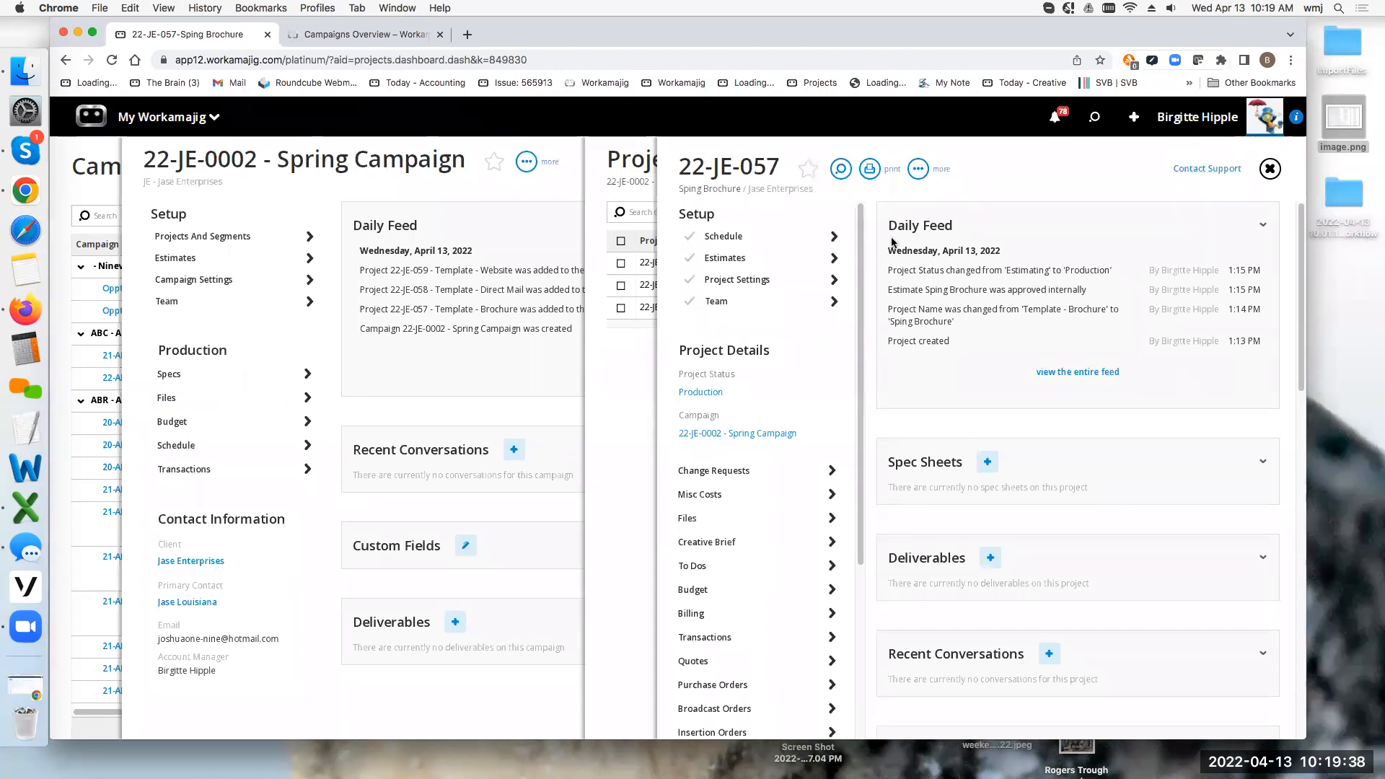
Review the totals, labor summary and profitability of the approved Sping Brochure estimate, and return to the project's dashboard.
{"action": "left_click", "coordinate": [750, 258]}
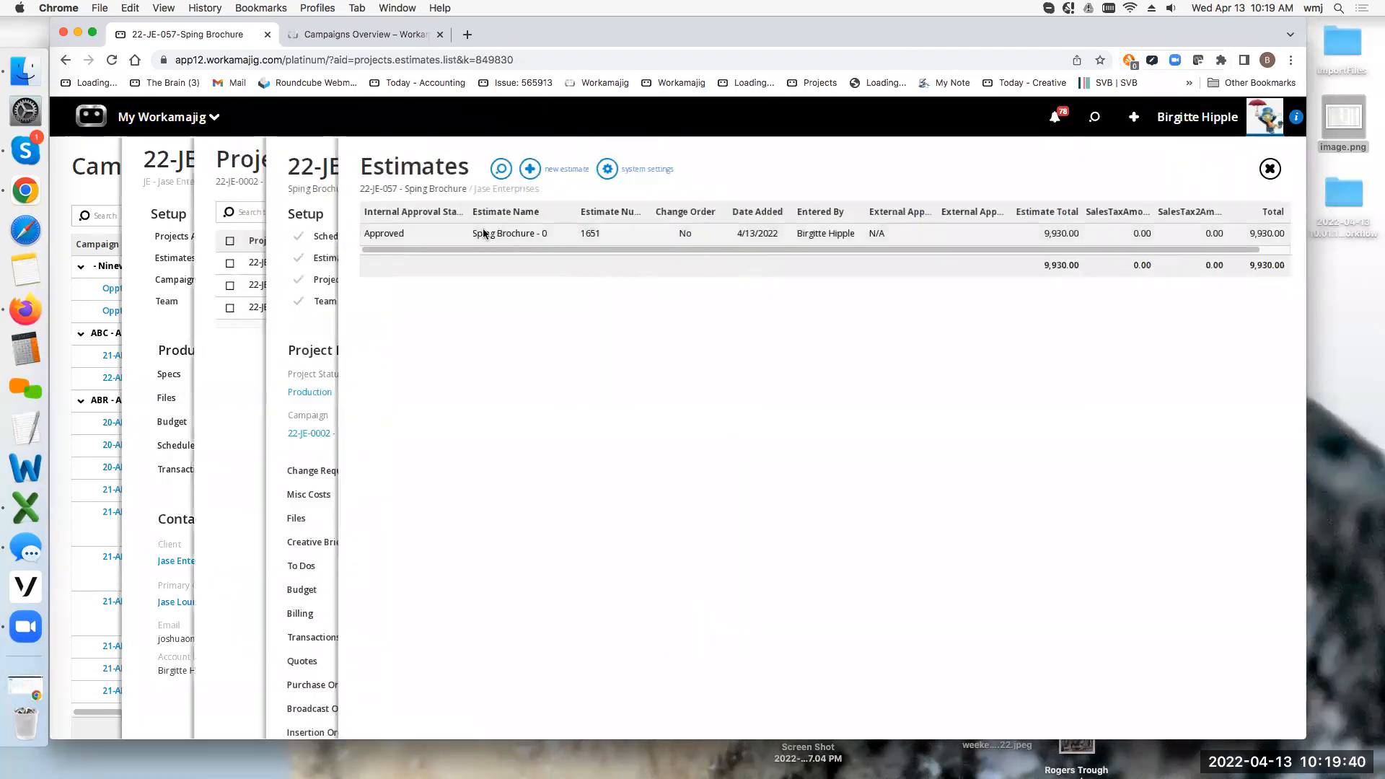
{"action": "scroll", "coordinate": [599, 245], "scroll_direction": "right", "scroll_amount": 1}
{"action": "left_click", "coordinate": [1048, 235]}
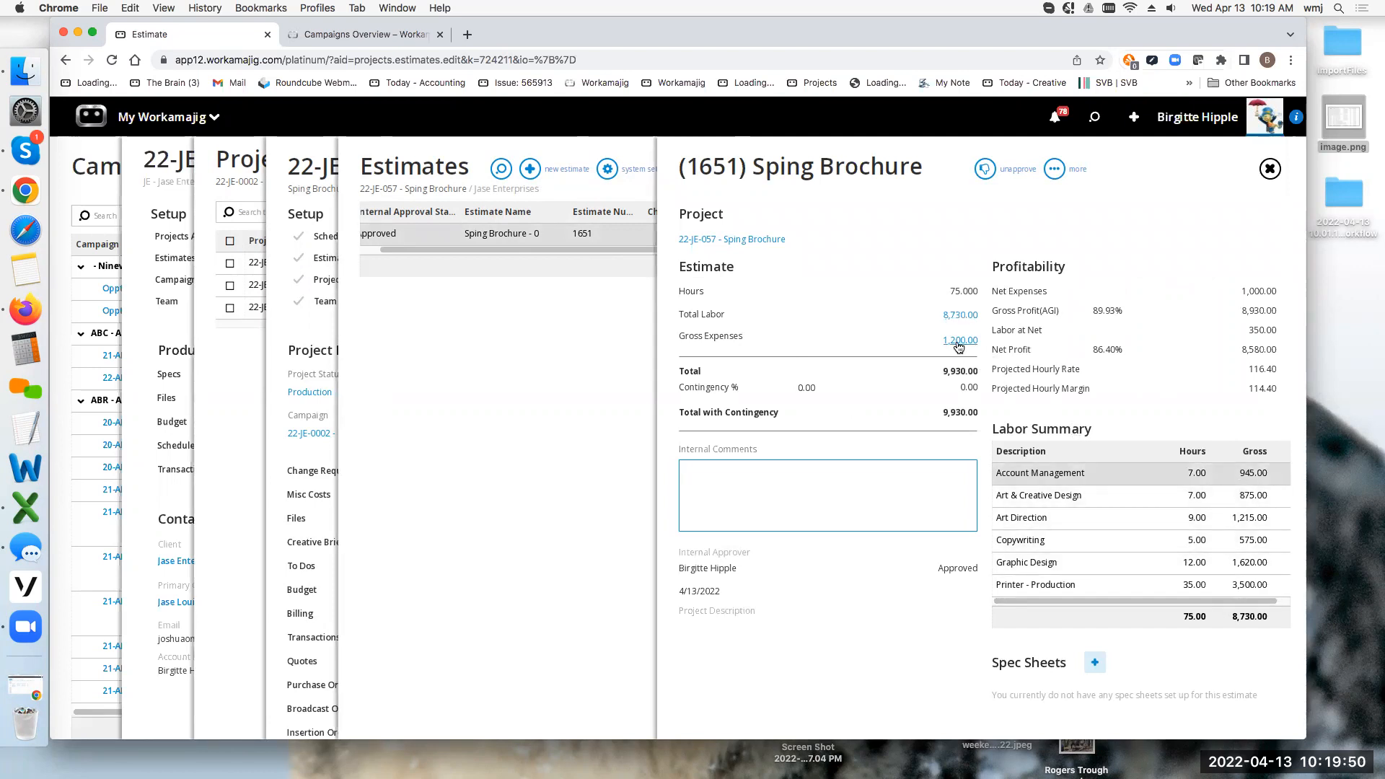
{"action": "left_click", "coordinate": [1270, 169]}
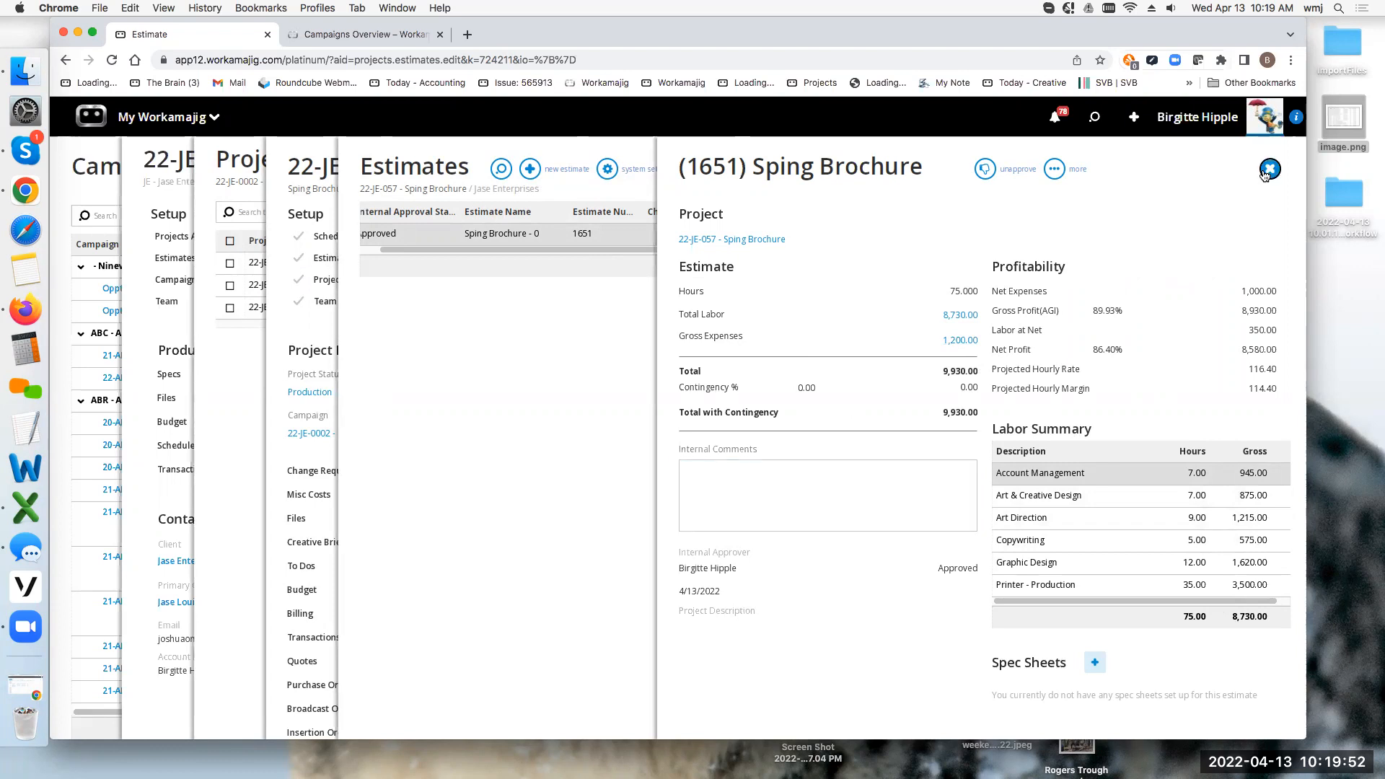
{"action": "left_click", "coordinate": [1270, 169]}
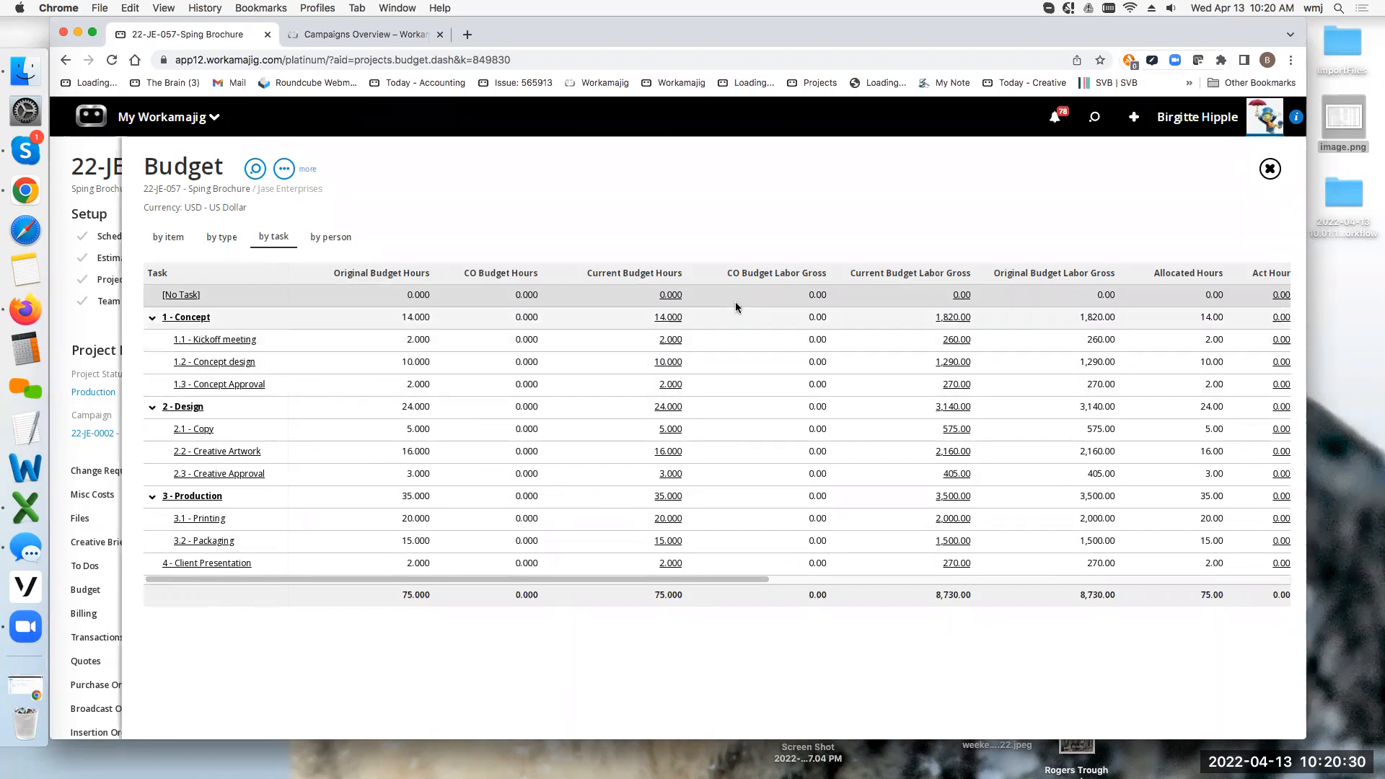
Examine the Sping Brochure project's budget by task and by item, and return to the project's dashboard.
{"action": "left_click_drag", "start_coordinate": [735, 578], "coordinate": [892, 586]}
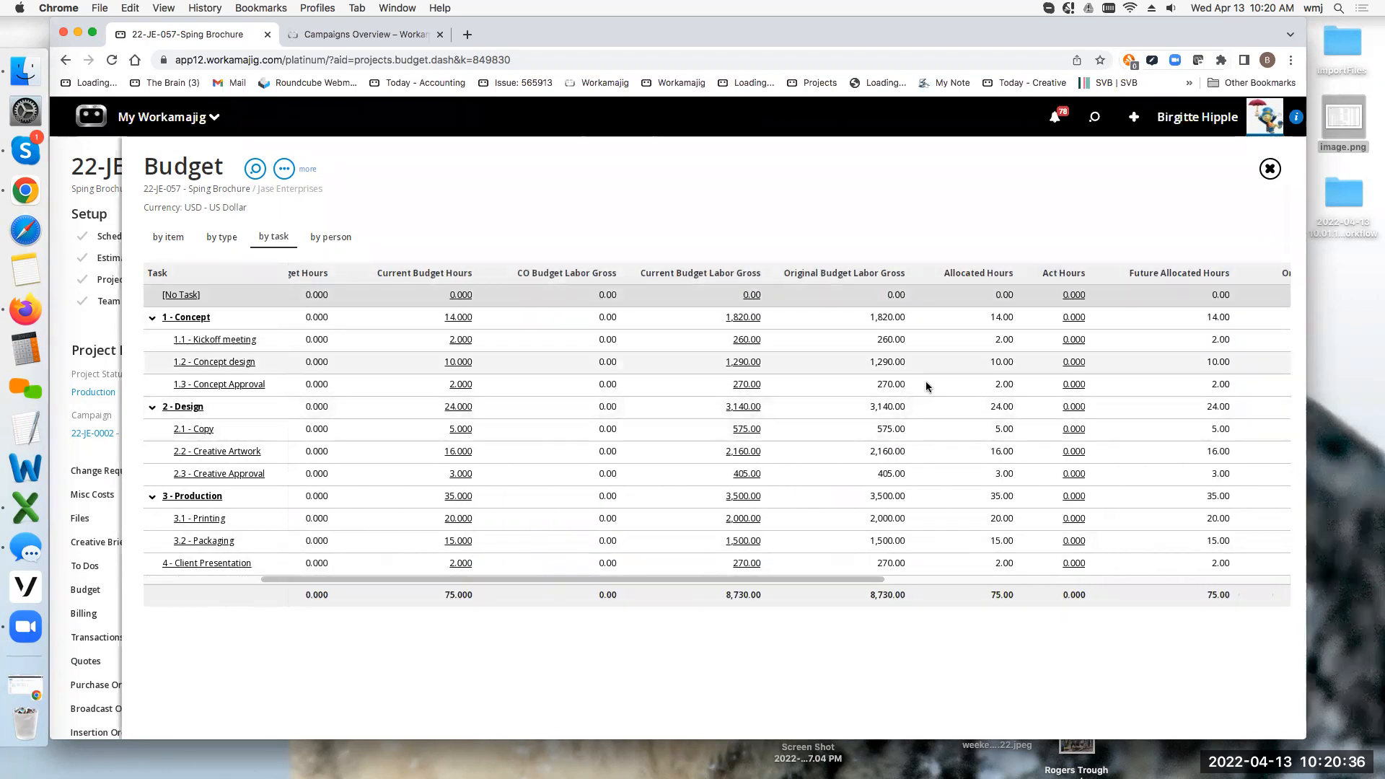
{"action": "left_click", "coordinate": [168, 238]}
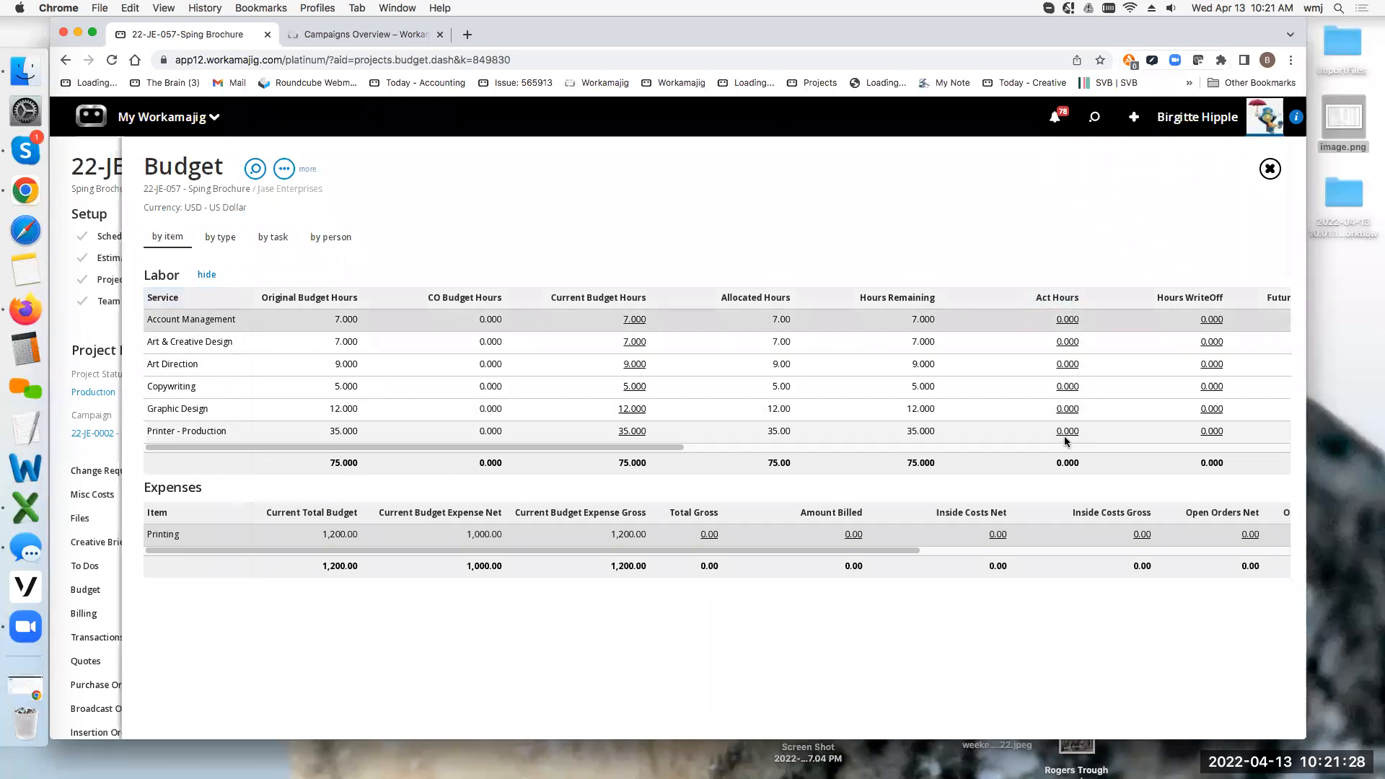
{"action": "mouse_move", "coordinate": [656, 451]}
{"action": "left_mouse_down"}
{"action": "mouse_move", "coordinate": [1290, 492]}
{"action": "mouse_move", "coordinate": [1118, 466]}
{"action": "mouse_move", "coordinate": [651, 445]}
{"action": "left_mouse_up"}
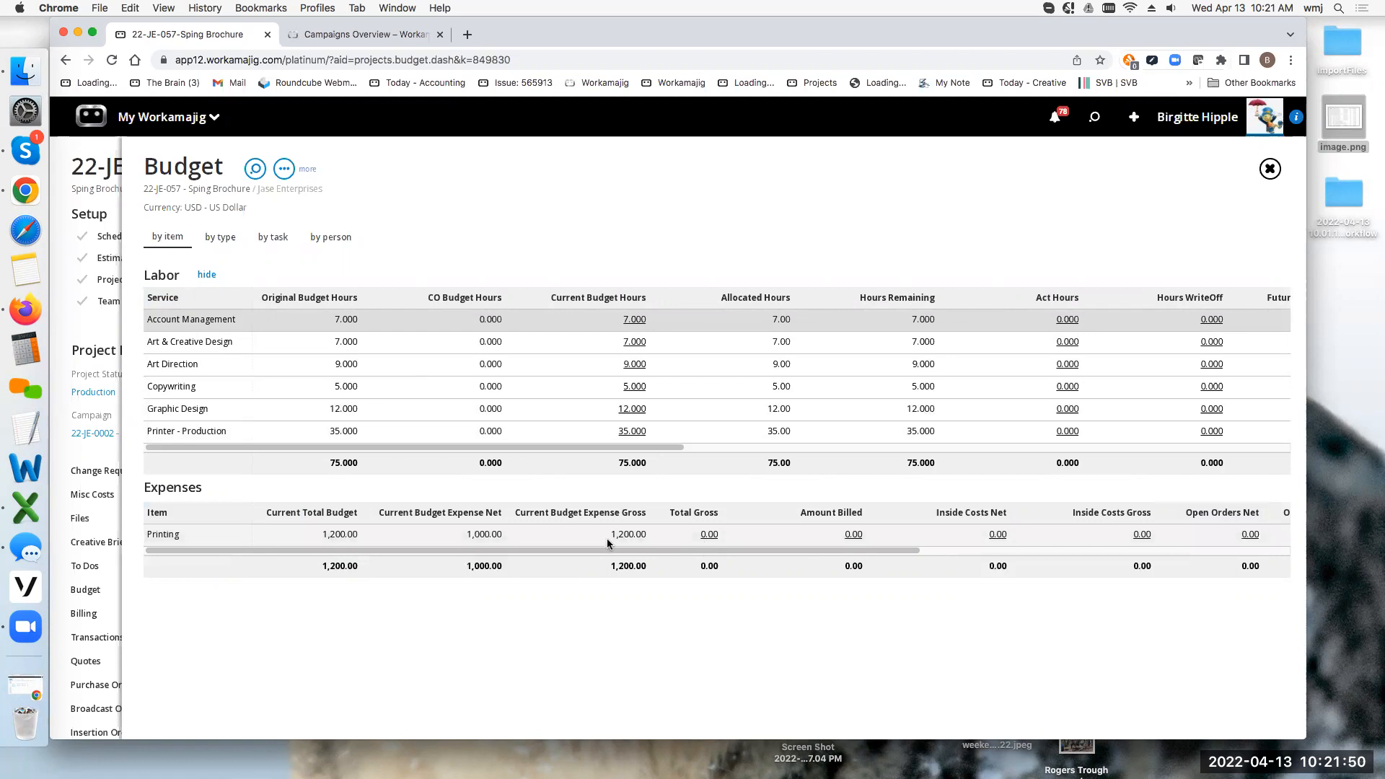
{"action": "left_click", "coordinate": [89, 201]}
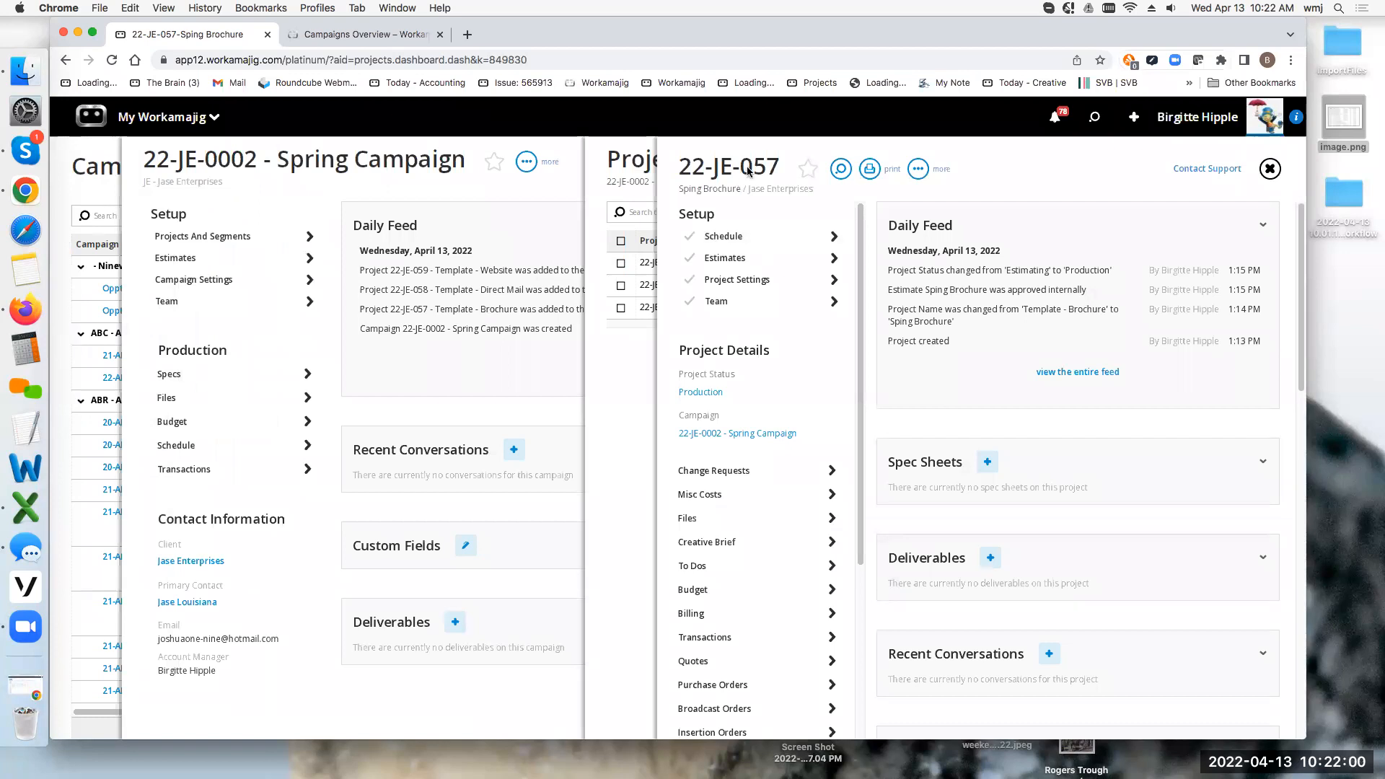
Examine the hours, amounts and billing figures in the Sping Brochure project snapshot, and return to the campaign's project list.
{"action": "scroll", "coordinate": [1039, 509], "scroll_direction": "down", "scroll_amount": 5}
{"action": "scroll", "coordinate": [1041, 511], "scroll_direction": "down", "scroll_amount": 5}
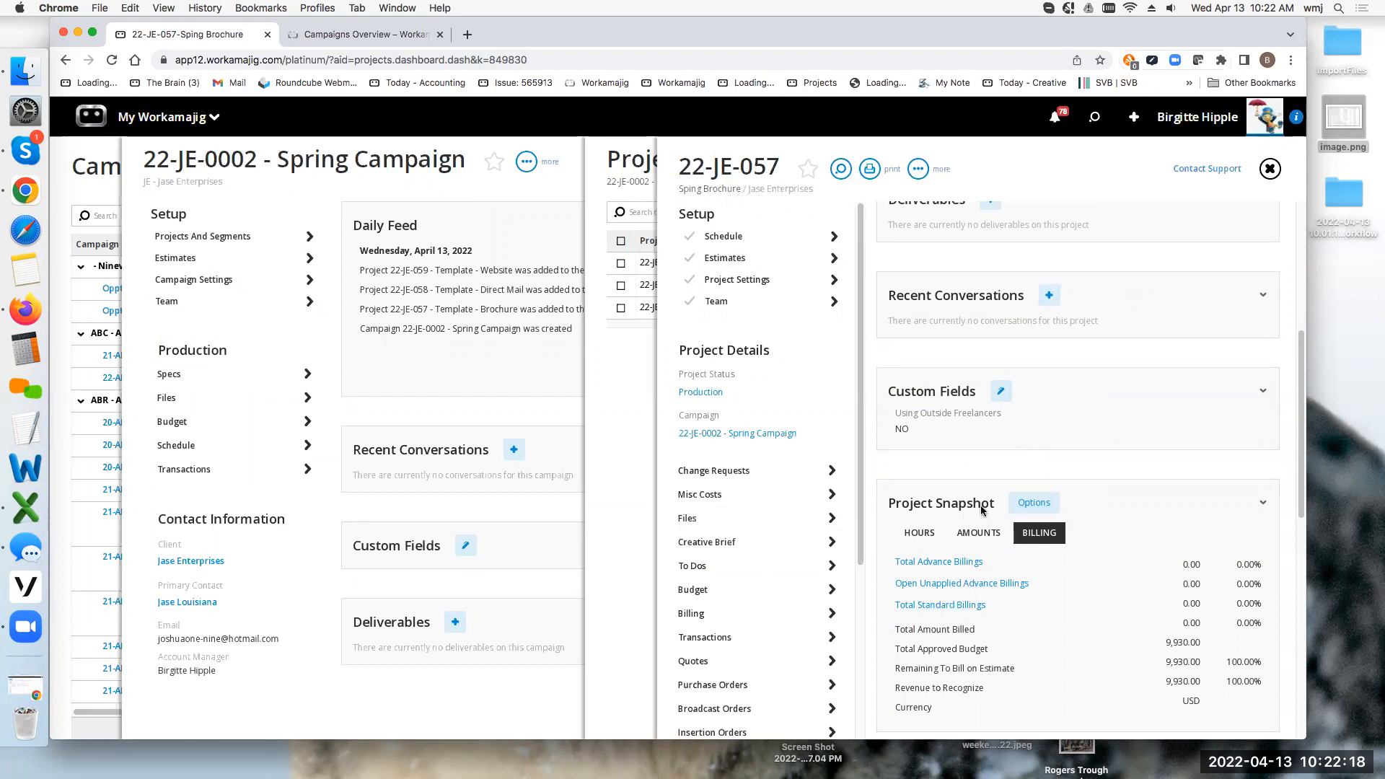
{"action": "left_click", "coordinate": [919, 532]}
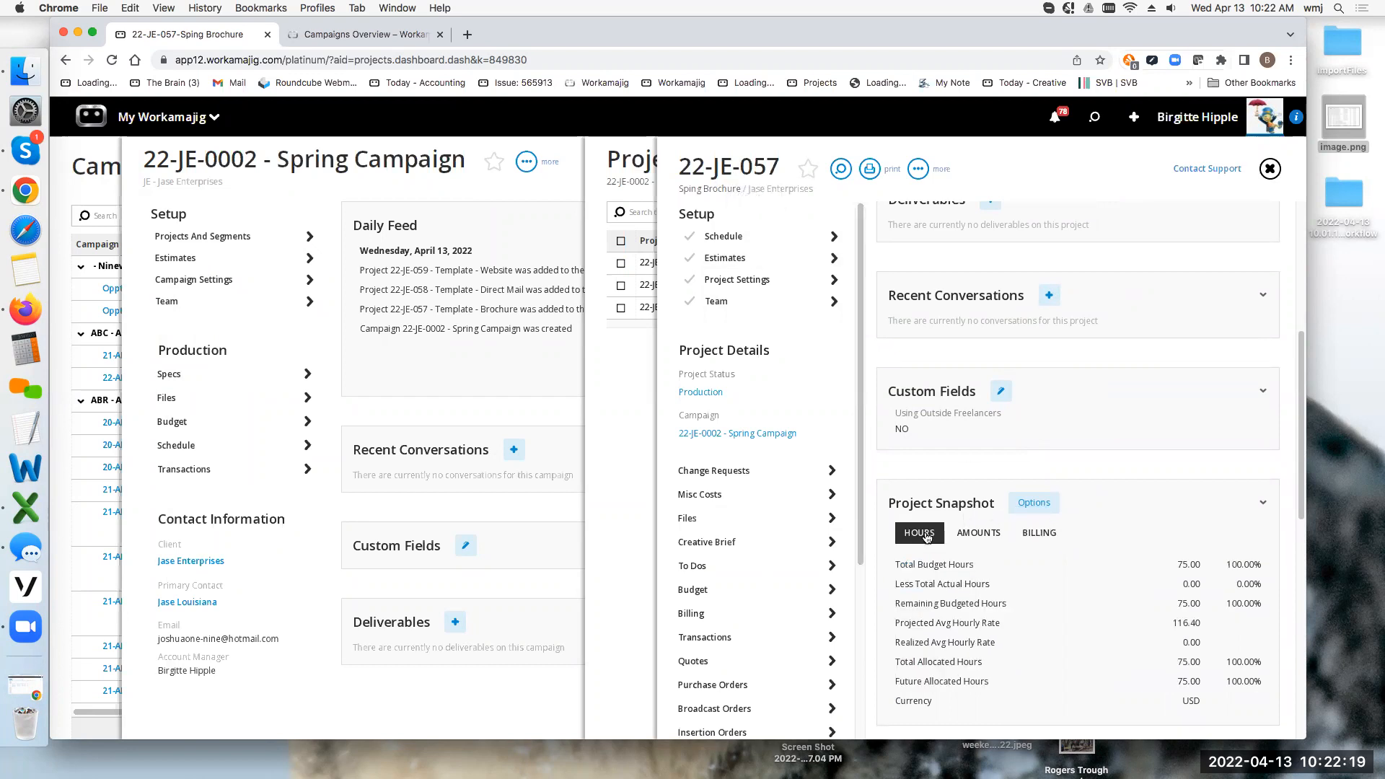
{"action": "left_click_drag", "start_coordinate": [1192, 582], "coordinate": [1201, 587]}
{"action": "left_click", "coordinate": [1200, 586]}
{"action": "left_click", "coordinate": [994, 539]}
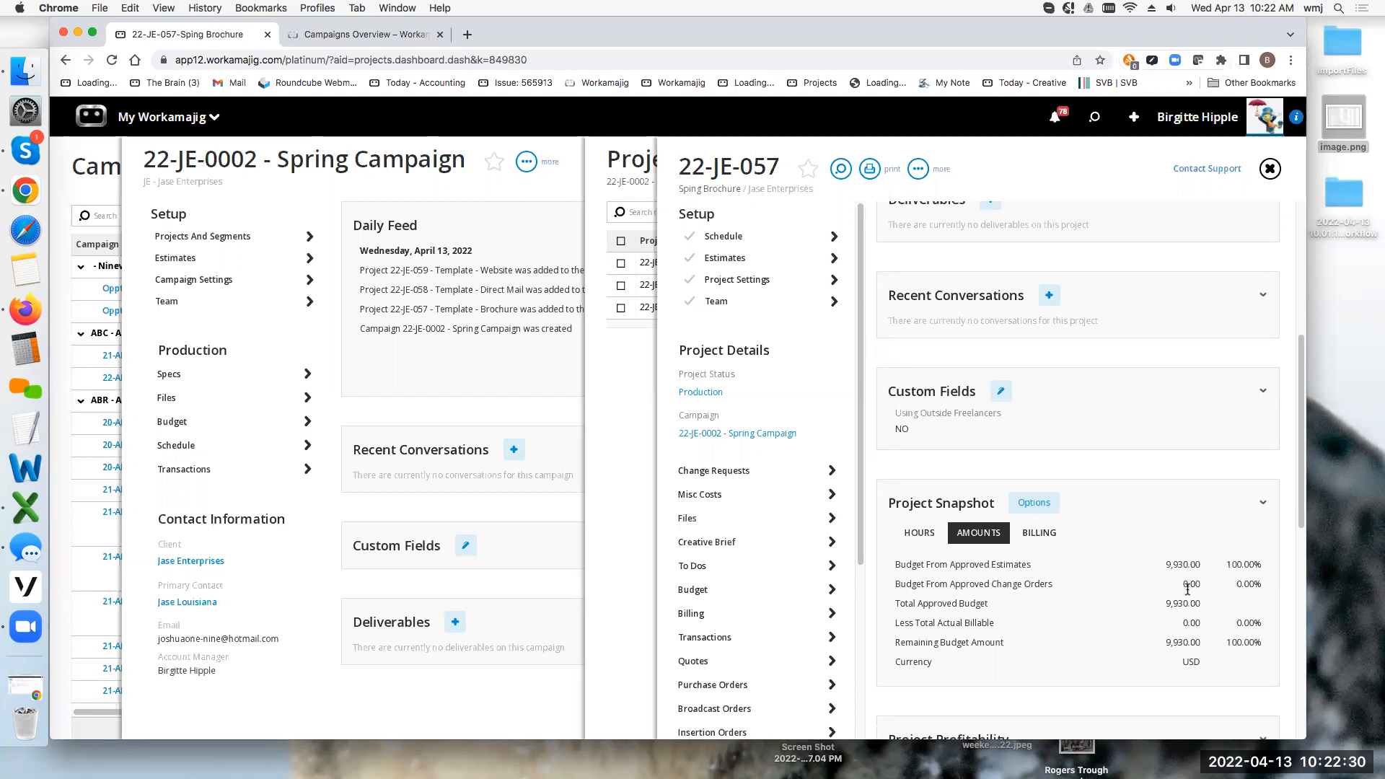
{"action": "left_click", "coordinate": [1040, 534]}
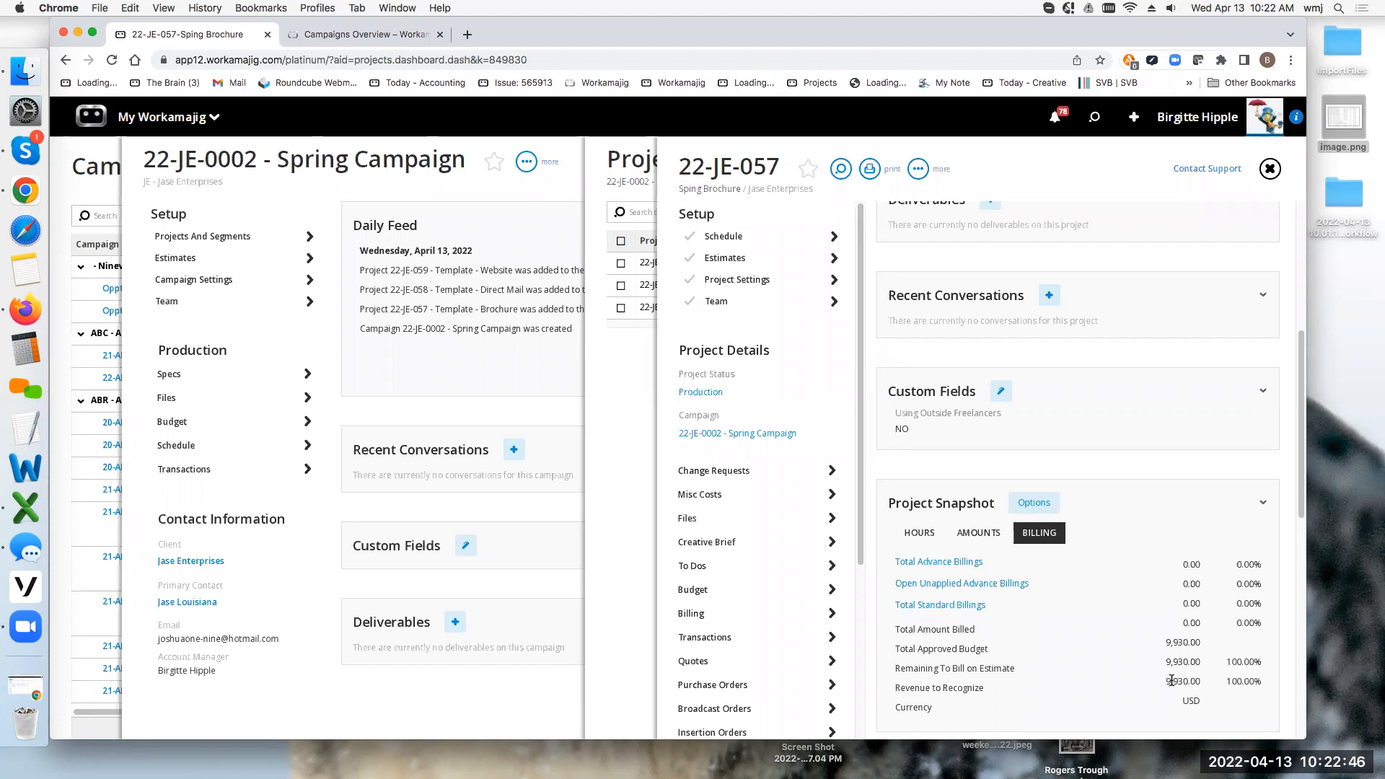
{"action": "left_click", "coordinate": [621, 148]}
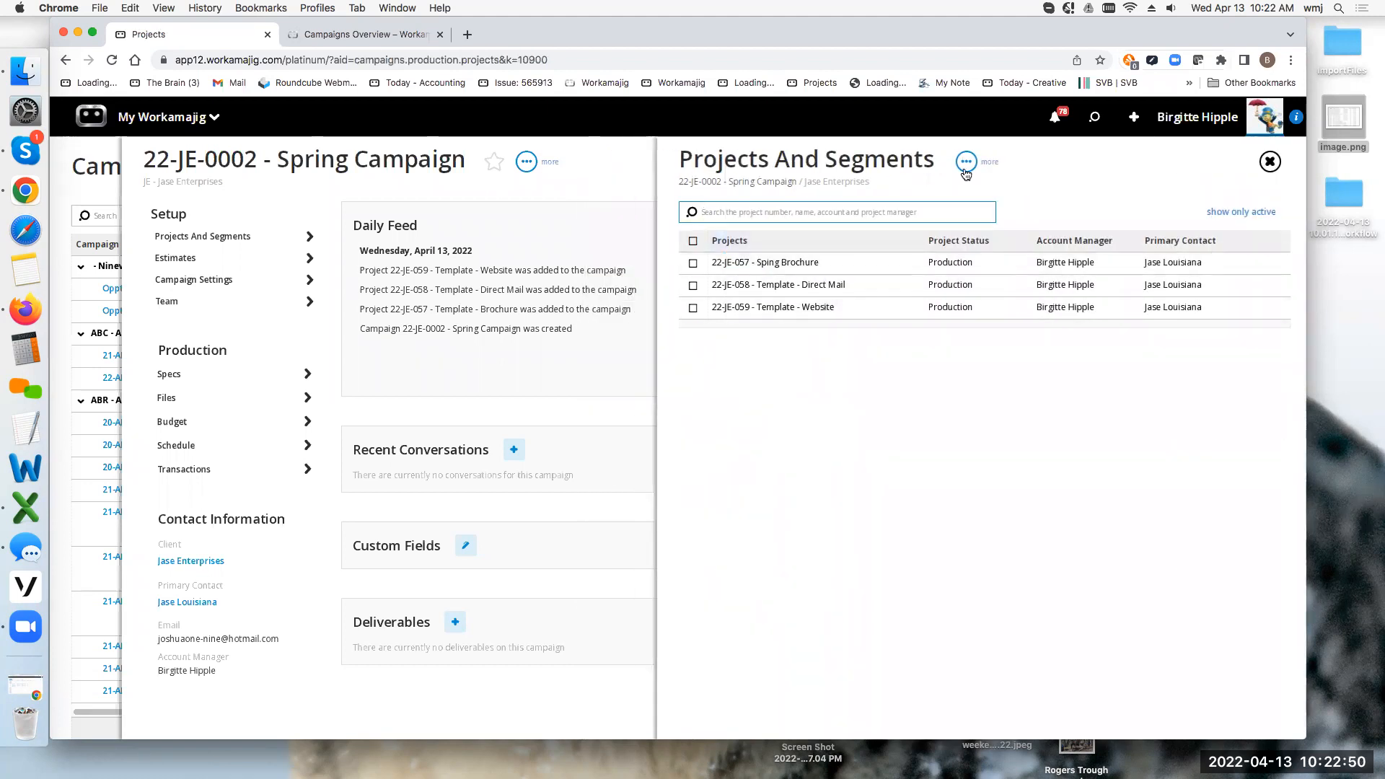
Add a segment named Print to the Spring Campaign with the T-Reprint - Template - Reprint template, and save it.
{"action": "left_click", "coordinate": [966, 161]}
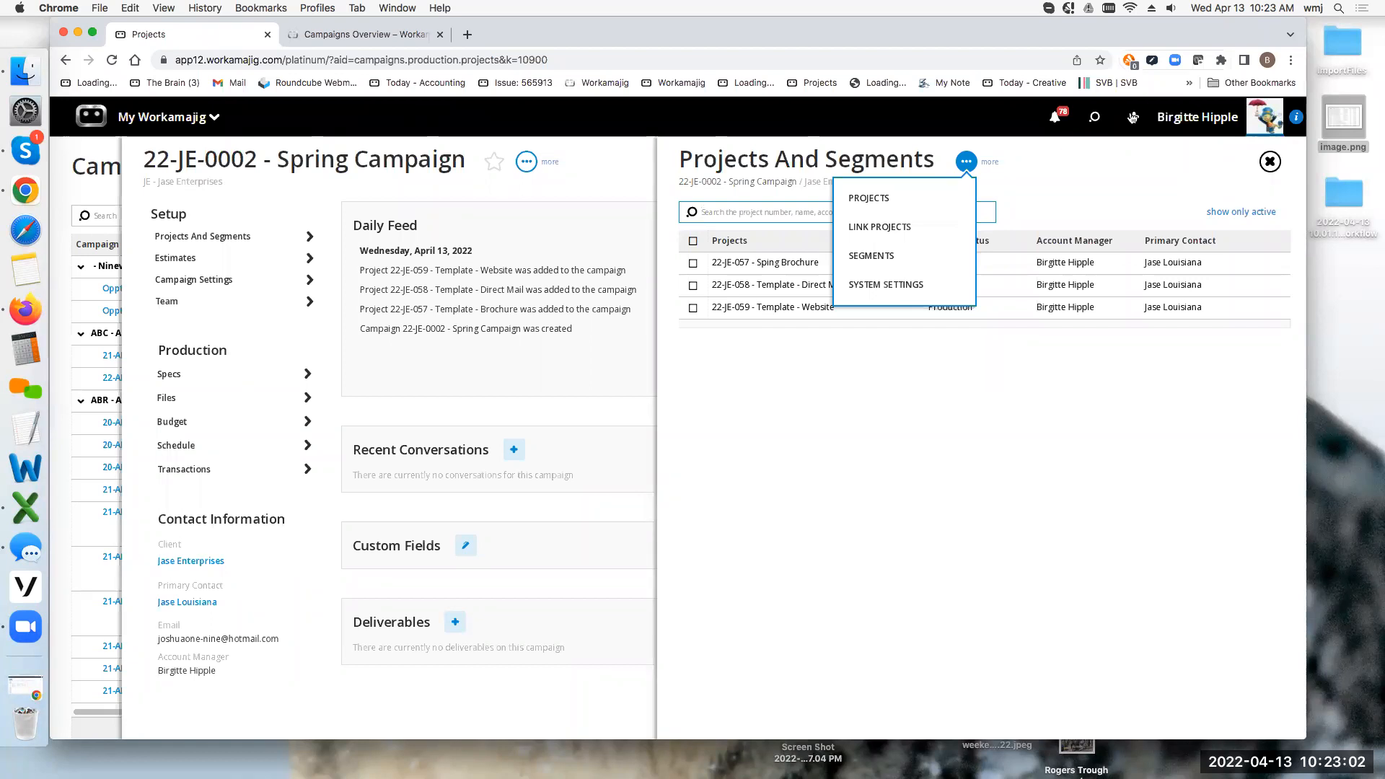
{"action": "left_click", "coordinate": [1025, 166]}
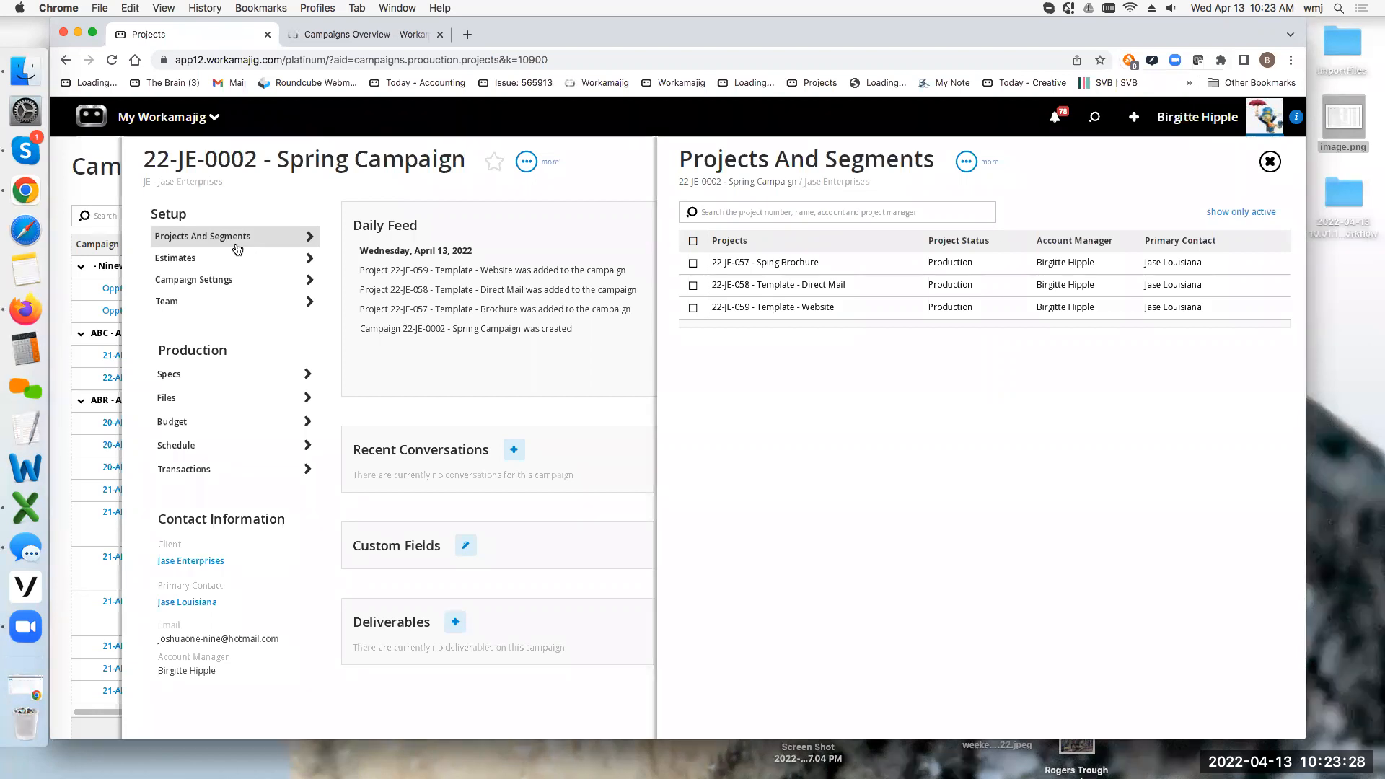
{"action": "left_click", "coordinate": [965, 164]}
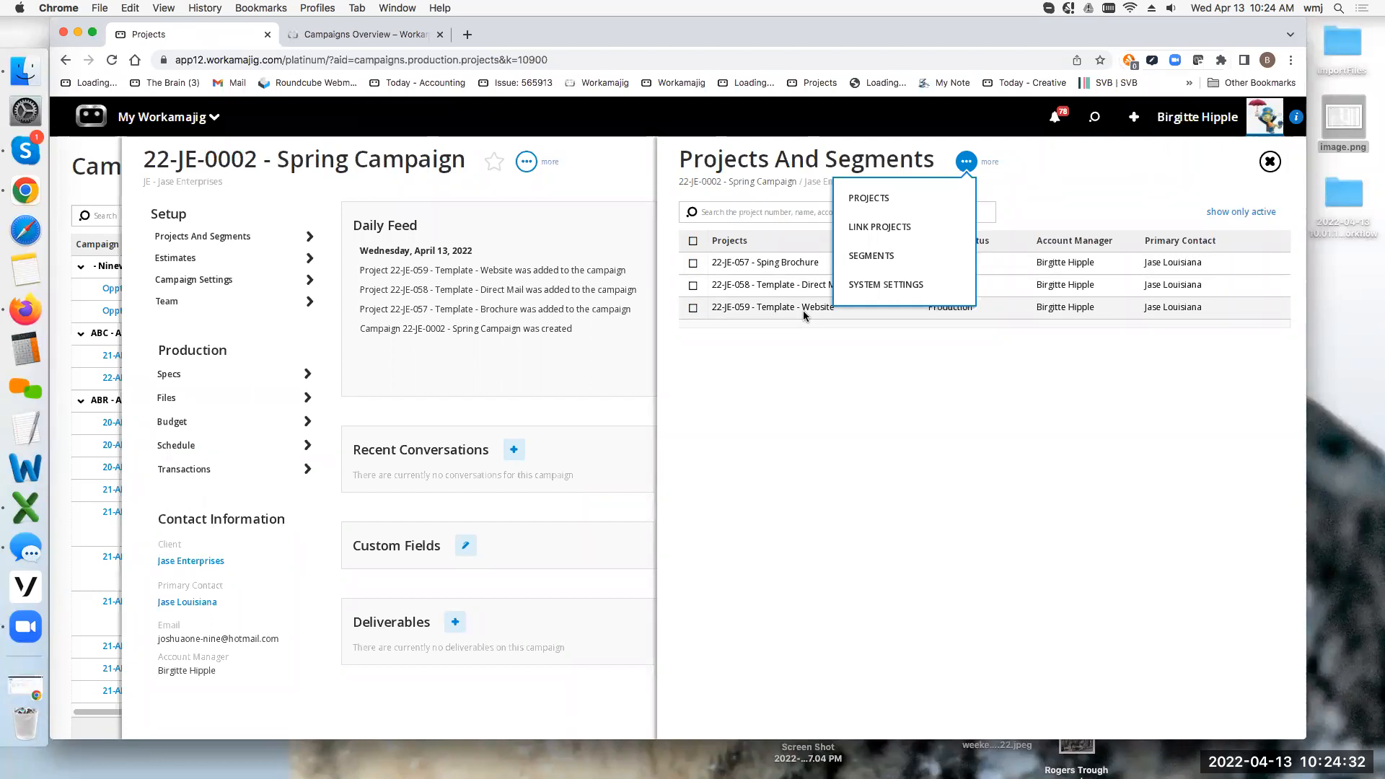
{"action": "left_click", "coordinate": [867, 258]}
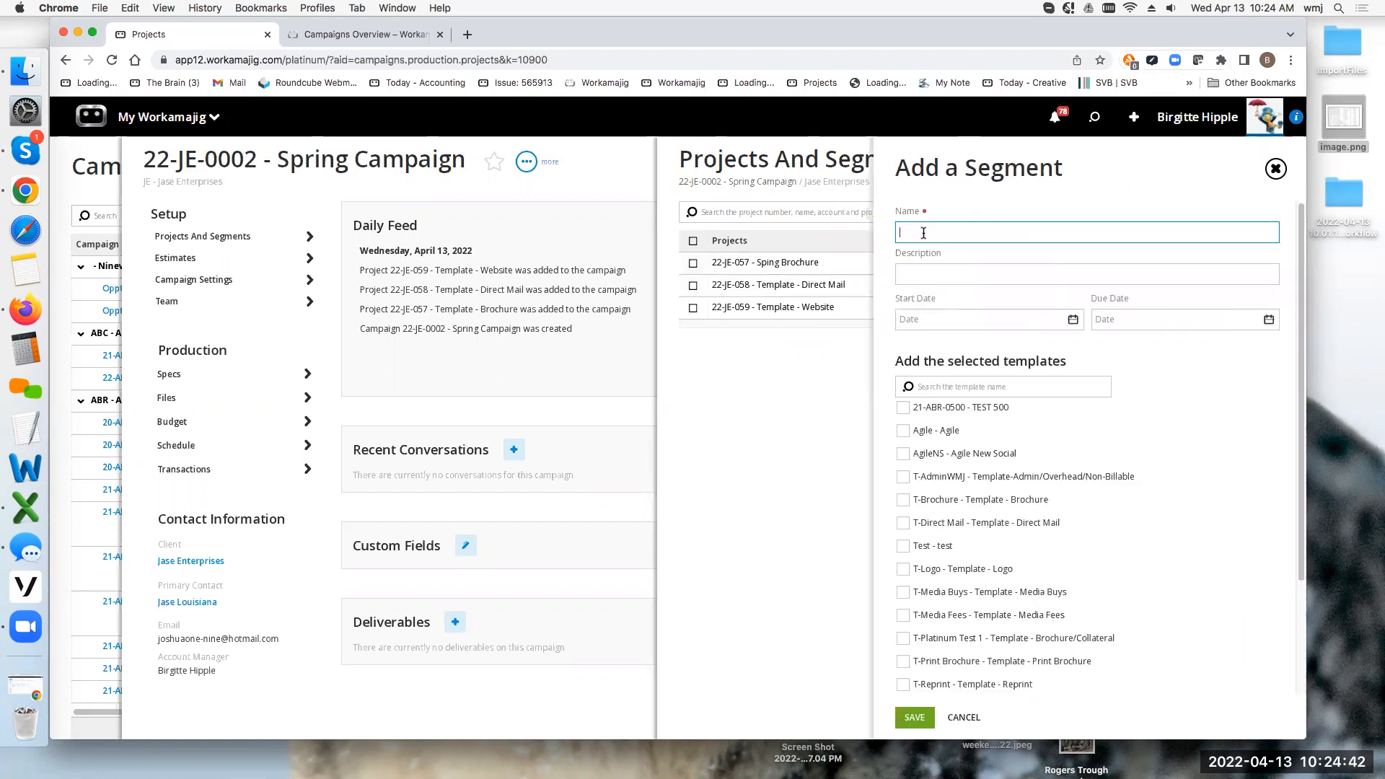
{"action": "type", "text": "Print"}
{"action": "left_click", "coordinate": [902, 638]}
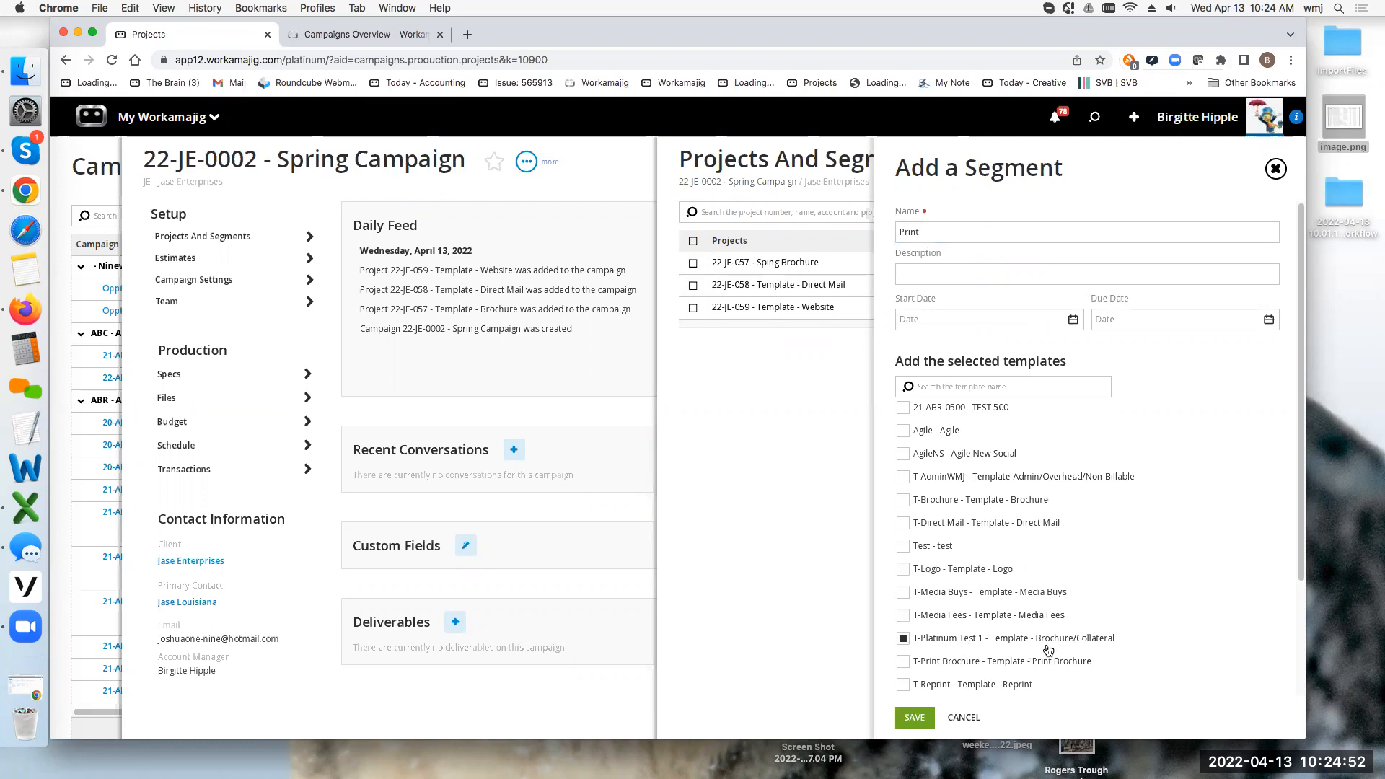
{"action": "left_click", "coordinate": [903, 638]}
{"action": "left_click", "coordinate": [902, 684]}
{"action": "left_click", "coordinate": [914, 718]}
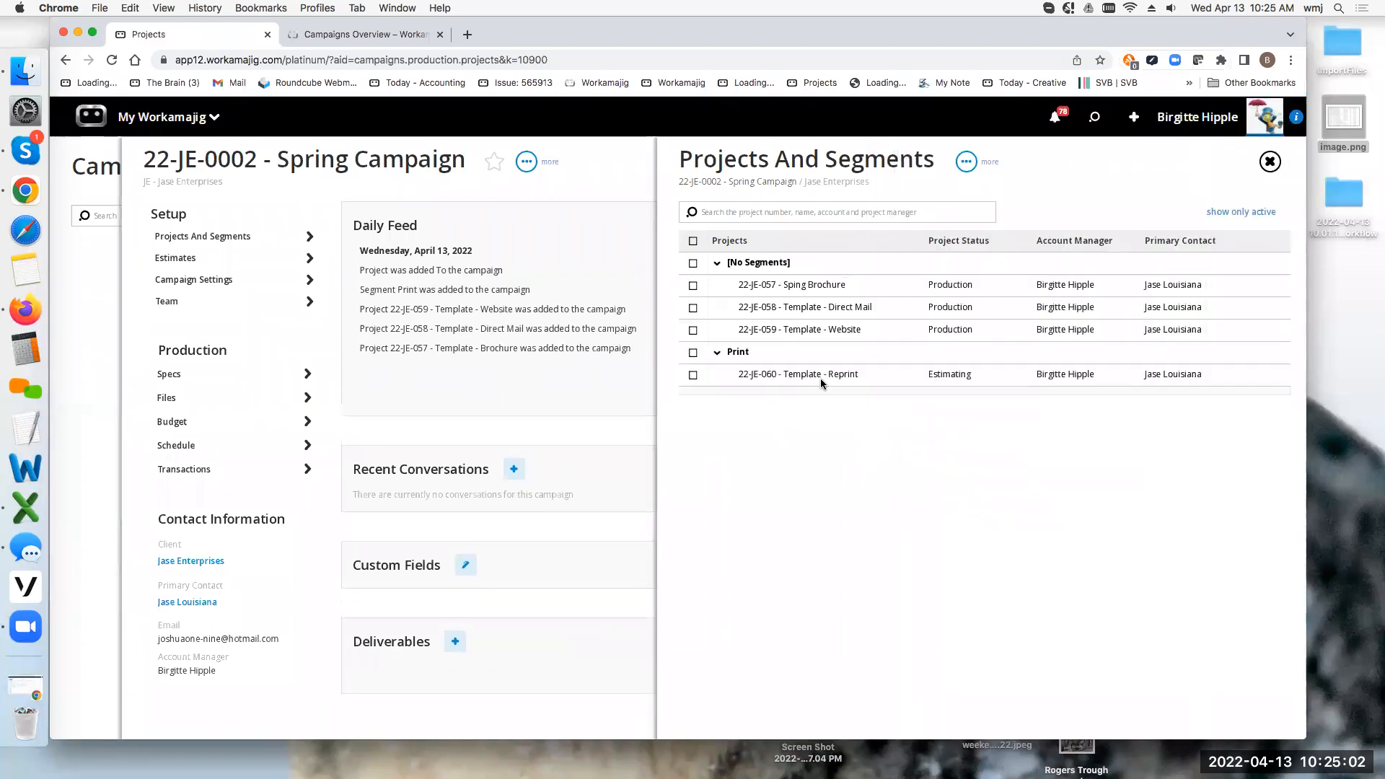
Open the settings of the Template - Reprint project to check its campaign segment assignment.
{"action": "left_click", "coordinate": [798, 374]}
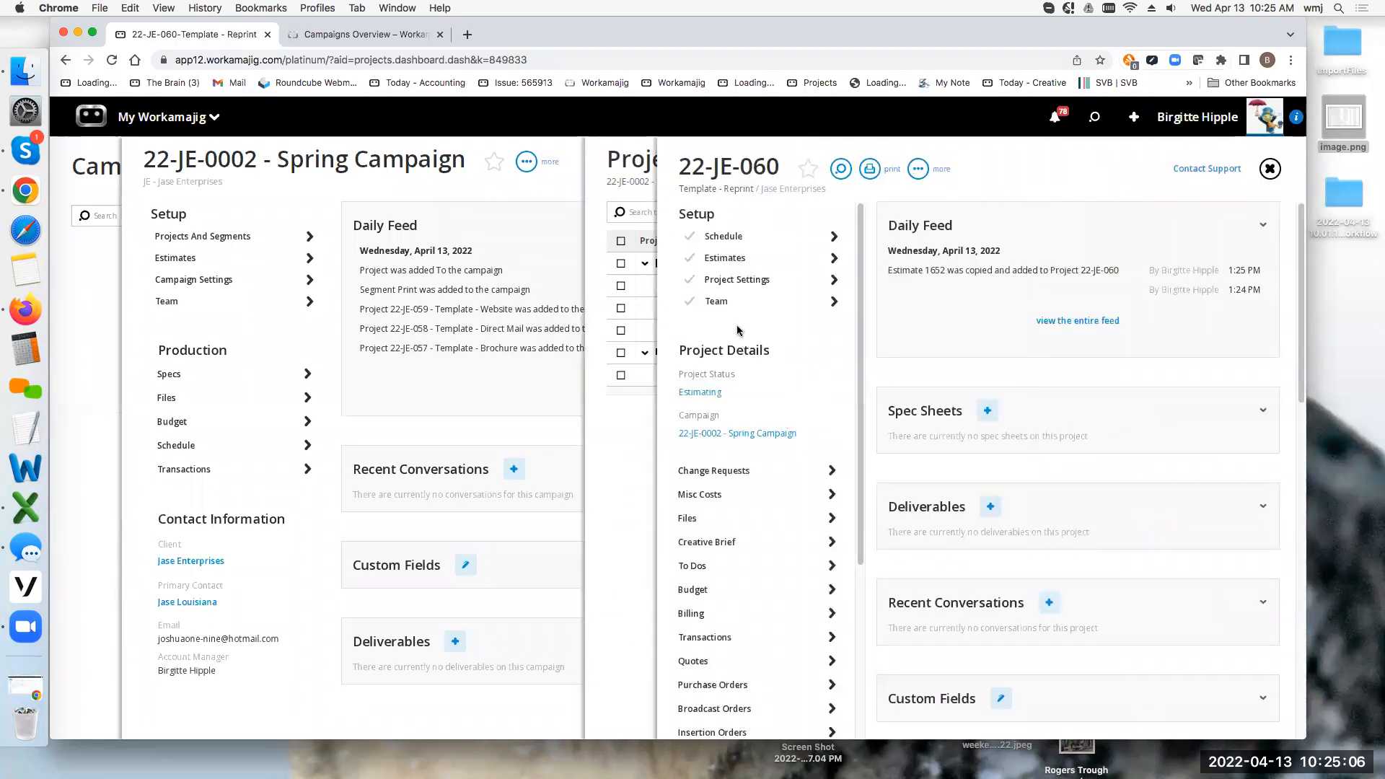
{"action": "left_click", "coordinate": [738, 281]}
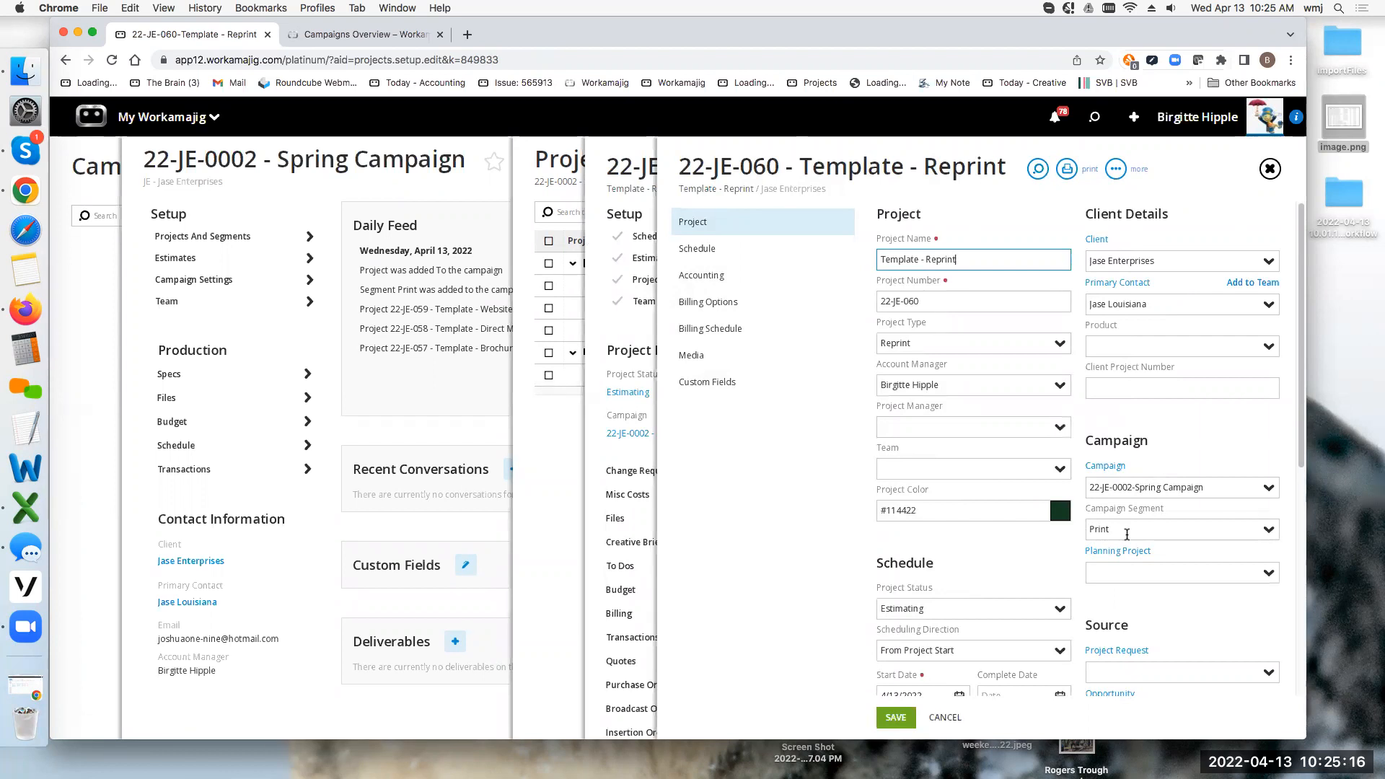
Check the campaign segment choices in the Template - Reprint project's settings and return to its dashboard.
{"action": "left_click", "coordinate": [1155, 533]}
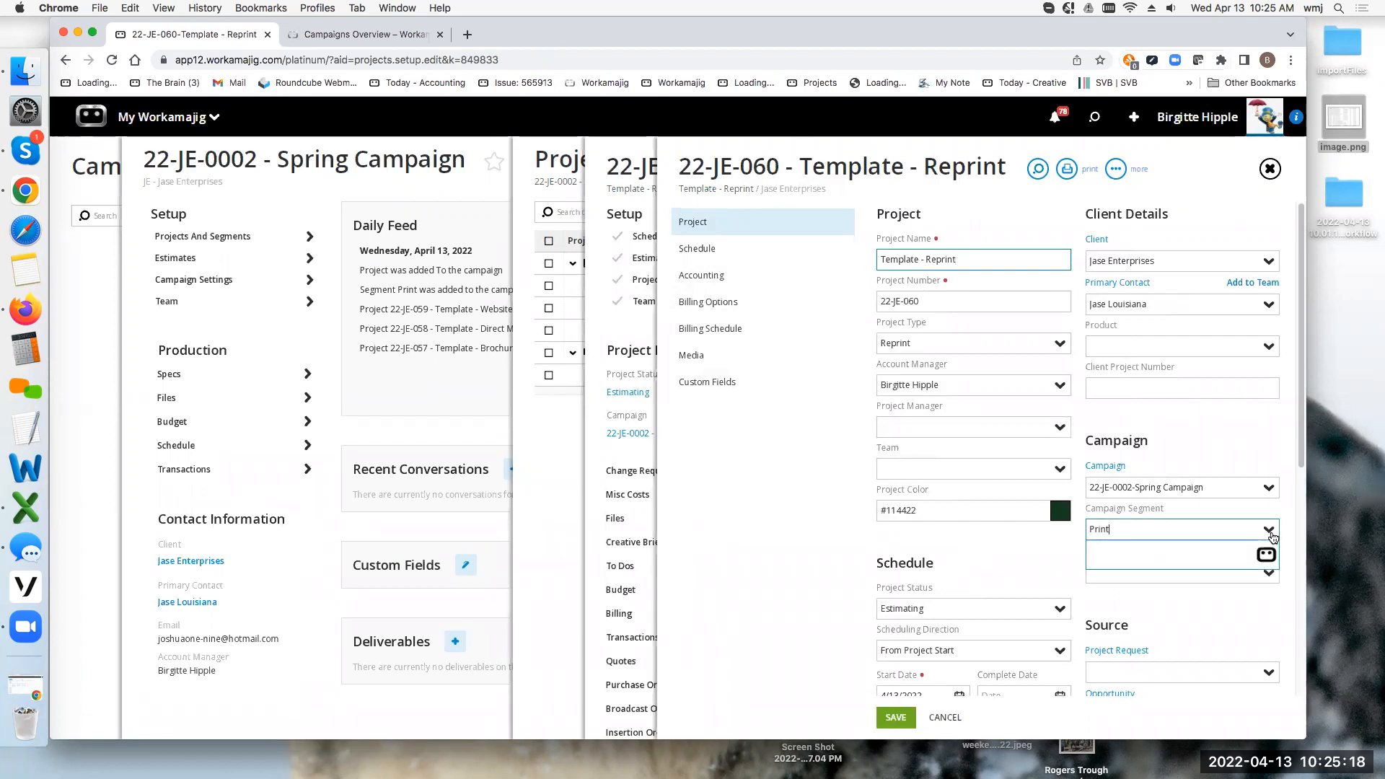
{"action": "left_click", "coordinate": [1194, 195]}
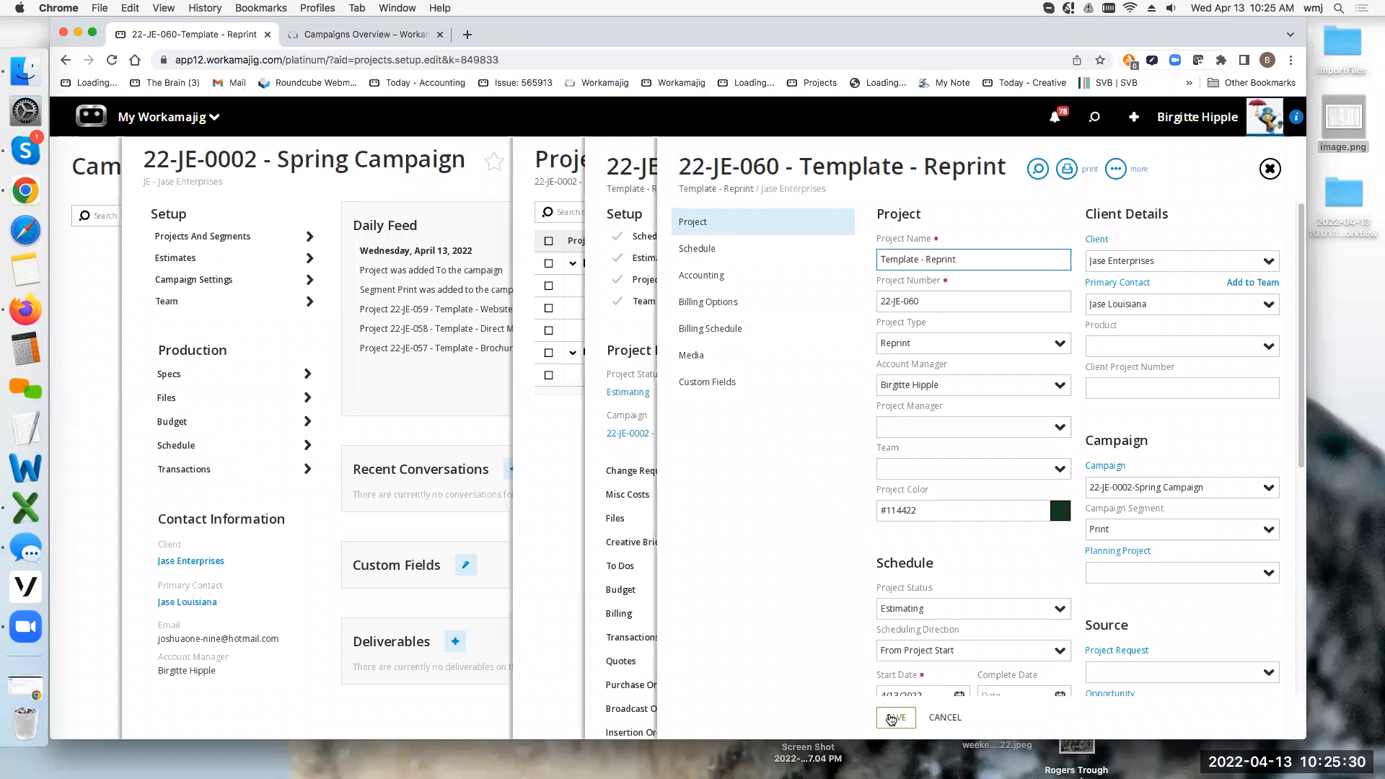
{"action": "left_click", "coordinate": [1271, 169]}
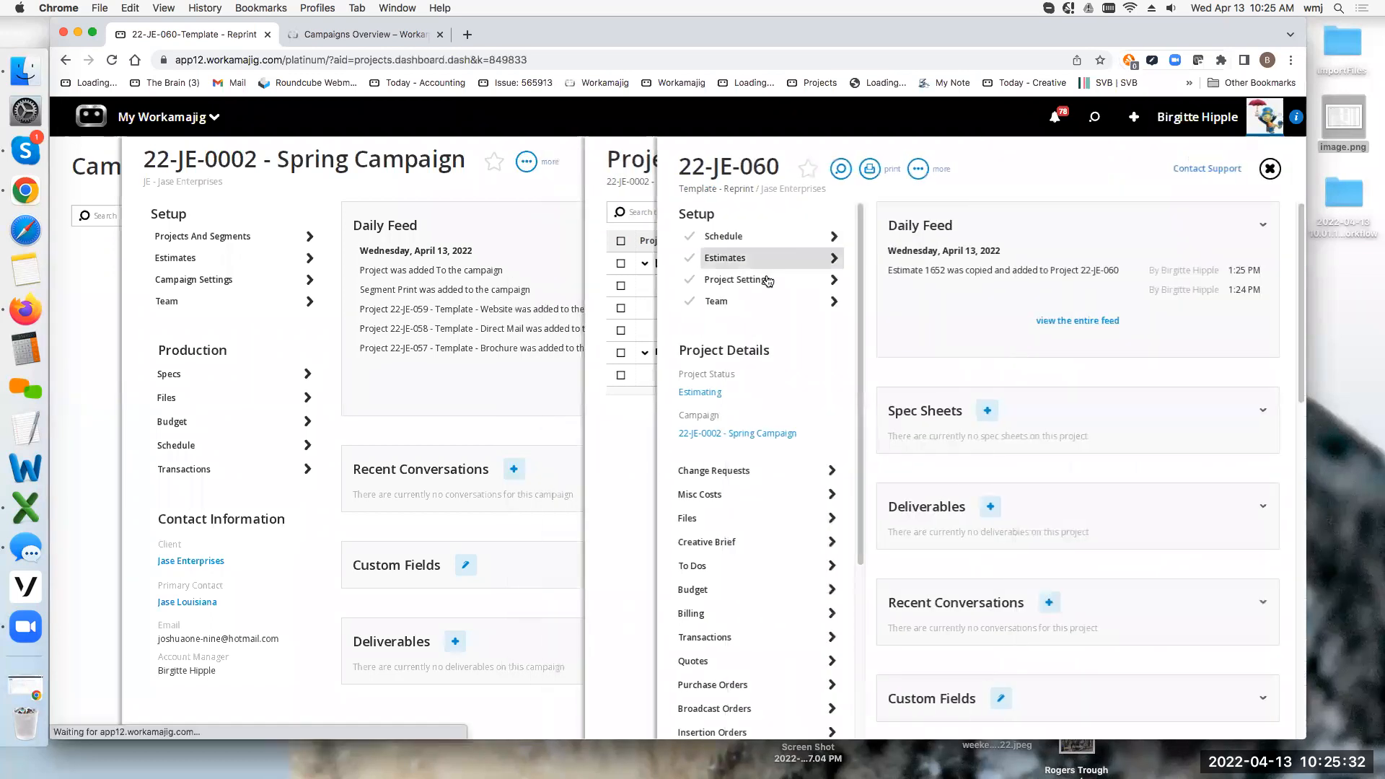
Add a PROD-Printing-Printing expense with a net of 1000.00 to the Template - Reprint project's Test Template Direct Mail estimate, and save it.
{"action": "left_click", "coordinate": [735, 260]}
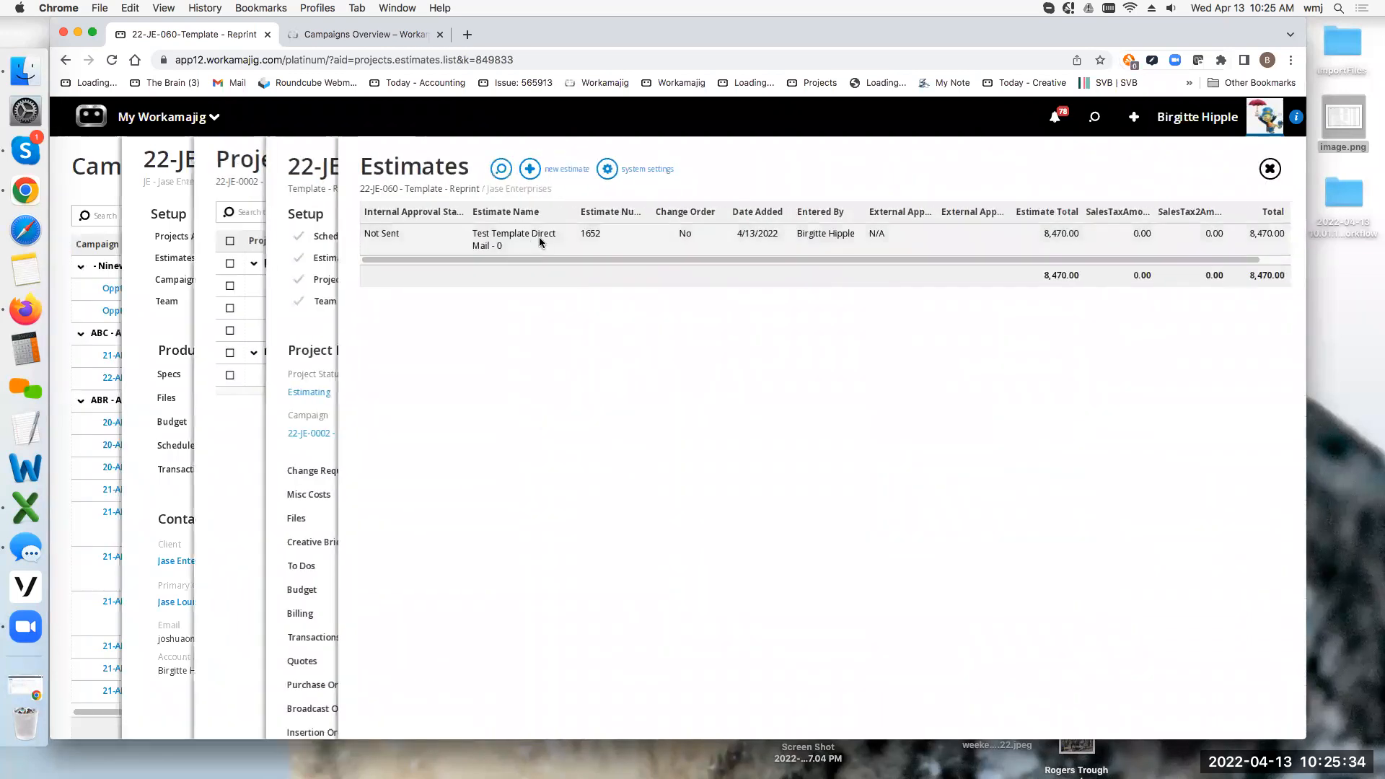
{"action": "left_click", "coordinate": [540, 240]}
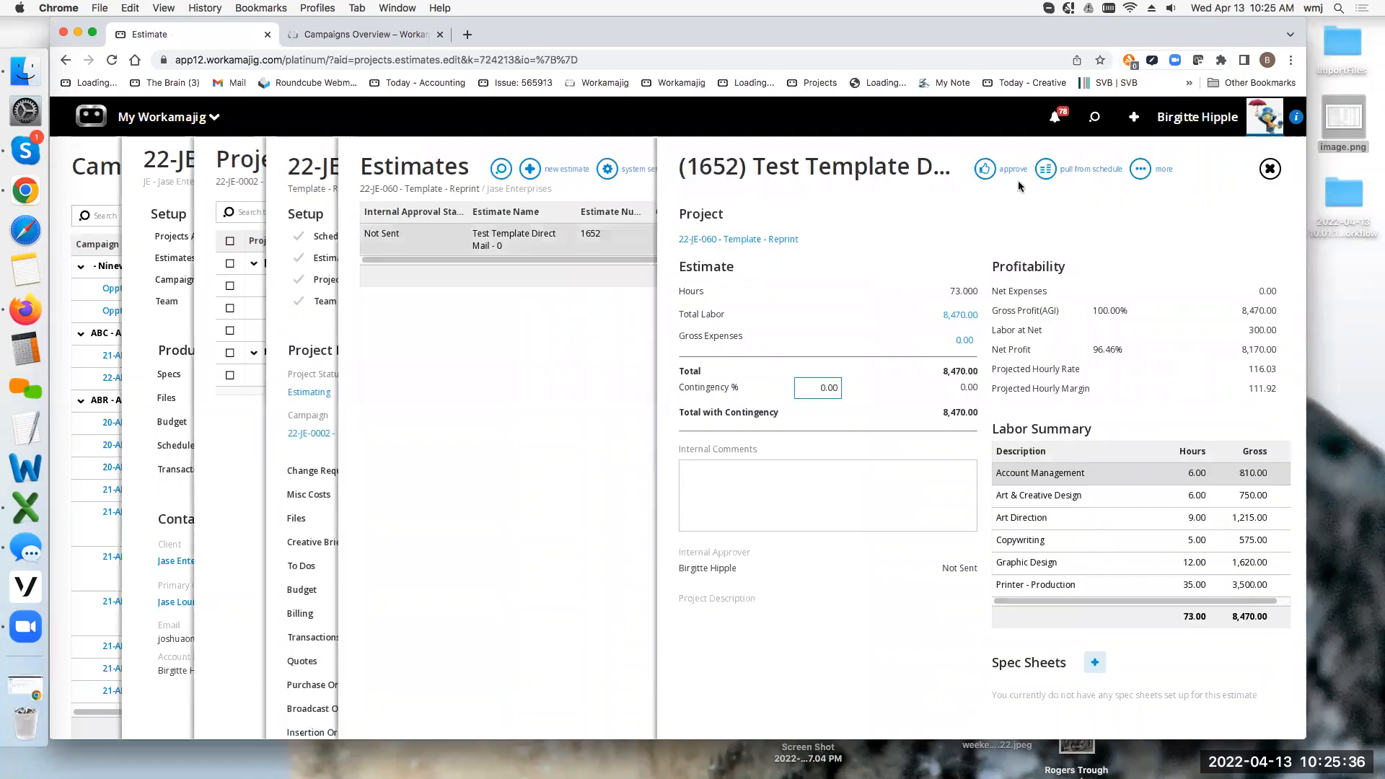
{"action": "left_click", "coordinate": [964, 340]}
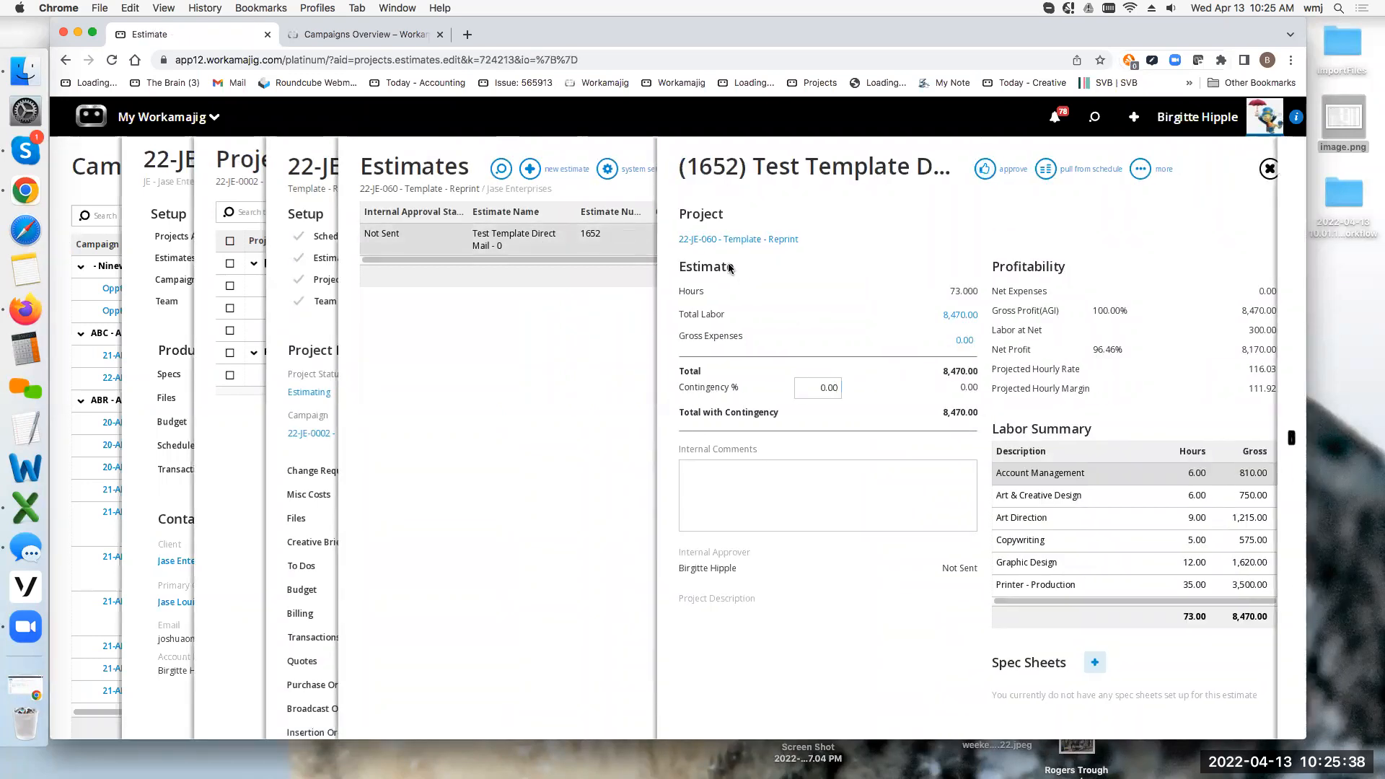
{"action": "left_click", "coordinate": [229, 240]}
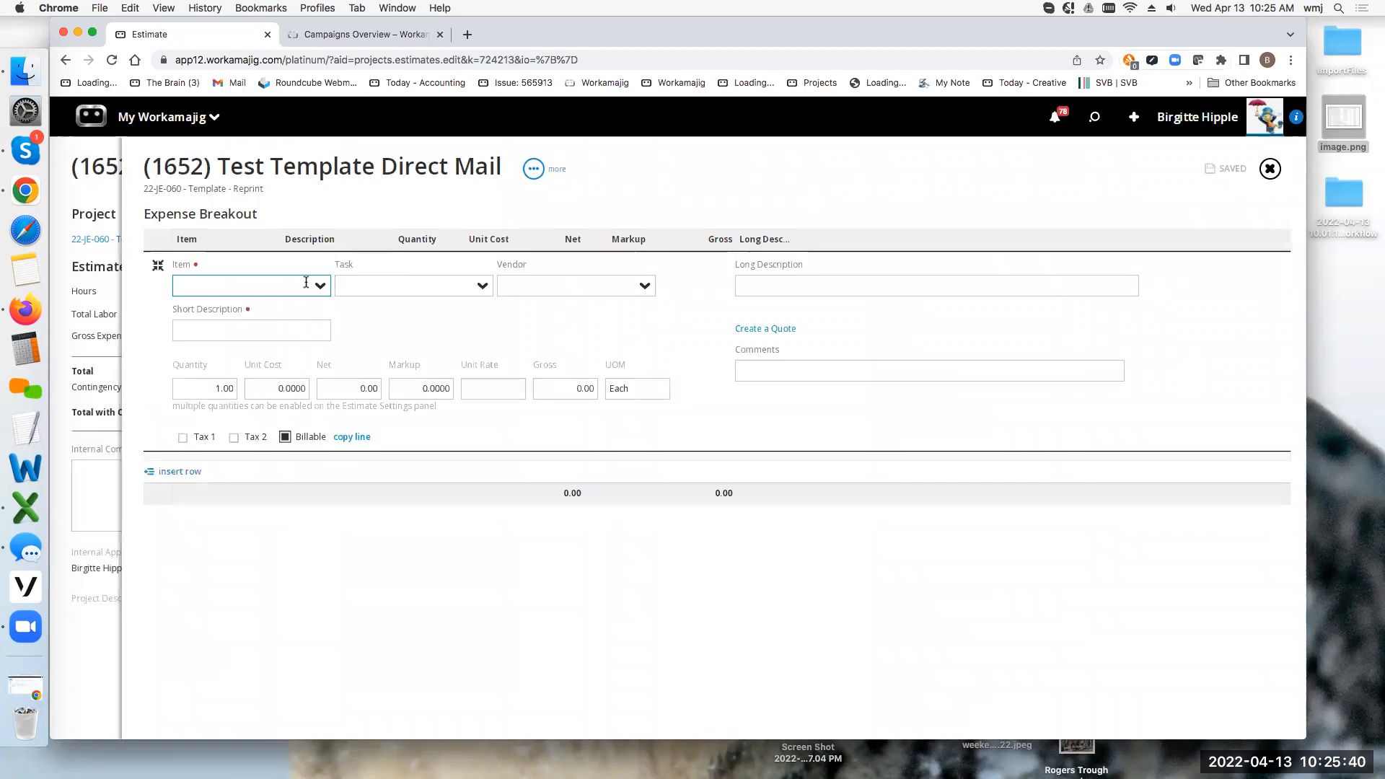
{"action": "type", "text": "printing"}
{"action": "left_click", "coordinate": [246, 341]}
{"action": "left_click", "coordinate": [355, 389]}
{"action": "type", "text": "100"}
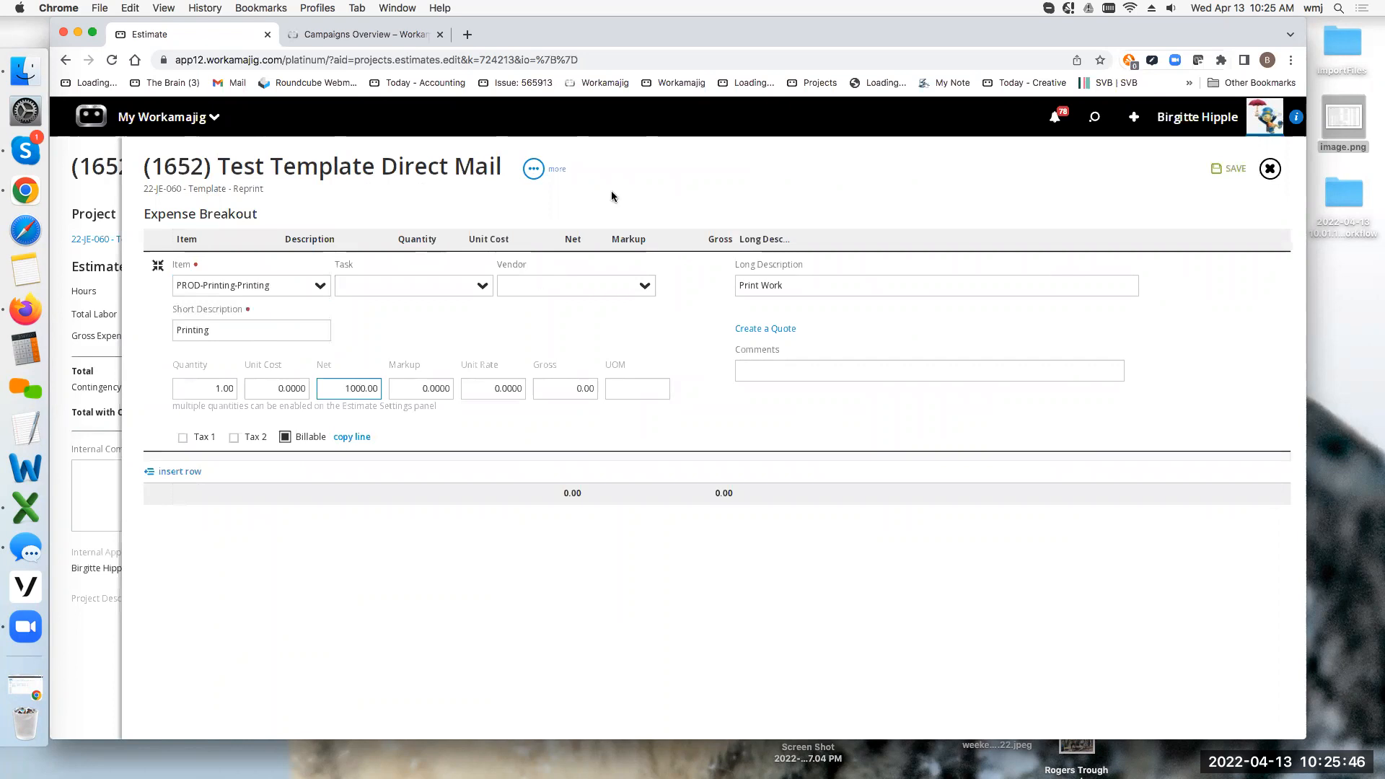
{"action": "left_click", "coordinate": [1228, 166]}
{"action": "left_click", "coordinate": [1270, 169]}
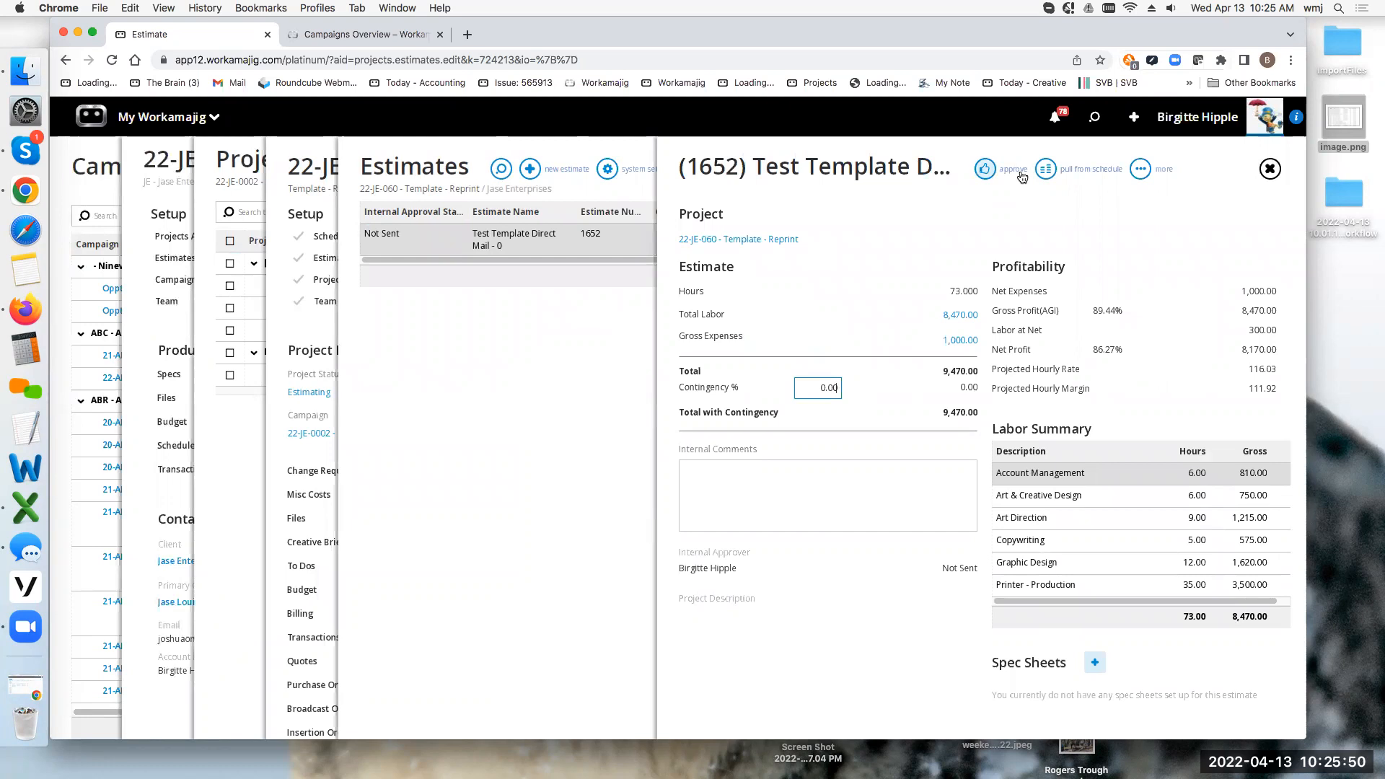
Approve the Test Template Direct Mail estimate internally without comments and return to the Template - Reprint project's dashboard.
{"action": "left_click", "coordinate": [1020, 172]}
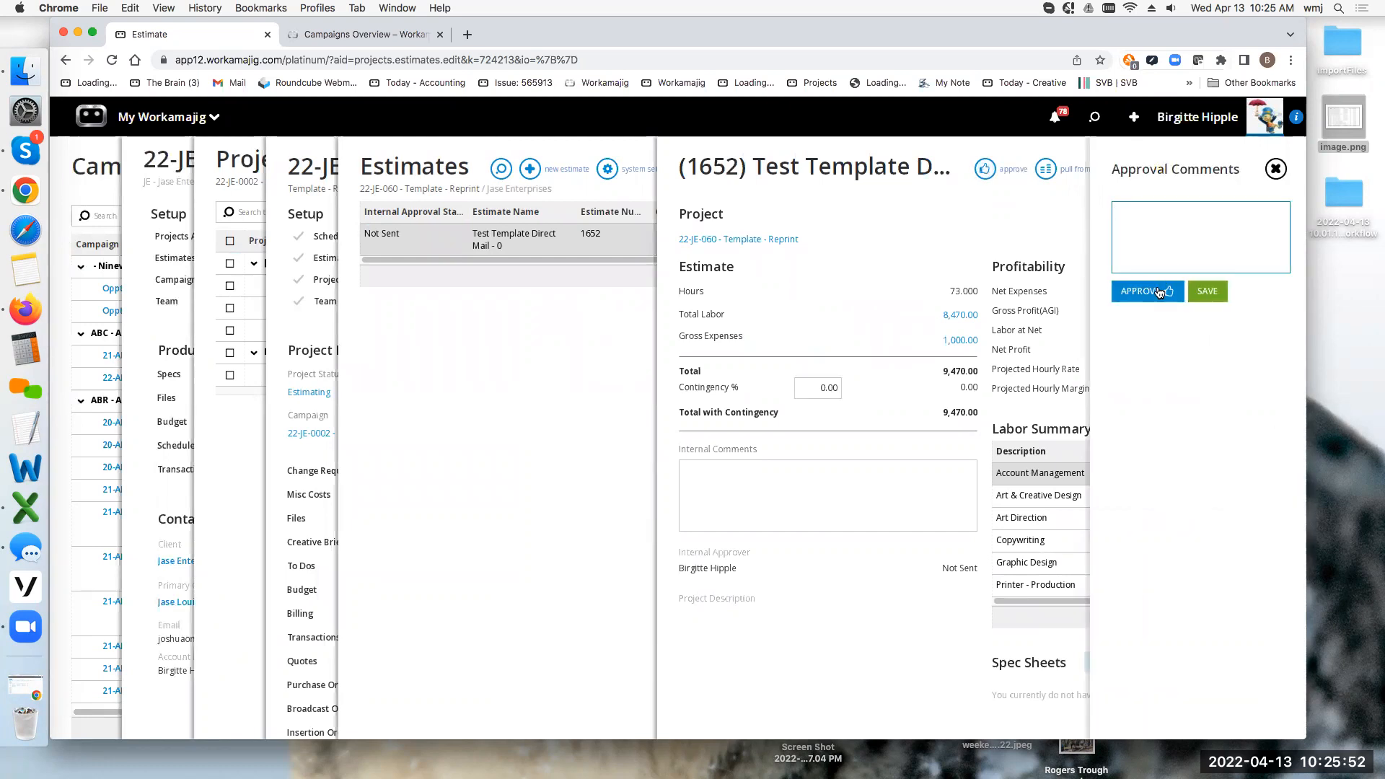
{"action": "left_click", "coordinate": [1156, 290]}
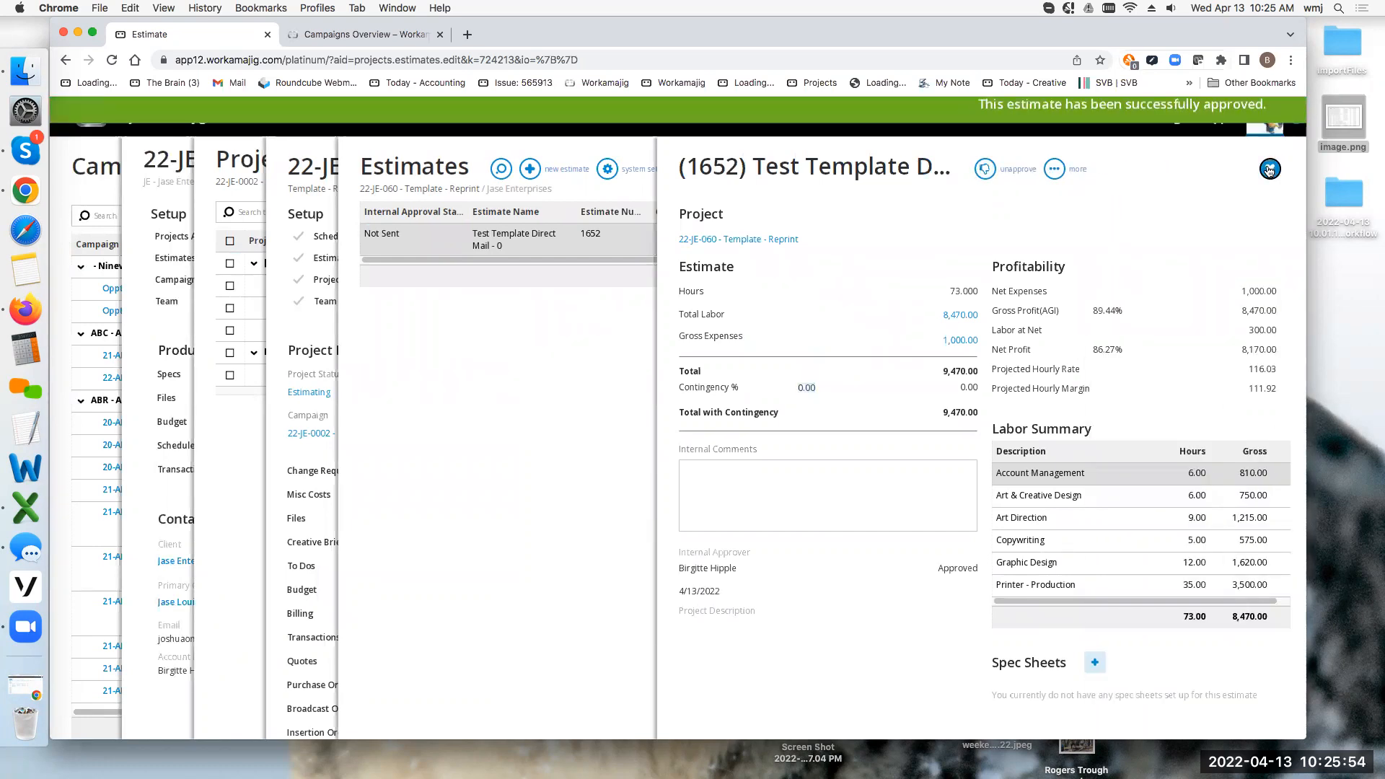
{"action": "left_click", "coordinate": [1270, 169]}
{"action": "left_click", "coordinate": [1270, 169]}
Set the Template - Reprint project's status to Production and return to the campaign's project list.
{"action": "left_click", "coordinate": [700, 392]}
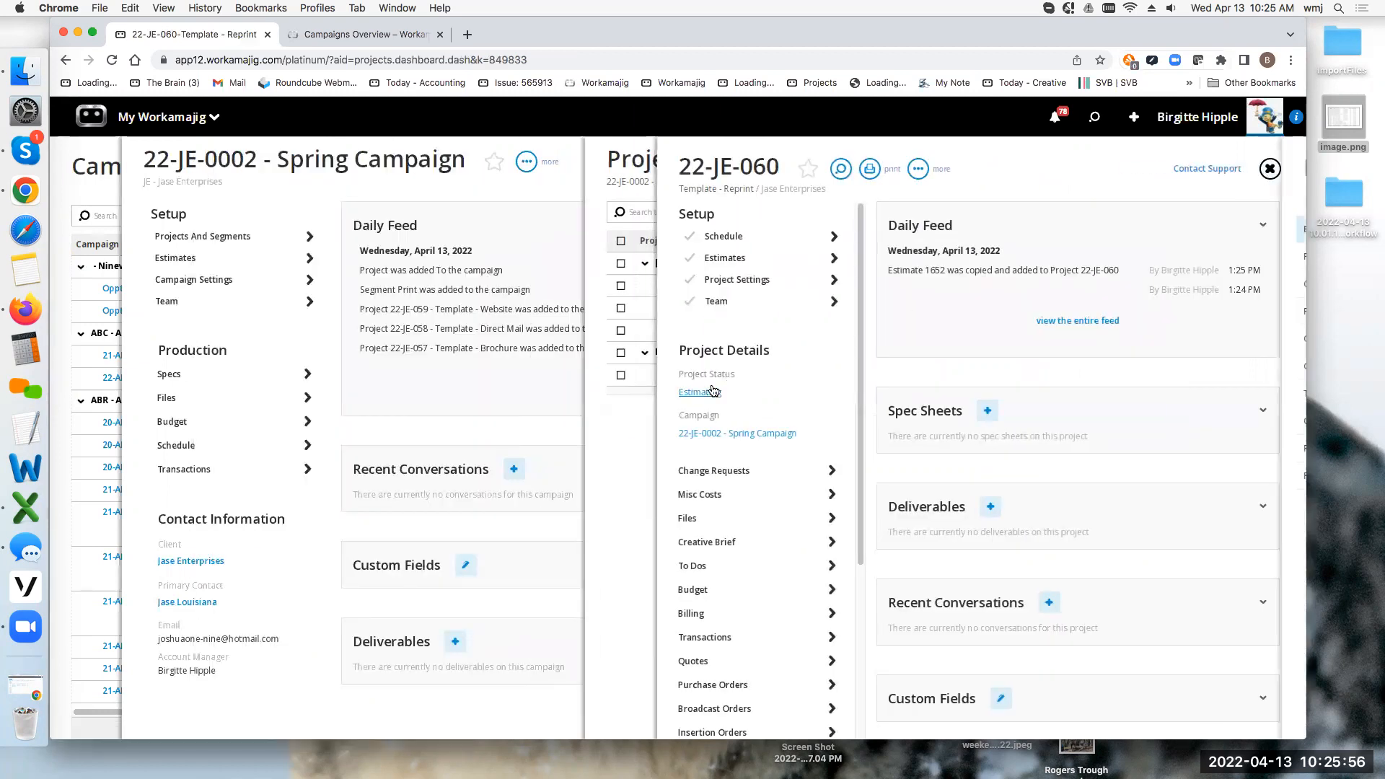
{"action": "left_click", "coordinate": [917, 256]}
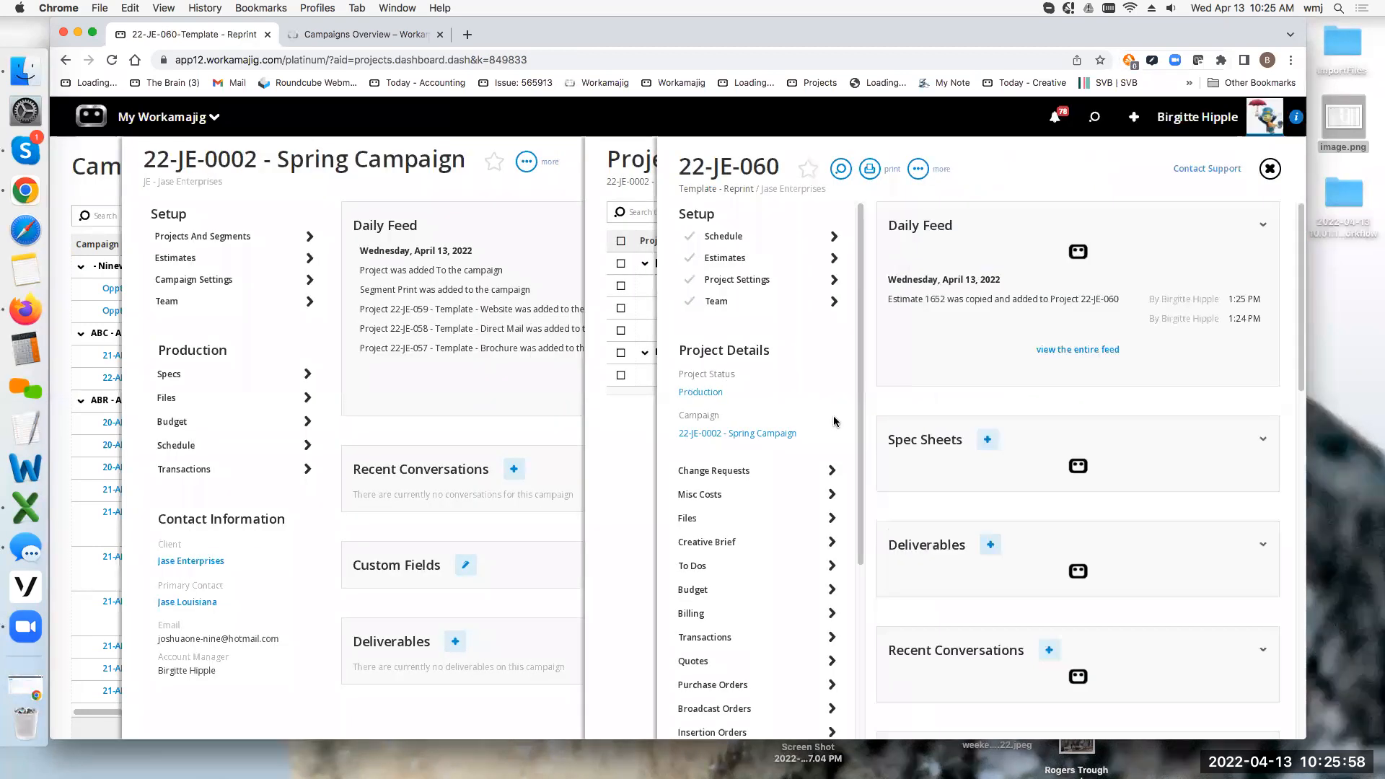
{"action": "left_click", "coordinate": [631, 452]}
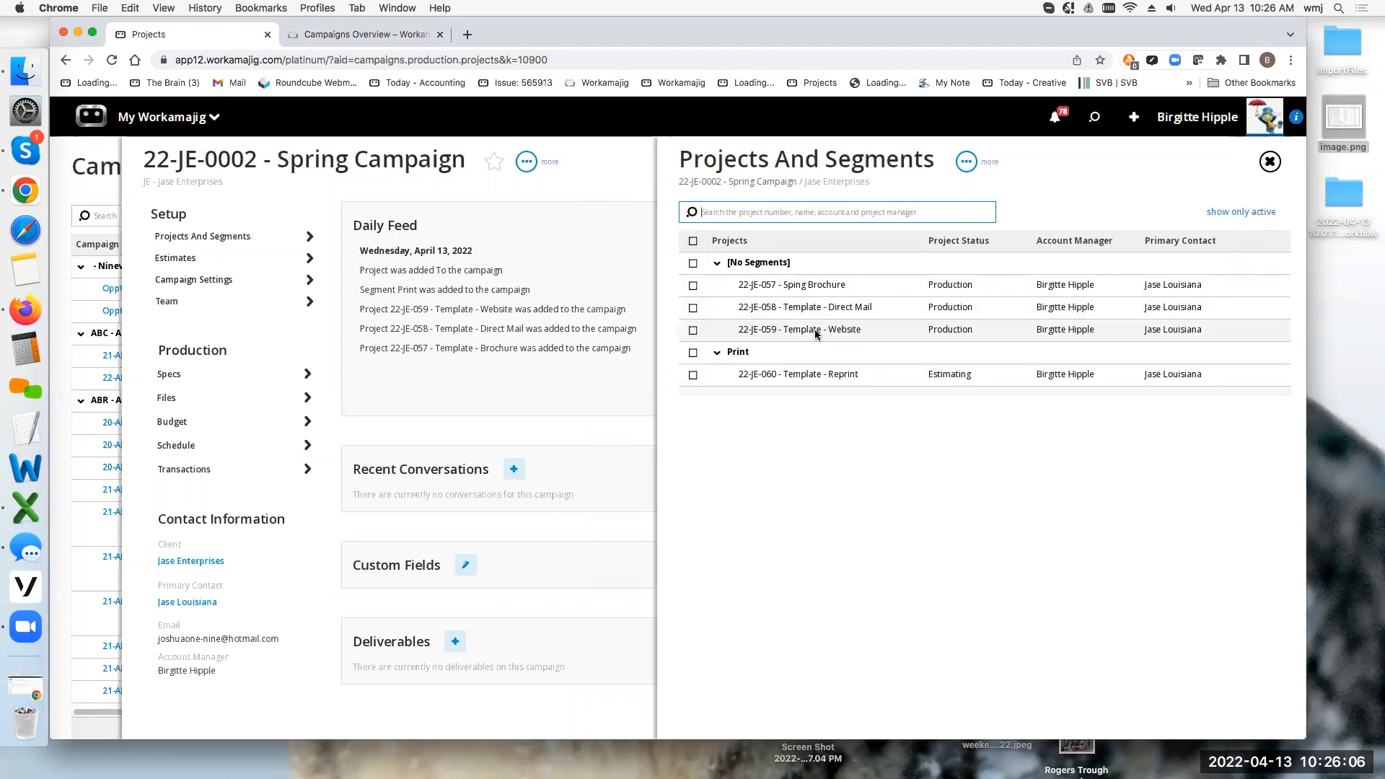
Move the Sping Brochure and Template - Direct Mail projects into the campaign's Print segment.
{"action": "left_click", "coordinate": [807, 290]}
{"action": "left_click_drag", "start_coordinate": [806, 289], "coordinate": [794, 386]}
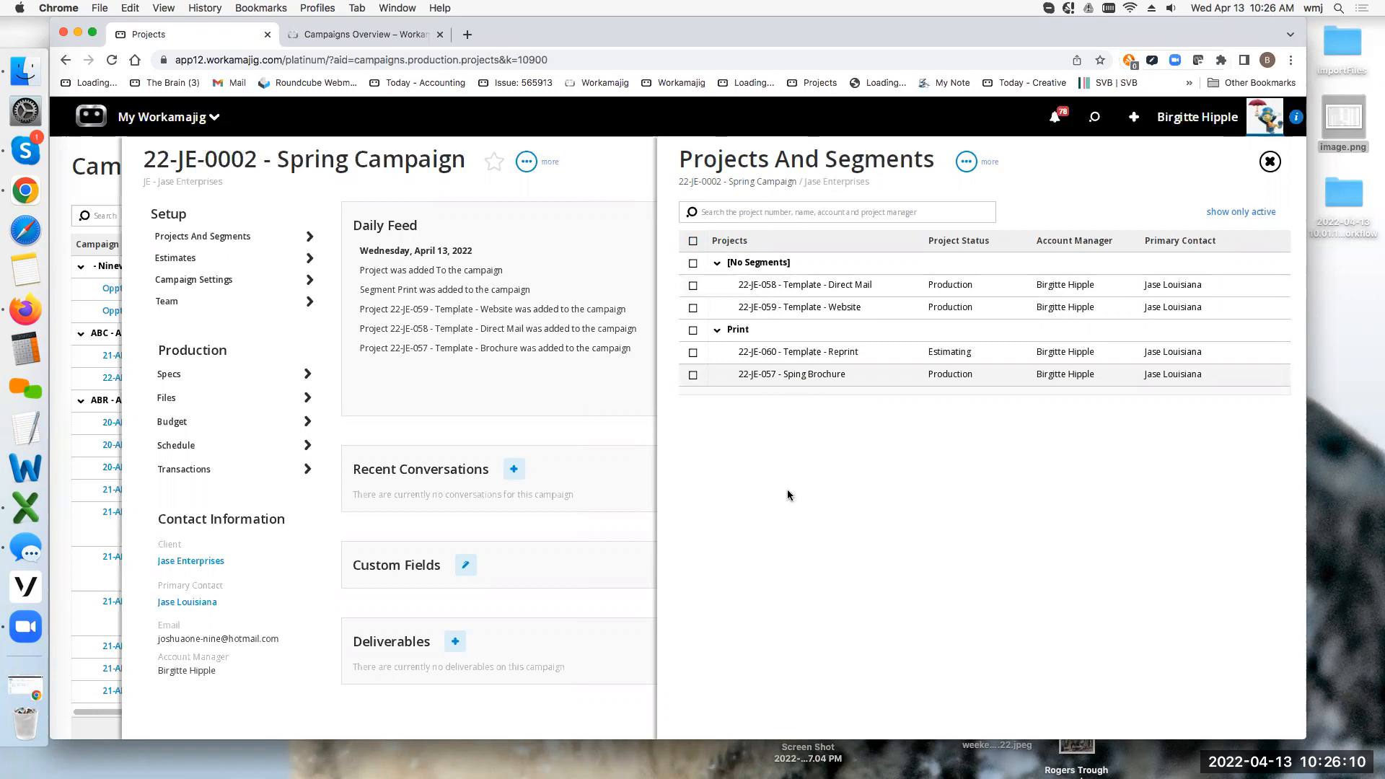
{"action": "left_click_drag", "start_coordinate": [823, 286], "coordinate": [814, 385]}
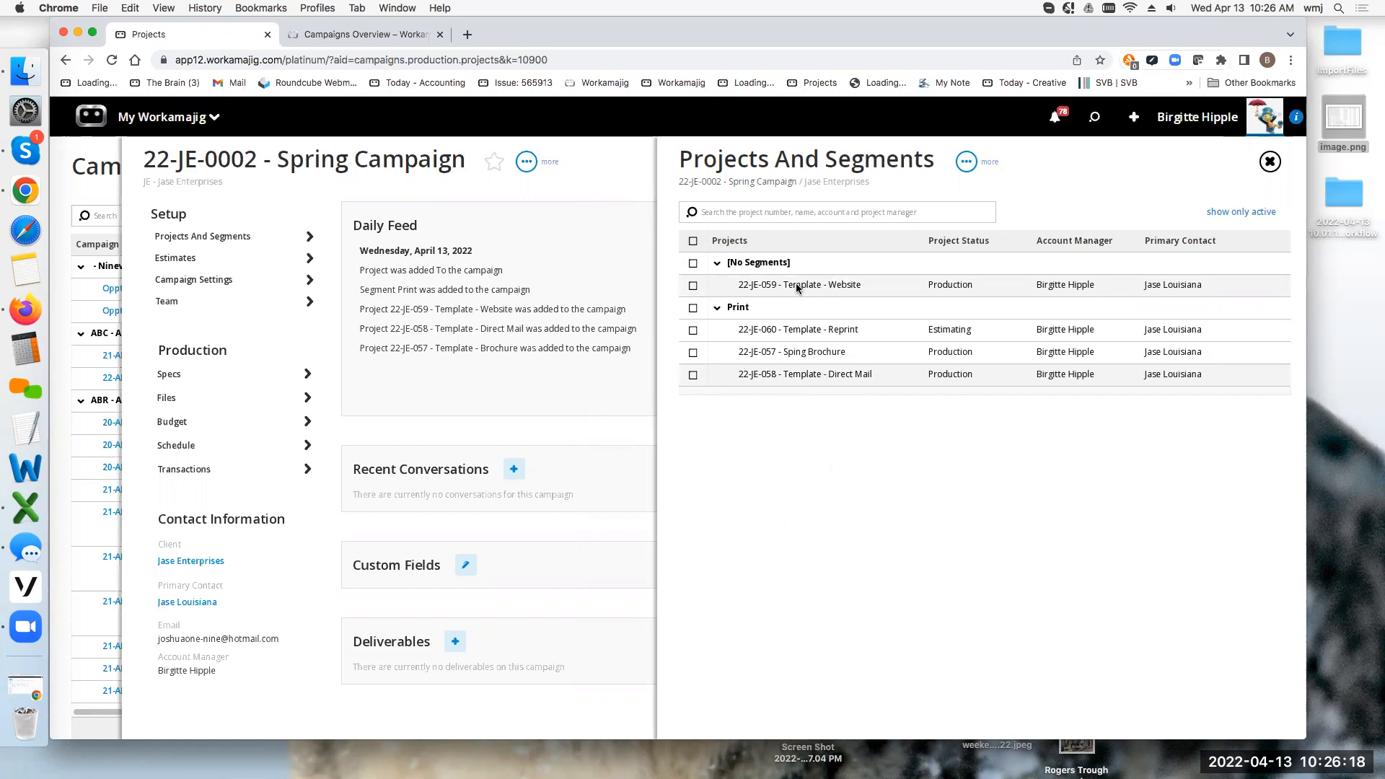
Add a segment named Website to the Spring Campaign without any templates, and save it.
{"action": "left_click", "coordinate": [970, 163]}
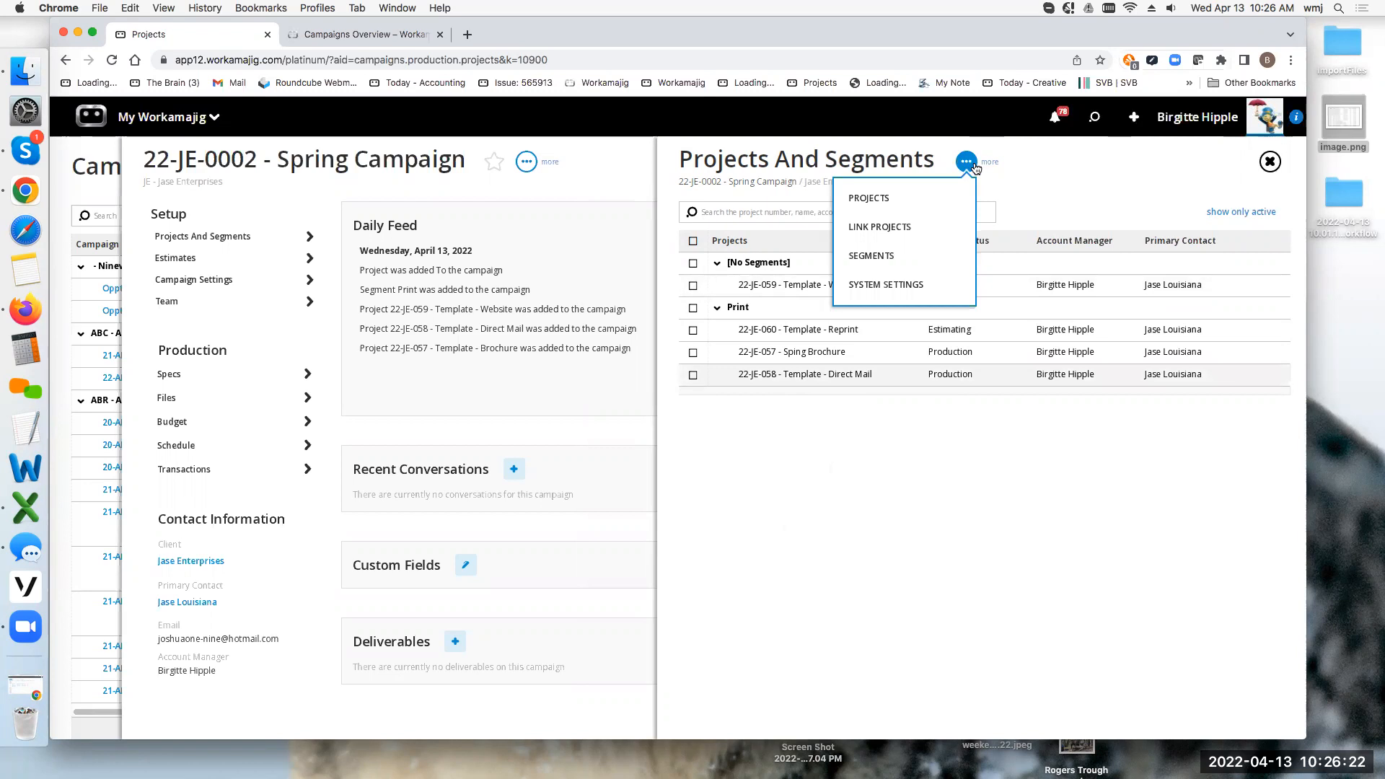
{"action": "left_click", "coordinate": [886, 258]}
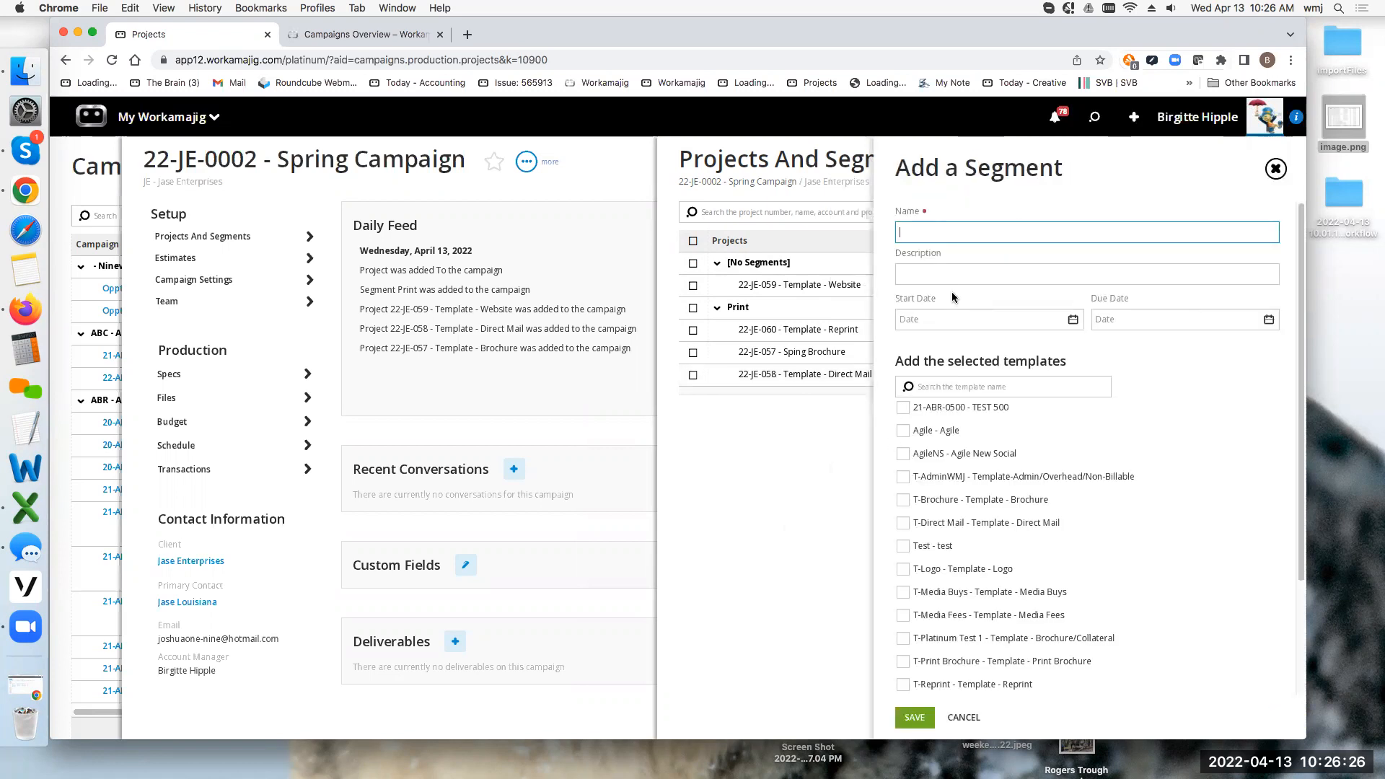
{"action": "type", "text": "Website"}
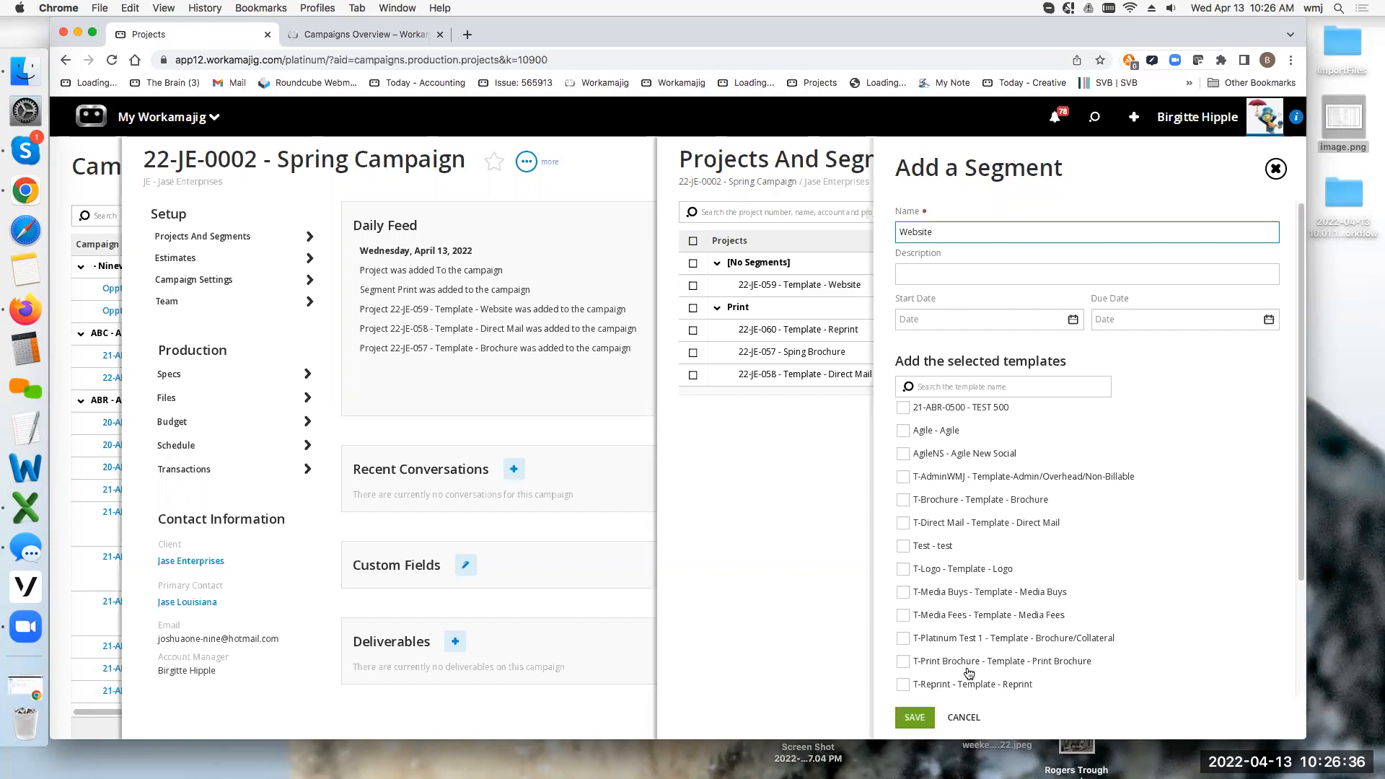
{"action": "left_click", "coordinate": [918, 717]}
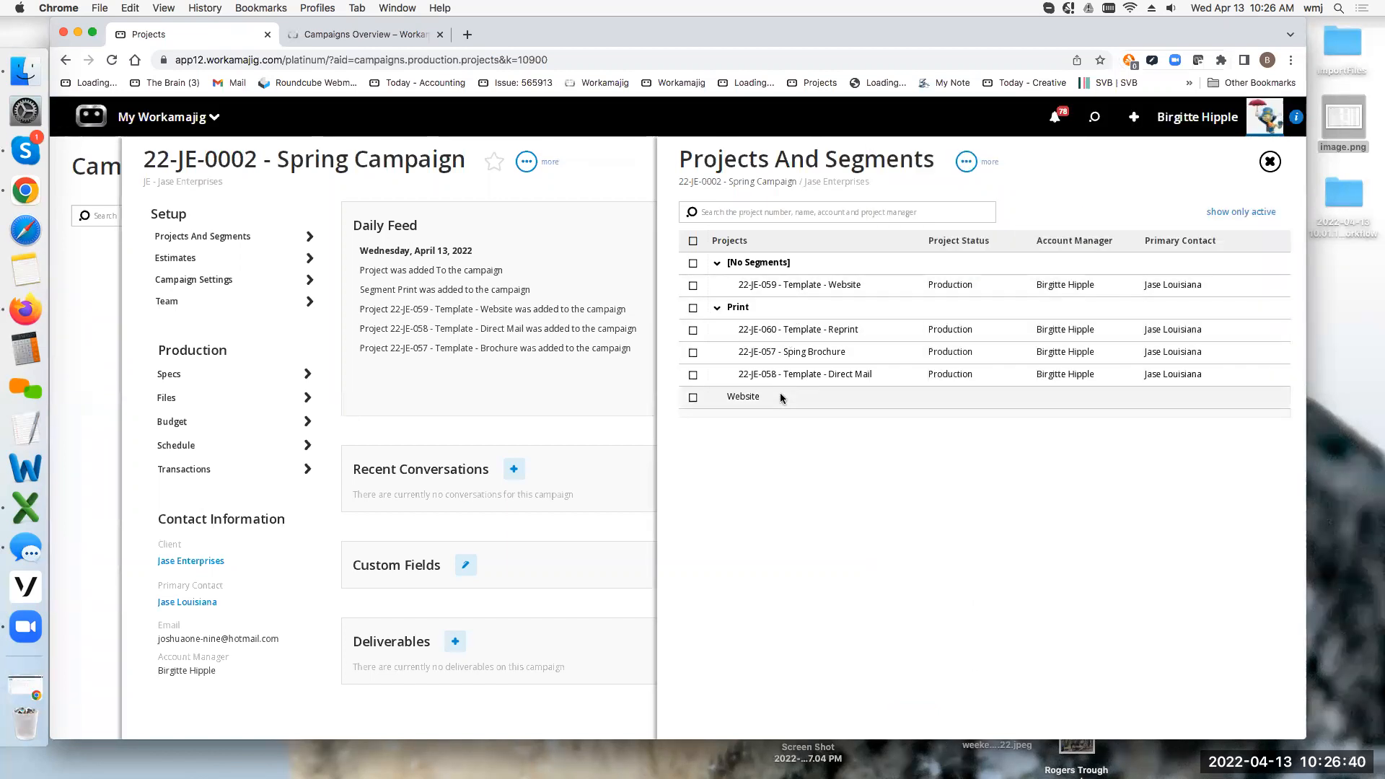
Try to move the Template - Website project into the Website segment, and check the campaign segment in its project settings.
{"action": "left_click_drag", "start_coordinate": [785, 289], "coordinate": [759, 409]}
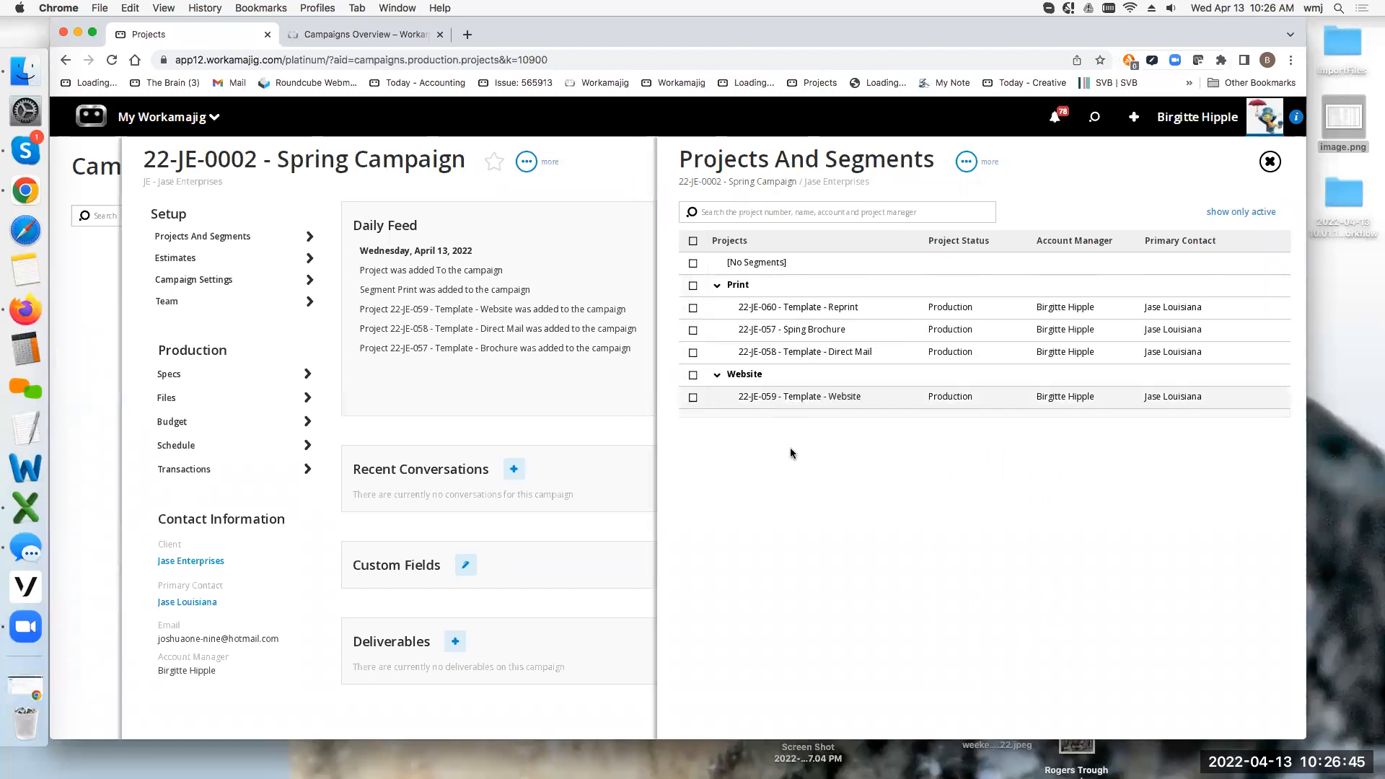
{"action": "left_click", "coordinate": [793, 396]}
{"action": "left_click", "coordinate": [747, 279]}
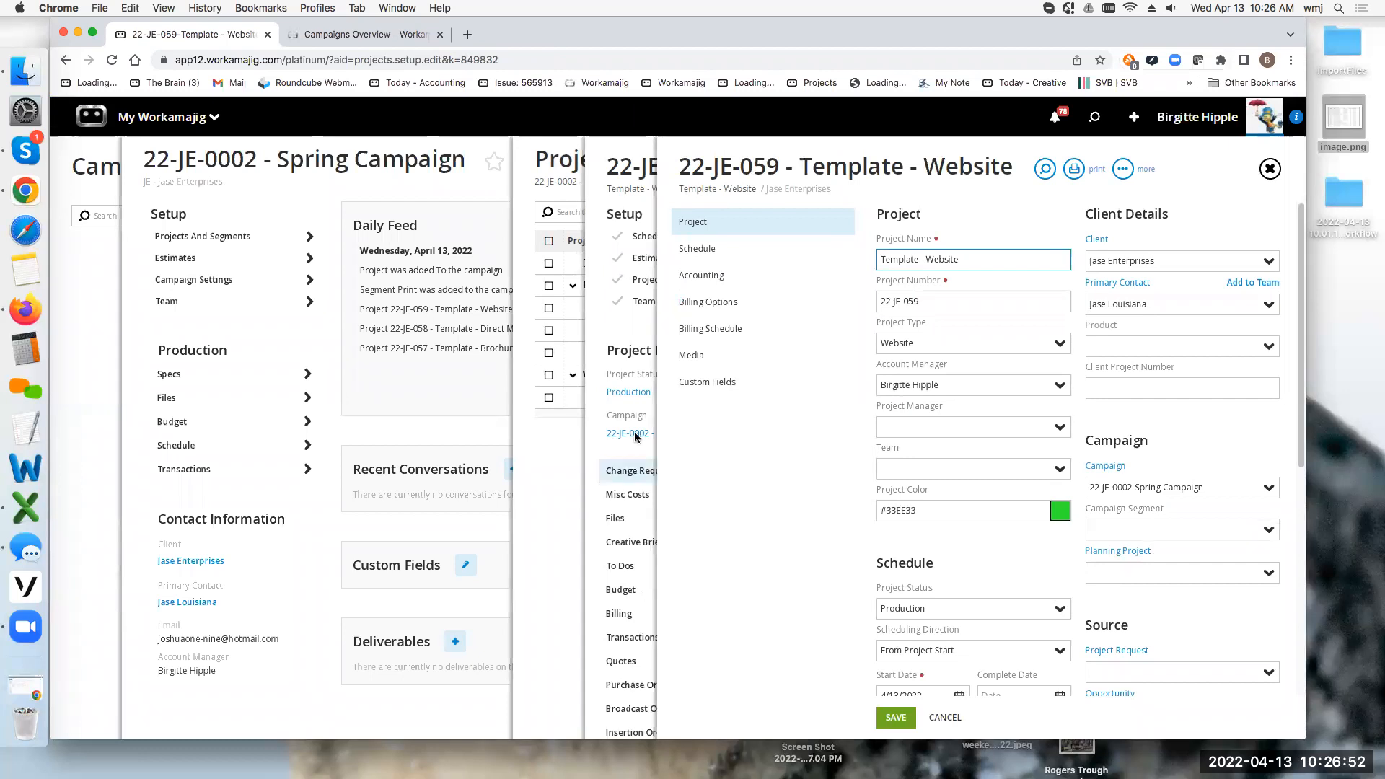
{"action": "left_click", "coordinate": [622, 336]}
{"action": "left_click", "coordinate": [627, 191]}
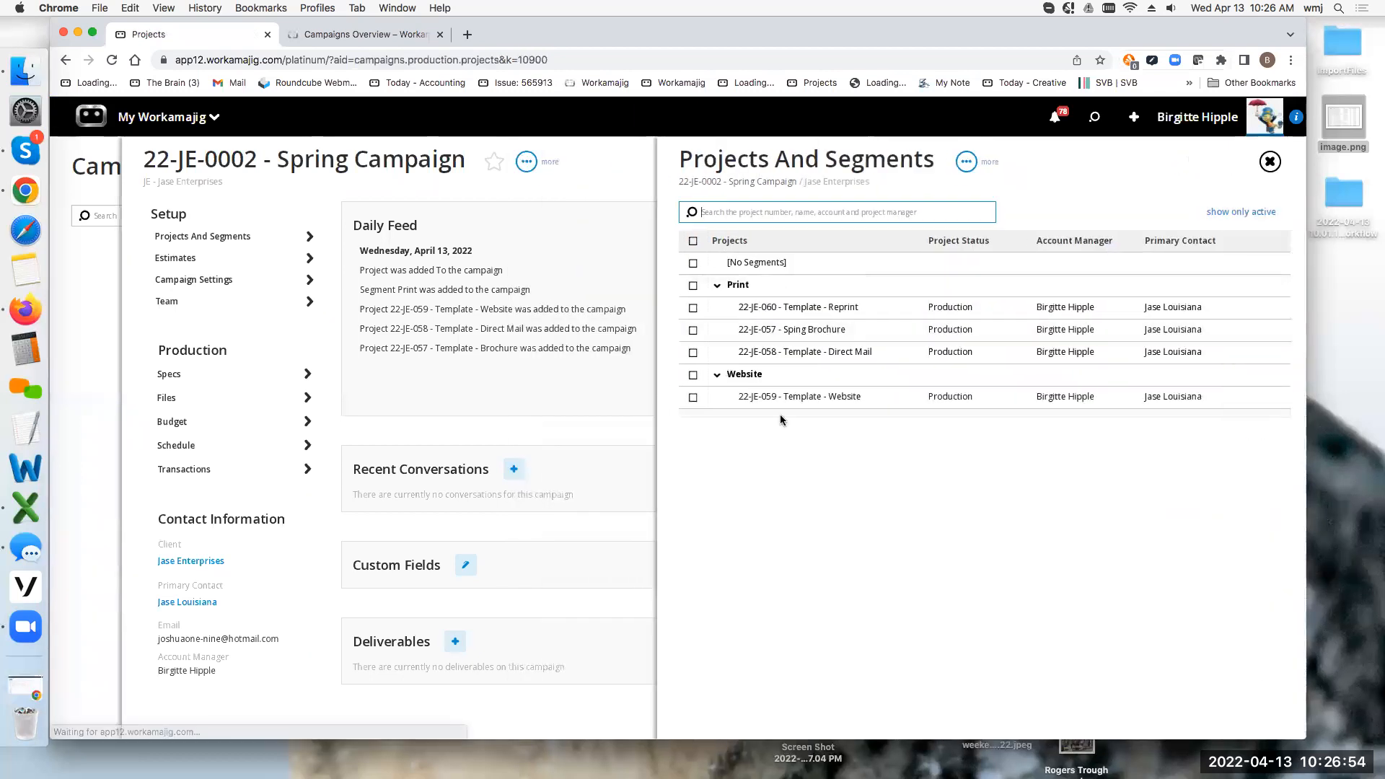
{"action": "left_click", "coordinate": [779, 401]}
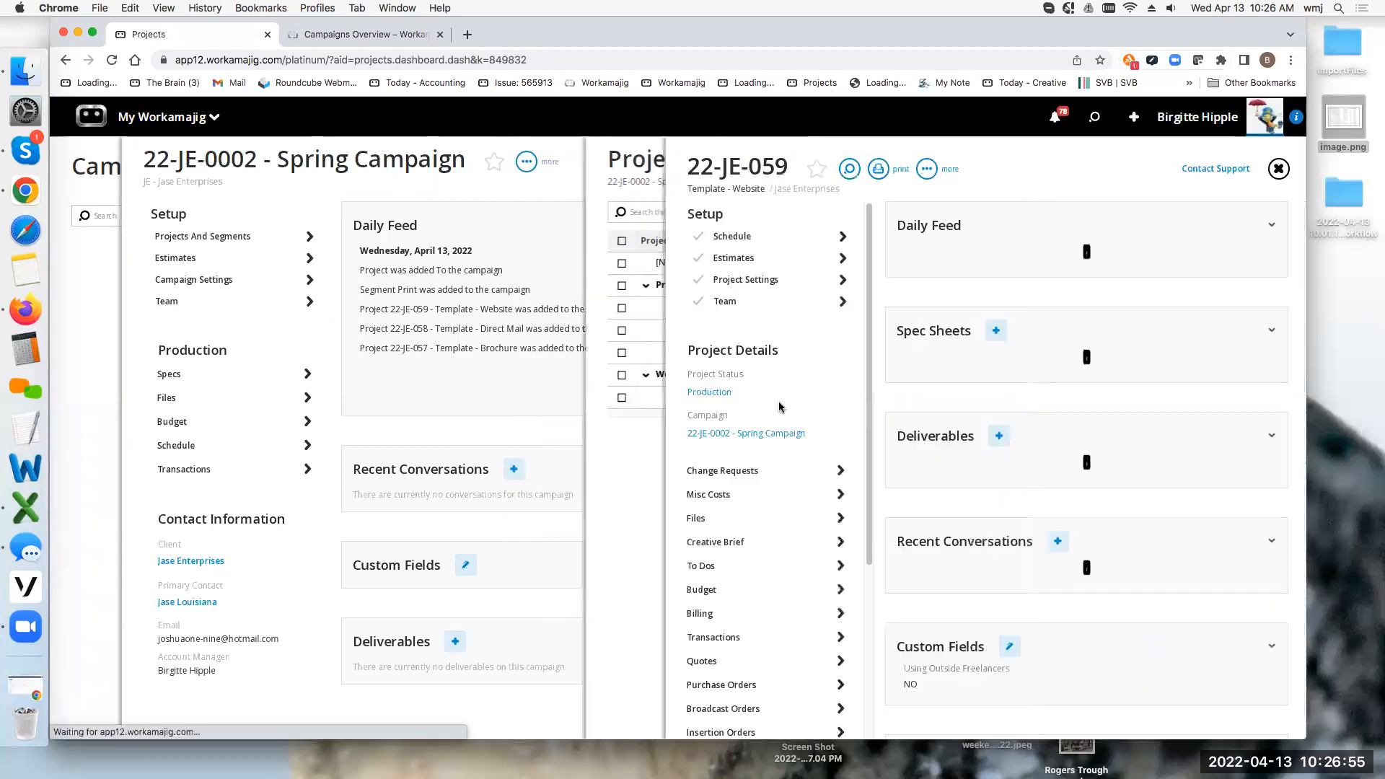
{"action": "left_click", "coordinate": [733, 279]}
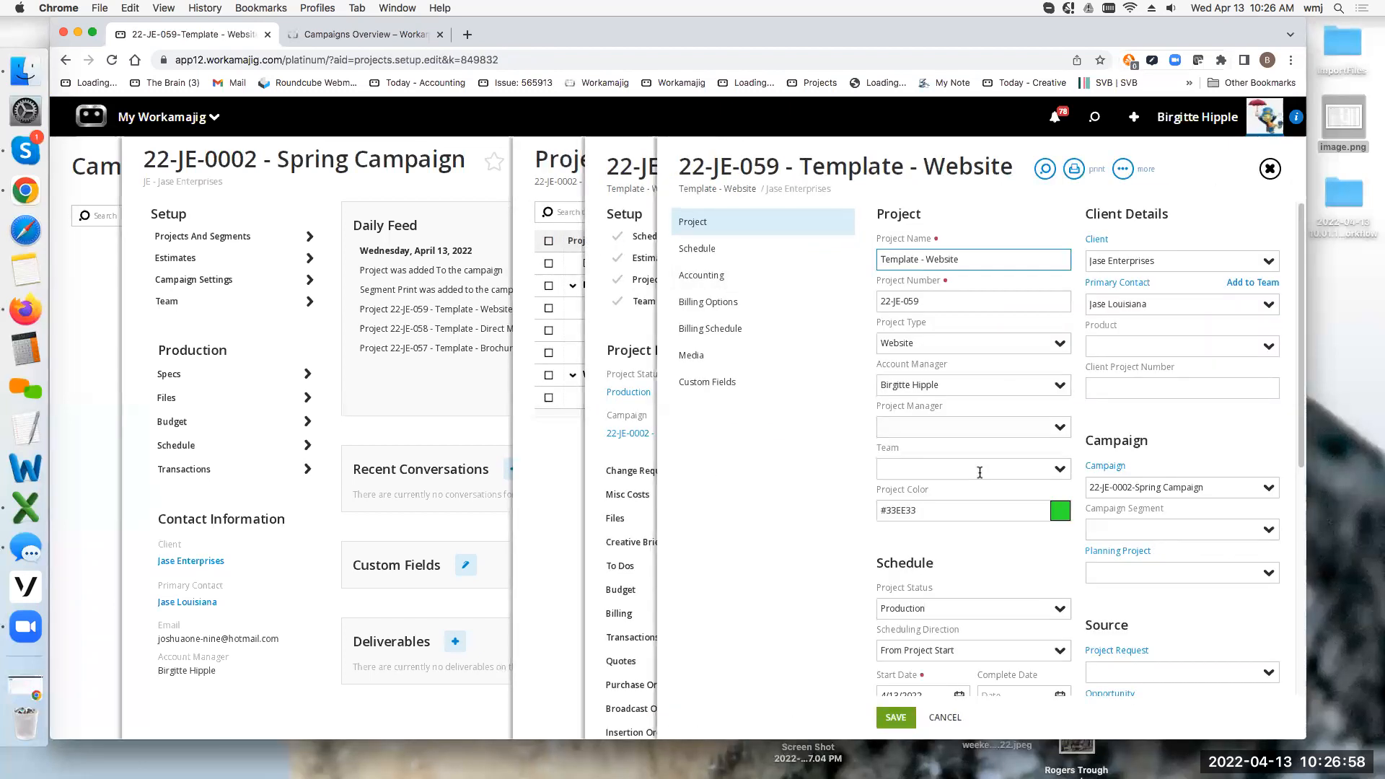
{"action": "left_click", "coordinate": [1270, 168]}
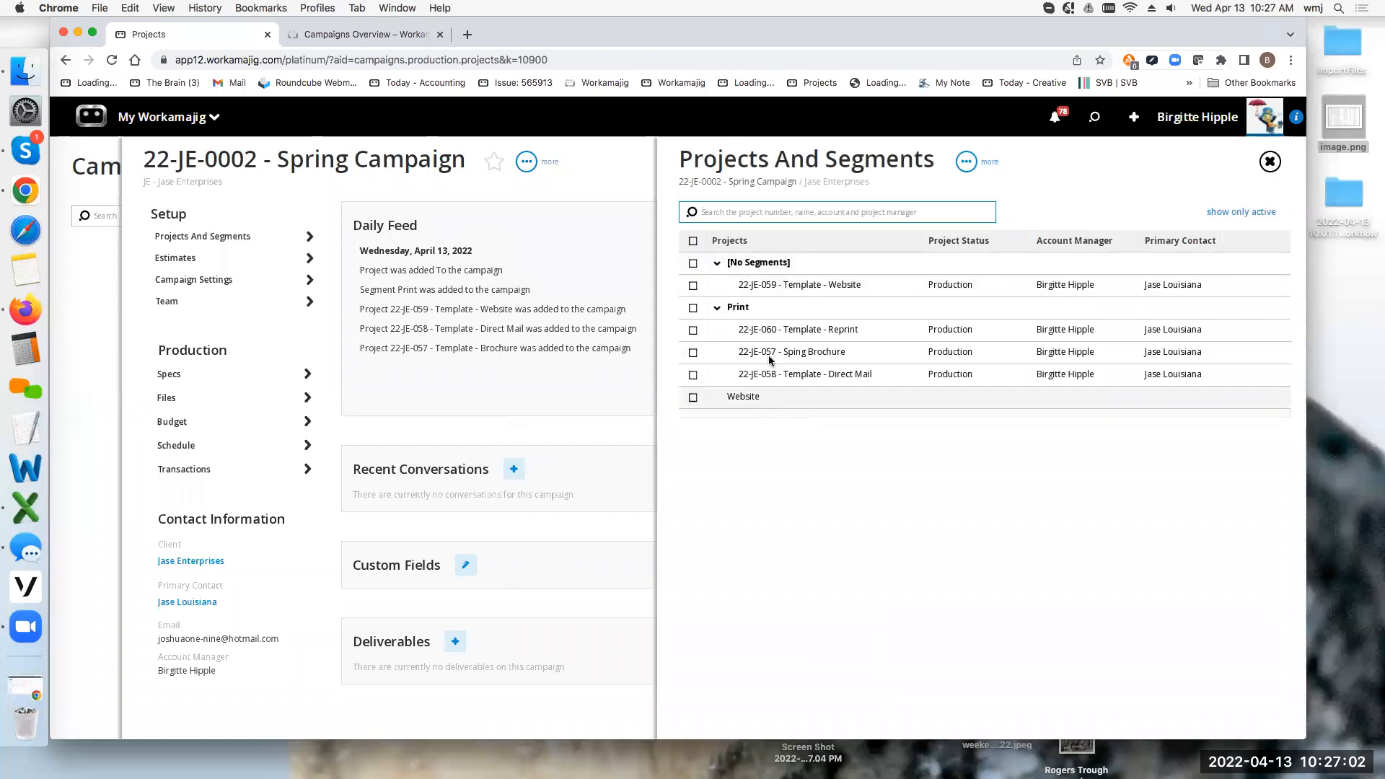
Move the Template - Website project into the Website segment and open its project settings to verify the assignment.
{"action": "left_click_drag", "start_coordinate": [773, 283], "coordinate": [756, 400]}
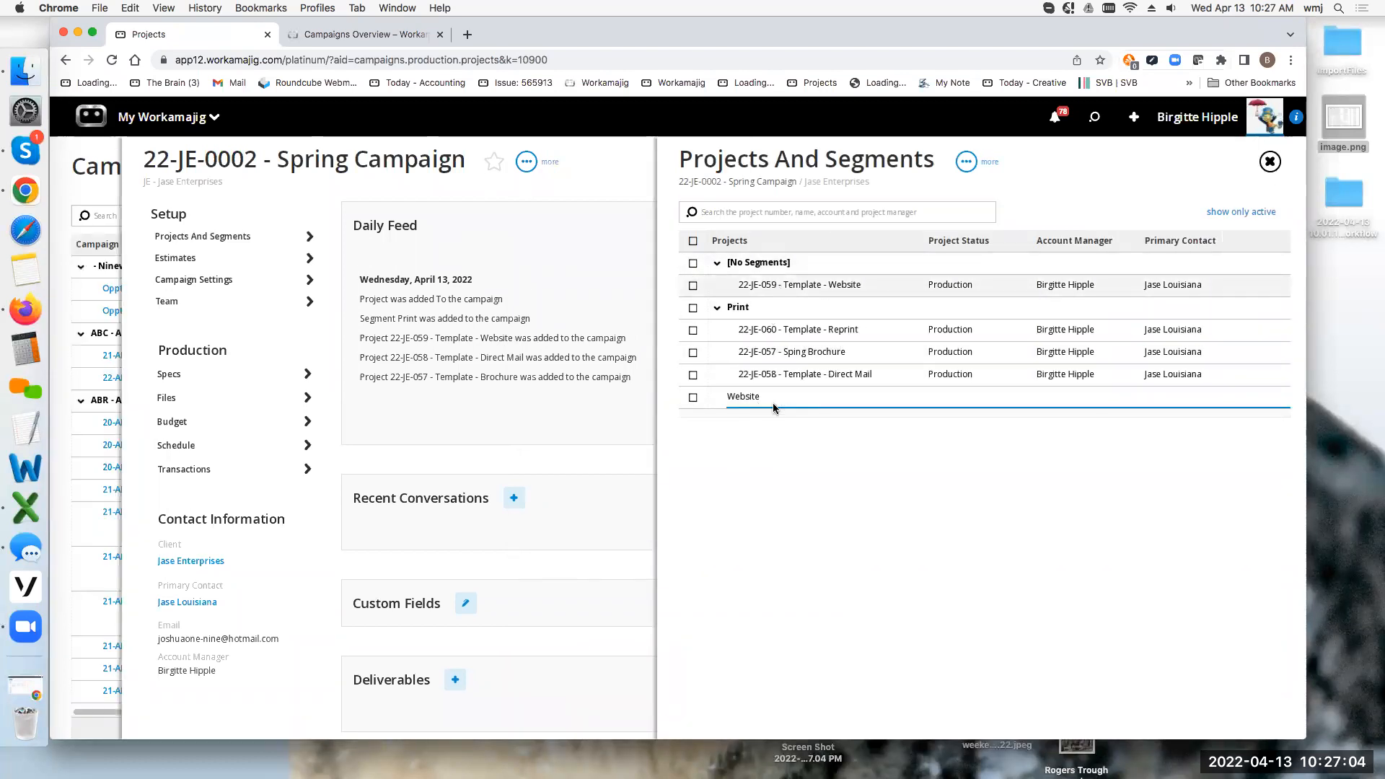
{"action": "left_click", "coordinate": [785, 398]}
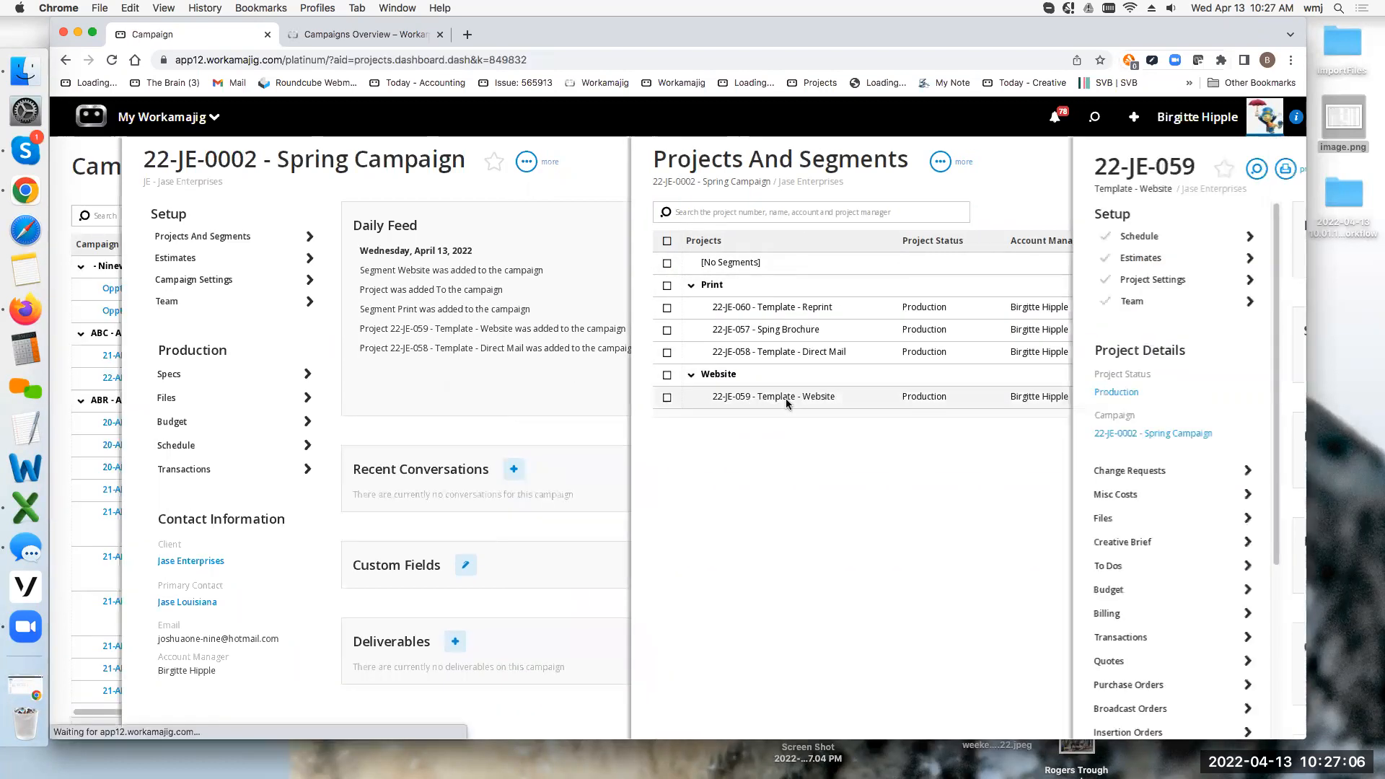
{"action": "left_click", "coordinate": [716, 281]}
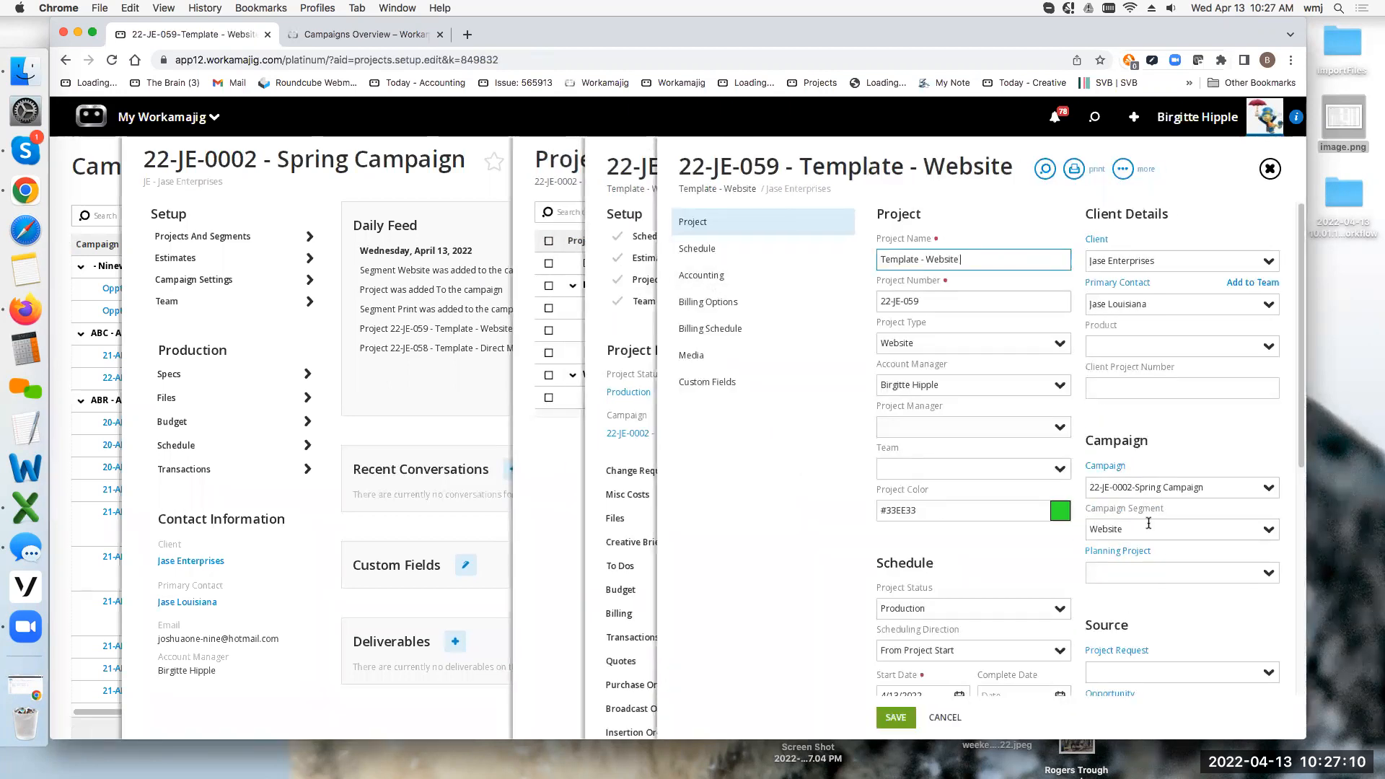
Start a new project for Jase Enterprises linked to 22-JE-0002 - Spring Campaign, view its campaign segment choices, and discard the project.
{"action": "left_click", "coordinate": [1133, 117]}
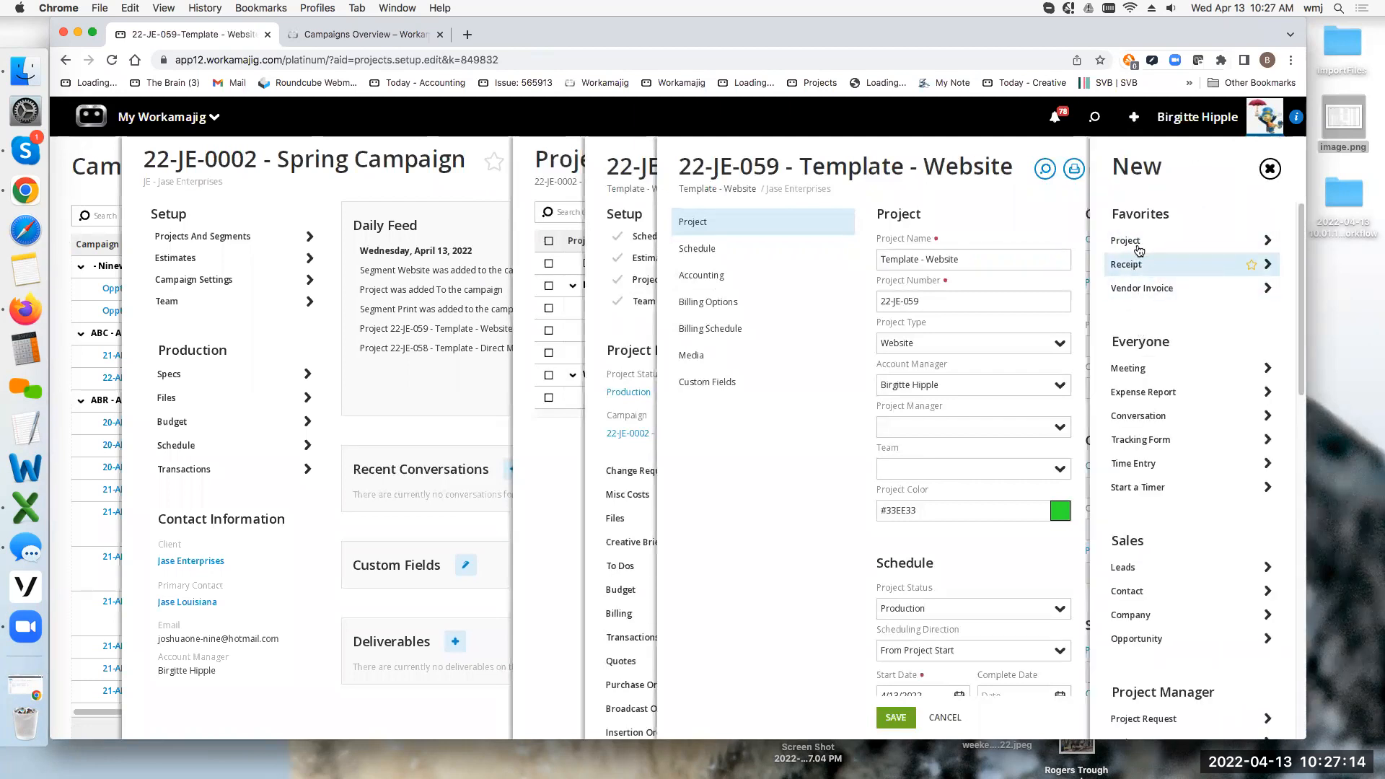
{"action": "left_click", "coordinate": [1133, 242]}
{"action": "type", "text": "je"}
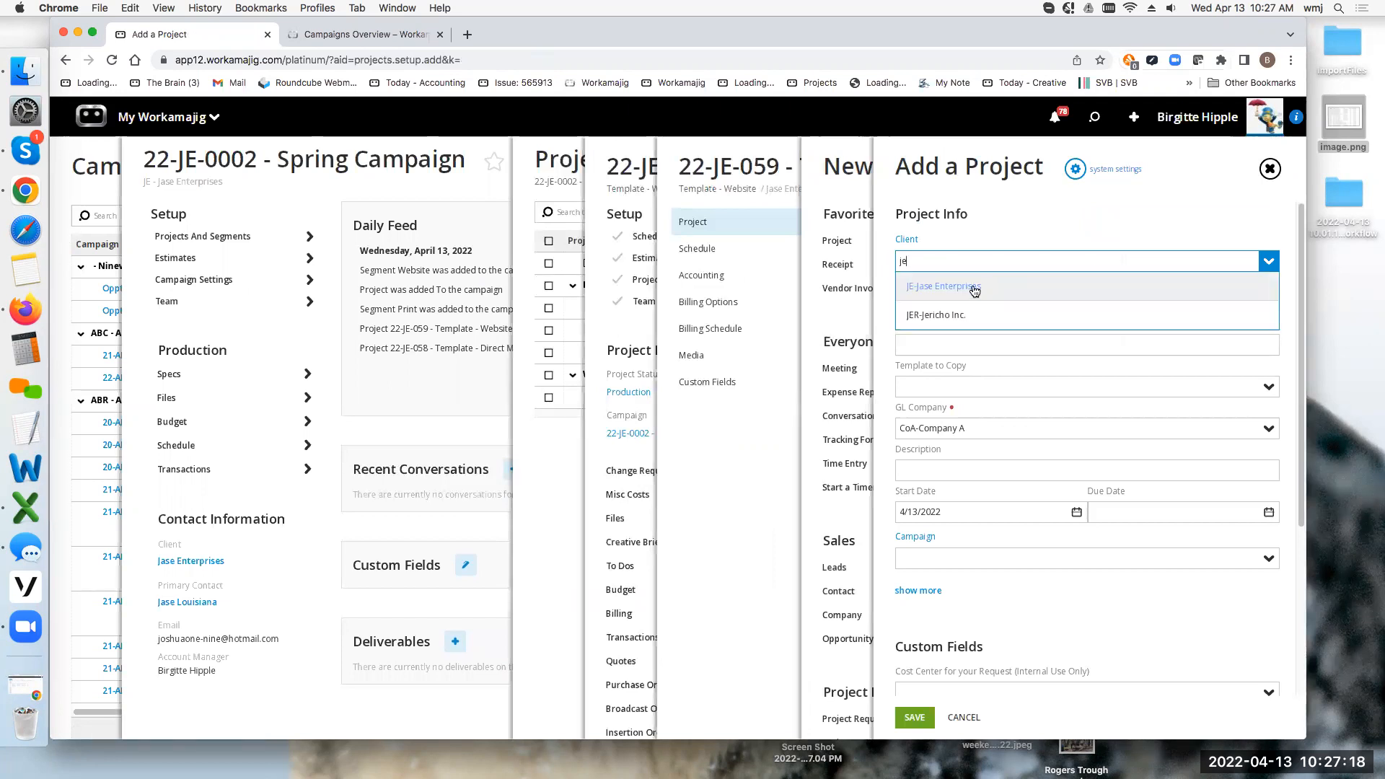
{"action": "left_click", "coordinate": [974, 288]}
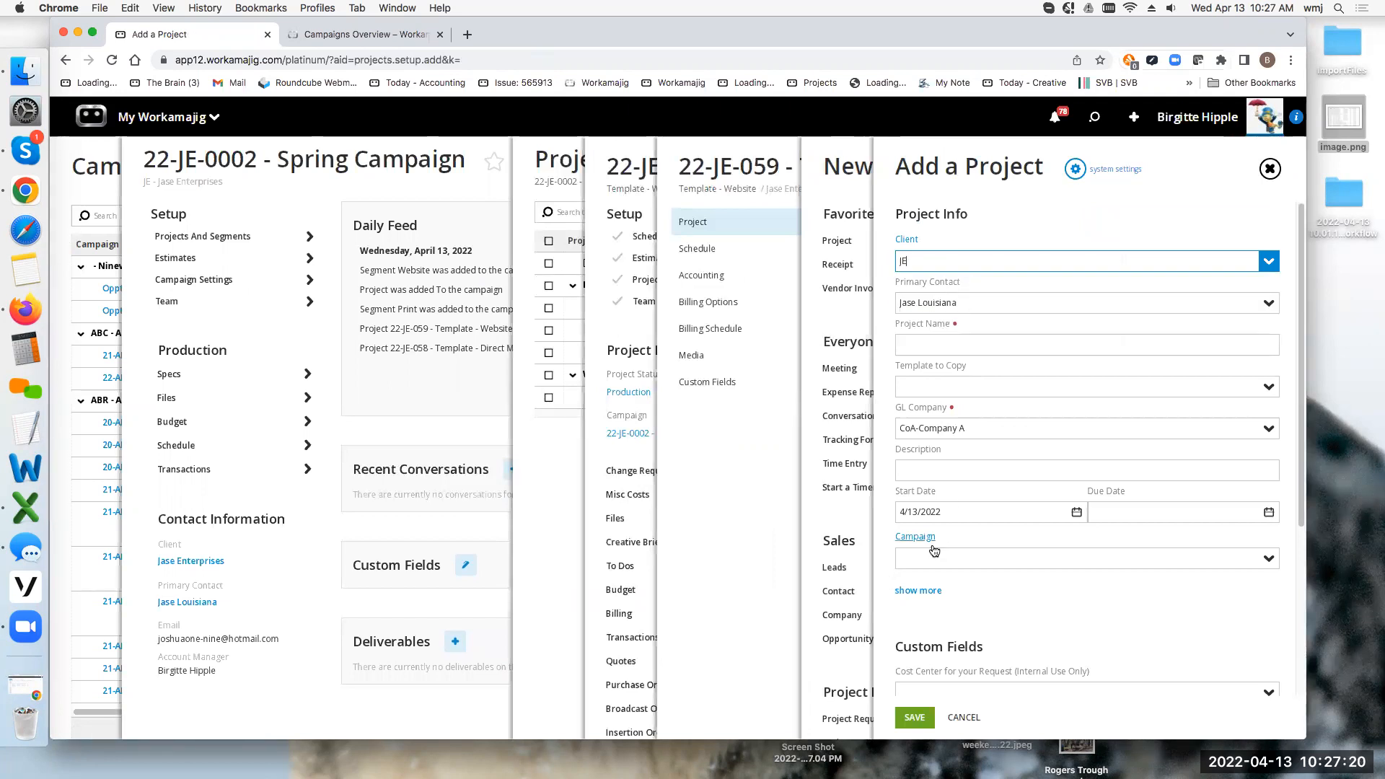
{"action": "left_click", "coordinate": [1018, 557]}
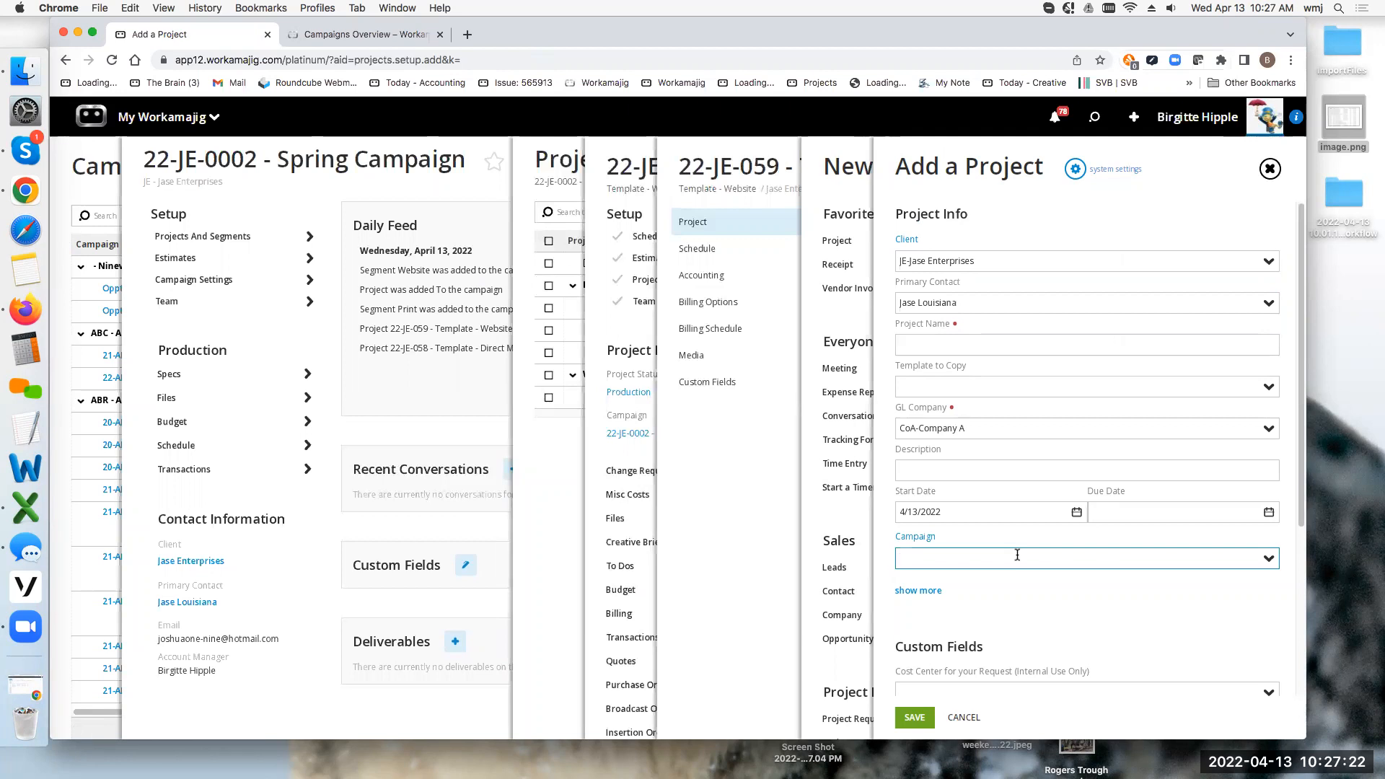
{"action": "type", "text": "22-"}
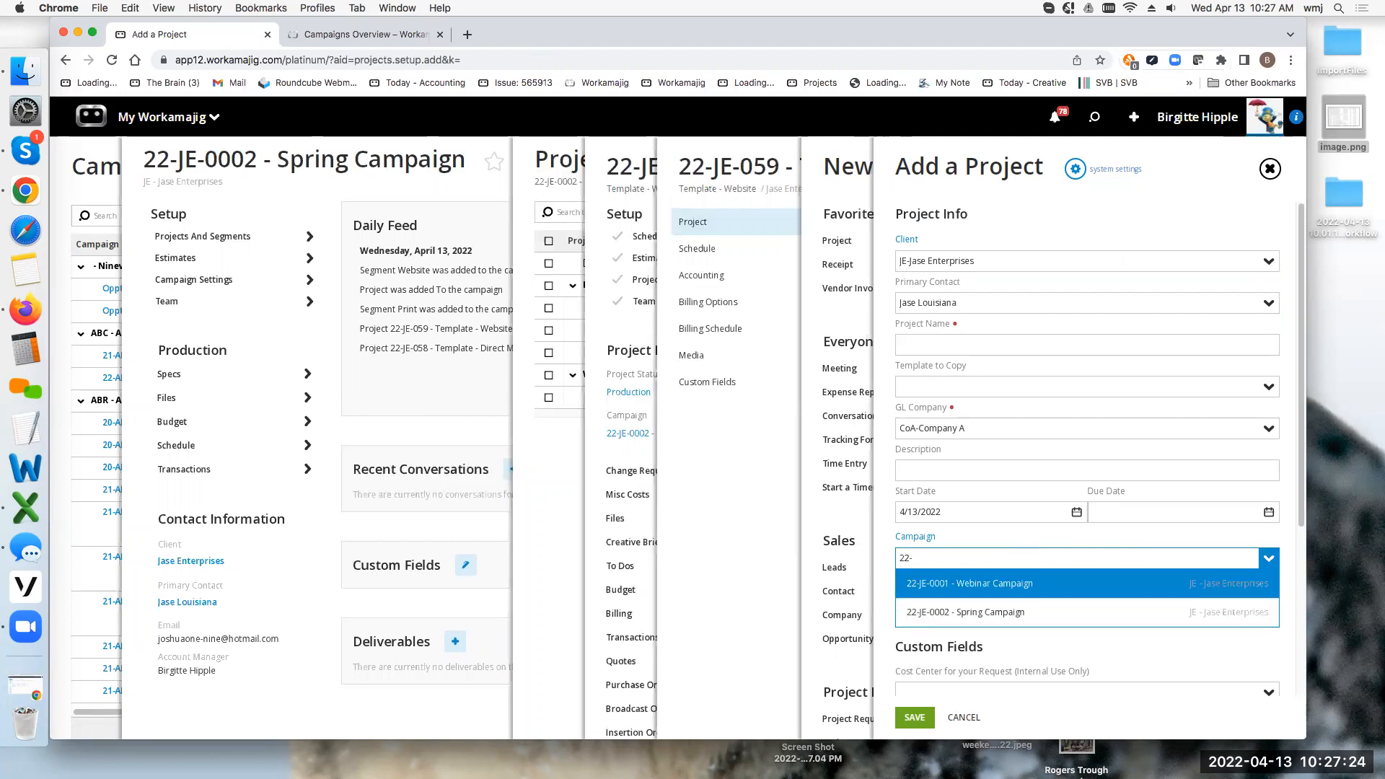
{"action": "left_click", "coordinate": [967, 612]}
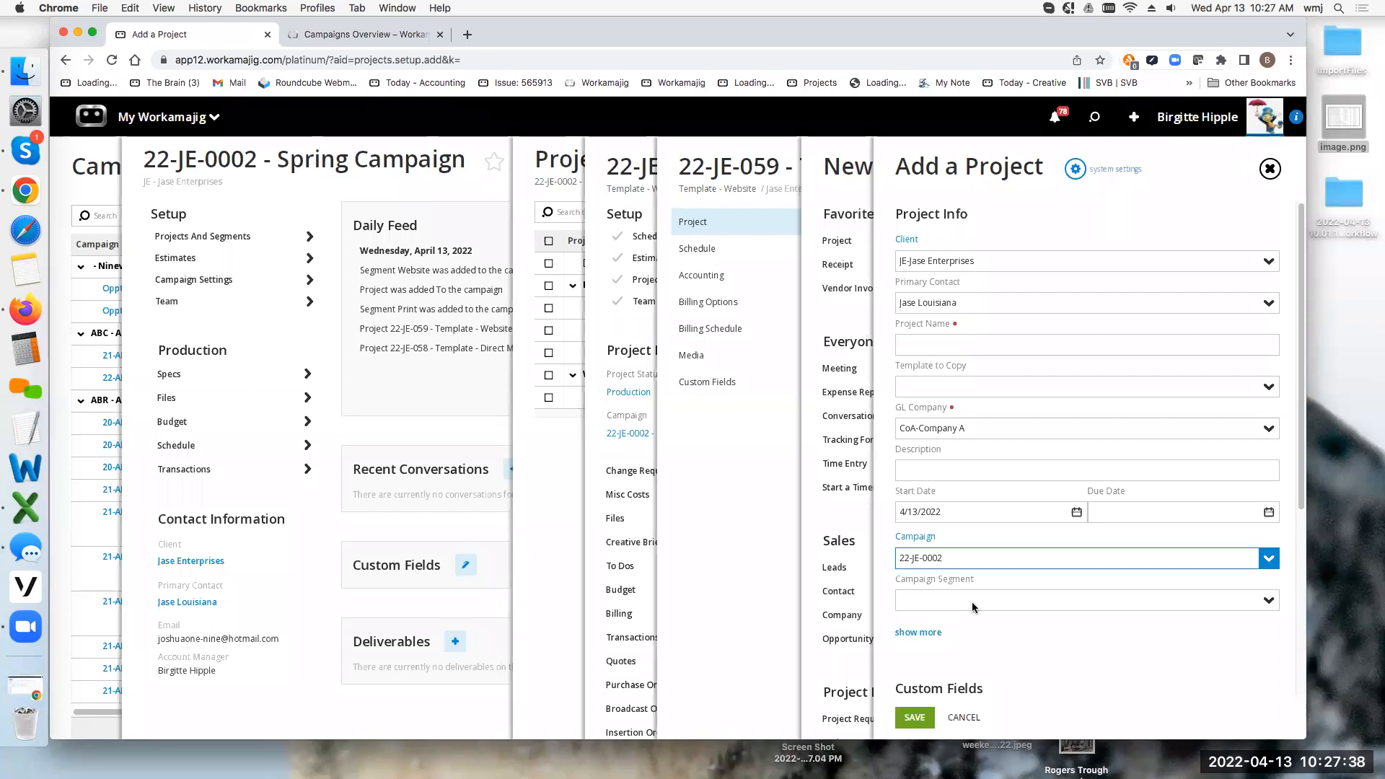
{"action": "left_click", "coordinate": [1257, 599]}
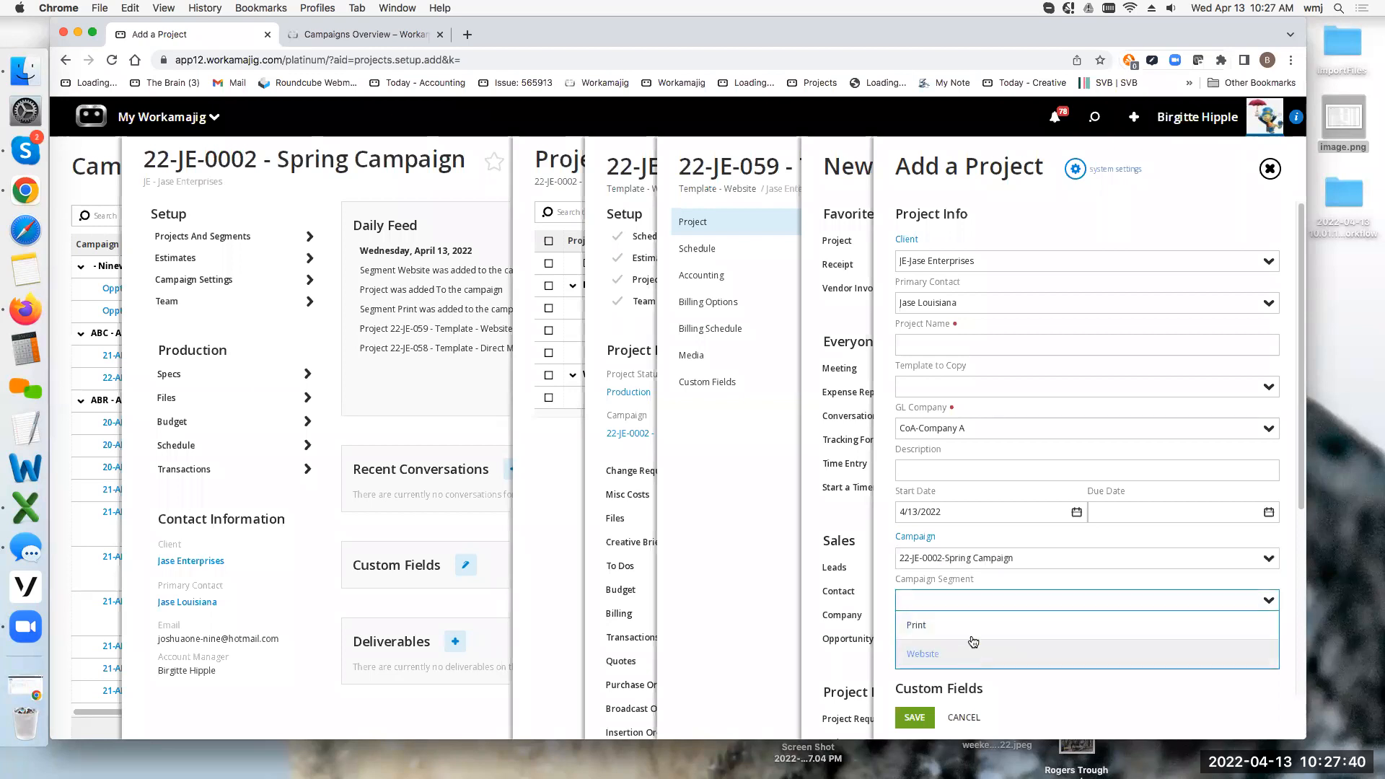
{"action": "left_click", "coordinate": [1270, 170]}
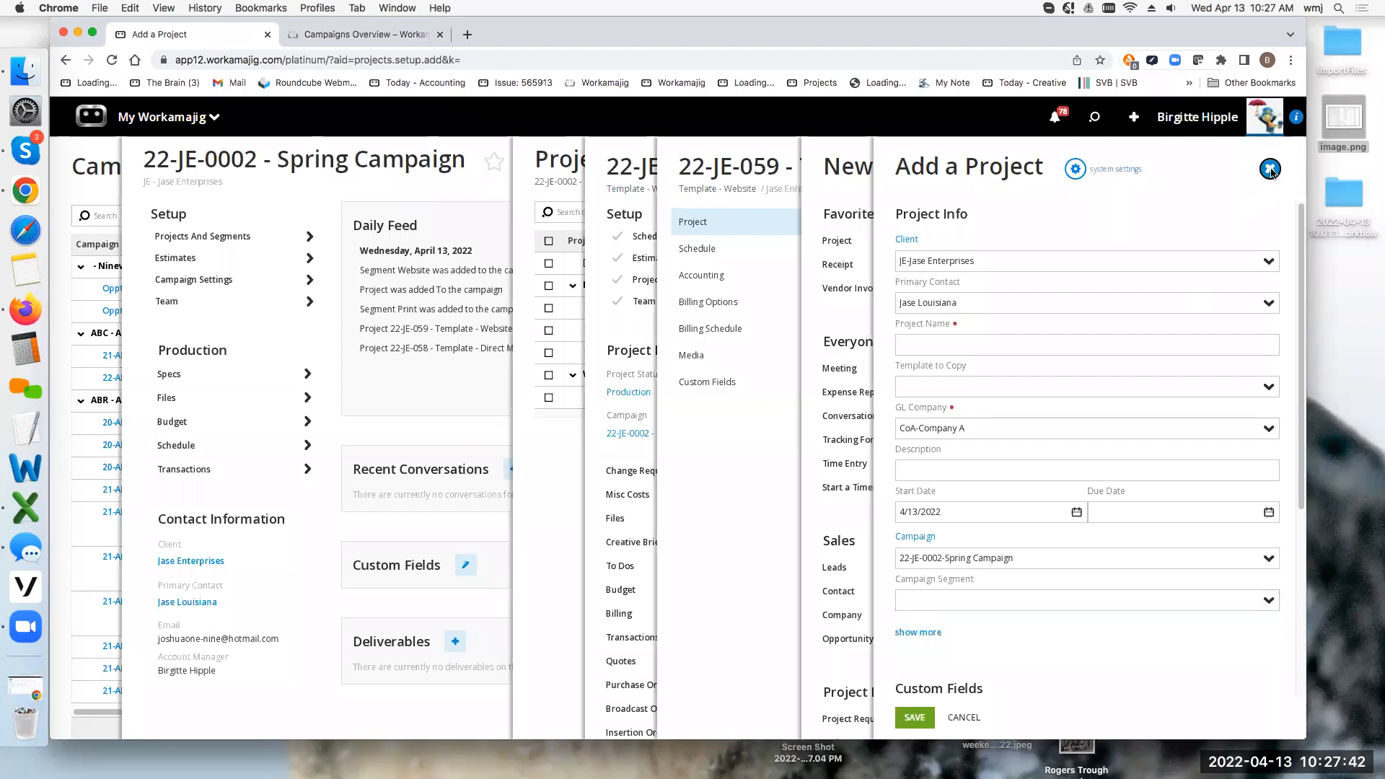
{"action": "left_click", "coordinate": [1209, 114]}
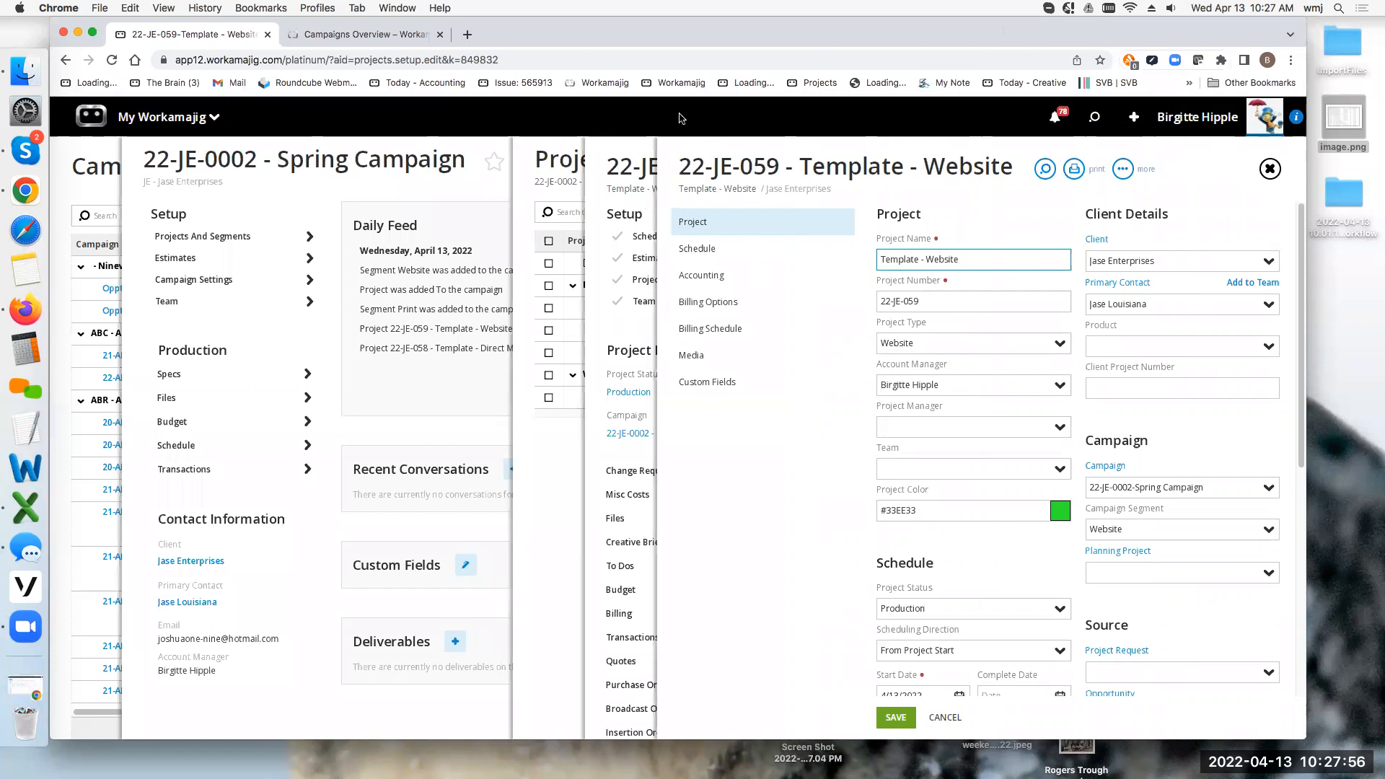
Return to the Template - Website project dashboard and review the Project Dashboard Settings for the Account Managers group.
{"action": "left_click", "coordinate": [631, 205]}
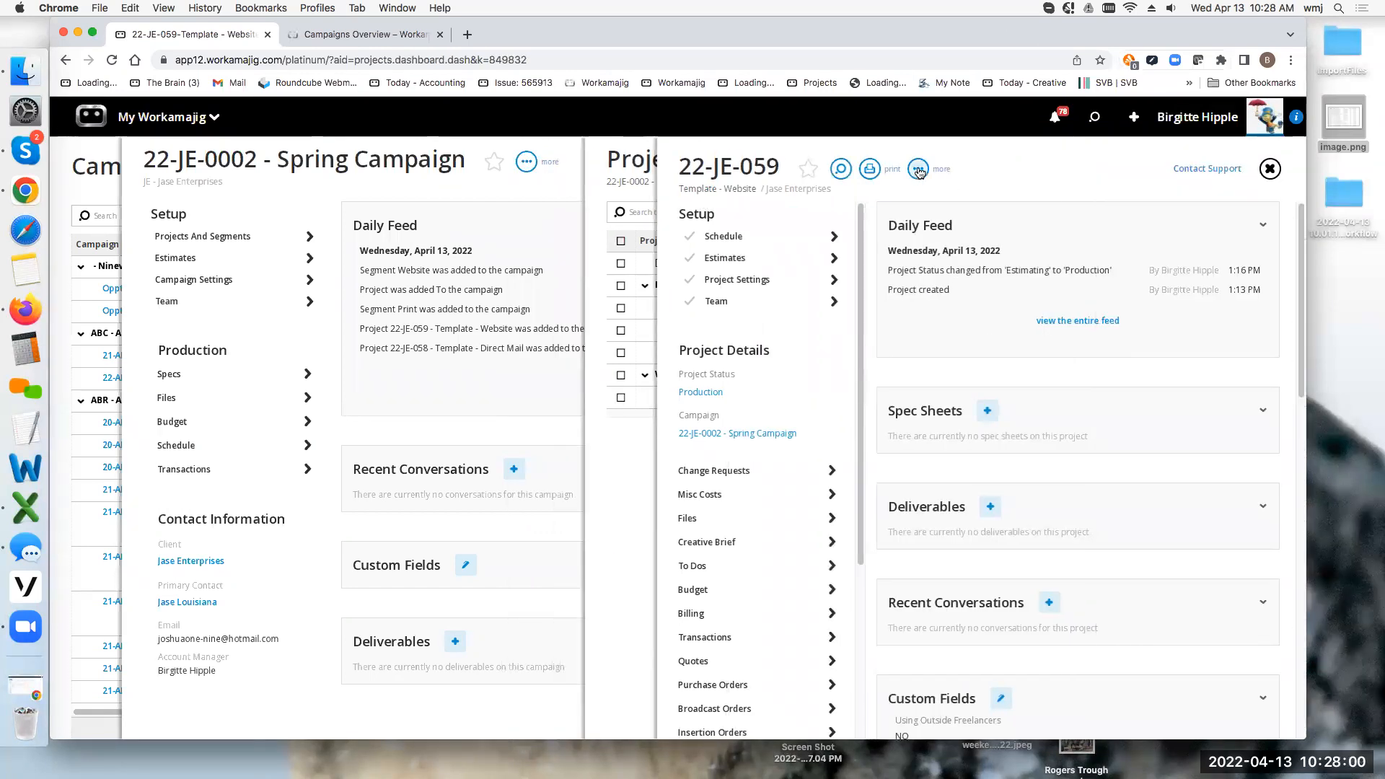
{"action": "scroll", "coordinate": [1023, 634], "scroll_direction": "down", "scroll_amount": 3}
{"action": "scroll", "coordinate": [1024, 632], "scroll_direction": "down", "scroll_amount": 3}
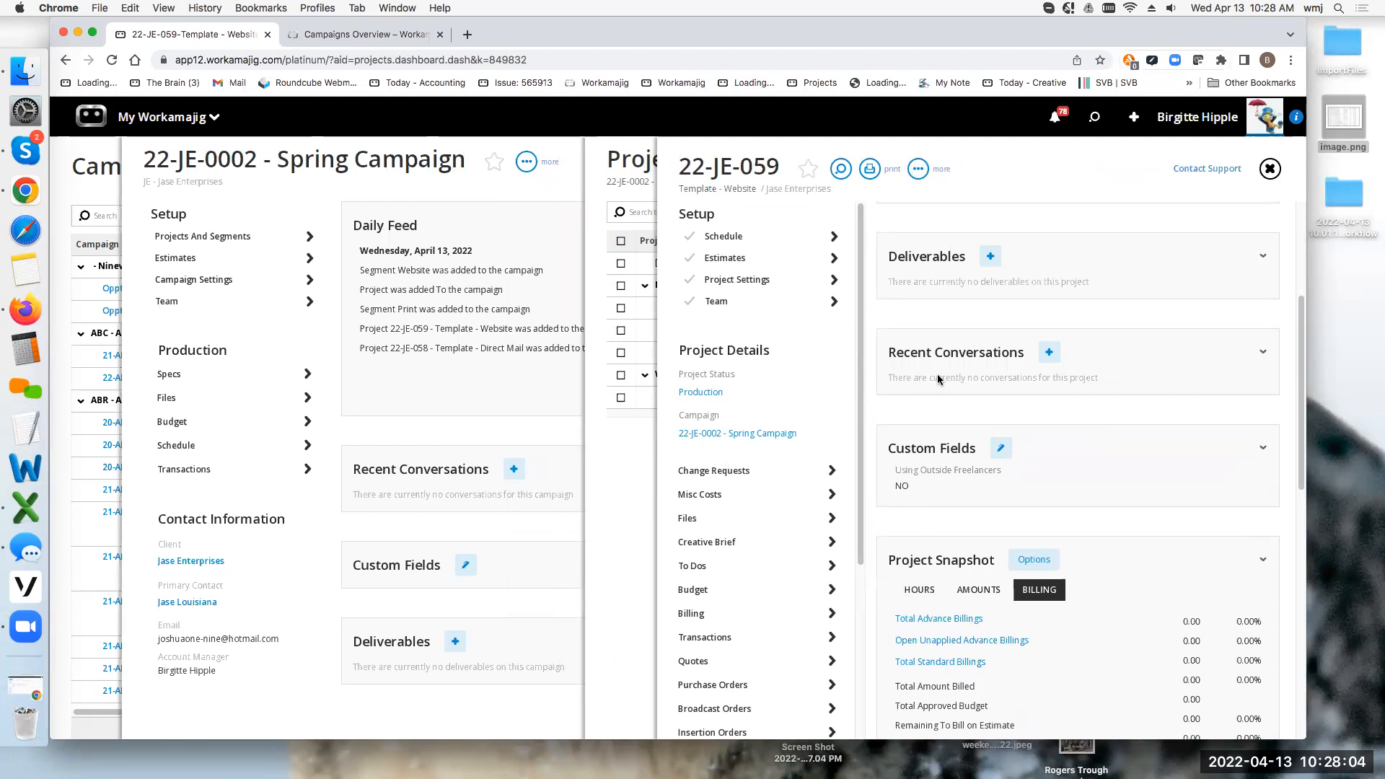
{"action": "left_click", "coordinate": [918, 169]}
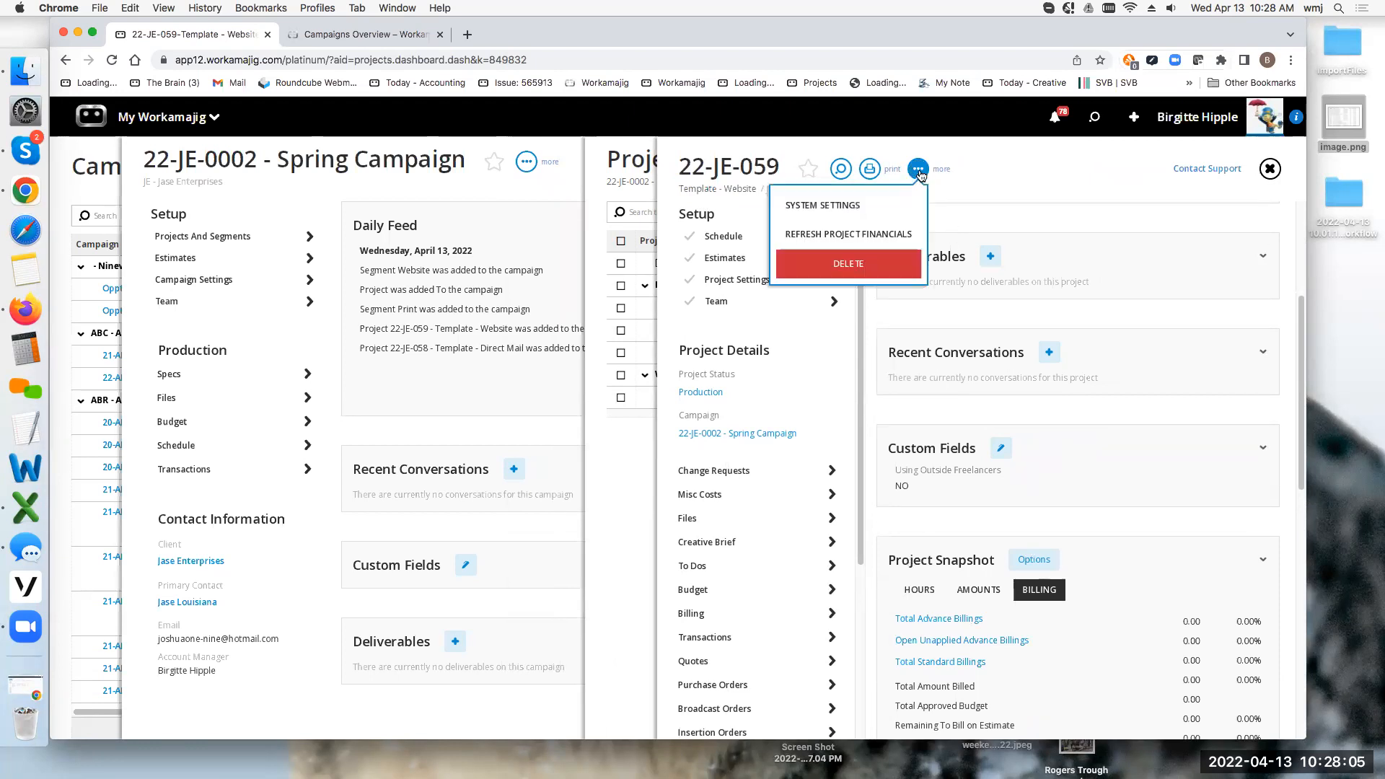
{"action": "left_click", "coordinate": [834, 210]}
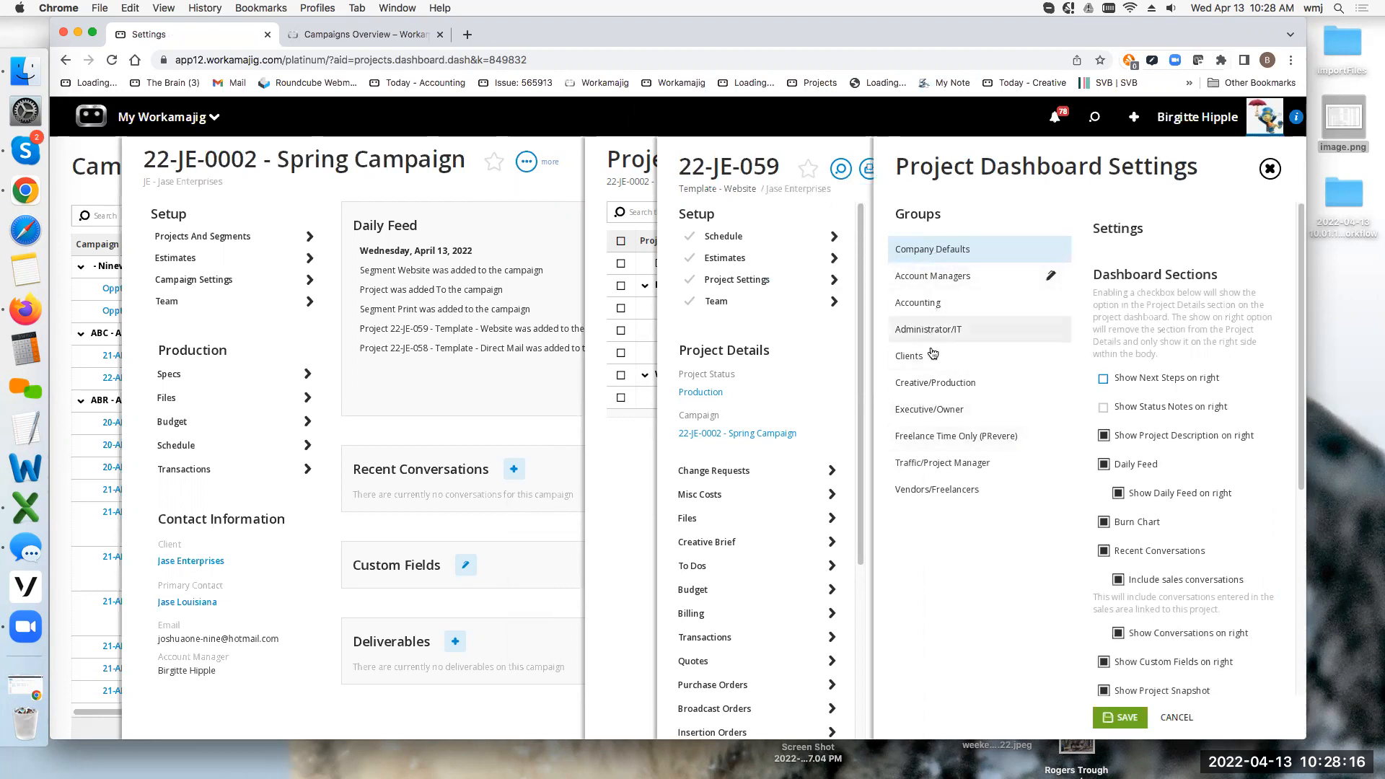
{"action": "left_click", "coordinate": [933, 279]}
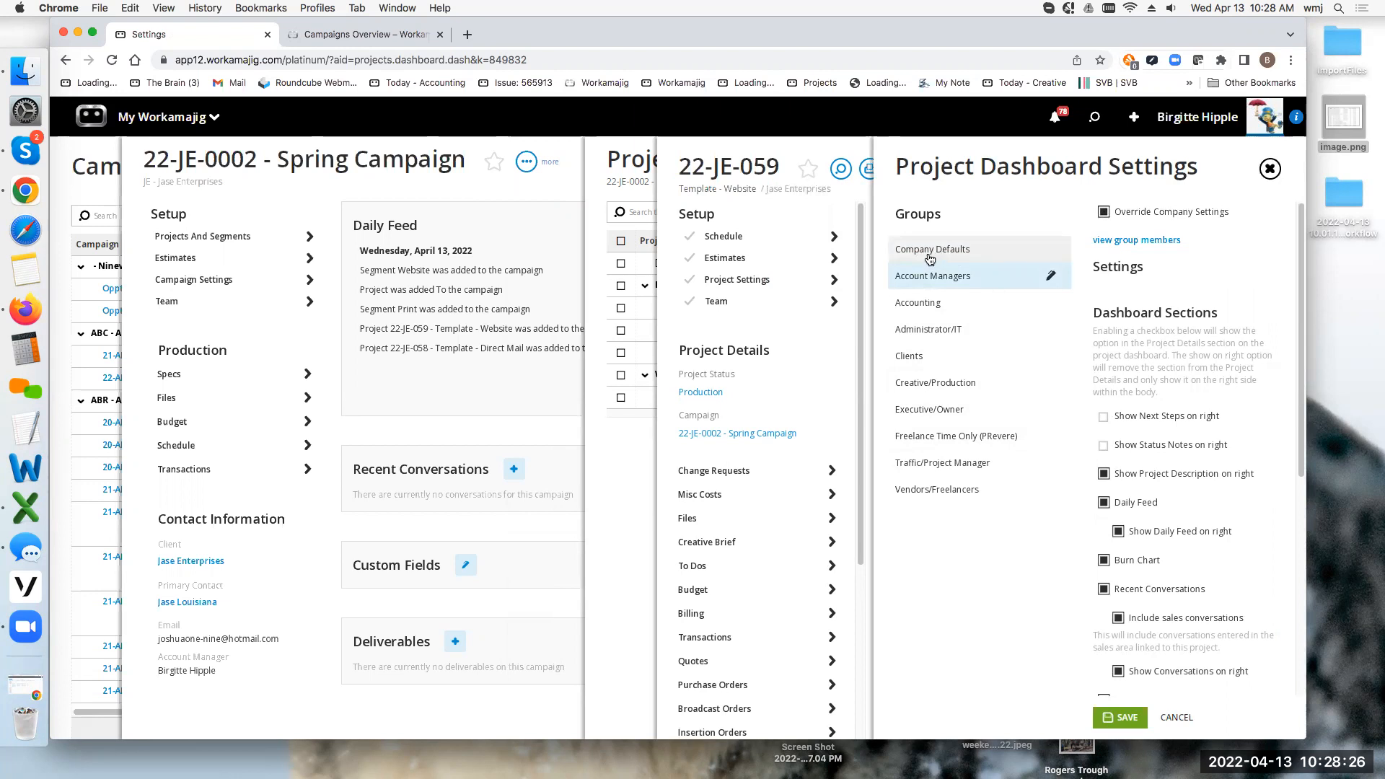
{"action": "scroll", "coordinate": [1133, 504], "scroll_direction": "down", "scroll_amount": 5}
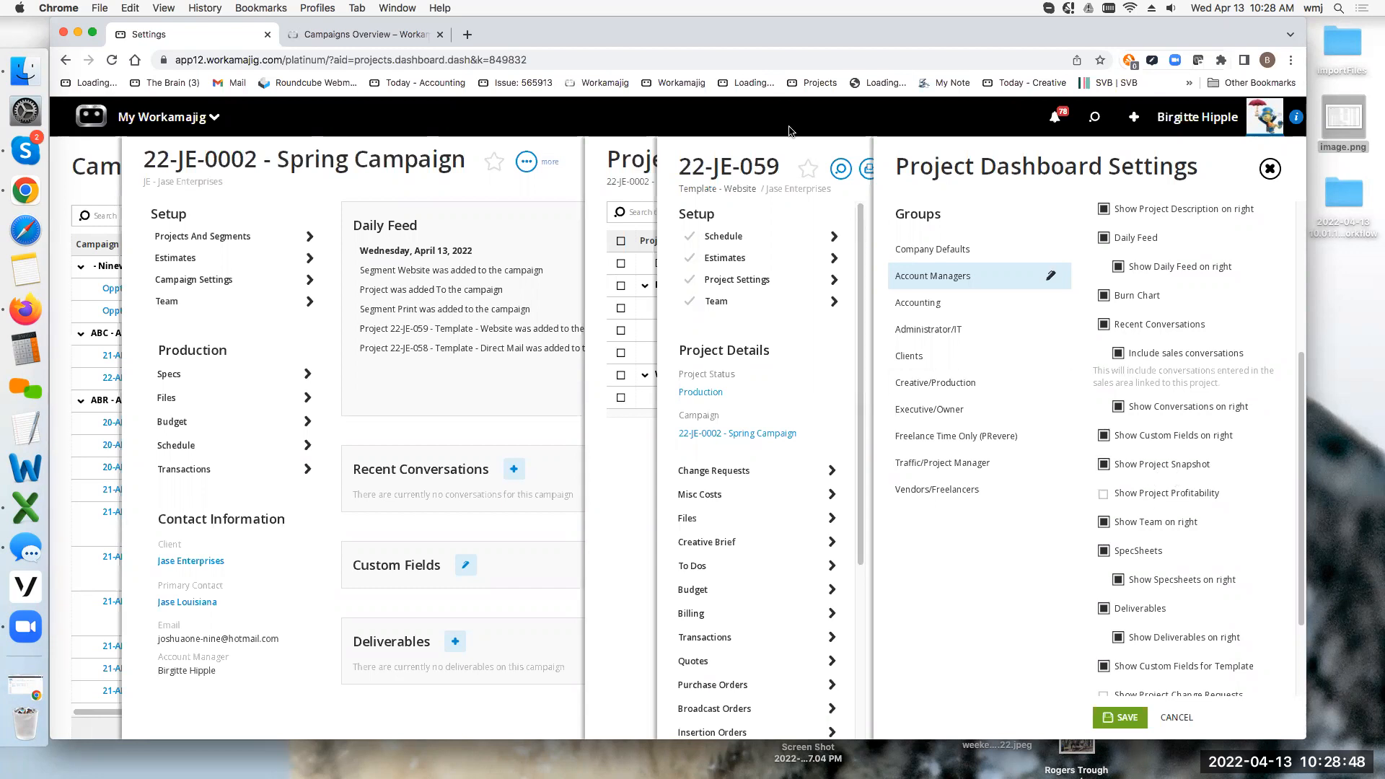
{"action": "left_click", "coordinate": [796, 151]}
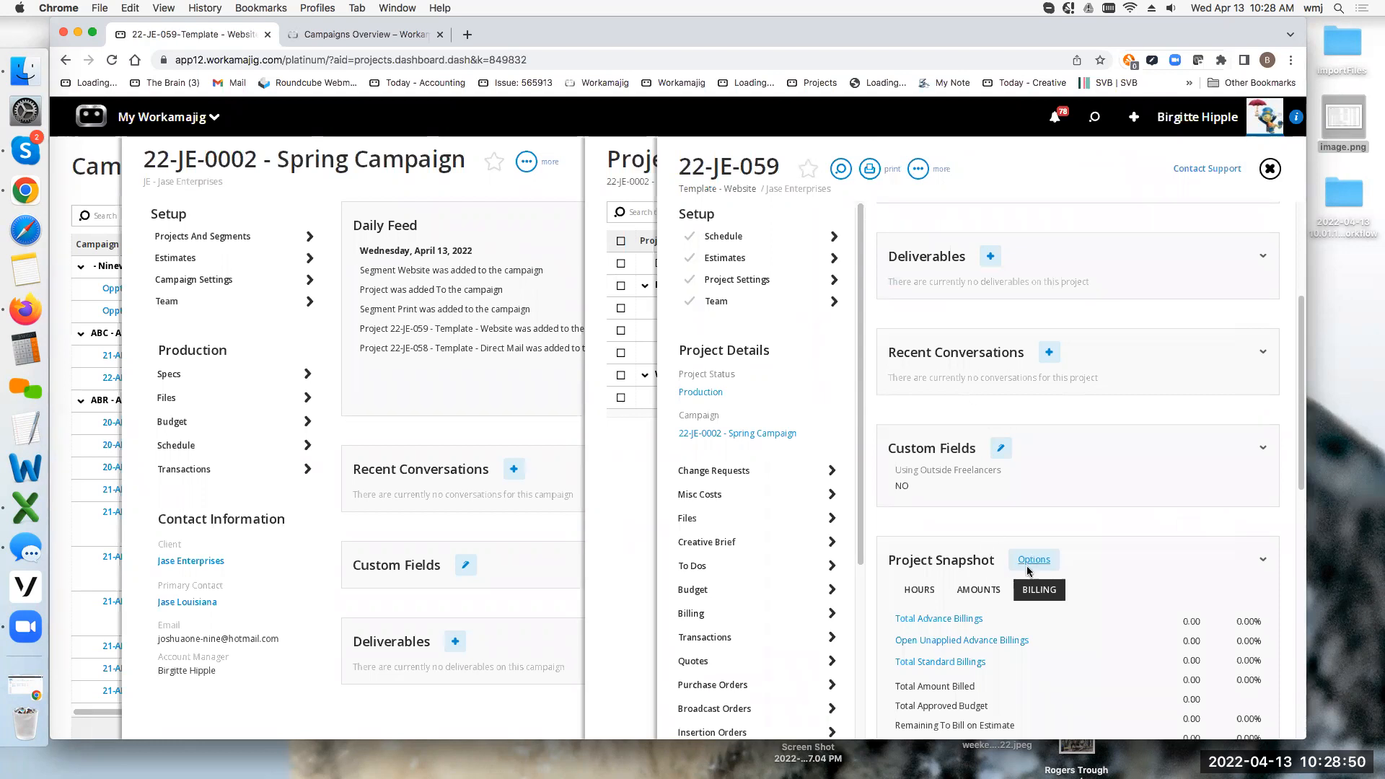
View the Template - Website project's total standard billings, and check the available actions for the campaign's projects and segments.
{"action": "left_click", "coordinate": [932, 664]}
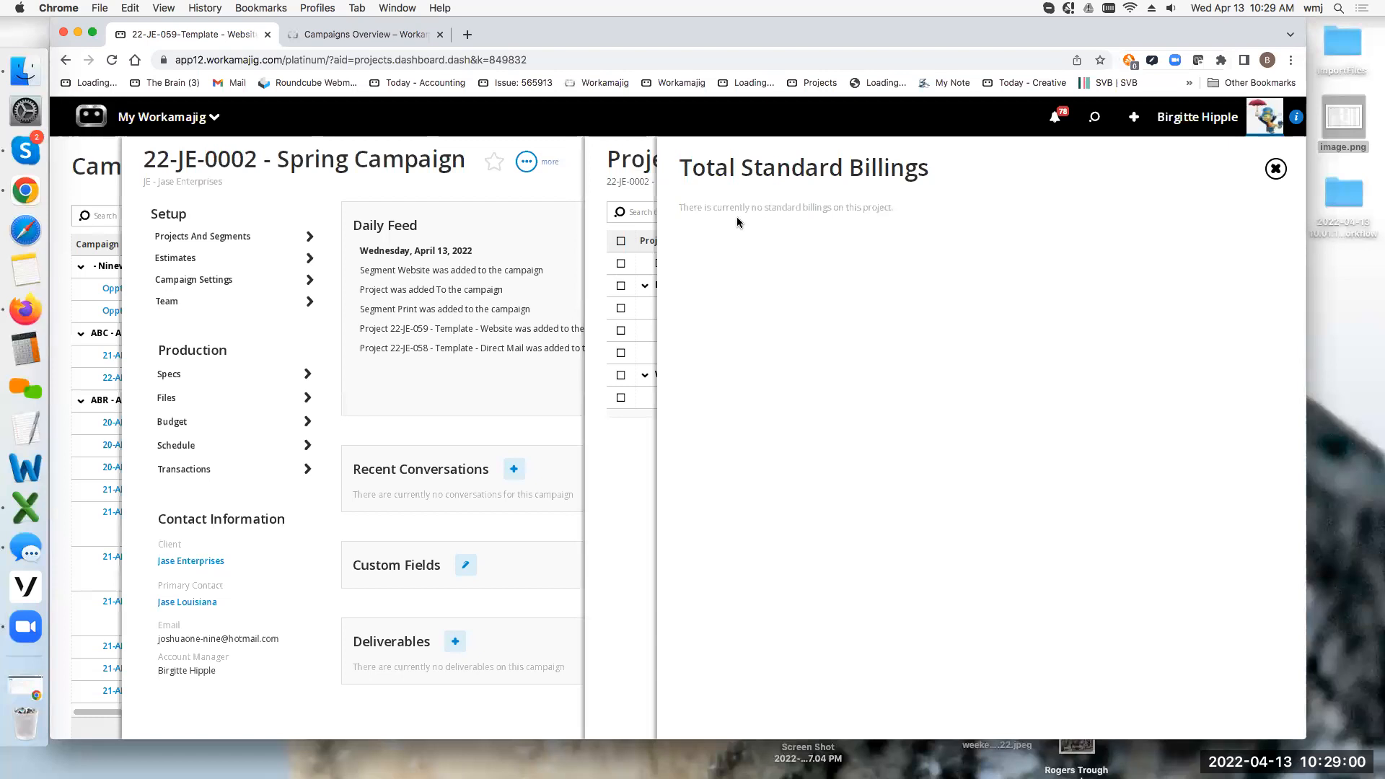
{"action": "left_click", "coordinate": [626, 172]}
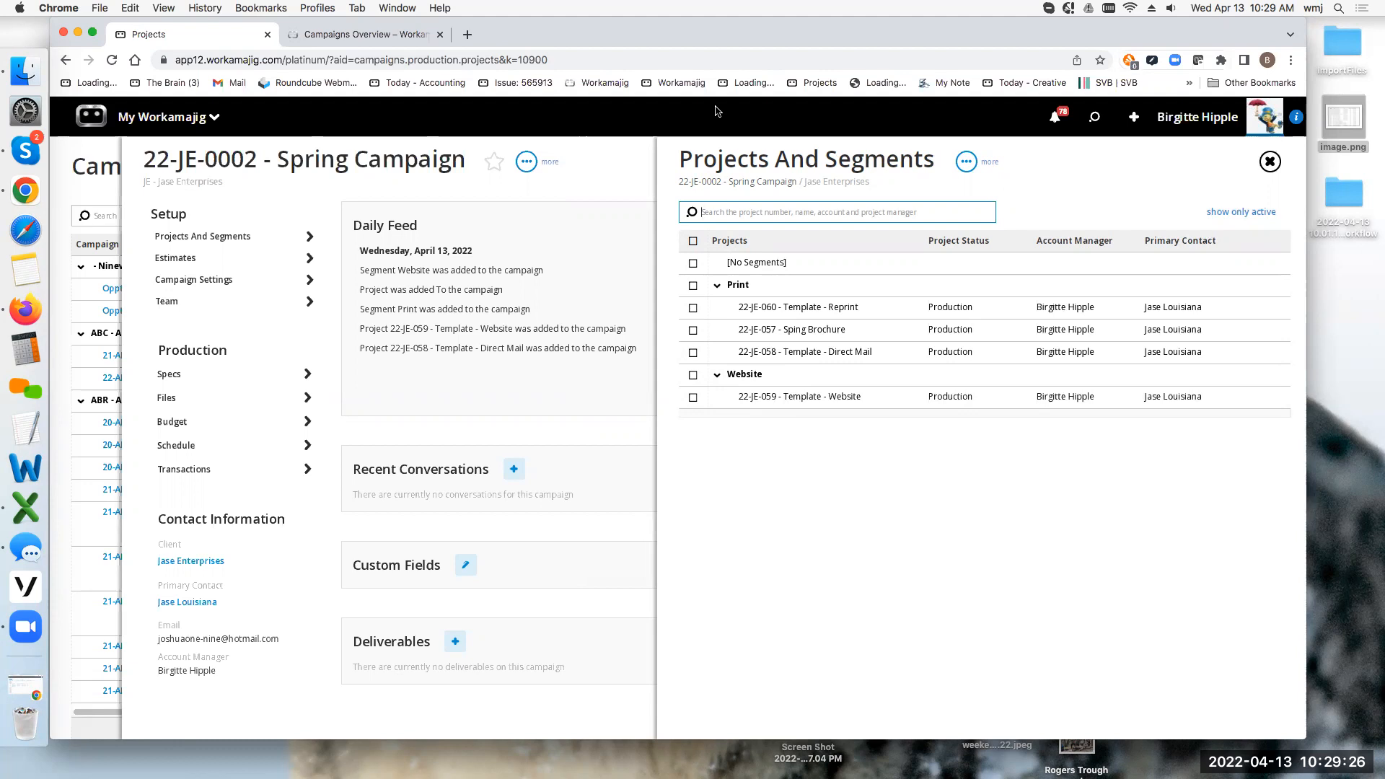
{"action": "left_click", "coordinate": [866, 159]}
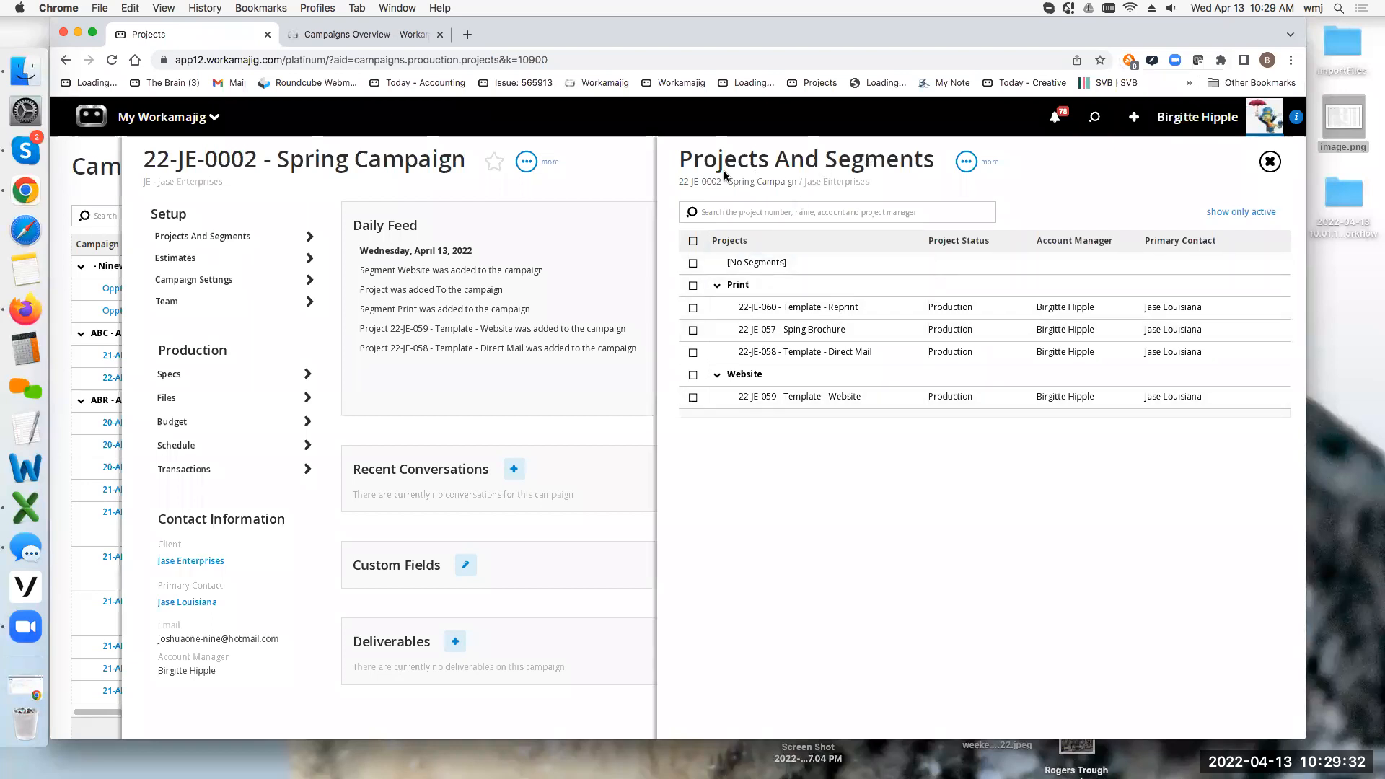
{"action": "left_click", "coordinate": [966, 162]}
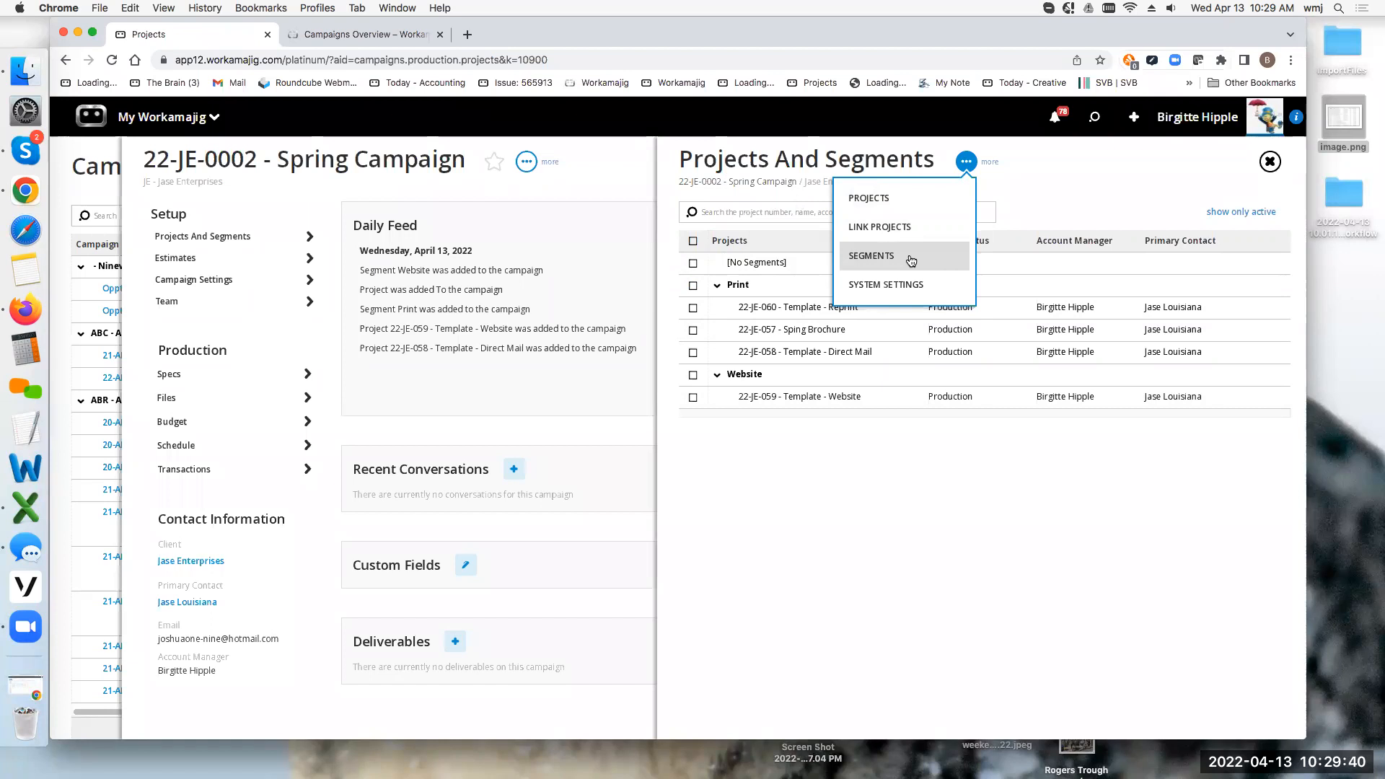
{"action": "left_click", "coordinate": [603, 170]}
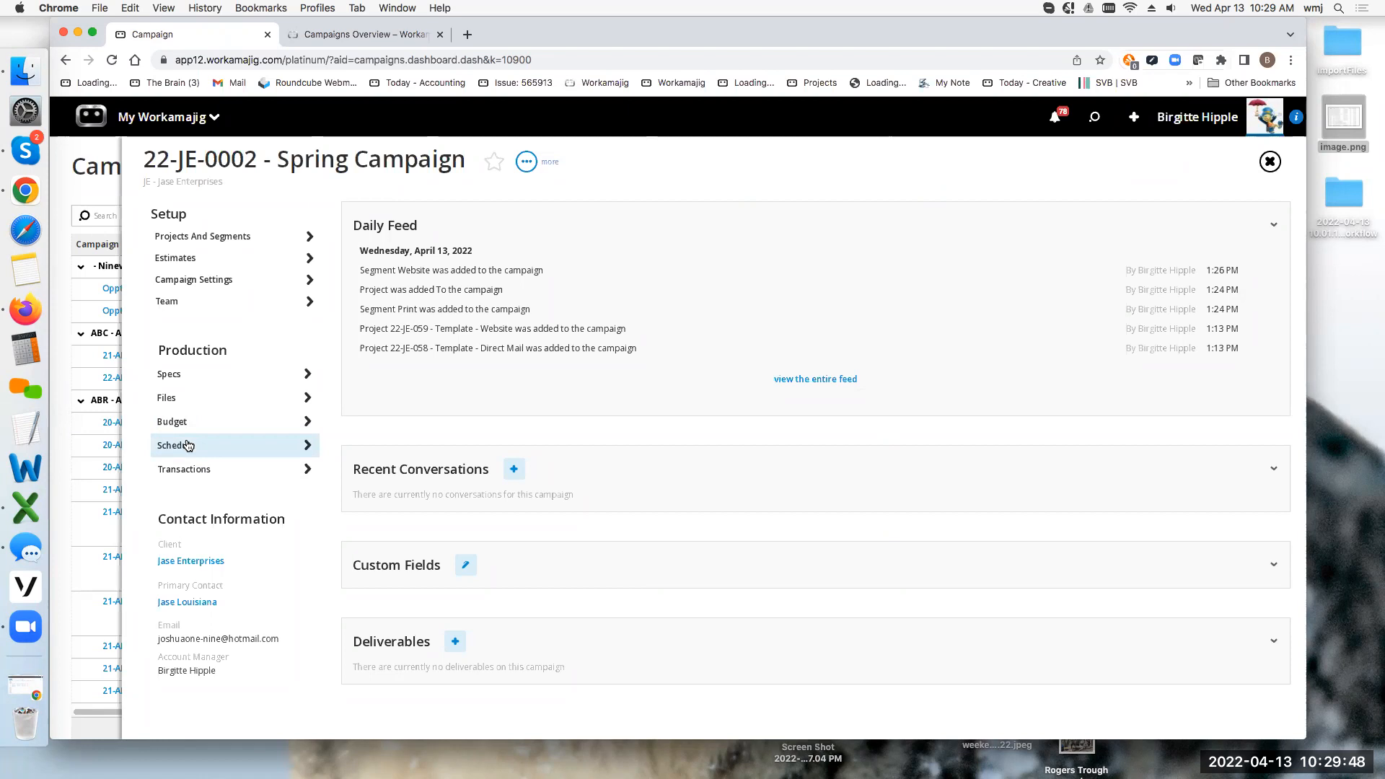
Open the Spring Campaign's schedule without the Gantt chart, collapse the Print segment, and keep the Website segment's tasks expanded.
{"action": "left_click", "coordinate": [187, 446]}
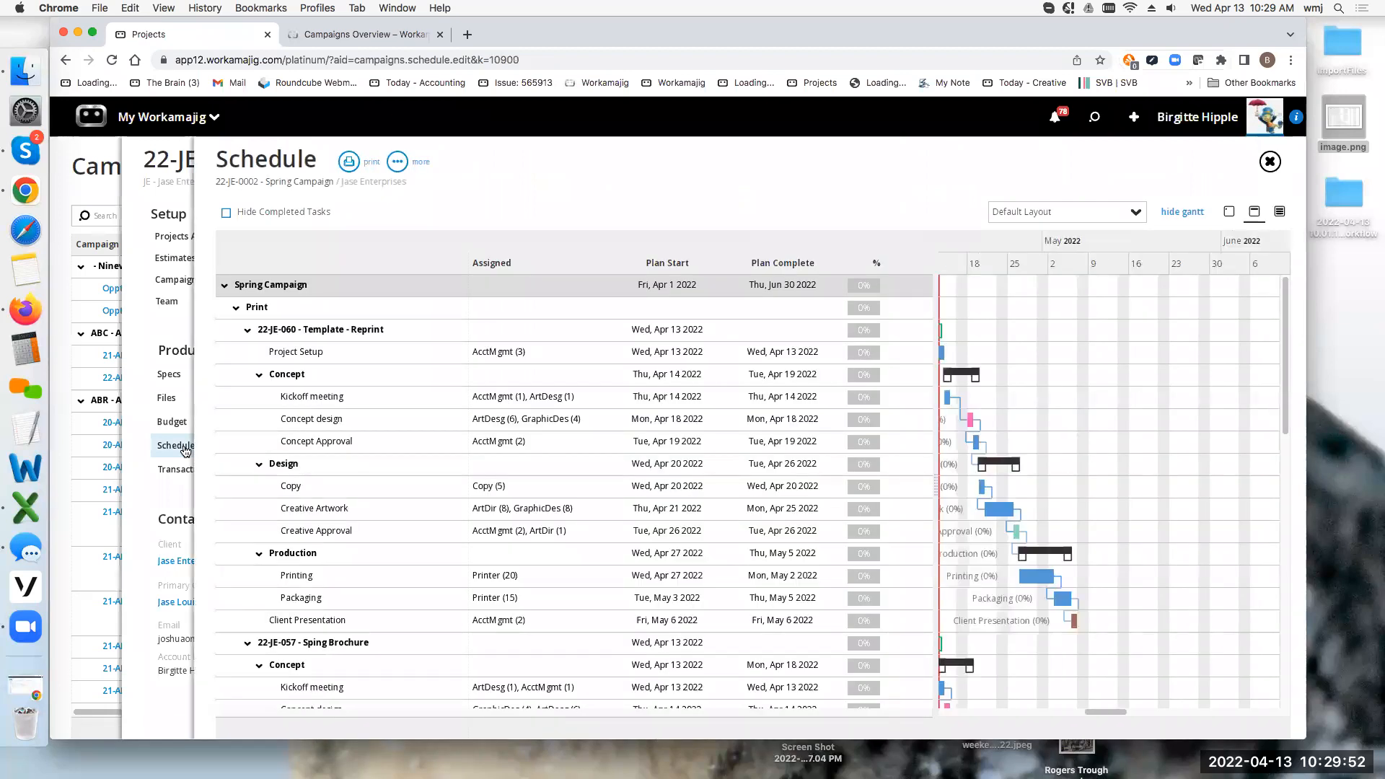
{"action": "left_click", "coordinate": [1165, 214]}
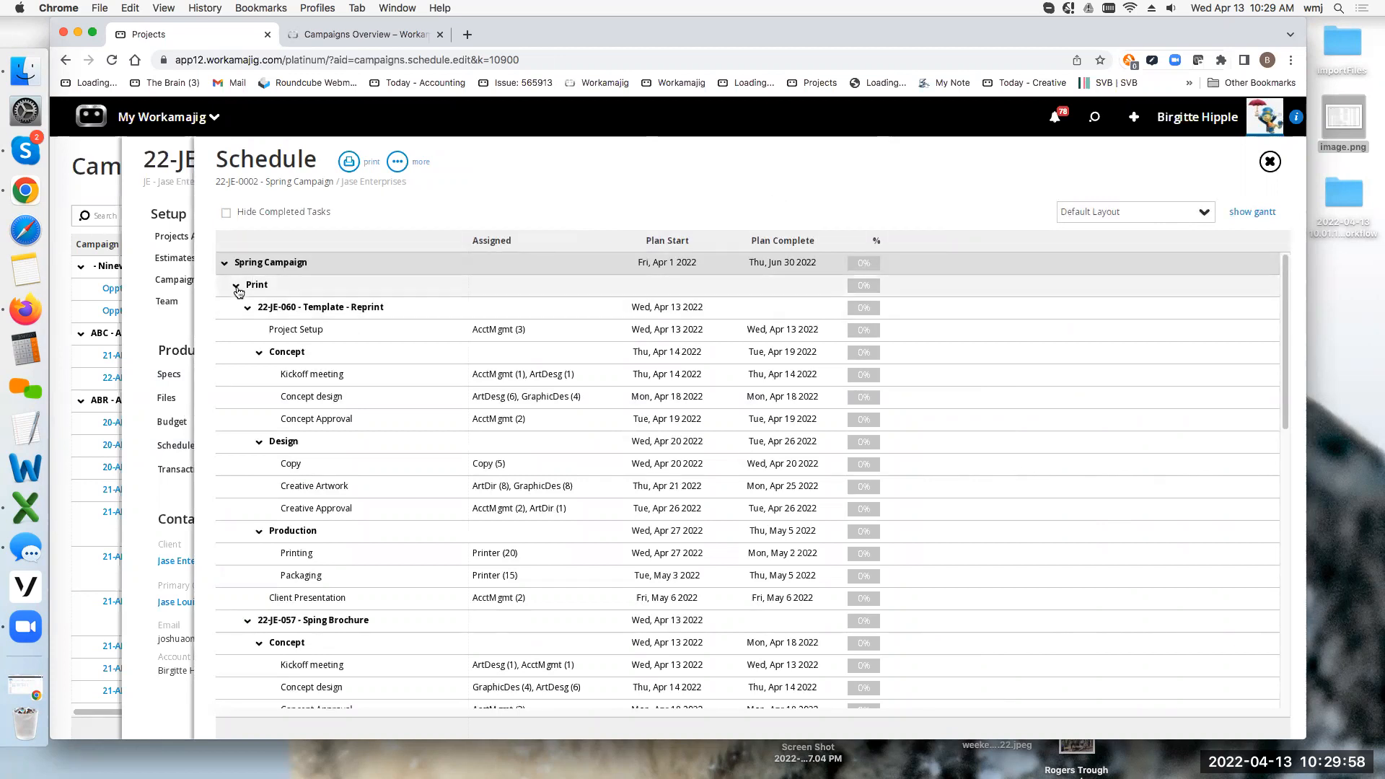
{"action": "left_click", "coordinate": [237, 286]}
{"action": "left_click", "coordinate": [237, 309]}
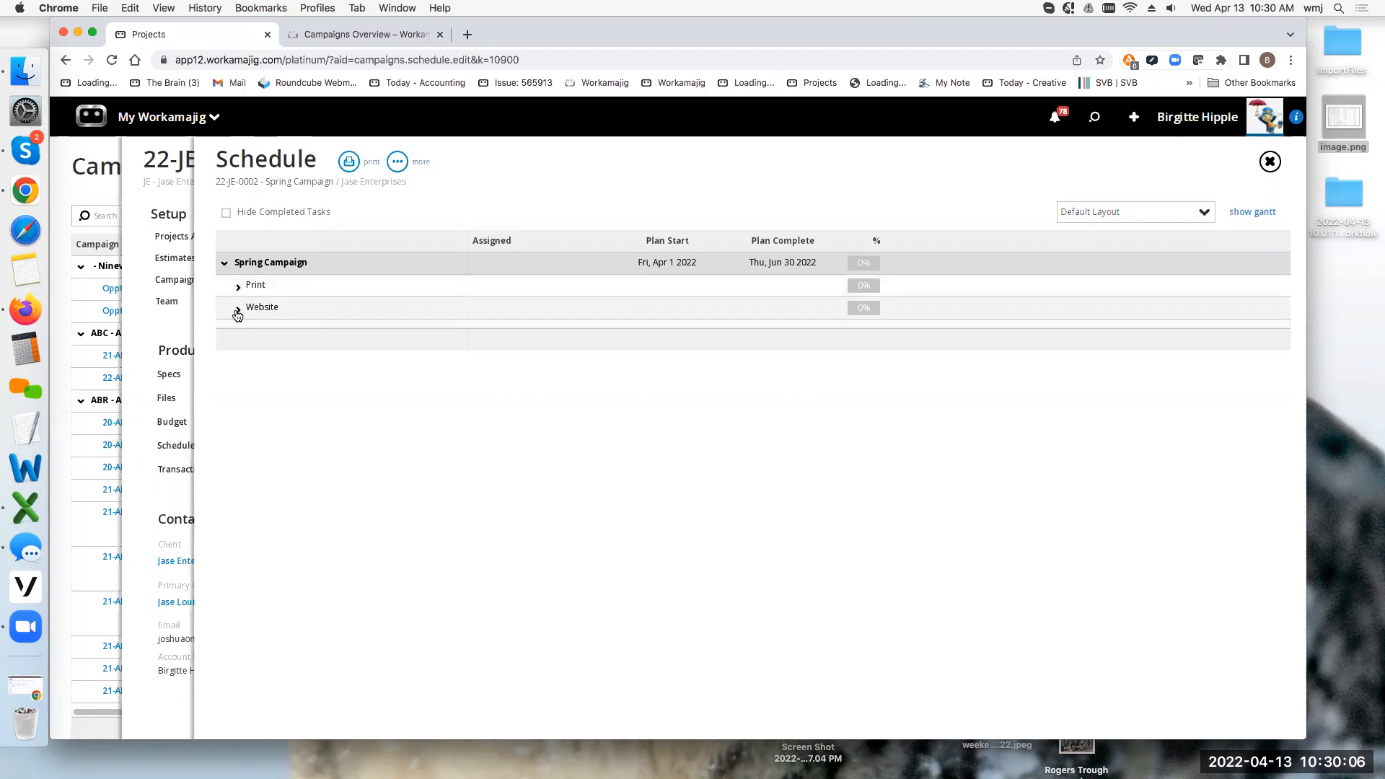
{"action": "left_click", "coordinate": [237, 310]}
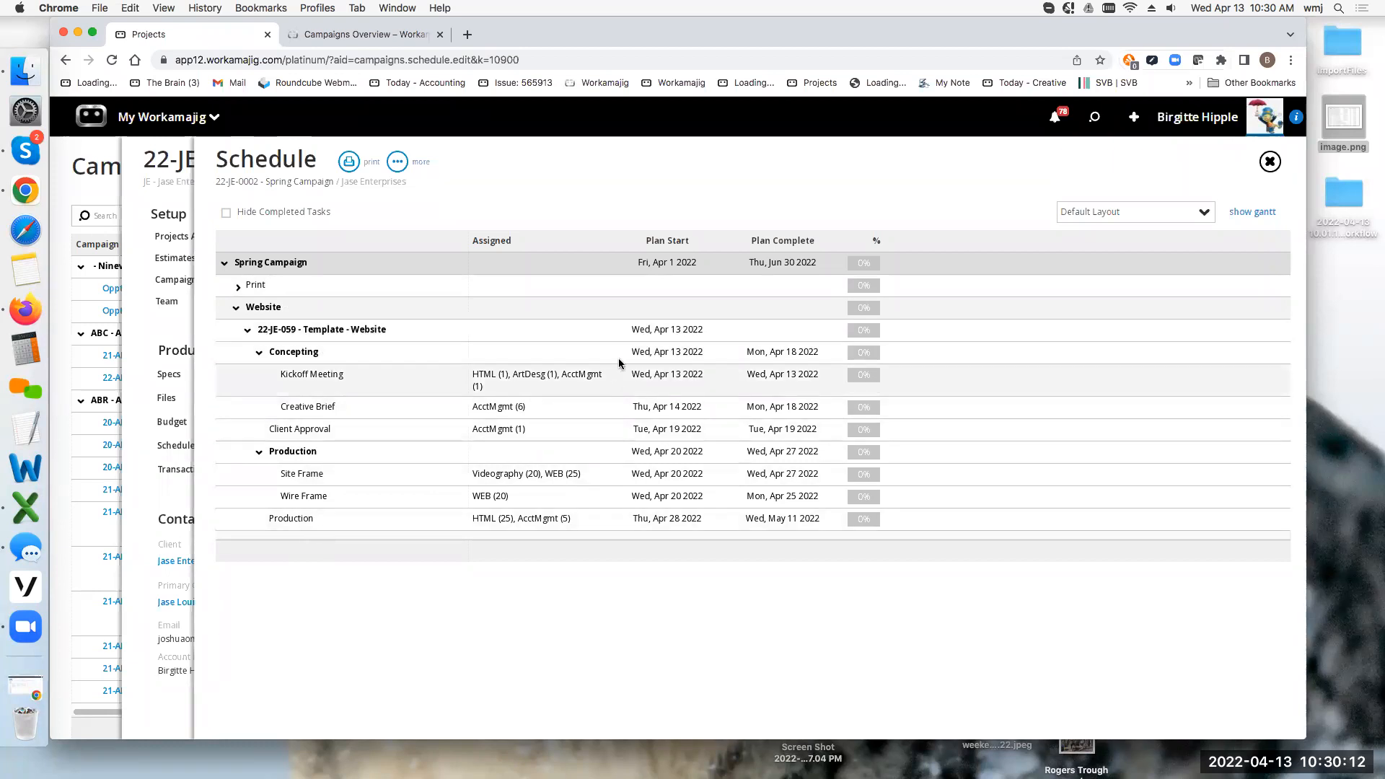
Show the Gantt chart for the Website segment at the daily timescale, and hide it again.
{"action": "left_click", "coordinate": [1253, 212]}
{"action": "left_click_drag", "start_coordinate": [1105, 555], "coordinate": [1095, 554]}
{"action": "left_click", "coordinate": [1227, 215]}
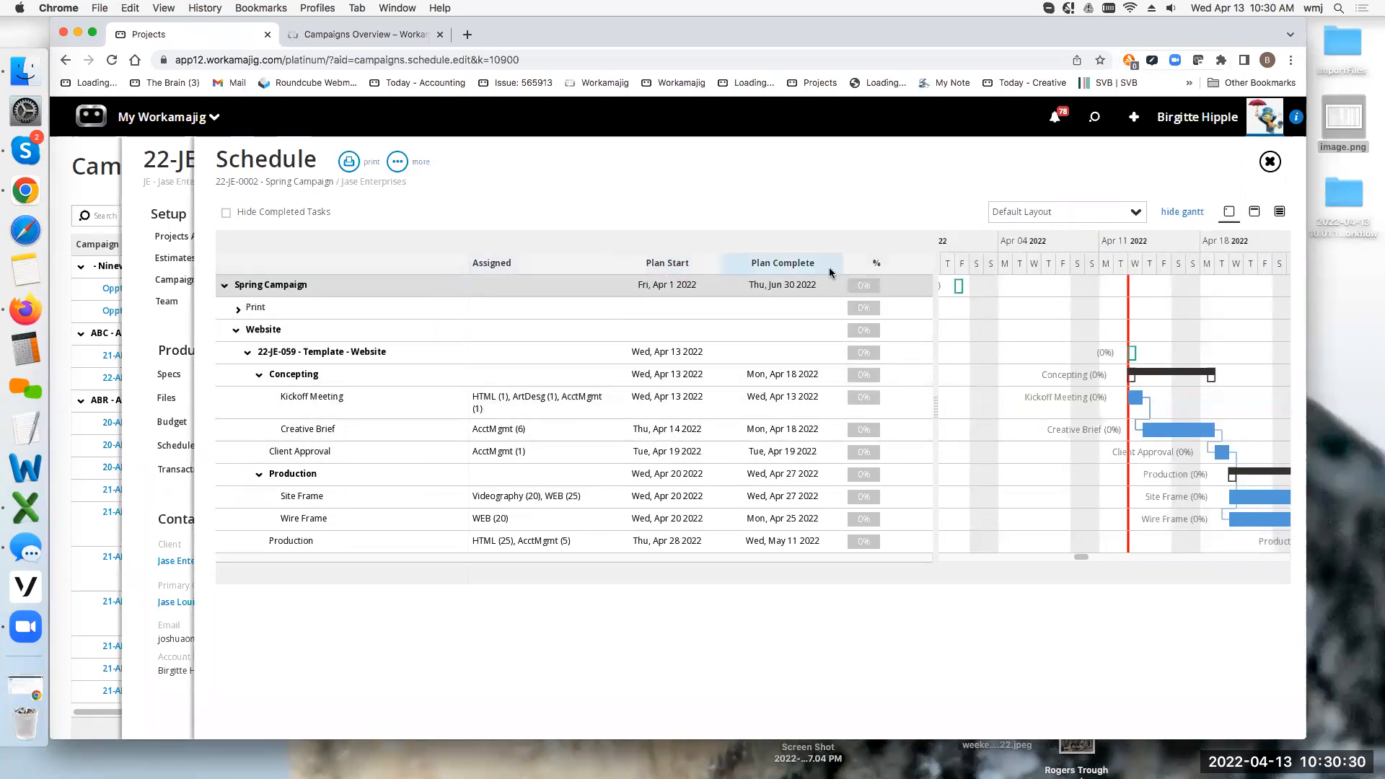
{"action": "left_click", "coordinate": [1183, 212]}
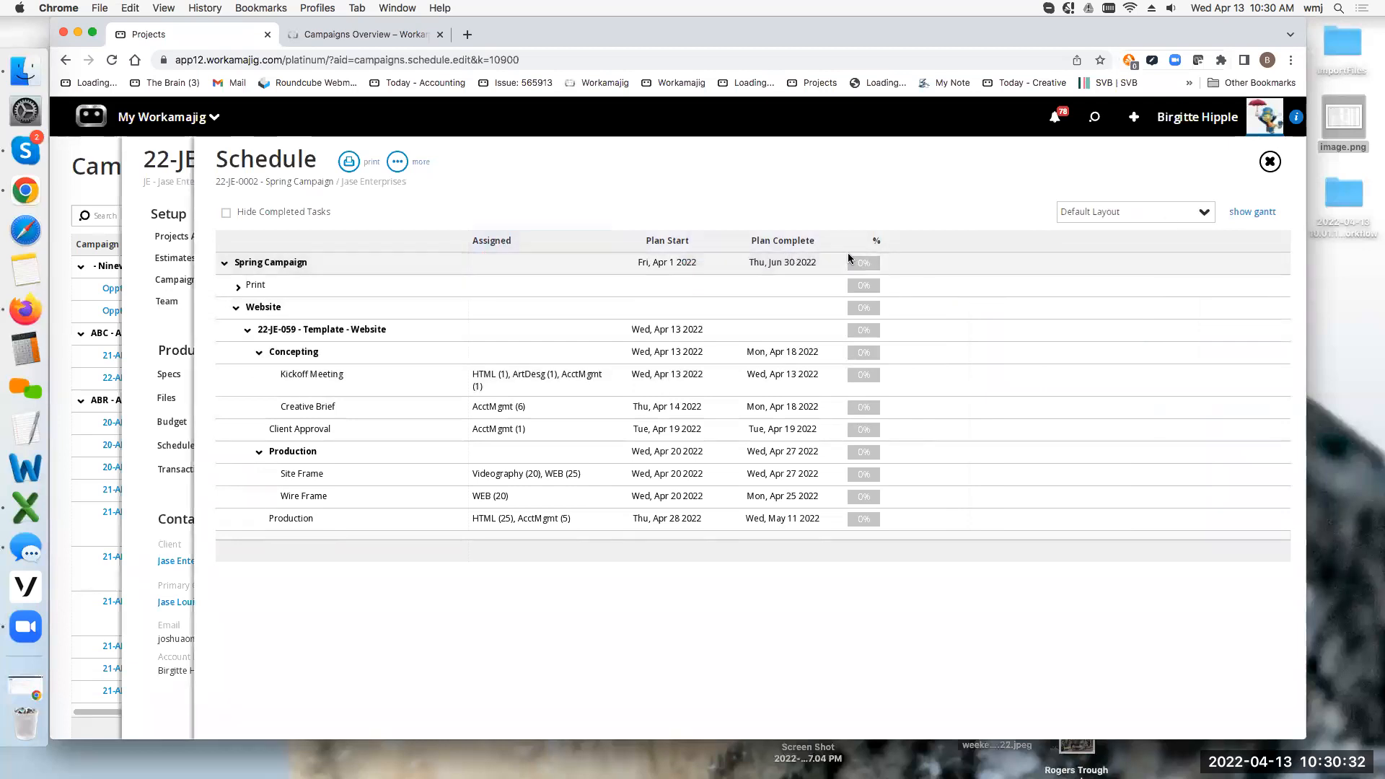
Open the schedule's column sets, browse the fields available for a new Project Schedule column, and close without adding any.
{"action": "left_click", "coordinate": [398, 161]}
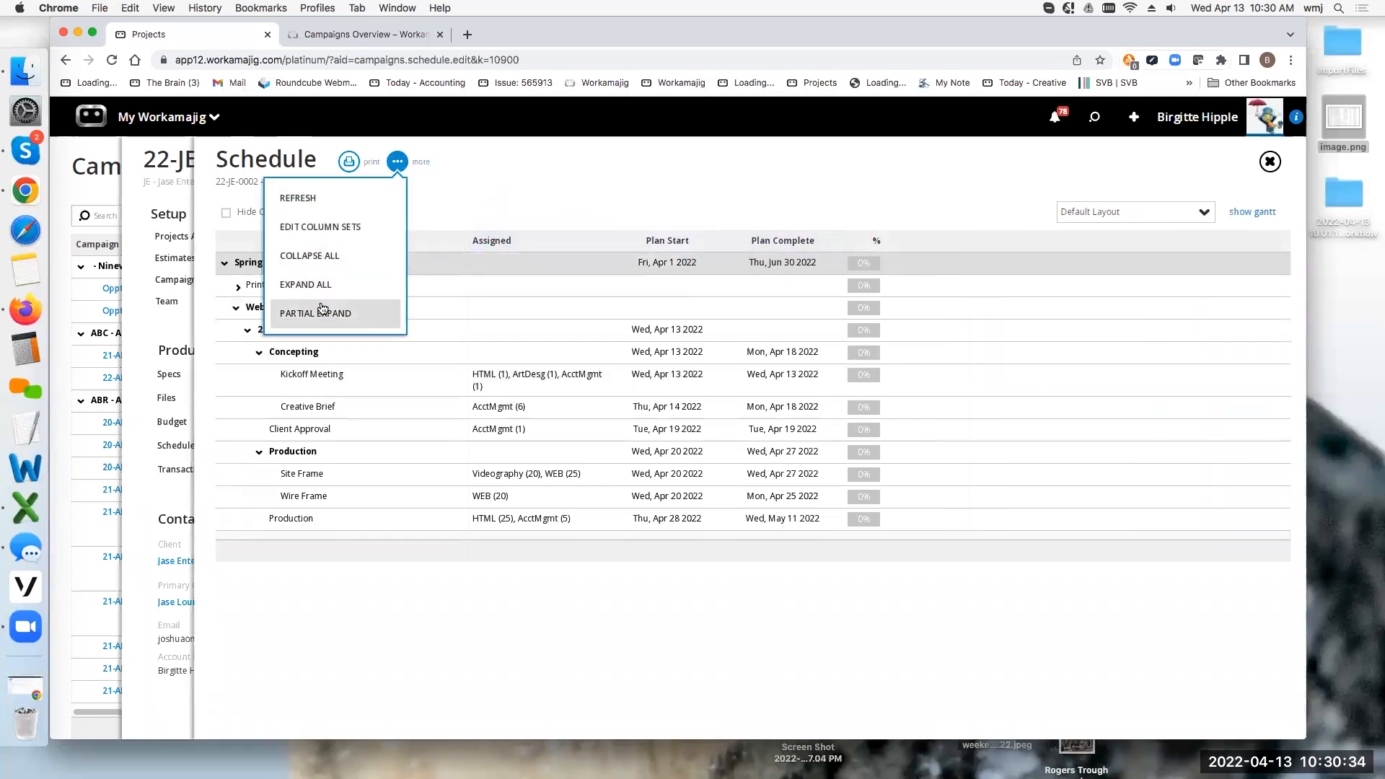
{"action": "left_click", "coordinate": [321, 229]}
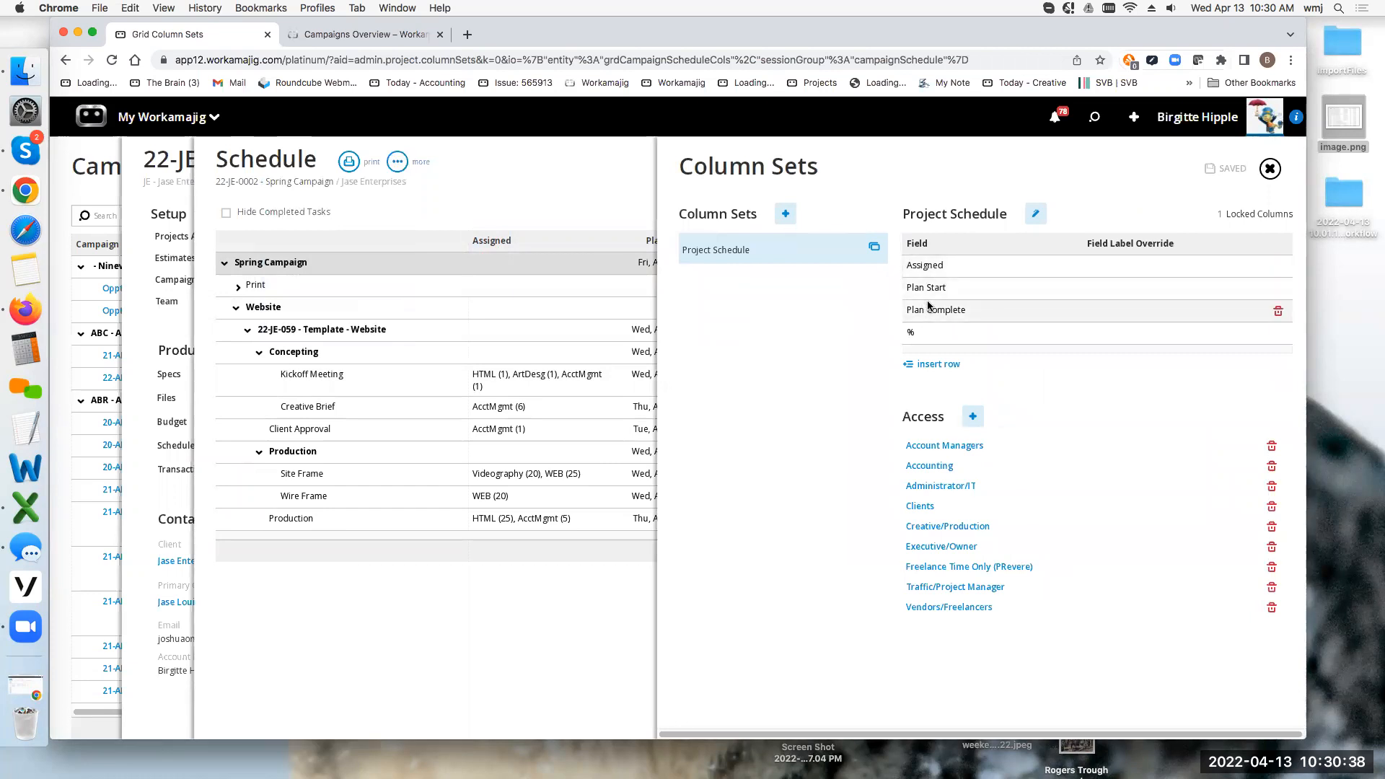
{"action": "left_click", "coordinate": [929, 367]}
{"action": "left_click", "coordinate": [956, 360]}
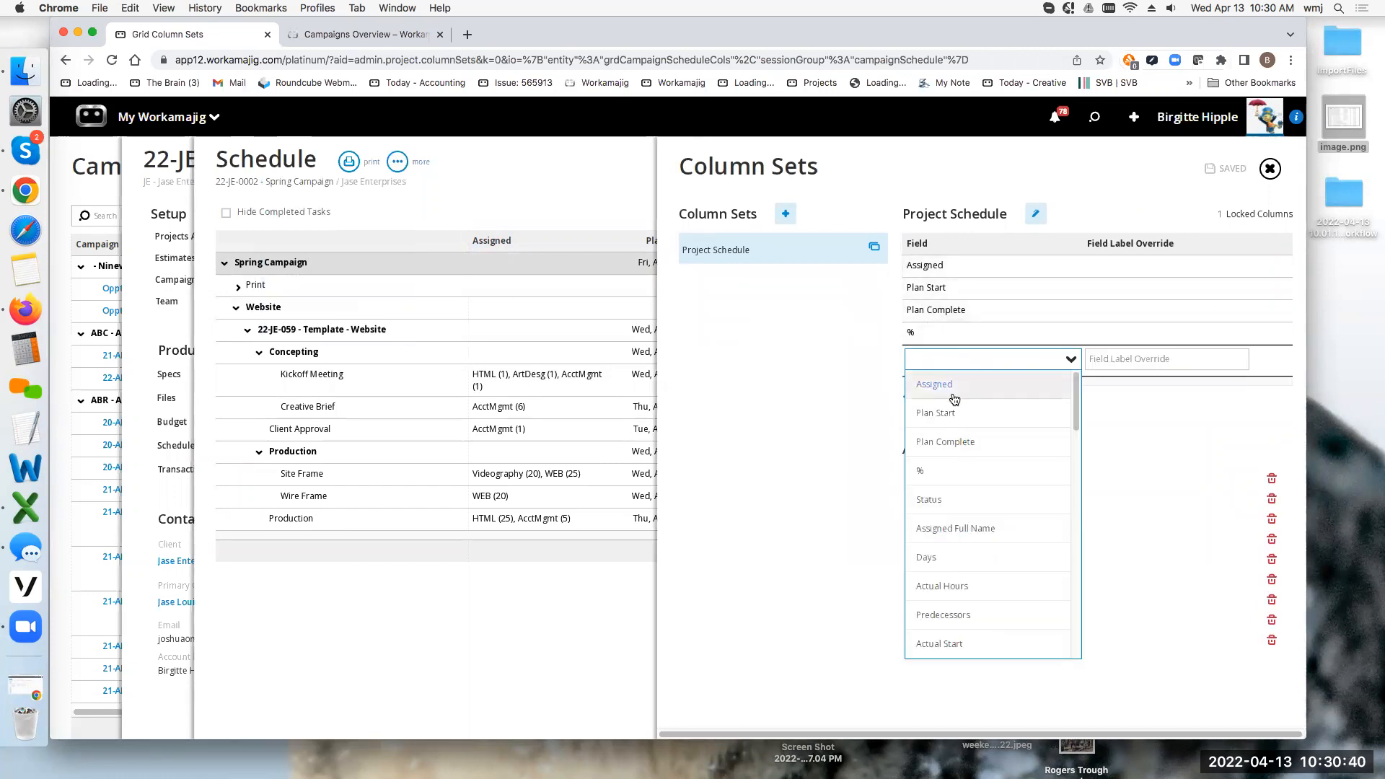
{"action": "scroll", "coordinate": [952, 577], "scroll_direction": "down", "scroll_amount": 10}
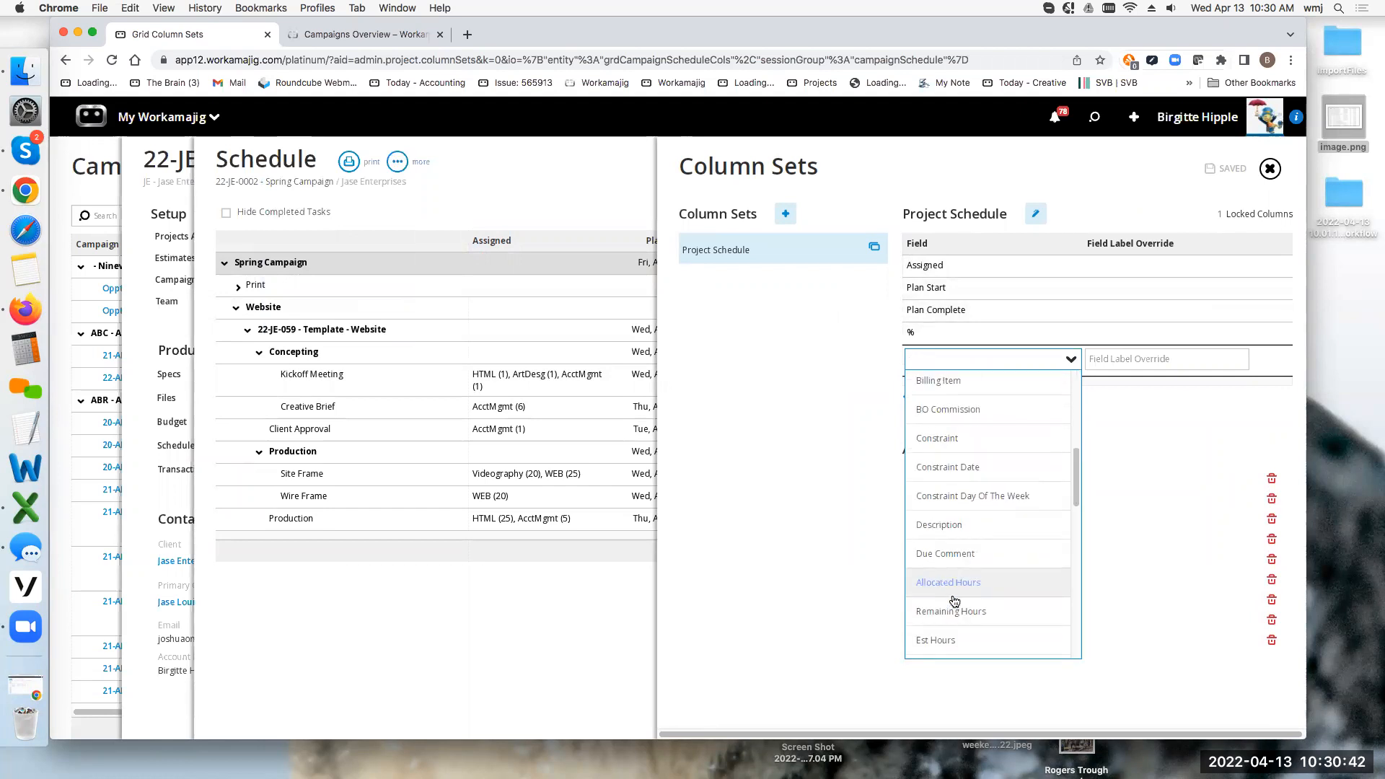
{"action": "scroll", "coordinate": [955, 610], "scroll_direction": "down", "scroll_amount": 3}
{"action": "scroll", "coordinate": [955, 609], "scroll_direction": "up", "scroll_amount": 5}
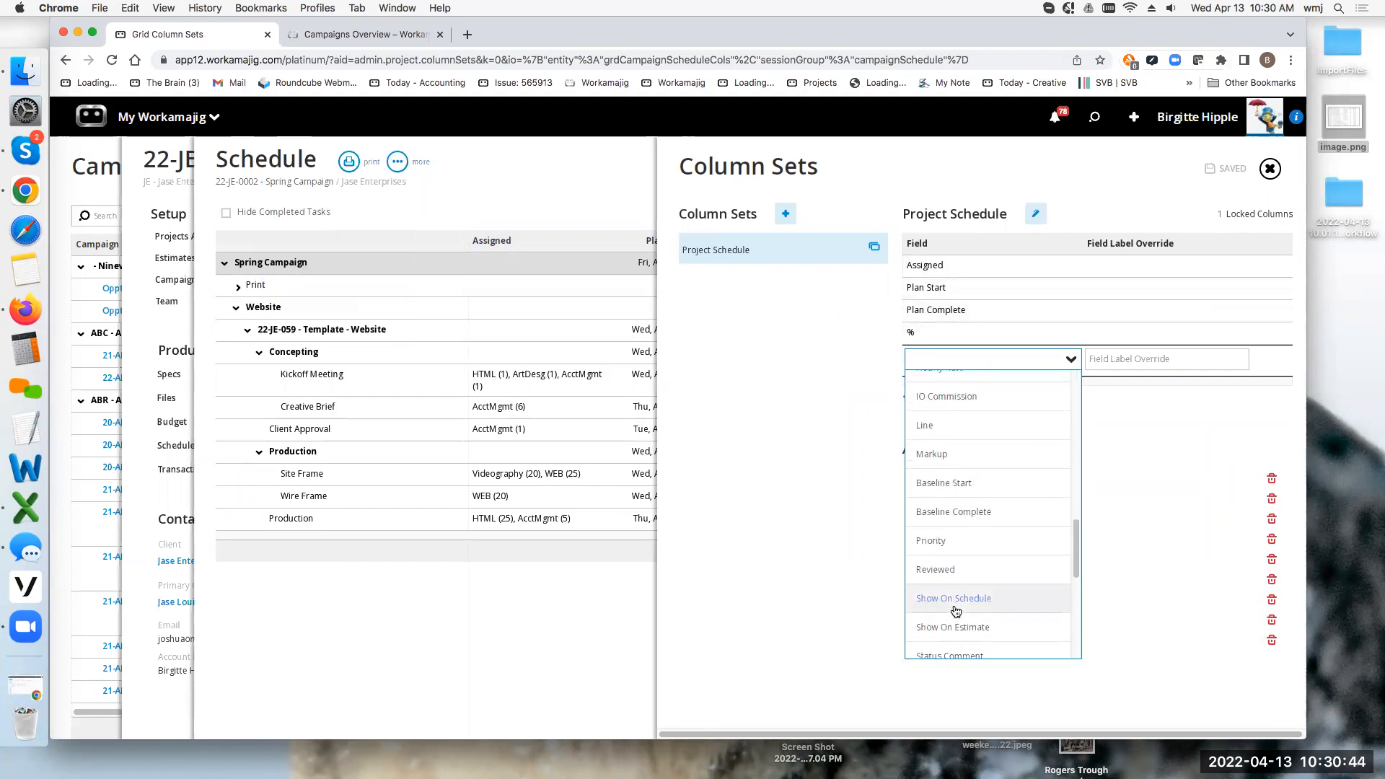
{"action": "scroll", "coordinate": [956, 610], "scroll_direction": "up", "scroll_amount": 10}
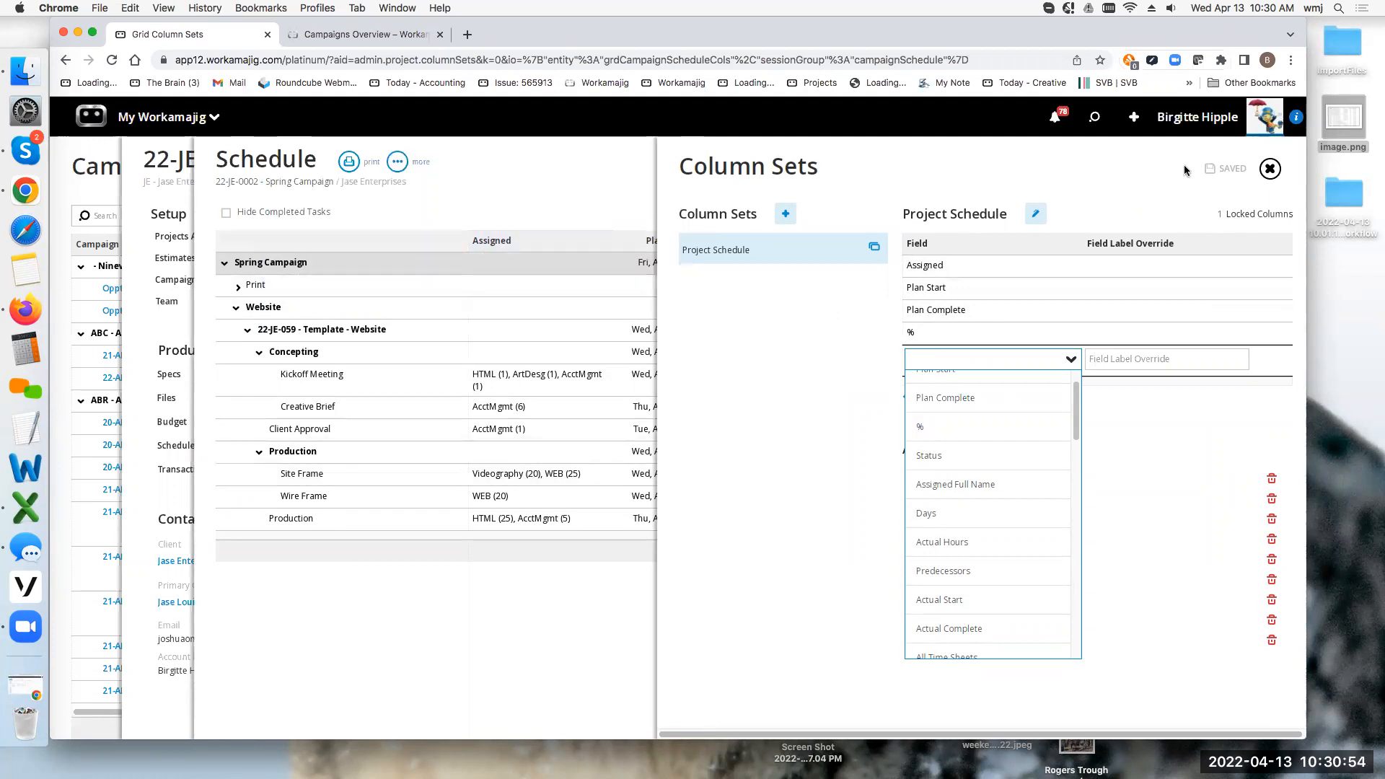
{"action": "left_click", "coordinate": [1269, 171]}
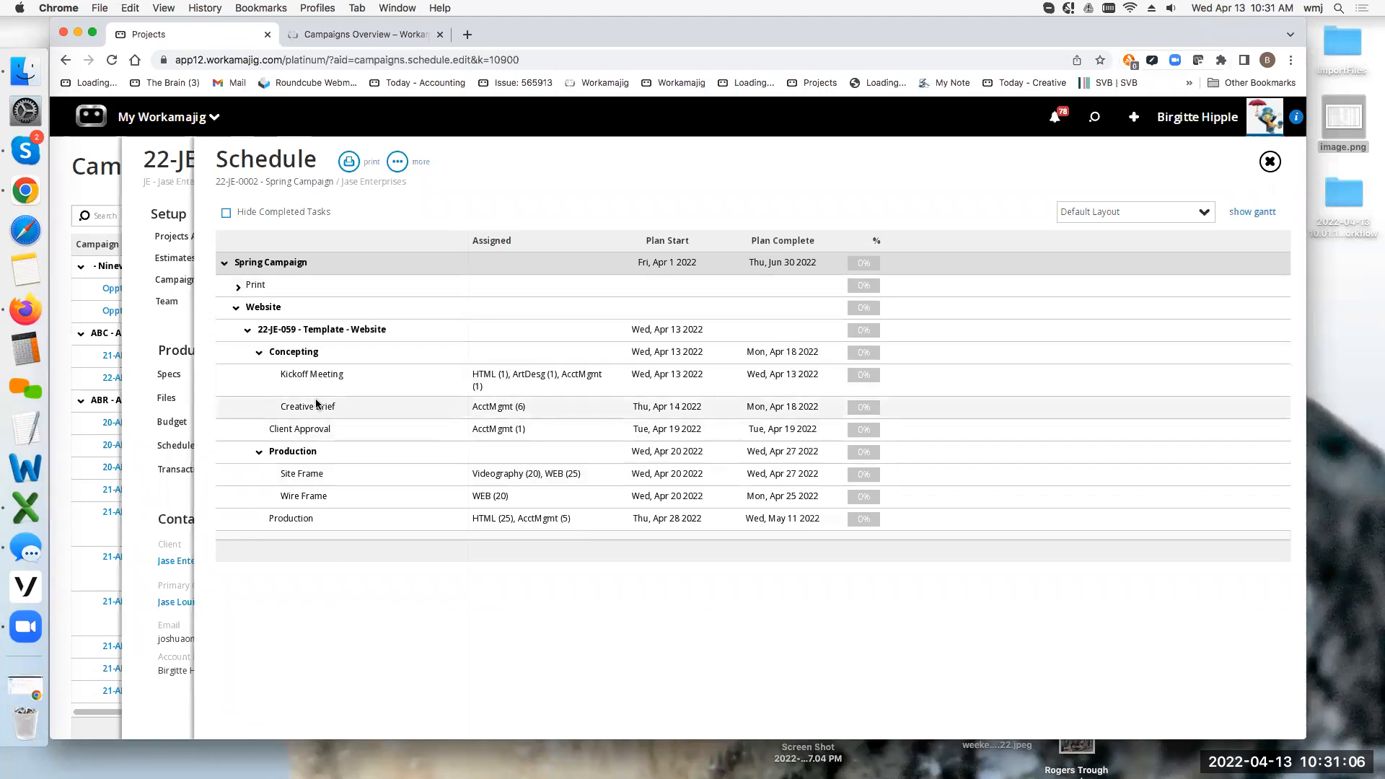
Open the Website project's Kickoff Meeting task, review its additional settings, Account Management assignment and conversations, and close it without changes.
{"action": "left_click", "coordinate": [328, 374]}
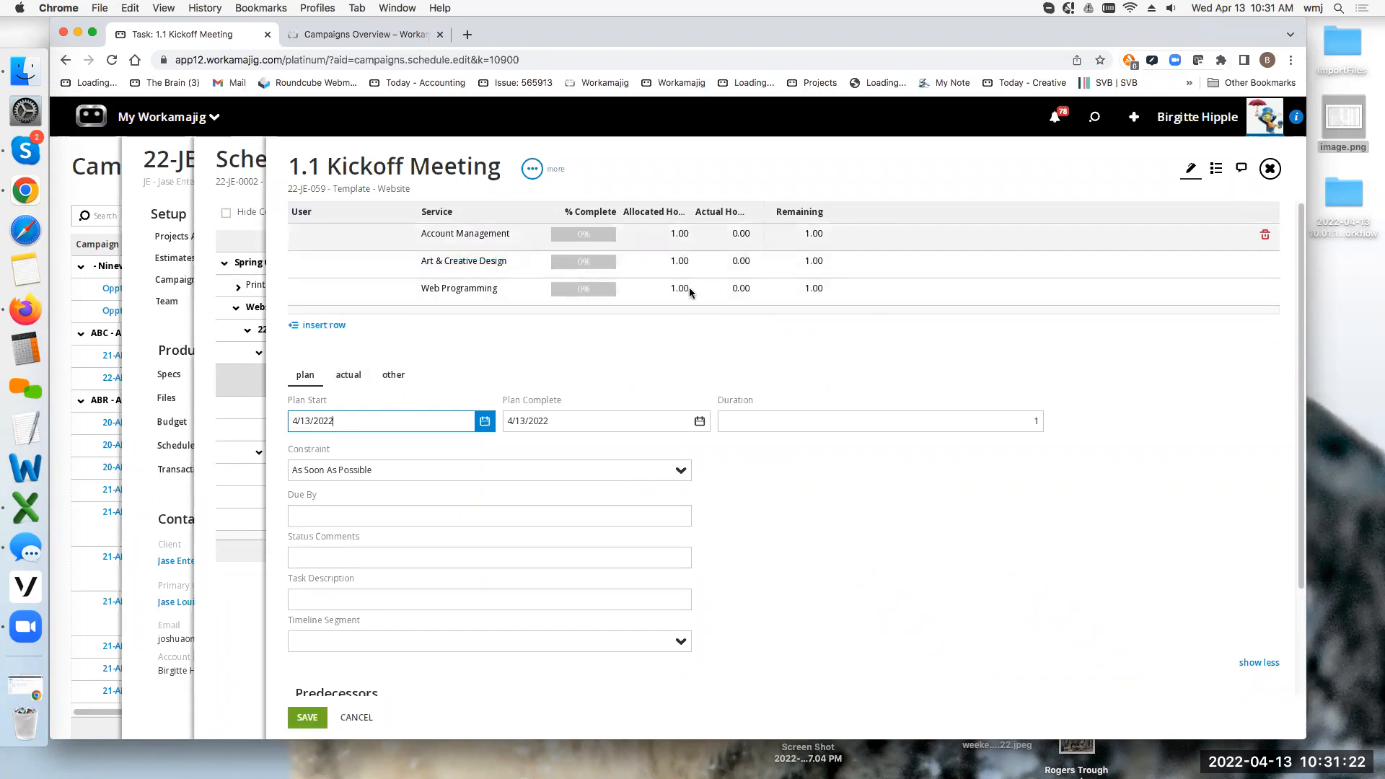
{"action": "left_click", "coordinate": [349, 375]}
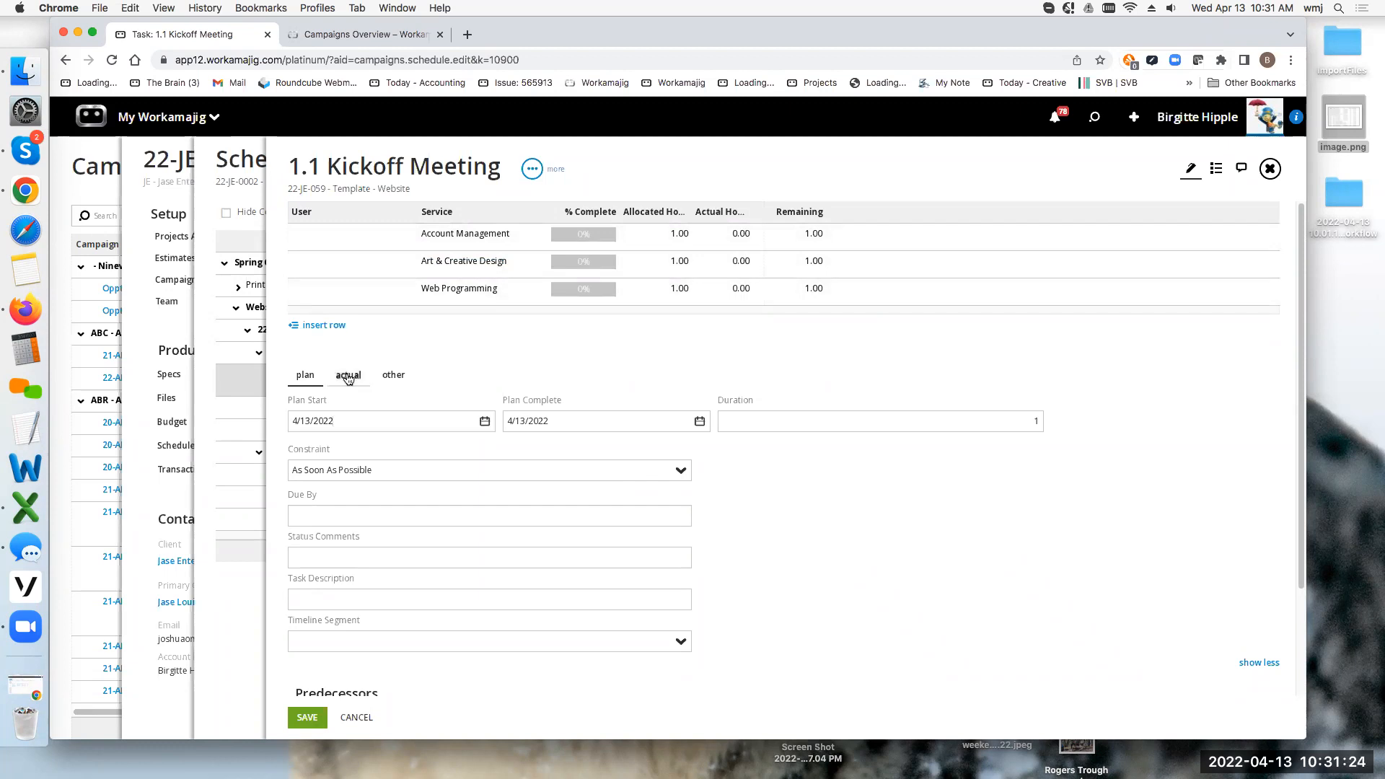
{"action": "left_click", "coordinate": [393, 375]}
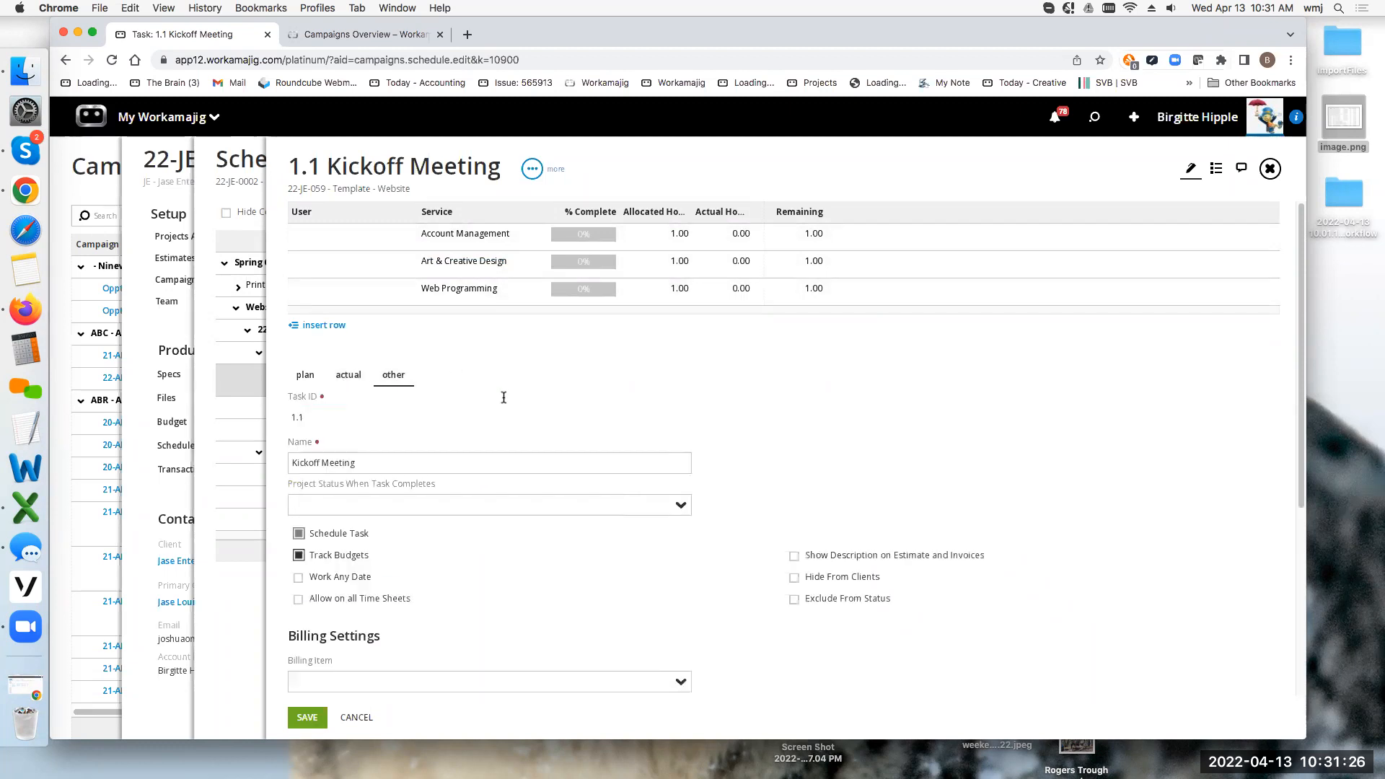
{"action": "left_click", "coordinate": [787, 234]}
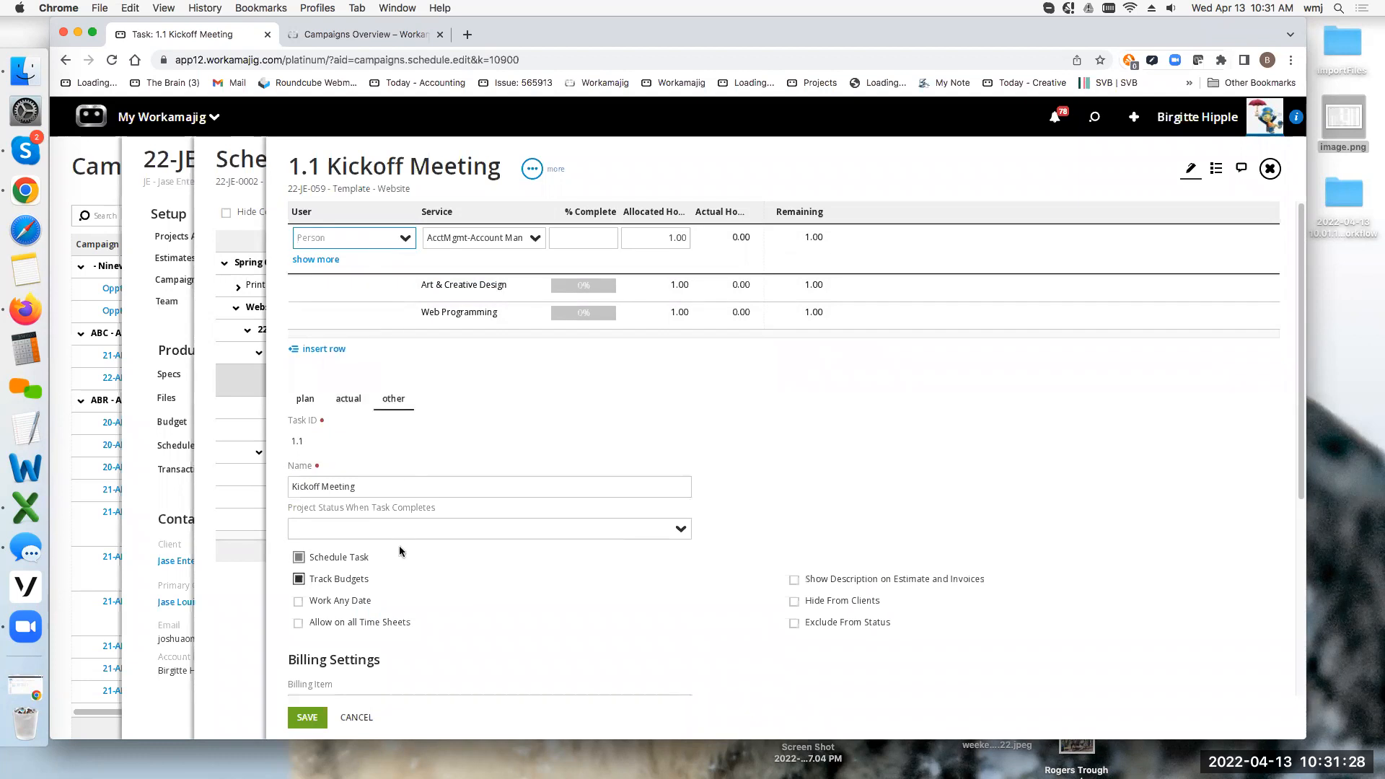
{"action": "left_click", "coordinate": [1241, 168]}
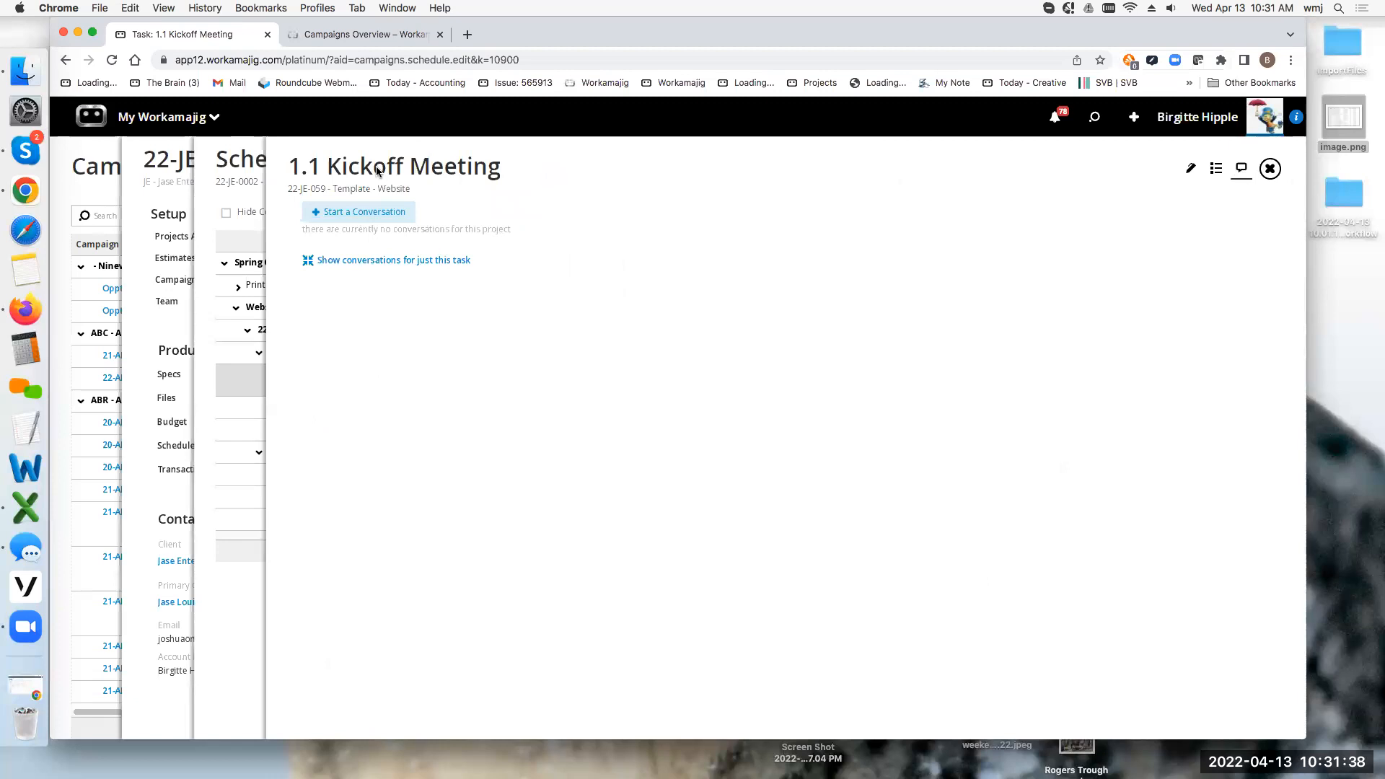
{"action": "left_click", "coordinate": [1191, 168]}
{"action": "left_click", "coordinate": [1271, 168]}
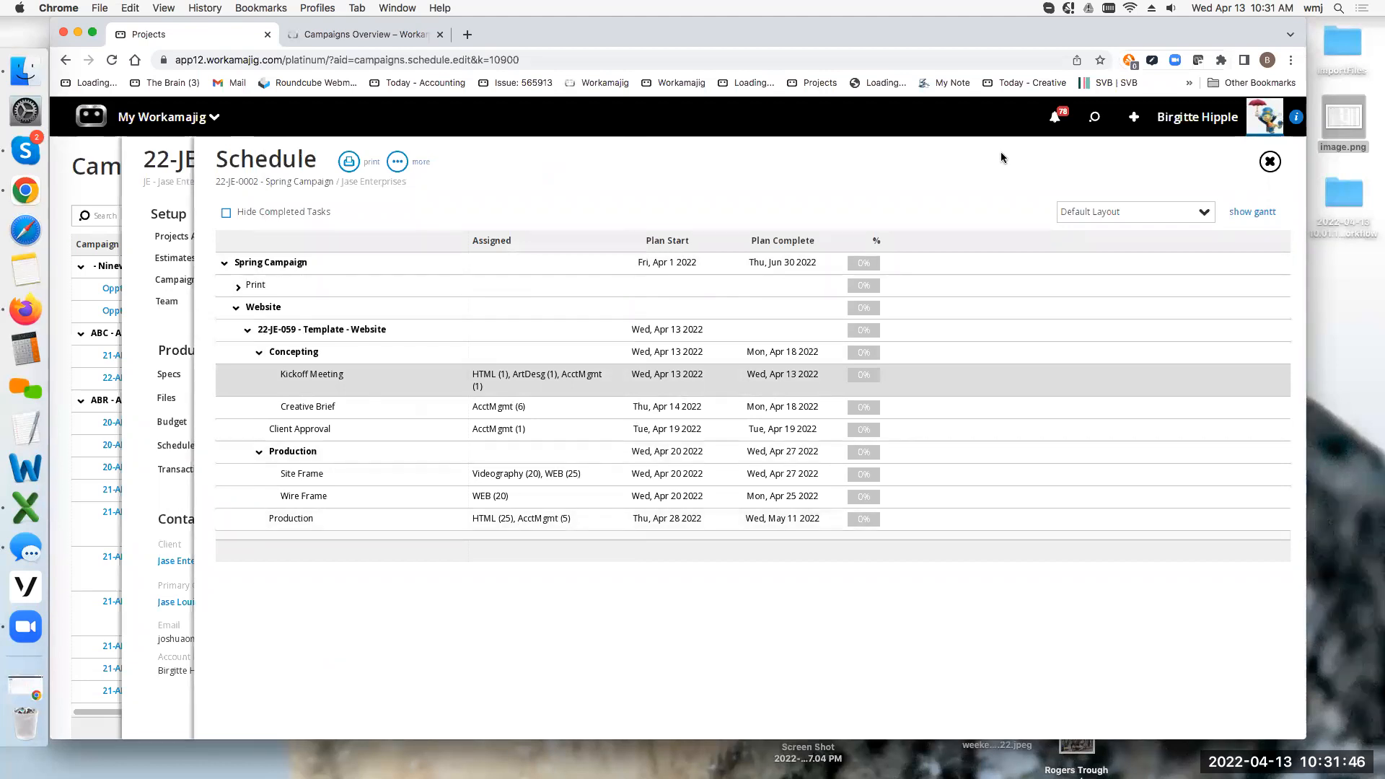
Return to the Spring Campaign's dashboard and open its estimates.
{"action": "left_click", "coordinate": [183, 195]}
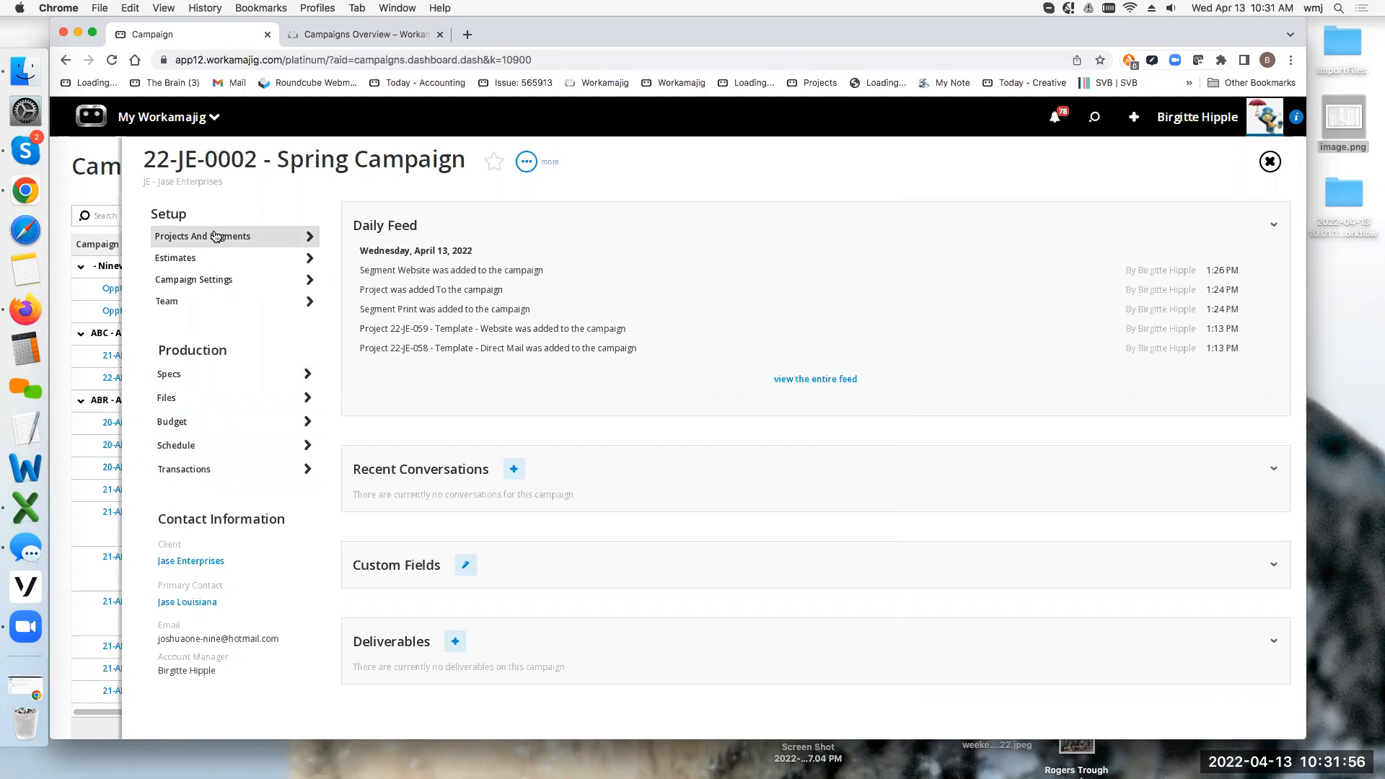
{"action": "left_click", "coordinate": [185, 260]}
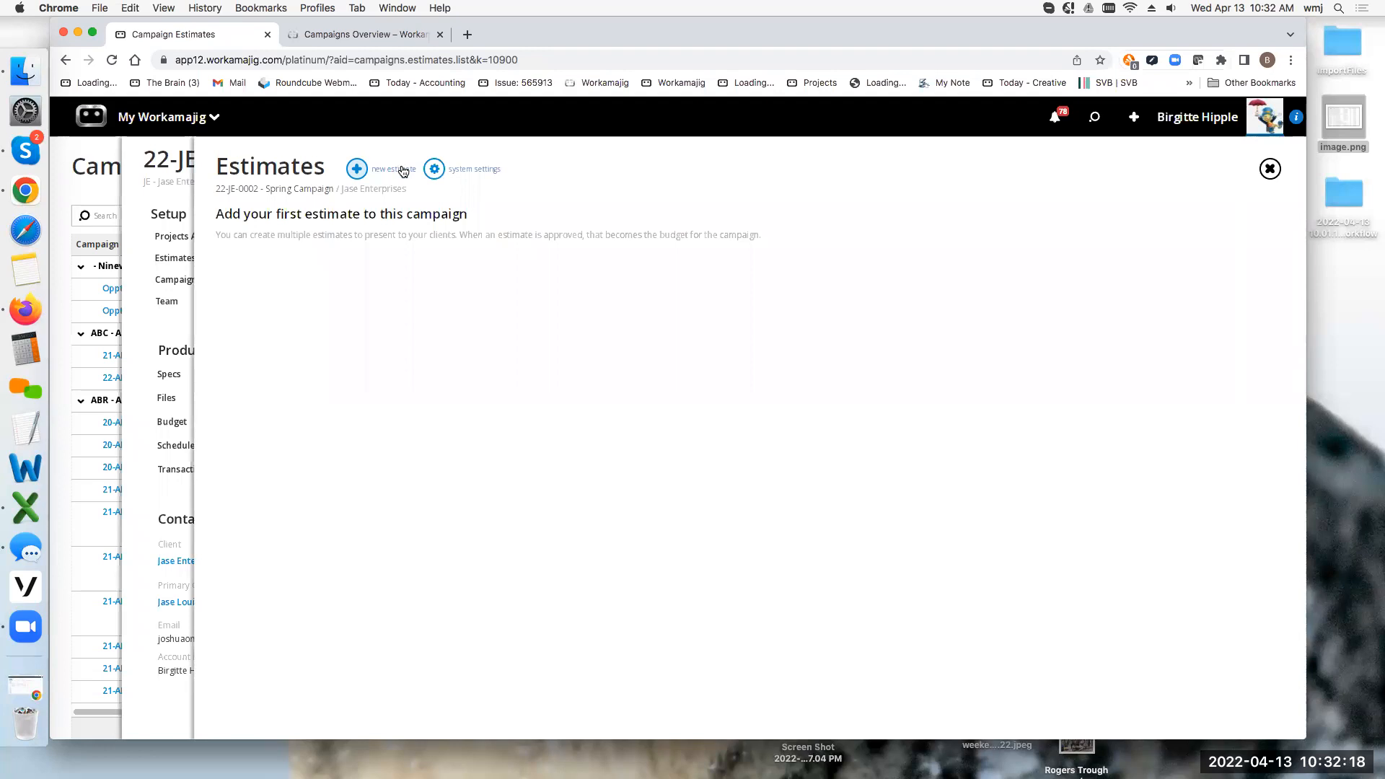
Create a new campaign estimate named Spring Campaign with the estimate type By Project Only.
{"action": "left_click", "coordinate": [359, 170]}
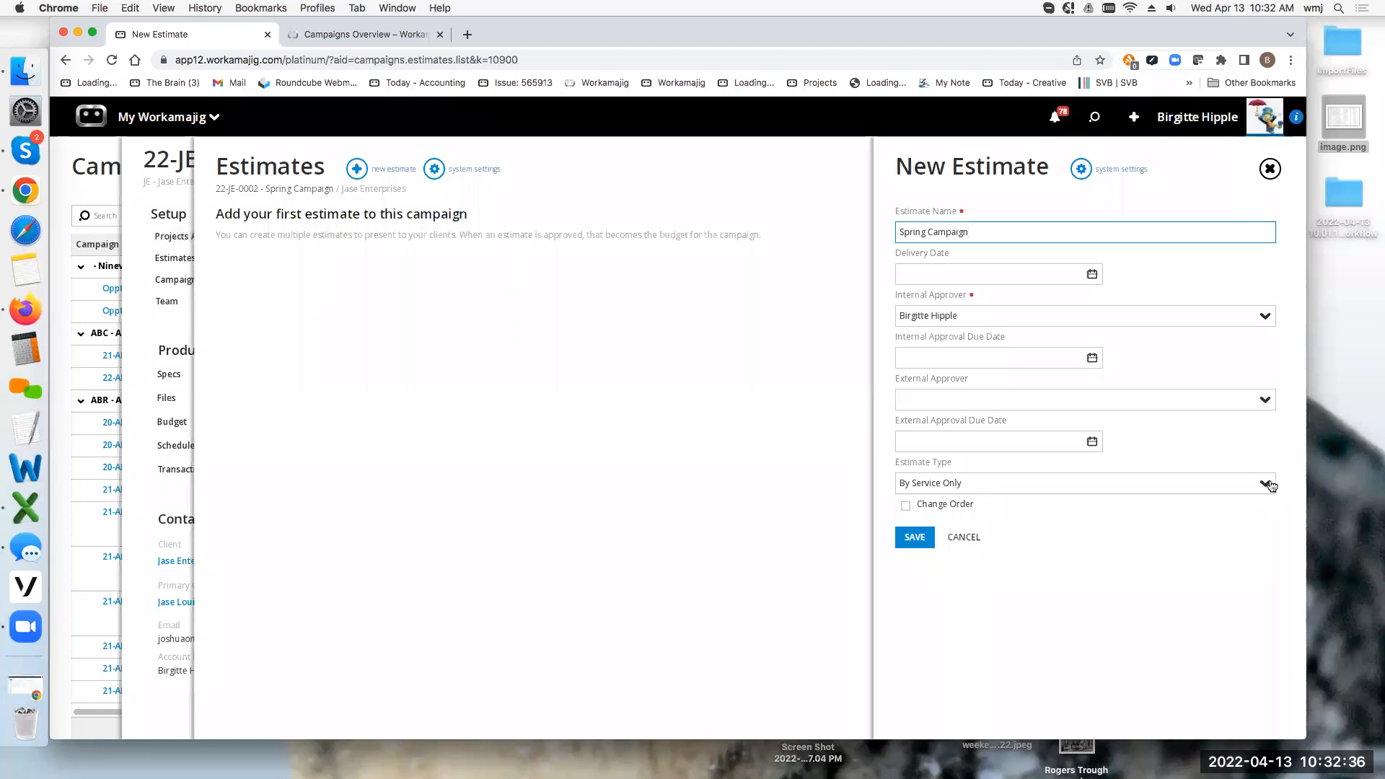
{"action": "left_click", "coordinate": [1270, 485]}
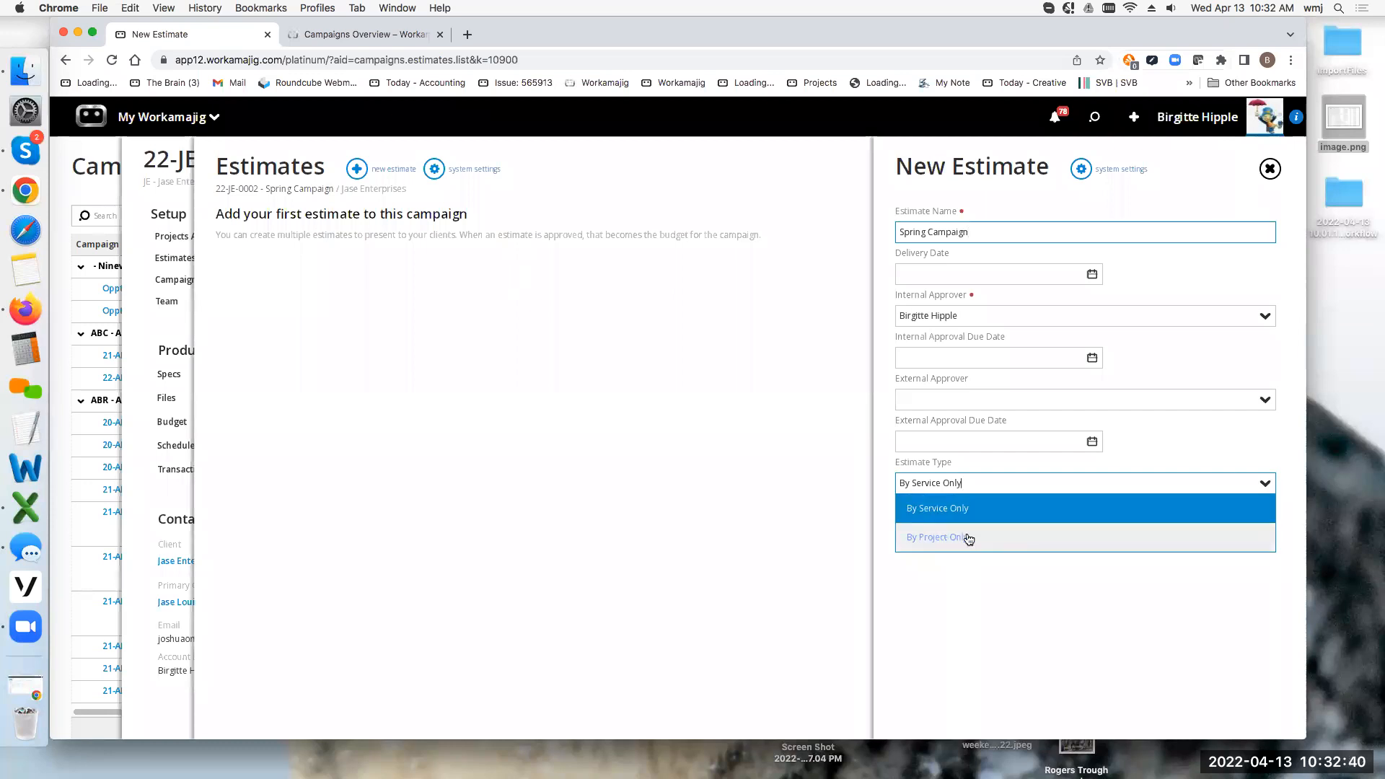
{"action": "left_click", "coordinate": [967, 538]}
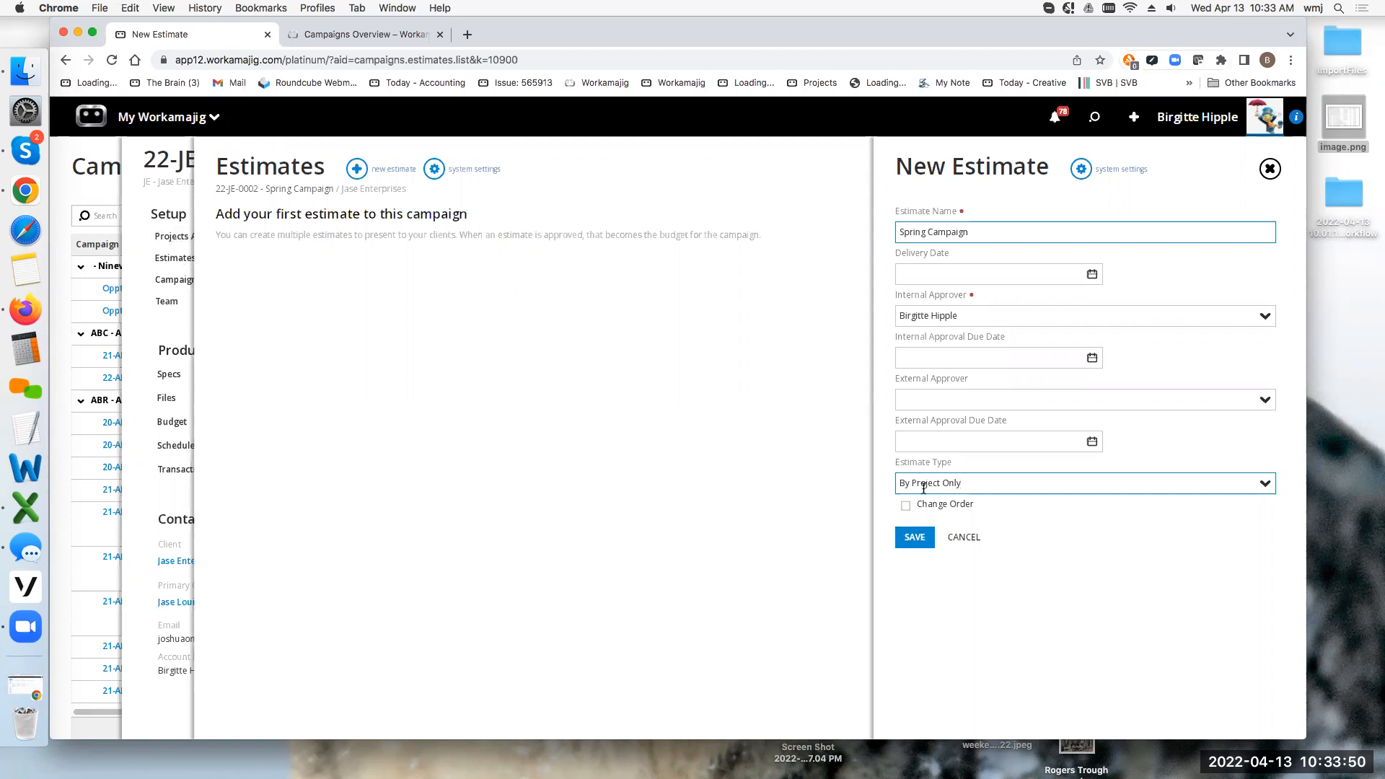
{"action": "left_click", "coordinate": [912, 538]}
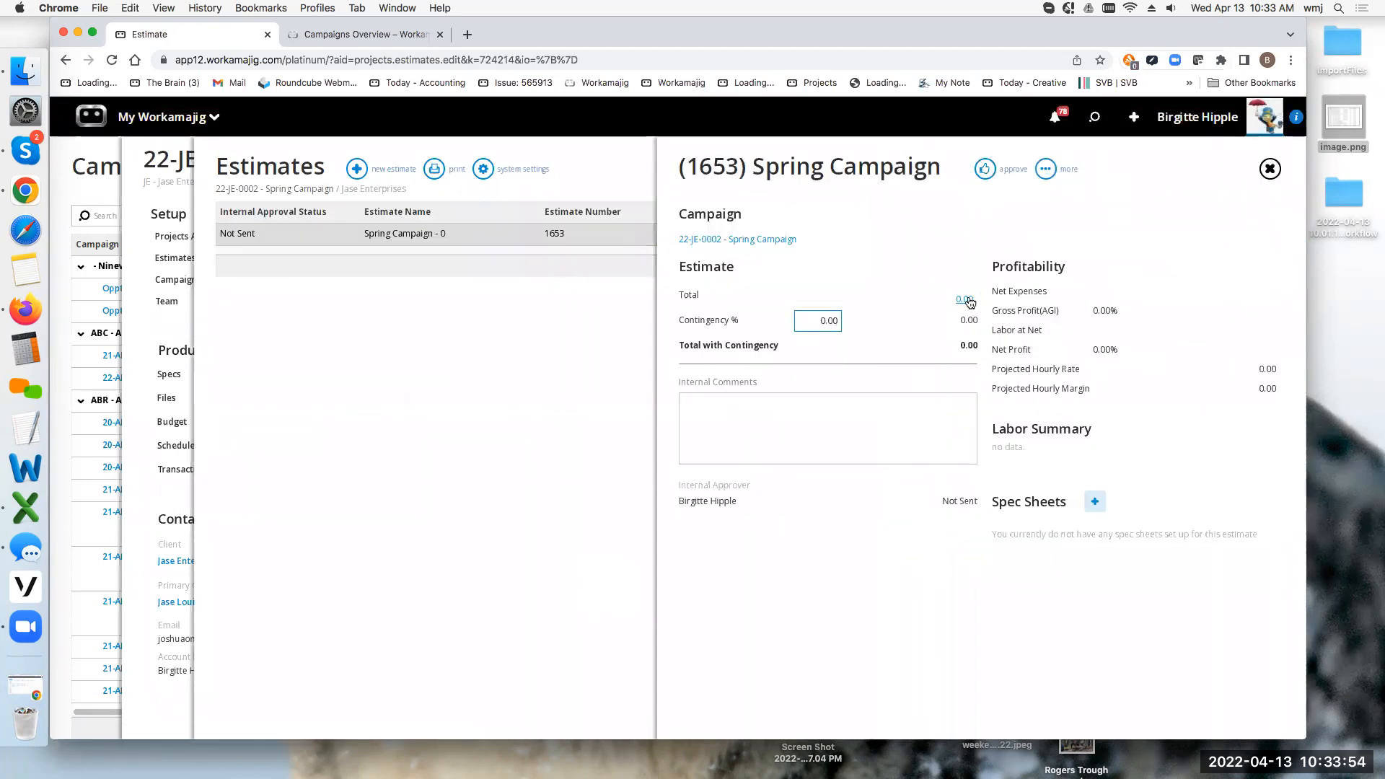
Assign the All - Approved estimate to the three Print projects (Reprint, Sping Brochure and Direct Mail) in the Spring Campaign estimate's project breakdown.
{"action": "left_click", "coordinate": [965, 298]}
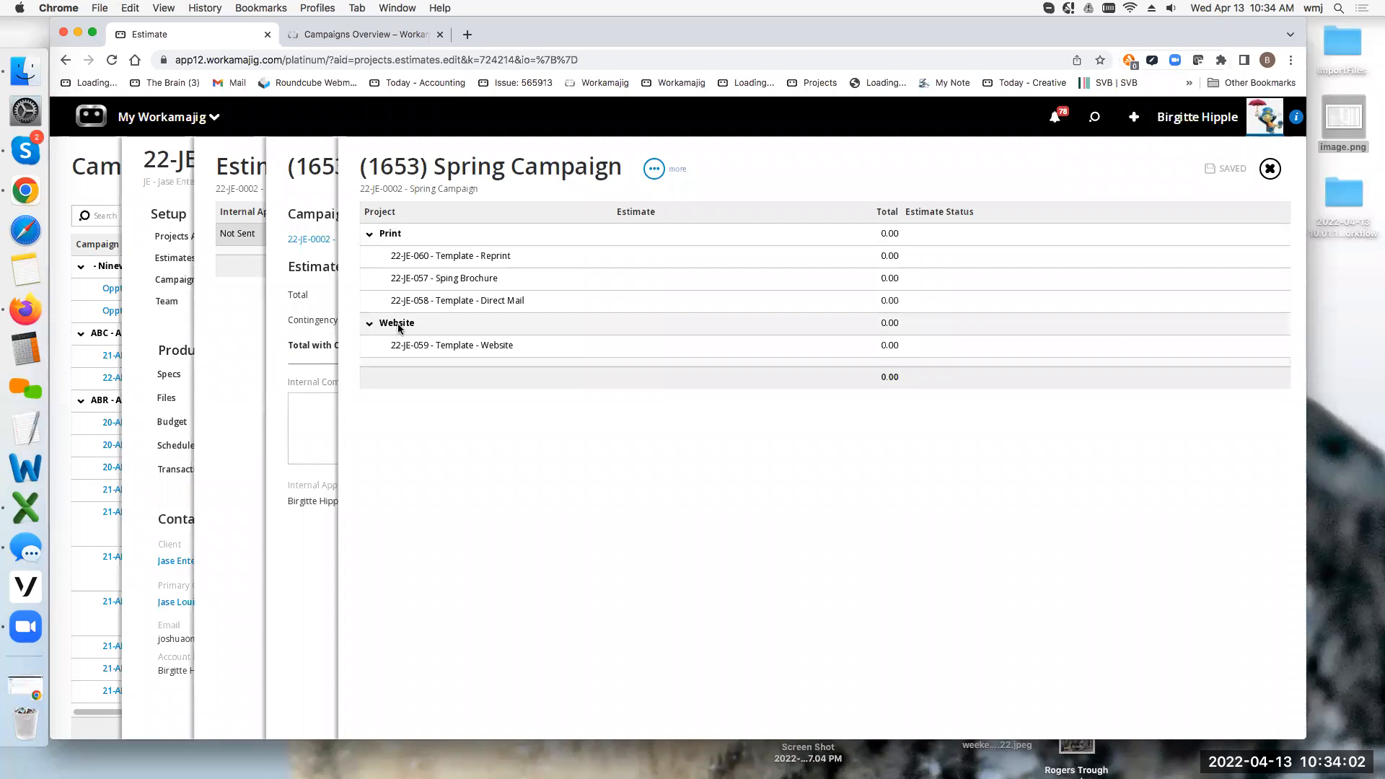
{"action": "left_click", "coordinate": [656, 257]}
{"action": "left_click", "coordinate": [782, 262]}
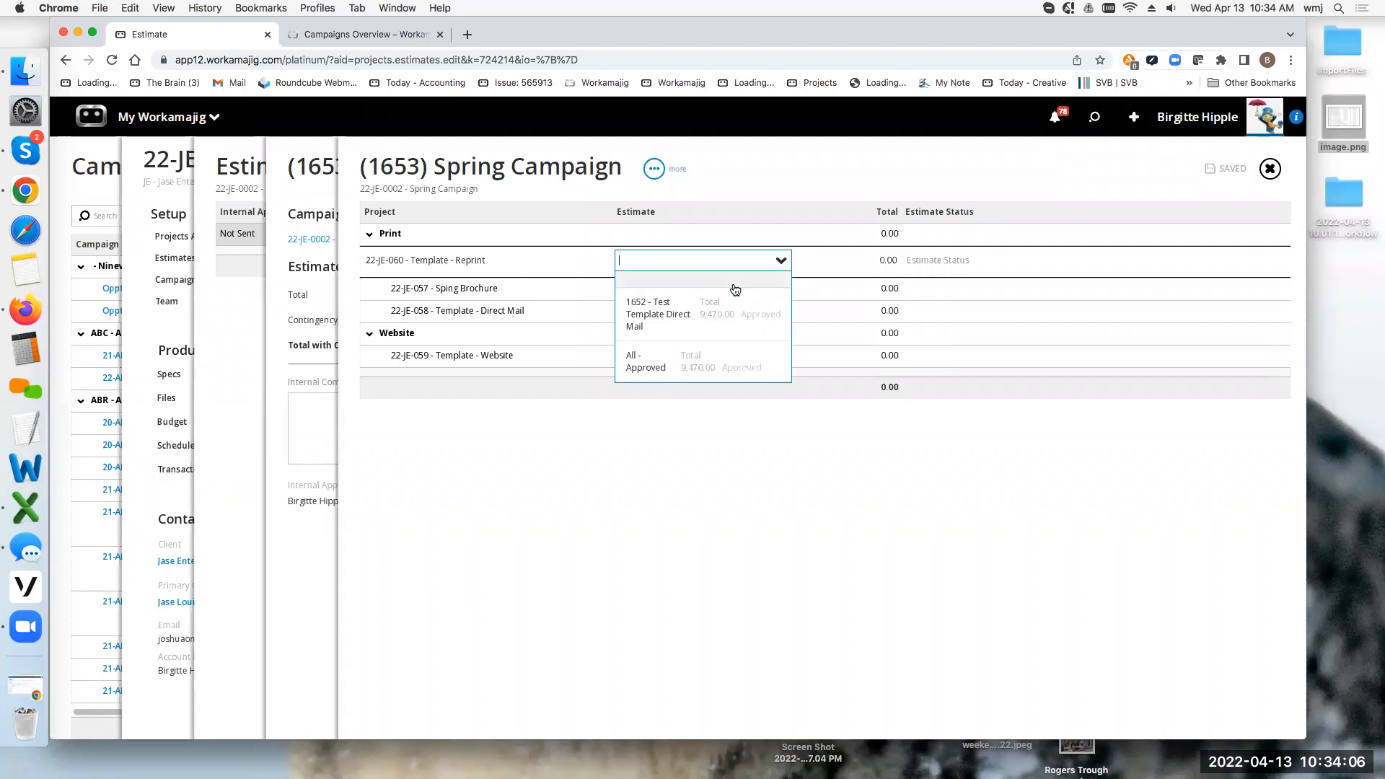
{"action": "left_click", "coordinate": [641, 363]}
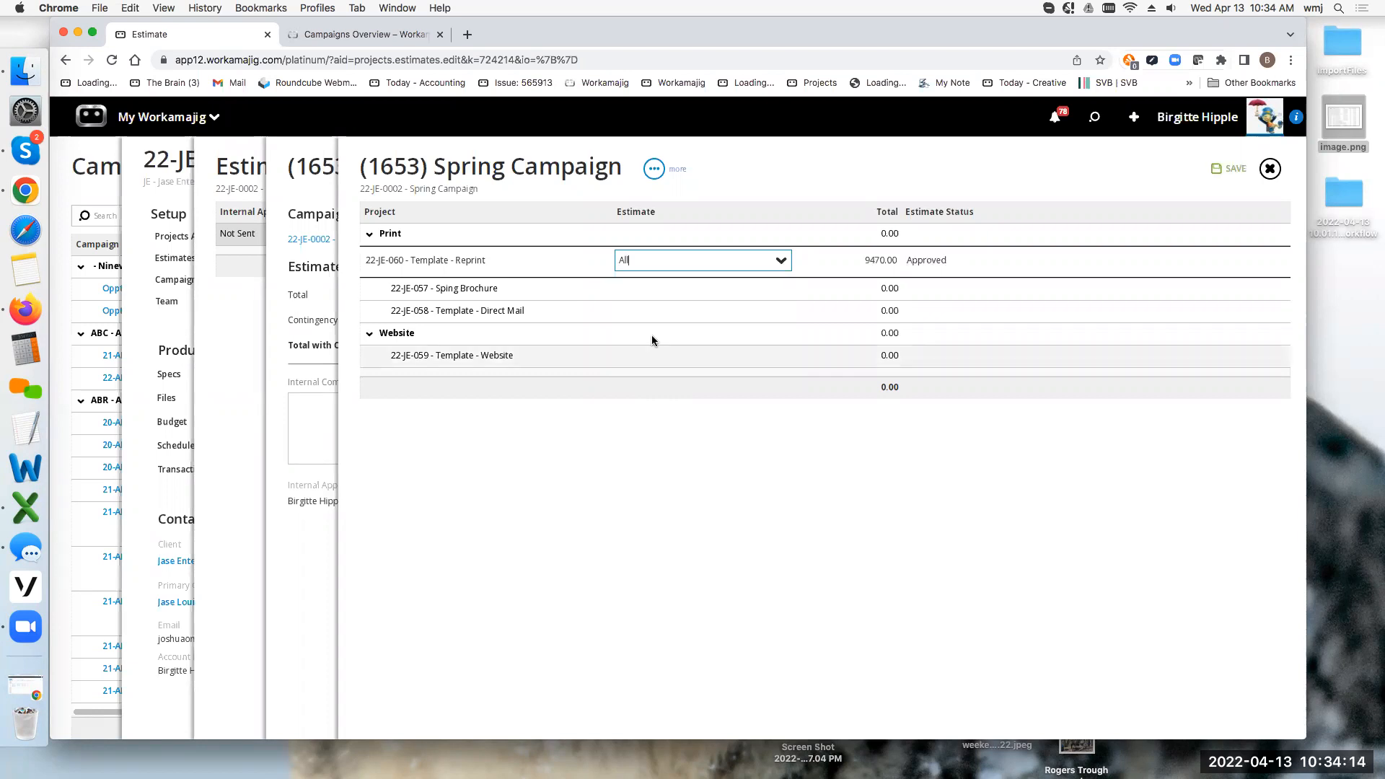
{"action": "left_click", "coordinate": [714, 288]}
{"action": "left_click", "coordinate": [781, 283]}
{"action": "left_click", "coordinate": [639, 372]}
{"action": "left_click", "coordinate": [775, 312]}
{"action": "left_click", "coordinate": [781, 311]}
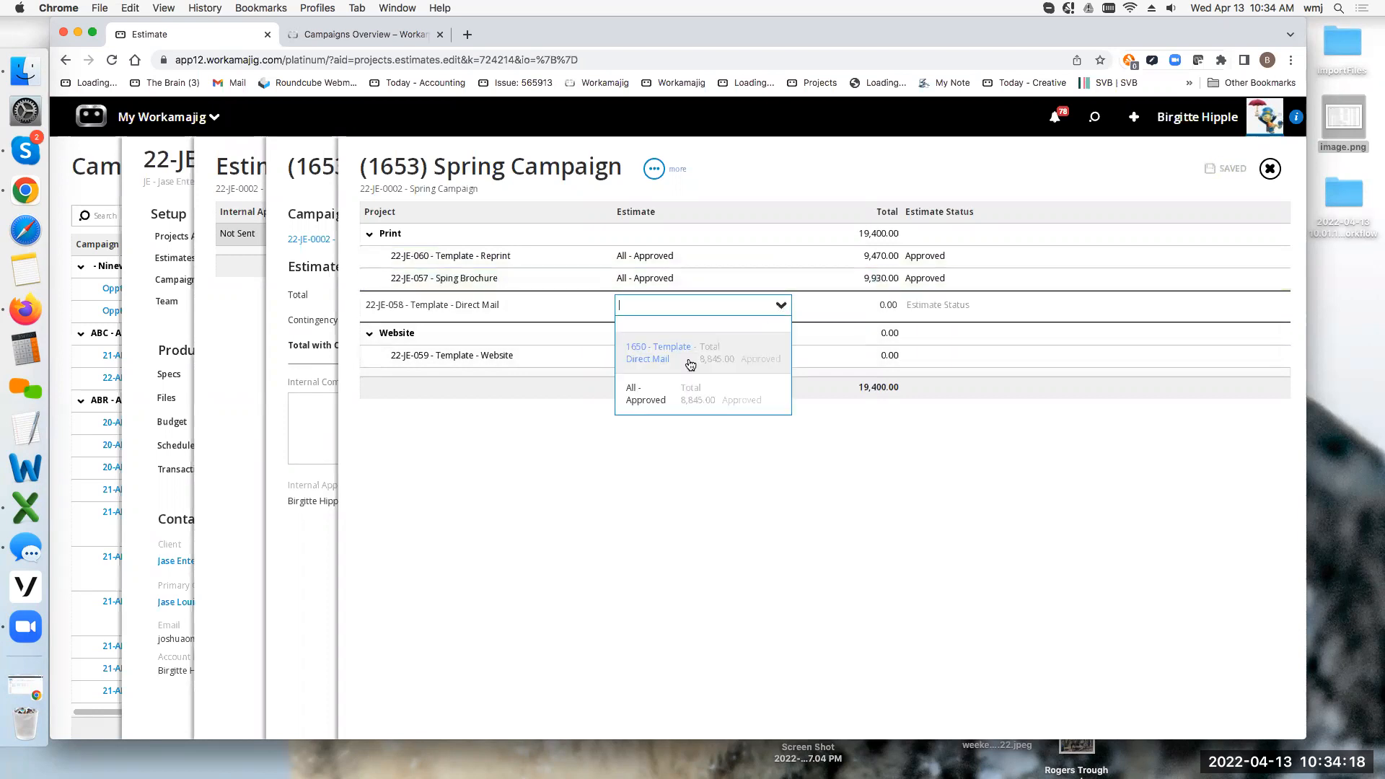
{"action": "left_click", "coordinate": [658, 399]}
Check the estimate choices for 22-JE-059 - Template - Website and return to the campaign overview.
{"action": "left_click", "coordinate": [658, 365]}
{"action": "left_click", "coordinate": [780, 352]}
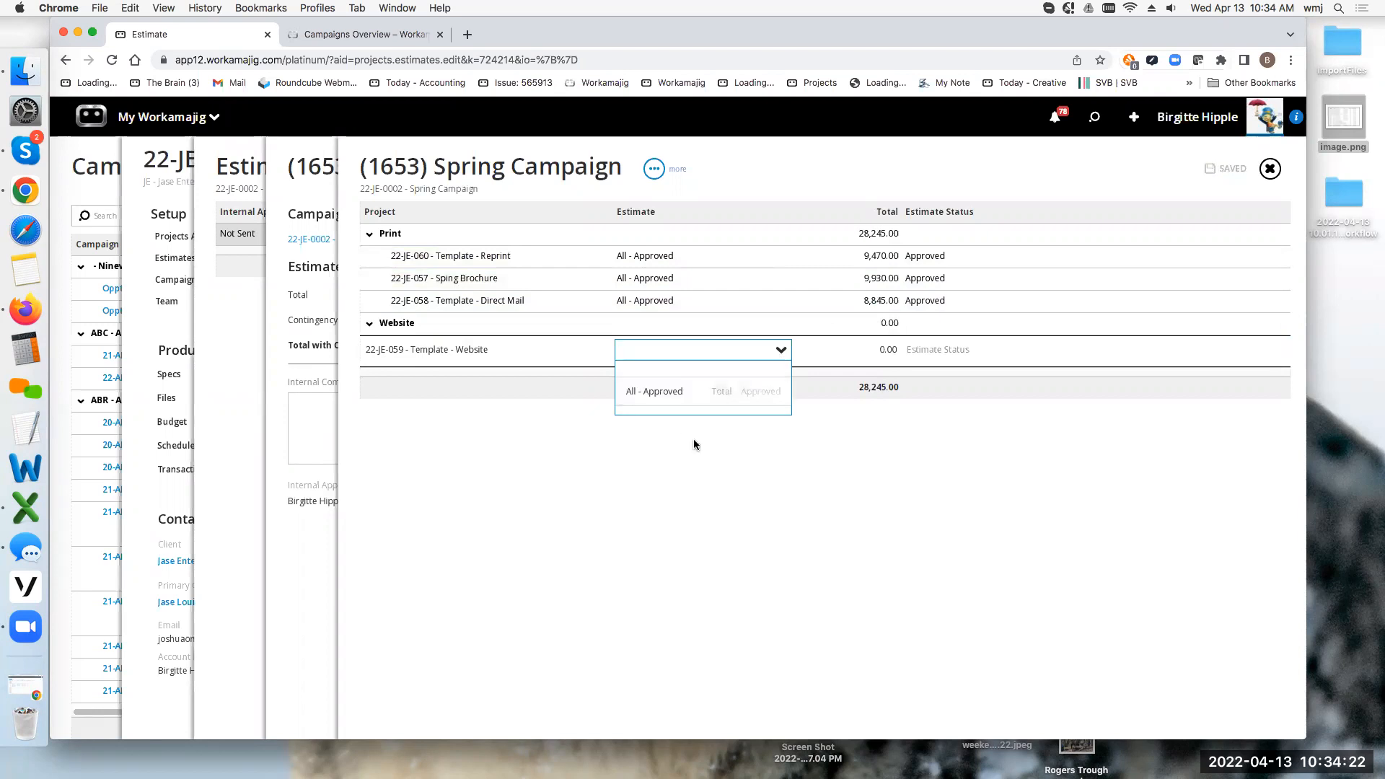
{"action": "left_click", "coordinate": [581, 445]}
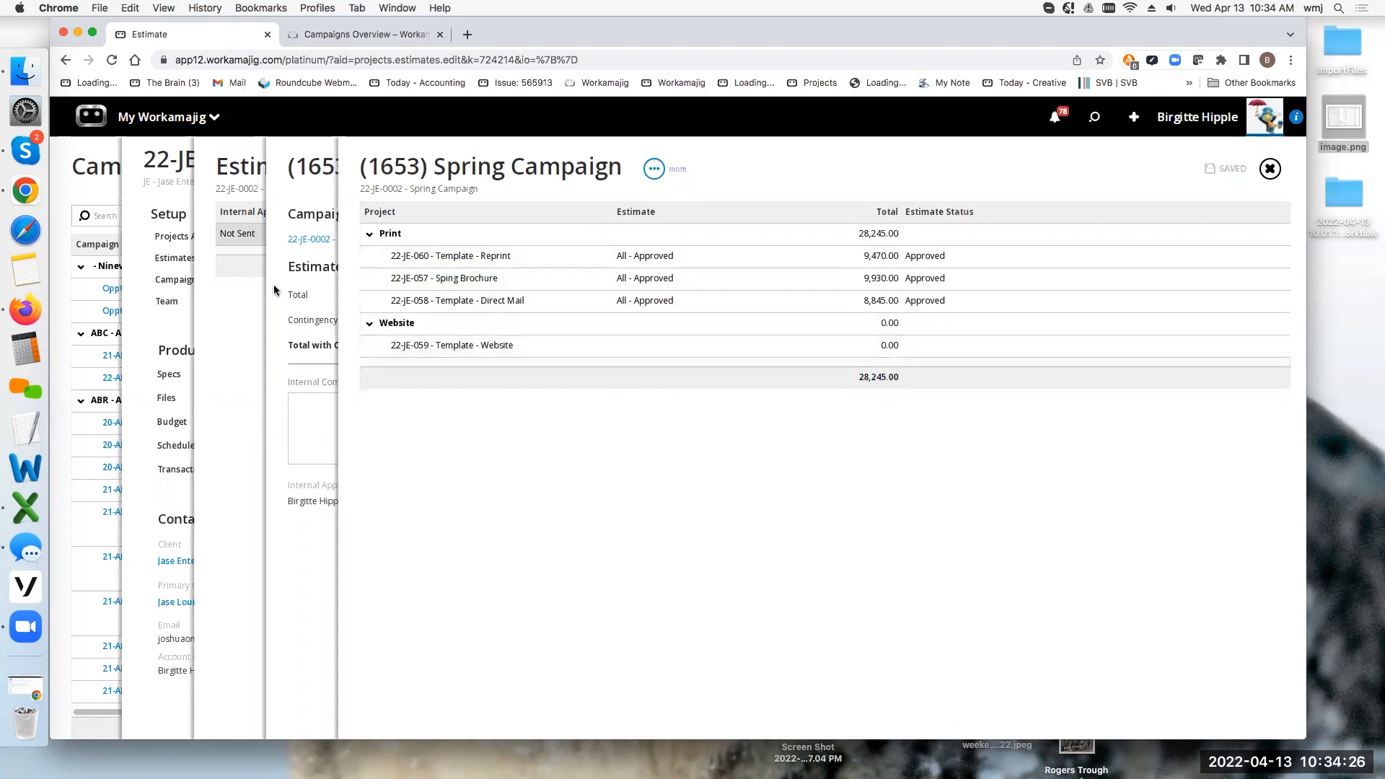
{"action": "left_click", "coordinate": [1270, 170]}
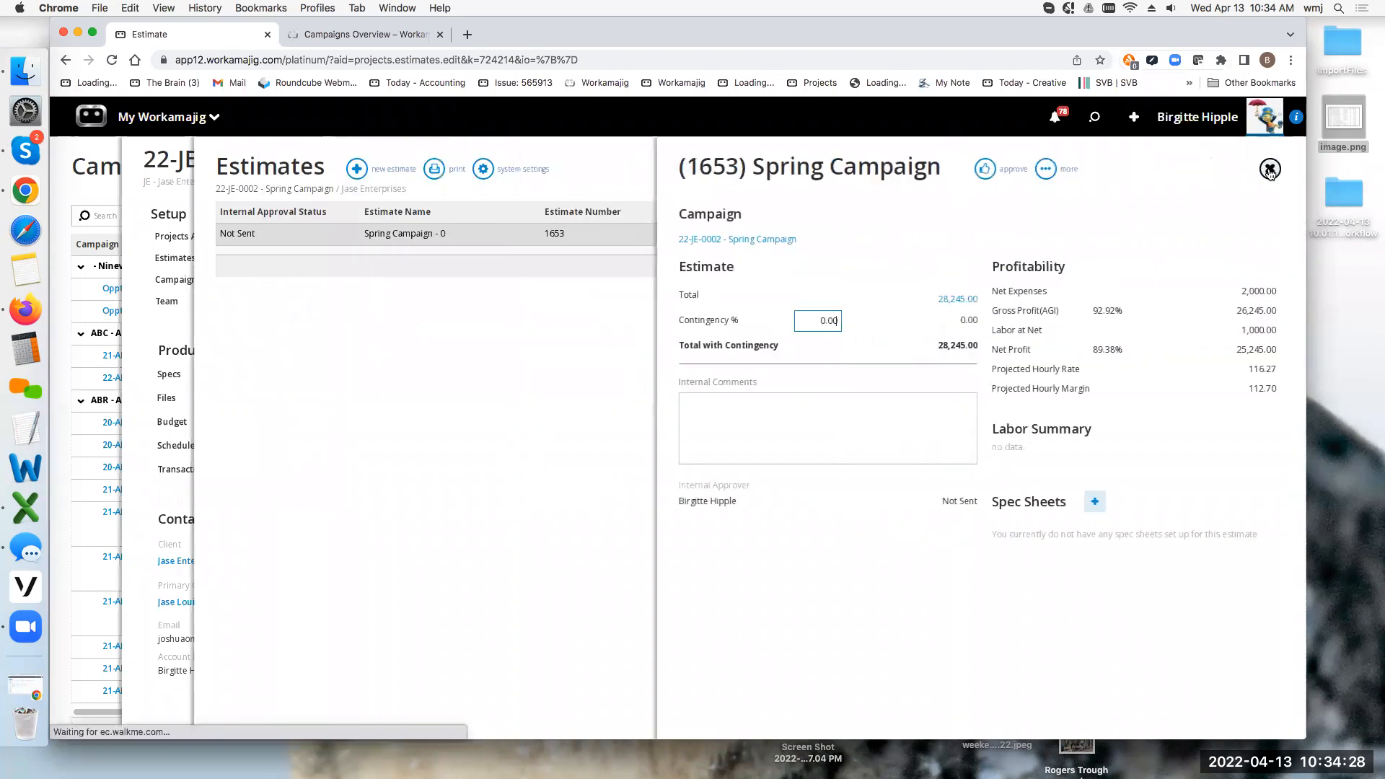
{"action": "left_click", "coordinate": [1269, 171]}
{"action": "left_click", "coordinate": [1268, 165]}
Create an estimate named Template - Website of type By Task And Service in project 22-JE-059, pulling labor from the schedule.
{"action": "left_click", "coordinate": [238, 236]}
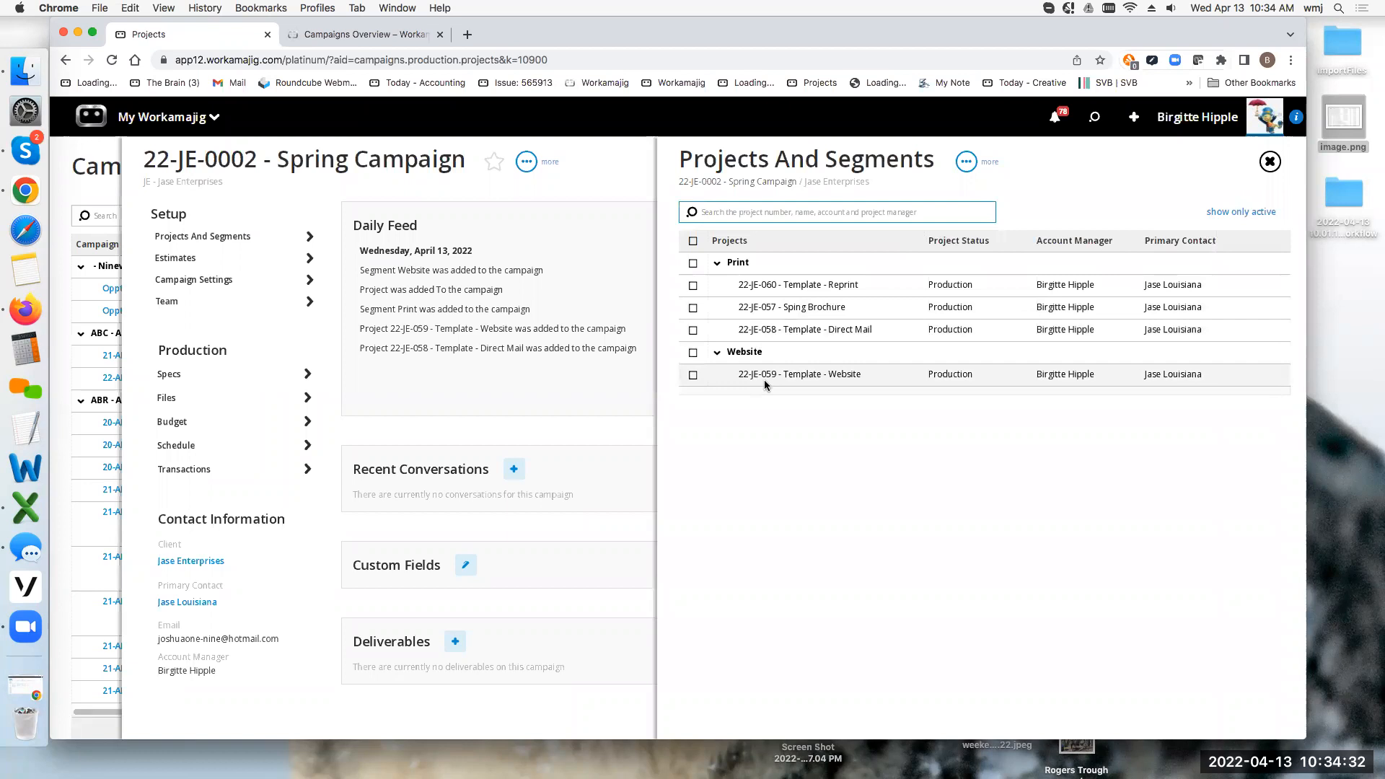
{"action": "left_click", "coordinate": [765, 376]}
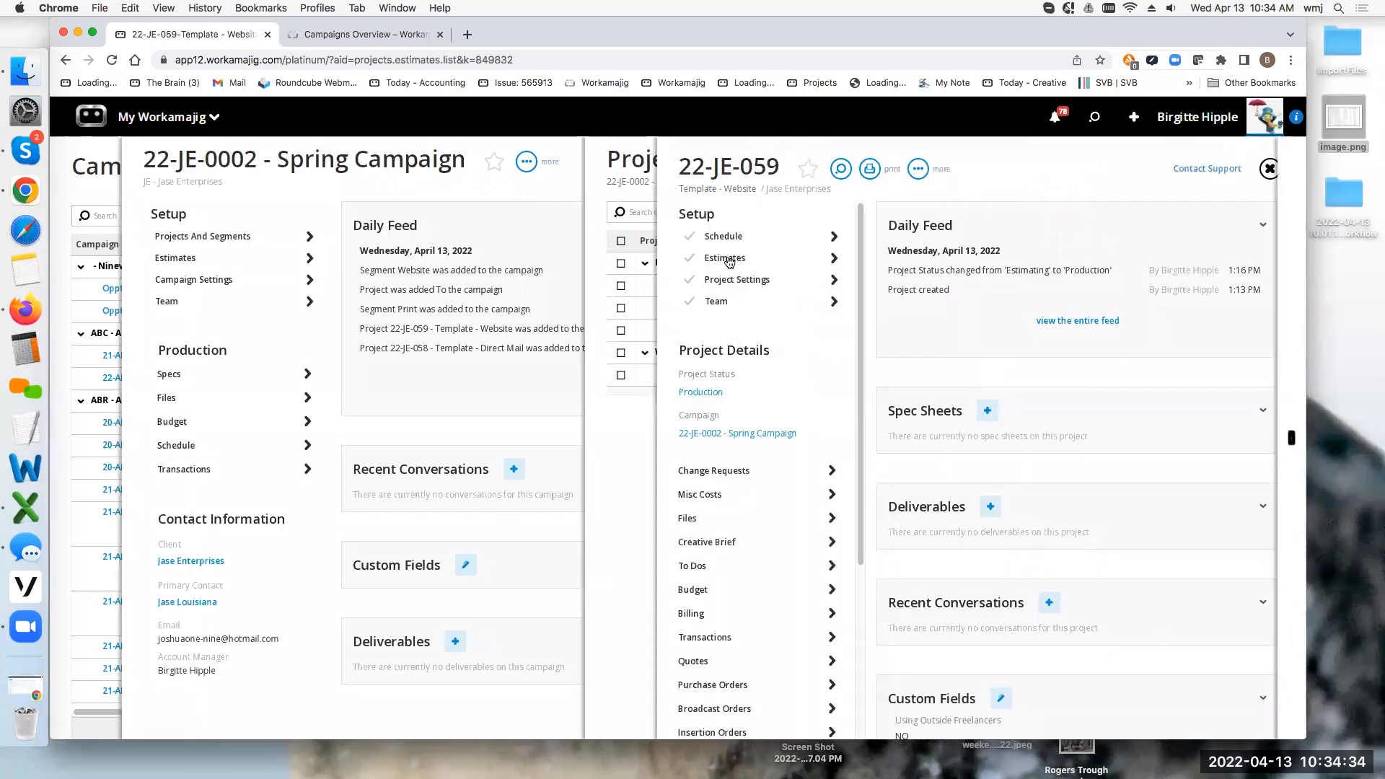
{"action": "left_click", "coordinate": [726, 258]}
{"action": "left_click", "coordinate": [425, 288]}
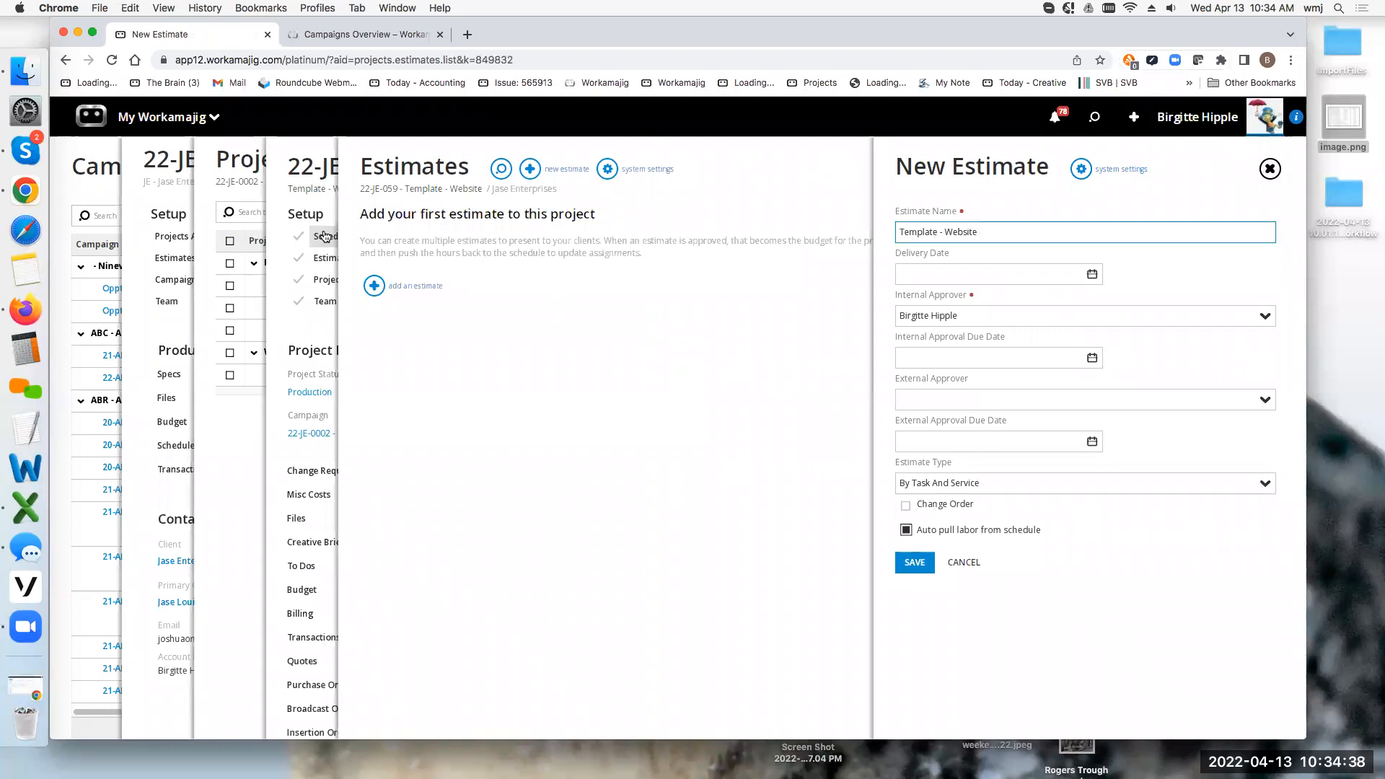
{"action": "left_click", "coordinate": [915, 562]}
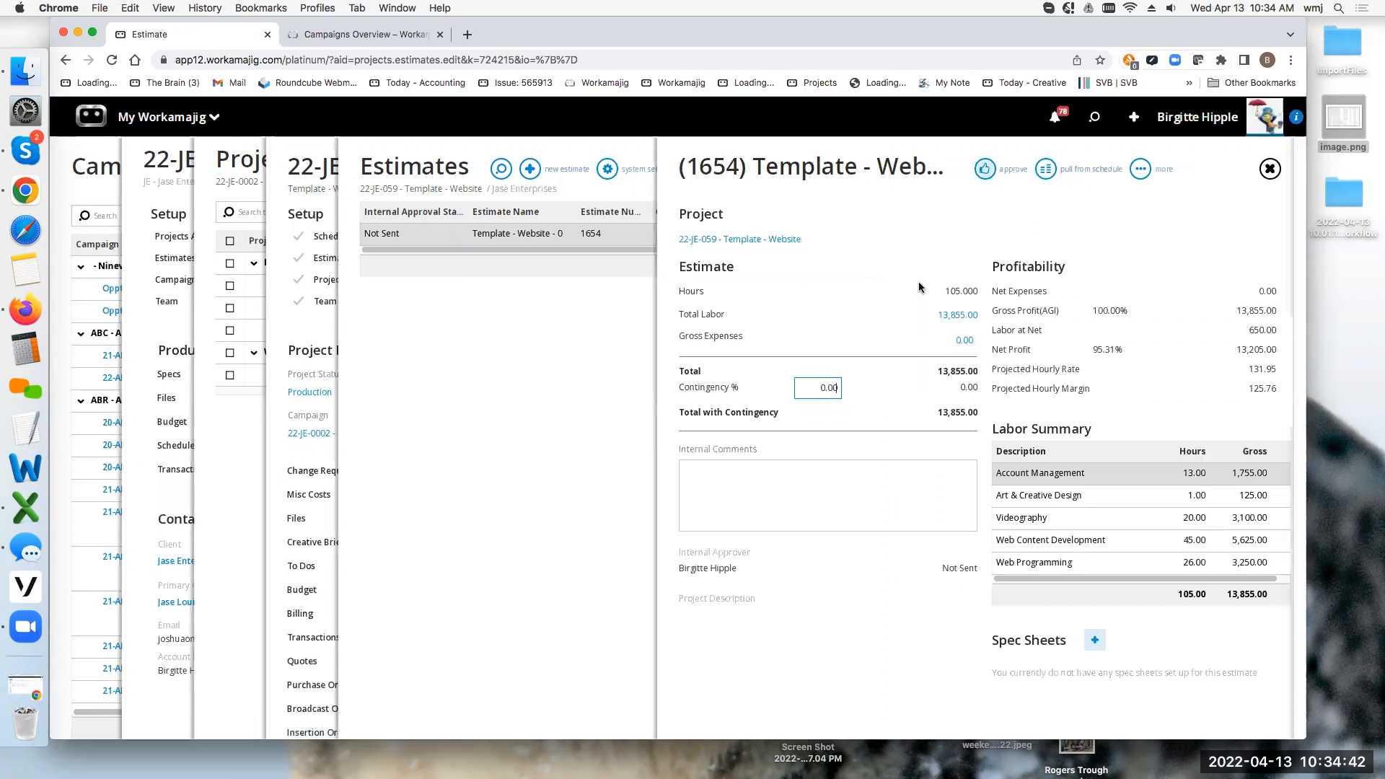
Approve the Template - Website estimate and return to the Spring Campaign overview.
{"action": "left_click", "coordinate": [985, 169]}
{"action": "left_click", "coordinate": [1147, 291]}
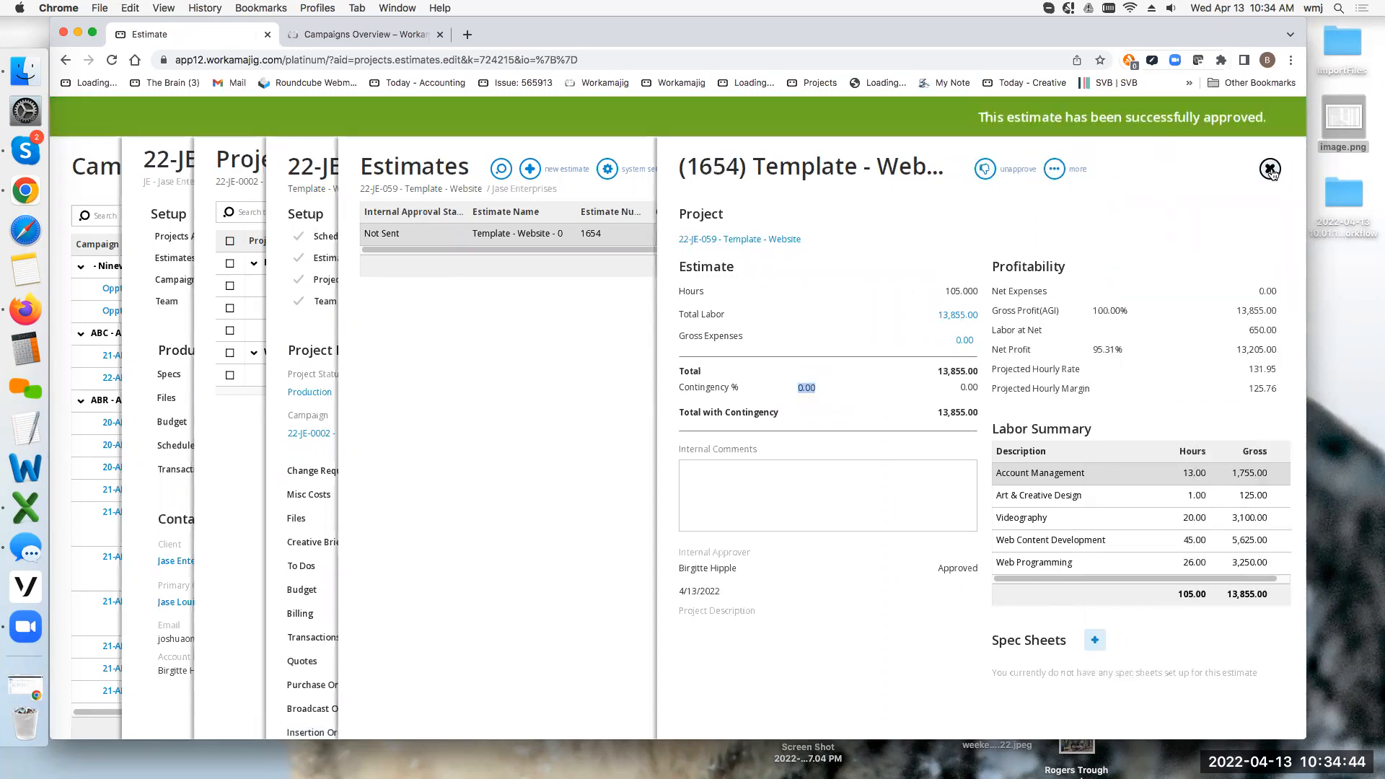
{"action": "left_click", "coordinate": [1271, 170]}
{"action": "left_click", "coordinate": [1272, 170]}
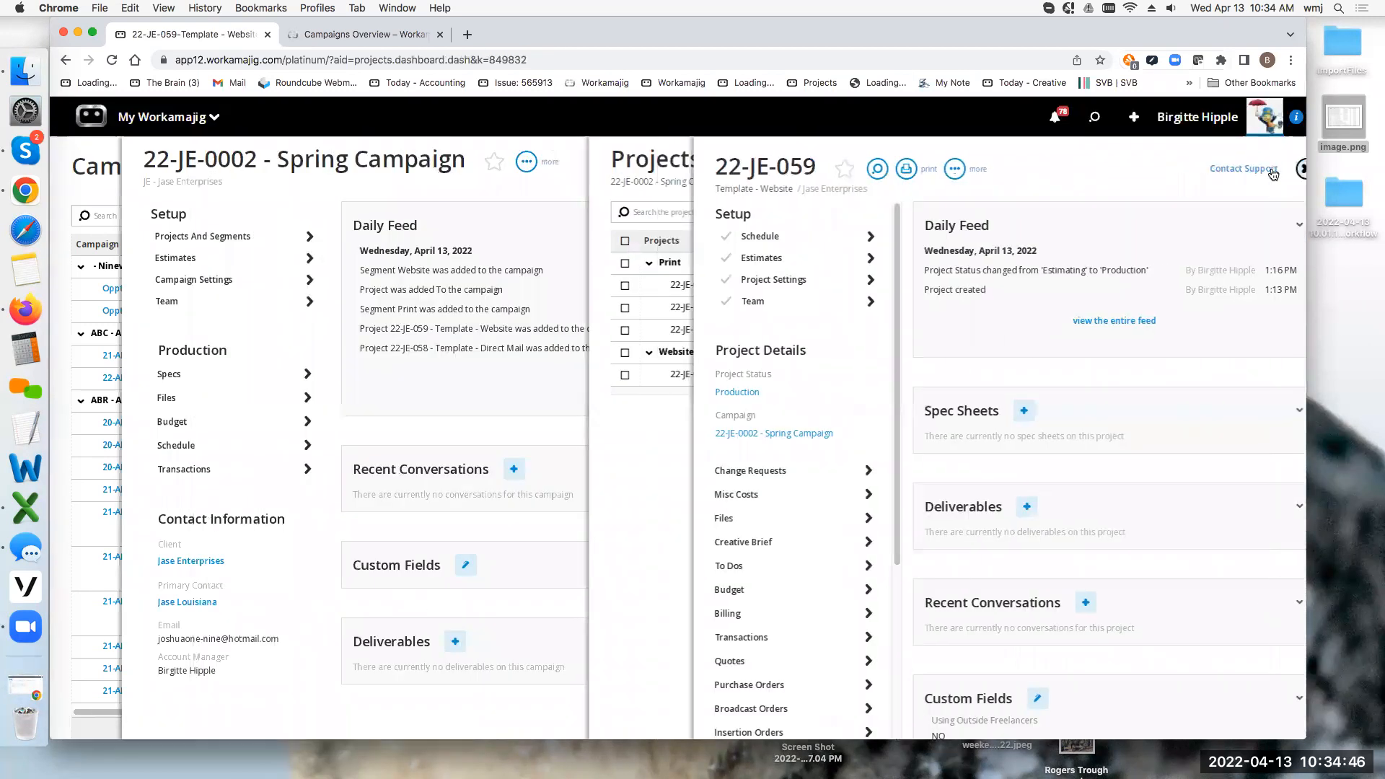
{"action": "left_click", "coordinate": [509, 241]}
Assign the All - Approved estimate to 22-JE-059 - Template - Website in the Spring Campaign estimate's project breakdown.
{"action": "left_click", "coordinate": [205, 258]}
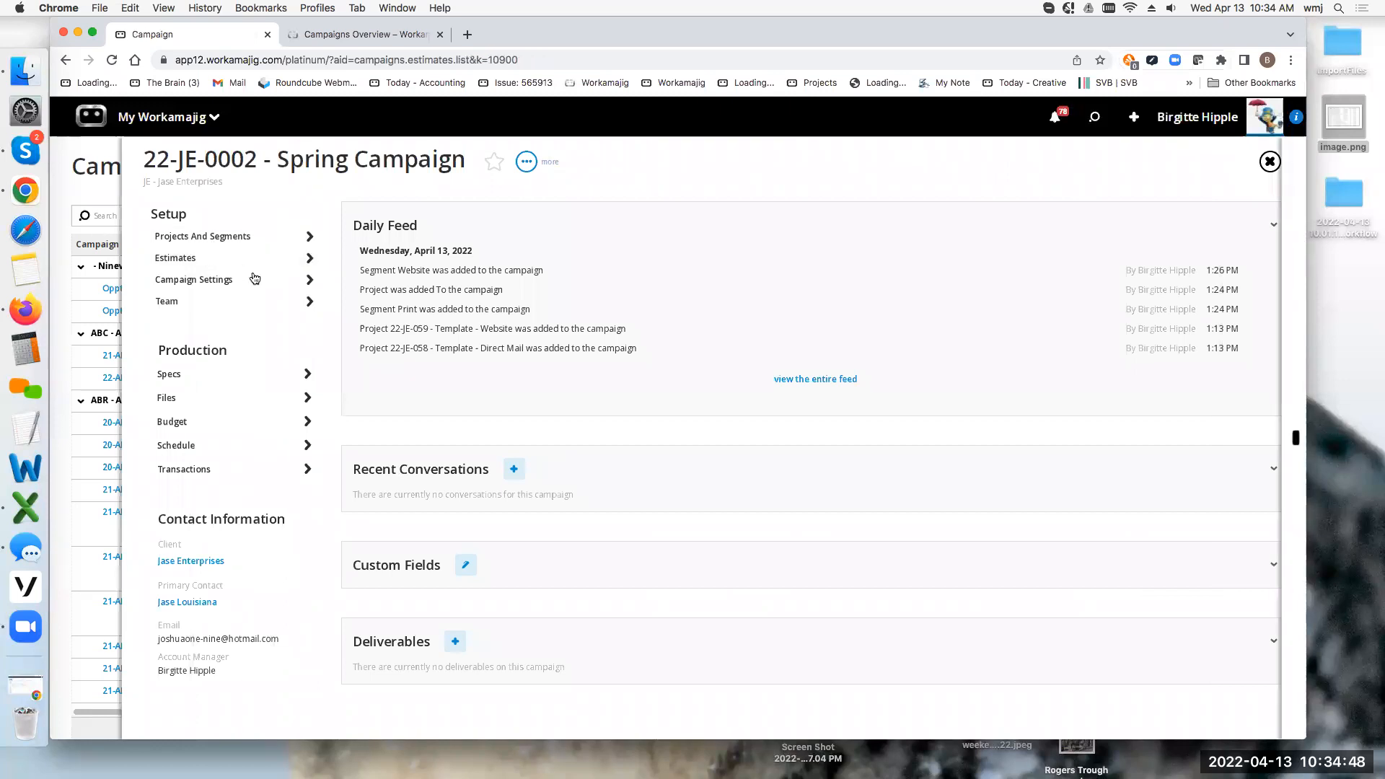
{"action": "left_click", "coordinate": [457, 234]}
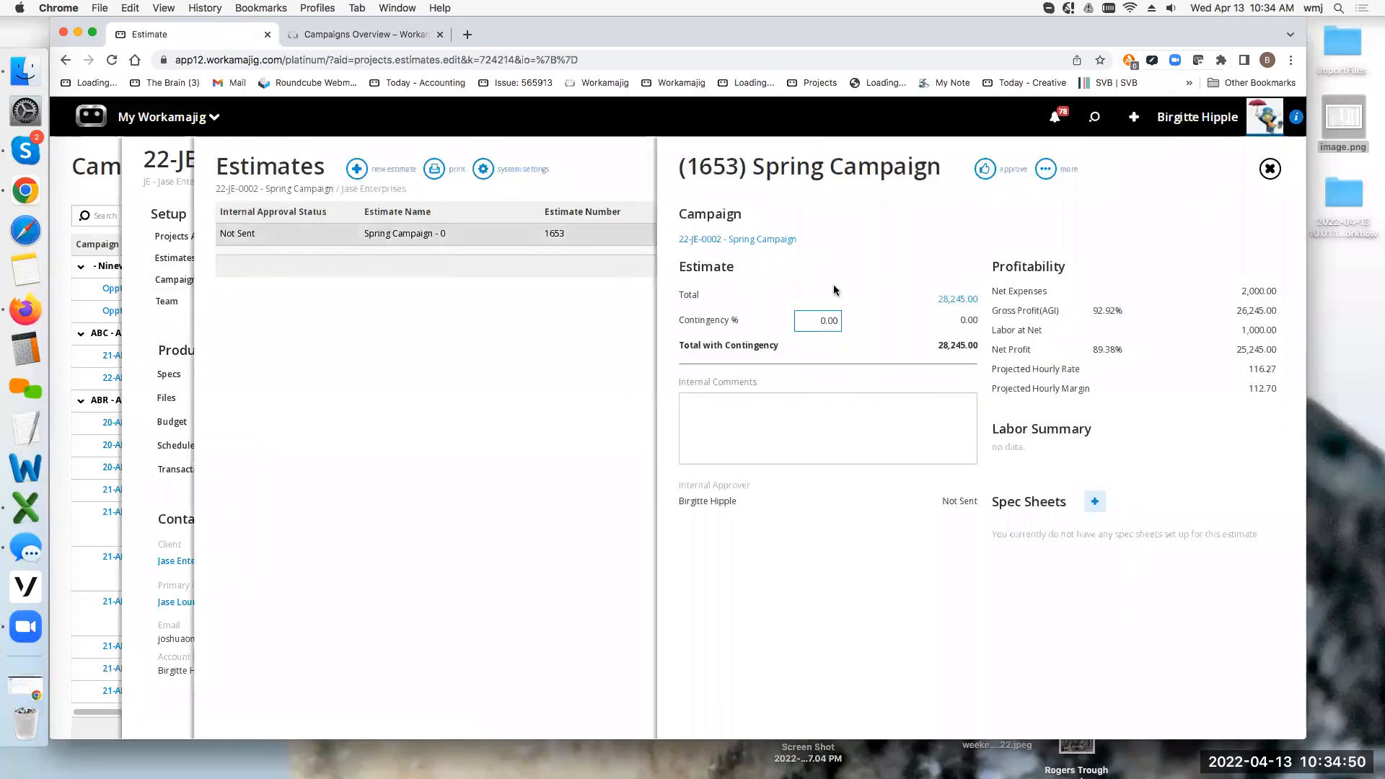
{"action": "left_click", "coordinate": [945, 299]}
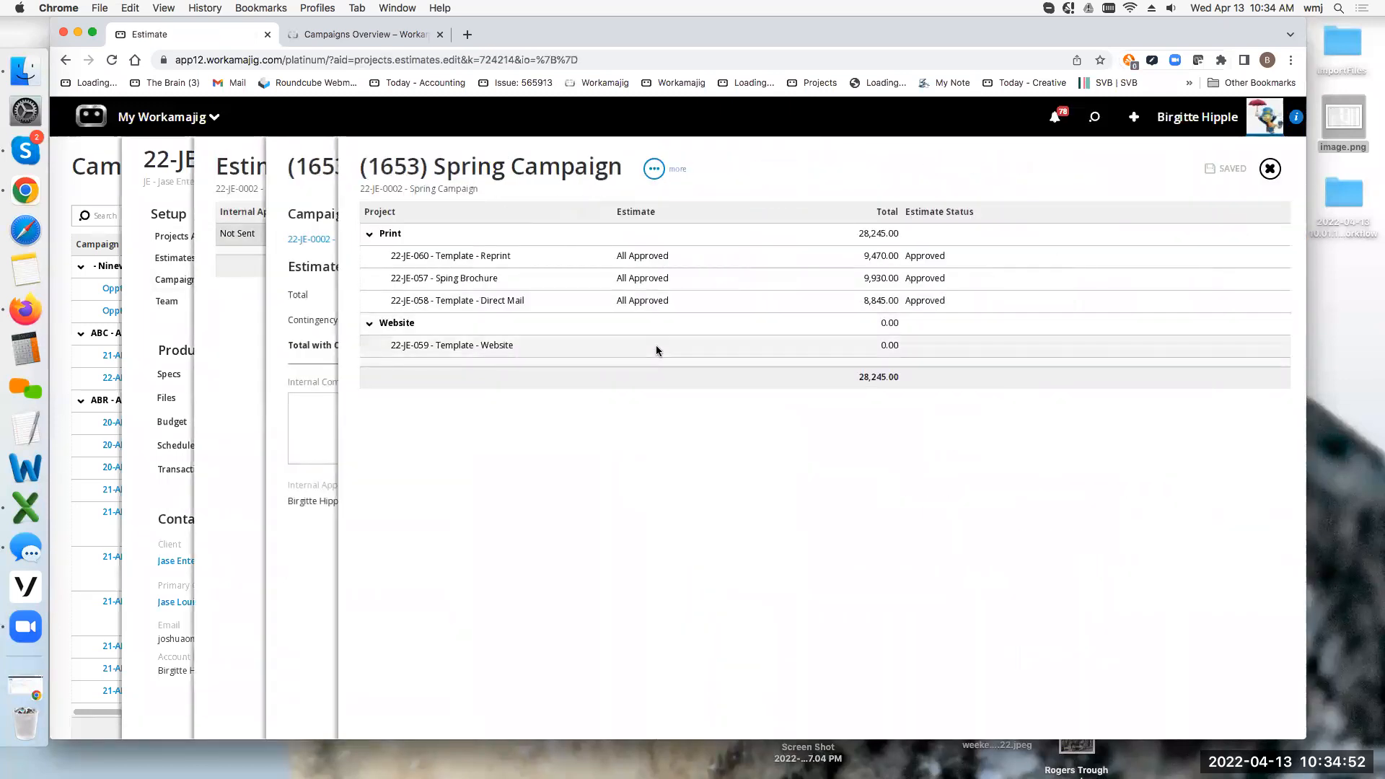
{"action": "left_click", "coordinate": [657, 350]}
{"action": "left_click", "coordinate": [782, 351]}
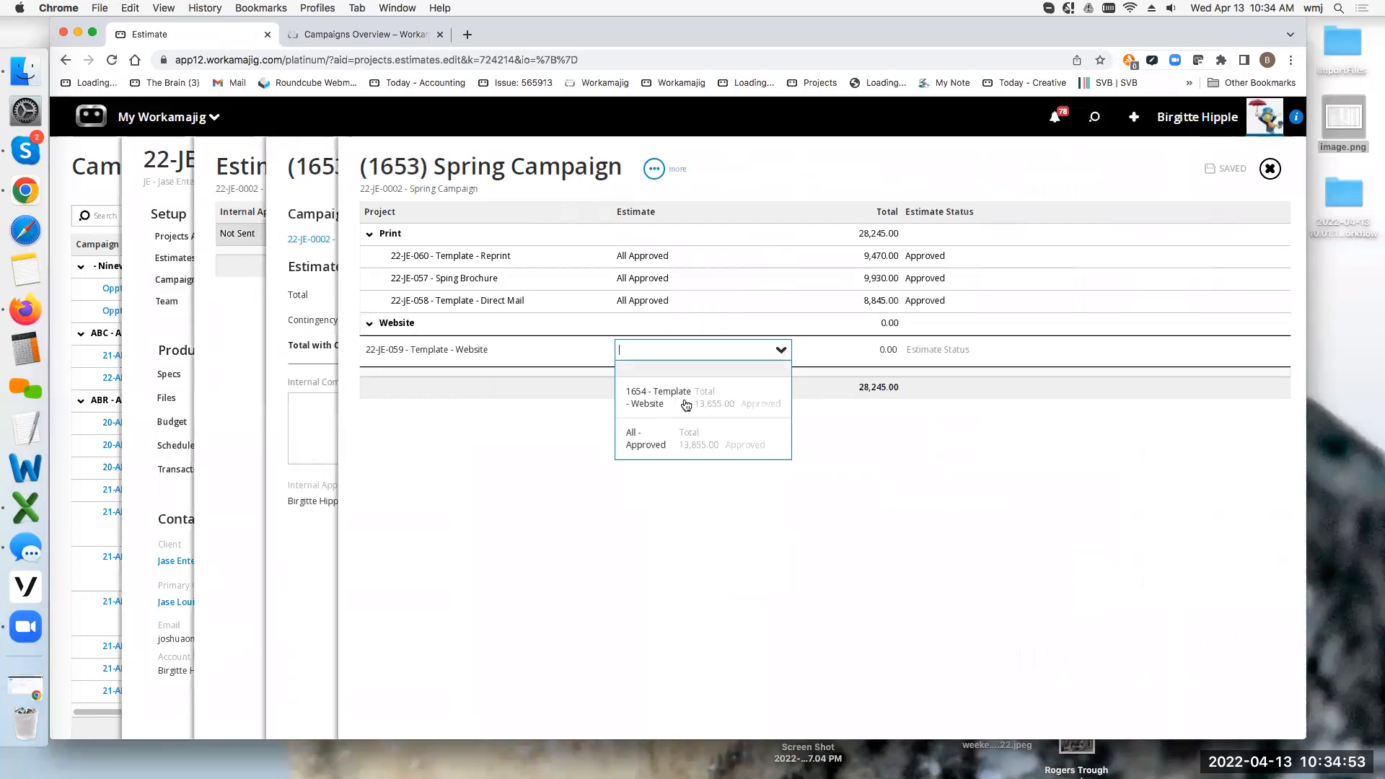
{"action": "left_click", "coordinate": [652, 445]}
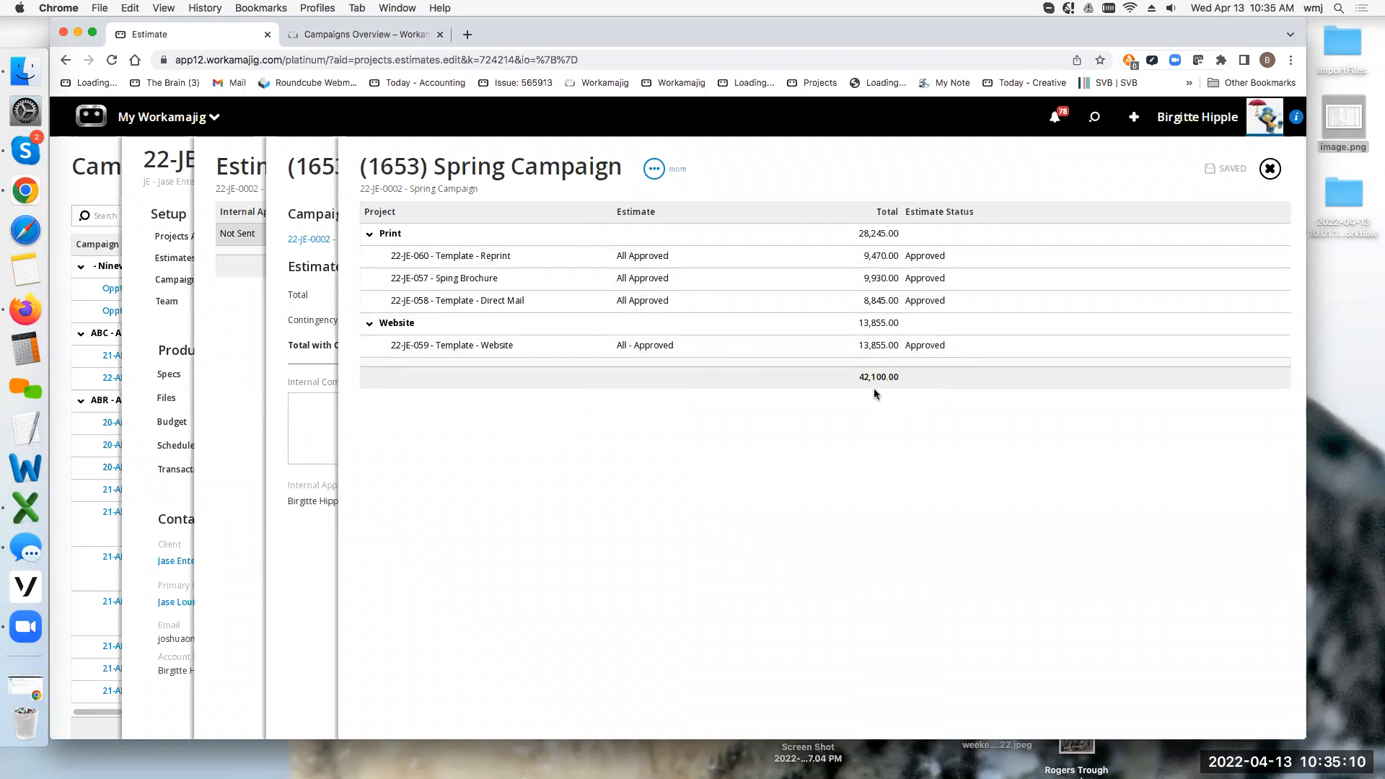
Approve the Spring Campaign estimate and return to the campaign overview.
{"action": "left_click", "coordinate": [1270, 168]}
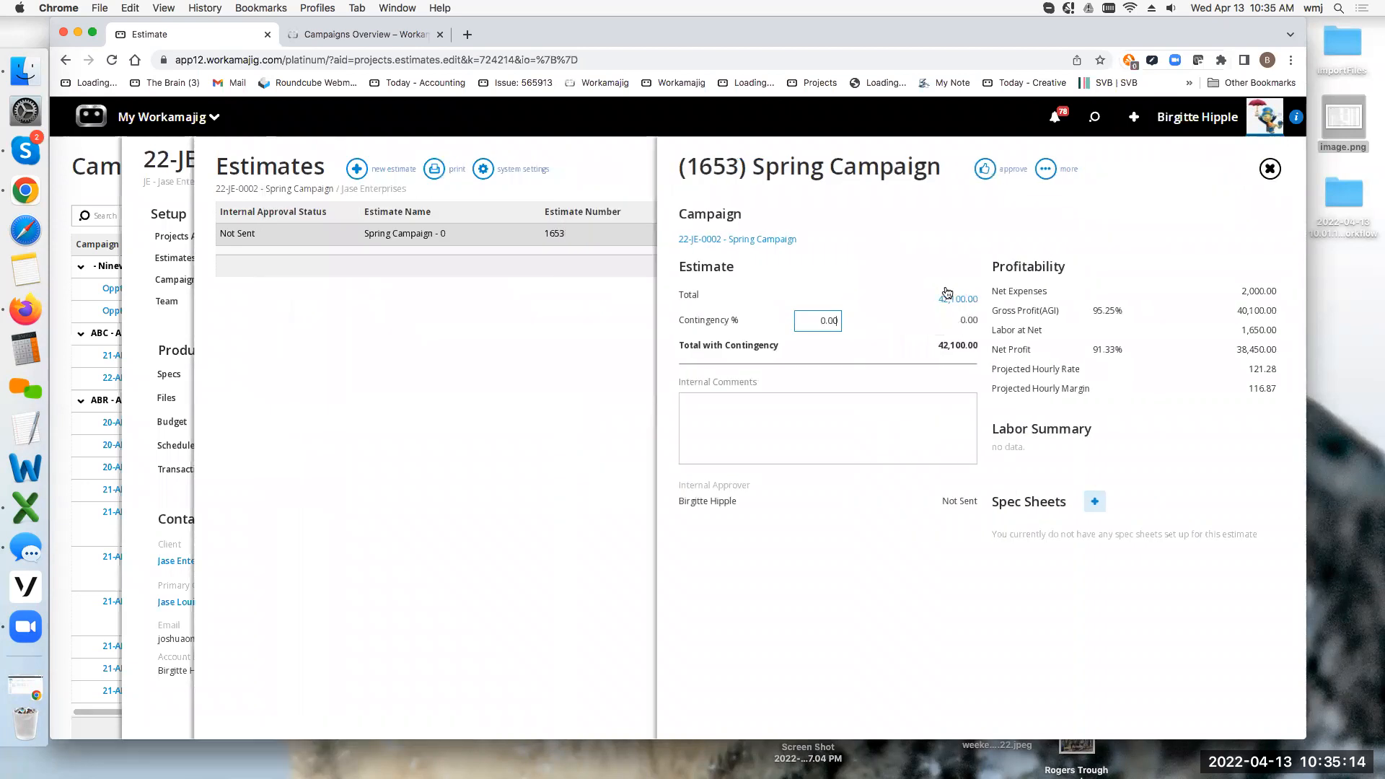
{"action": "left_click", "coordinate": [985, 169]}
{"action": "left_click", "coordinate": [1129, 292]}
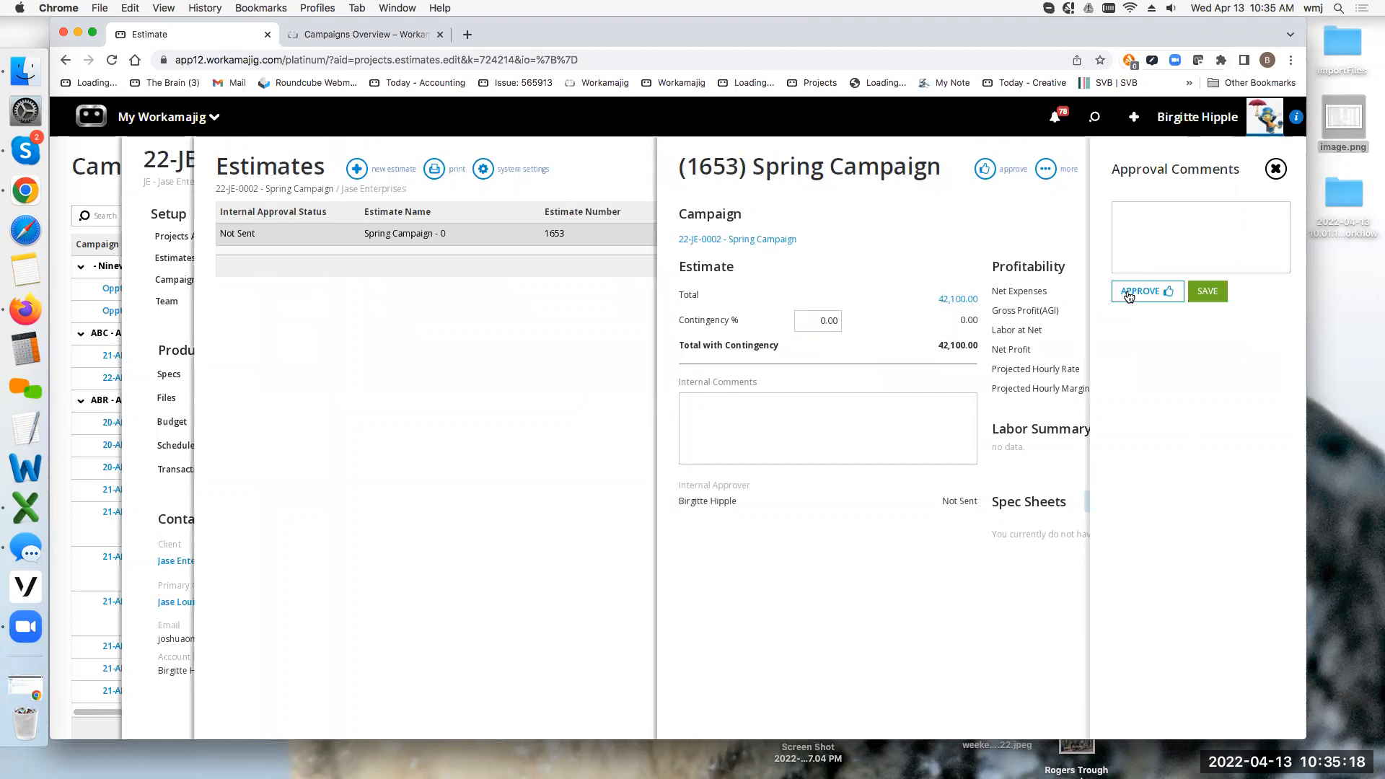
{"action": "left_click", "coordinate": [1270, 168]}
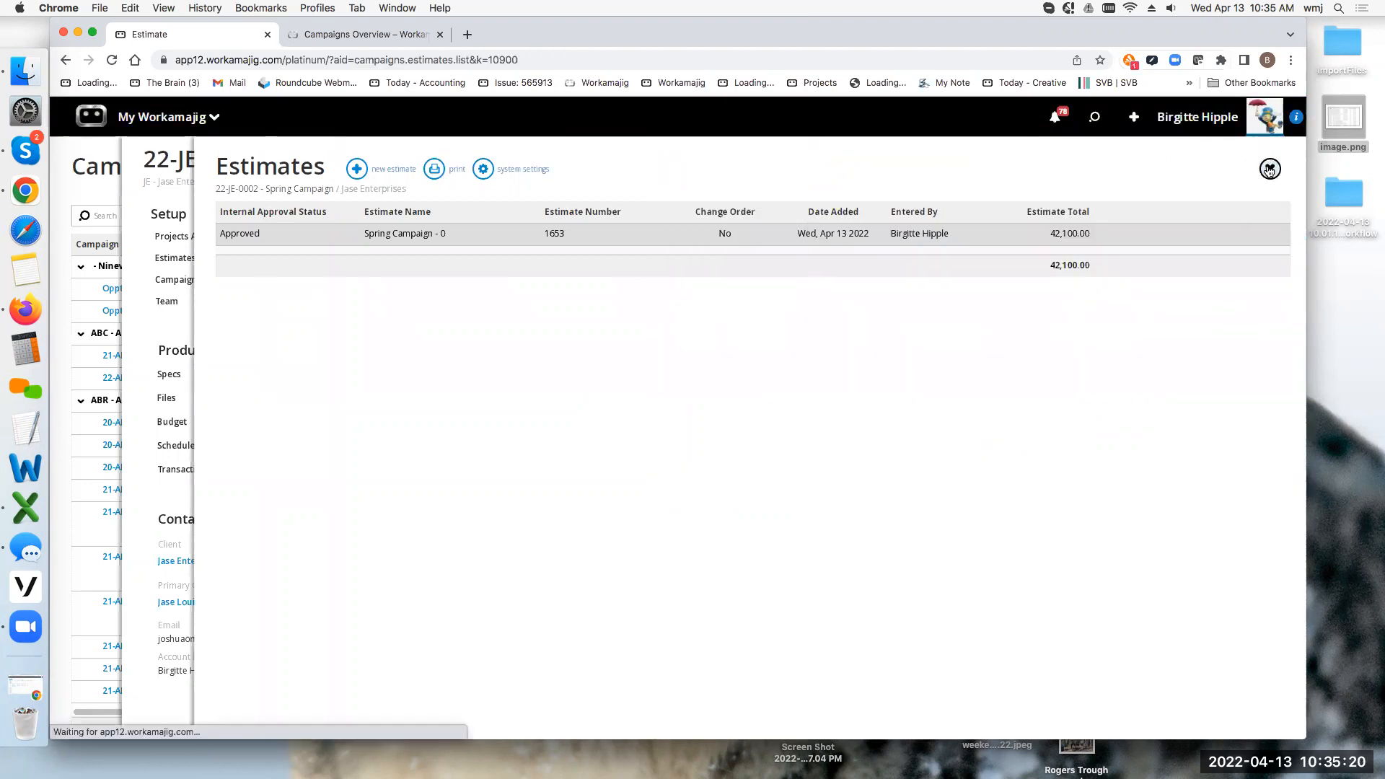
{"action": "left_click", "coordinate": [1270, 167]}
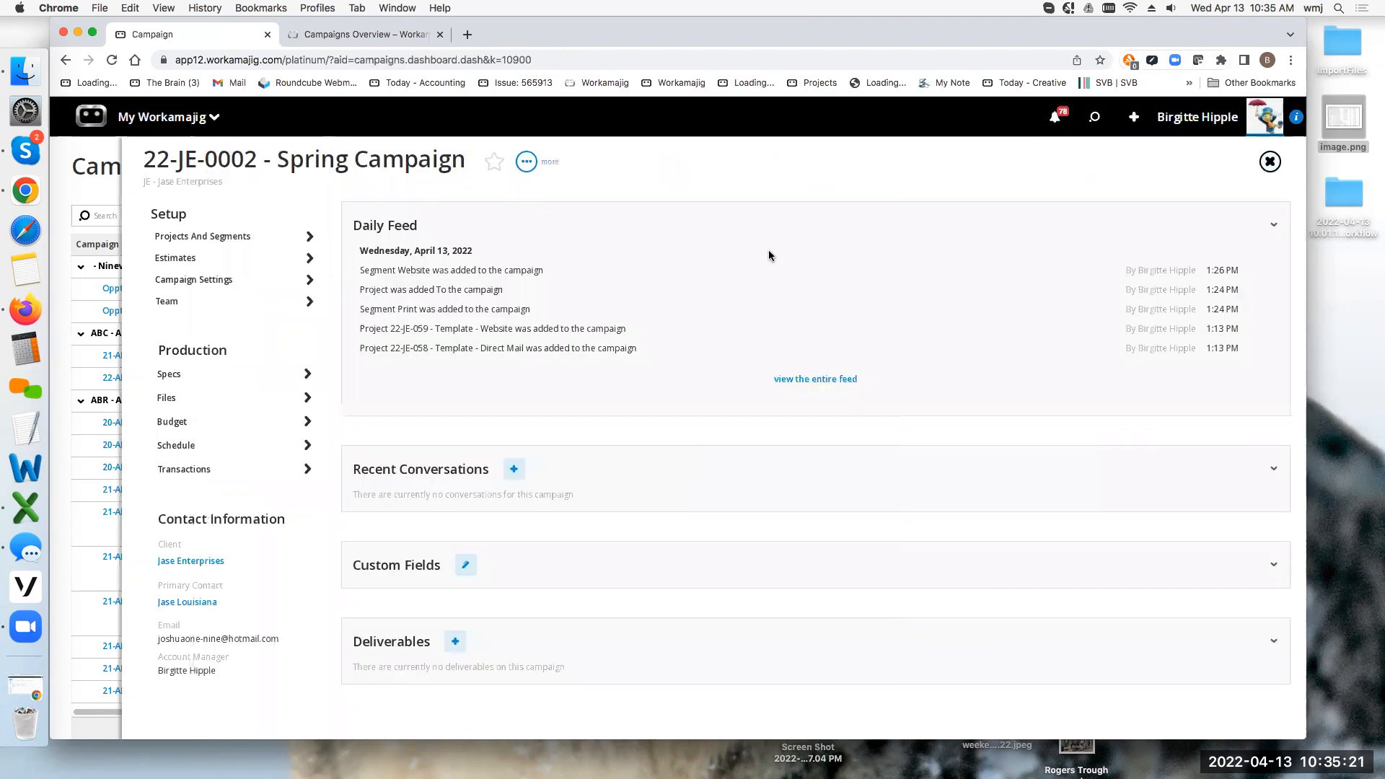
Open the campaign's budget and widen the Campaign Current Total Budget column to fit its heading.
{"action": "left_click", "coordinate": [192, 419]}
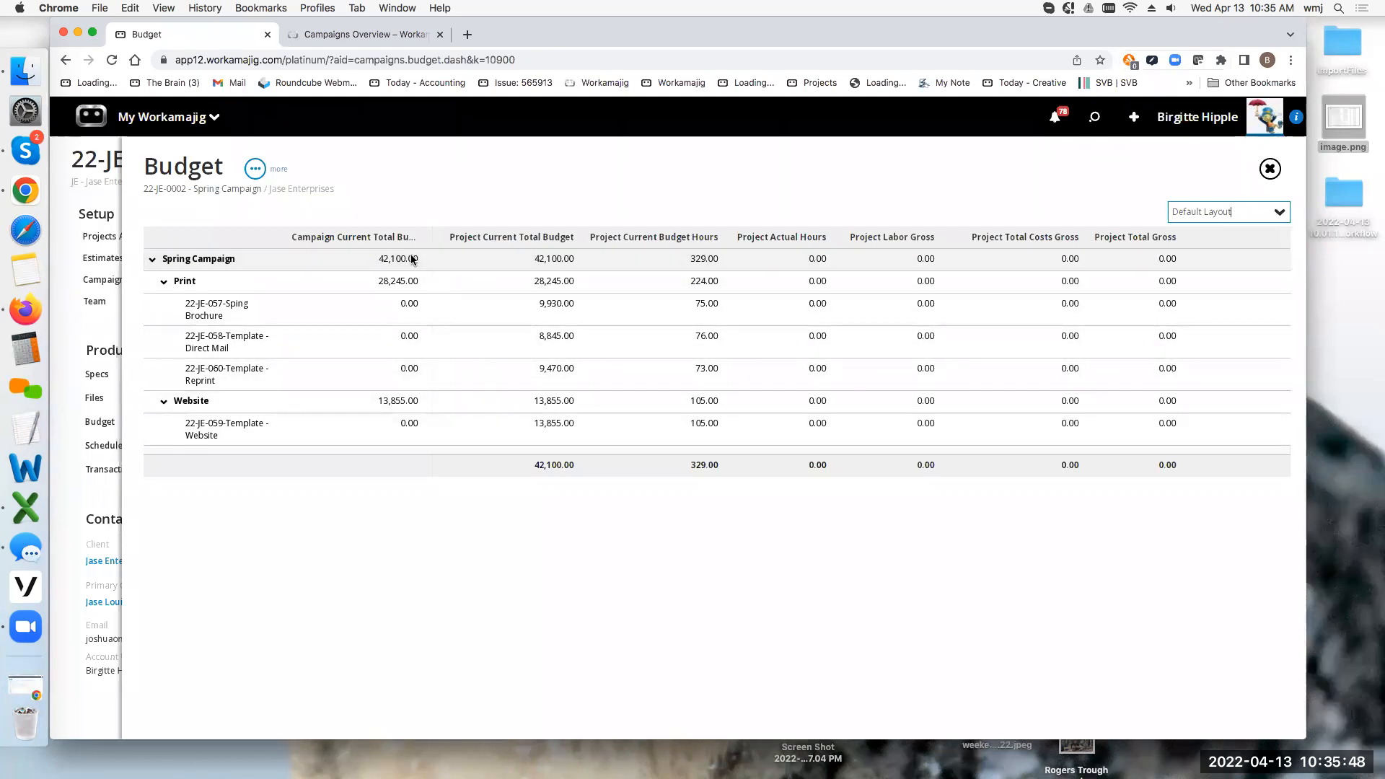
{"action": "double_click", "coordinate": [431, 240]}
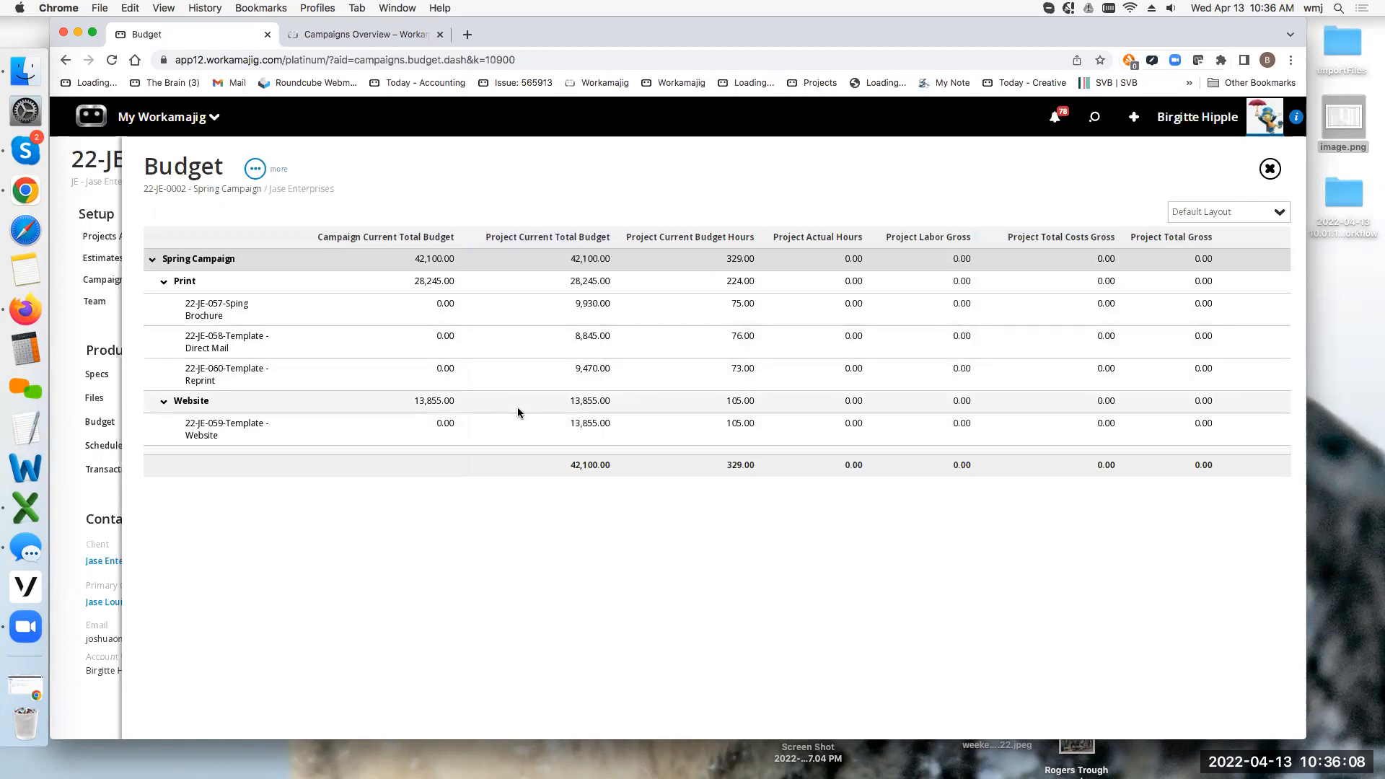
Add the Campaign Amount Billed column to the Company Defaults campaign budget settings, placed directly after Campaign Current Total Budget.
{"action": "left_click", "coordinate": [255, 169]}
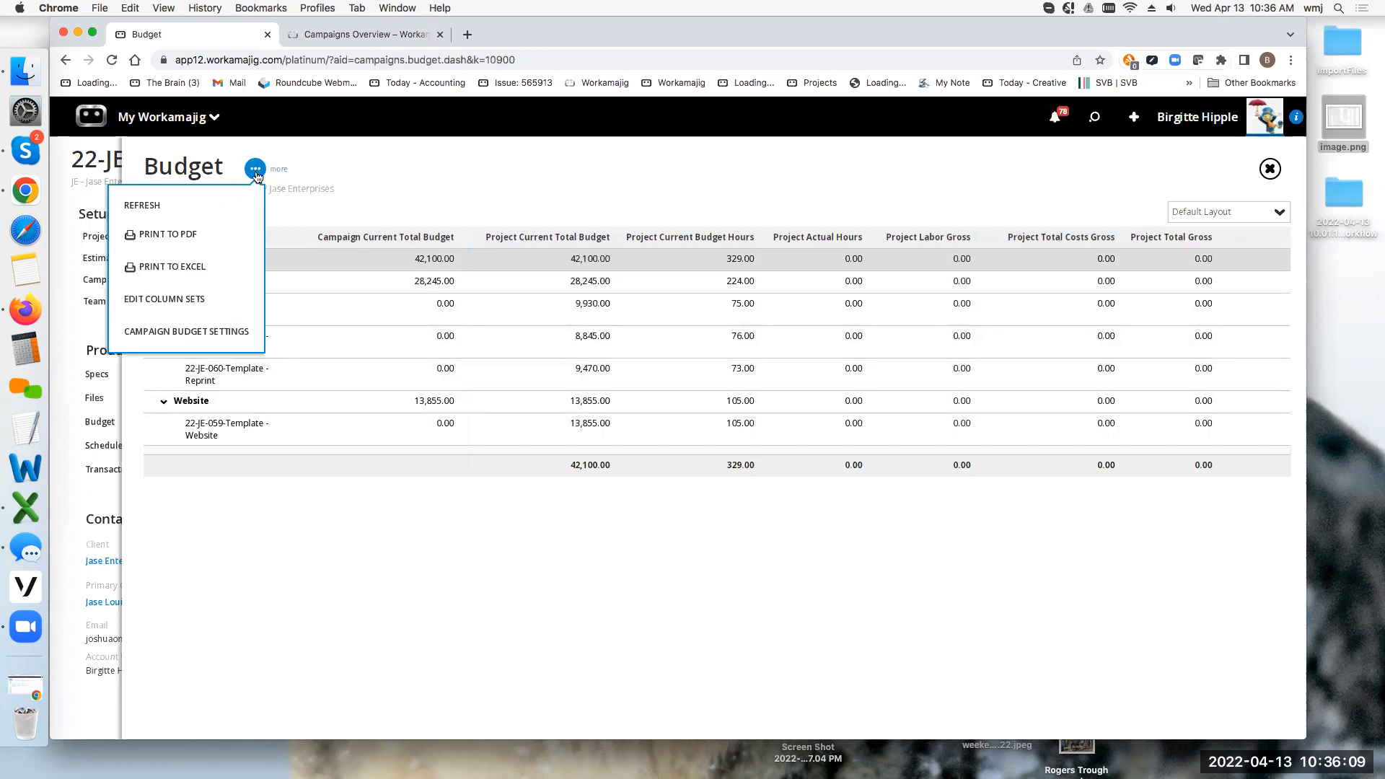
{"action": "left_click", "coordinate": [189, 332]}
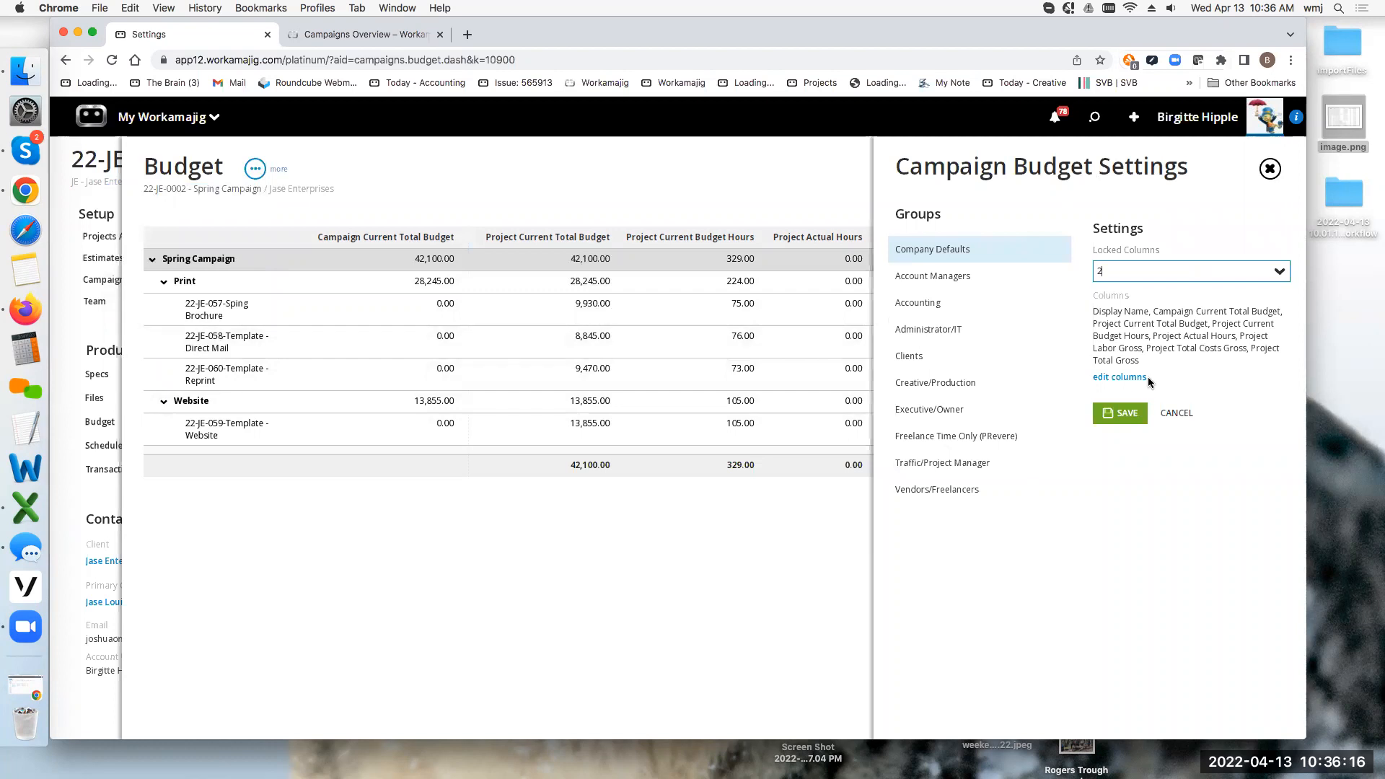
{"action": "left_click", "coordinate": [1113, 378]}
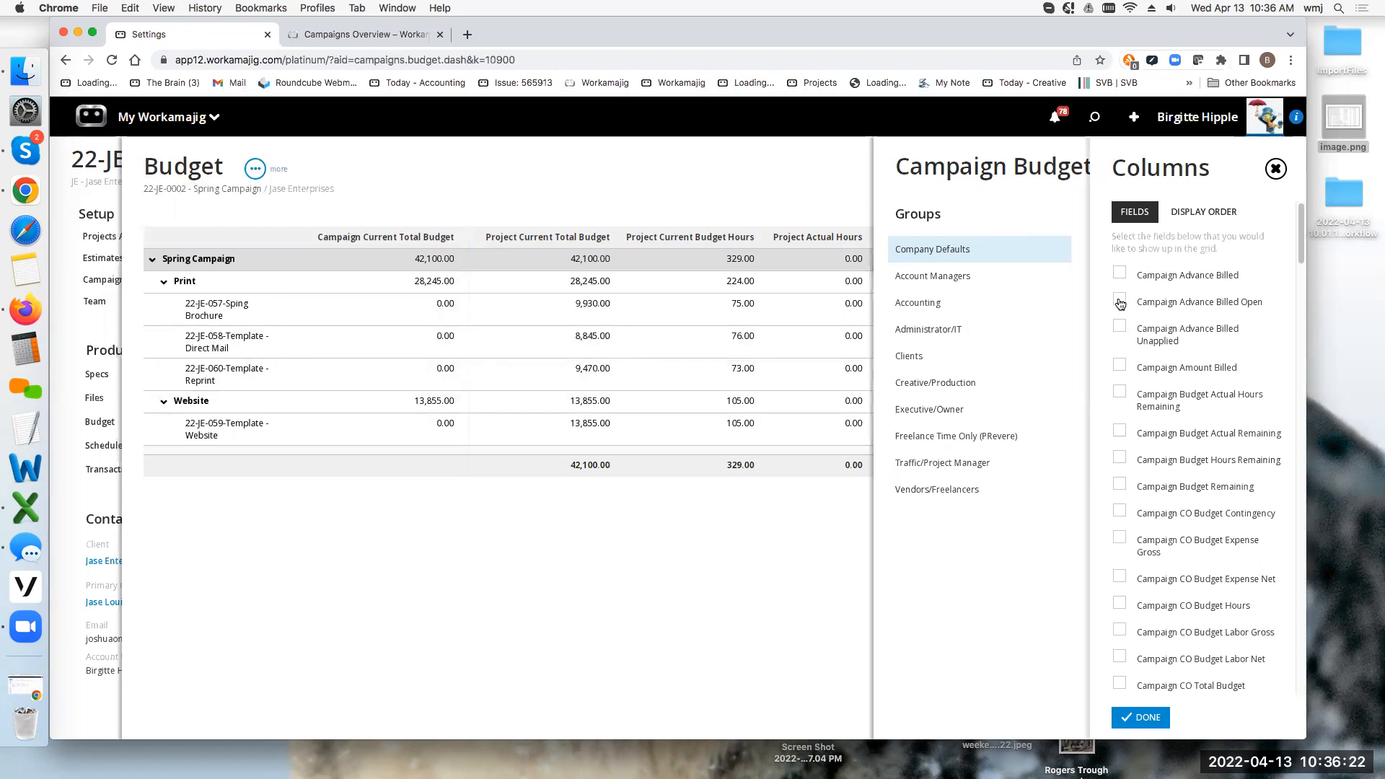
{"action": "left_click", "coordinate": [1120, 365]}
{"action": "left_click", "coordinate": [1194, 214]}
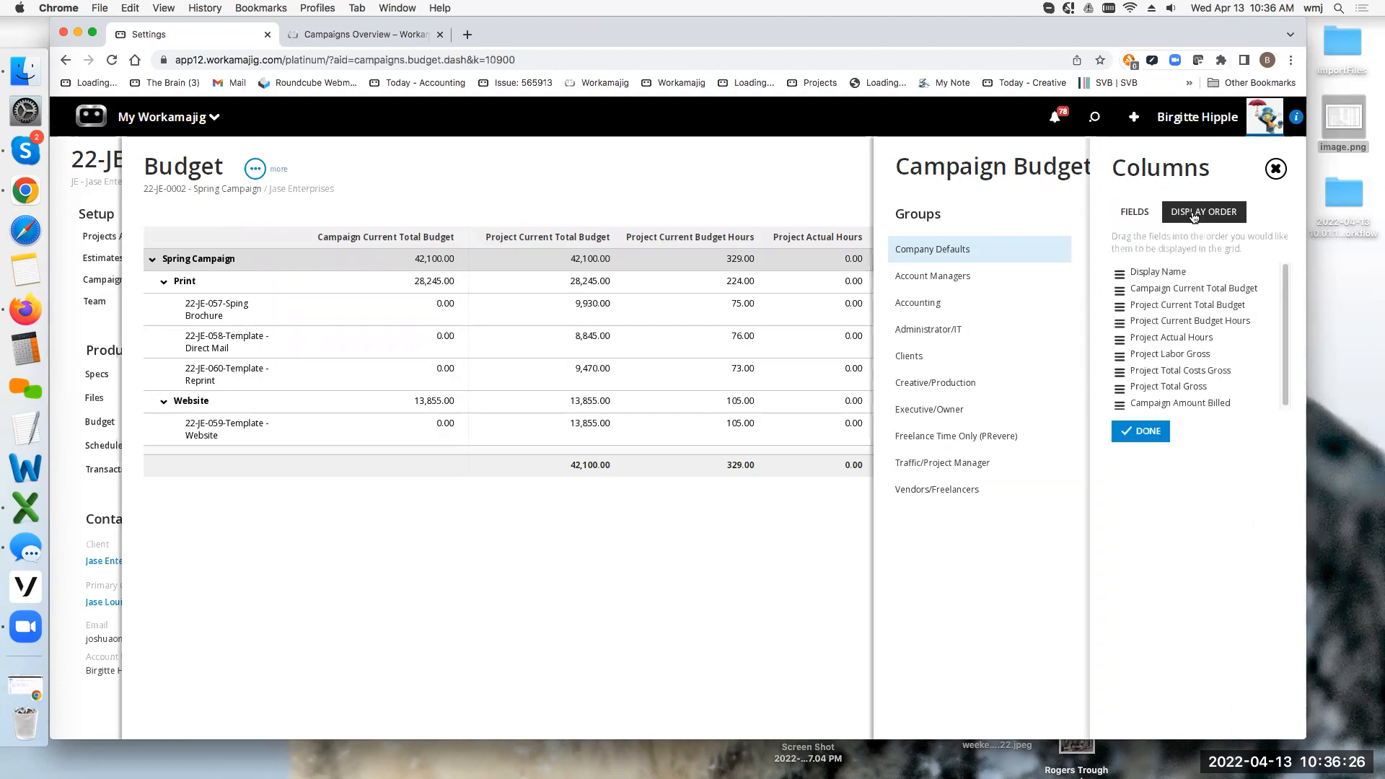
{"action": "left_click_drag", "start_coordinate": [1173, 404], "coordinate": [1173, 299]}
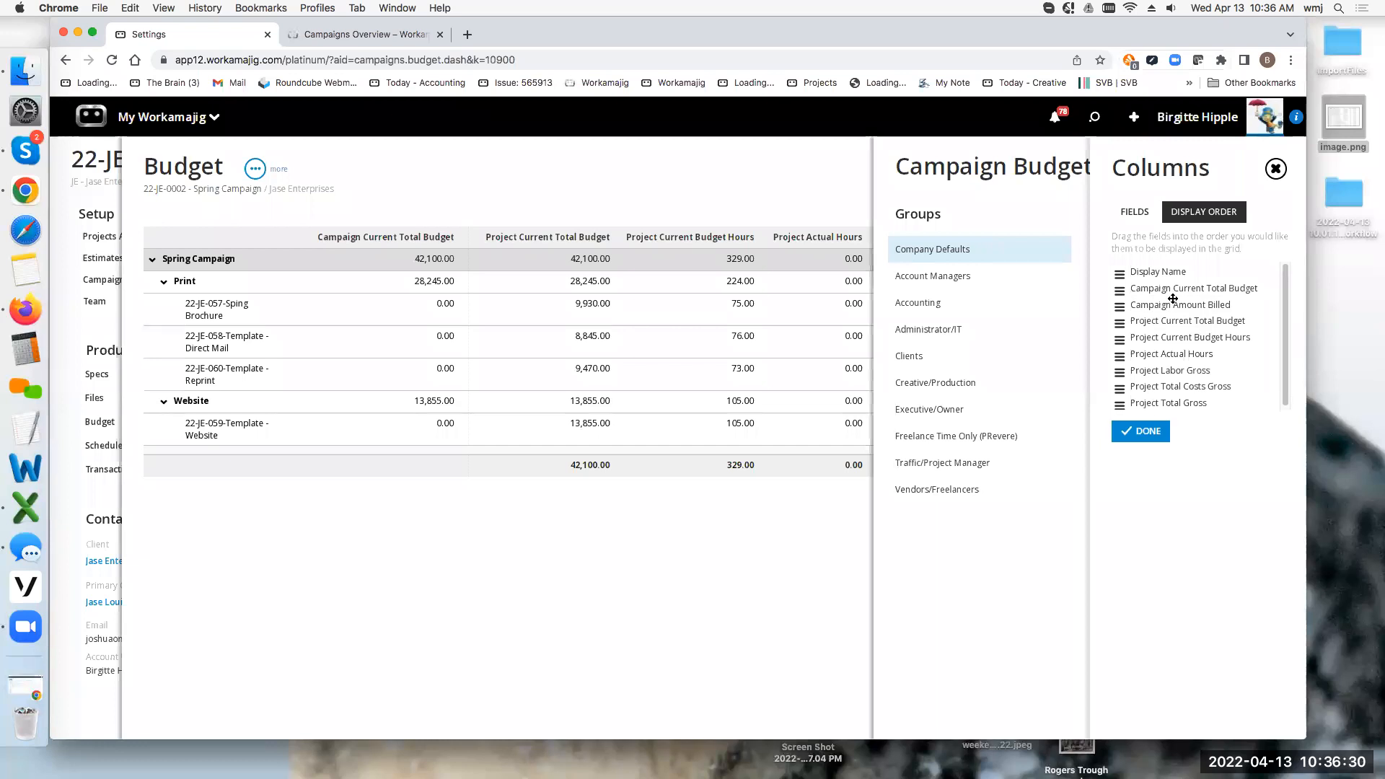
{"action": "left_click", "coordinate": [1145, 431]}
{"action": "left_click", "coordinate": [1128, 415]}
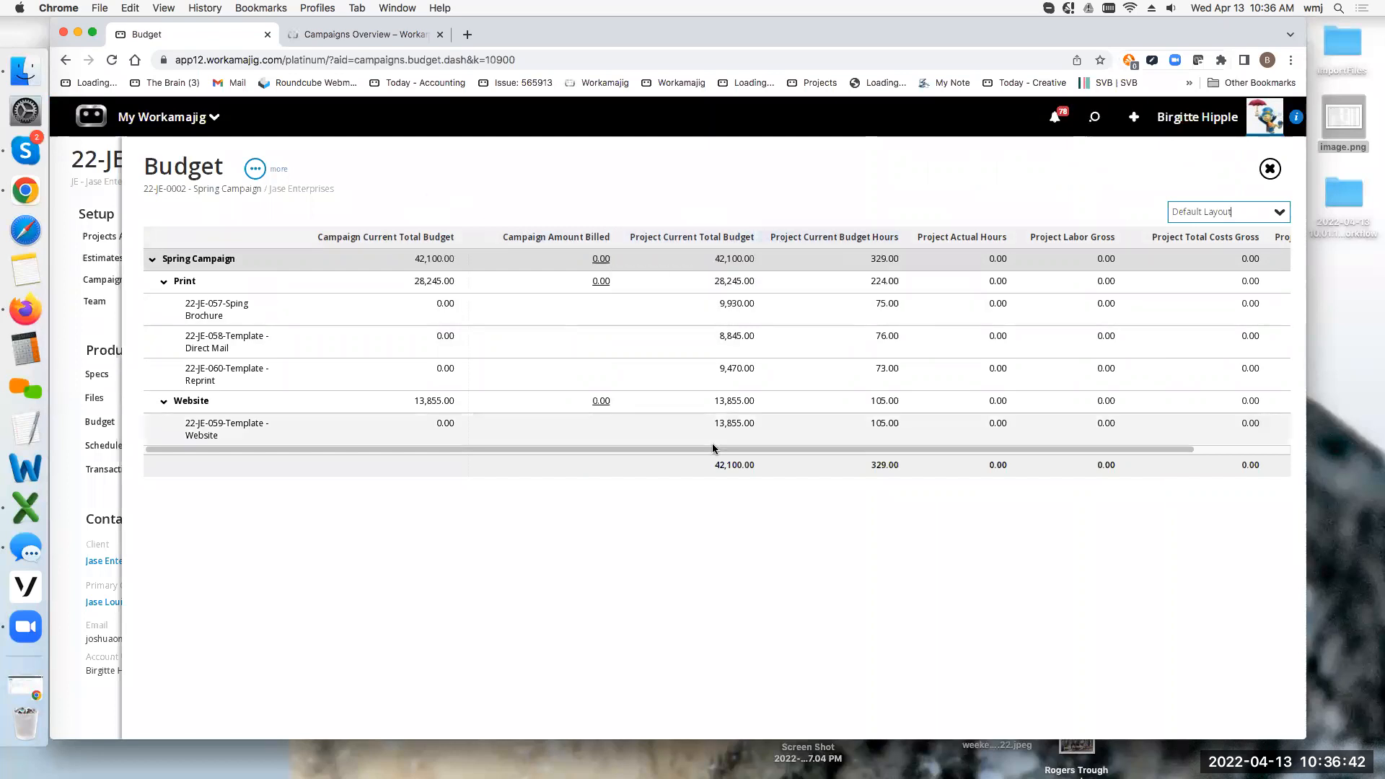
{"action": "left_click_drag", "start_coordinate": [701, 452], "coordinate": [903, 460]}
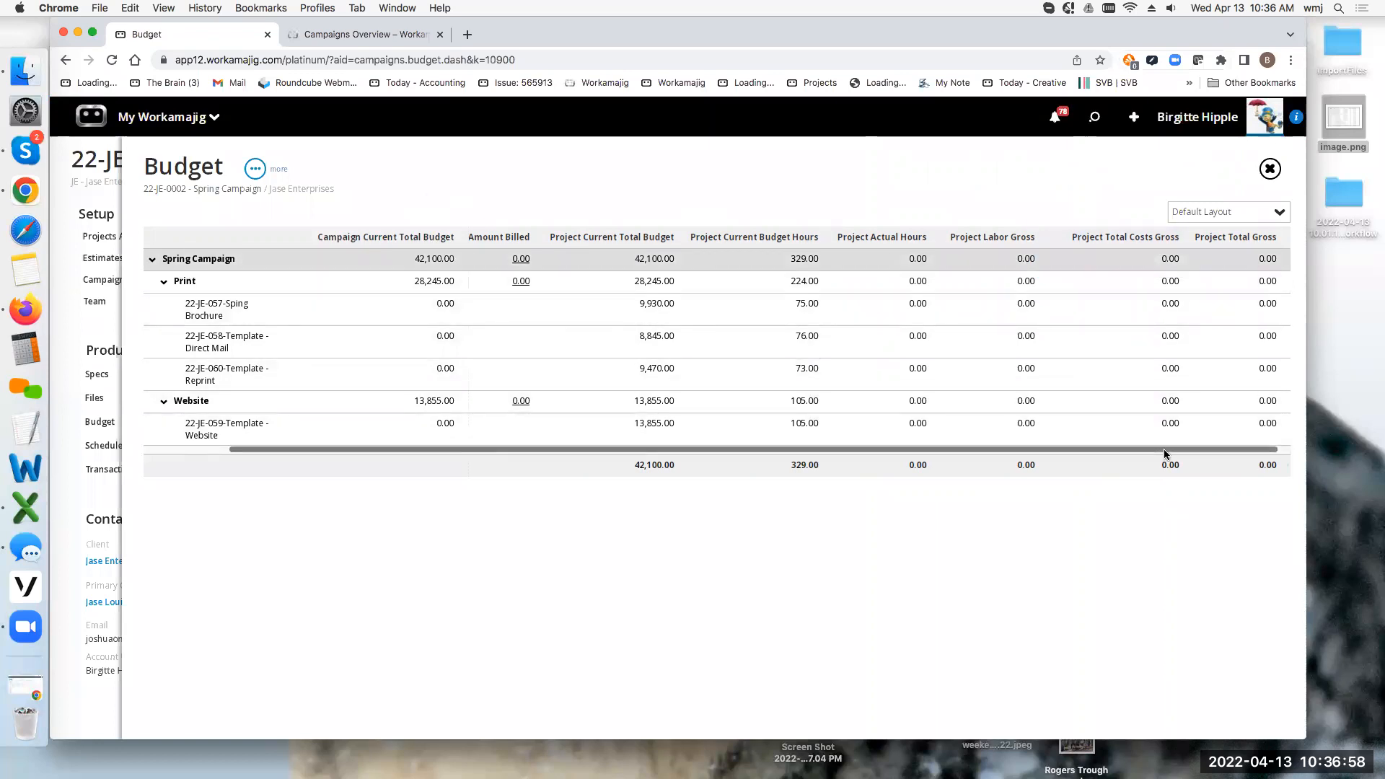
Widen the Campaign Amount Billed column to fit its heading and review the campaign and project columns of the Spring Campaign budget.
{"action": "left_click_drag", "start_coordinate": [1165, 453], "coordinate": [1005, 453]}
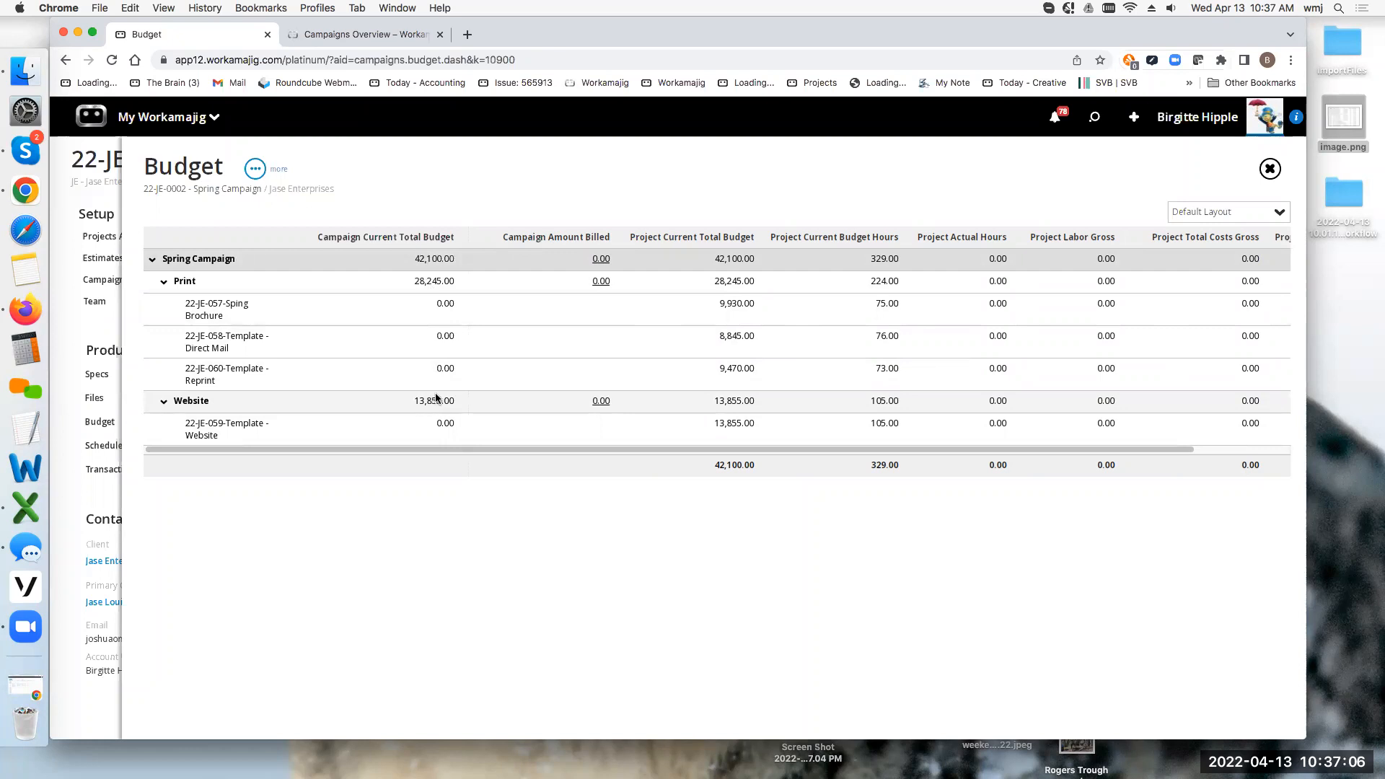
{"action": "mouse_move", "coordinate": [480, 240]}
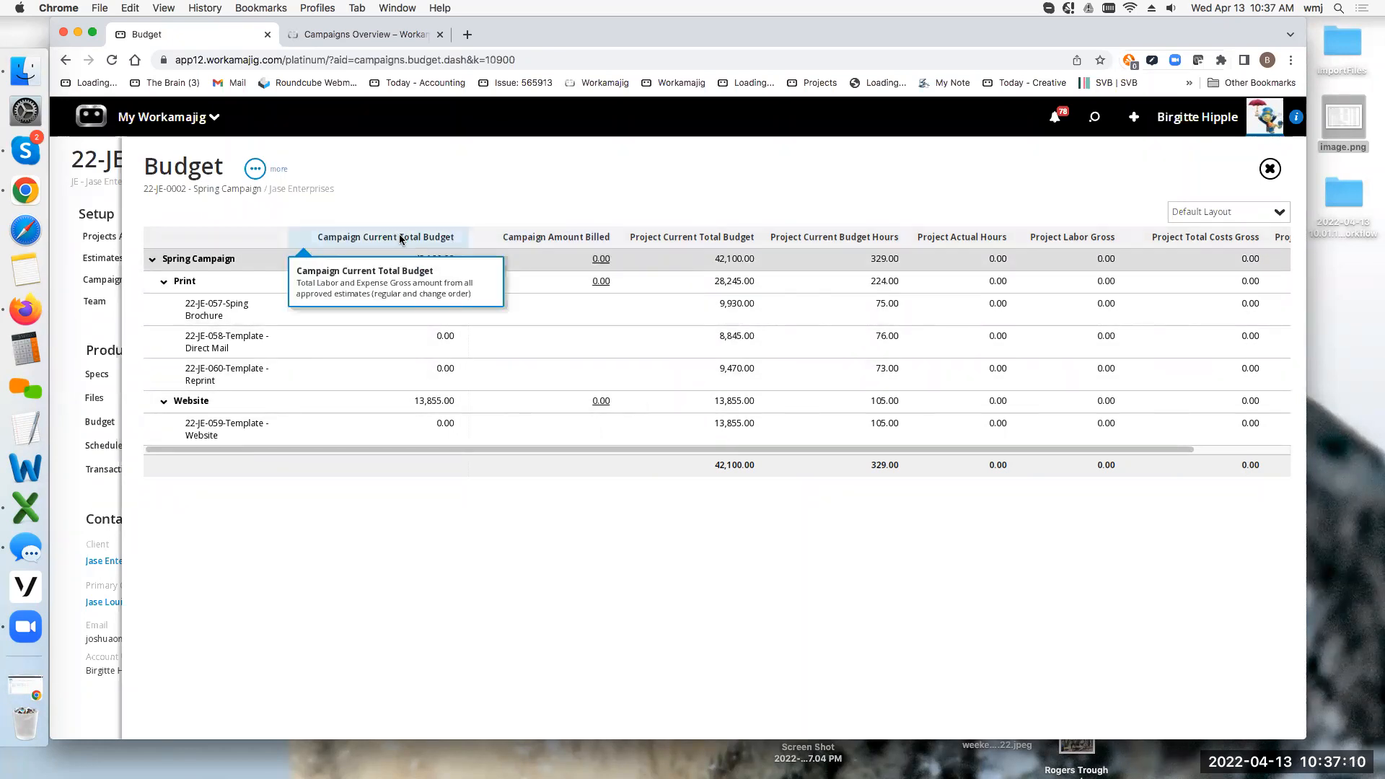
{"action": "scroll", "coordinate": [505, 324], "scroll_direction": "right", "scroll_amount": 2}
{"action": "scroll", "coordinate": [619, 462], "scroll_direction": "left", "scroll_amount": 2}
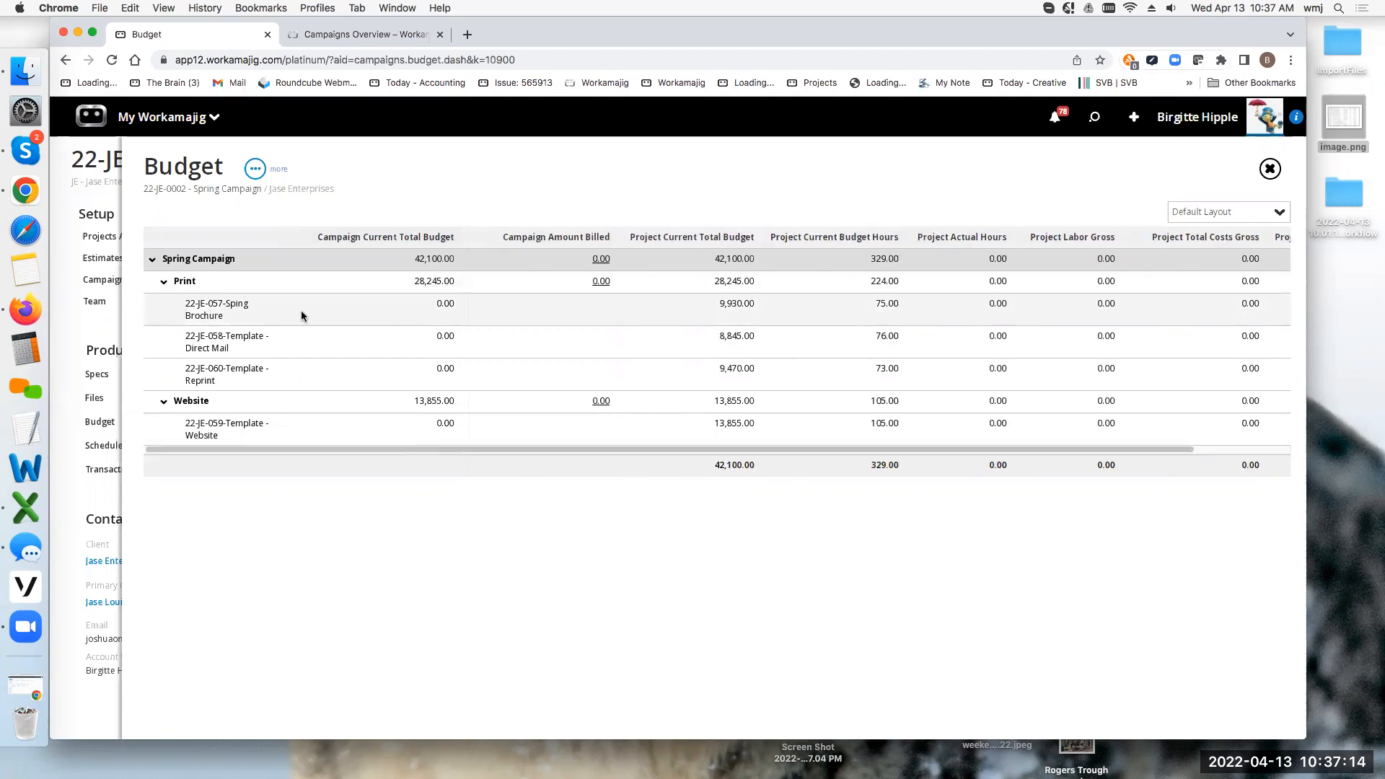
Examine the Locked Columns option in the Company Defaults campaign budget settings, then return to the Spring Campaign overview.
{"action": "left_click", "coordinate": [254, 168]}
{"action": "left_click", "coordinate": [202, 335]}
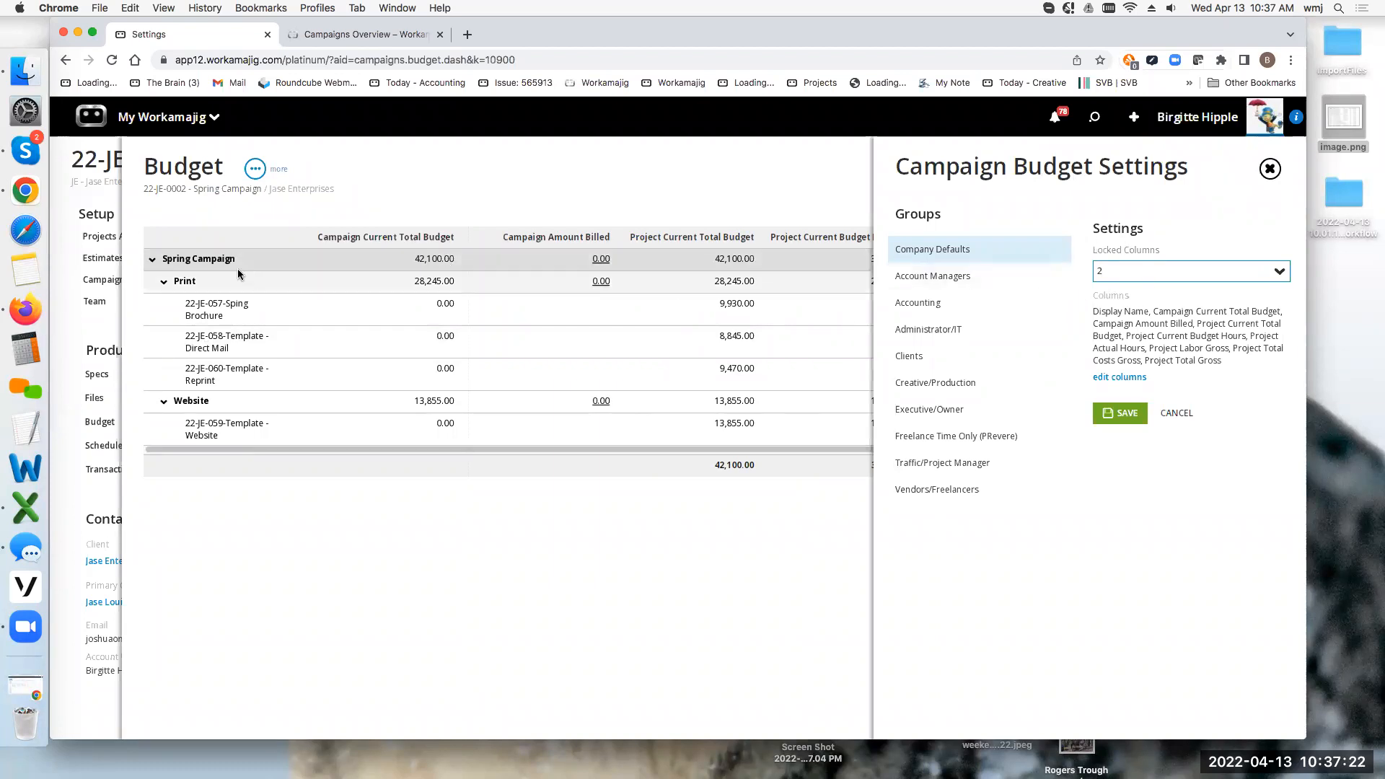
{"action": "mouse_move", "coordinate": [288, 241]}
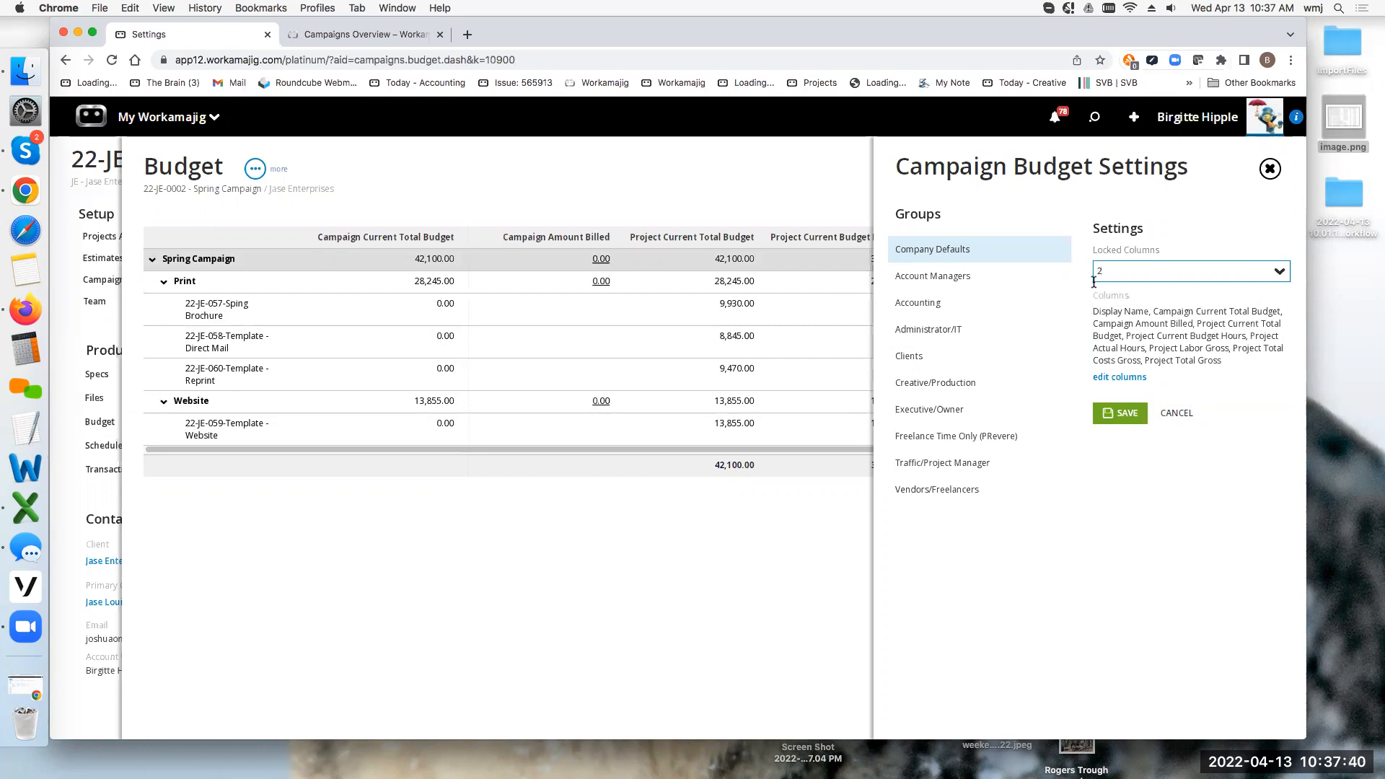
{"action": "left_click", "coordinate": [776, 164]}
{"action": "left_click", "coordinate": [1263, 173]}
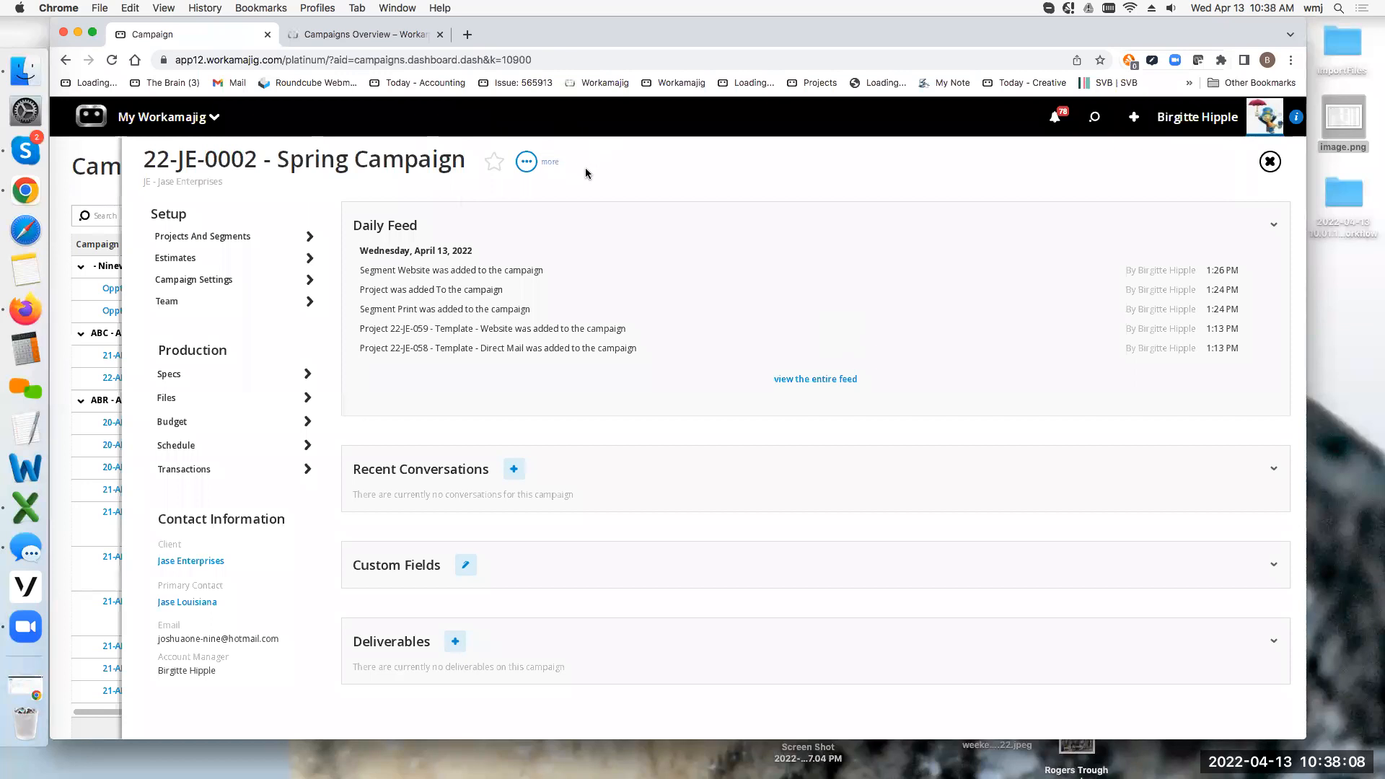
Review the billing options in the Spring Campaign's settings and return to the campaign overview.
{"action": "left_click", "coordinate": [232, 281]}
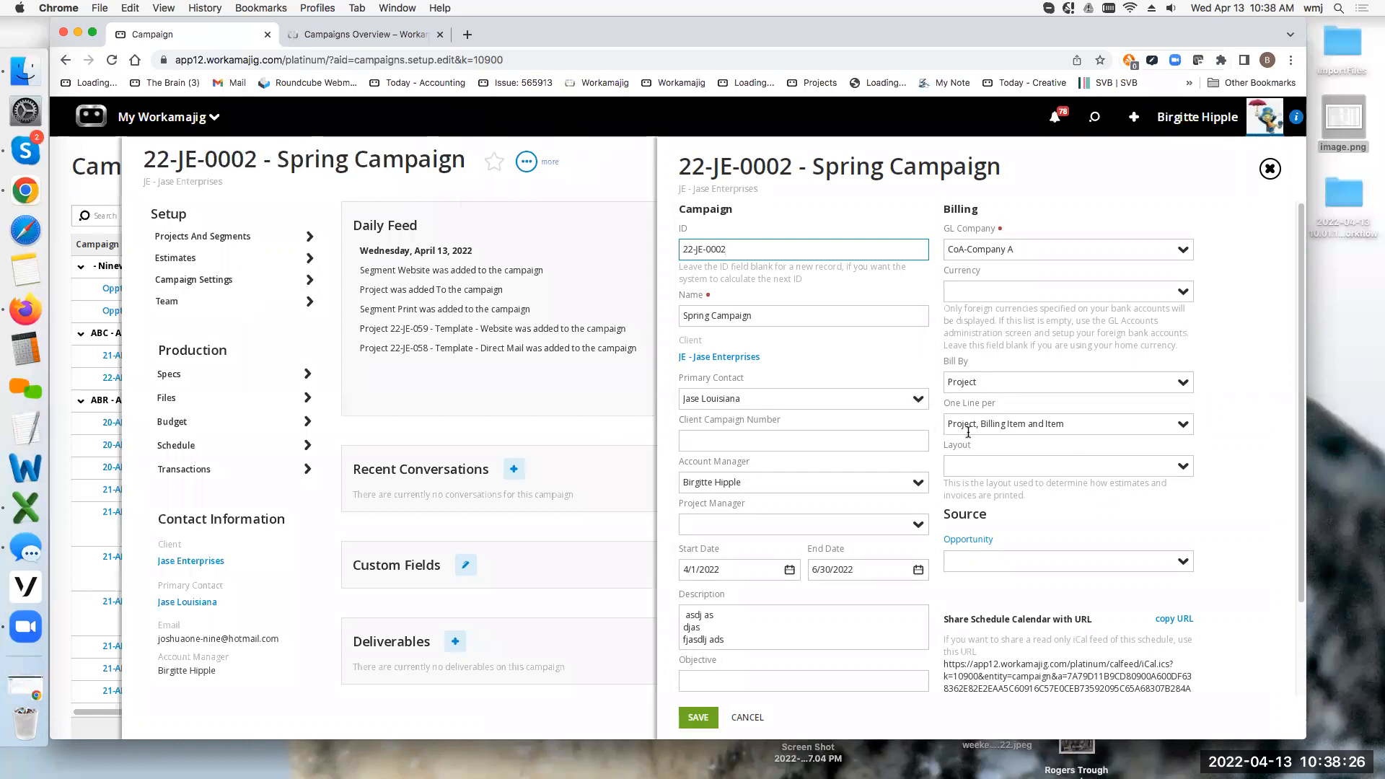
{"action": "left_click", "coordinate": [466, 194]}
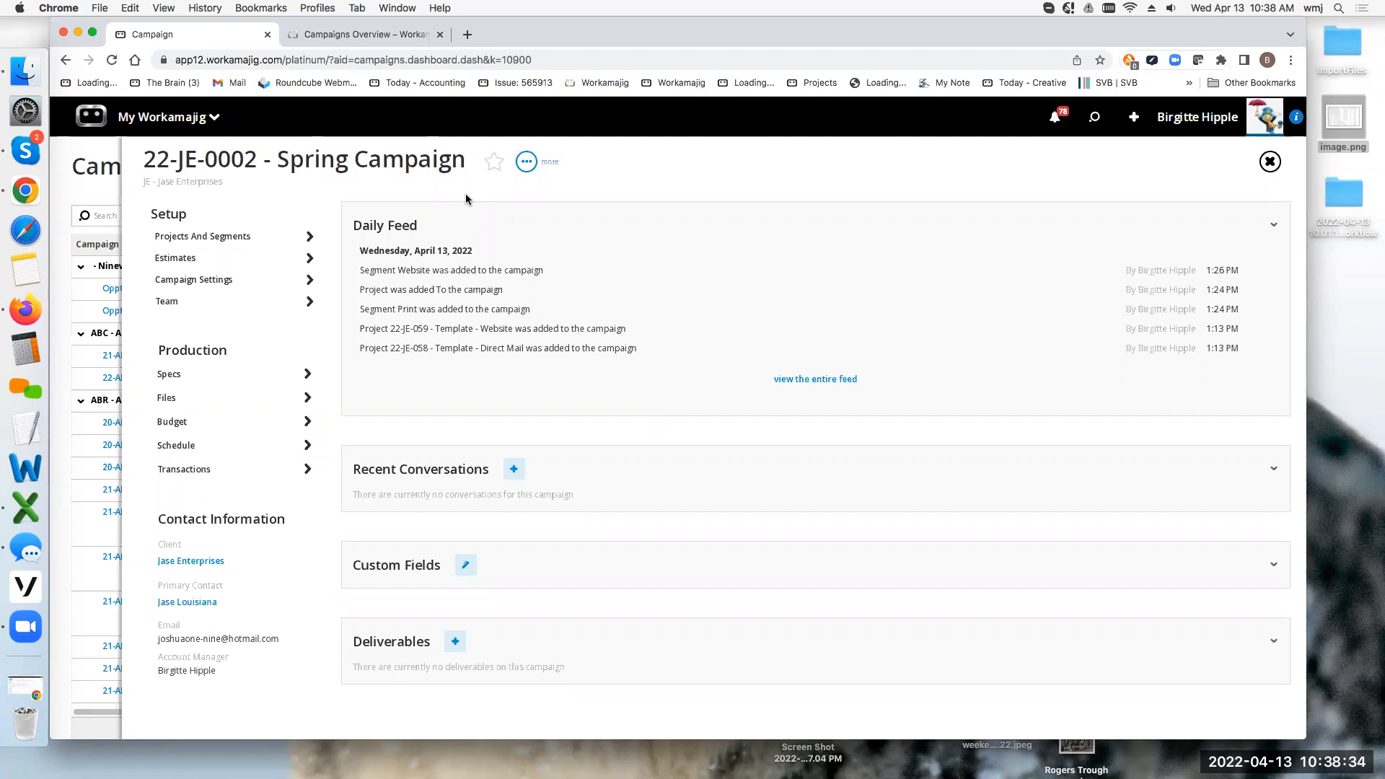
Copy the Spring Campaign as Summer Campaign for client JER-Jericho Inc., including its projects and estimates.
{"action": "left_click", "coordinate": [527, 162]}
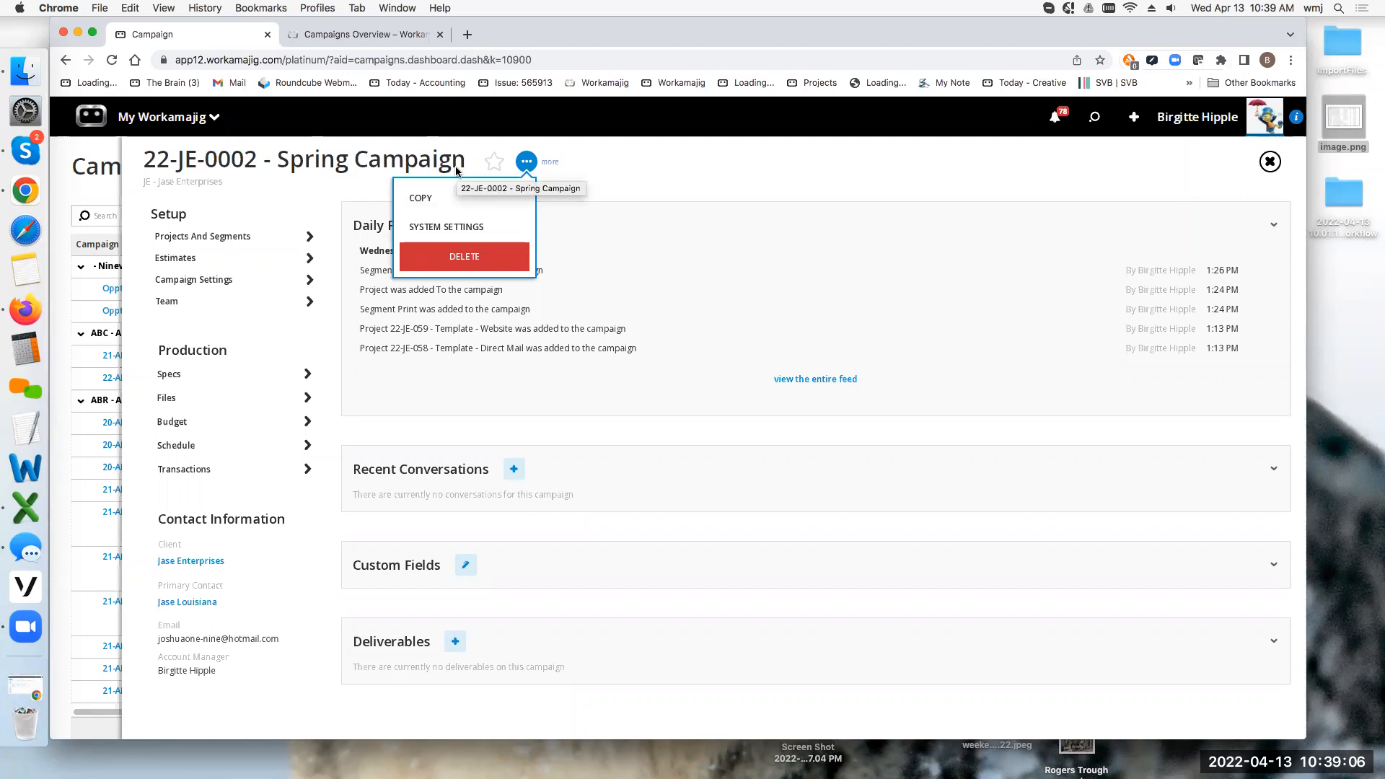
{"action": "left_click", "coordinate": [425, 201]}
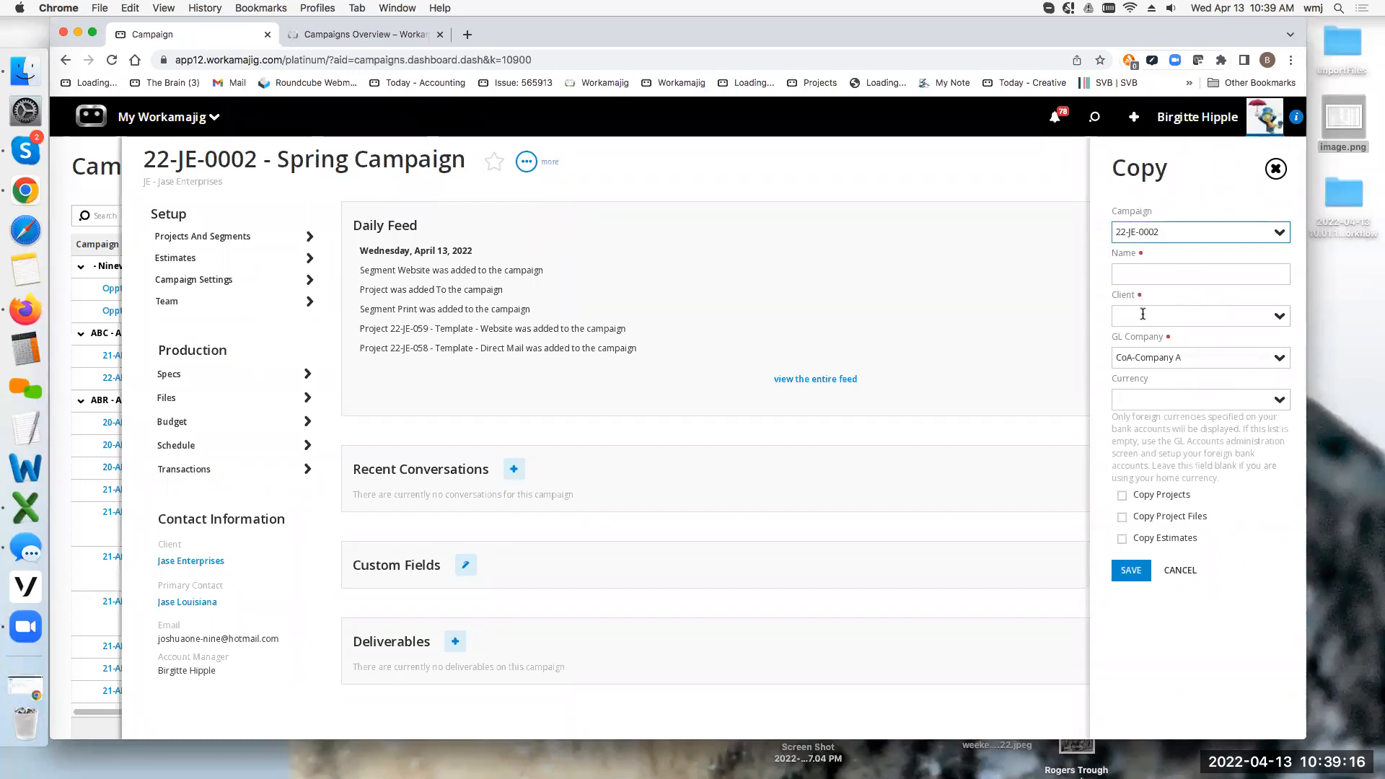
{"action": "left_click", "coordinate": [1138, 274]}
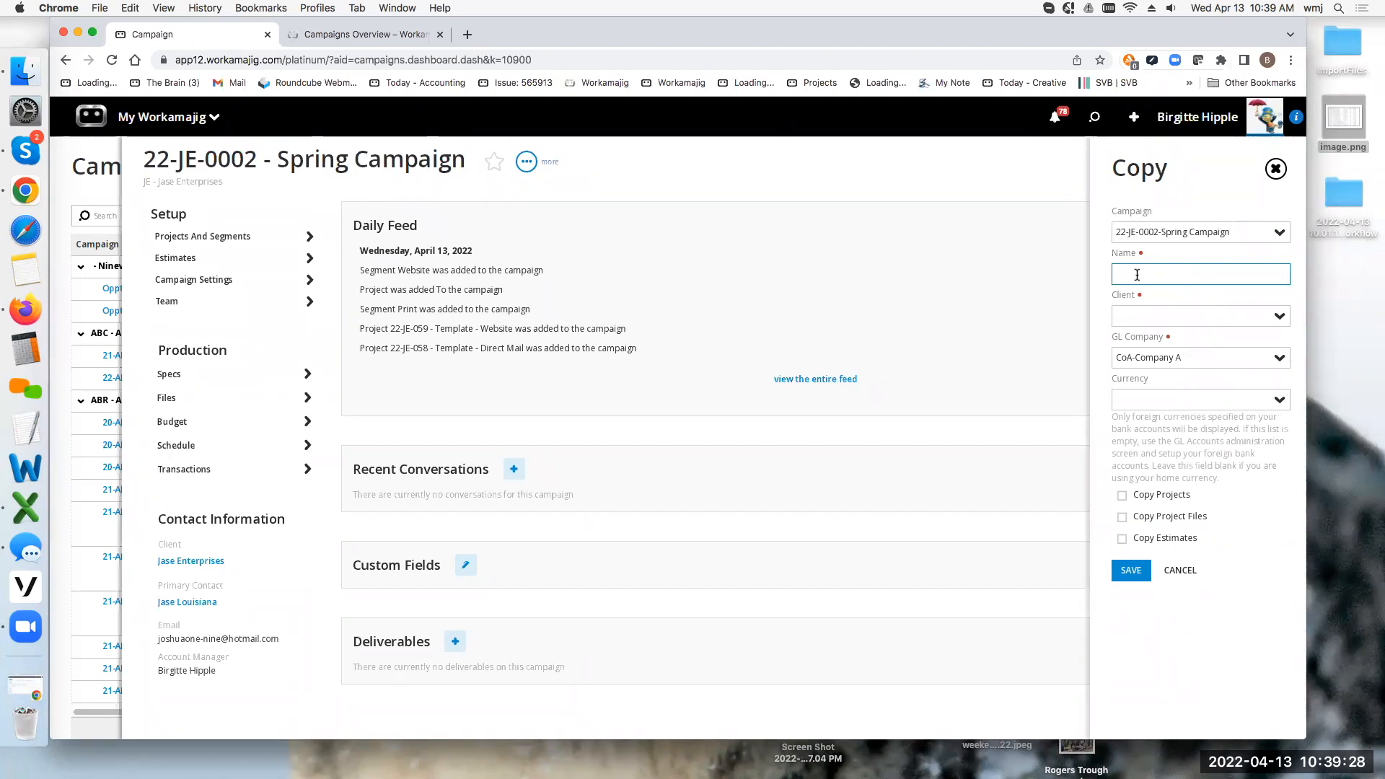
{"action": "type", "text": "ummer Campaign"}
{"action": "left_click", "coordinate": [1143, 318]}
{"action": "type", "text": "jer"}
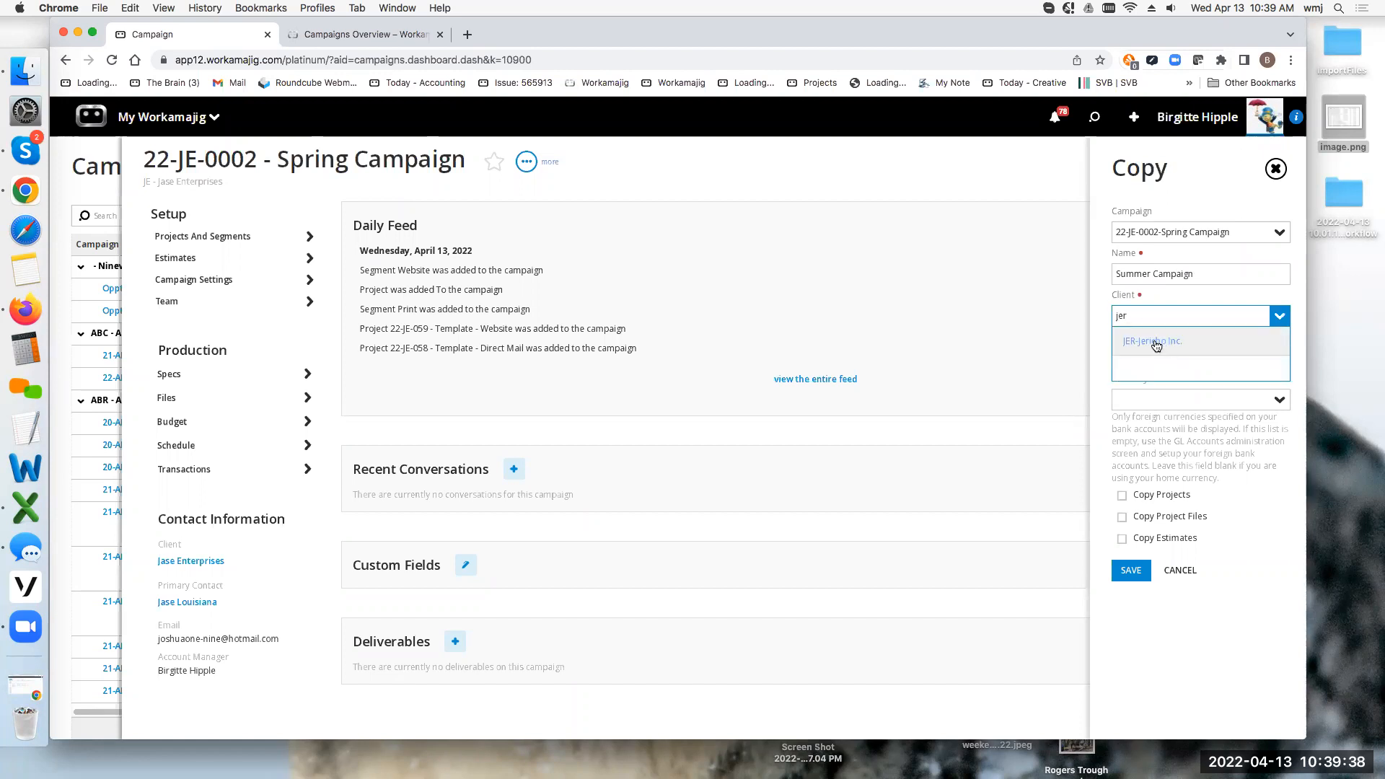
{"action": "left_click", "coordinate": [1156, 344]}
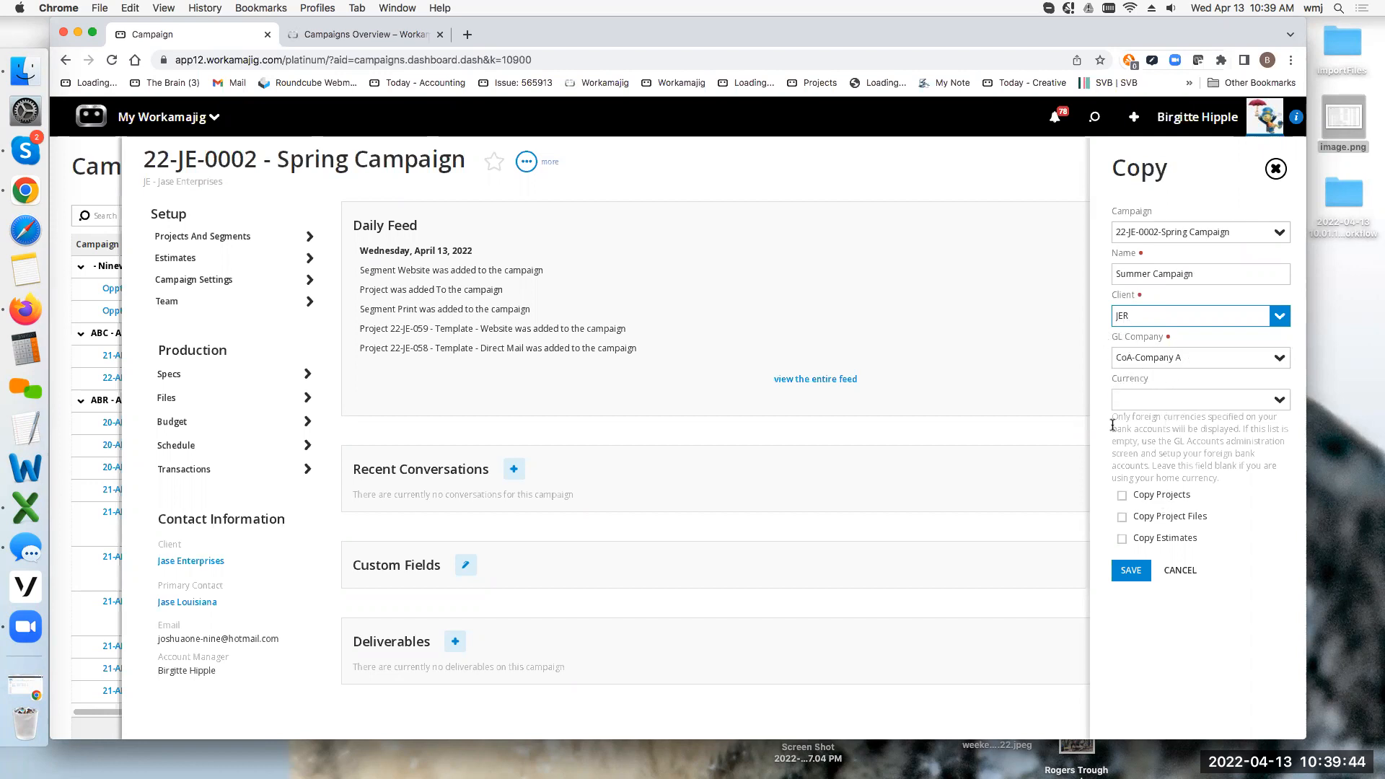
{"action": "left_click", "coordinate": [1122, 497]}
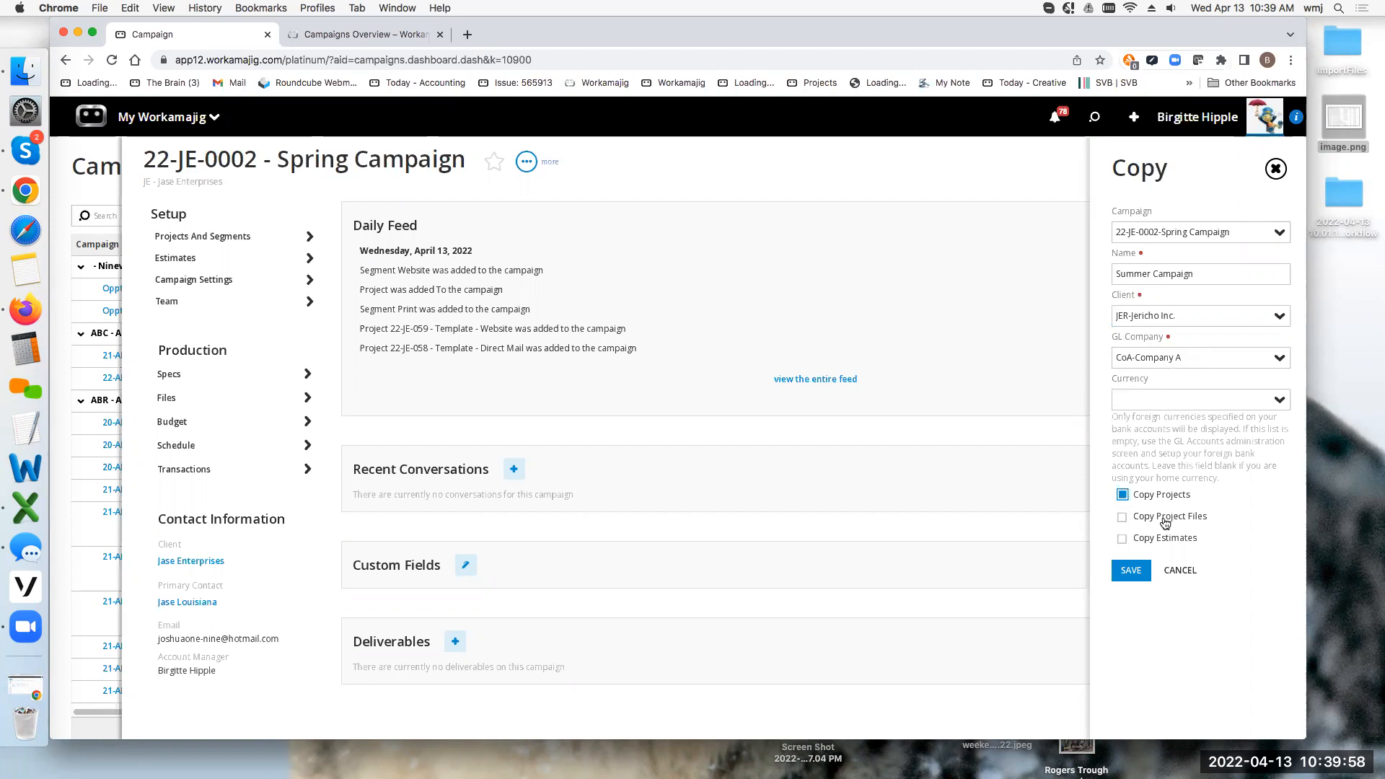
{"action": "left_click", "coordinate": [1122, 540]}
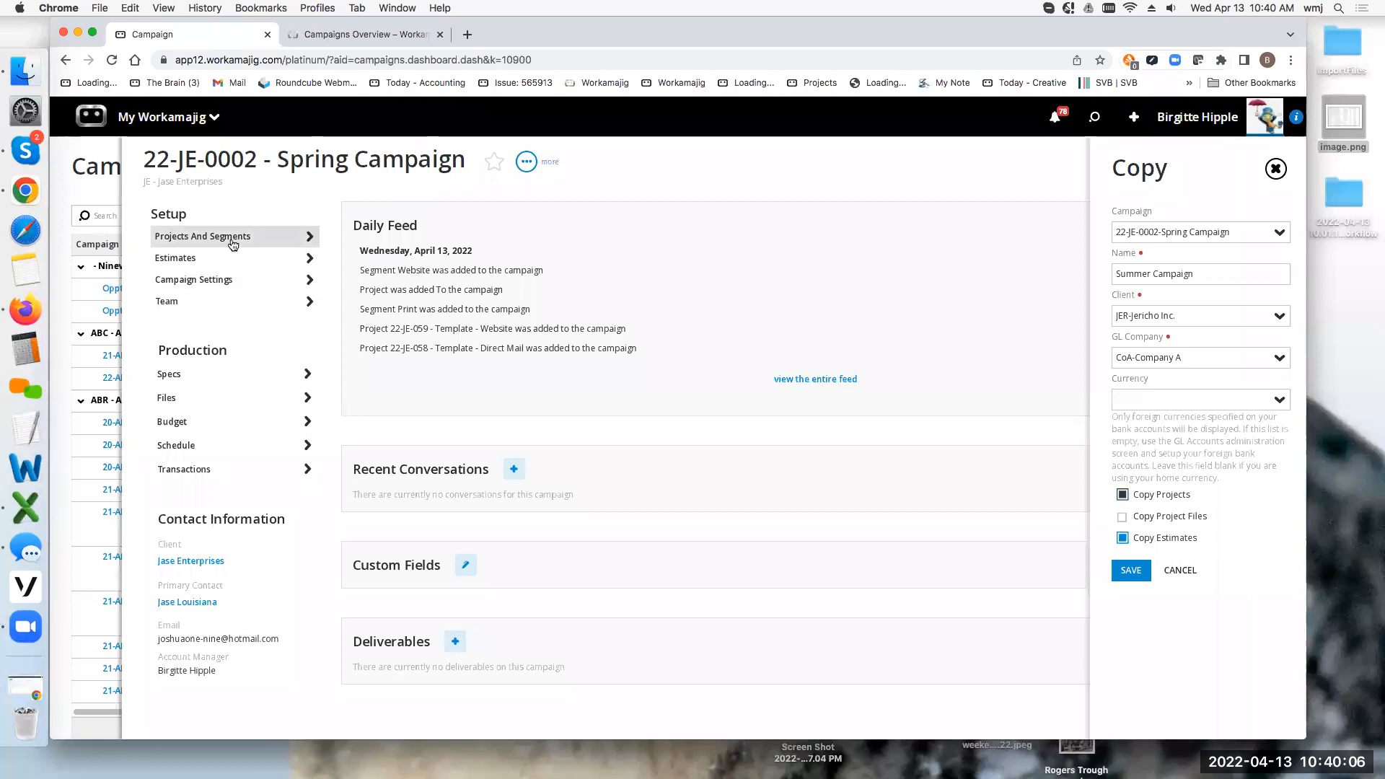
{"action": "left_click", "coordinate": [1131, 570]}
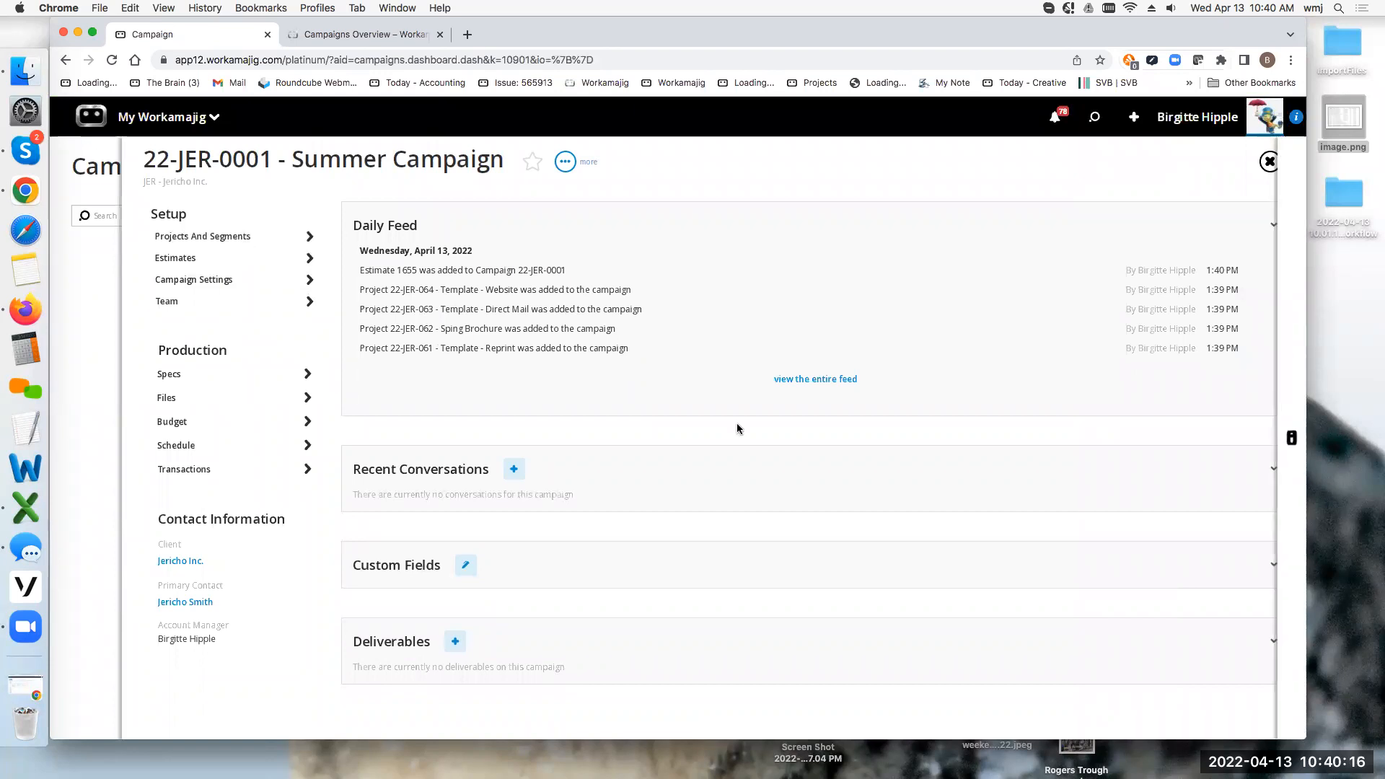
Review the Summer Campaign's projects, segments and estimates, and return to the campaign overview.
{"action": "left_click", "coordinate": [756, 301]}
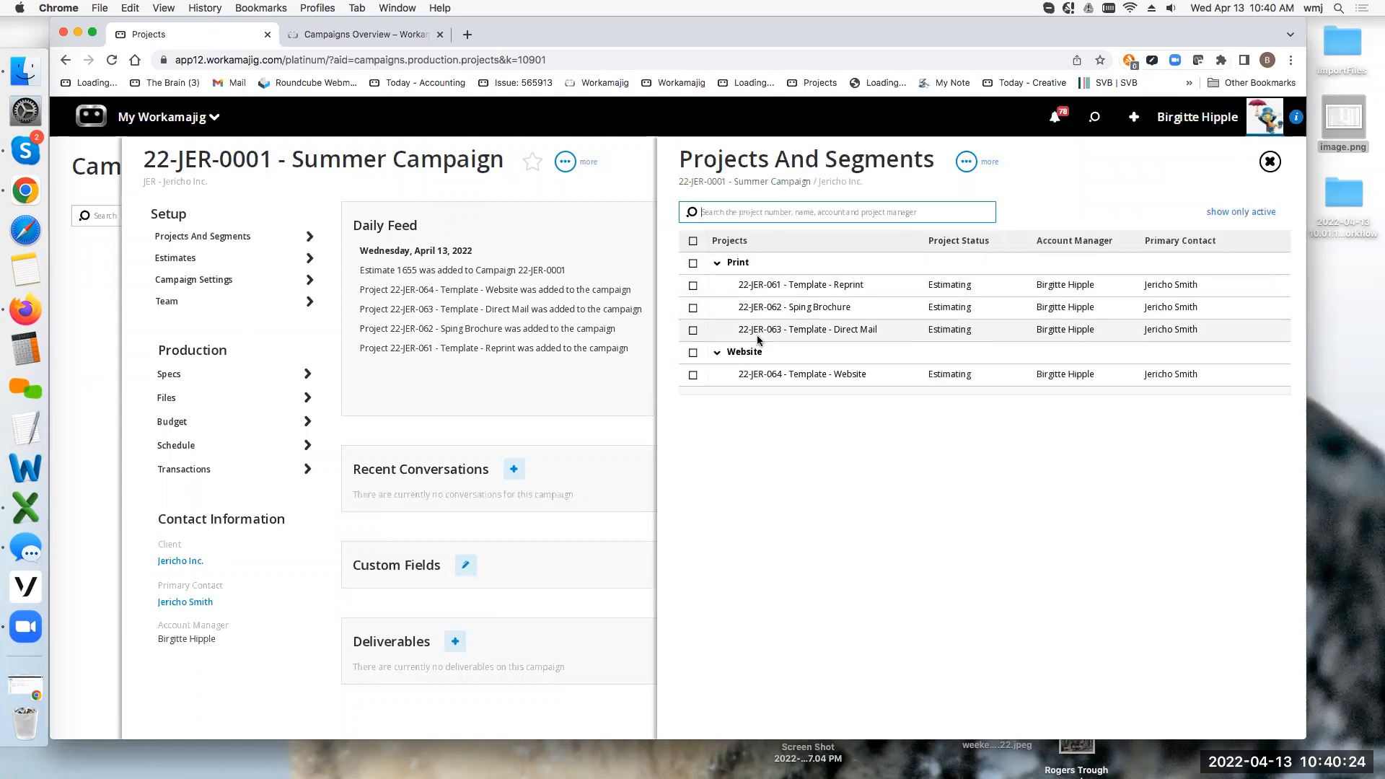
{"action": "left_click", "coordinate": [198, 265]}
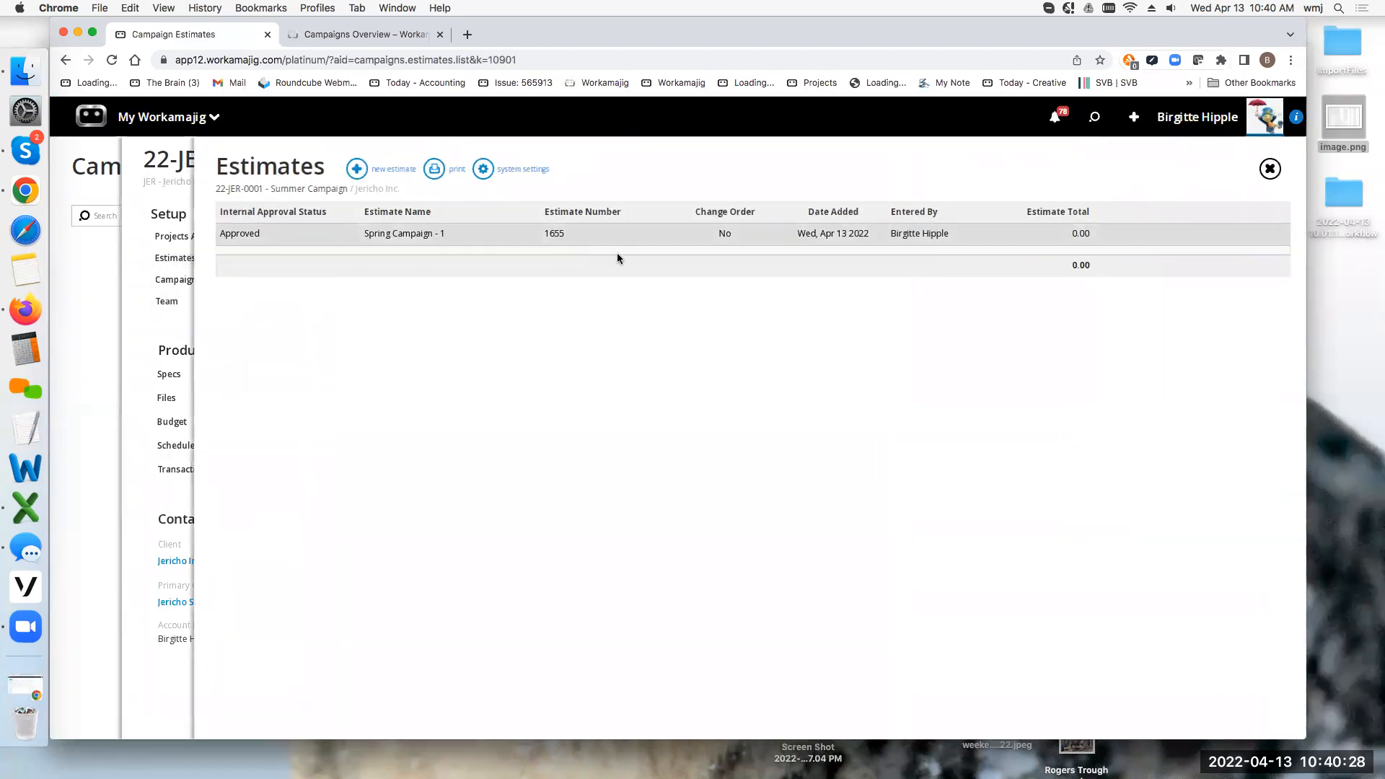
{"action": "left_click", "coordinate": [172, 195]}
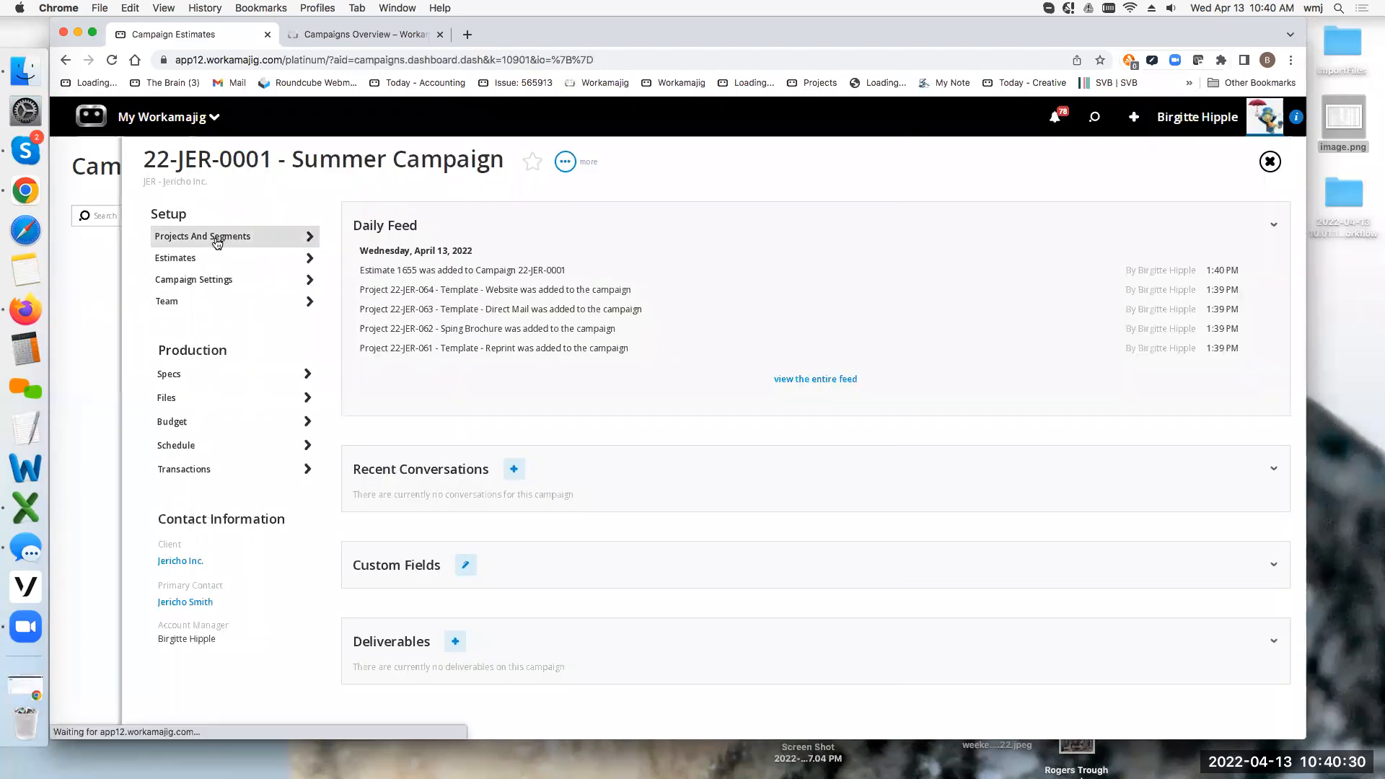
Approve the estimate of project 22-JER-061 - Template - Reprint and return to the Summer Campaign's project list.
{"action": "left_click", "coordinate": [215, 237]}
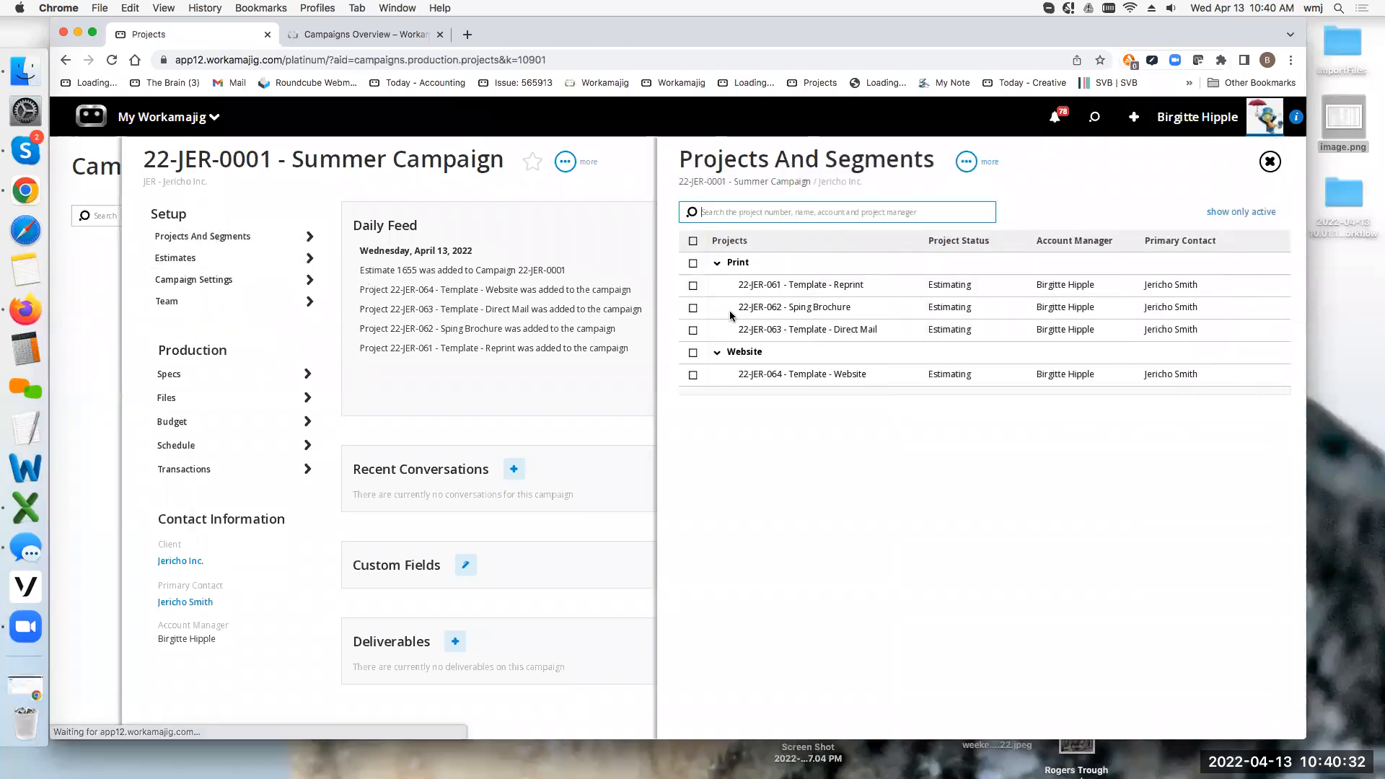
{"action": "left_click", "coordinate": [773, 286]}
{"action": "left_click", "coordinate": [729, 260]}
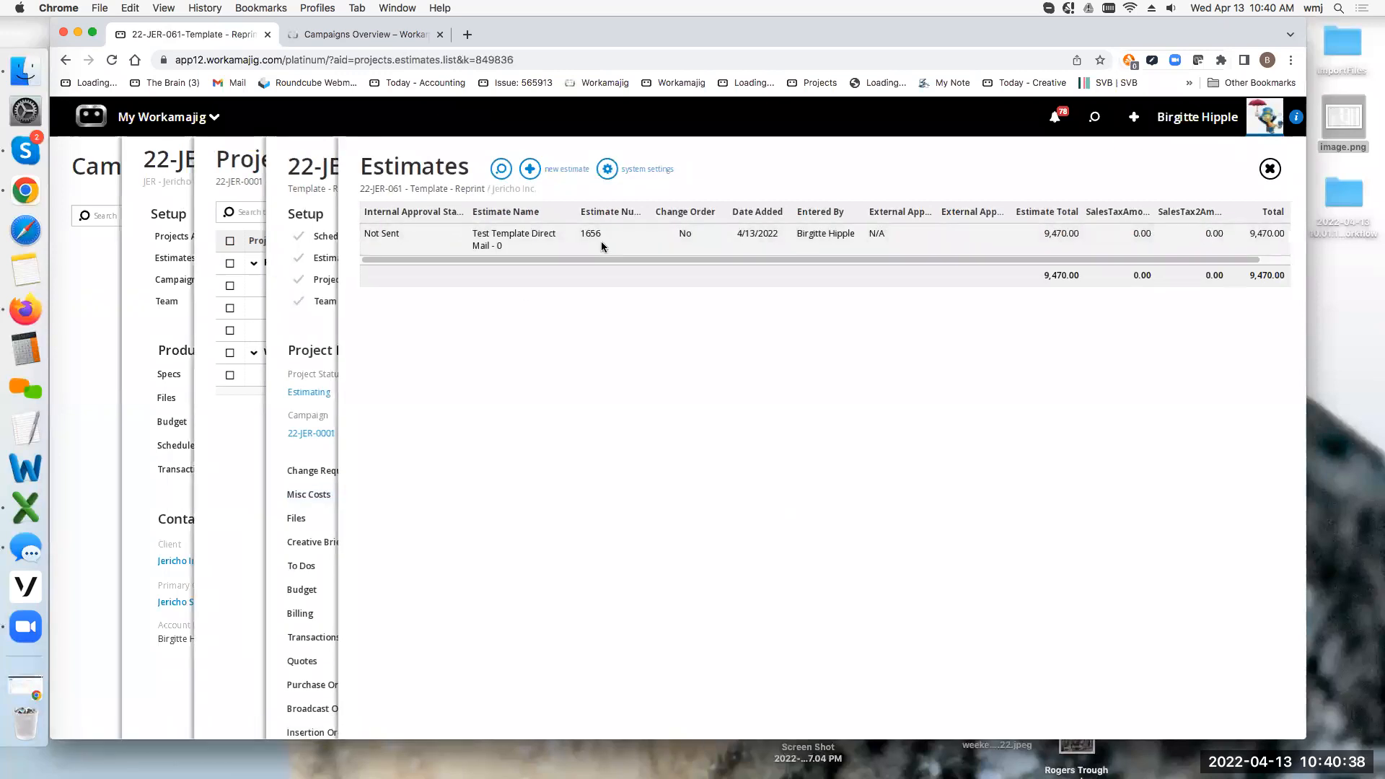
{"action": "left_click", "coordinate": [603, 245]}
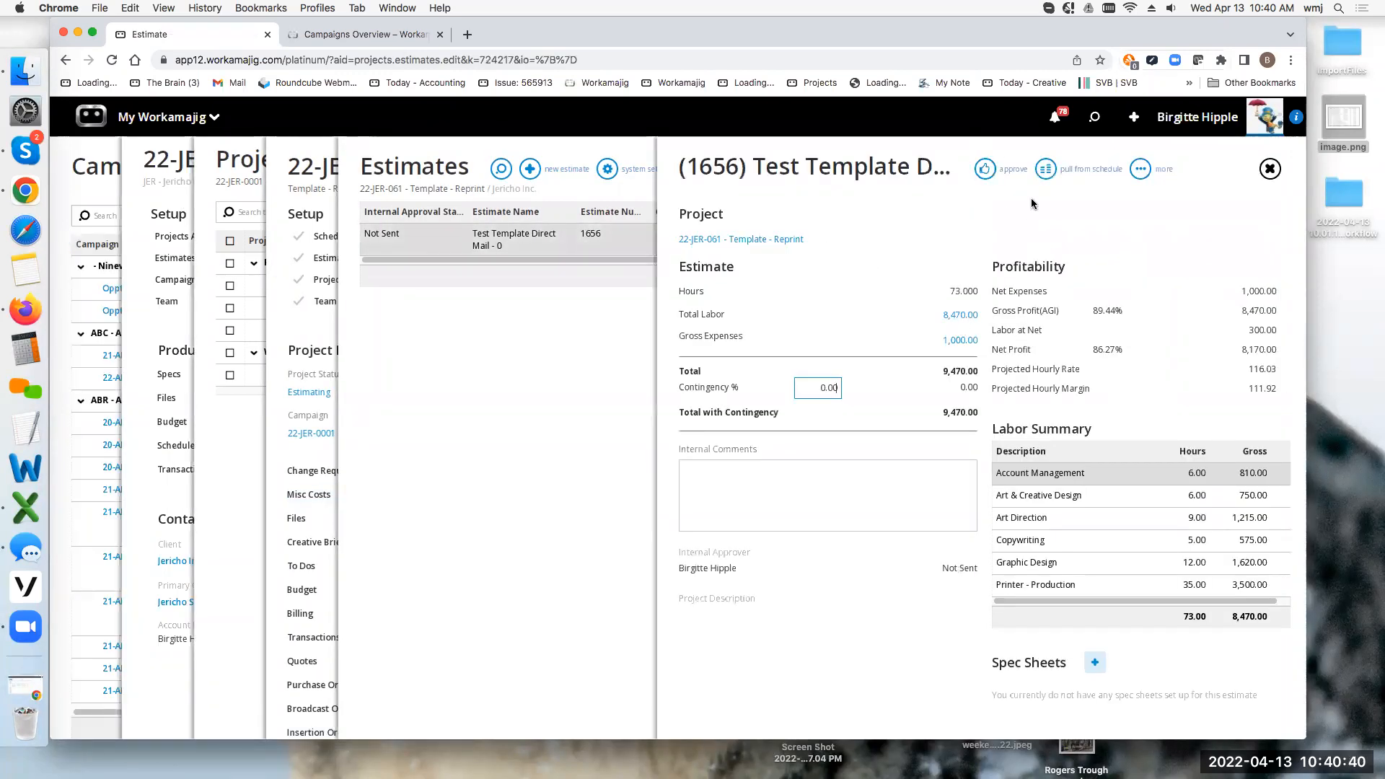
{"action": "left_click", "coordinate": [989, 171]}
{"action": "left_click", "coordinate": [1148, 290]}
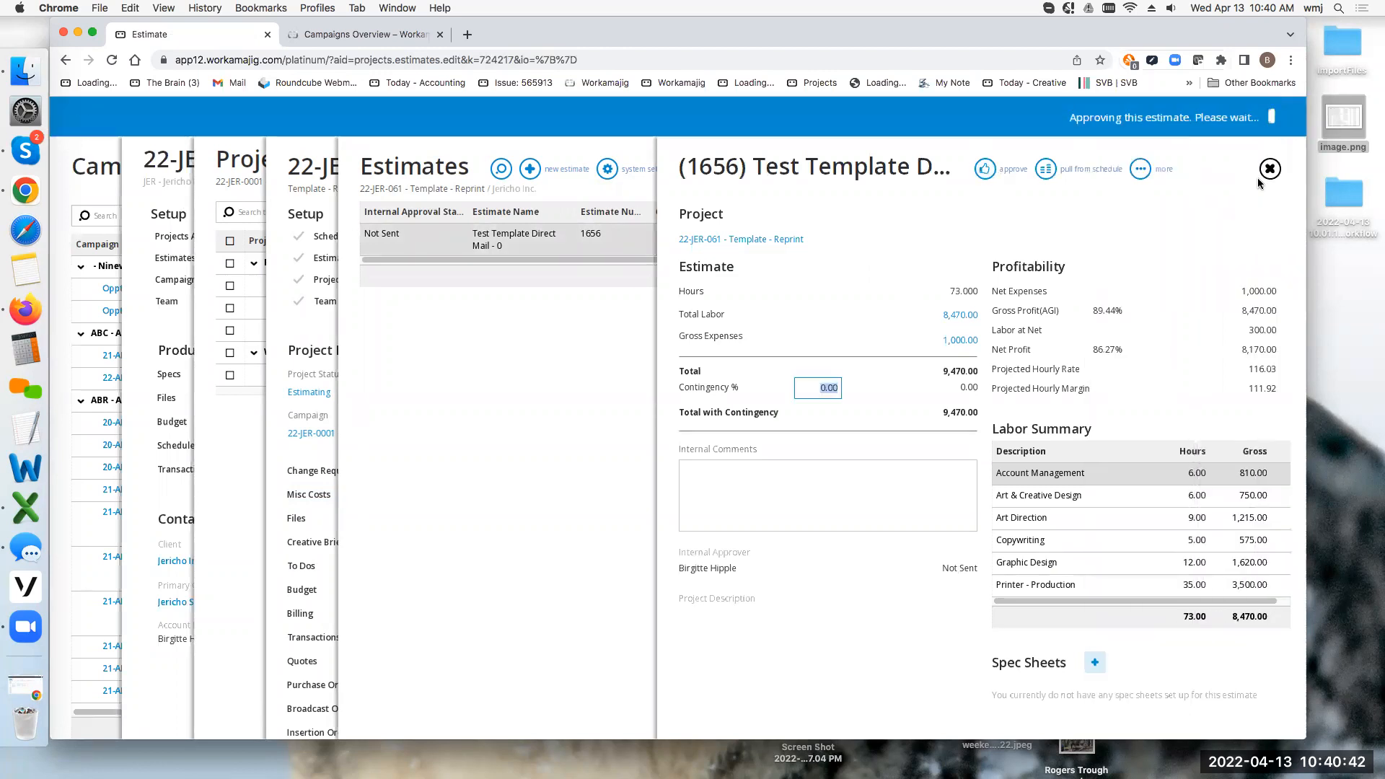
{"action": "left_click", "coordinate": [1270, 169]}
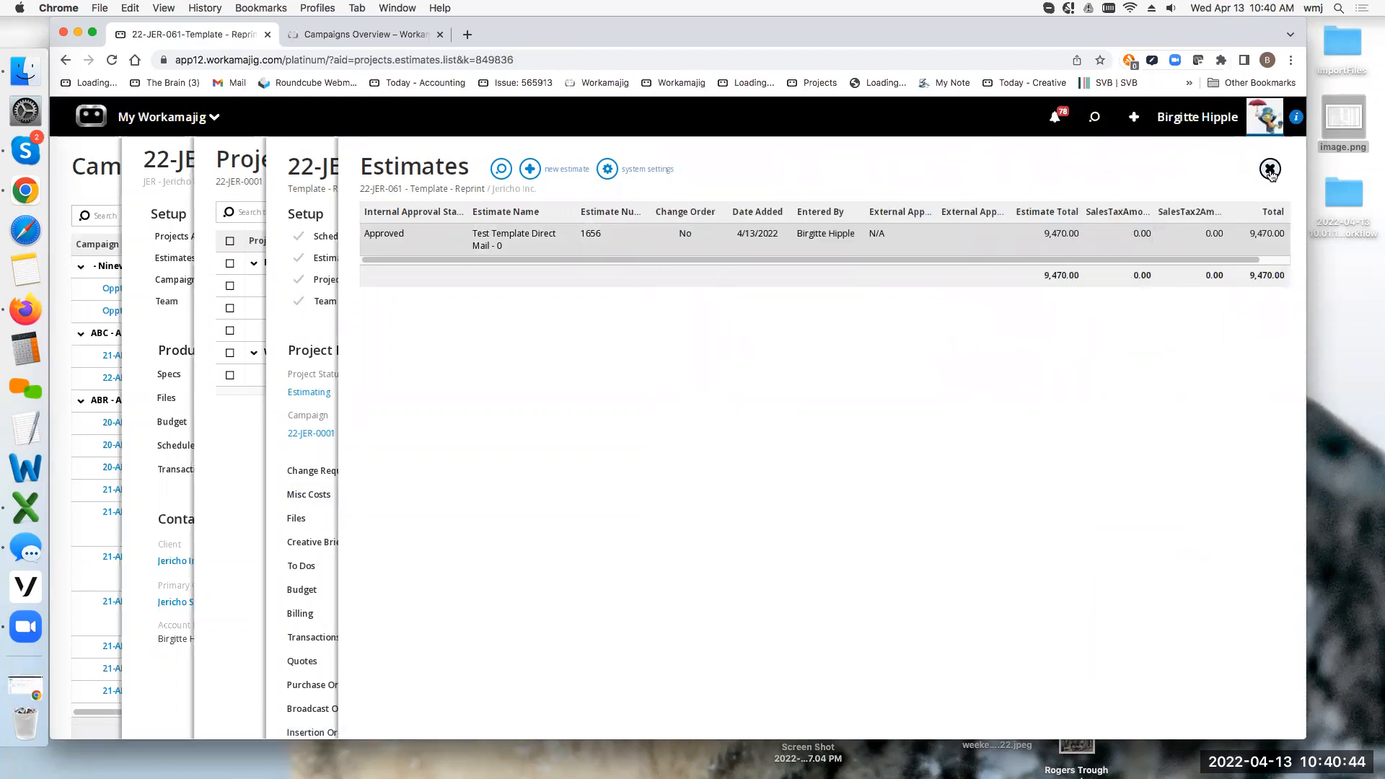
{"action": "left_click", "coordinate": [1270, 170]}
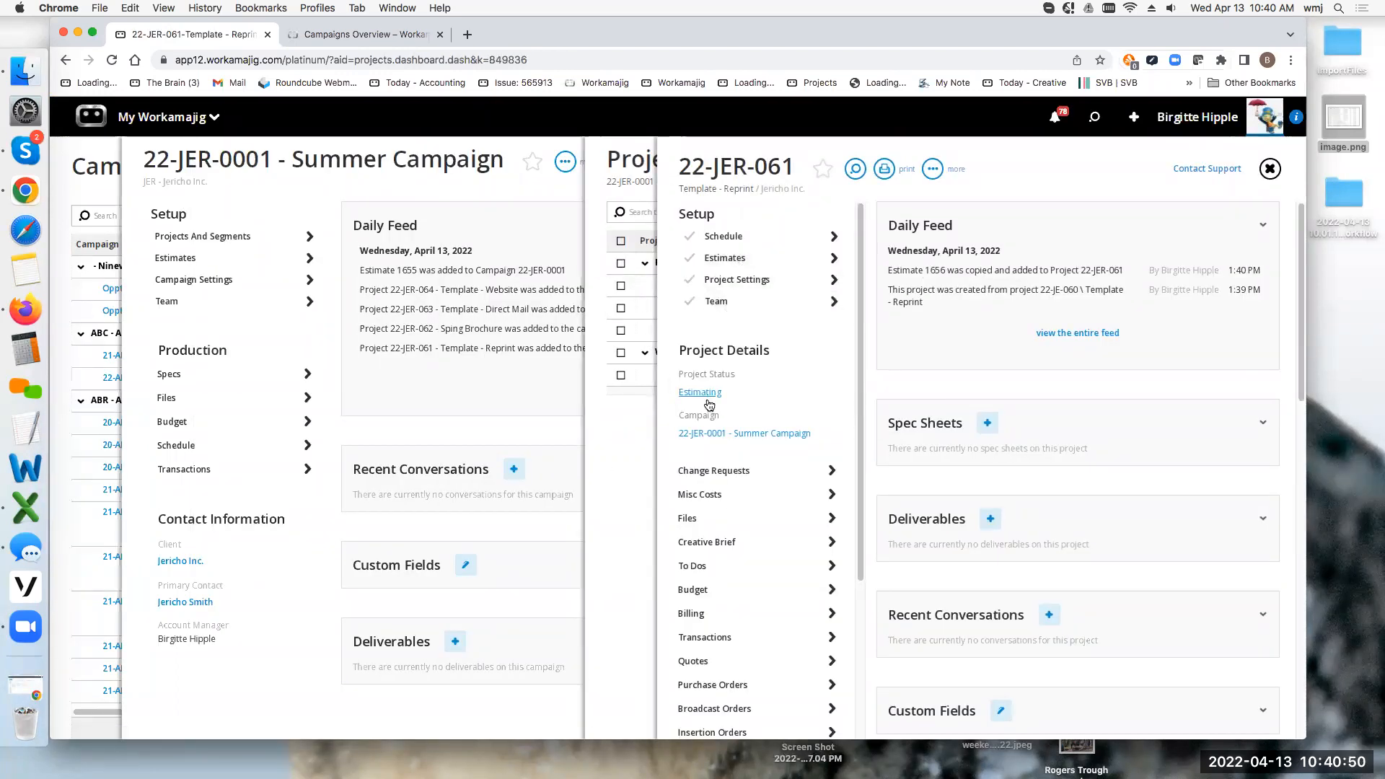
{"action": "left_click", "coordinate": [600, 451]}
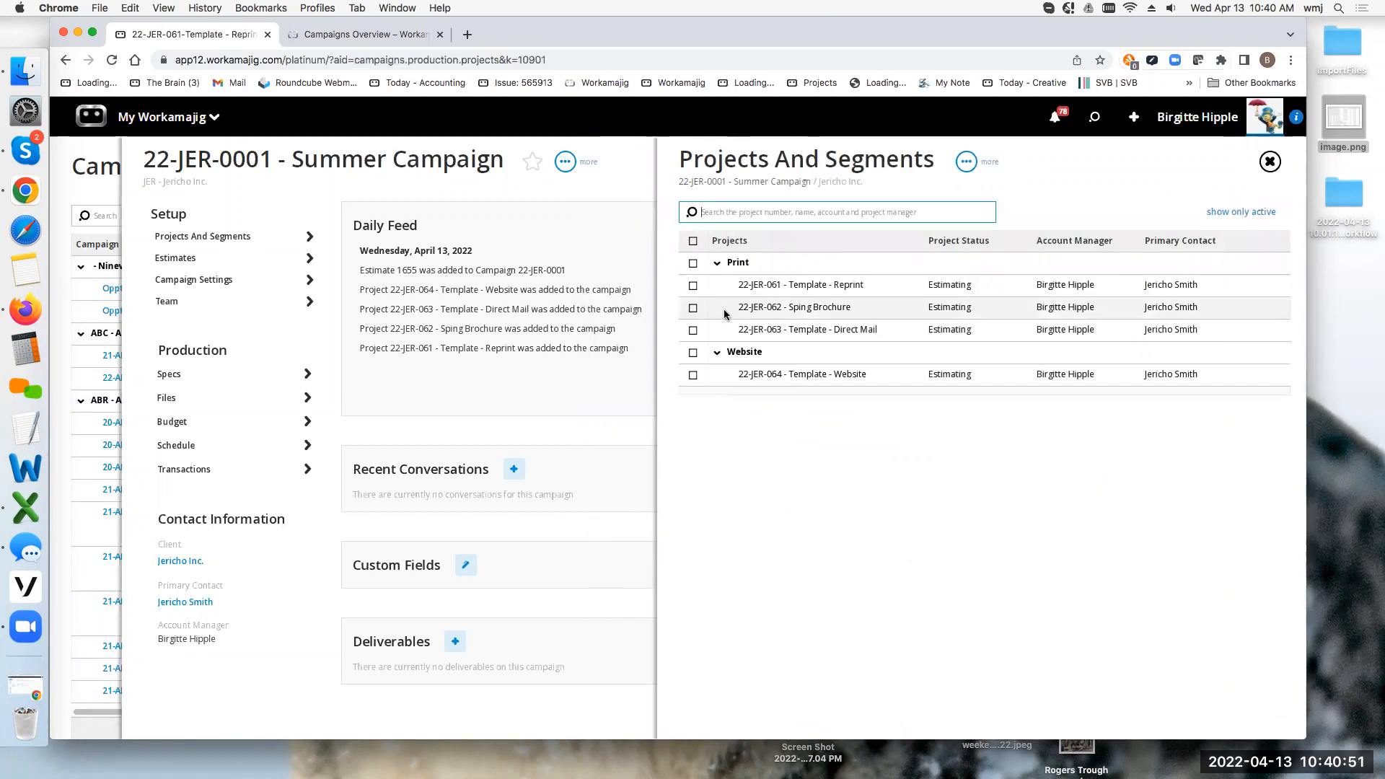
Approve the estimate of project 22-JER-062 - Sping Brochure and return to the Summer Campaign's project list.
{"action": "left_click", "coordinate": [786, 310]}
{"action": "left_click", "coordinate": [726, 260]}
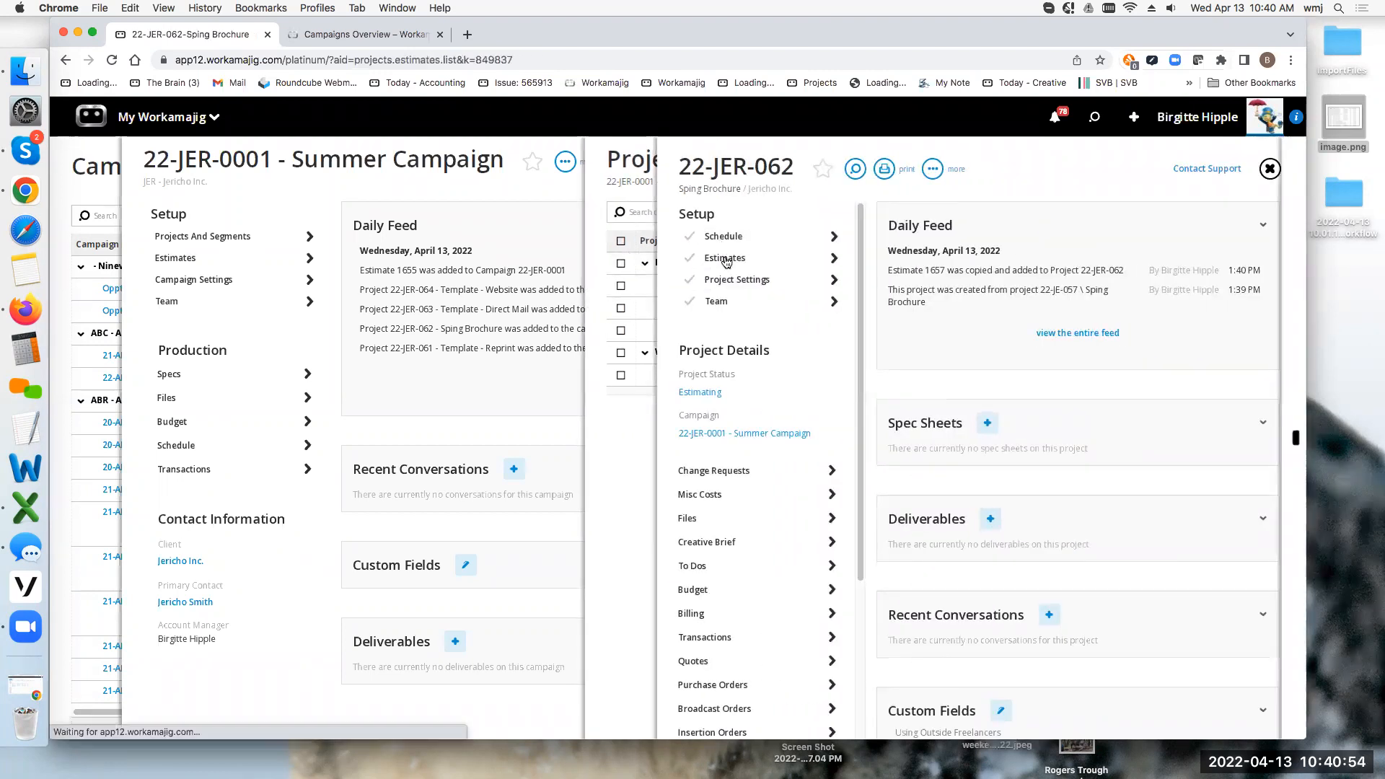
{"action": "left_click", "coordinate": [713, 238]}
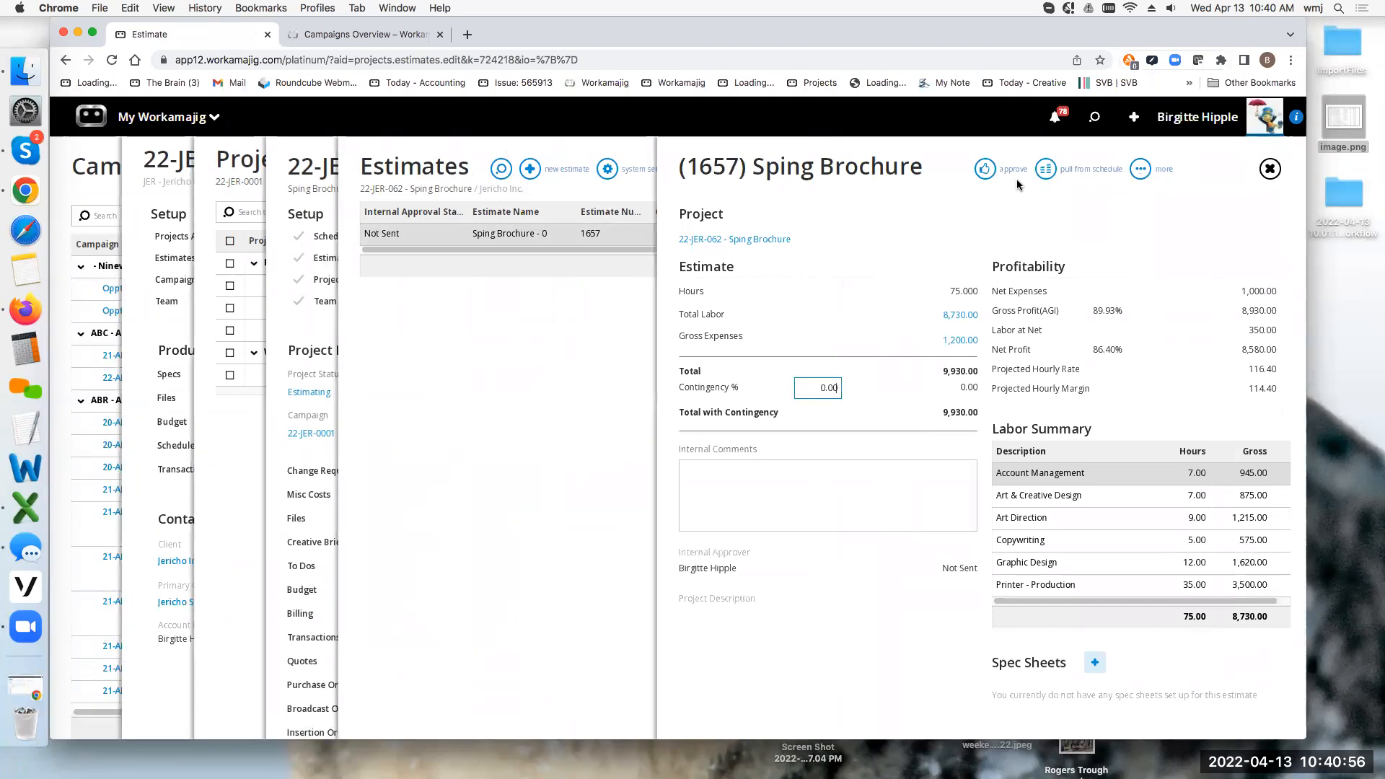
{"action": "left_click", "coordinate": [985, 169]}
{"action": "left_click", "coordinate": [1124, 291]}
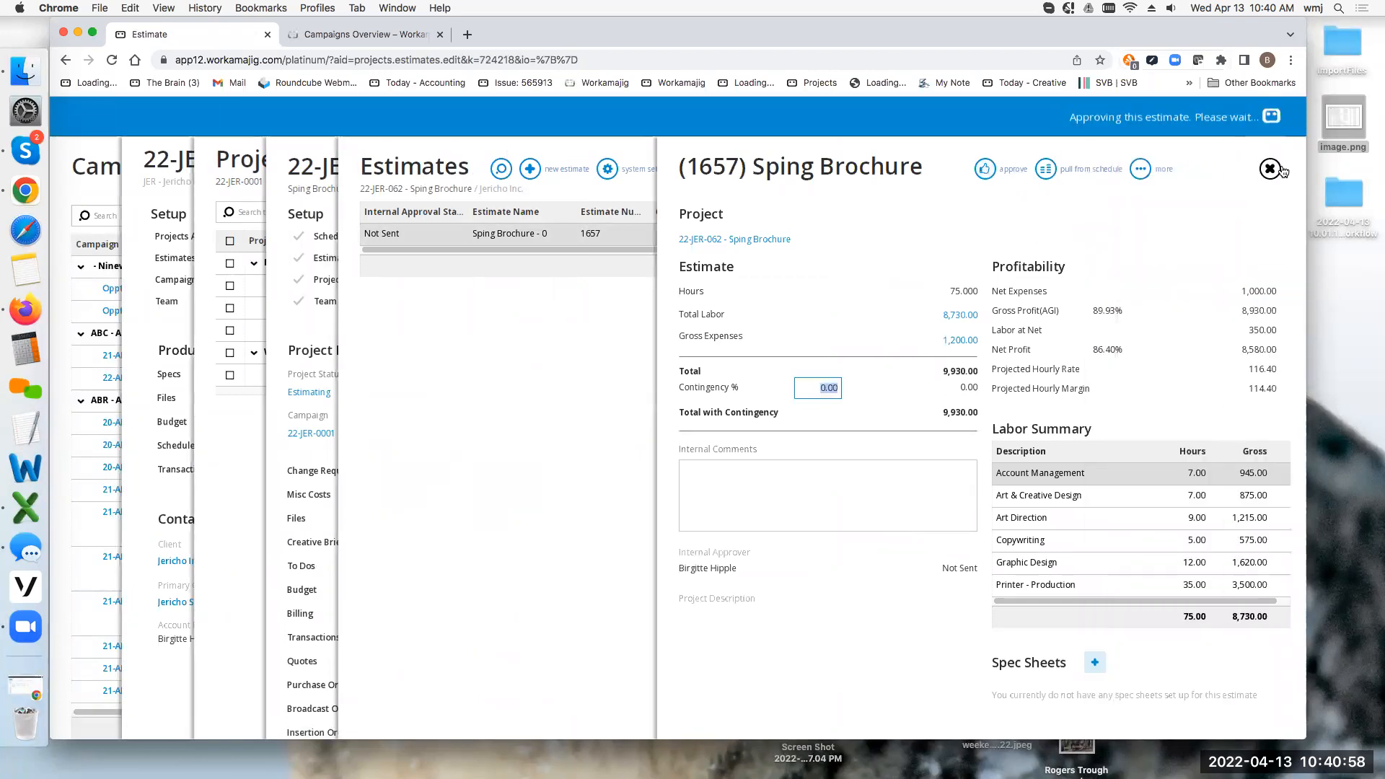
{"action": "left_click", "coordinate": [302, 319]}
{"action": "left_click", "coordinate": [624, 441]}
Approve the estimate of project 22-JER-064 - Template - Website and return to the Summer Campaign's project list.
{"action": "left_click", "coordinate": [790, 375]}
{"action": "left_click", "coordinate": [725, 258]}
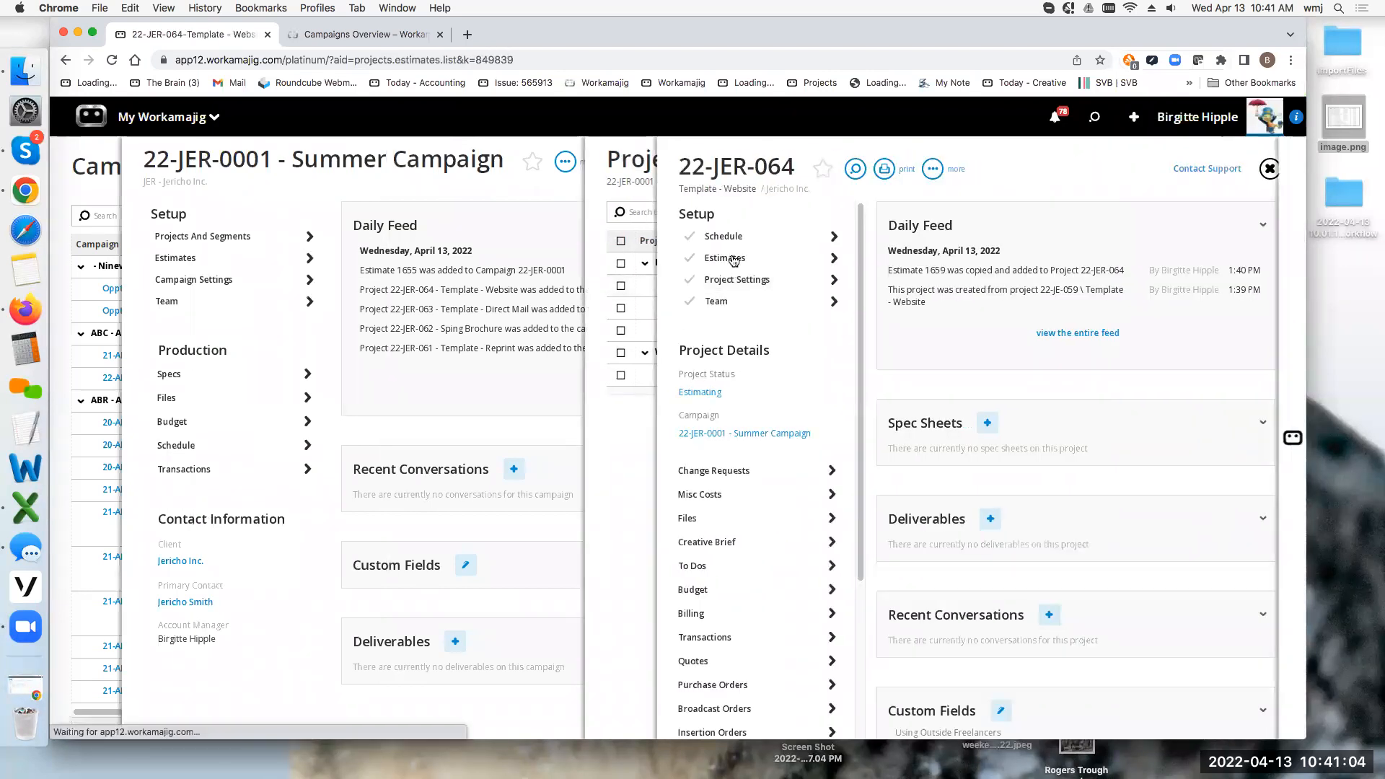
{"action": "left_click", "coordinate": [685, 234]}
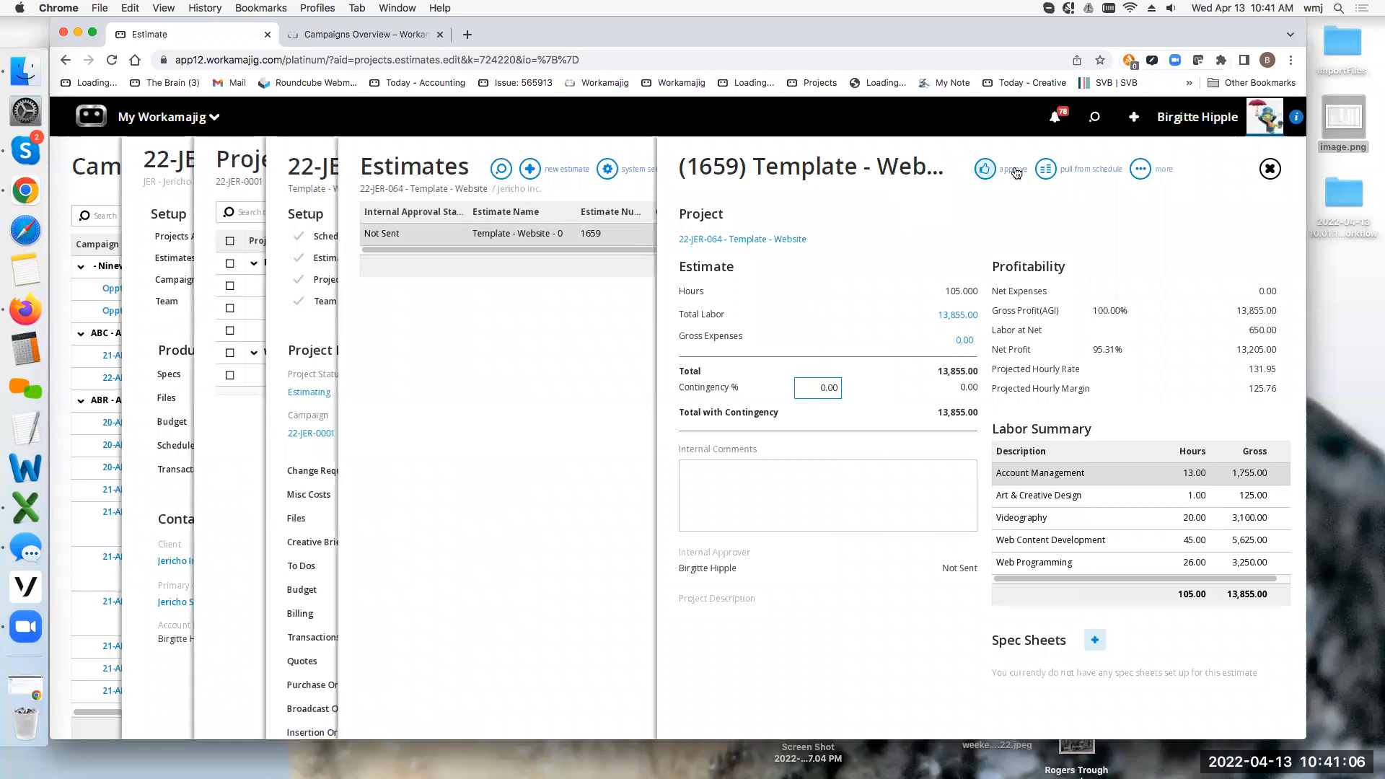
{"action": "left_click", "coordinate": [986, 169]}
{"action": "left_click", "coordinate": [1152, 290]}
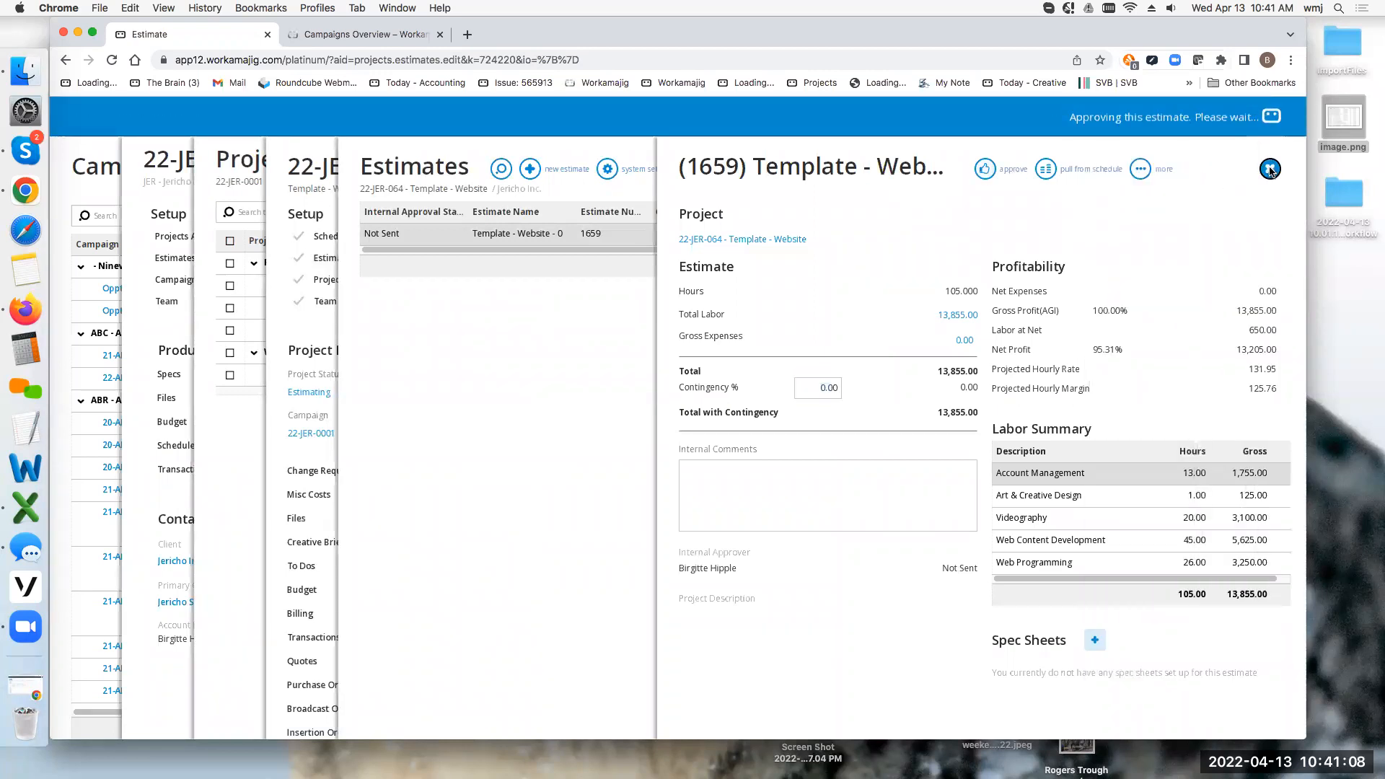
{"action": "left_click", "coordinate": [1269, 170]}
{"action": "left_click", "coordinate": [1270, 170]}
{"action": "left_click", "coordinate": [660, 296]}
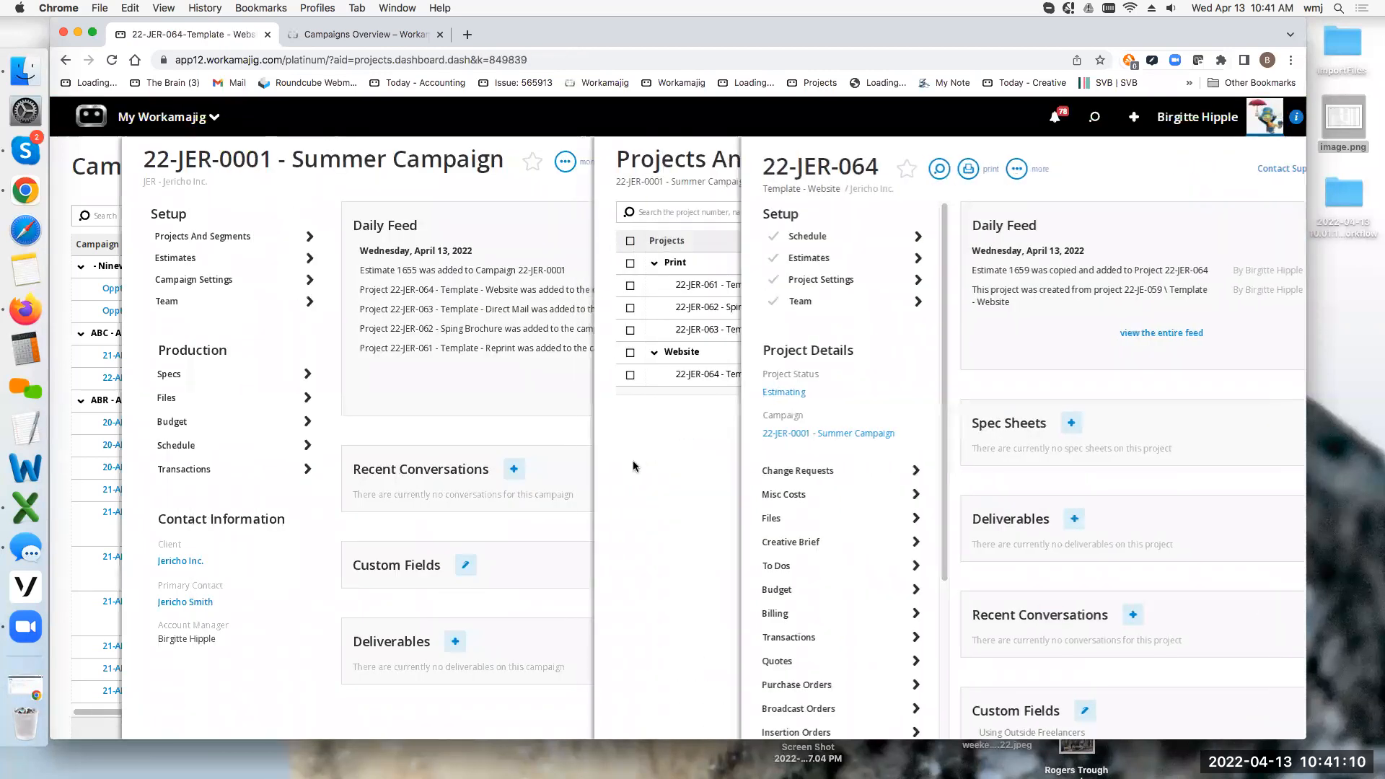
Update the project status of all Summer Campaign projects to Production.
{"action": "left_click", "coordinate": [693, 243]}
{"action": "left_click", "coordinate": [822, 223]}
{"action": "left_click", "coordinate": [1179, 212]}
{"action": "left_click", "coordinate": [1264, 233]}
{"action": "left_click", "coordinate": [1150, 287]}
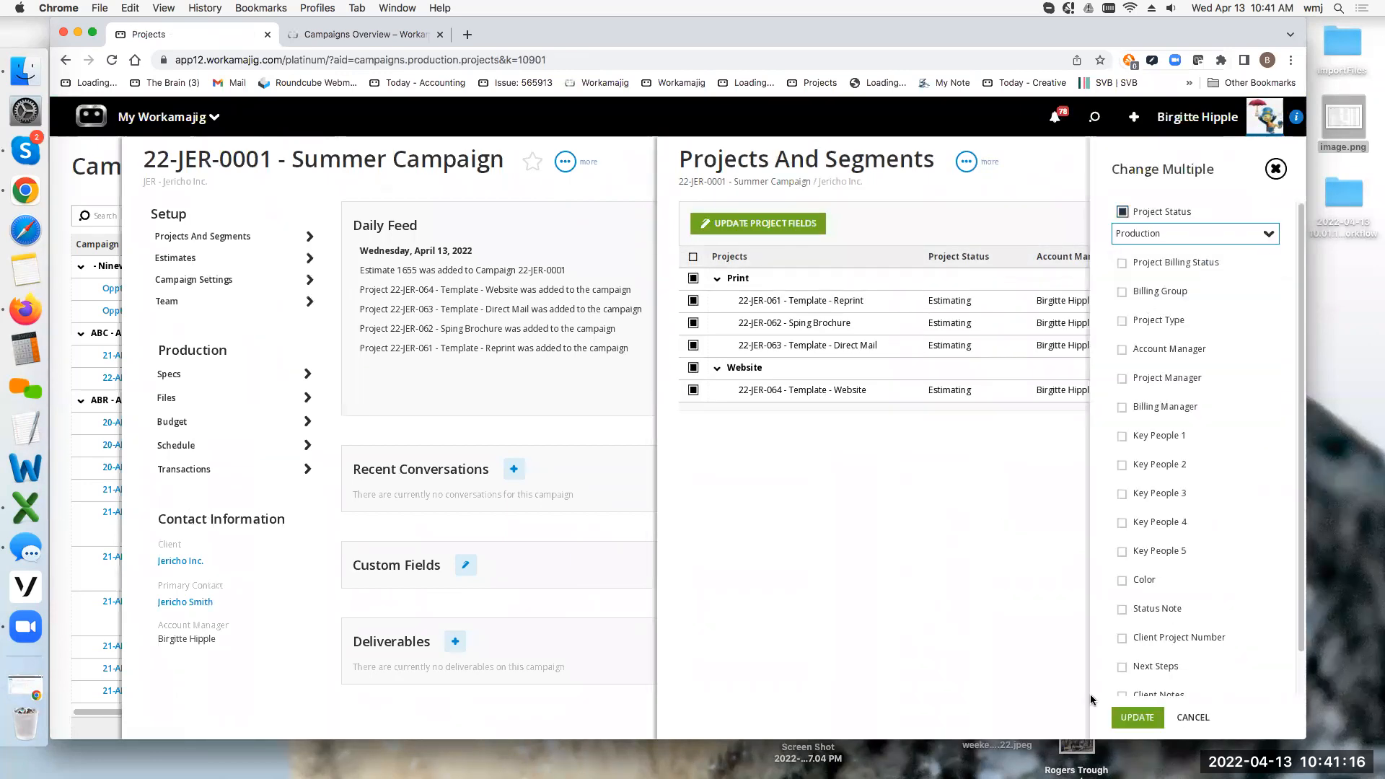
{"action": "left_click", "coordinate": [1138, 717]}
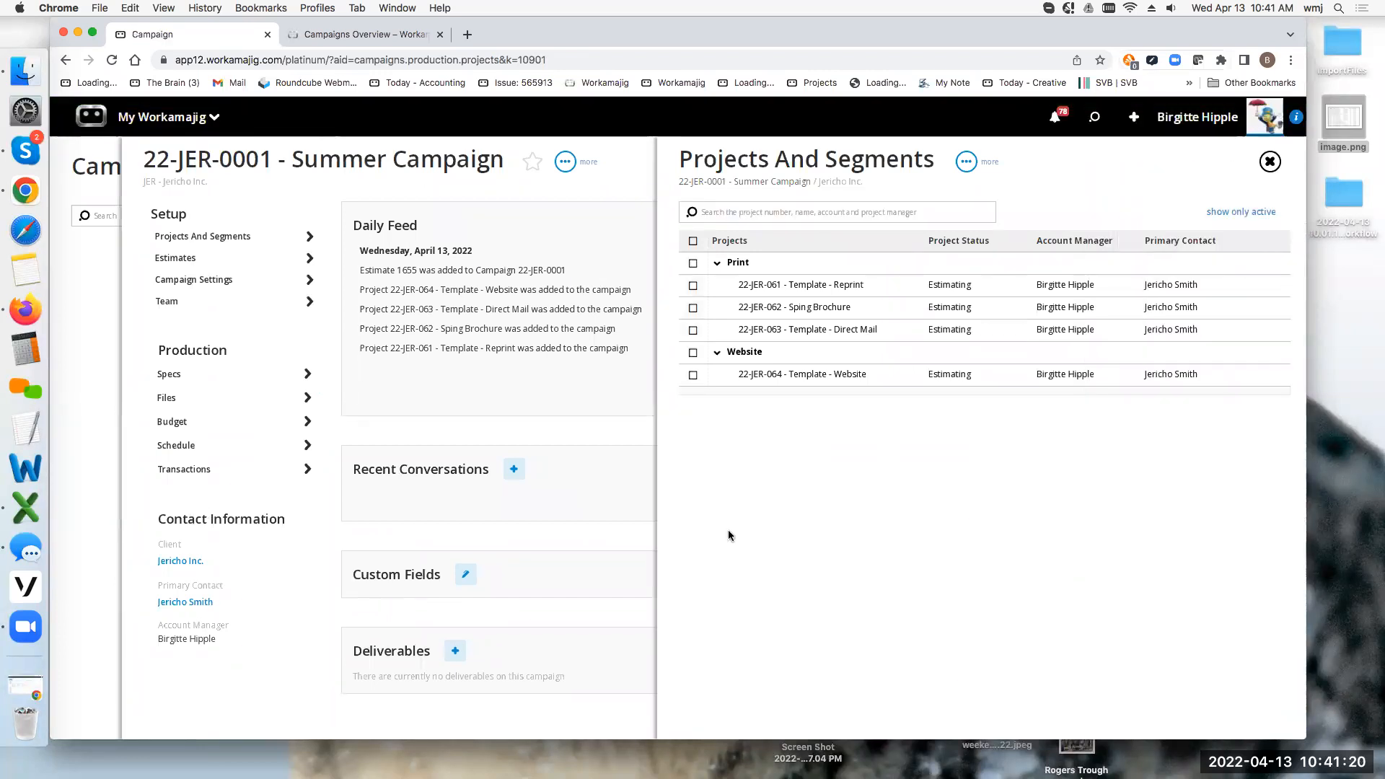
Unapprove the Spring Campaign estimate inside the Summer Campaign, try to delete it, and return to the campaign's estimate list.
{"action": "left_click", "coordinate": [534, 242]}
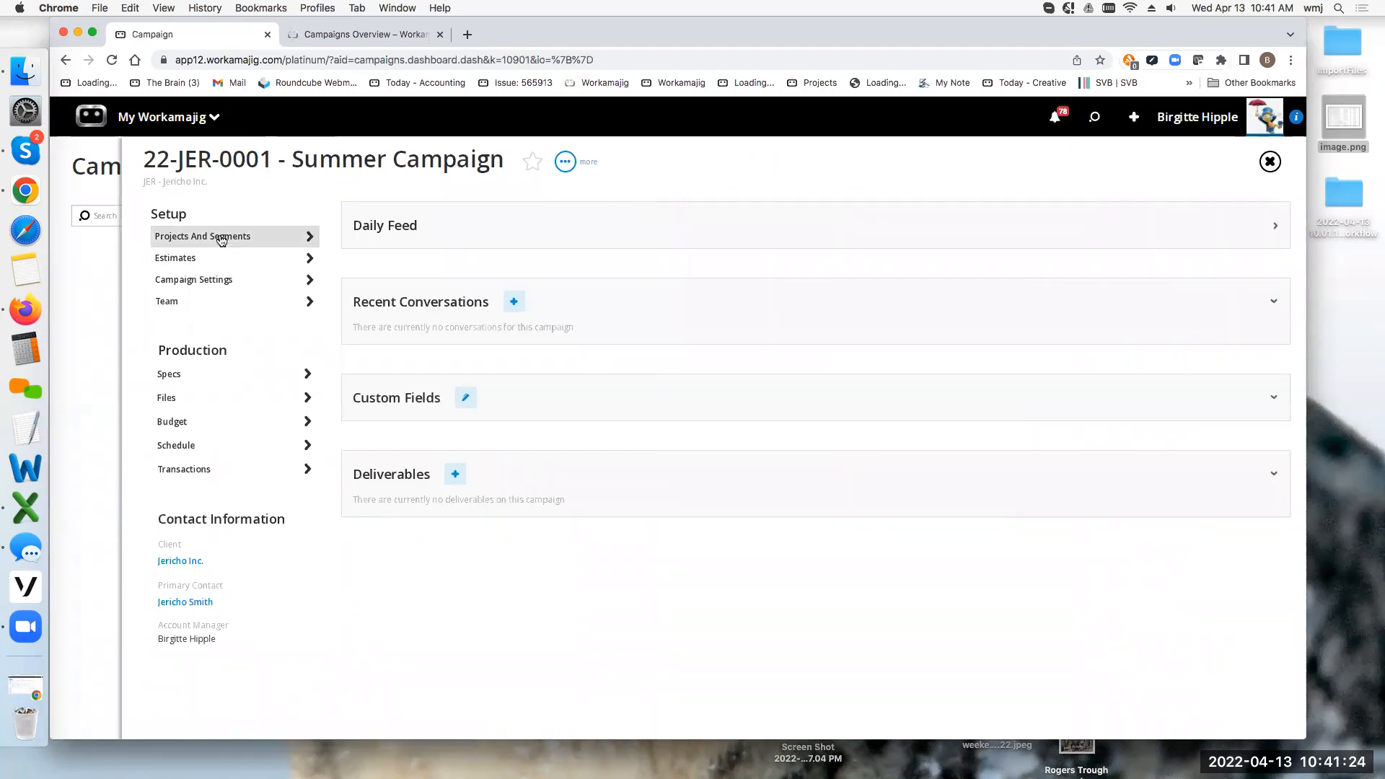
{"action": "left_click", "coordinate": [179, 259]}
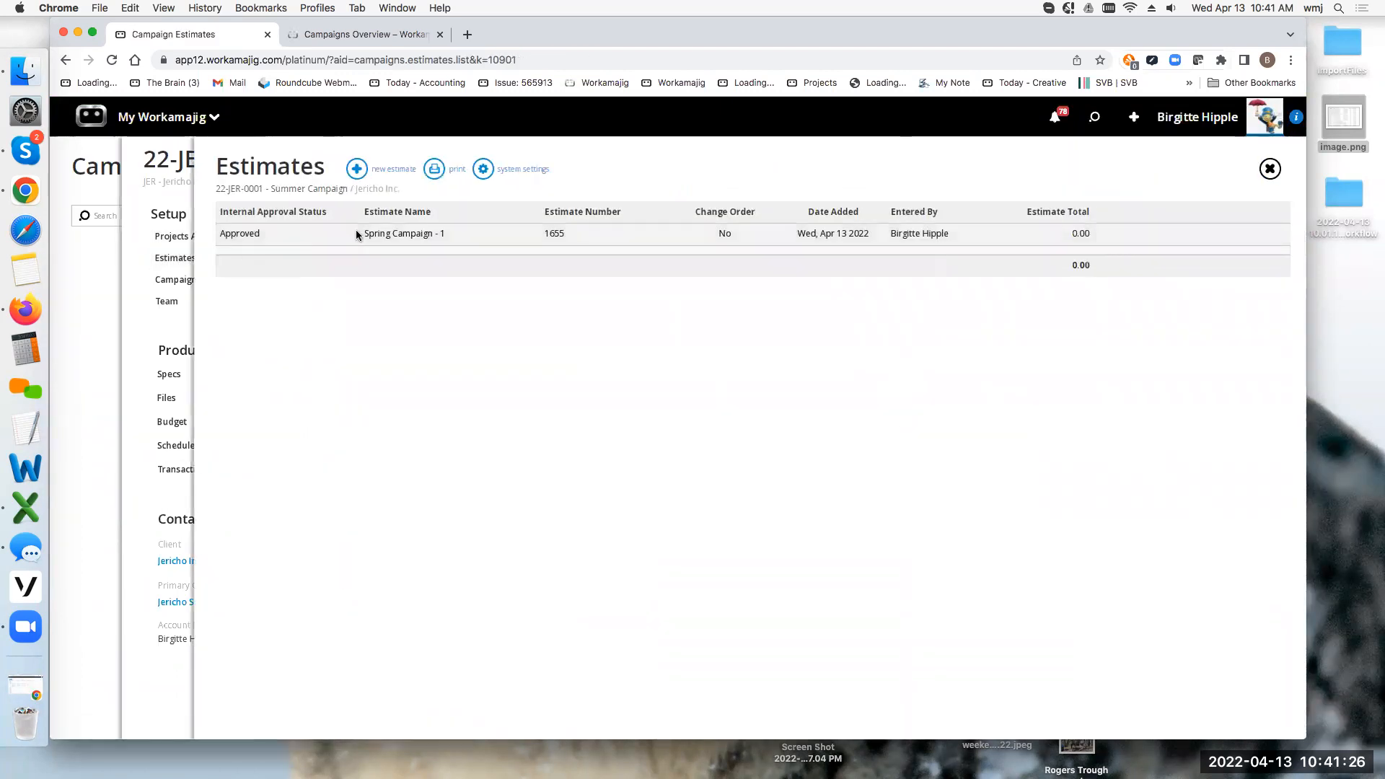
{"action": "left_click", "coordinate": [387, 236]}
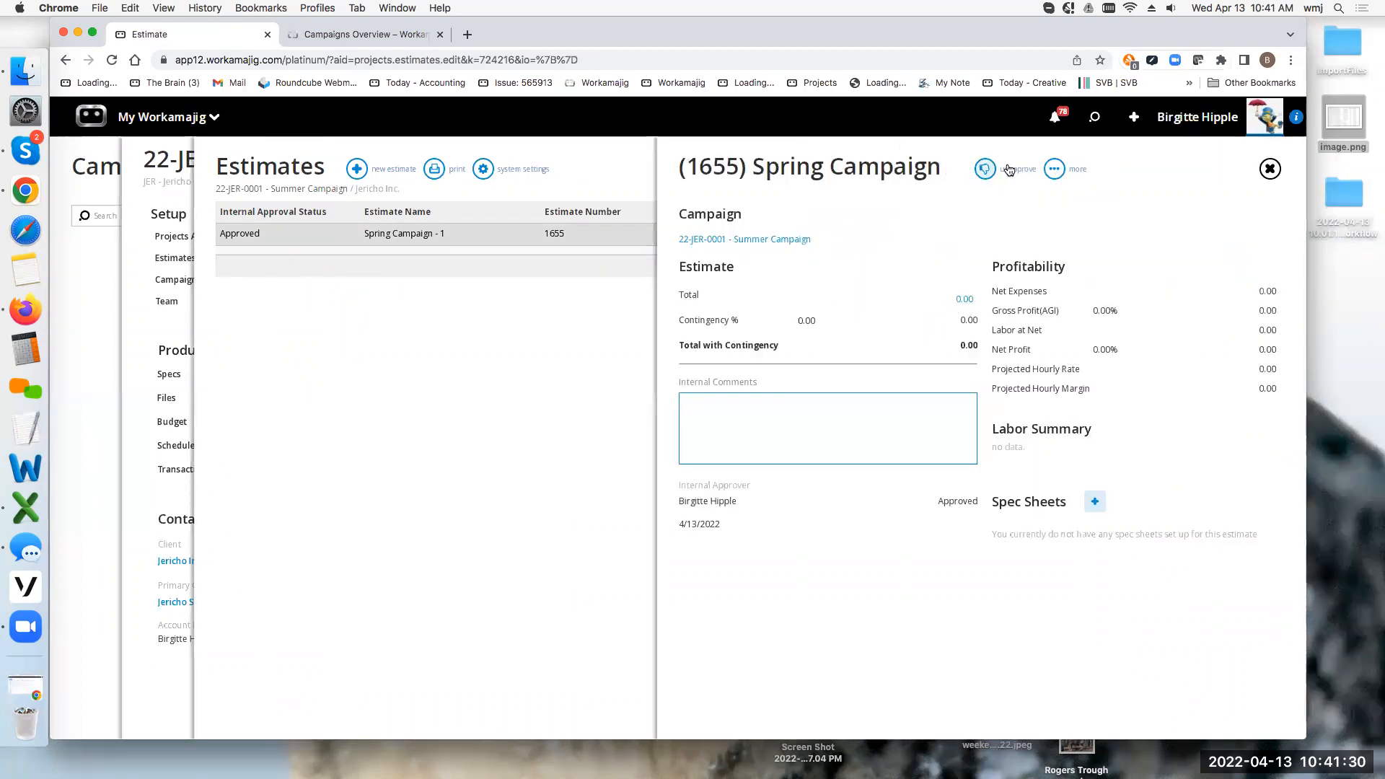
{"action": "left_click", "coordinate": [985, 169]}
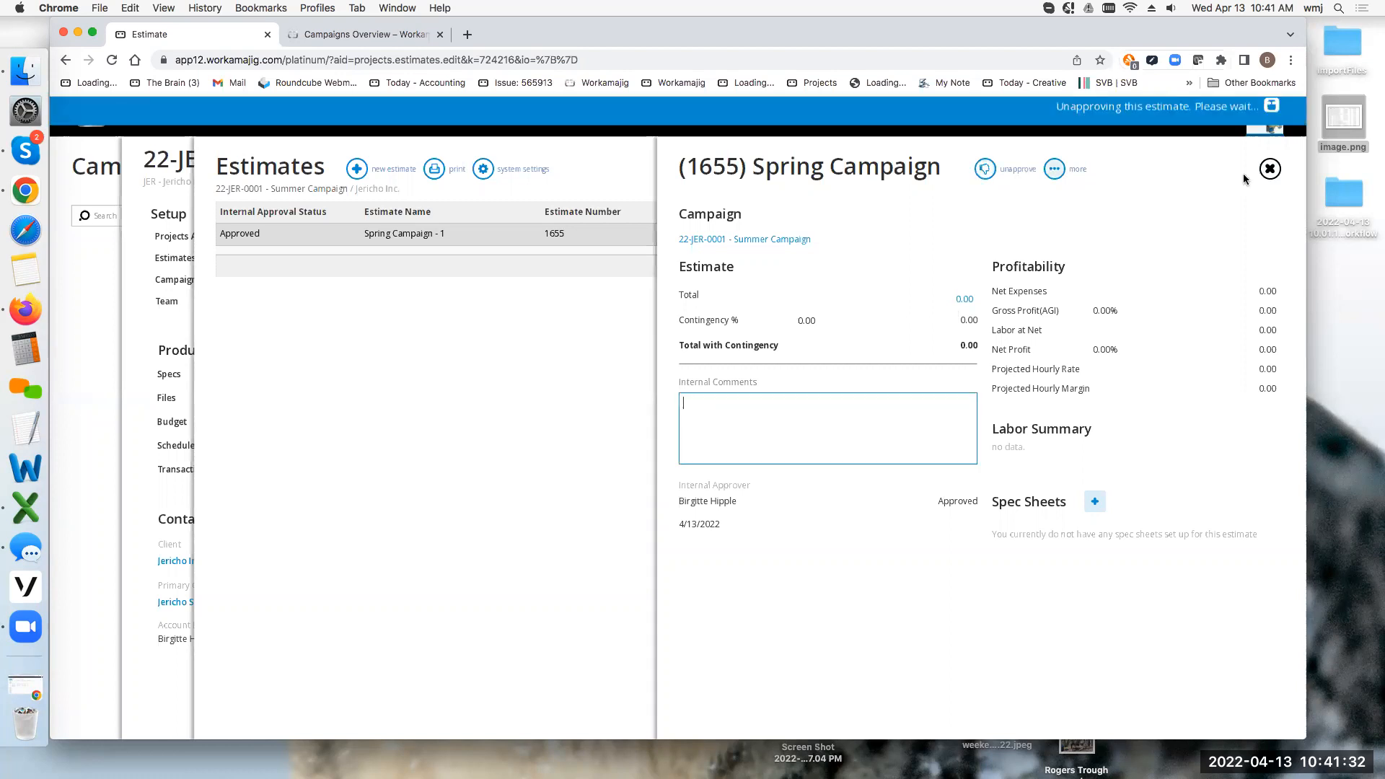
{"action": "left_click", "coordinate": [1052, 169]}
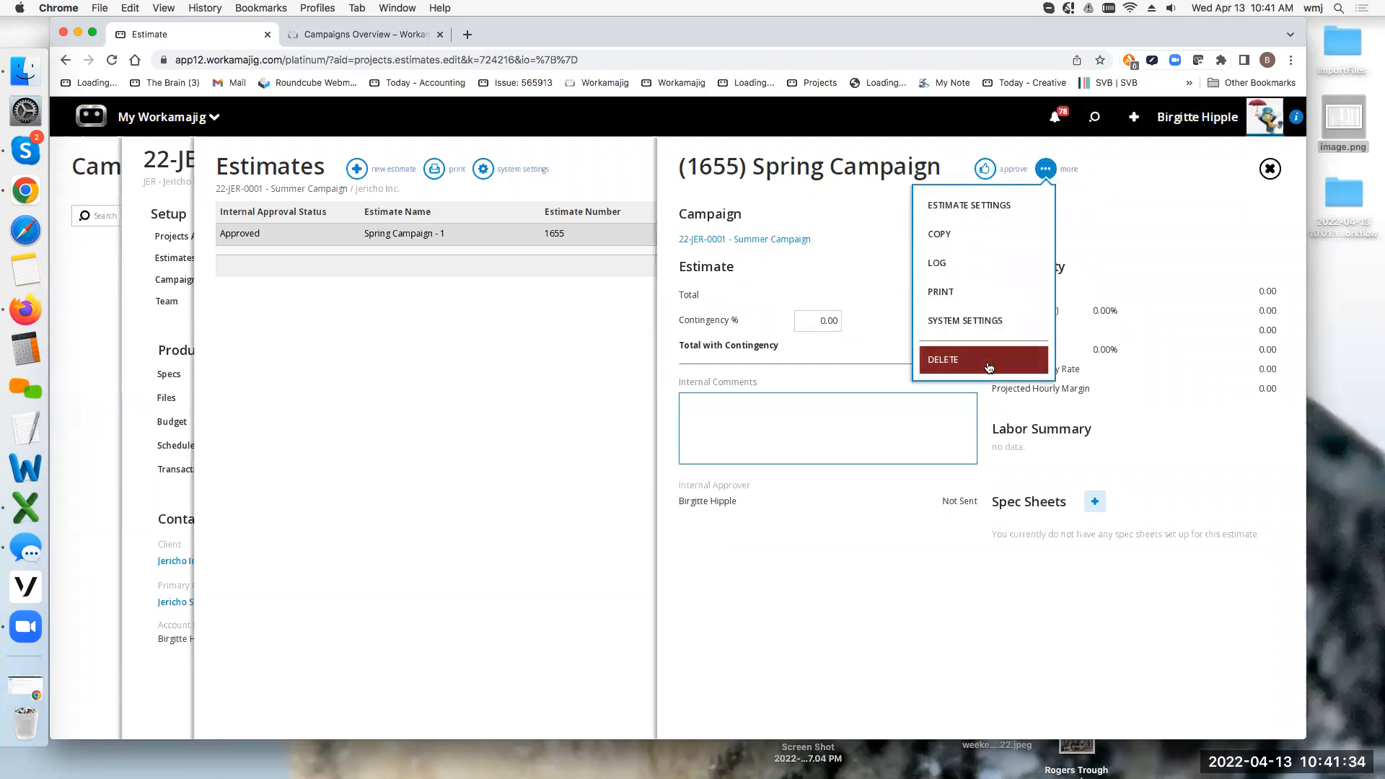
{"action": "left_click", "coordinate": [987, 363]}
{"action": "left_click", "coordinate": [561, 335]}
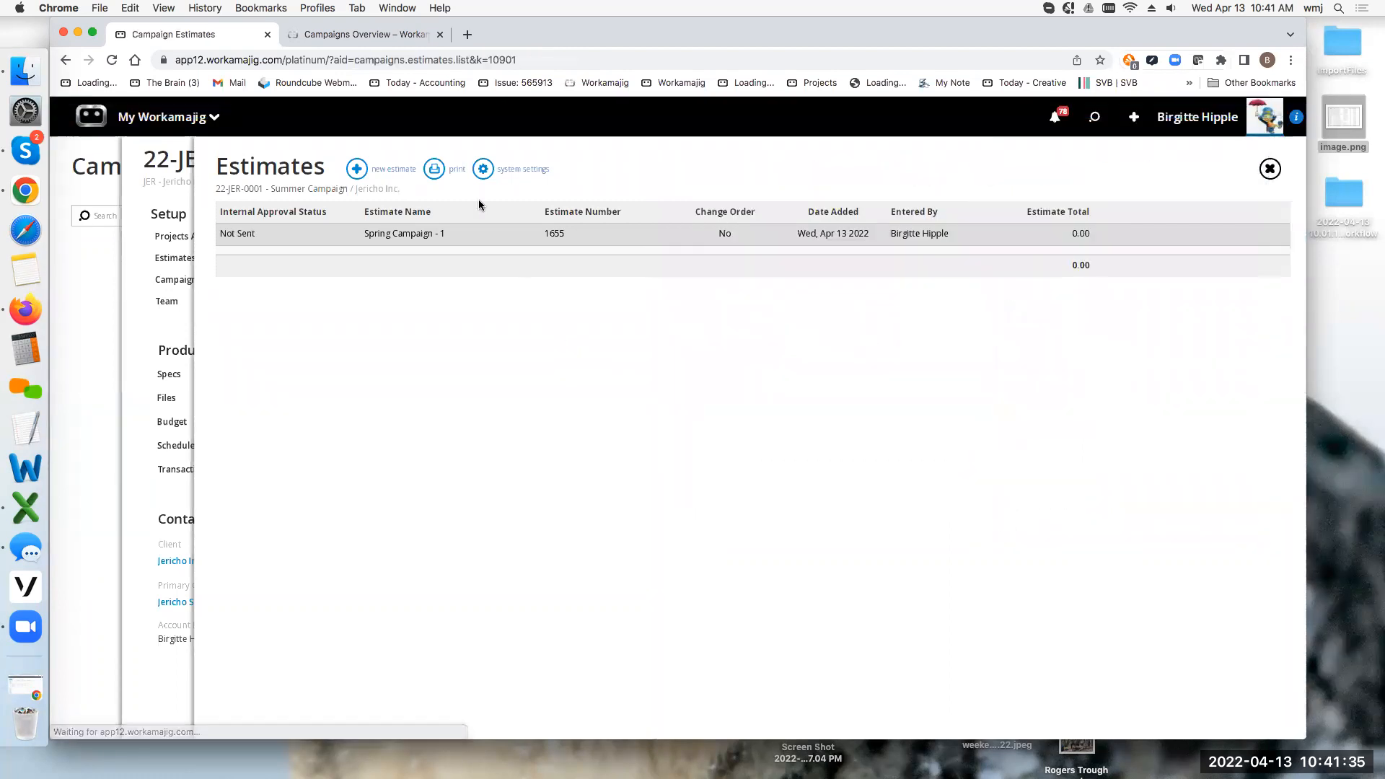
Create a campaign estimate named Summer Campaign and set the Print segment's Account Management gross to 100,000.
{"action": "left_click", "coordinate": [376, 170]}
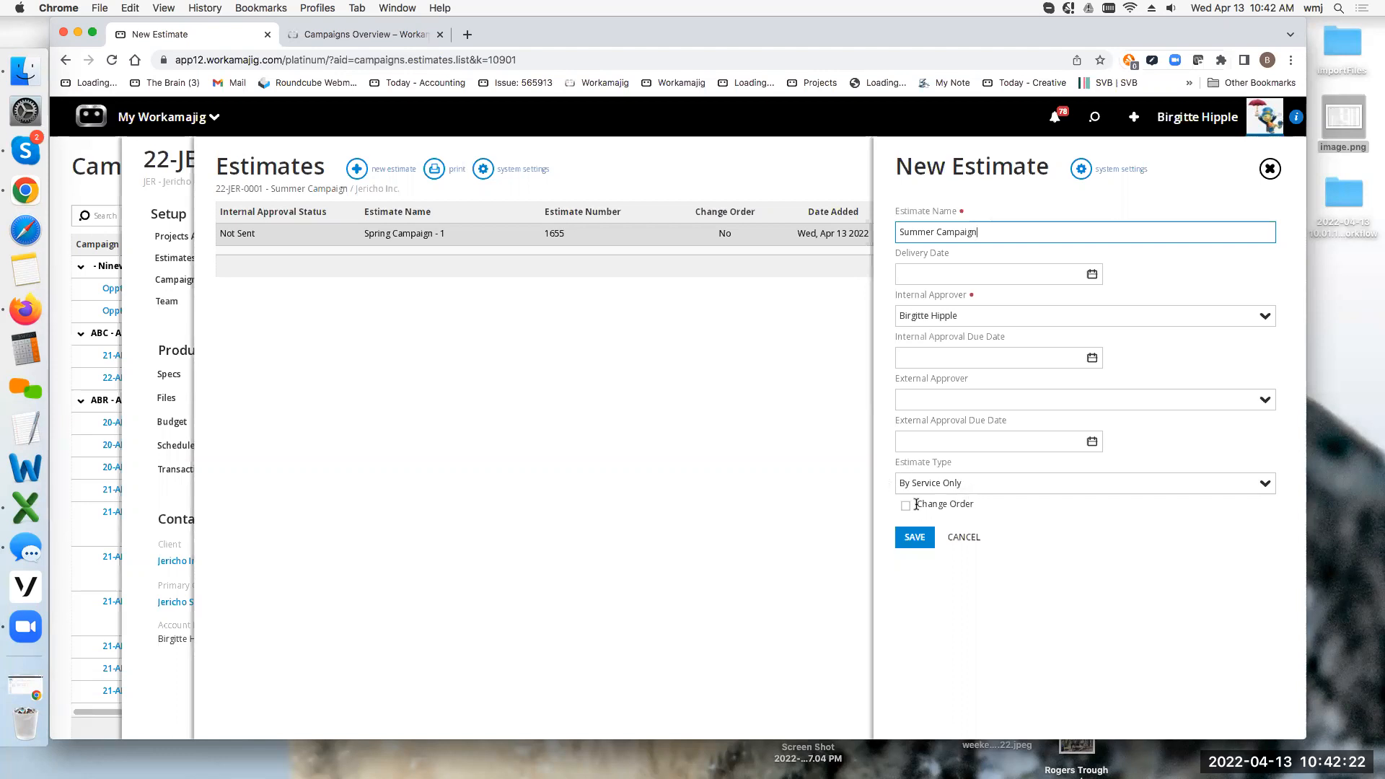
{"action": "left_click", "coordinate": [914, 537]}
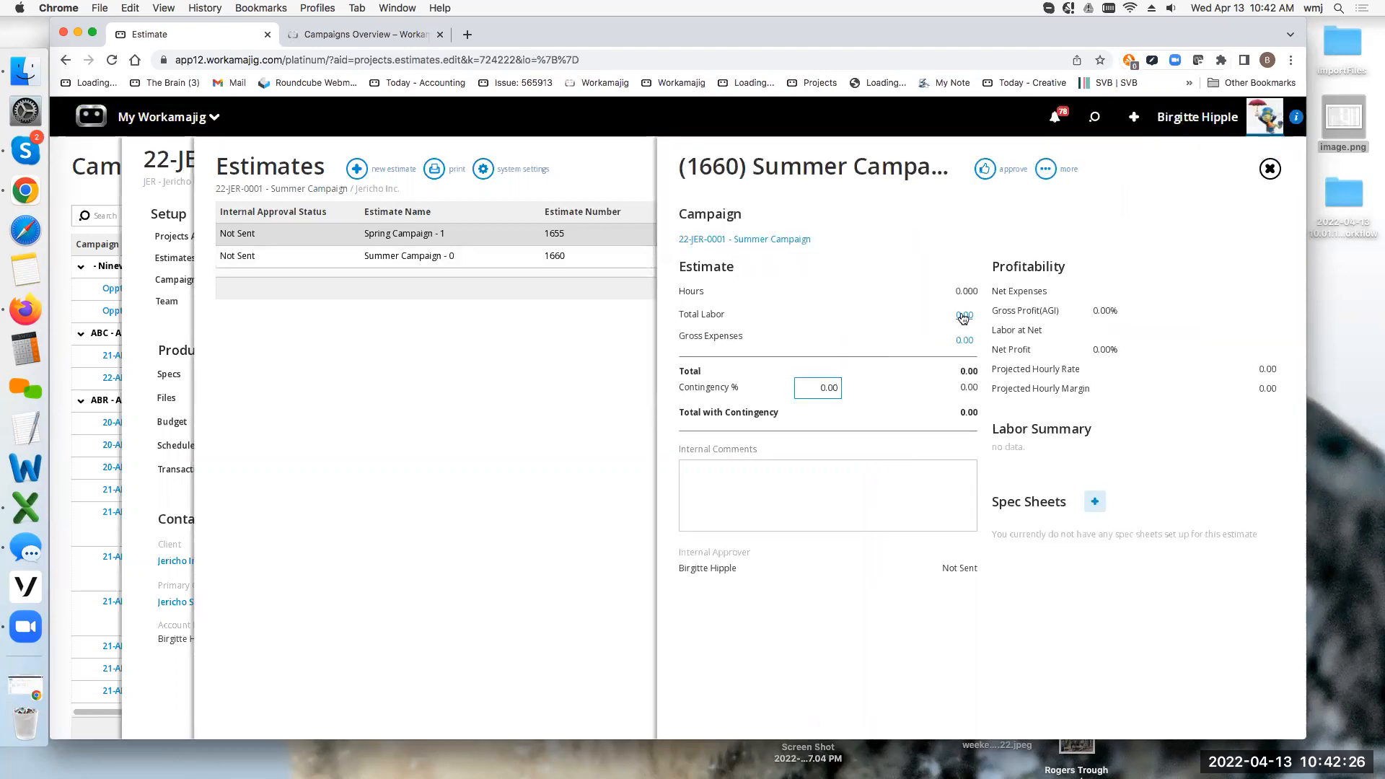
{"action": "left_click", "coordinate": [963, 315]}
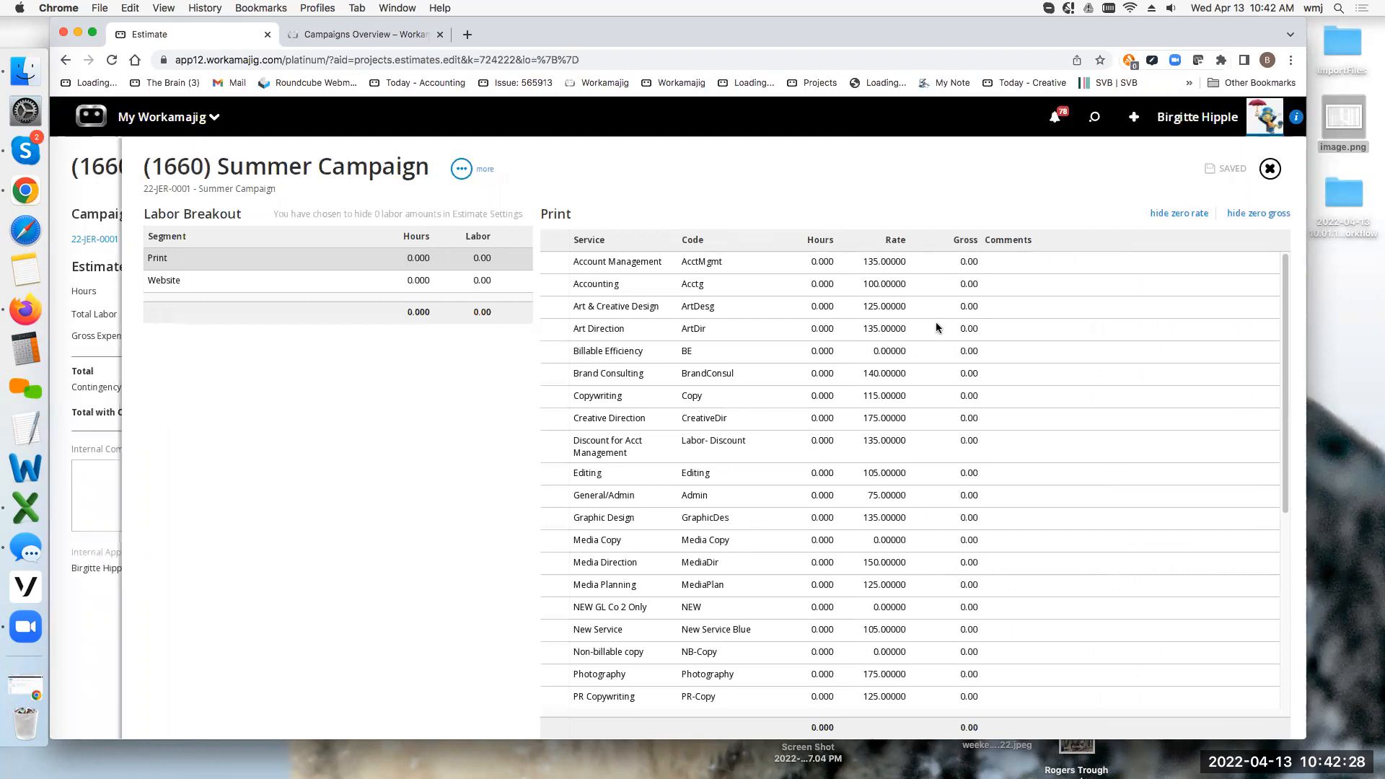
{"action": "left_click", "coordinate": [153, 259]}
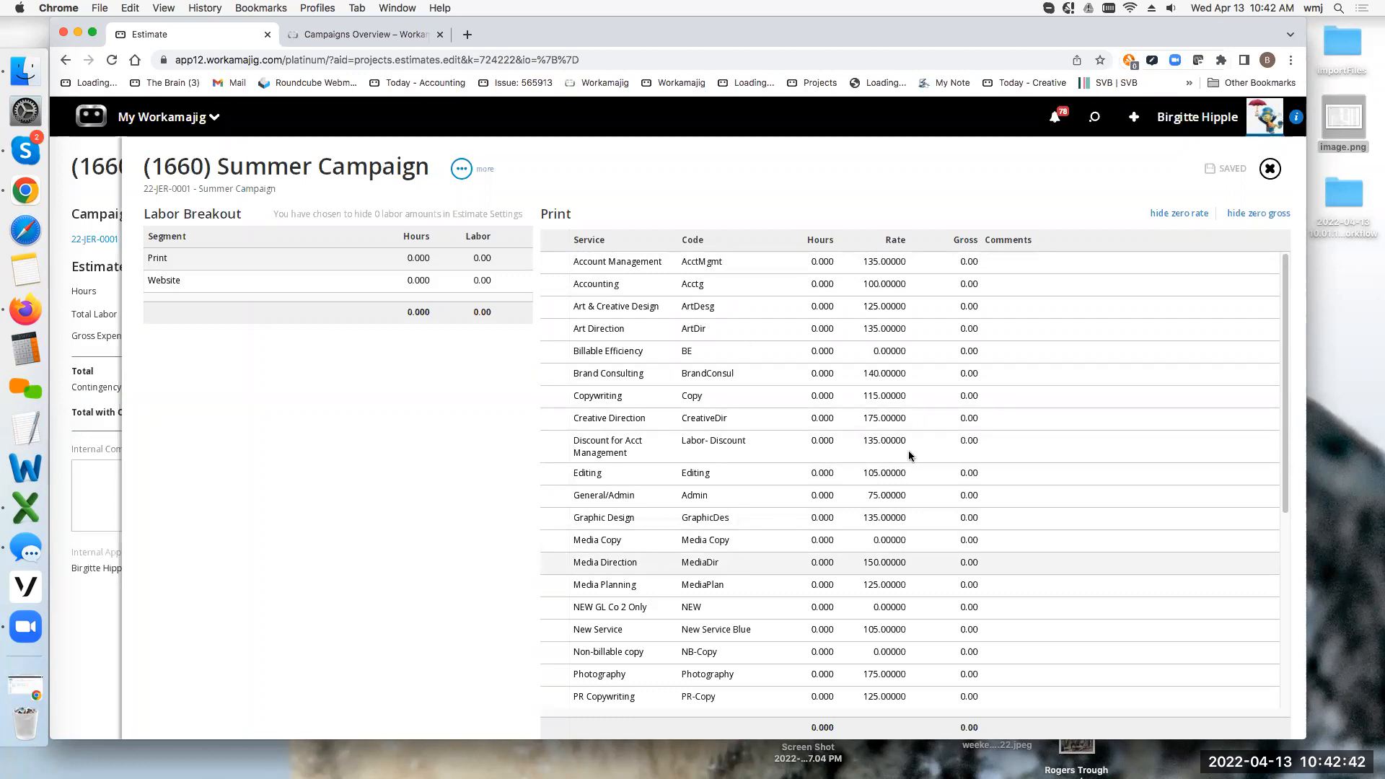
{"action": "left_click", "coordinate": [963, 266]}
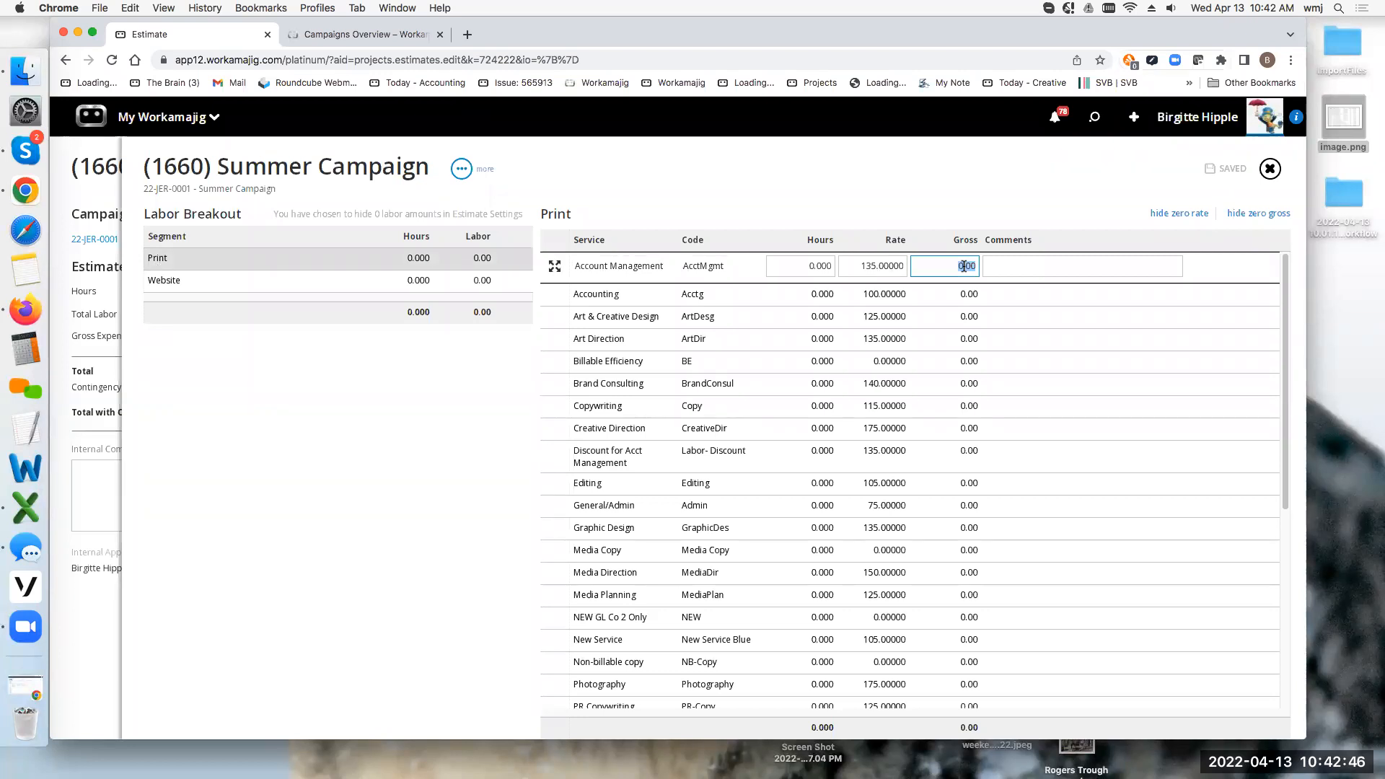
{"action": "type", "text": "100"}
{"action": "left_click", "coordinate": [964, 211]}
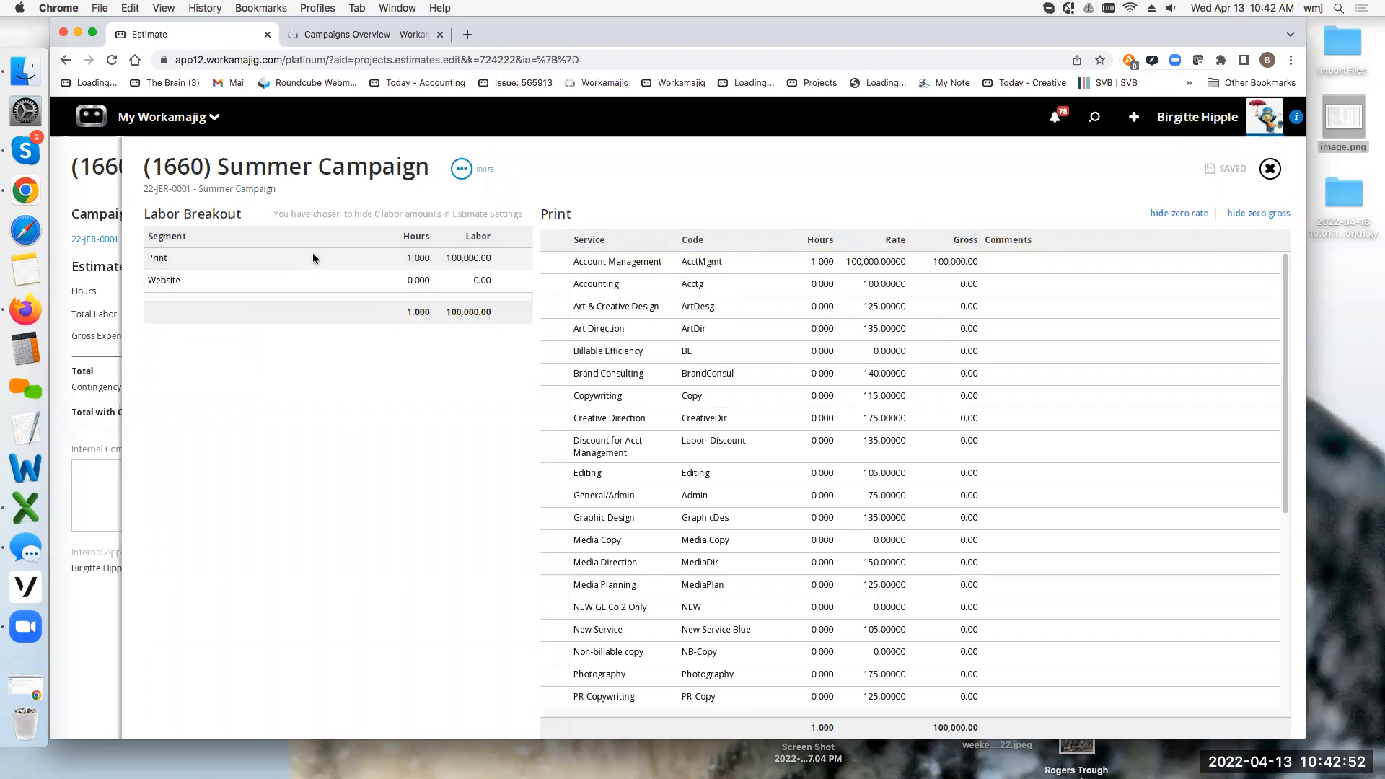
Set the Website segment's Account Management gross to 200,000 in the Summer Campaign estimate and close the labor breakout.
{"action": "left_click", "coordinate": [278, 283]}
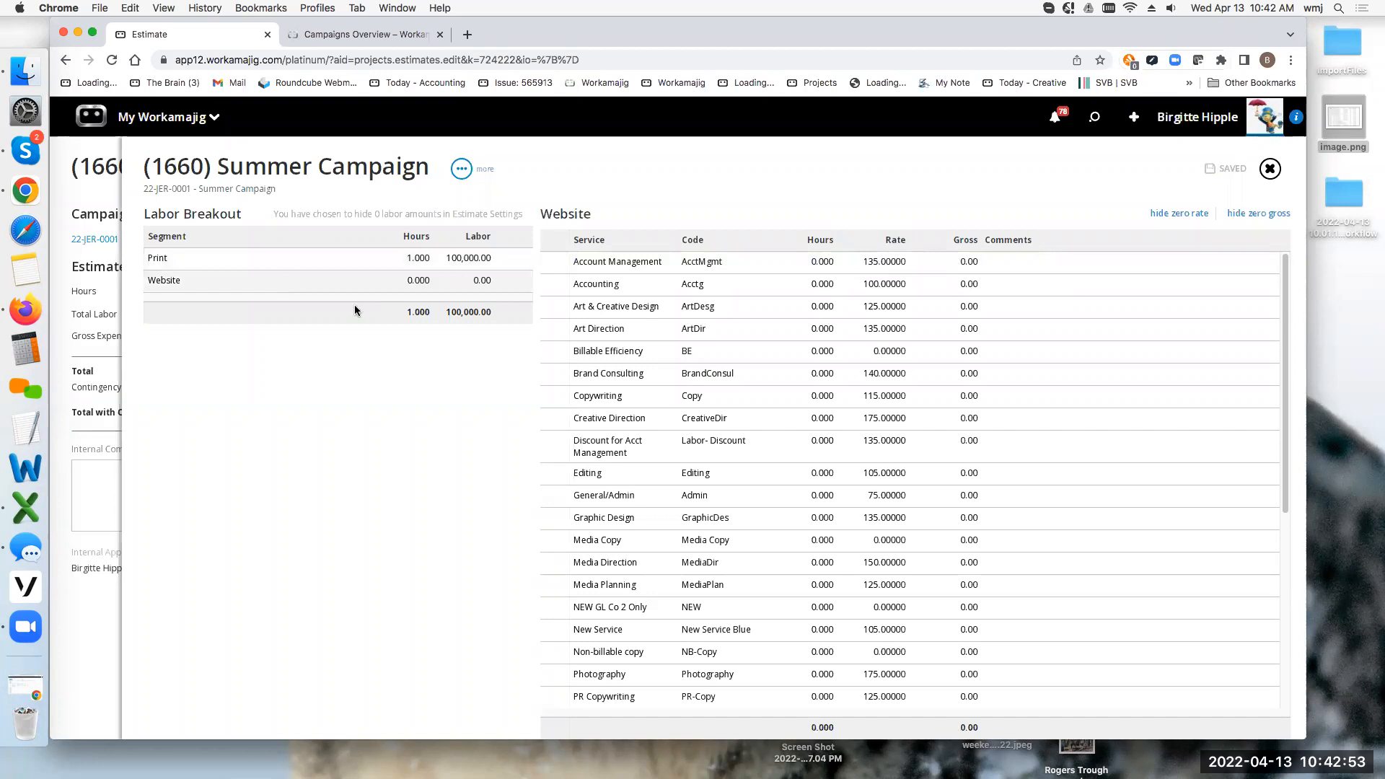
{"action": "left_click", "coordinate": [967, 261]}
{"action": "type", "text": "200000"}
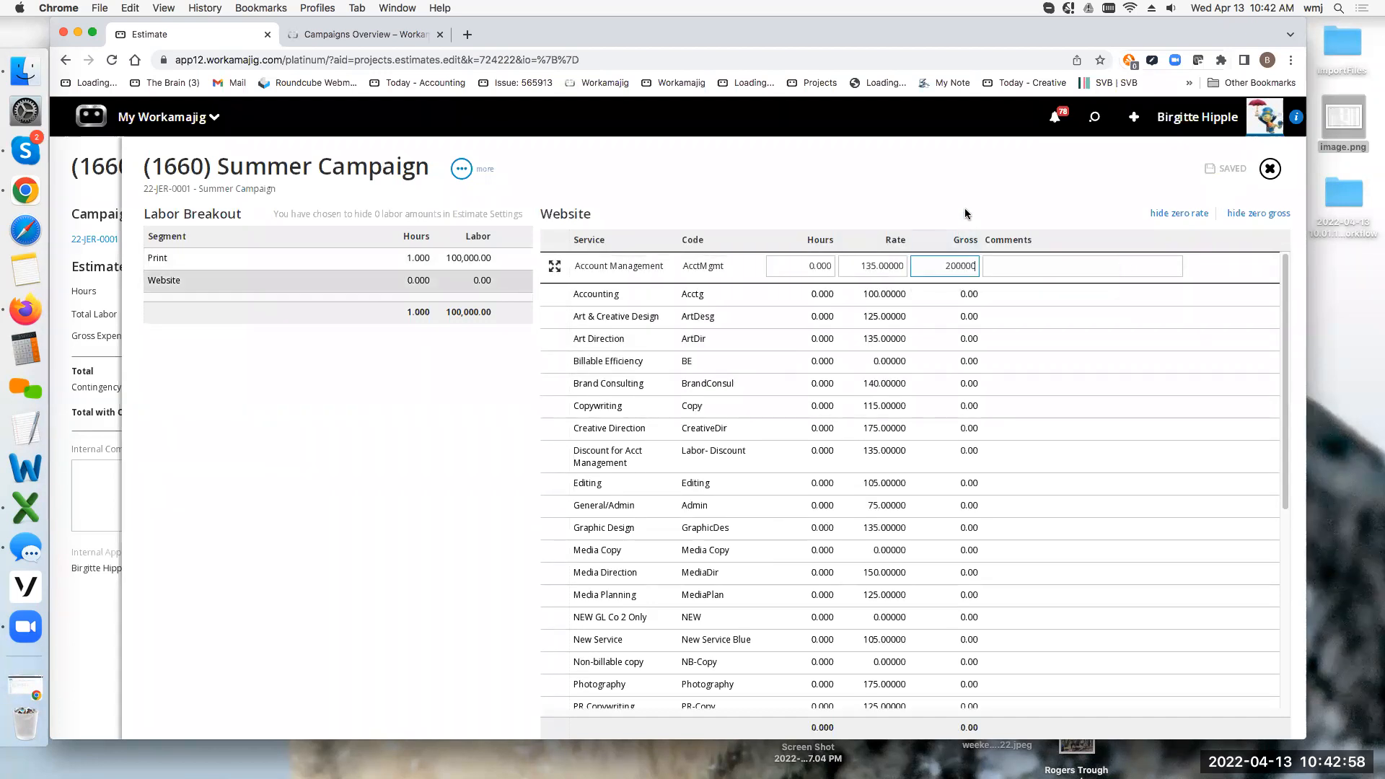
{"action": "key", "text": "Return"}
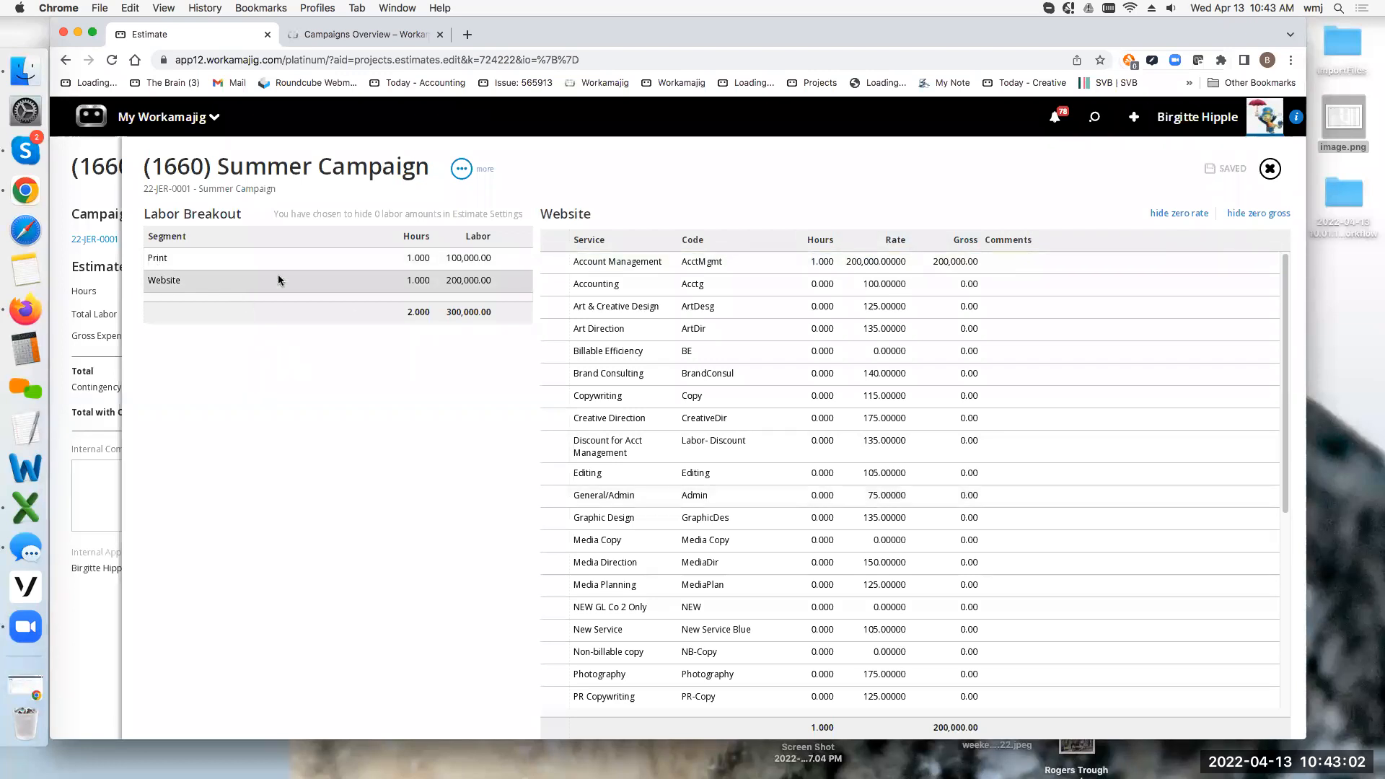
{"action": "left_click", "coordinate": [345, 289]}
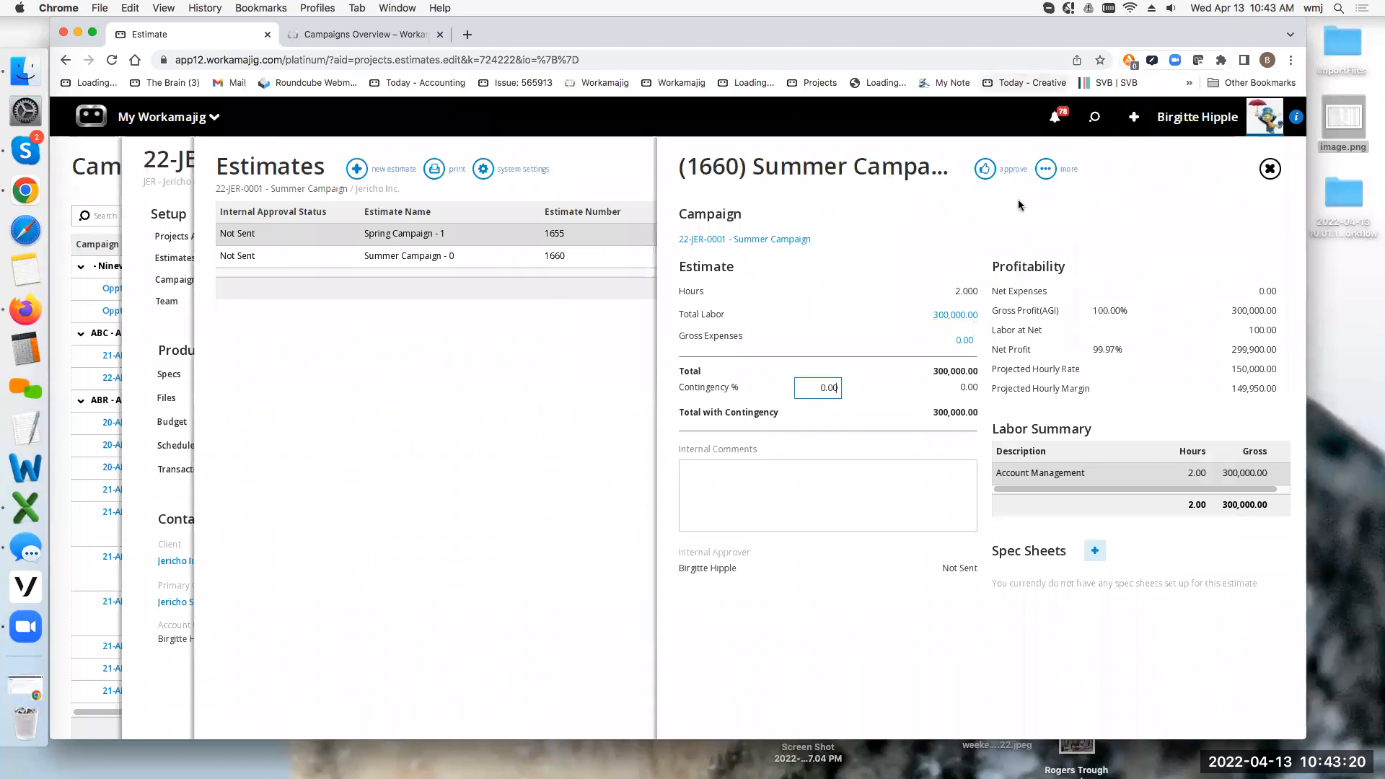
Approve the Summer Campaign estimate without comments and return to the estimate list.
{"action": "left_click", "coordinate": [1005, 181]}
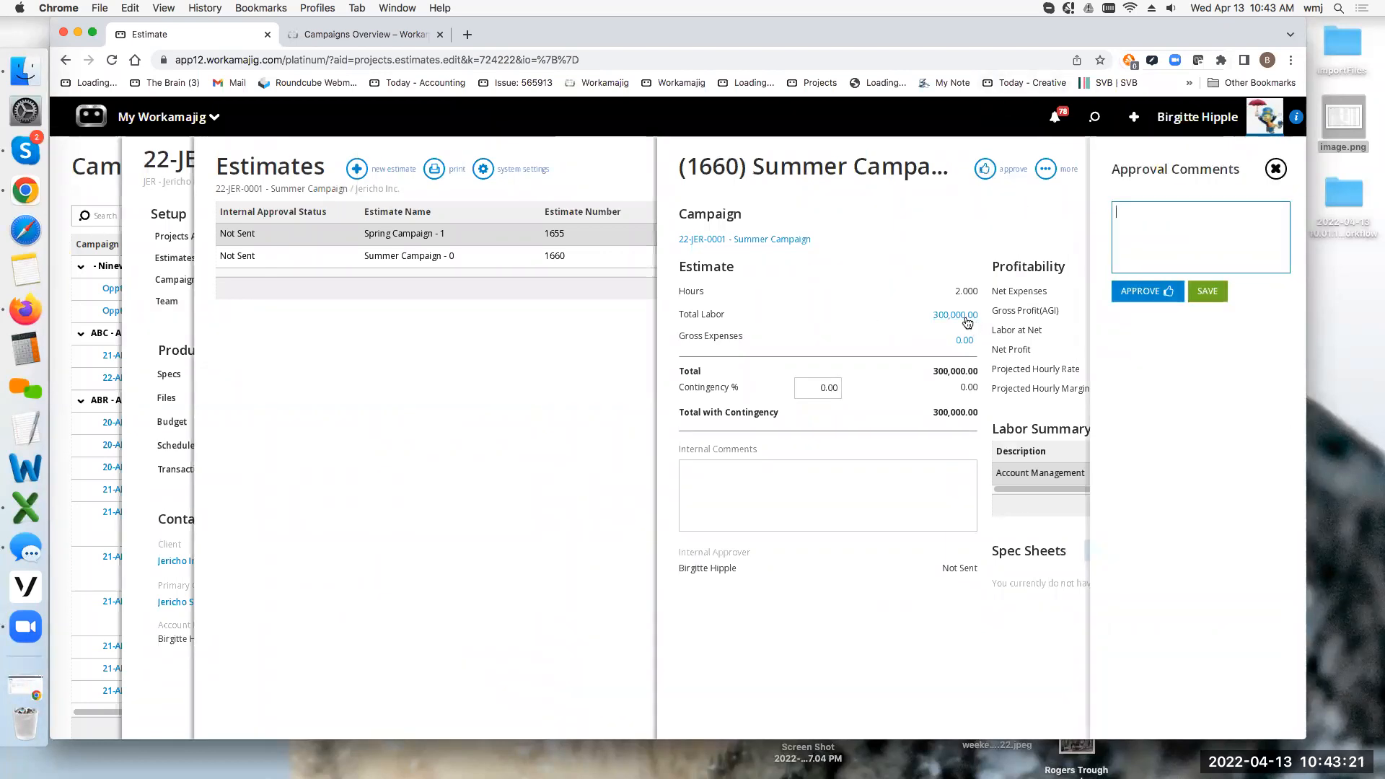
{"action": "left_click", "coordinate": [1144, 293]}
{"action": "left_click", "coordinate": [520, 336]}
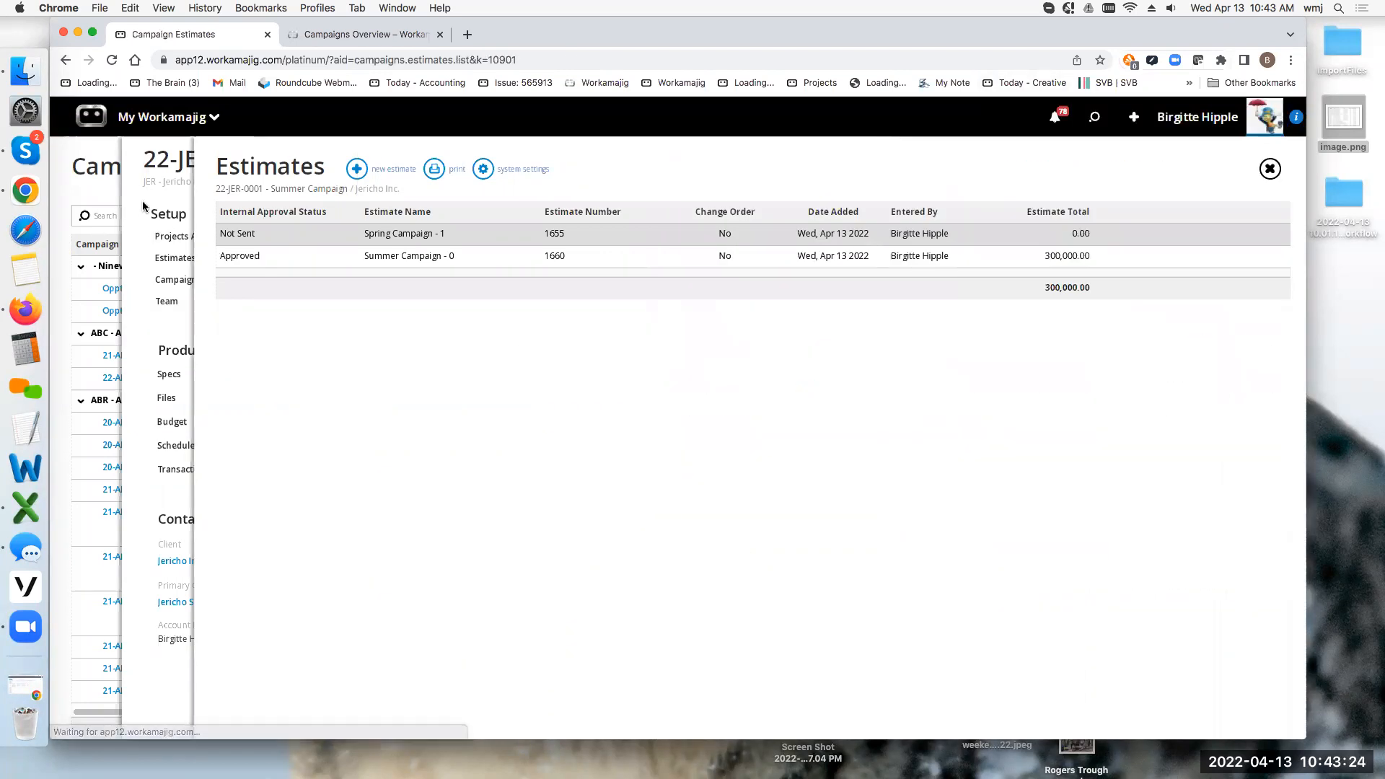
Compare campaign and project budgets in the Summer Campaign's budget view, then open the campaign settings.
{"action": "left_click", "coordinate": [155, 200]}
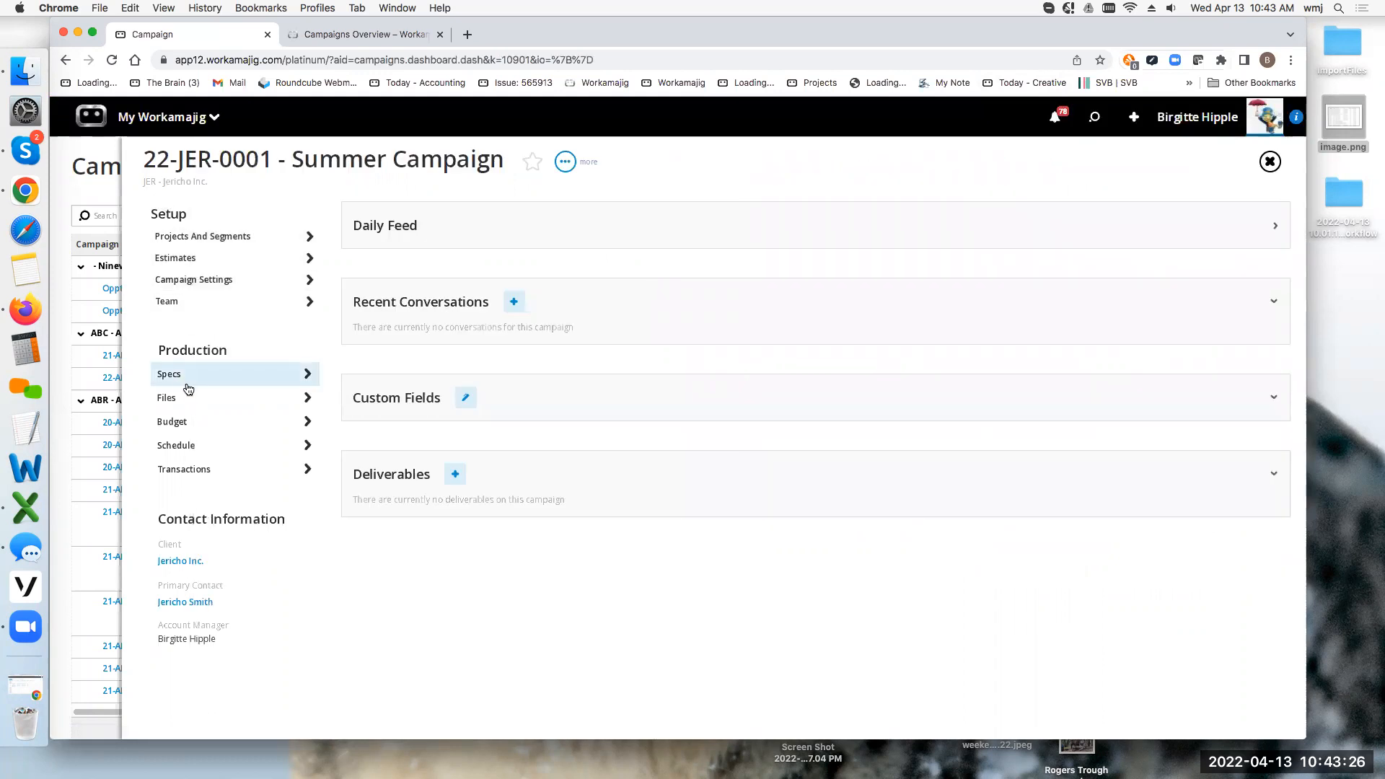
{"action": "left_click", "coordinate": [182, 426]}
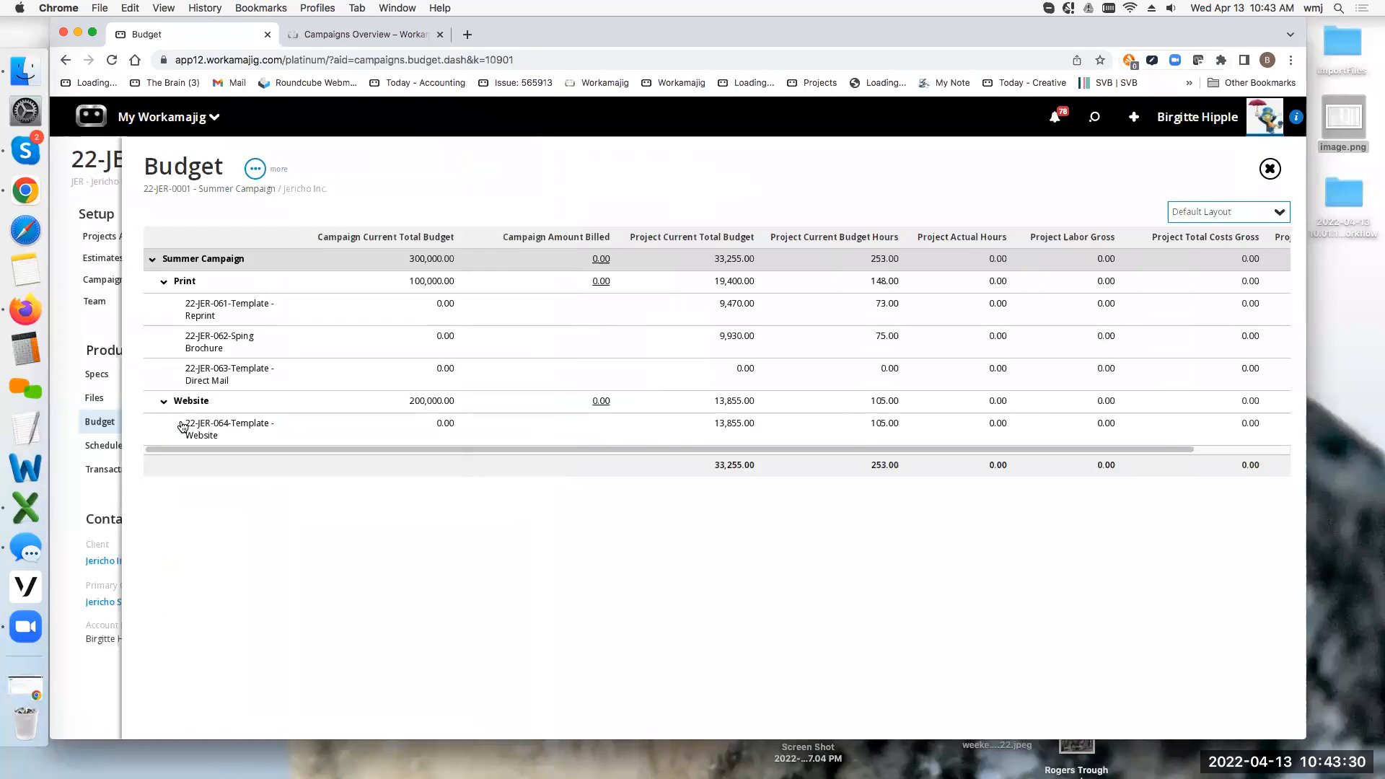
{"action": "left_click", "coordinate": [422, 261]}
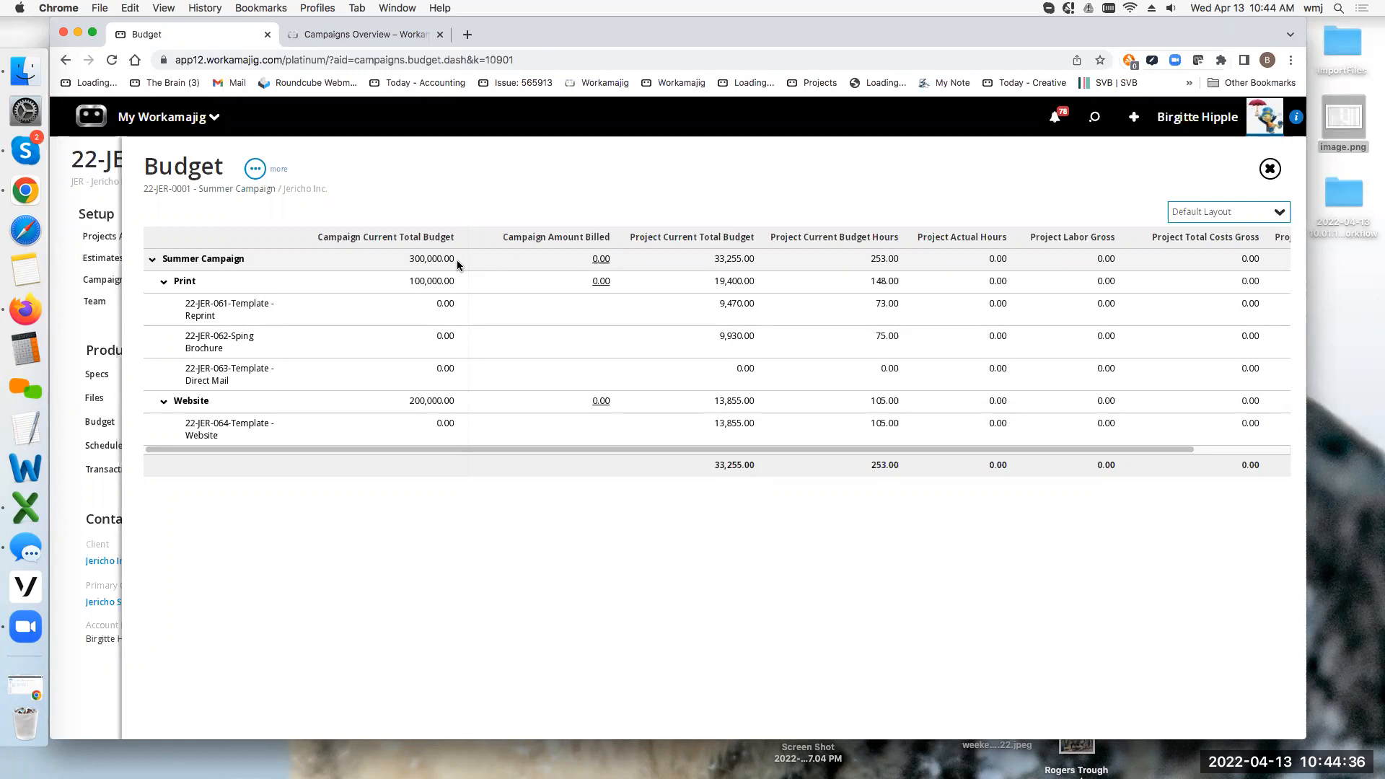
{"action": "left_click", "coordinate": [1266, 168]}
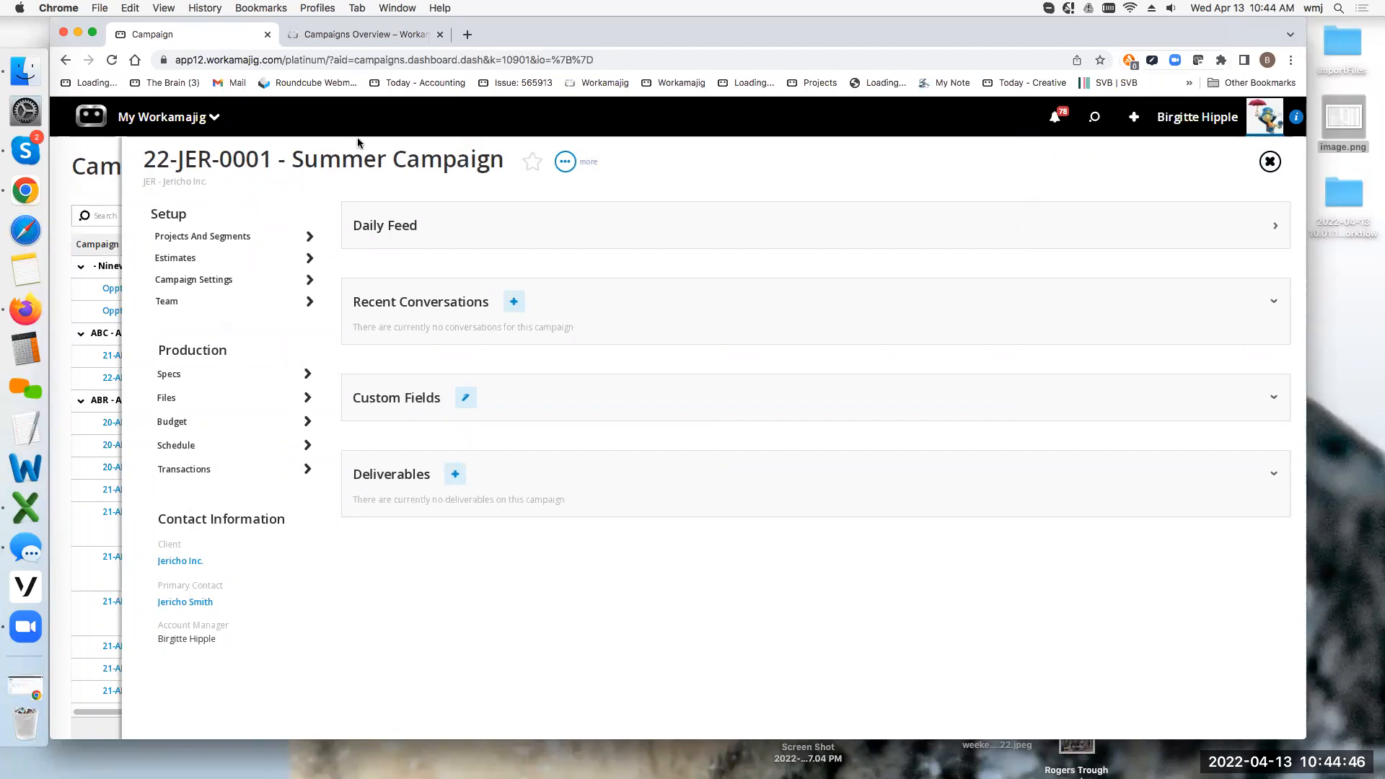
{"action": "left_click", "coordinate": [186, 281]}
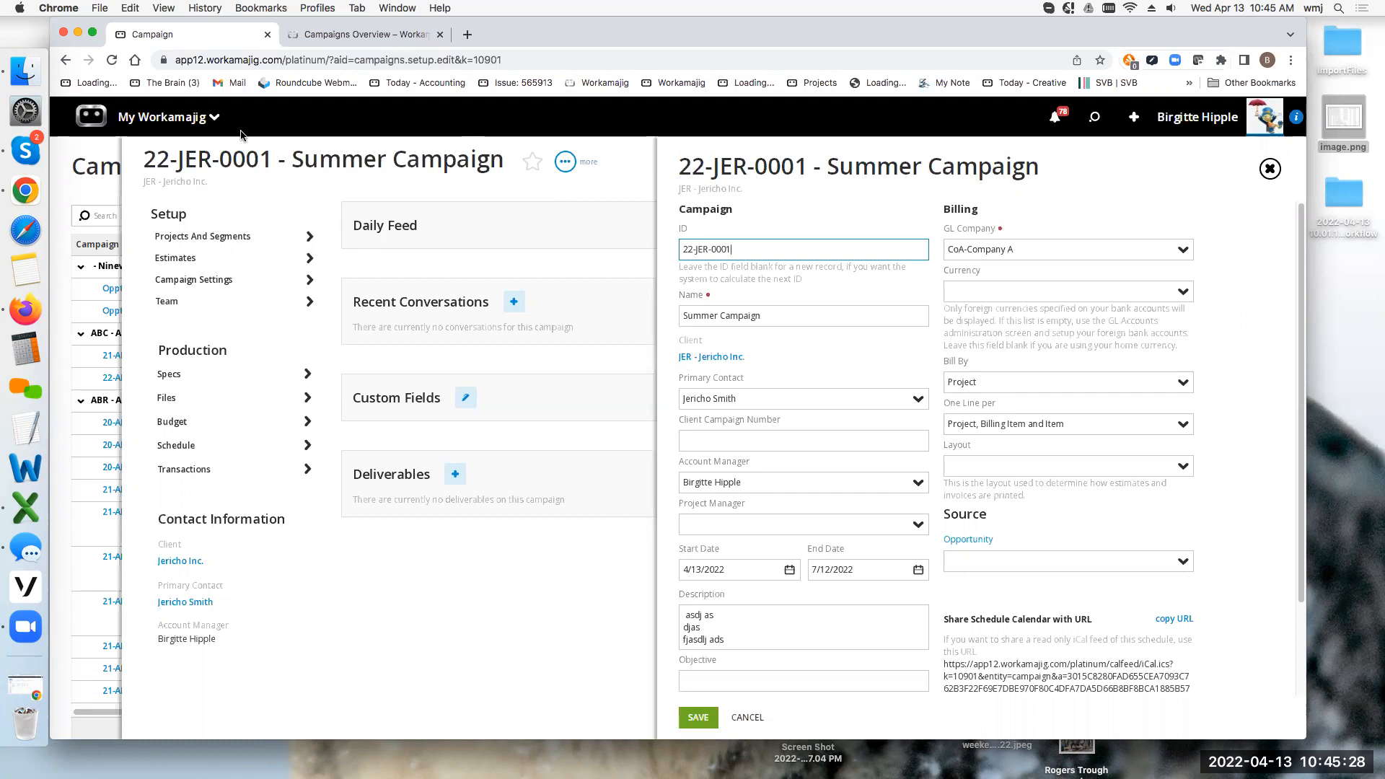
Examine the fixed-fee mass billing filters and the Generate Worksheets options from the Today - Billing page in a separate browser tab.
{"action": "left_click", "coordinate": [145, 124]}
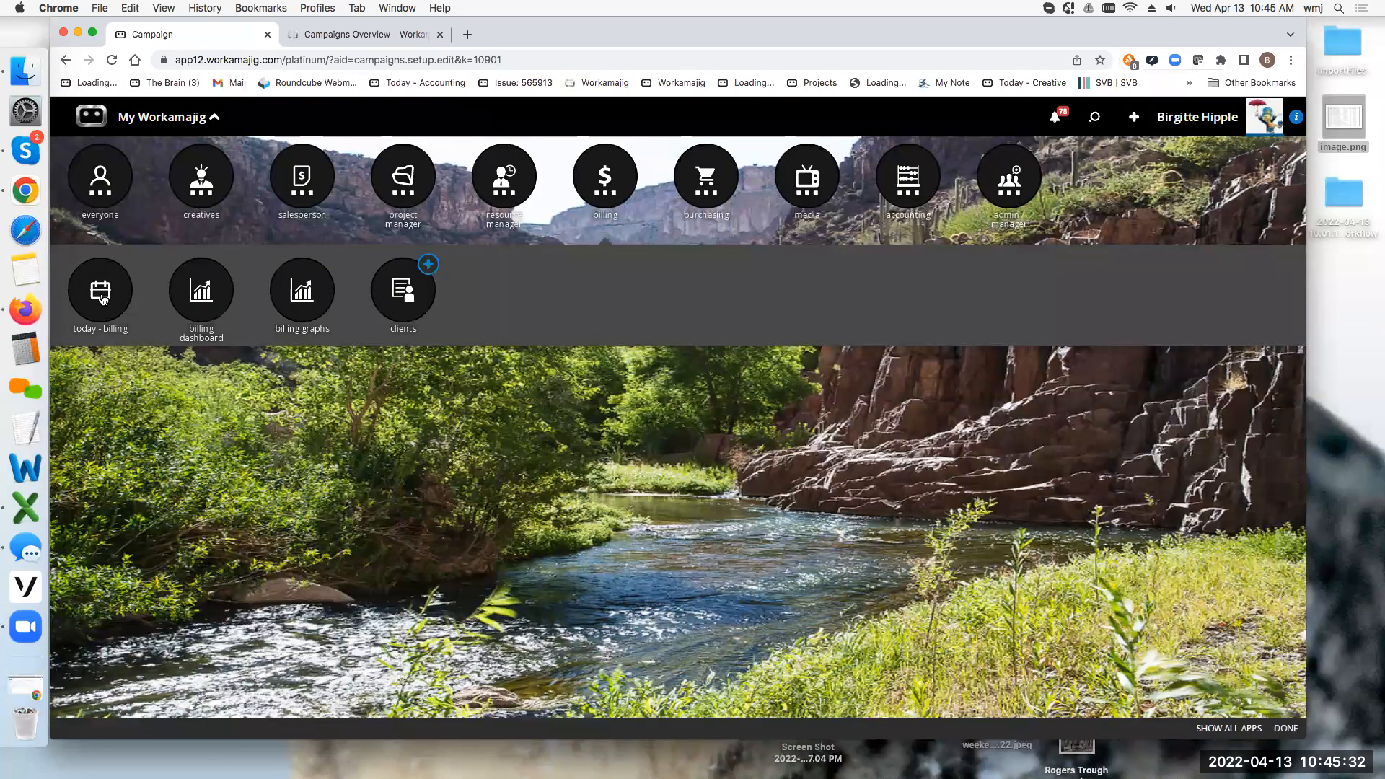
{"action": "left_click", "coordinate": [104, 301]}
{"action": "left_click", "coordinate": [378, 41]}
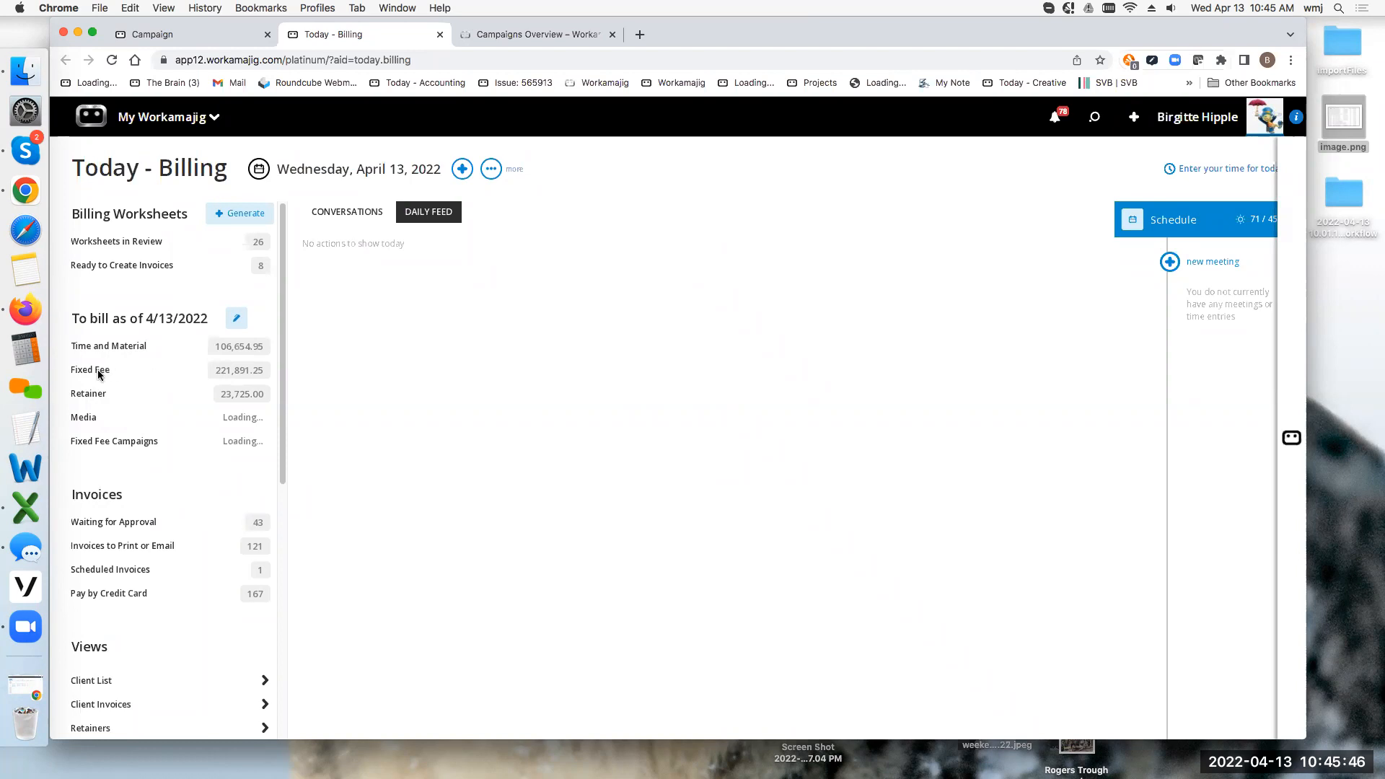
{"action": "left_click", "coordinate": [97, 371]}
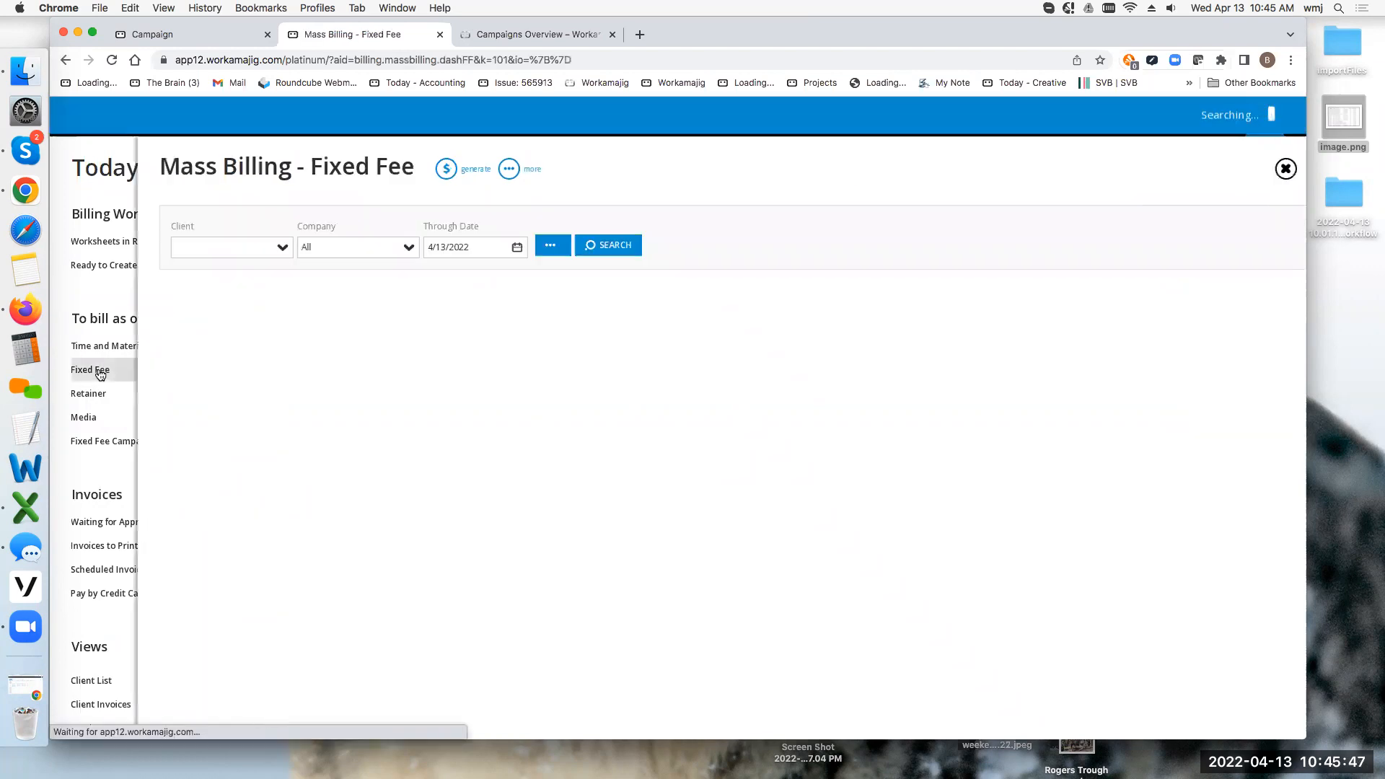
{"action": "left_click", "coordinate": [534, 248]}
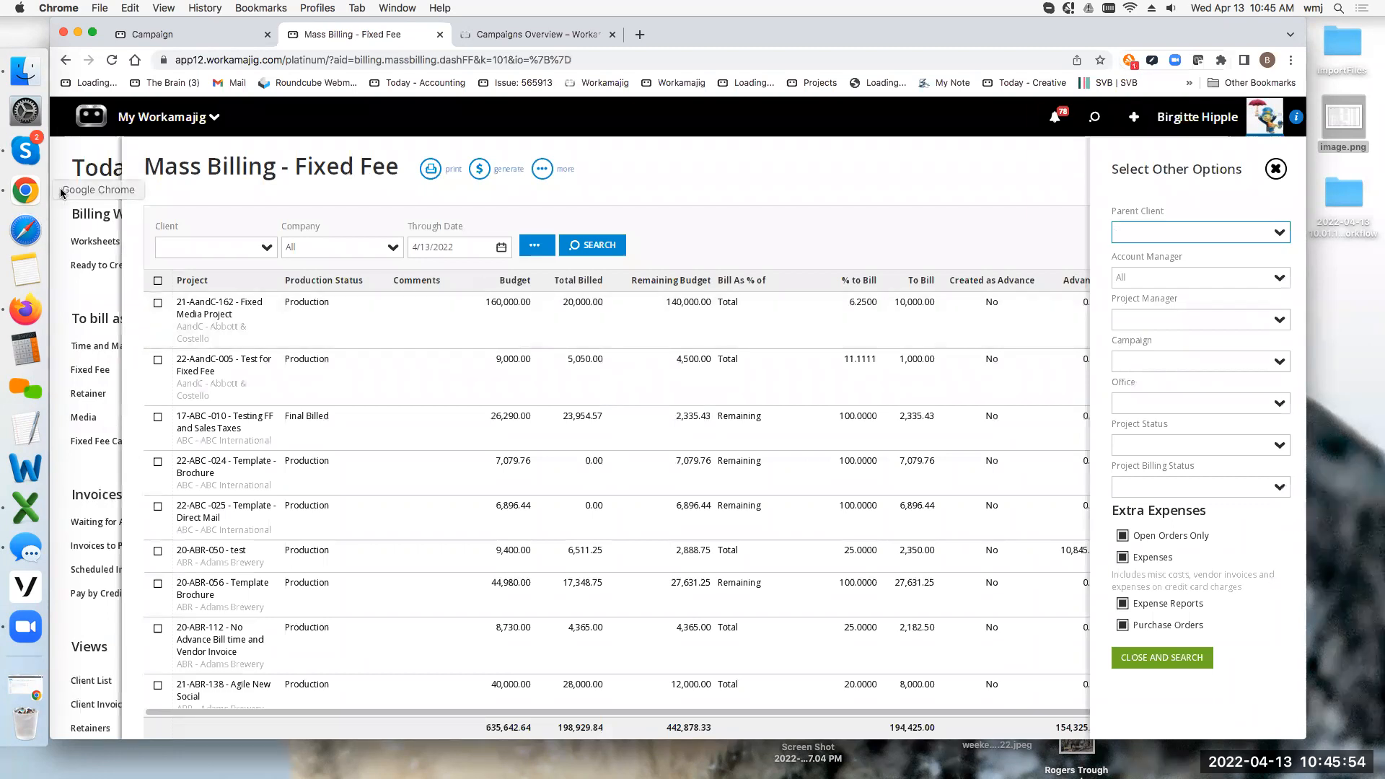
{"action": "left_click", "coordinate": [80, 191]}
{"action": "left_click", "coordinate": [246, 213]}
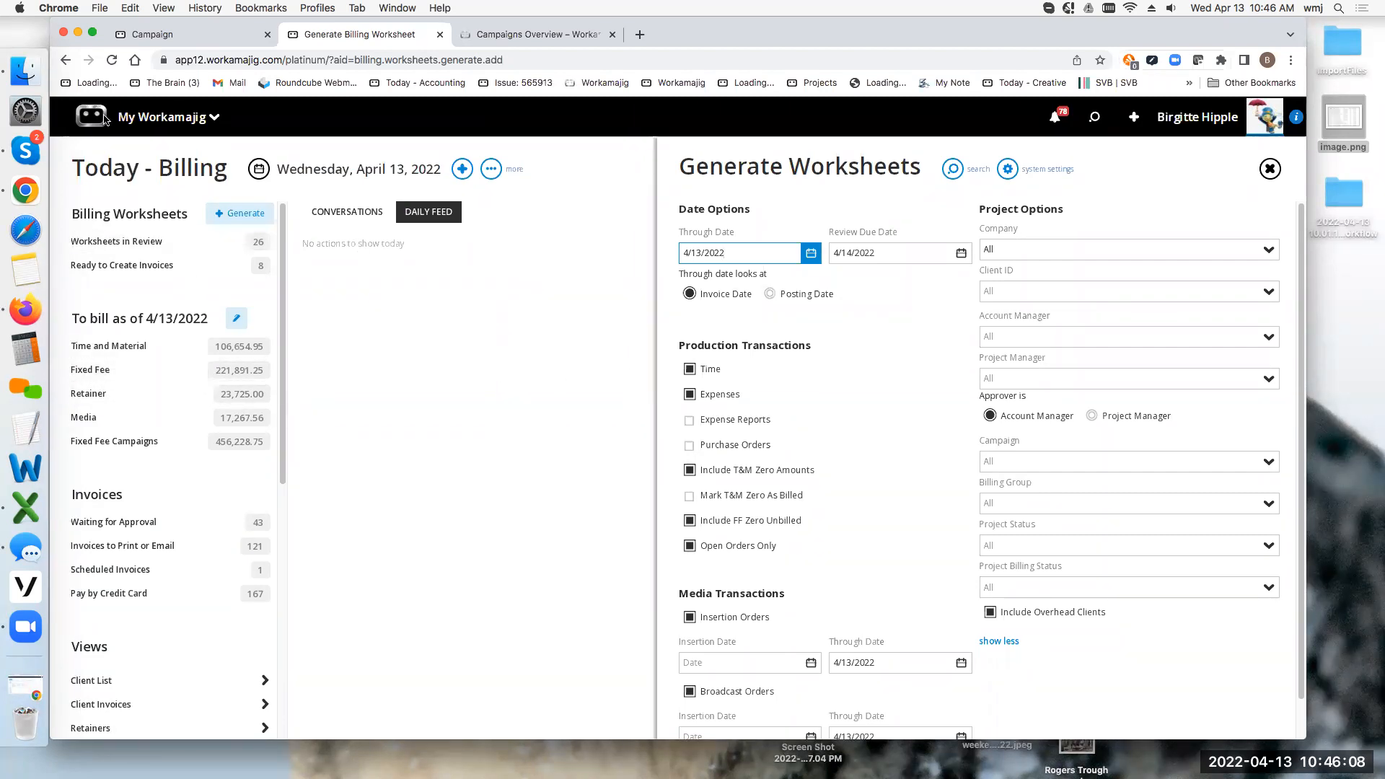
Set the Summer Campaign to bill by Campaign, leaving Use Campaign Budget off, and save the campaign settings.
{"action": "left_click", "coordinate": [193, 34]}
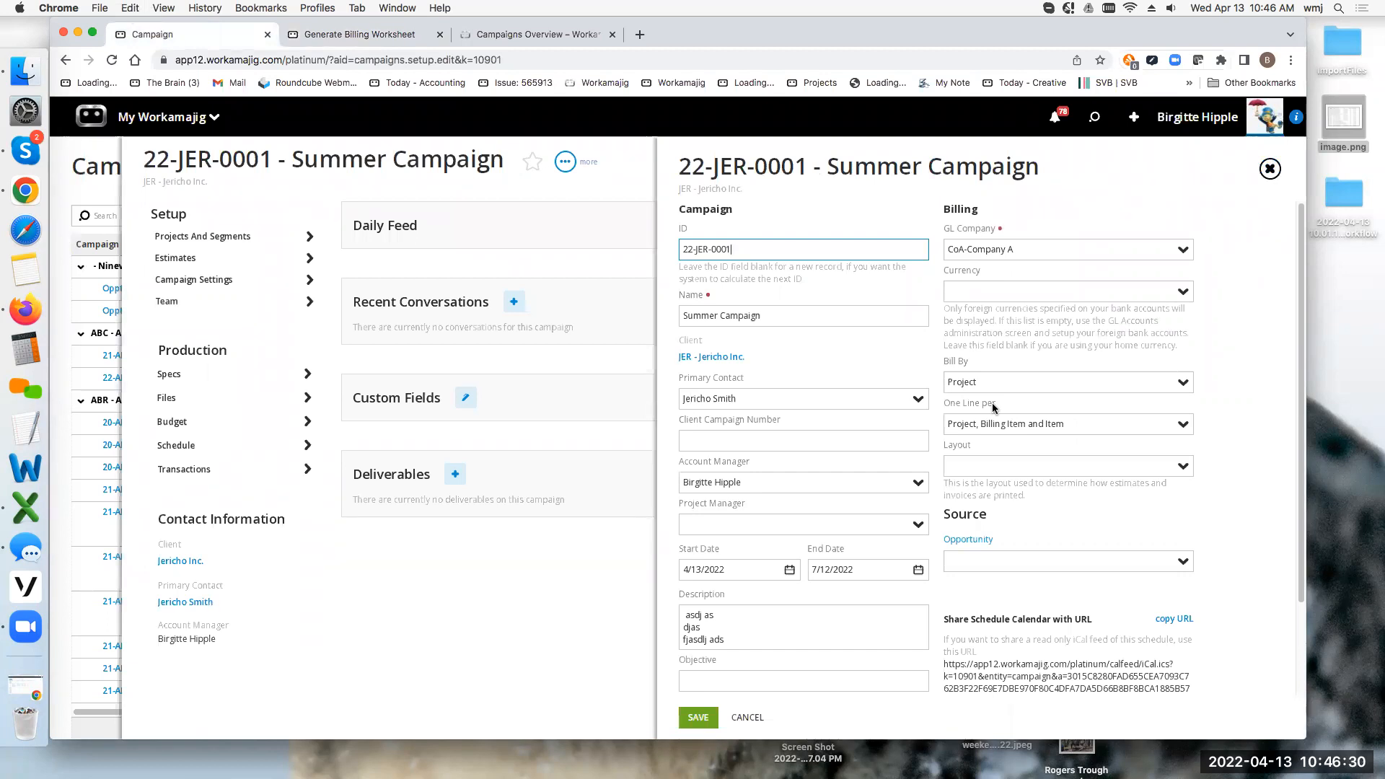
{"action": "left_click", "coordinate": [1176, 384]}
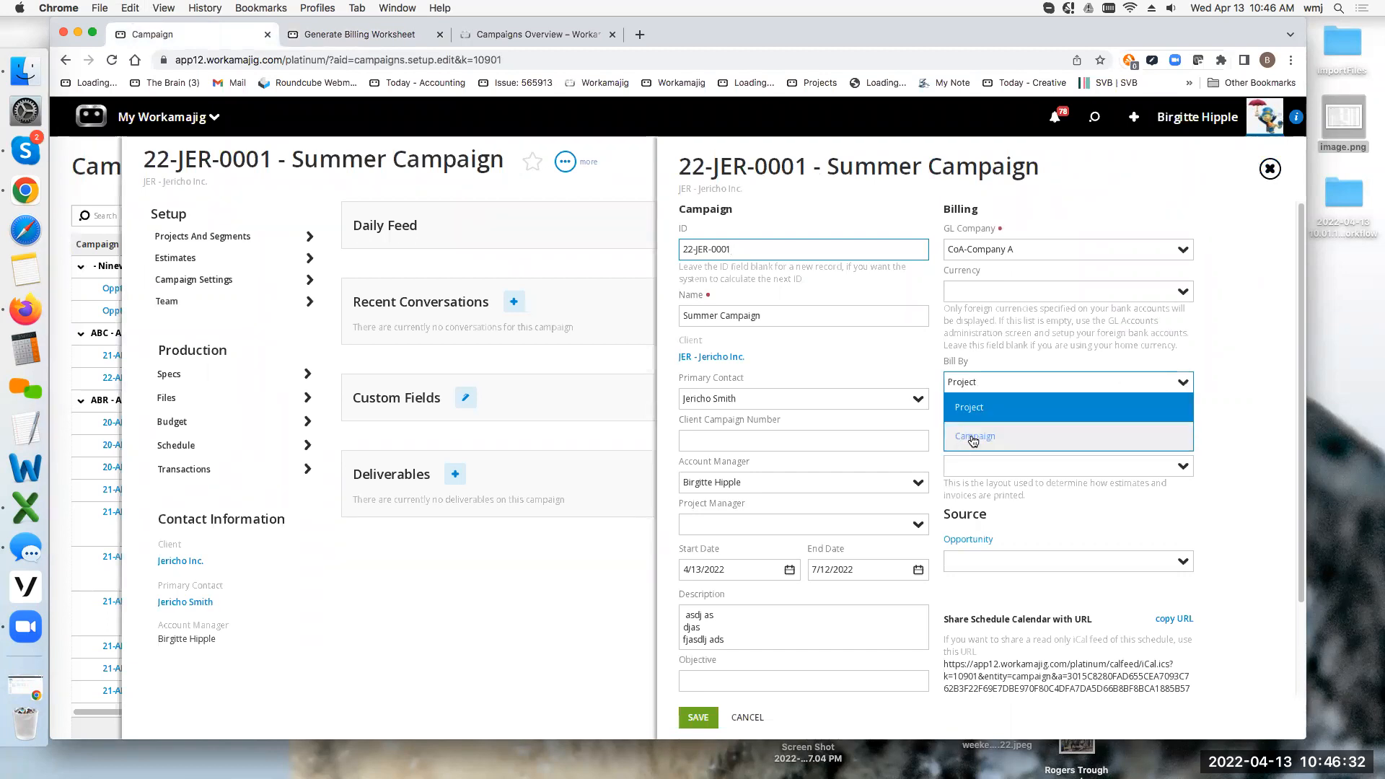
{"action": "left_click", "coordinate": [1024, 435]}
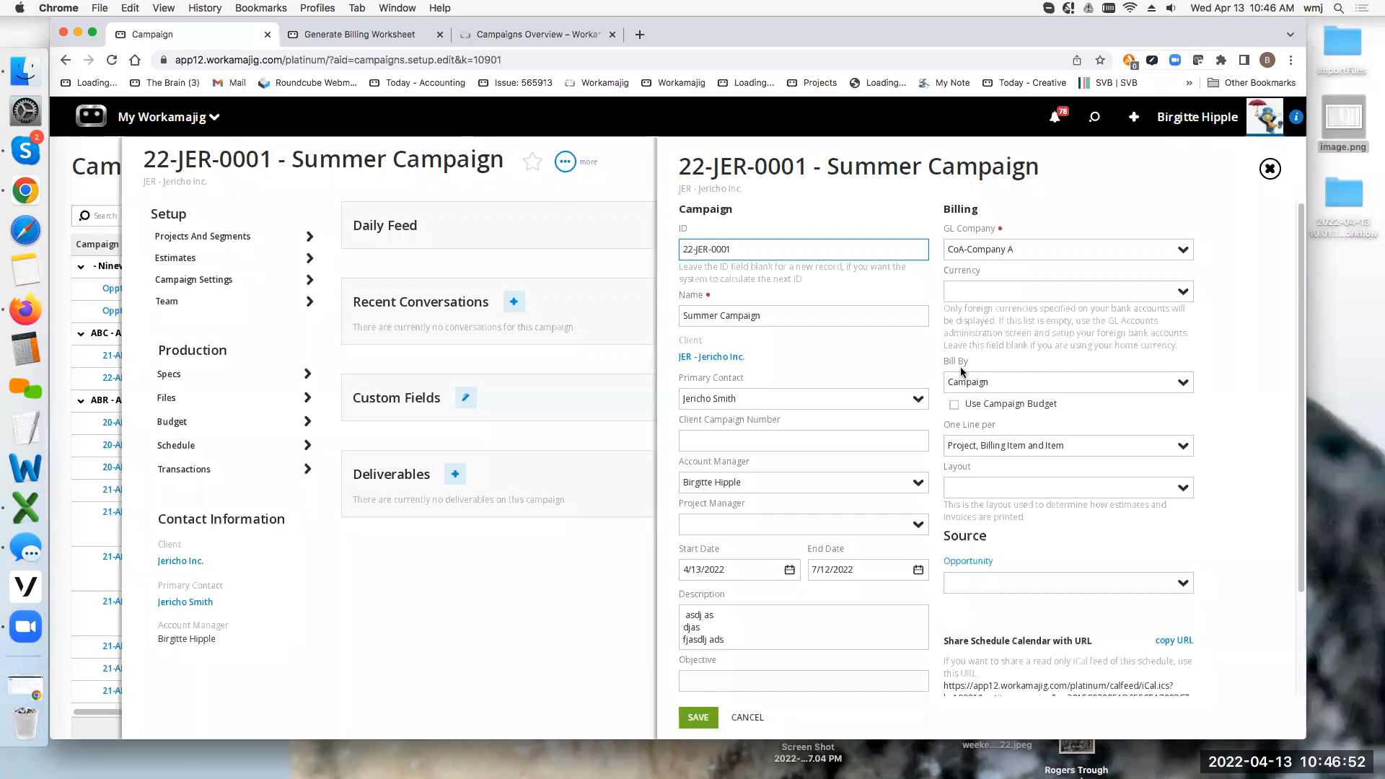
{"action": "left_click", "coordinate": [699, 718]}
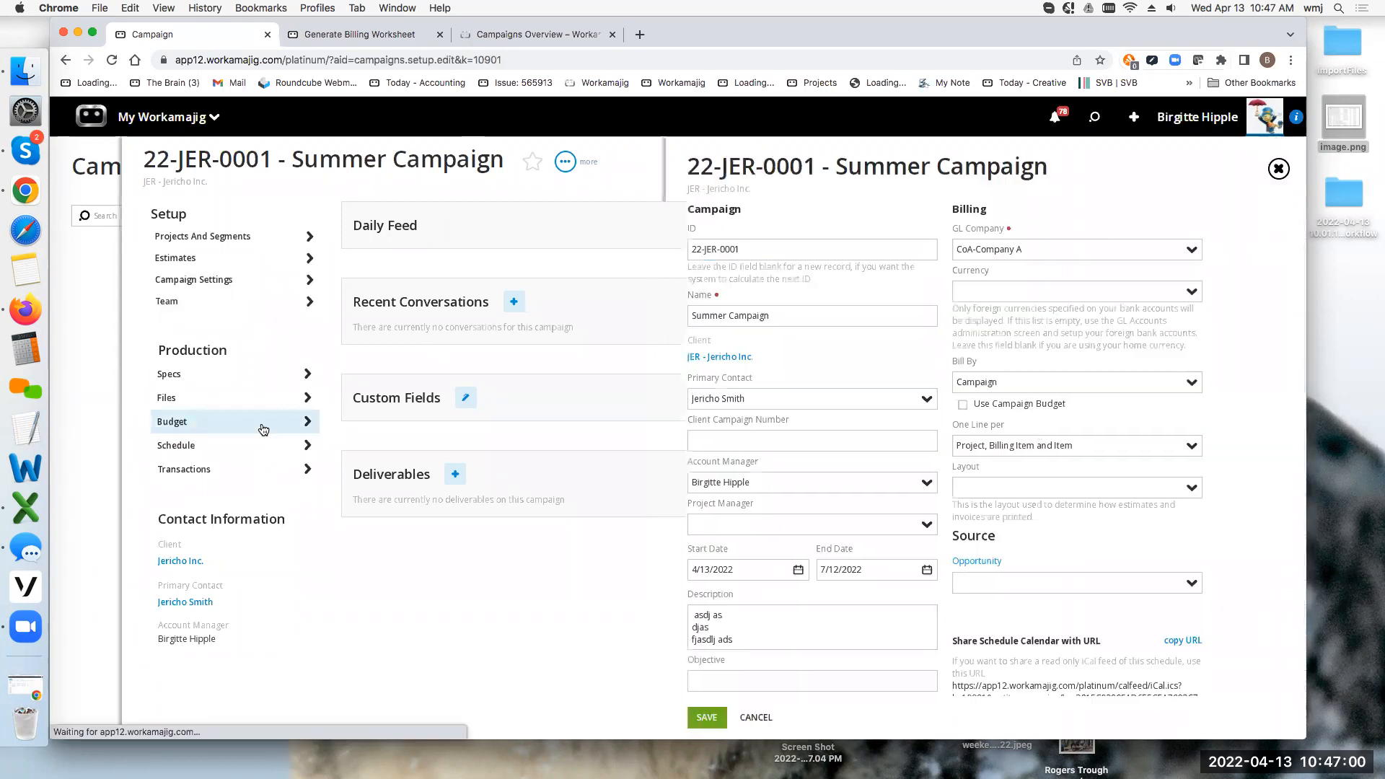
{"action": "left_click", "coordinate": [538, 634]}
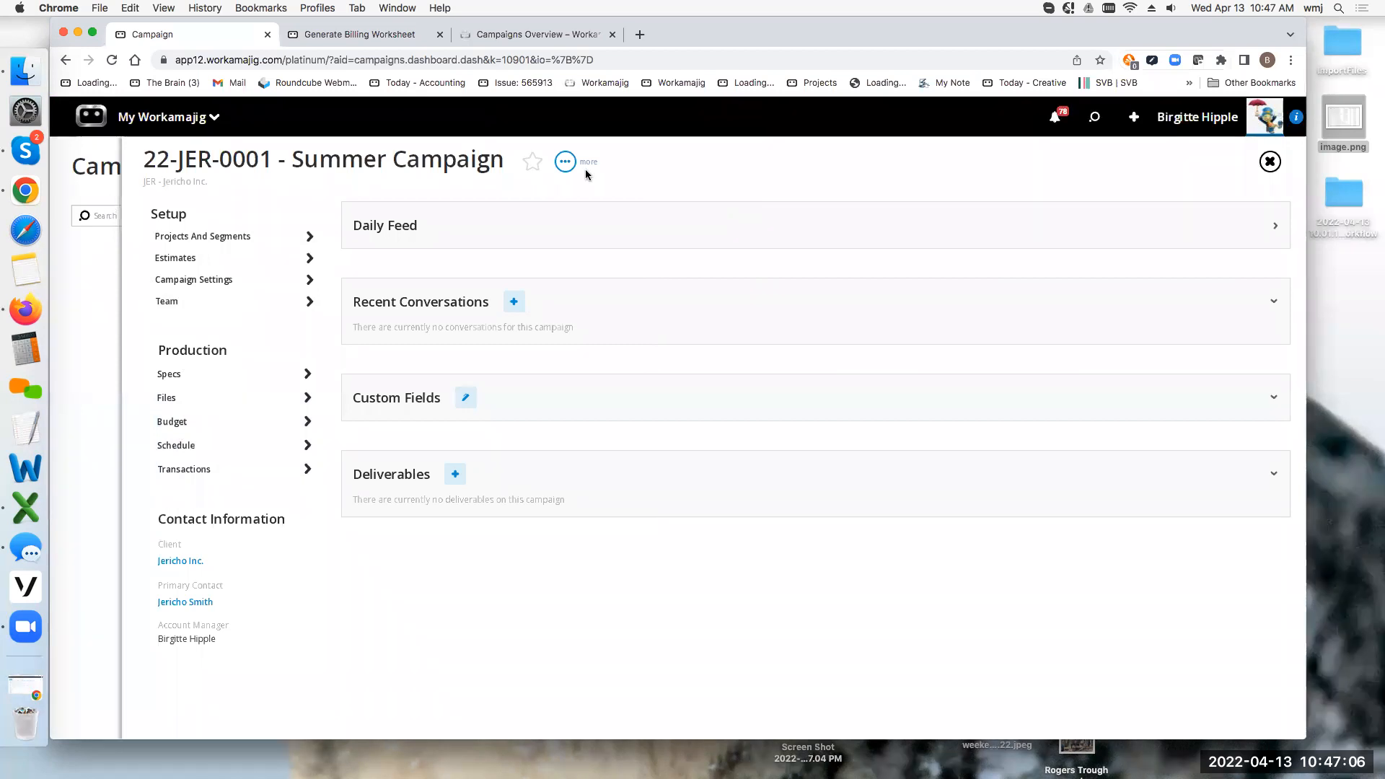
Reopen the Summer Campaign through recently viewed estimate 1660, open its billing page and view the available invoice types.
{"action": "left_click", "coordinate": [107, 158]}
{"action": "left_click", "coordinate": [1095, 118]}
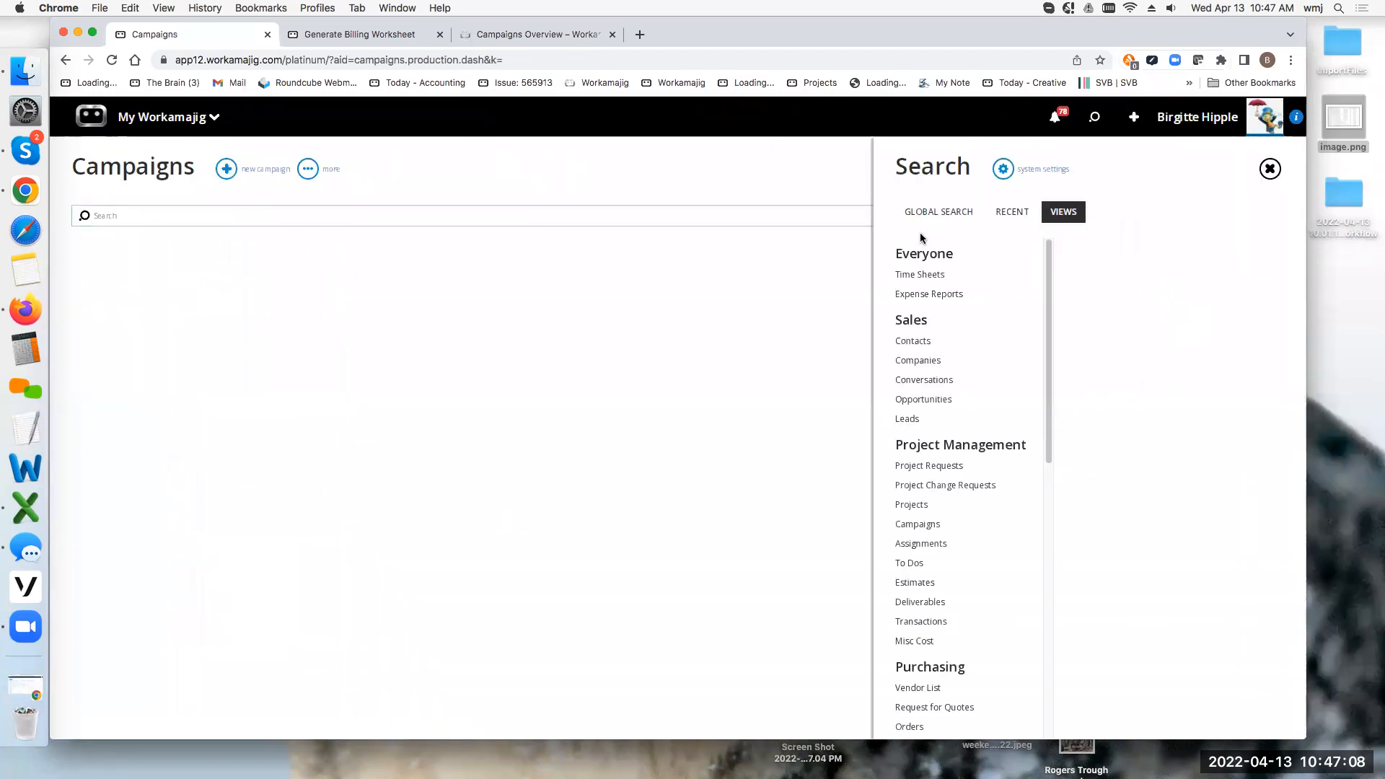
{"action": "left_click", "coordinate": [1013, 212]}
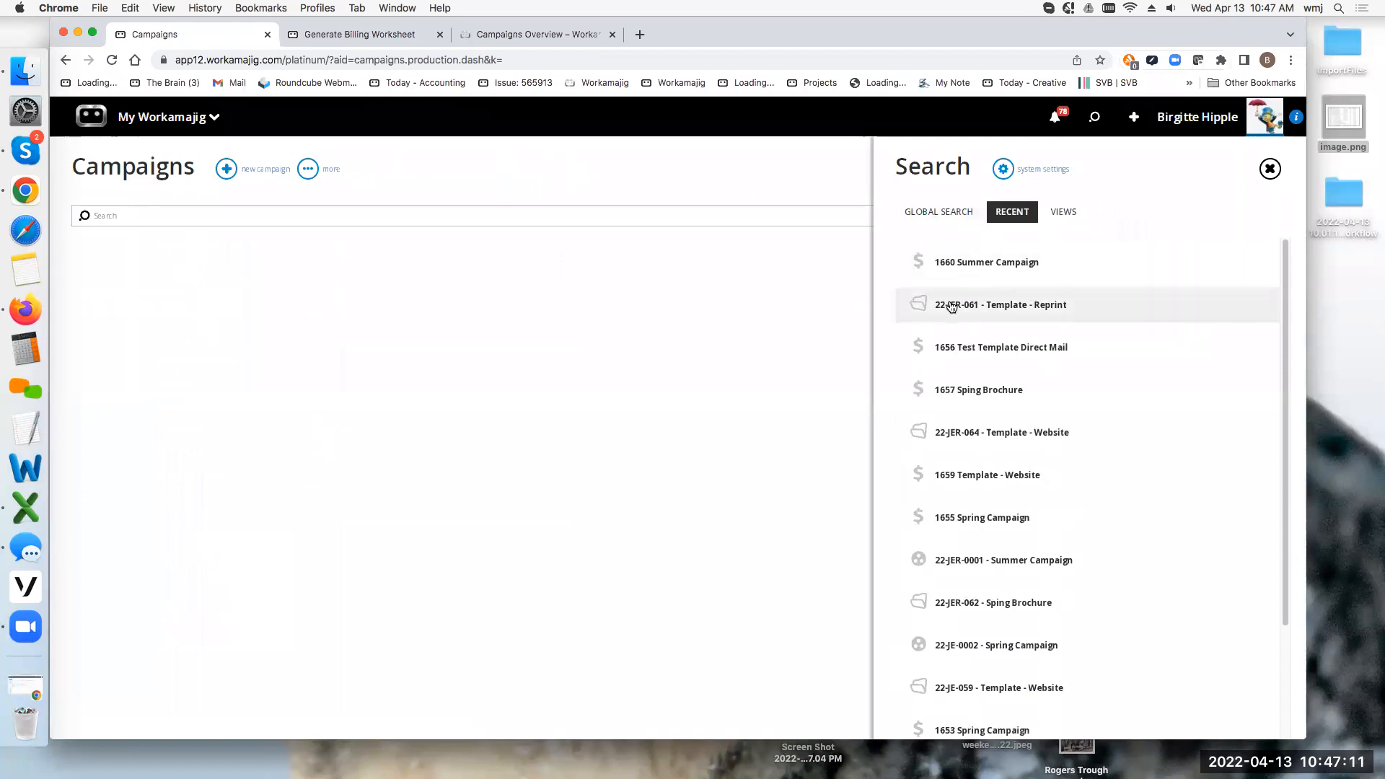
{"action": "left_click", "coordinate": [951, 261]}
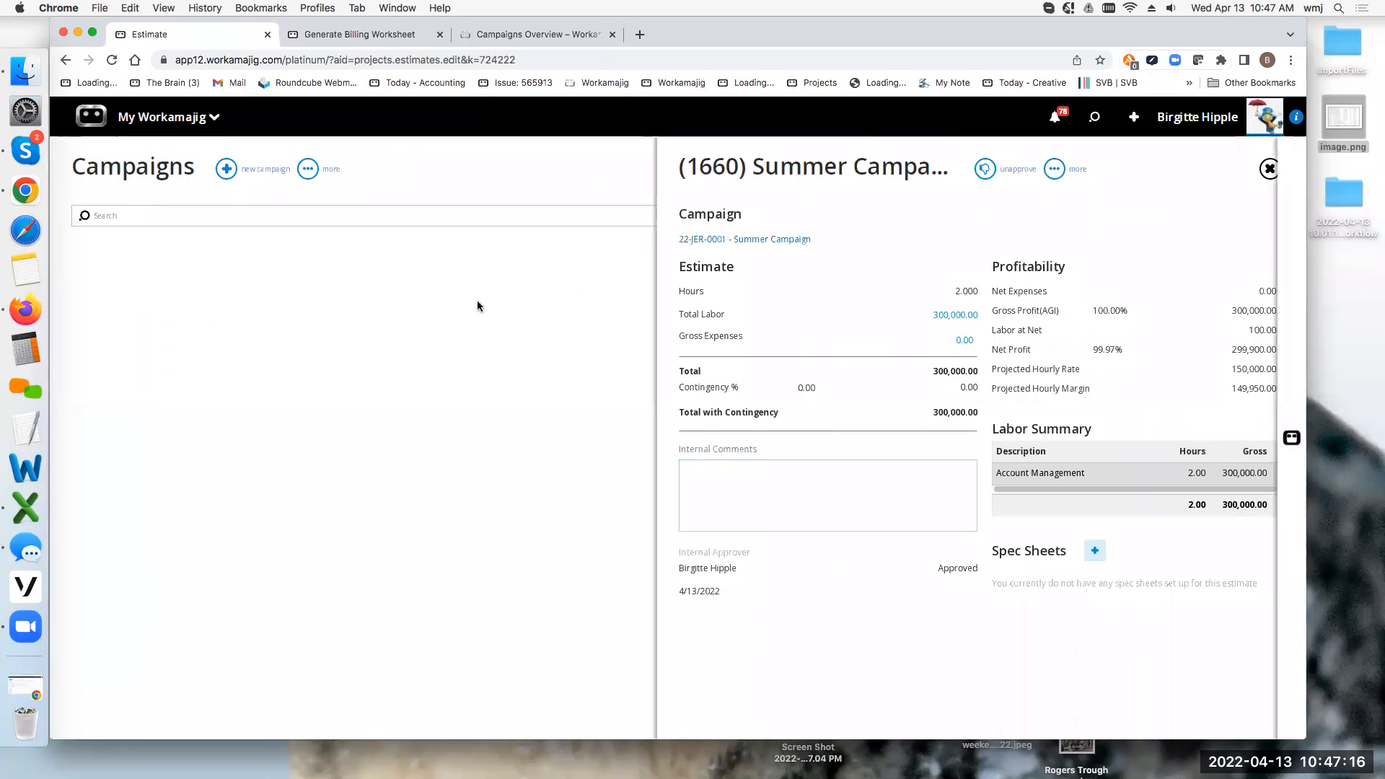
{"action": "left_click", "coordinate": [745, 238]}
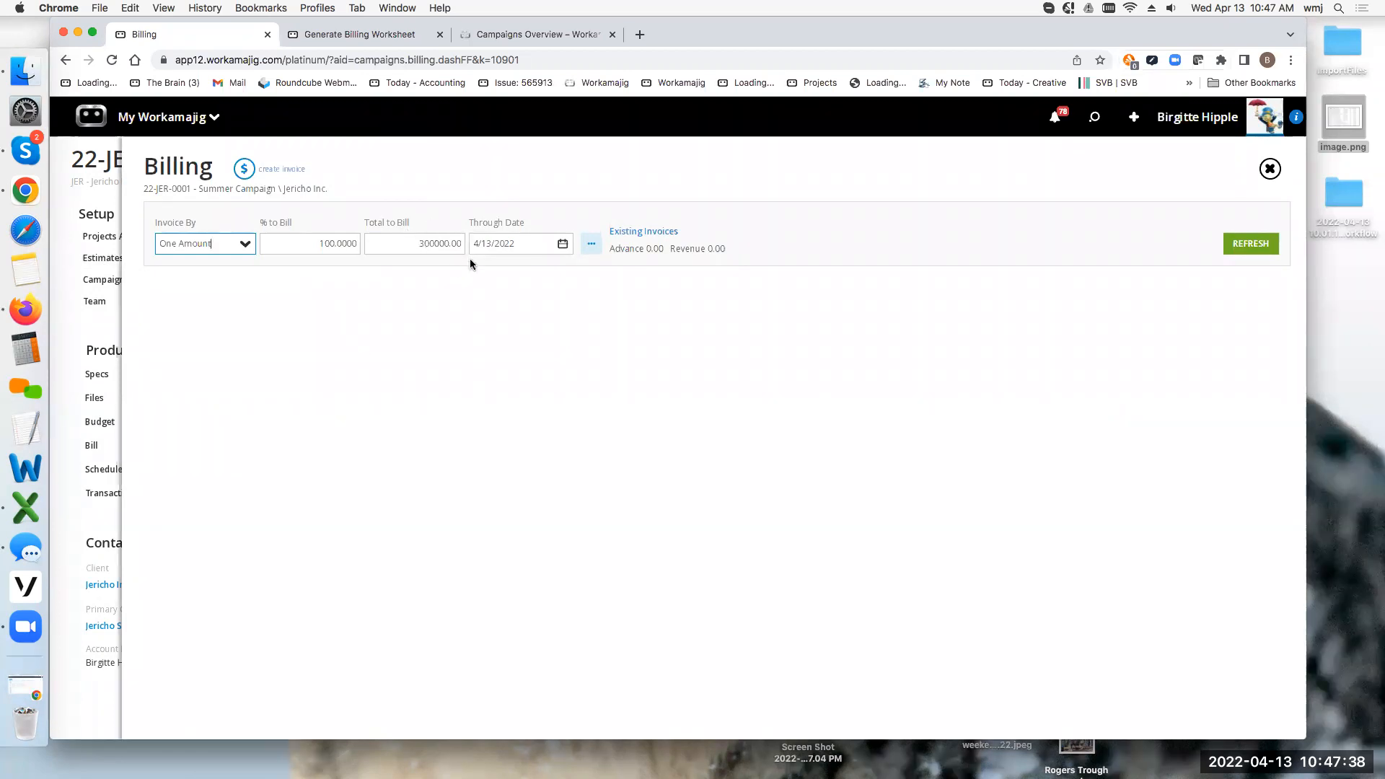
{"action": "left_click", "coordinate": [293, 170]}
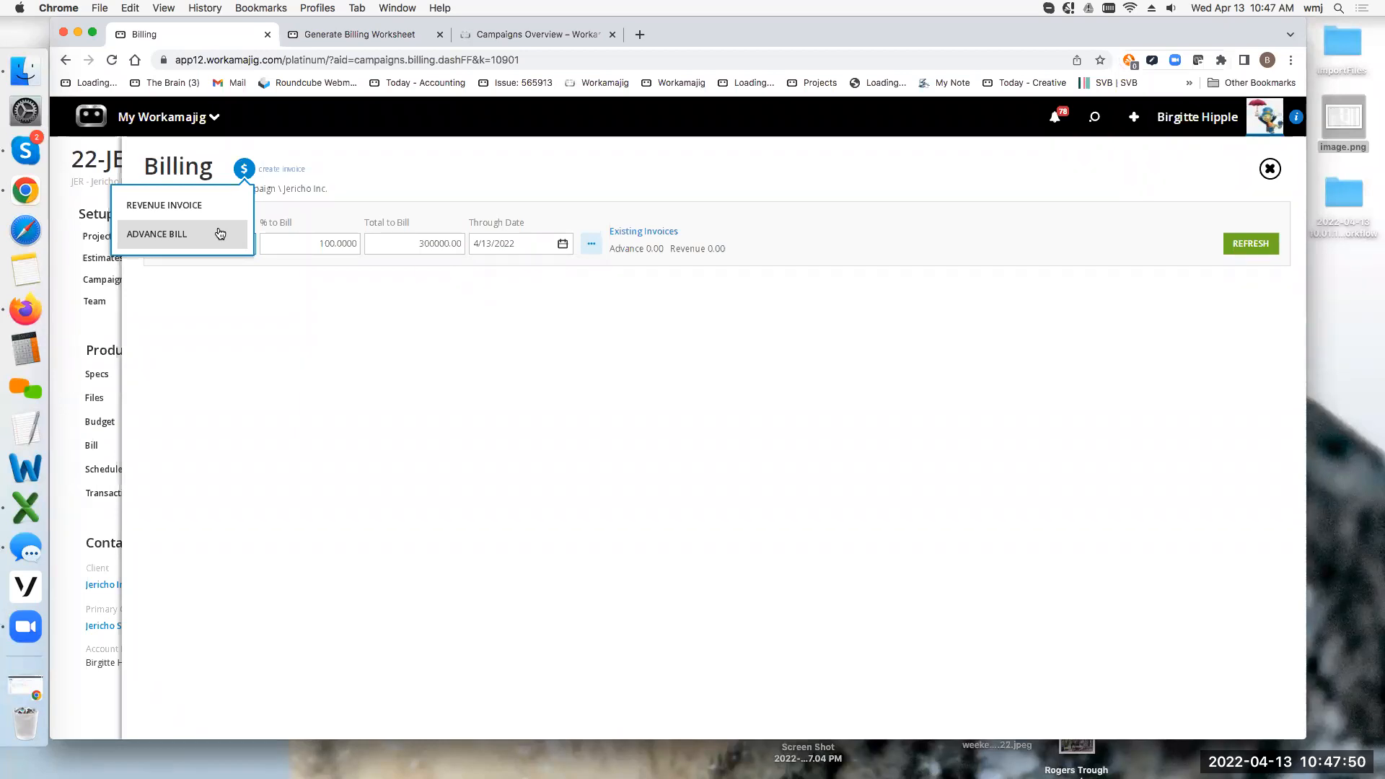
{"action": "left_click", "coordinate": [475, 163]}
Set the campaign billing to invoice by % of Segment, select the Print and Website segments, and bill 50%.
{"action": "left_click", "coordinate": [245, 247]}
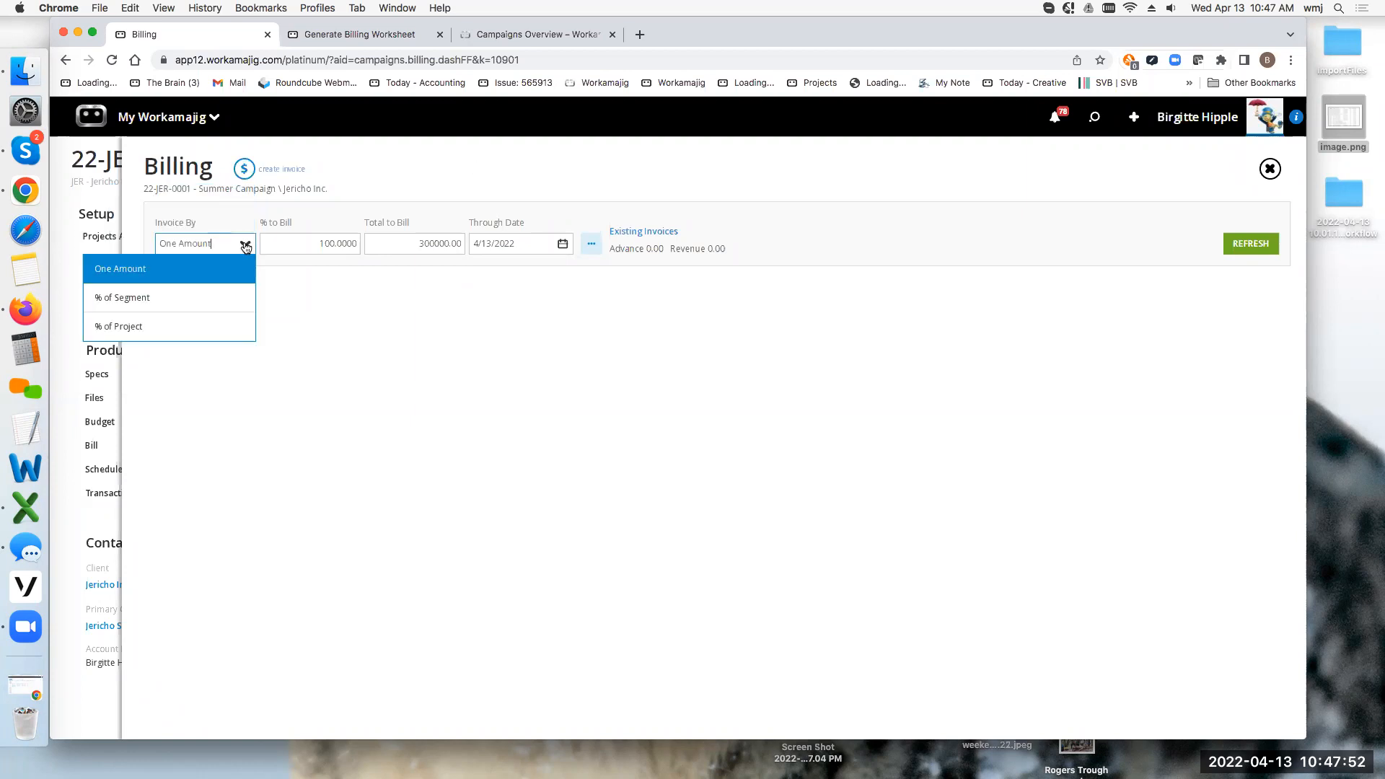
{"action": "left_click", "coordinate": [179, 304]}
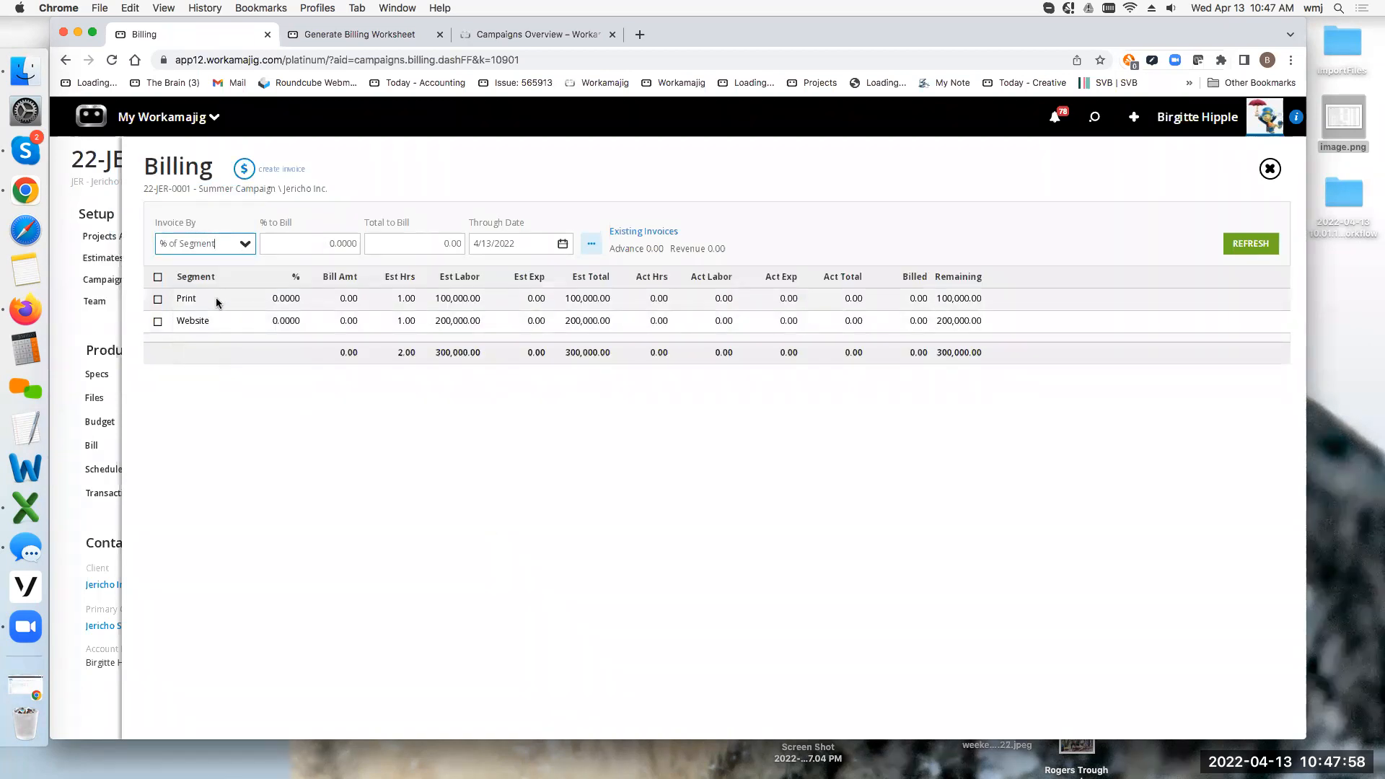
{"action": "left_click", "coordinate": [158, 277]}
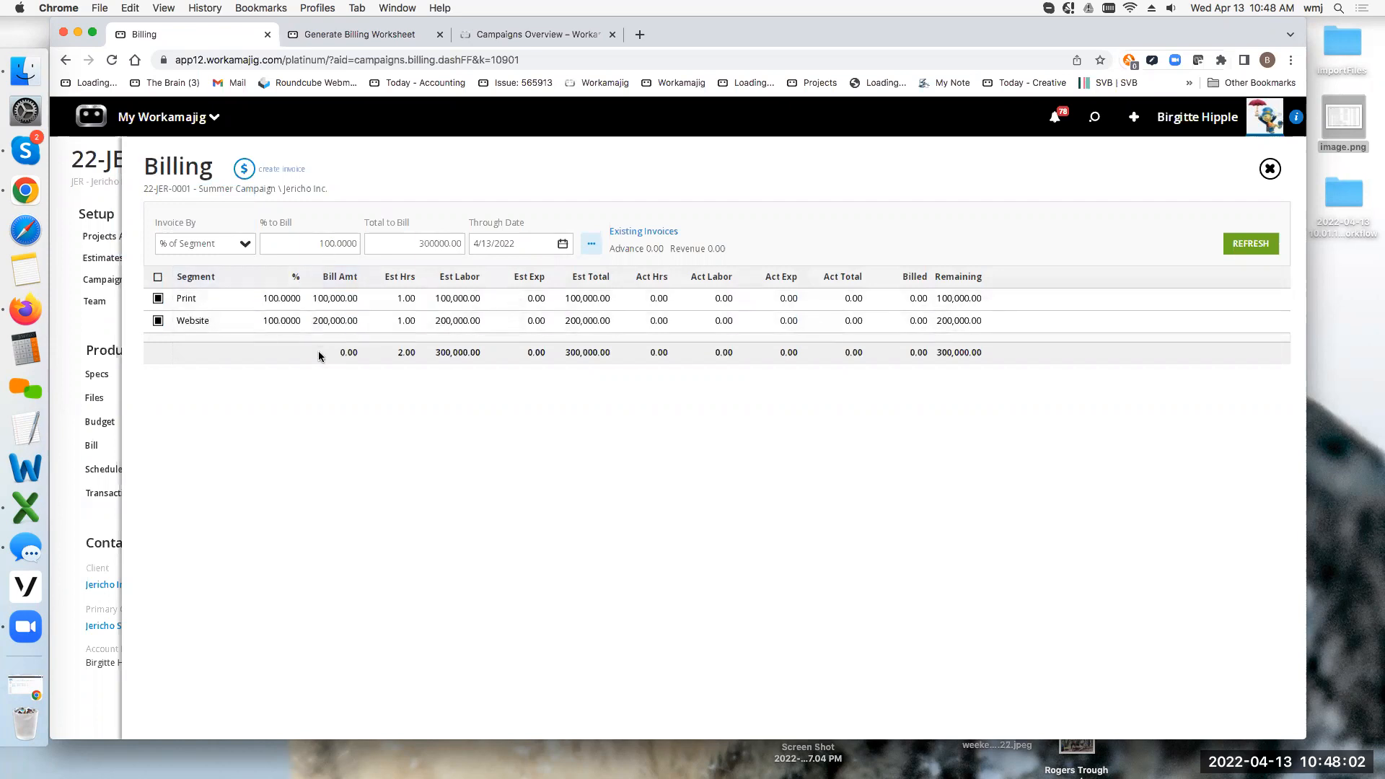
{"action": "left_click", "coordinate": [322, 244]}
{"action": "type", "text": "50"}
{"action": "left_click", "coordinate": [465, 209]}
Switch the campaign billing to % of Project, select all projects in both segments, and bill 25%.
{"action": "left_click", "coordinate": [247, 246]}
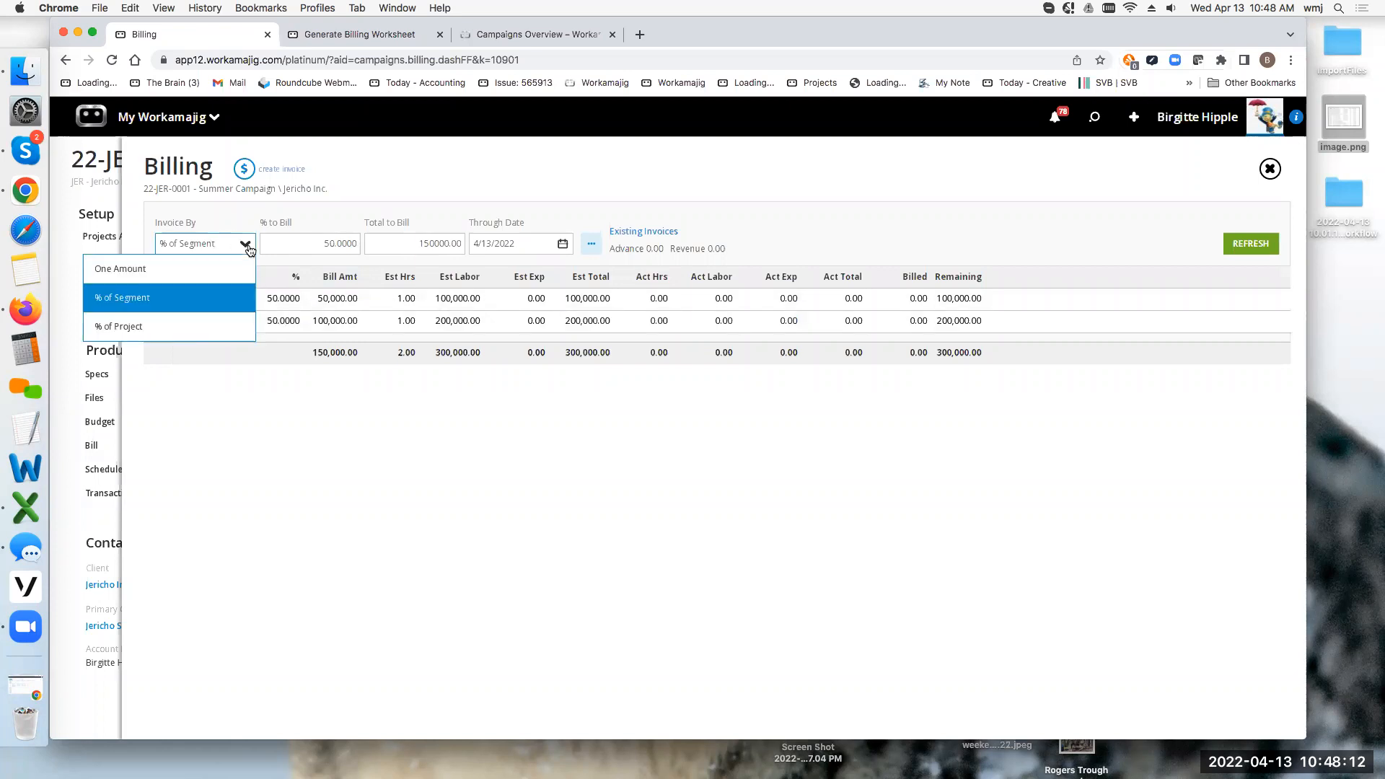
{"action": "left_click", "coordinate": [194, 327]}
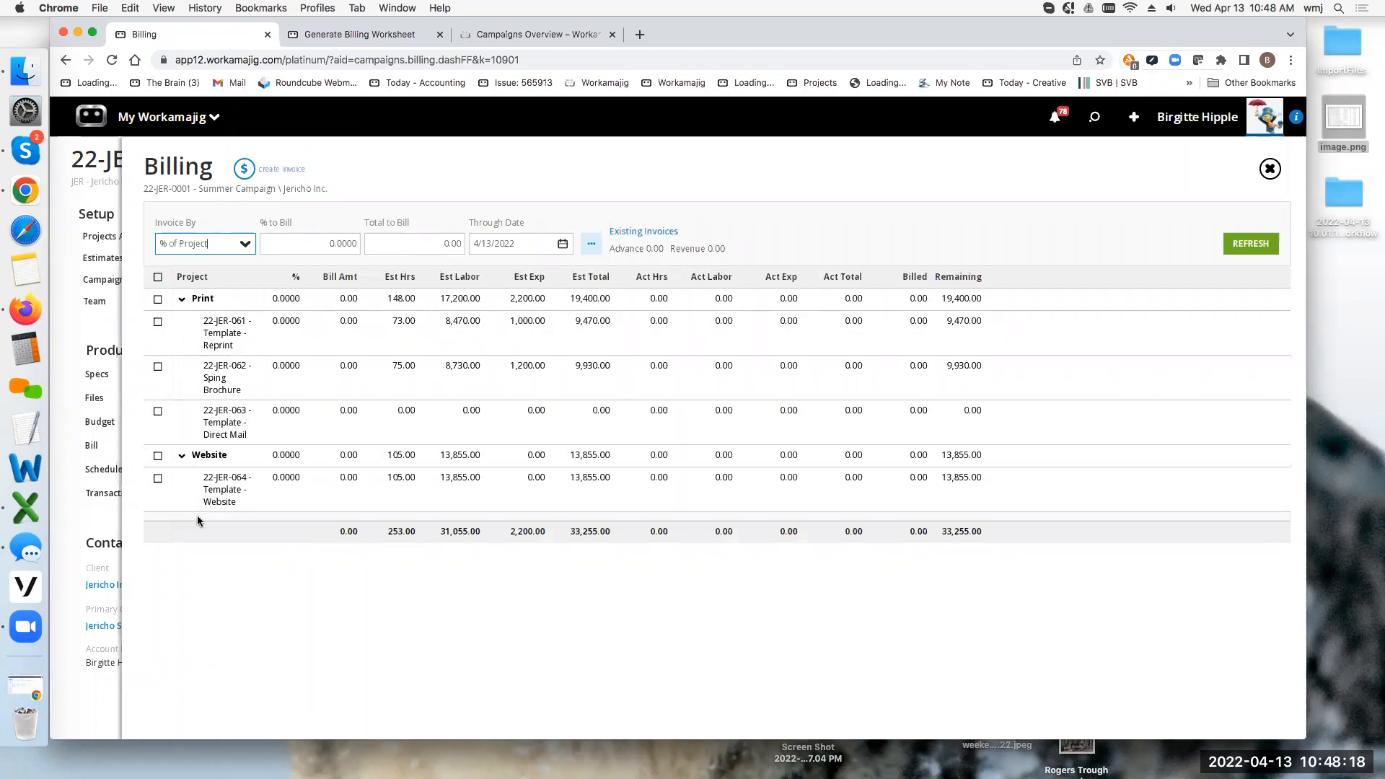
{"action": "left_click", "coordinate": [158, 322]}
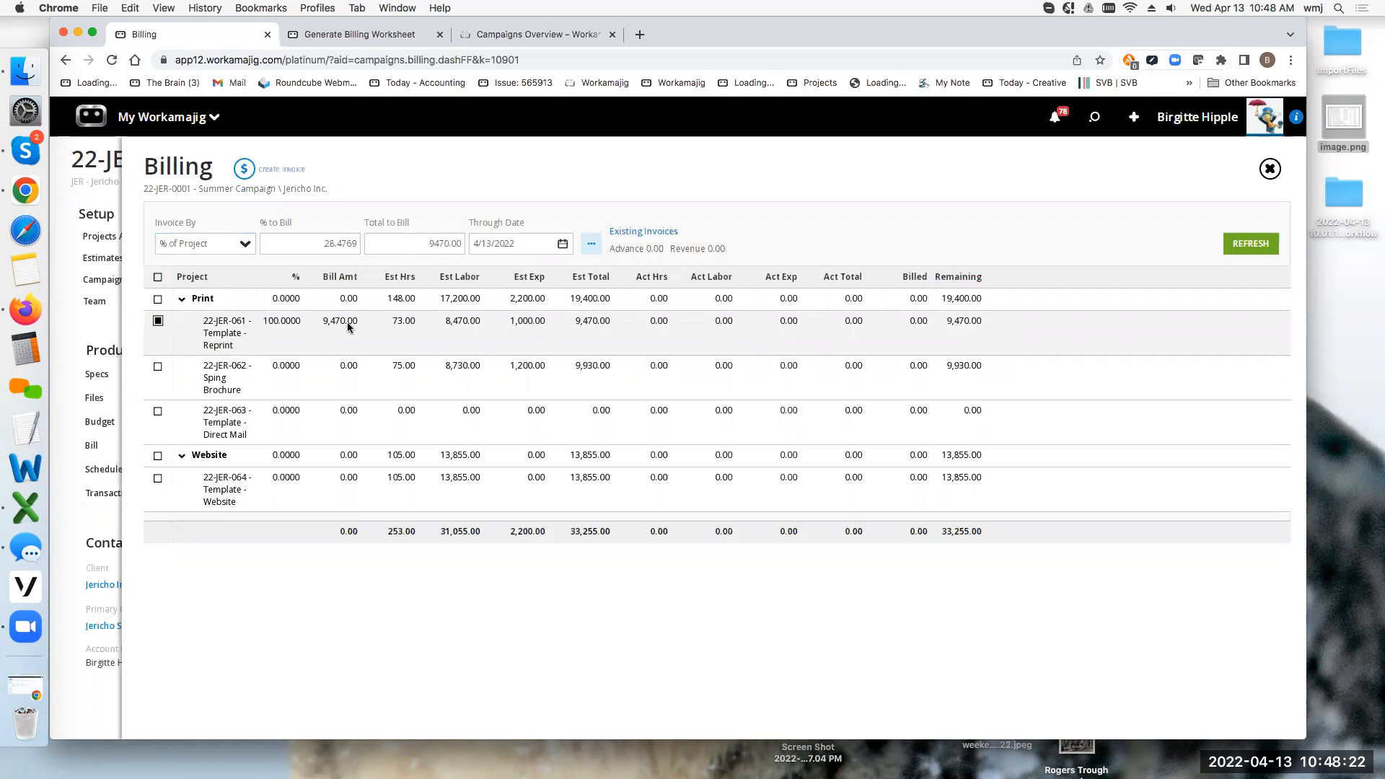
{"action": "left_click", "coordinate": [158, 277]}
{"action": "left_click", "coordinate": [354, 244]}
{"action": "type", "text": "2"}
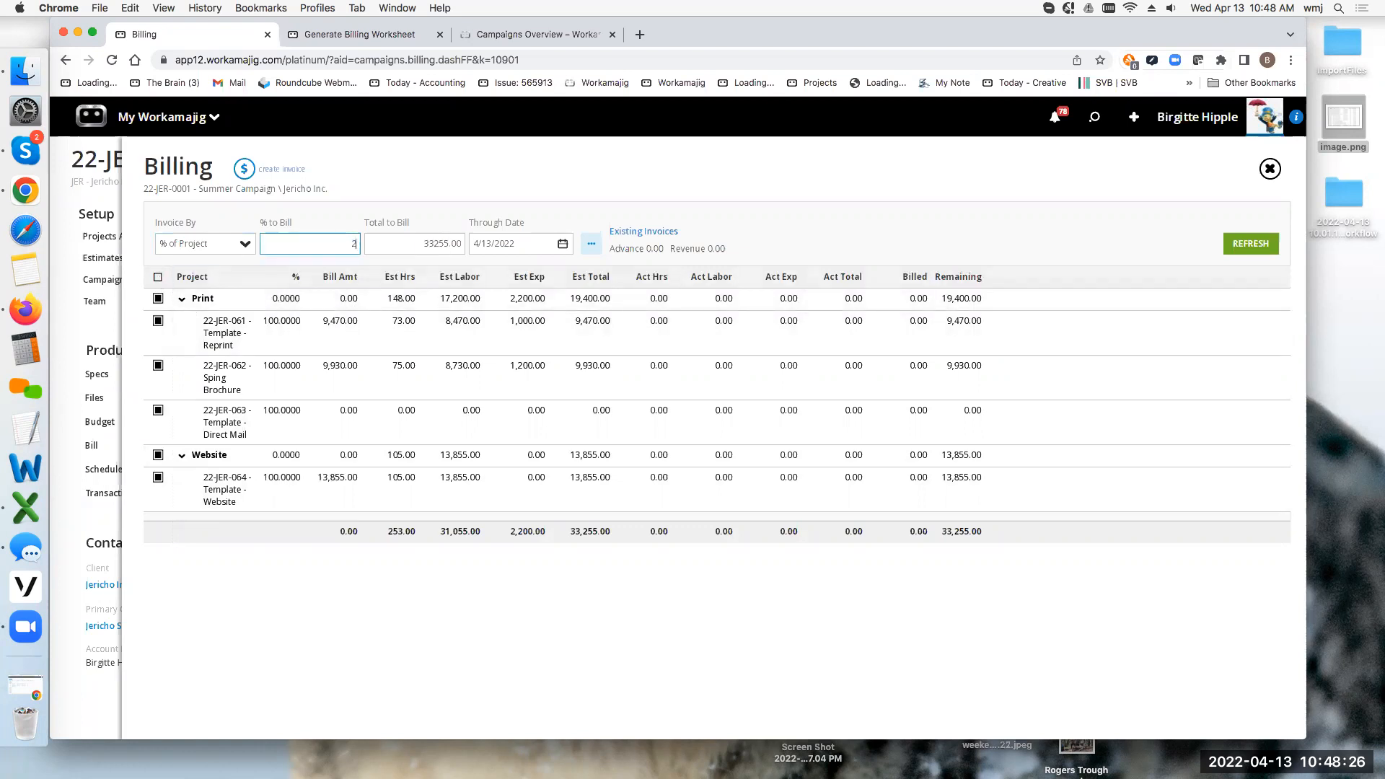
{"action": "left_click", "coordinate": [462, 172]}
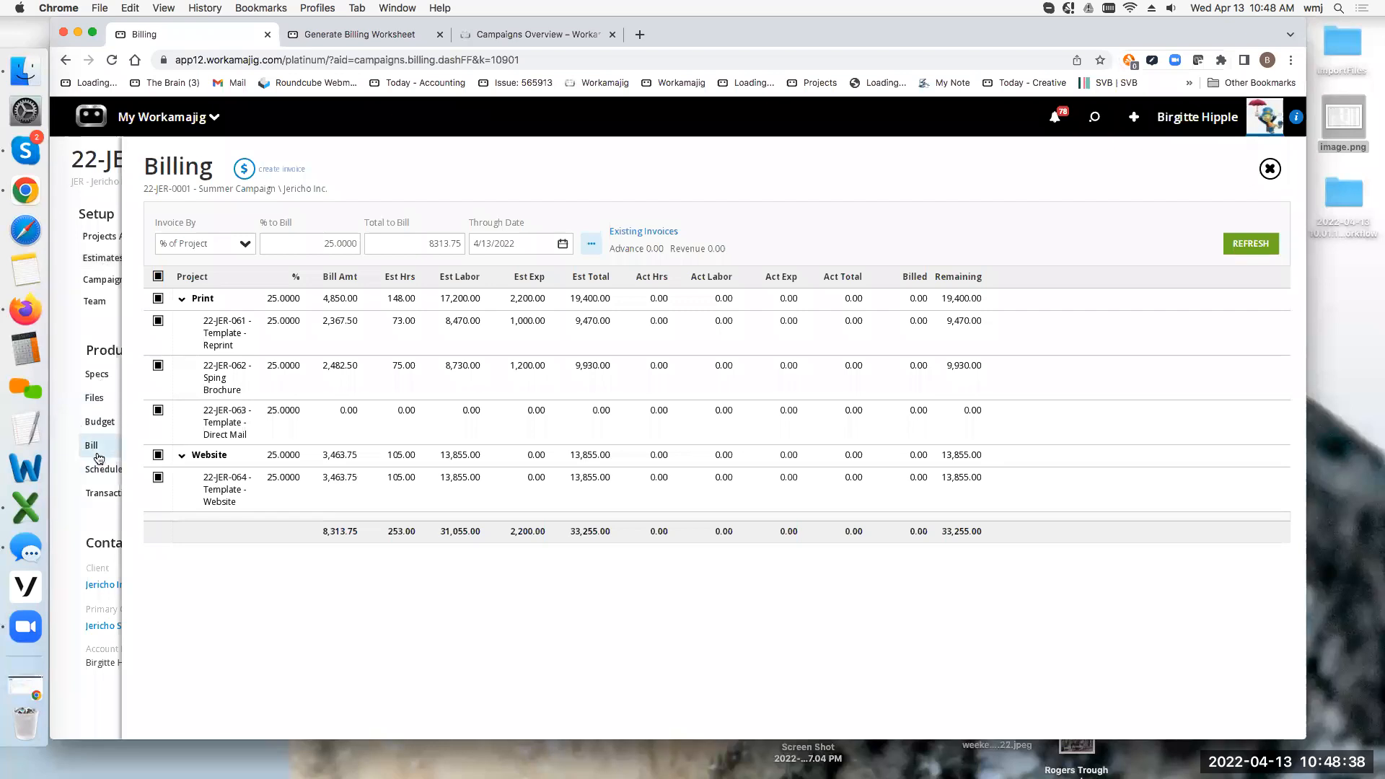
Review the Bill By options in the campaign settings and the Generate Worksheets options in the billing browser tab.
{"action": "left_click", "coordinate": [108, 189]}
{"action": "left_click", "coordinate": [188, 280]}
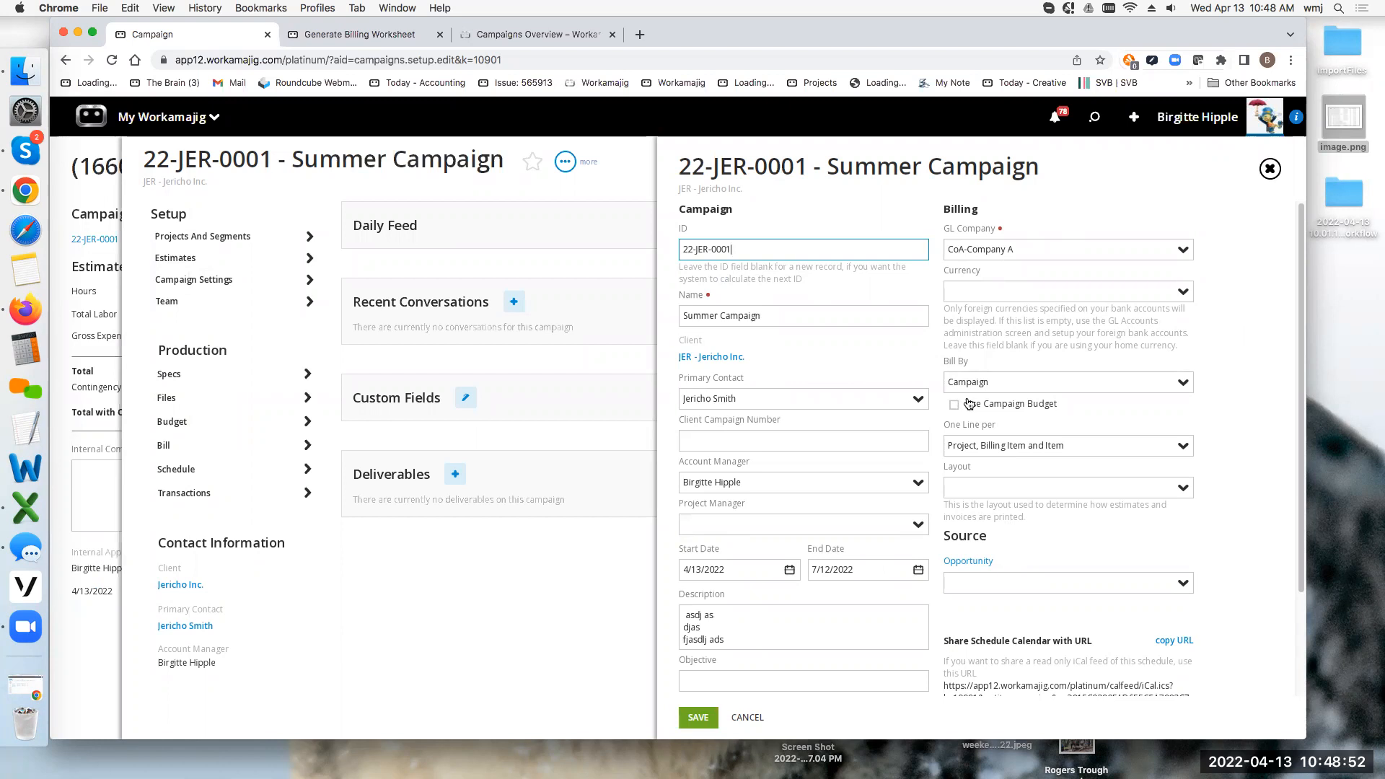
{"action": "left_click", "coordinate": [375, 34]}
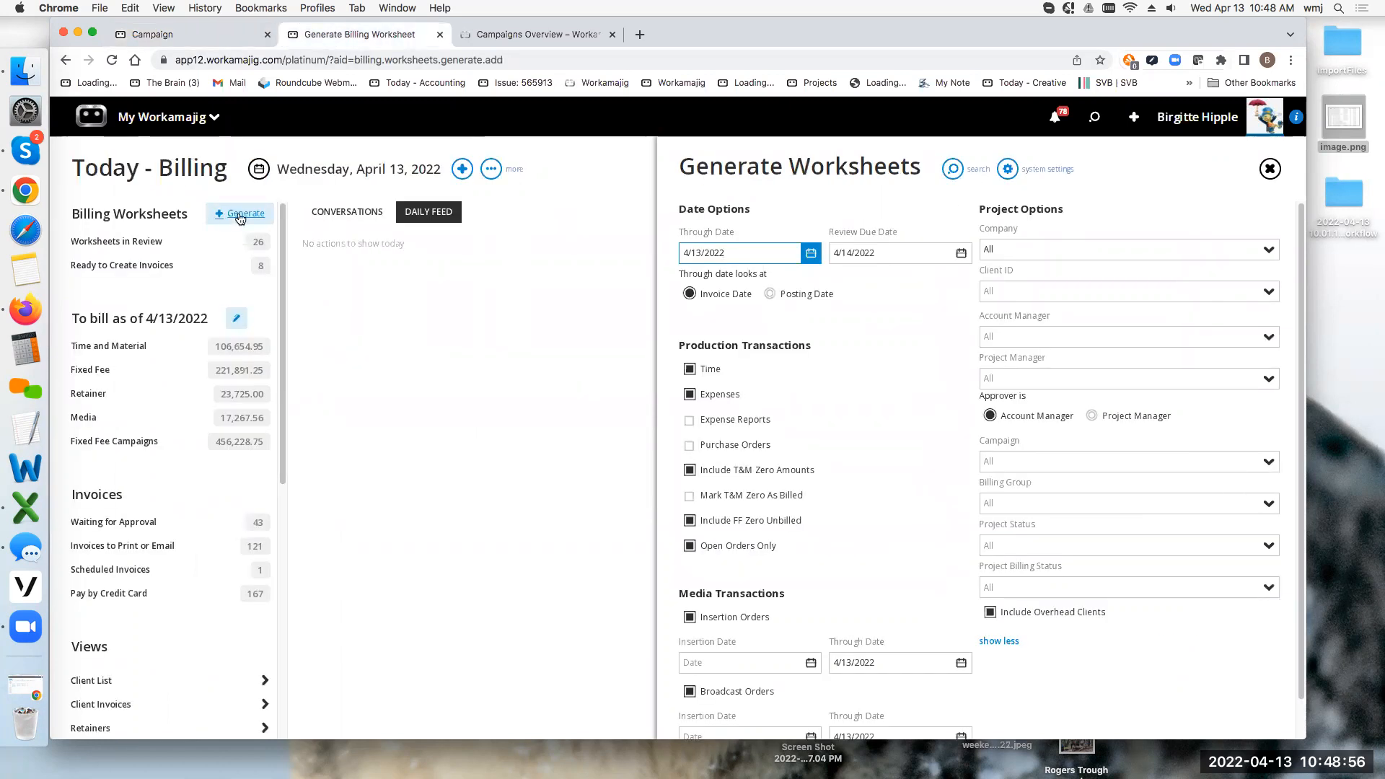
{"action": "left_click", "coordinate": [218, 34]}
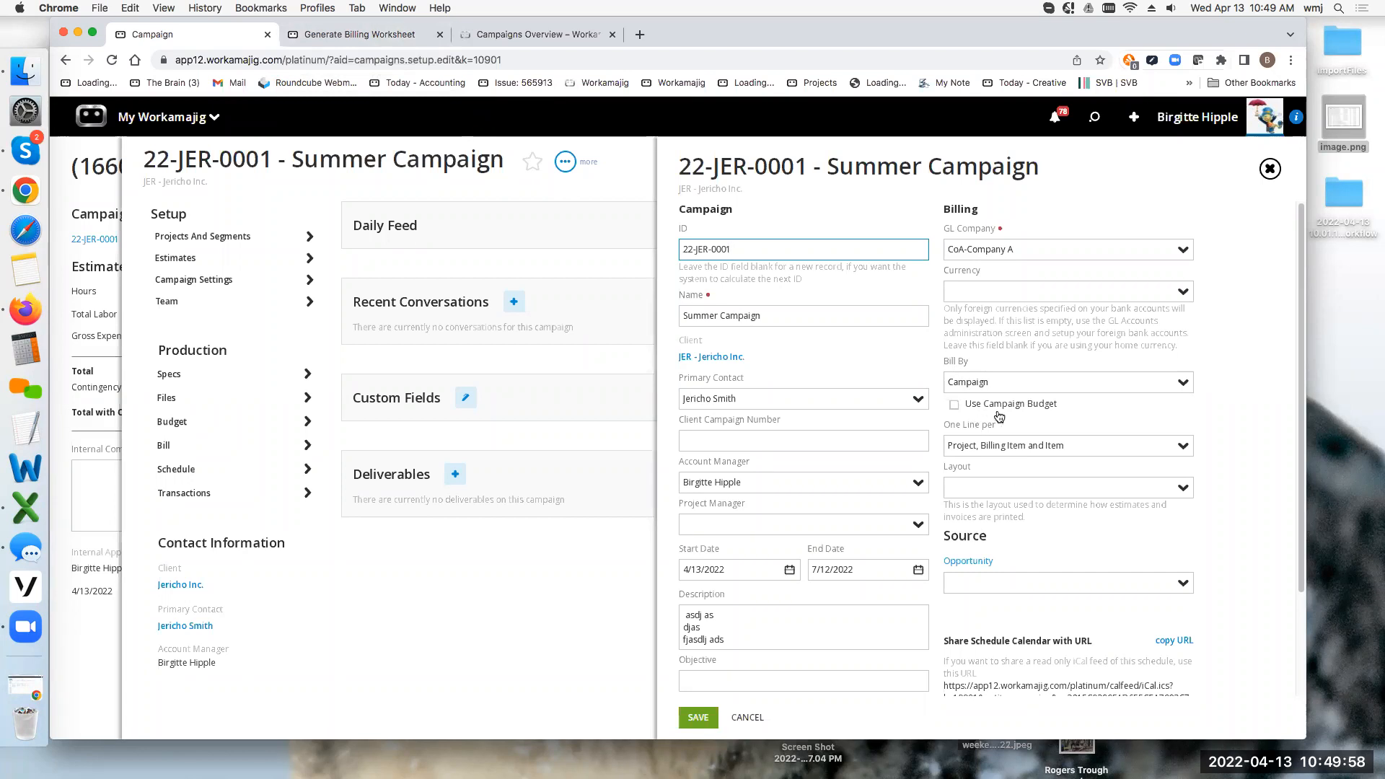
Unapprove the Summer Campaign estimate 1660 and open its gross expense breakout.
{"action": "left_click", "coordinate": [184, 262]}
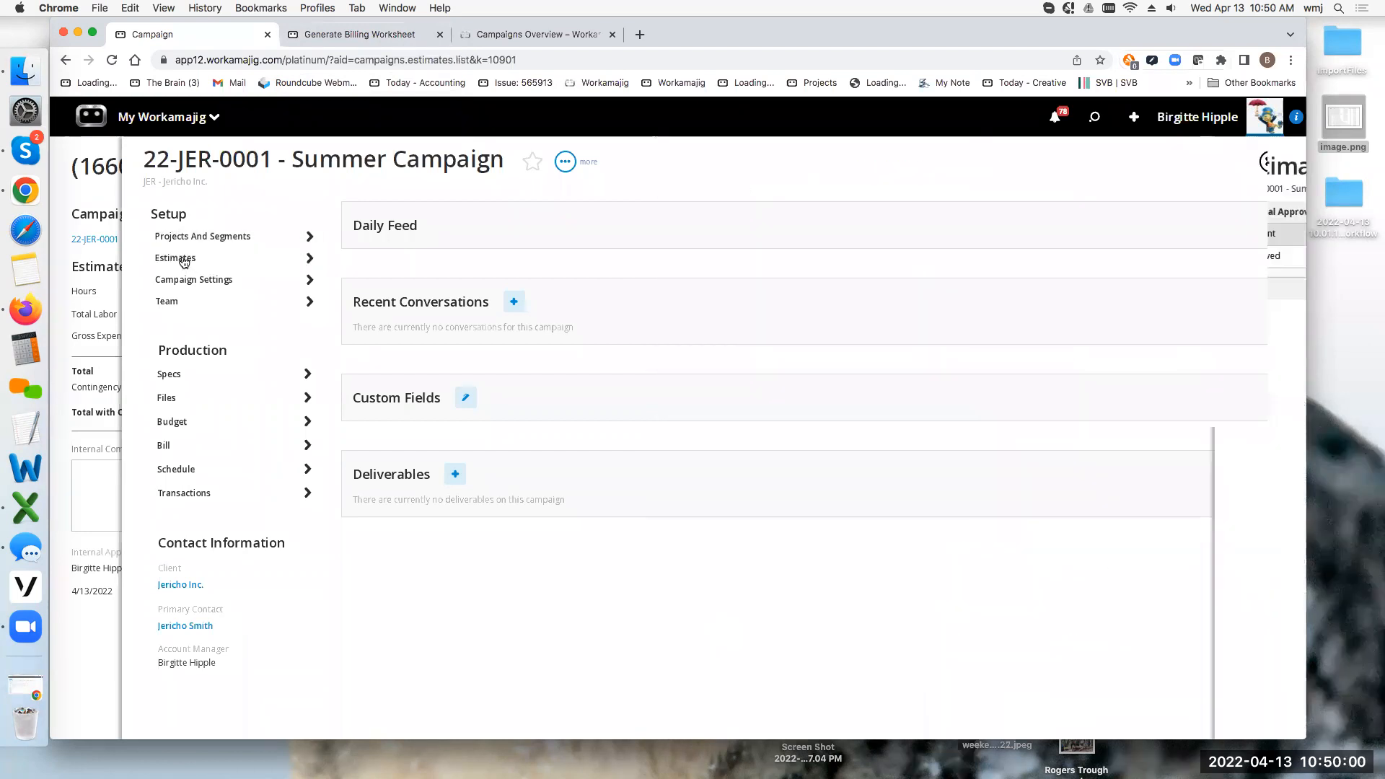
{"action": "left_click", "coordinate": [387, 255]}
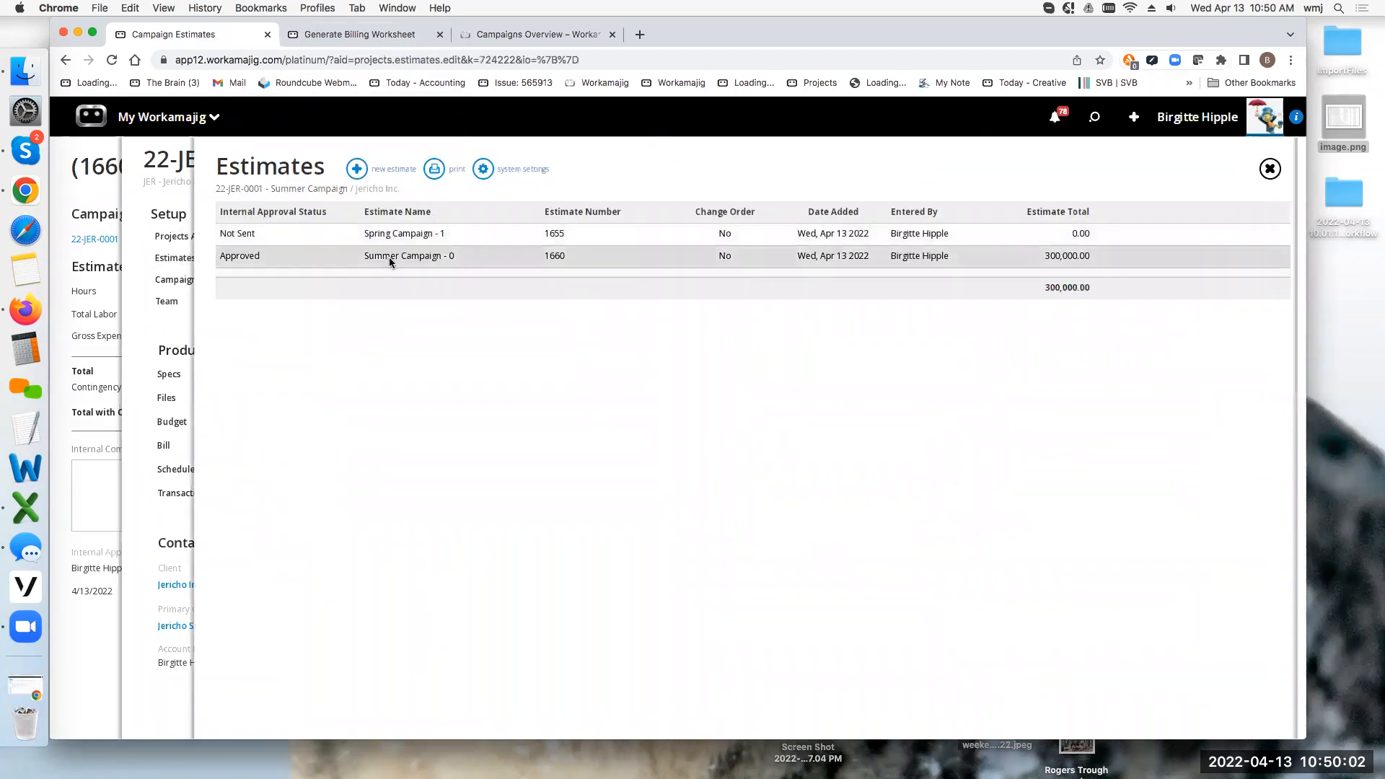
{"action": "left_click", "coordinate": [985, 169]}
{"action": "left_click", "coordinate": [970, 348]}
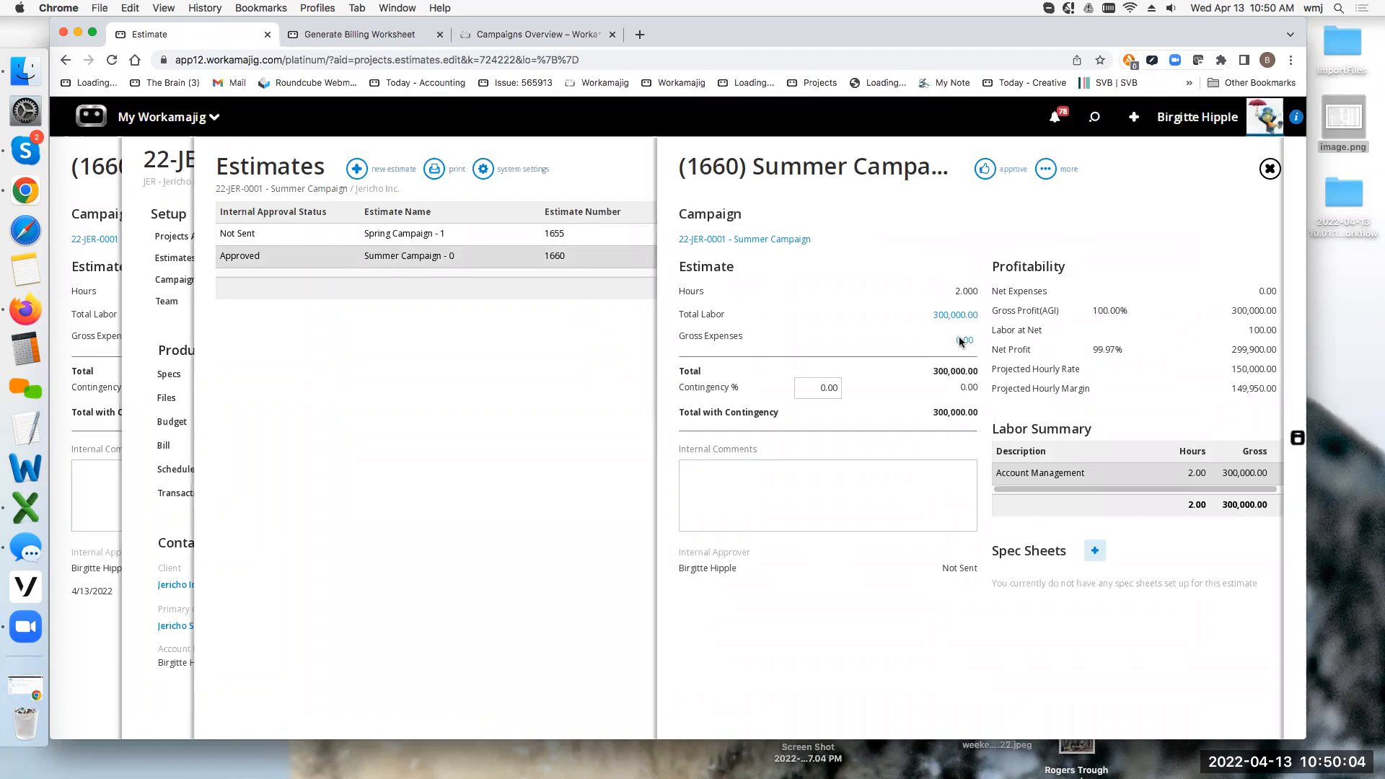
Add an expense line to the Summer Campaign estimate with the item Printing and the segment Print.
{"action": "left_click", "coordinate": [226, 238]}
{"action": "left_click", "coordinate": [395, 287]}
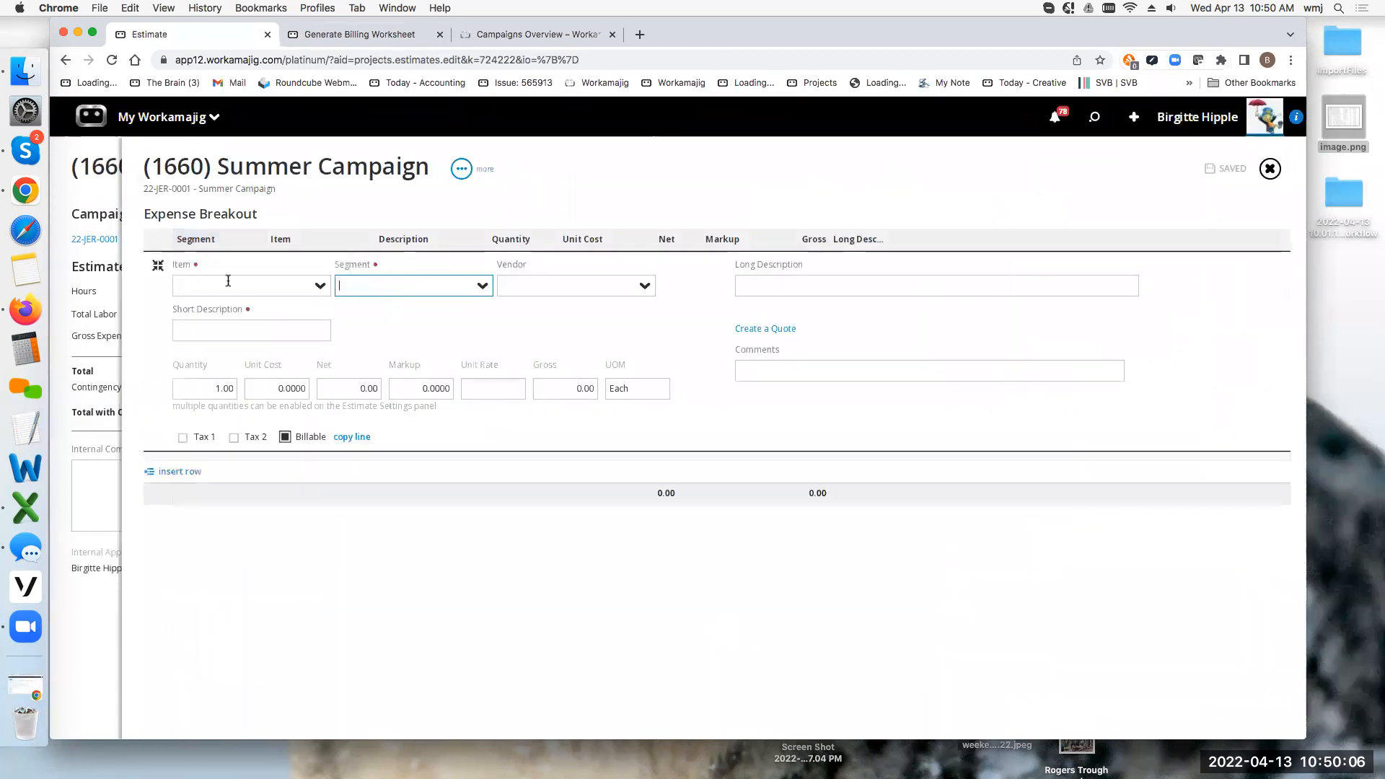
{"action": "type", "text": "pr"}
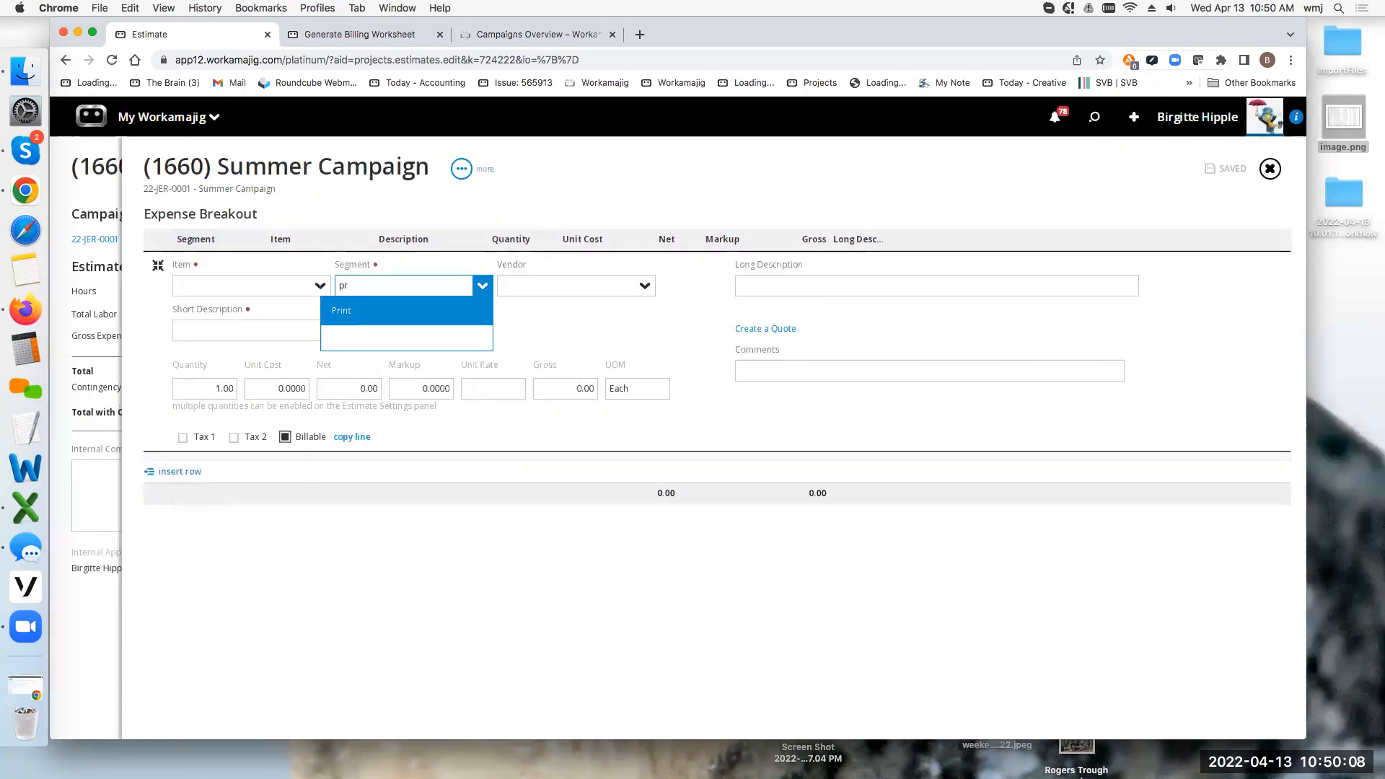
{"action": "key", "text": "BackSpace"}
{"action": "key", "text": "BackSpace"}
{"action": "left_click", "coordinate": [202, 280]}
{"action": "type", "text": "printing"}
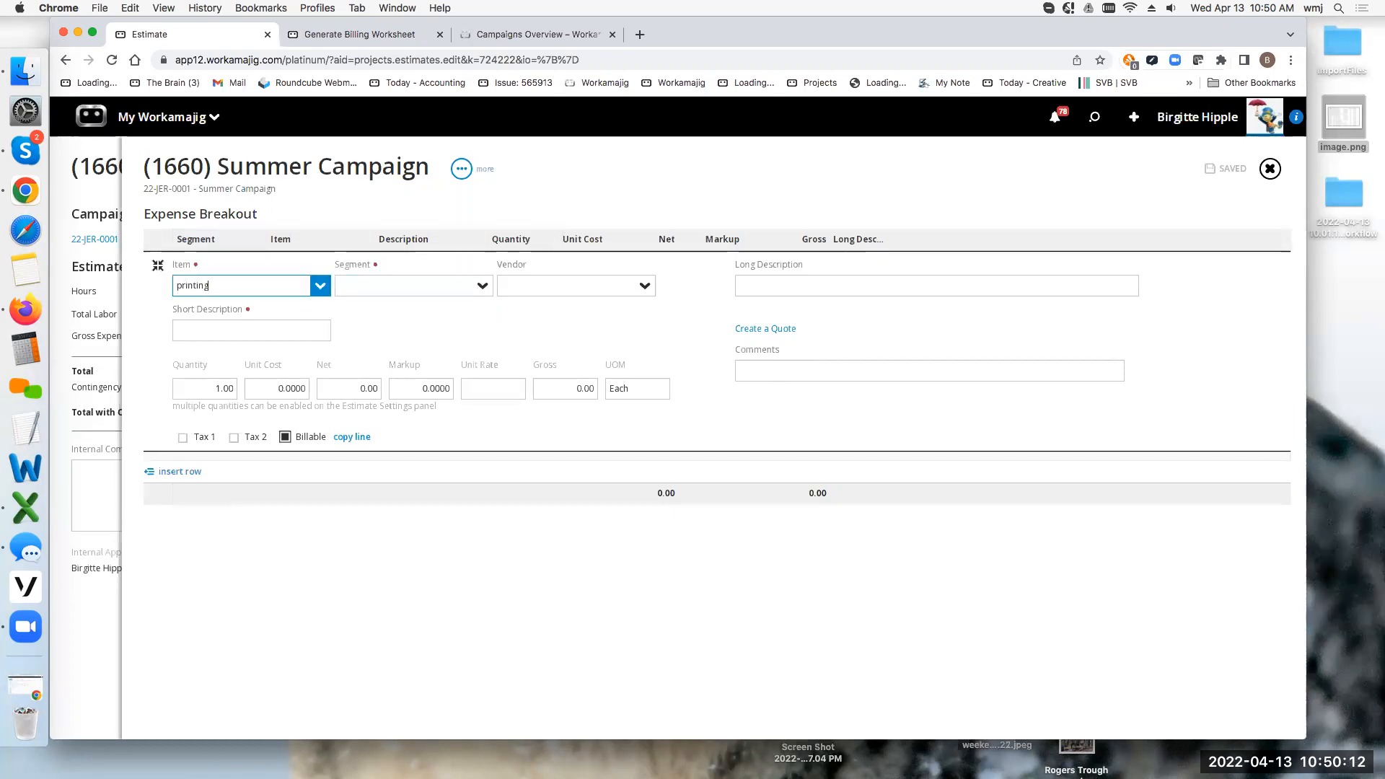
{"action": "key", "text": "Tab"}
{"action": "type", "text": "pri"}
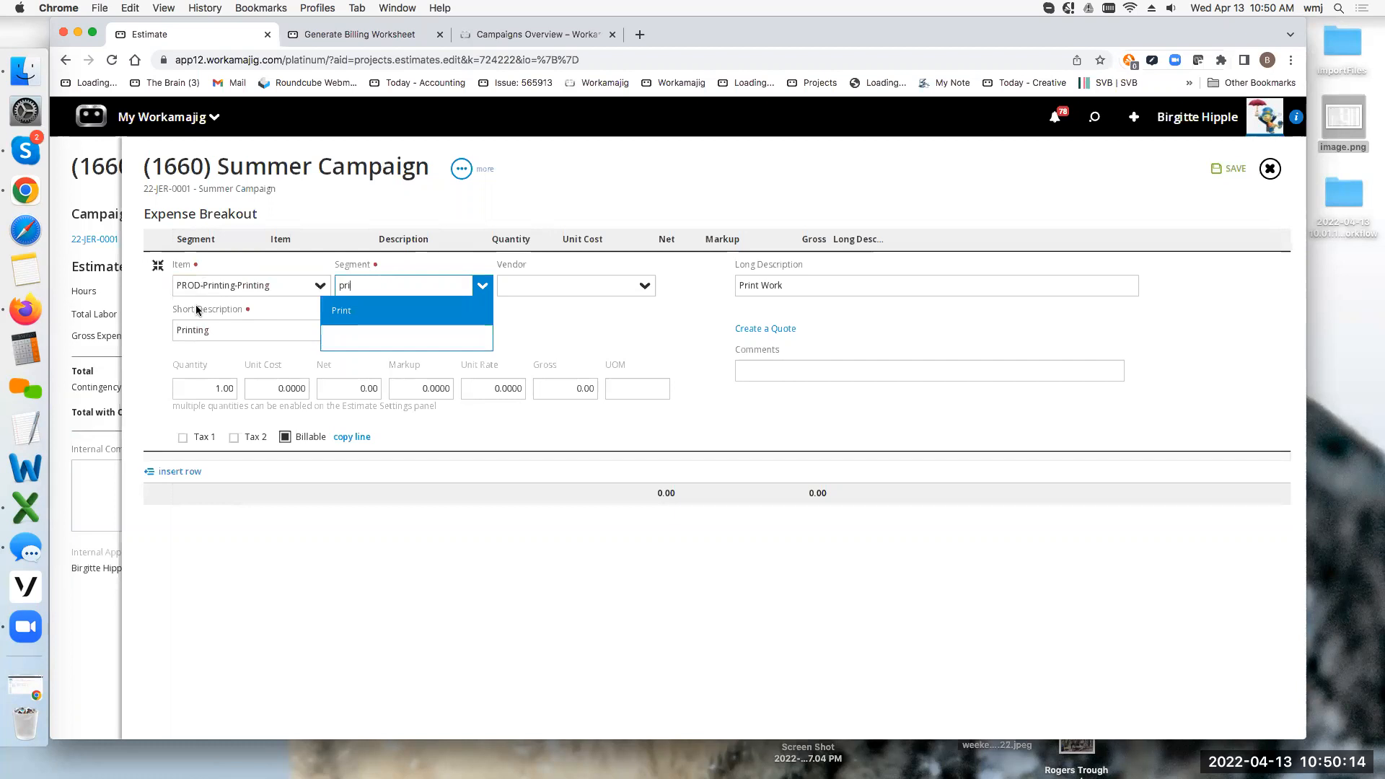
{"action": "left_click", "coordinate": [346, 316]}
Set the printing expense's net amount to 25,000, save the expense breakout and return to the estimate.
{"action": "left_click", "coordinate": [359, 389]}
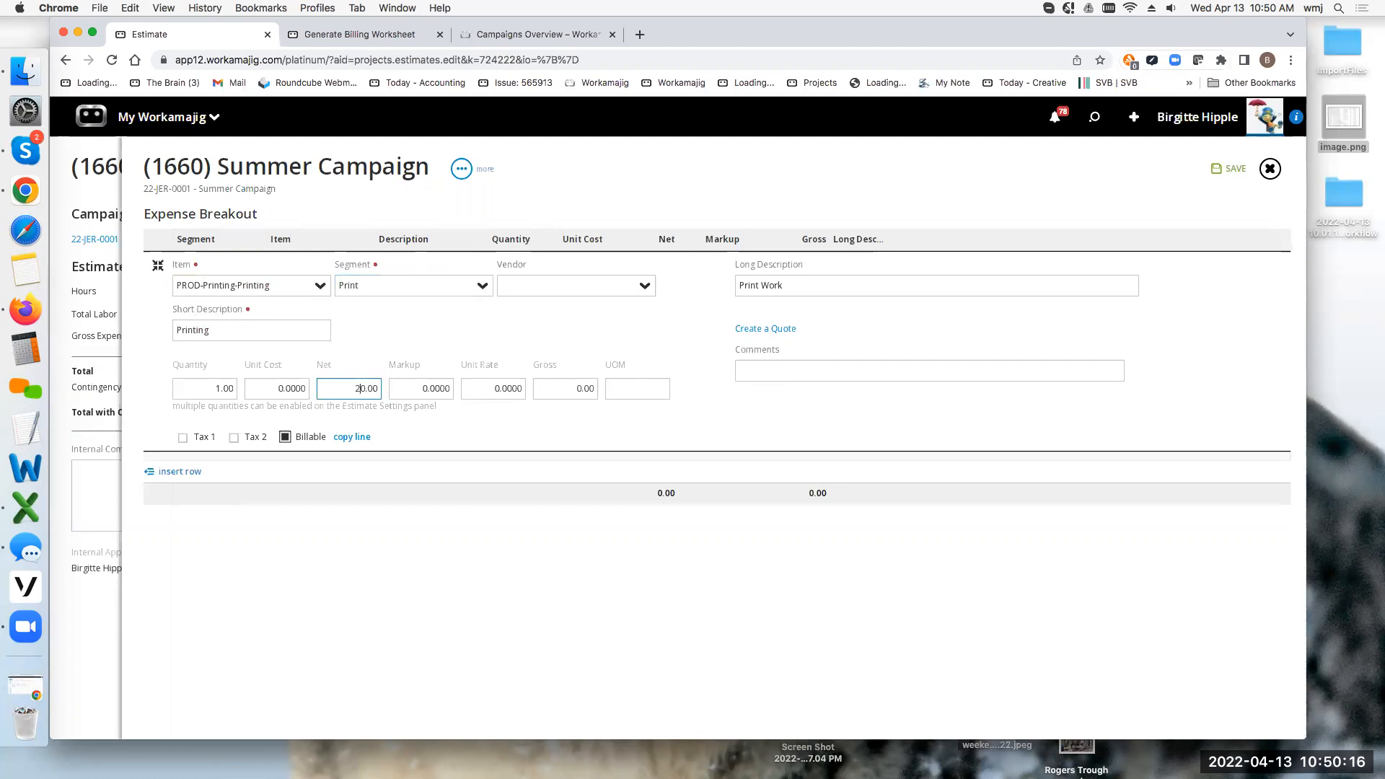
{"action": "type", "text": "00"}
{"action": "left_click", "coordinate": [1229, 168]}
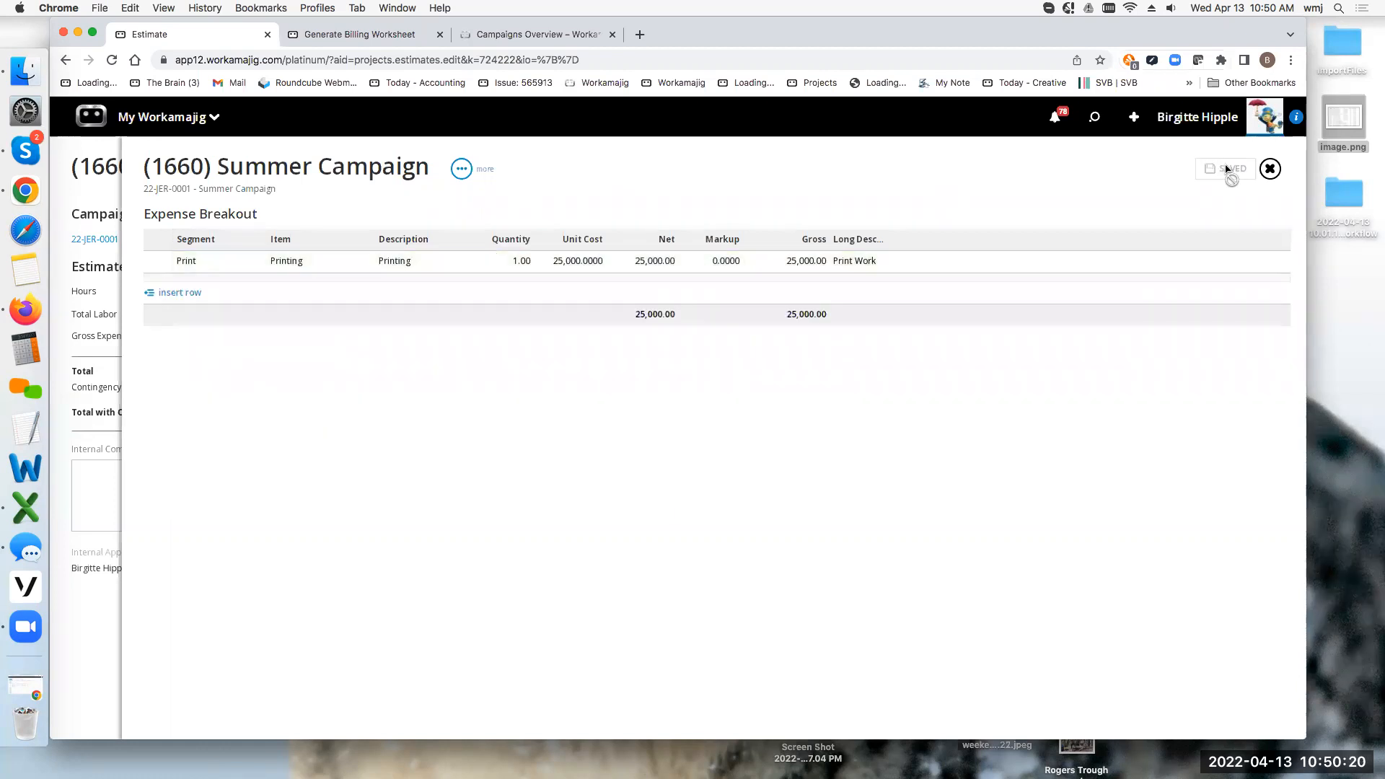
{"action": "left_click", "coordinate": [1270, 168]}
Approve the revised Summer Campaign estimate without comments and return to the campaign dashboard.
{"action": "left_click", "coordinate": [985, 170]}
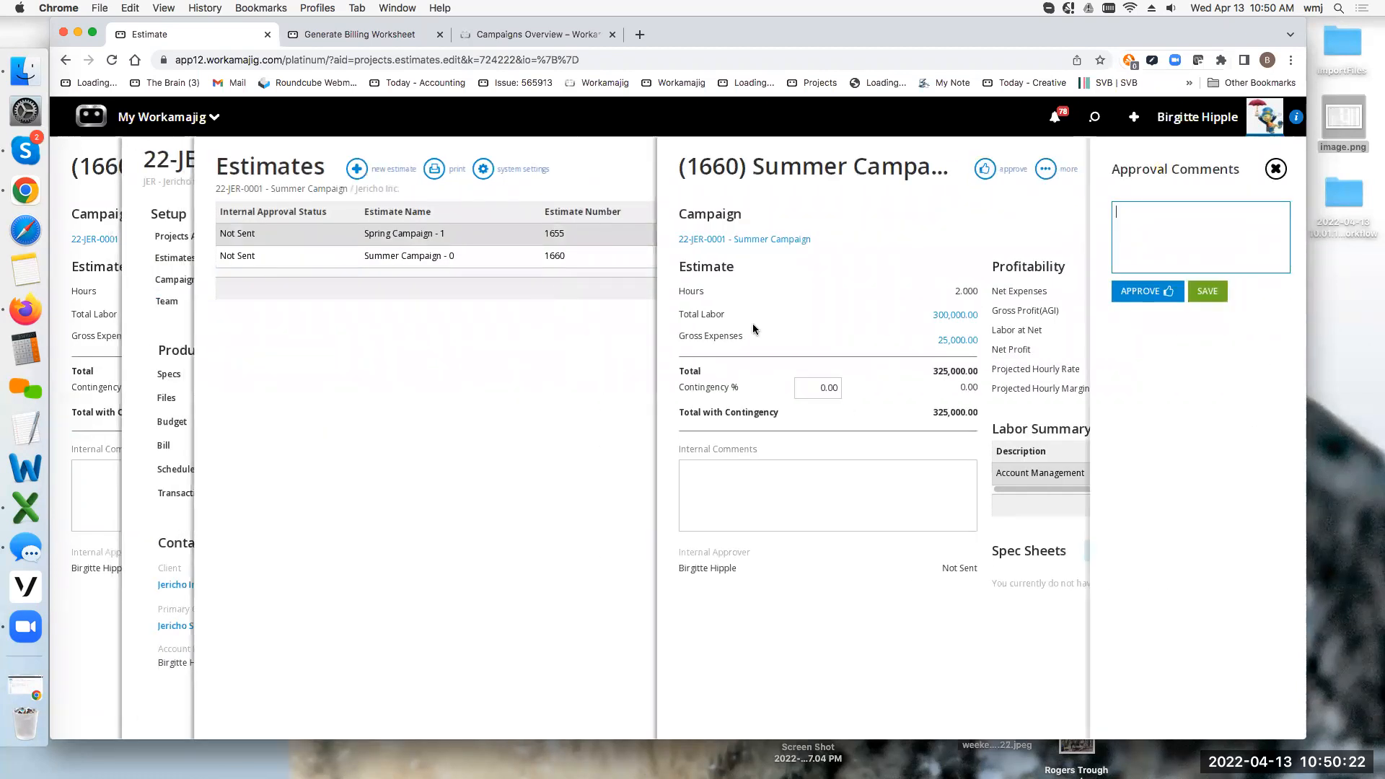
{"action": "left_click", "coordinate": [1130, 291]}
{"action": "left_click", "coordinate": [1270, 169]}
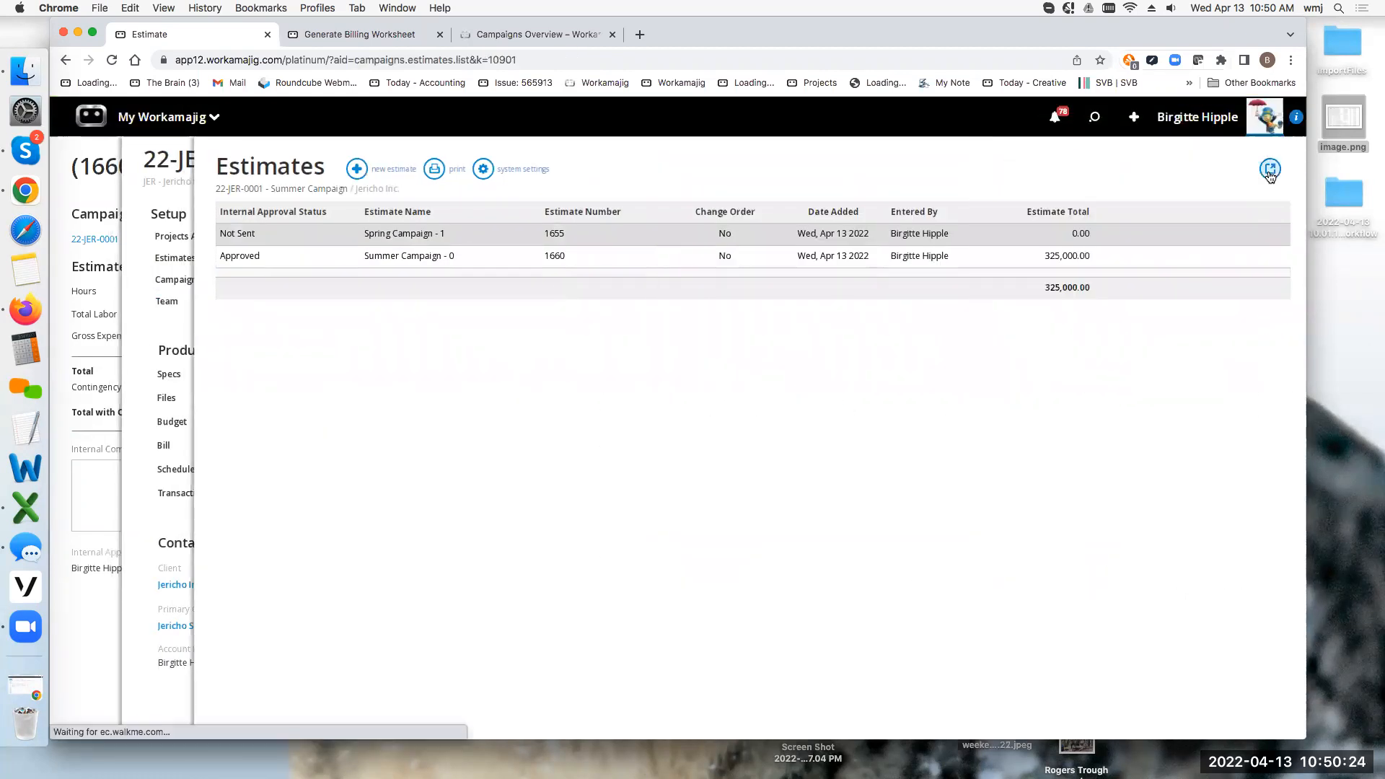
{"action": "left_click", "coordinate": [1269, 169]}
Turn on Use Campaign Budget in the campaign settings, then check the Fixed Fee Campaigns entry on the Today - Billing page.
{"action": "left_click", "coordinate": [184, 260]}
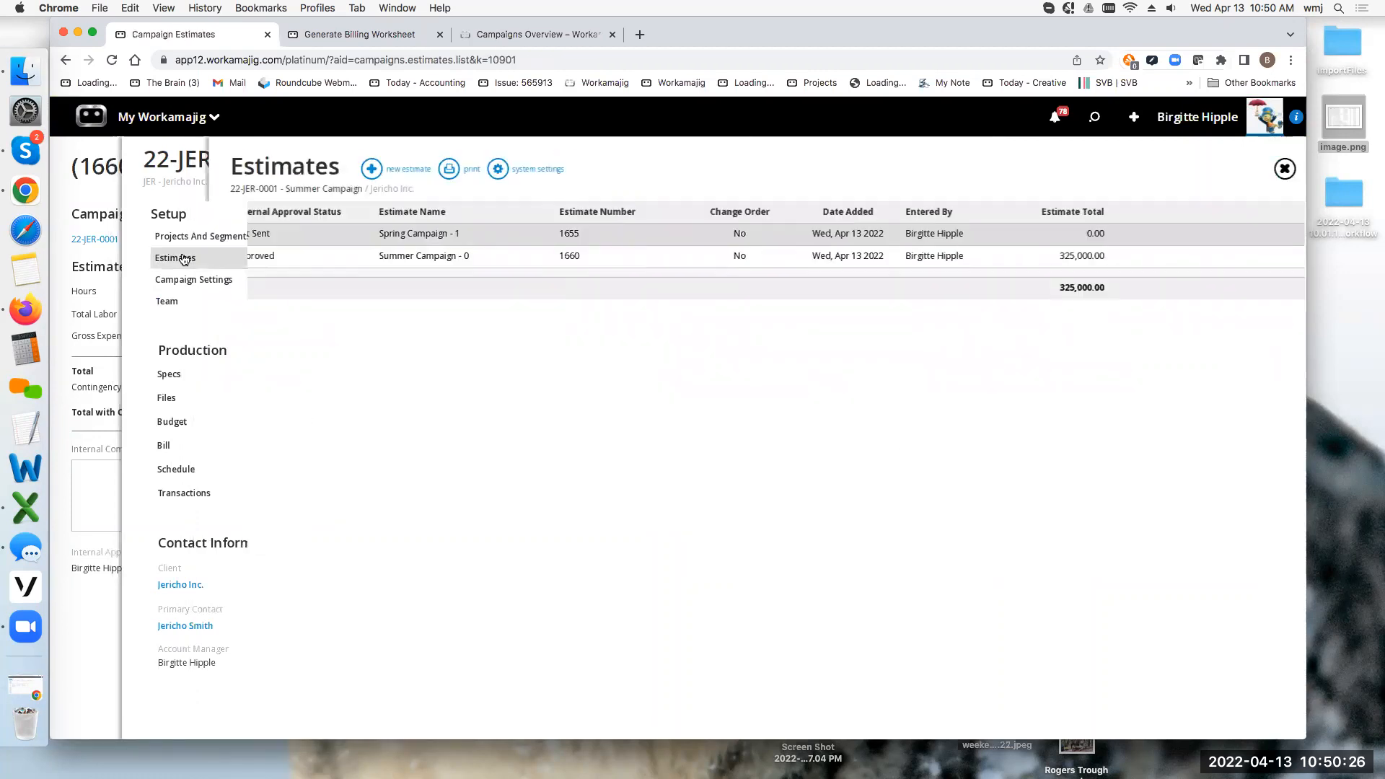
{"action": "left_click", "coordinate": [169, 285]}
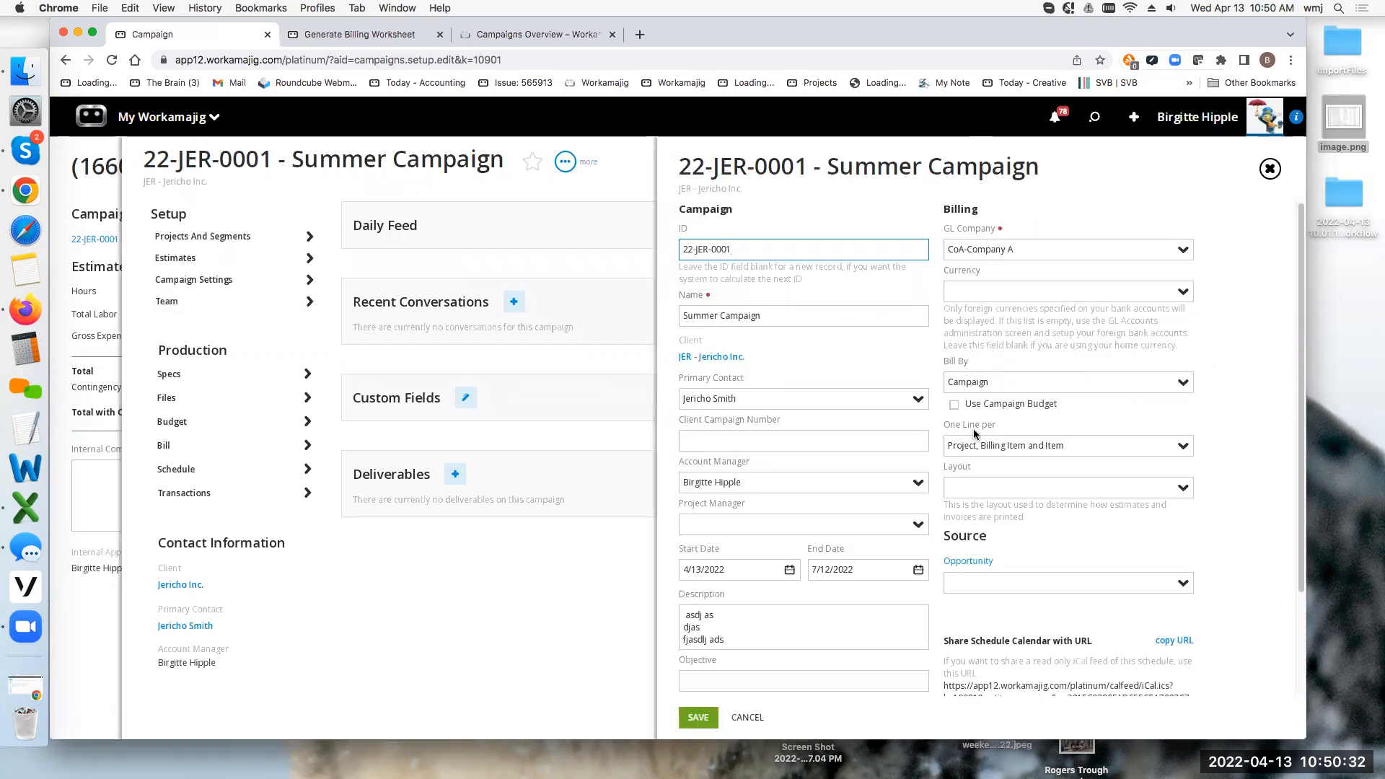
{"action": "left_click", "coordinate": [956, 407]}
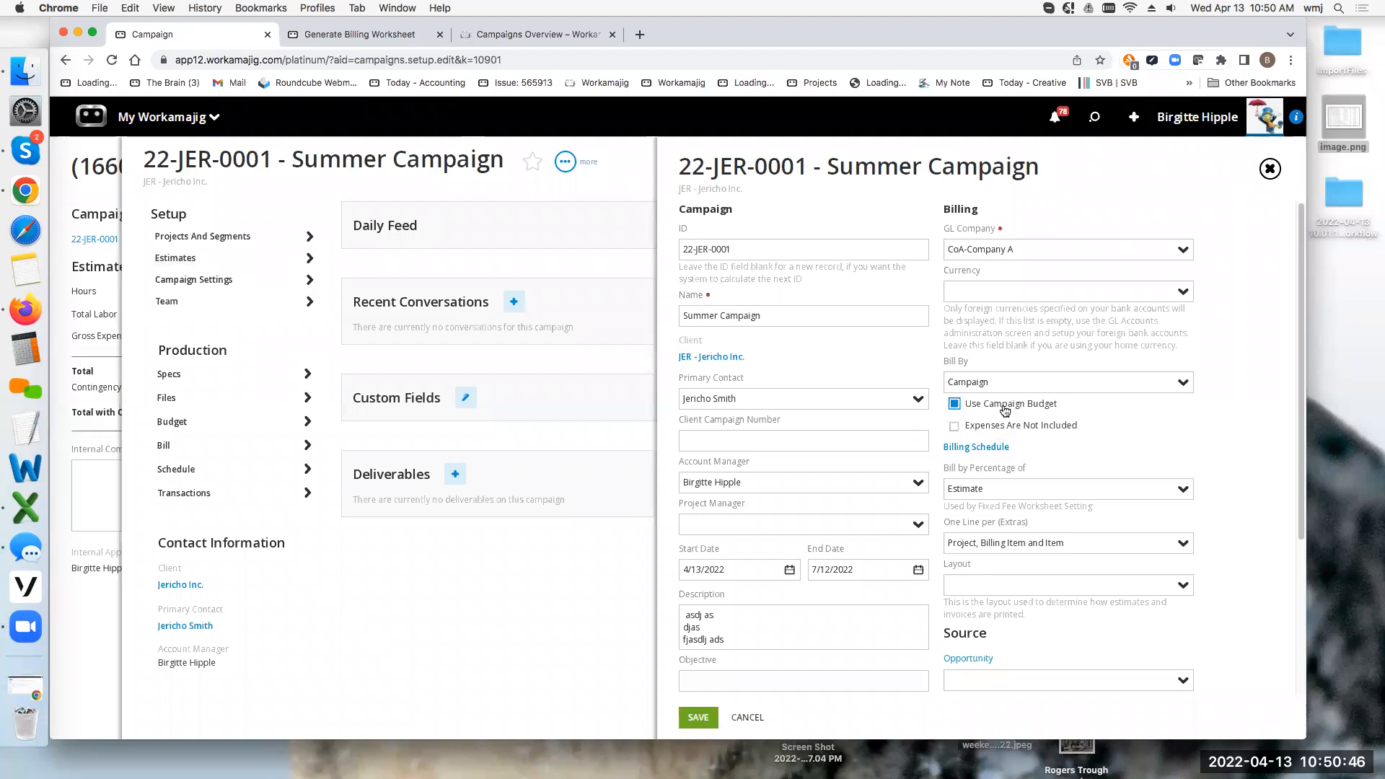
{"action": "left_click", "coordinate": [364, 34]}
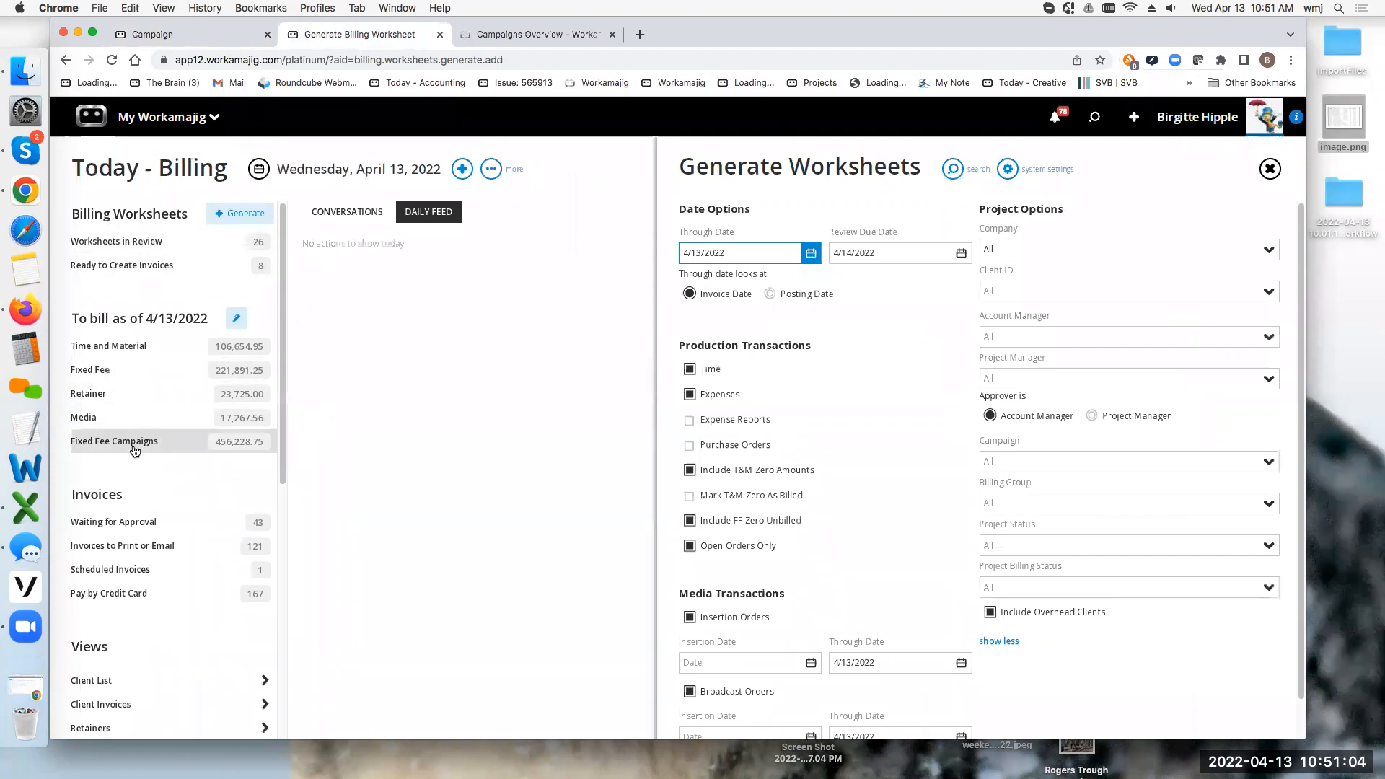
{"action": "left_click", "coordinate": [216, 34]}
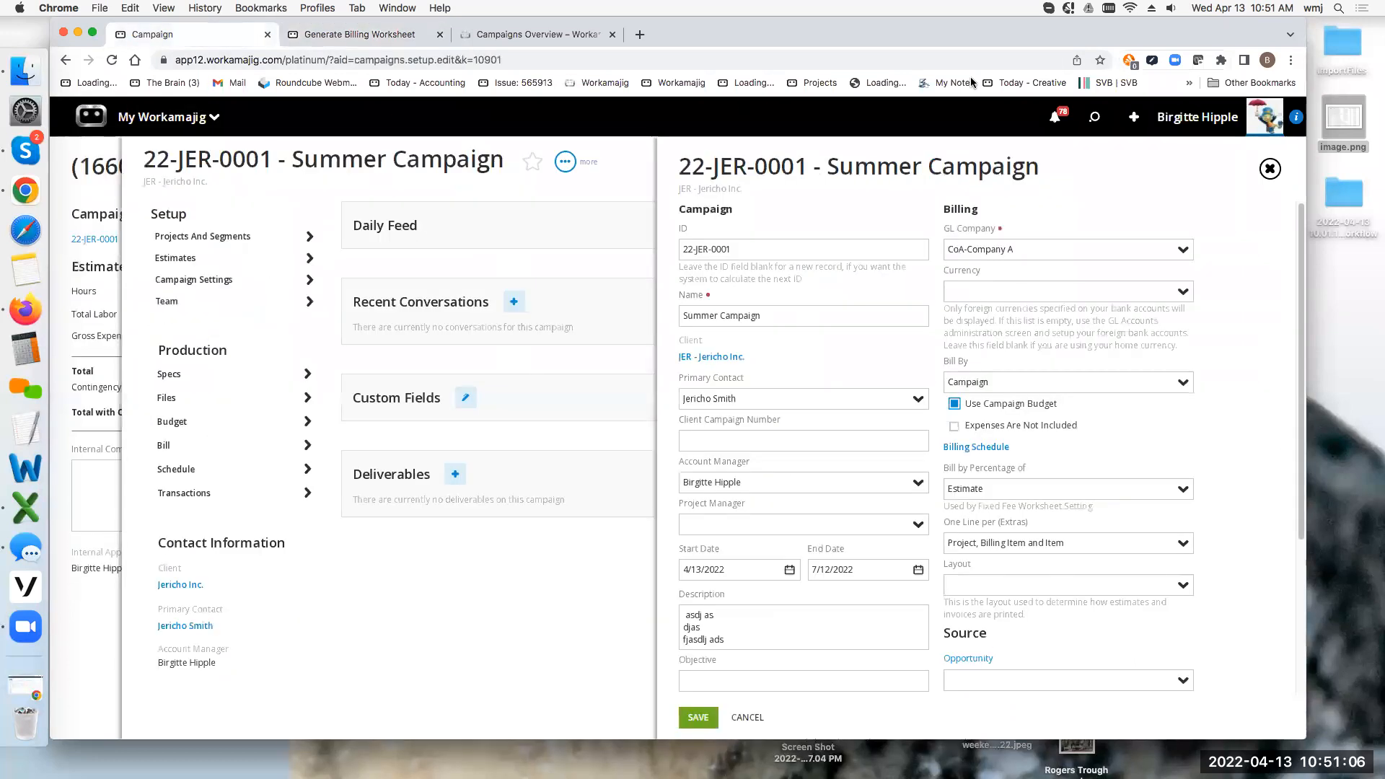
Try the Fixed Fee billing method in the billing options of project 22-JER-061, then return to the Summer Campaign settings without saving.
{"action": "left_click", "coordinate": [1095, 119]}
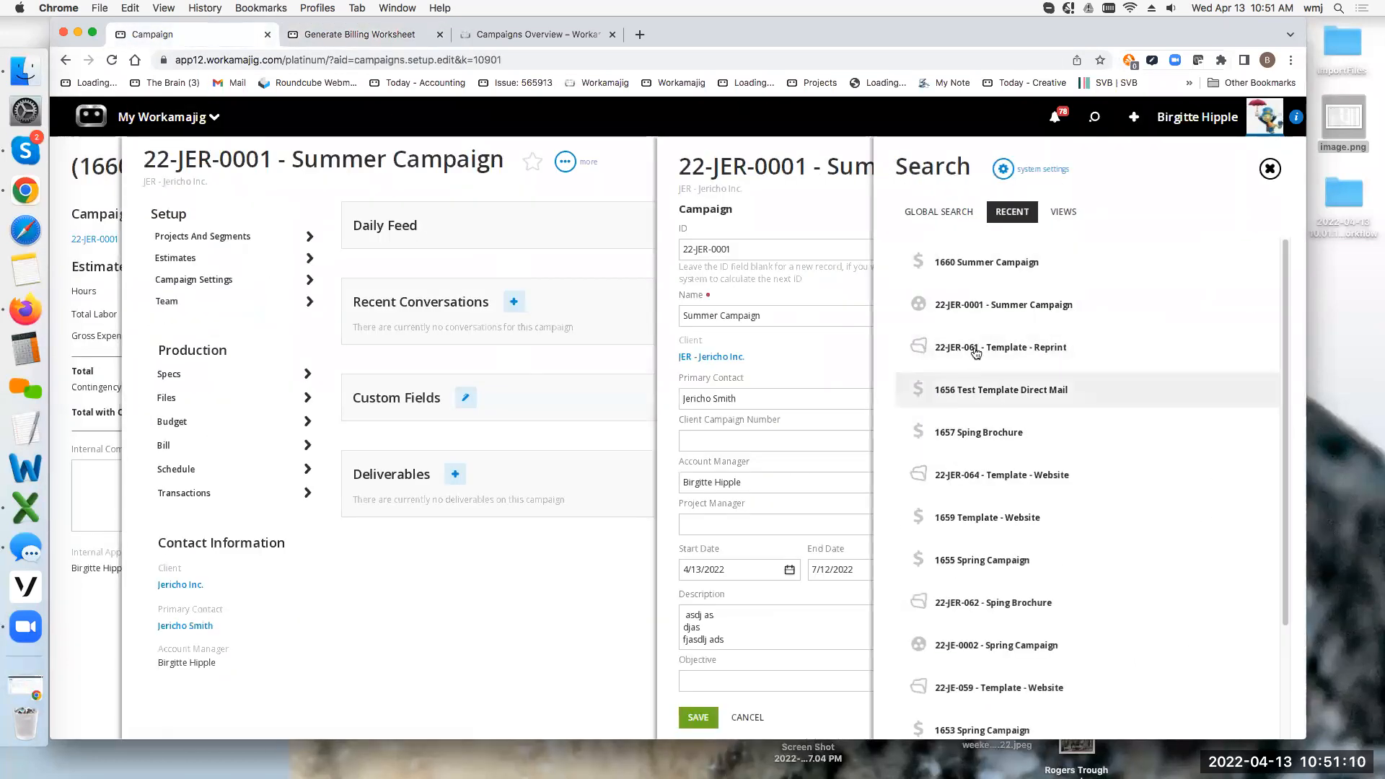
{"action": "left_click", "coordinate": [973, 347]}
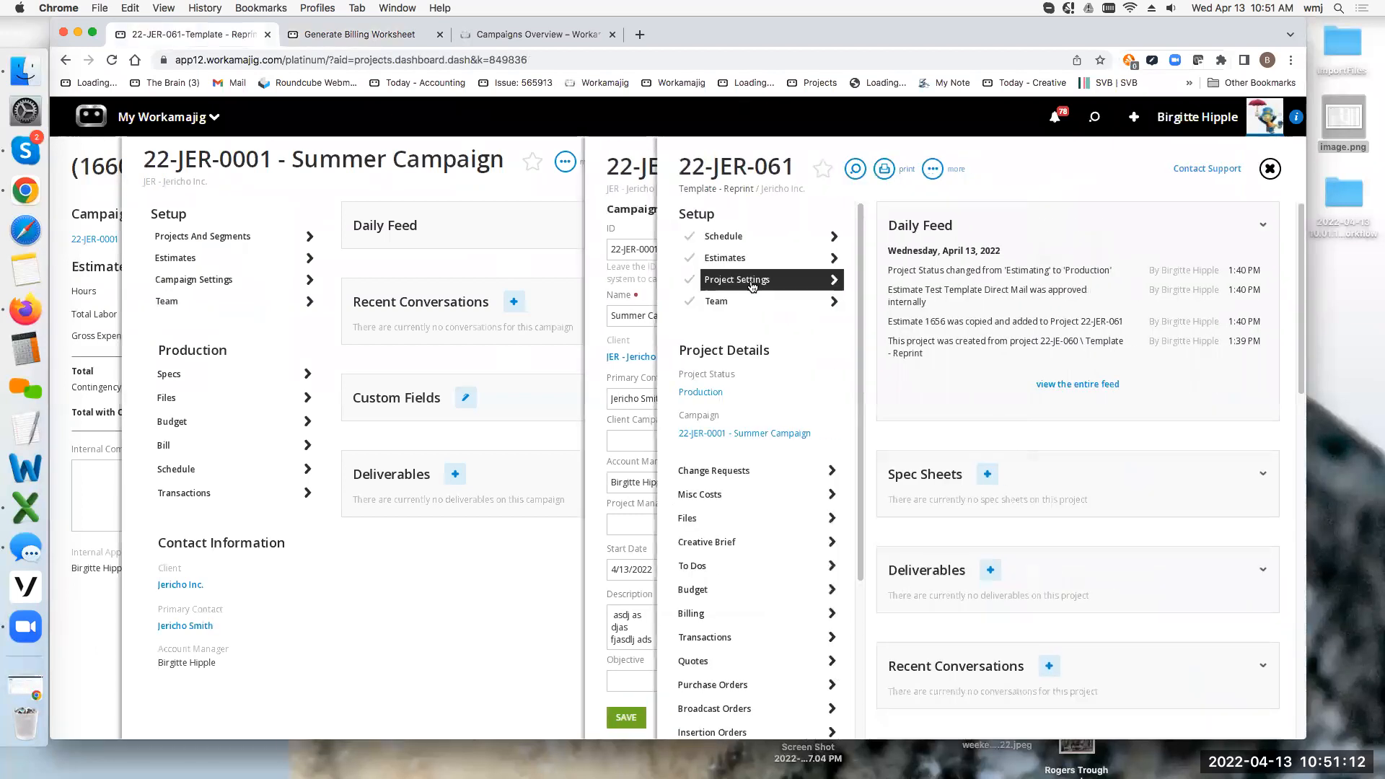
{"action": "left_click", "coordinate": [751, 280]}
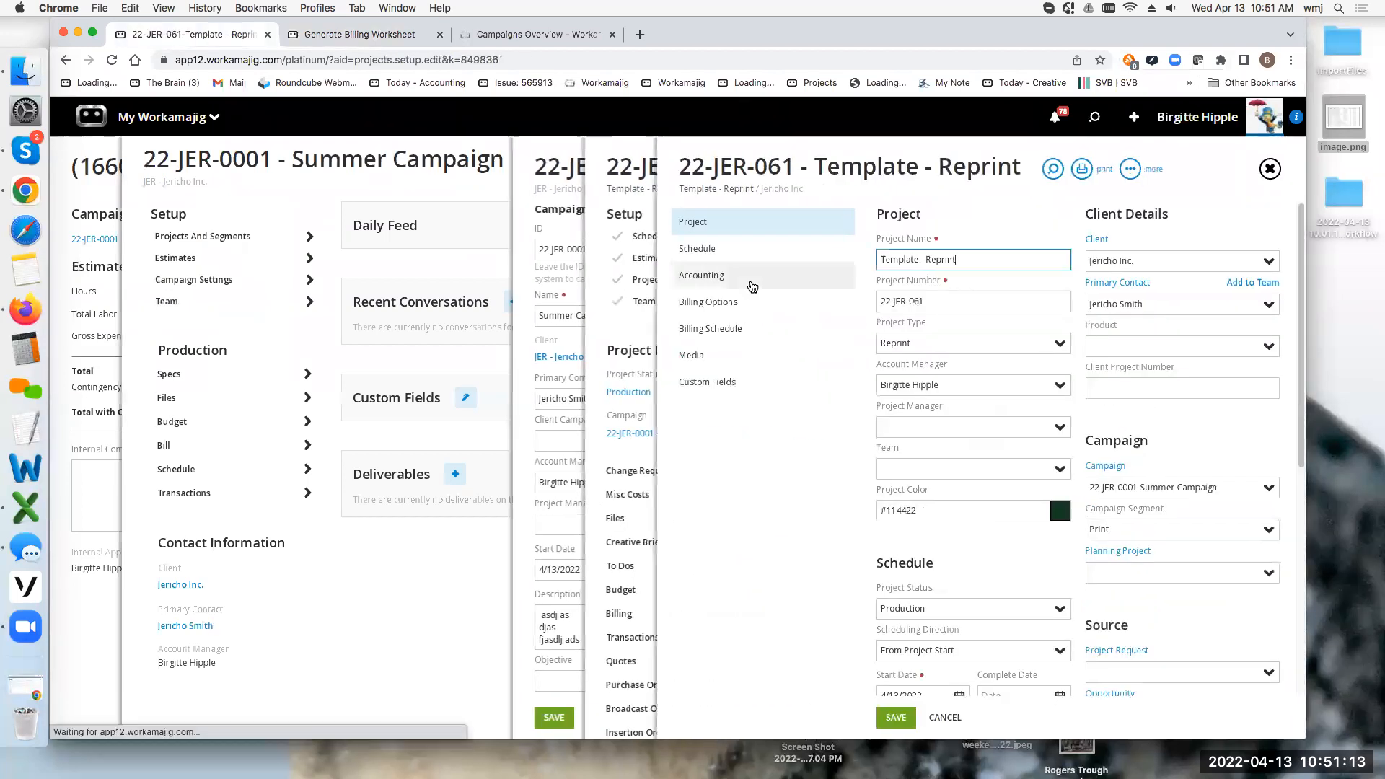
{"action": "left_click", "coordinate": [717, 306]}
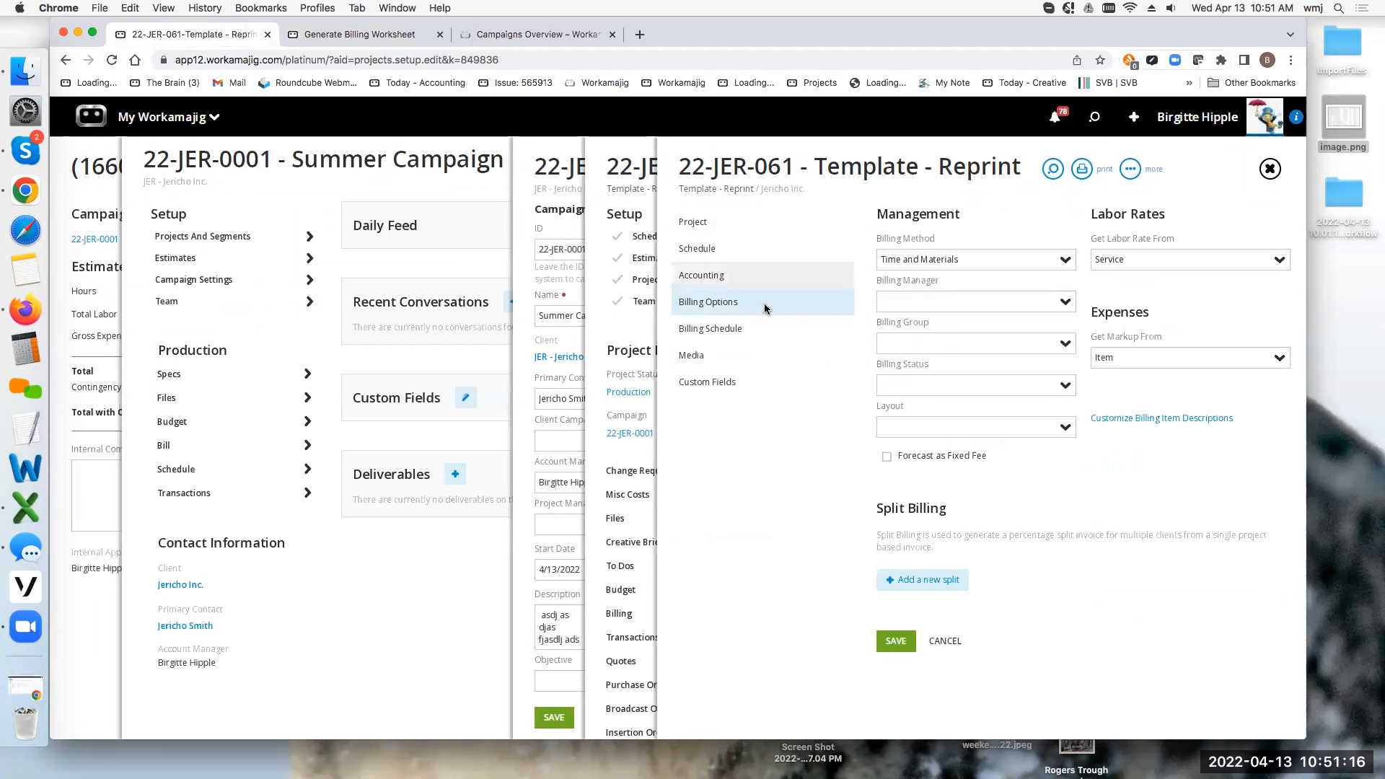
{"action": "left_click", "coordinate": [1066, 262]}
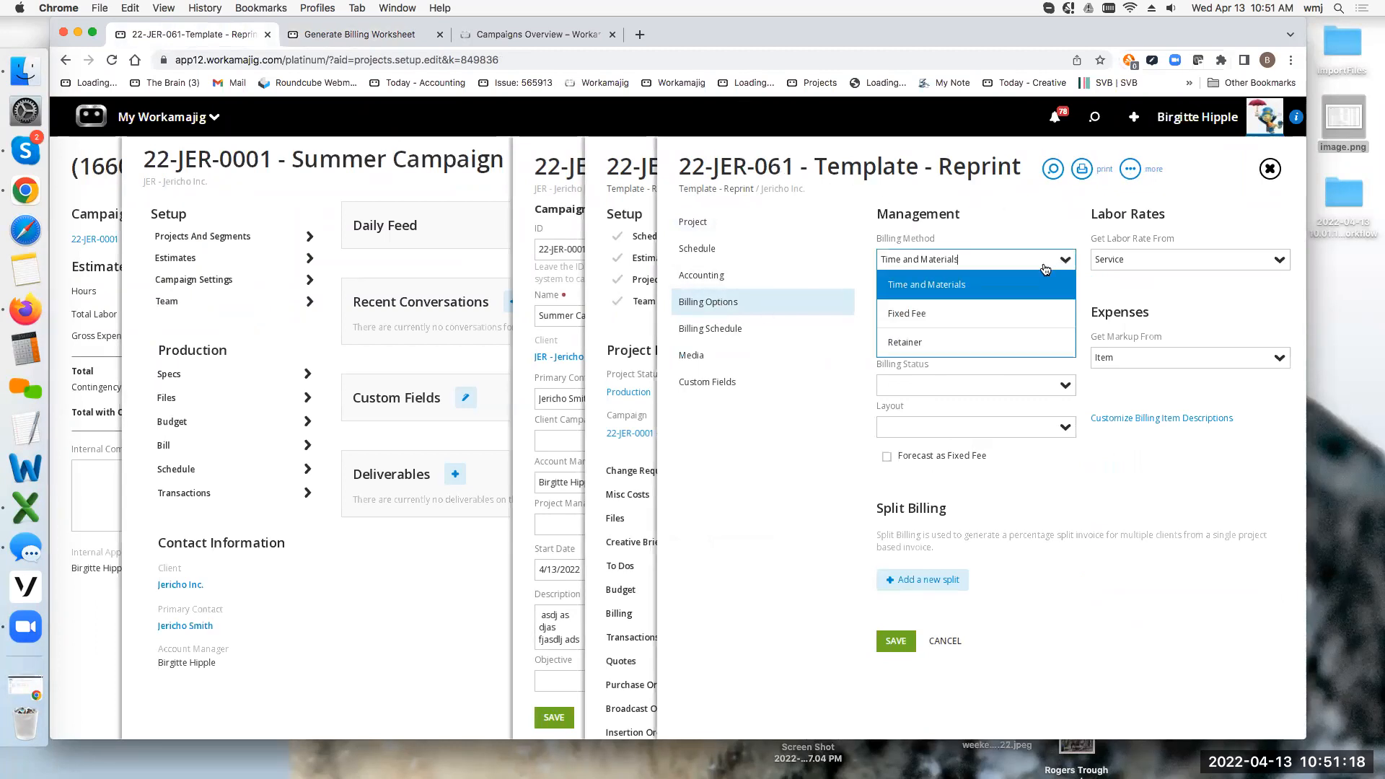
{"action": "left_click", "coordinate": [908, 315]}
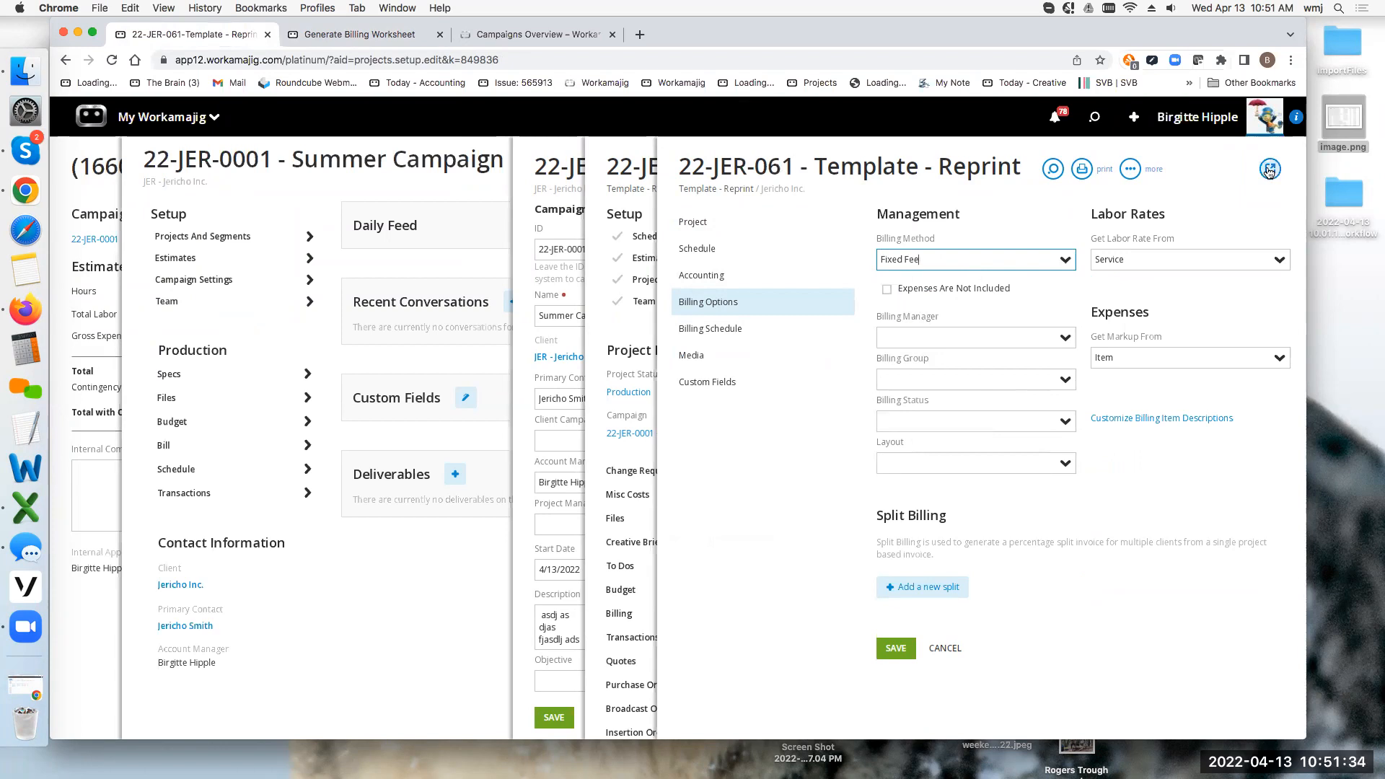
{"action": "left_click", "coordinate": [1269, 170]}
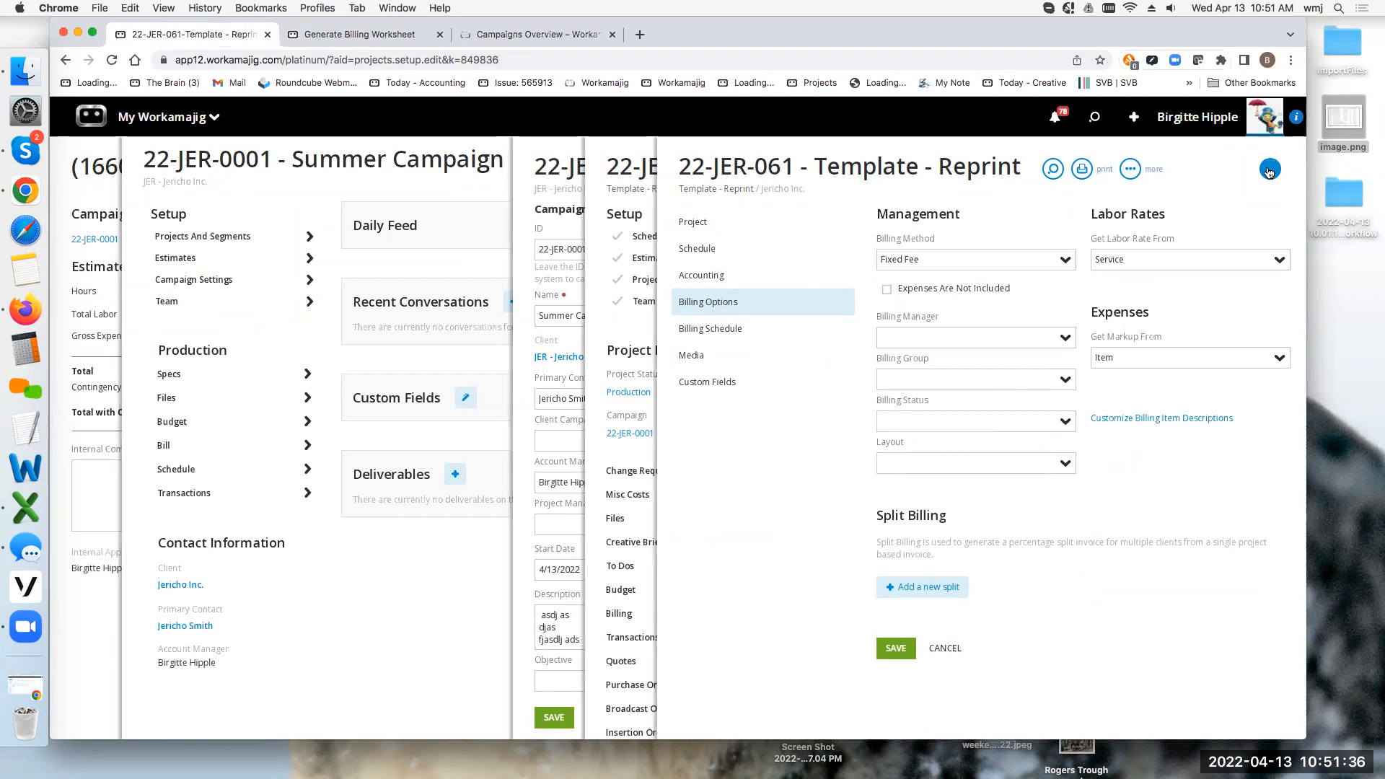
{"action": "left_click", "coordinate": [1260, 171]}
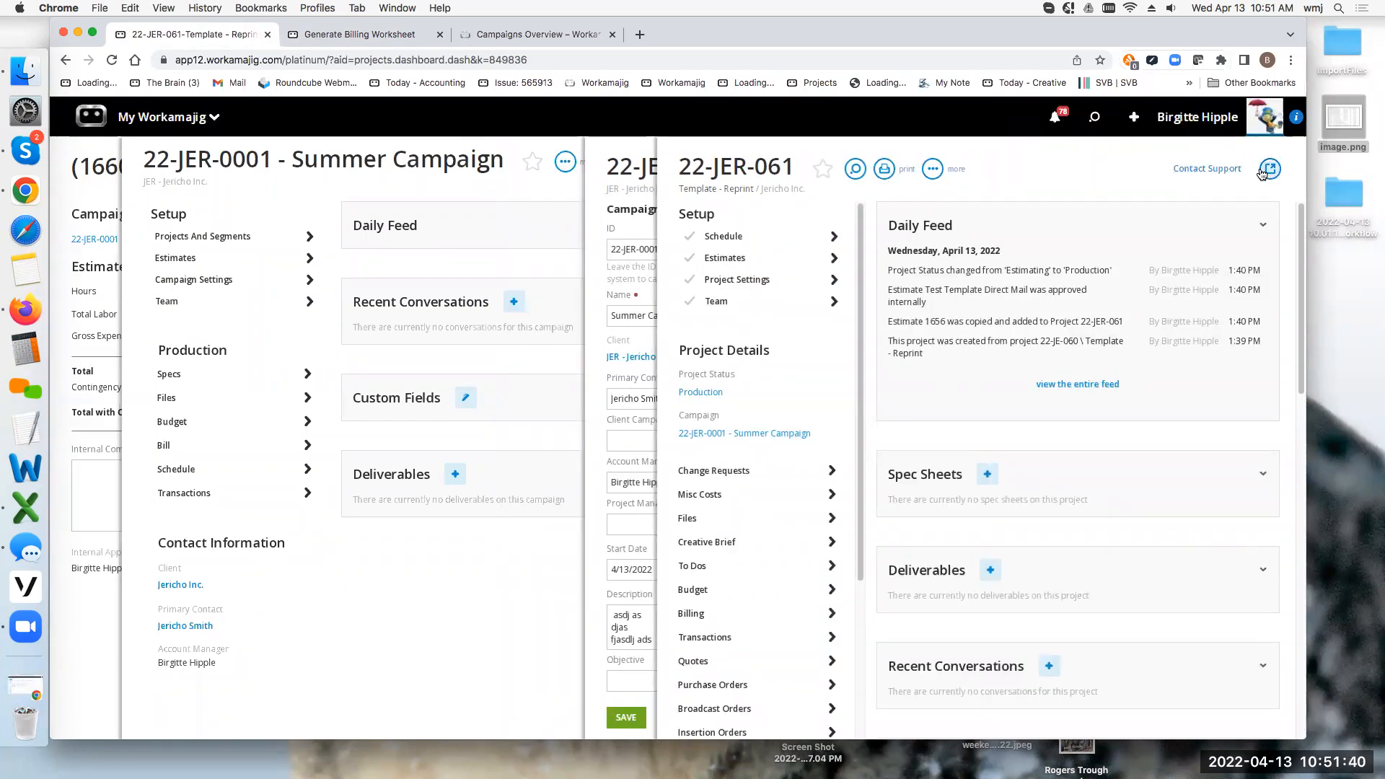
{"action": "left_click", "coordinate": [1270, 170]}
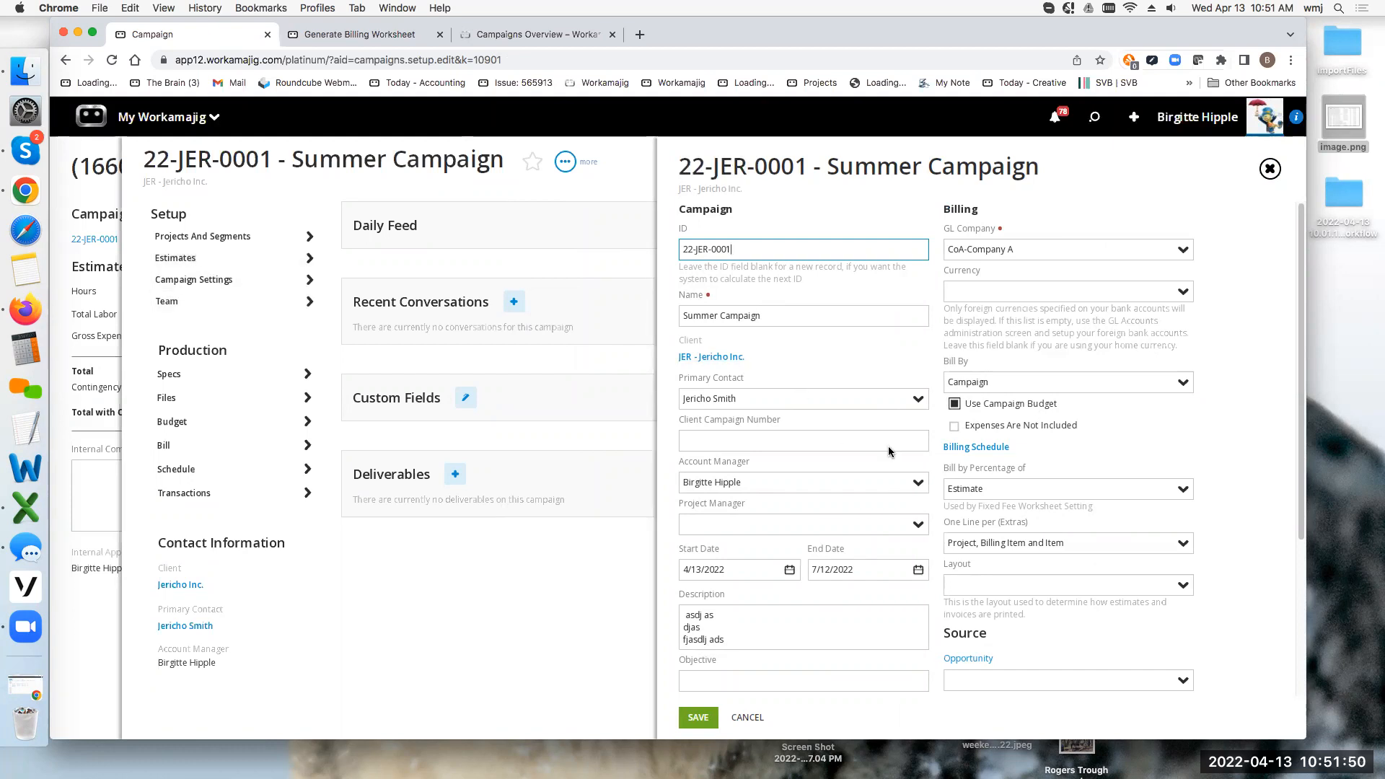
Add an entry for 50% of the budget to the Summer Campaign's billing schedule.
{"action": "left_click", "coordinate": [960, 449]}
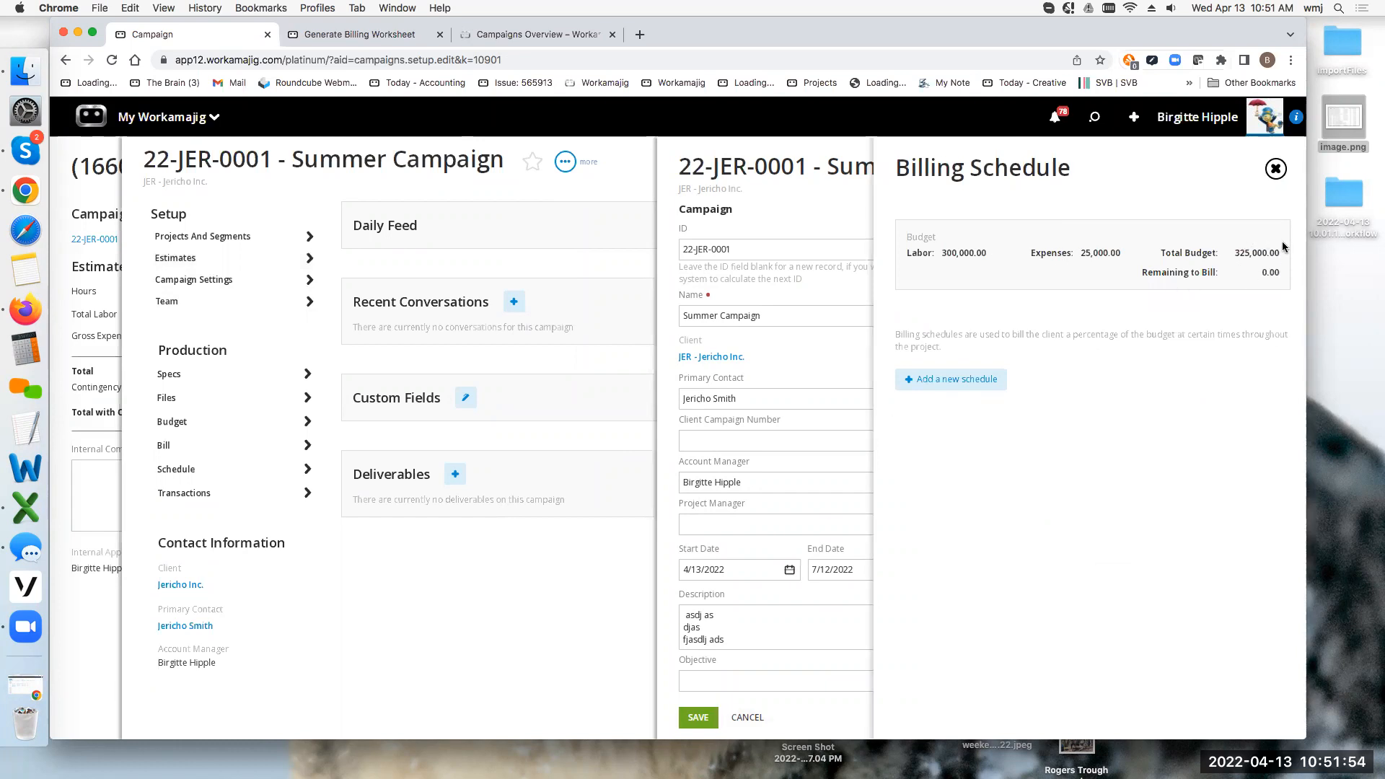
{"action": "left_click", "coordinate": [979, 391]}
{"action": "type", "text": "50"}
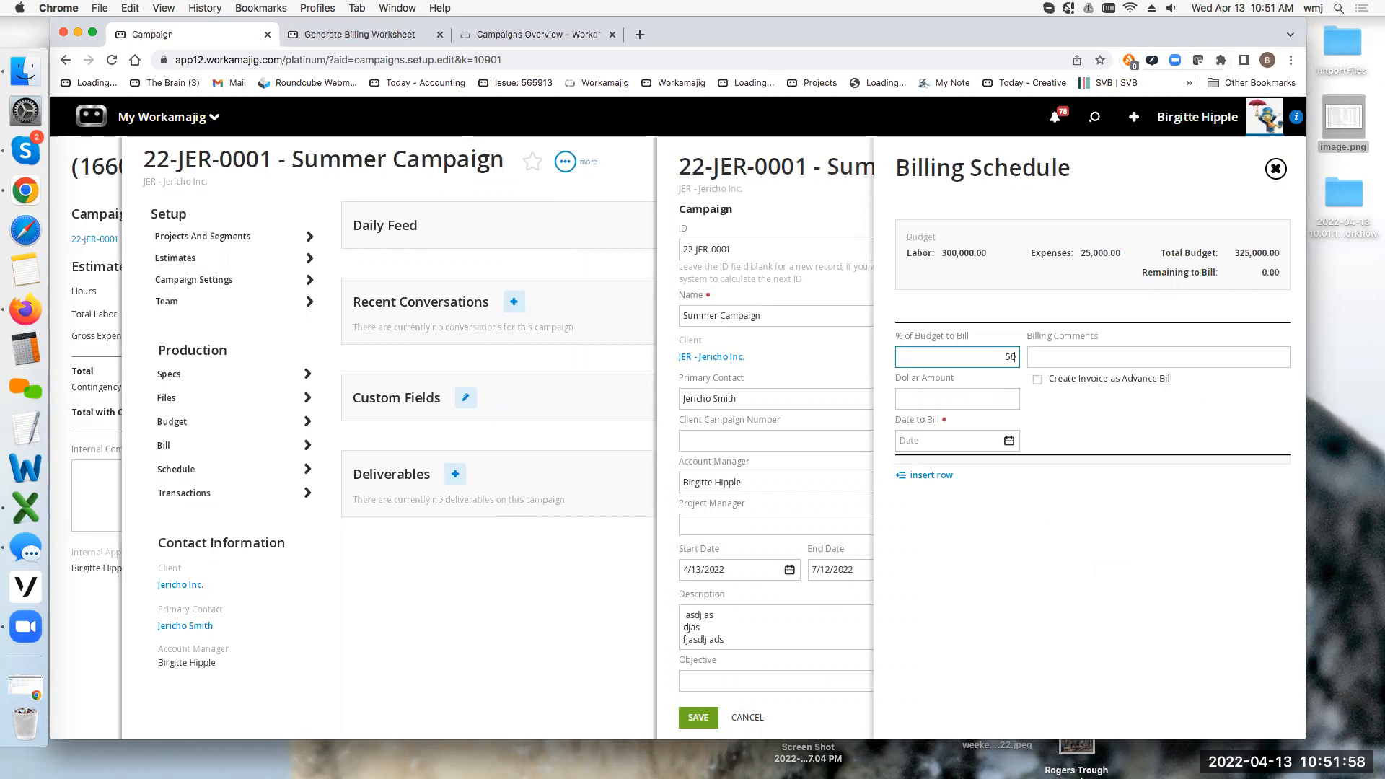
{"action": "left_click", "coordinate": [1034, 431]}
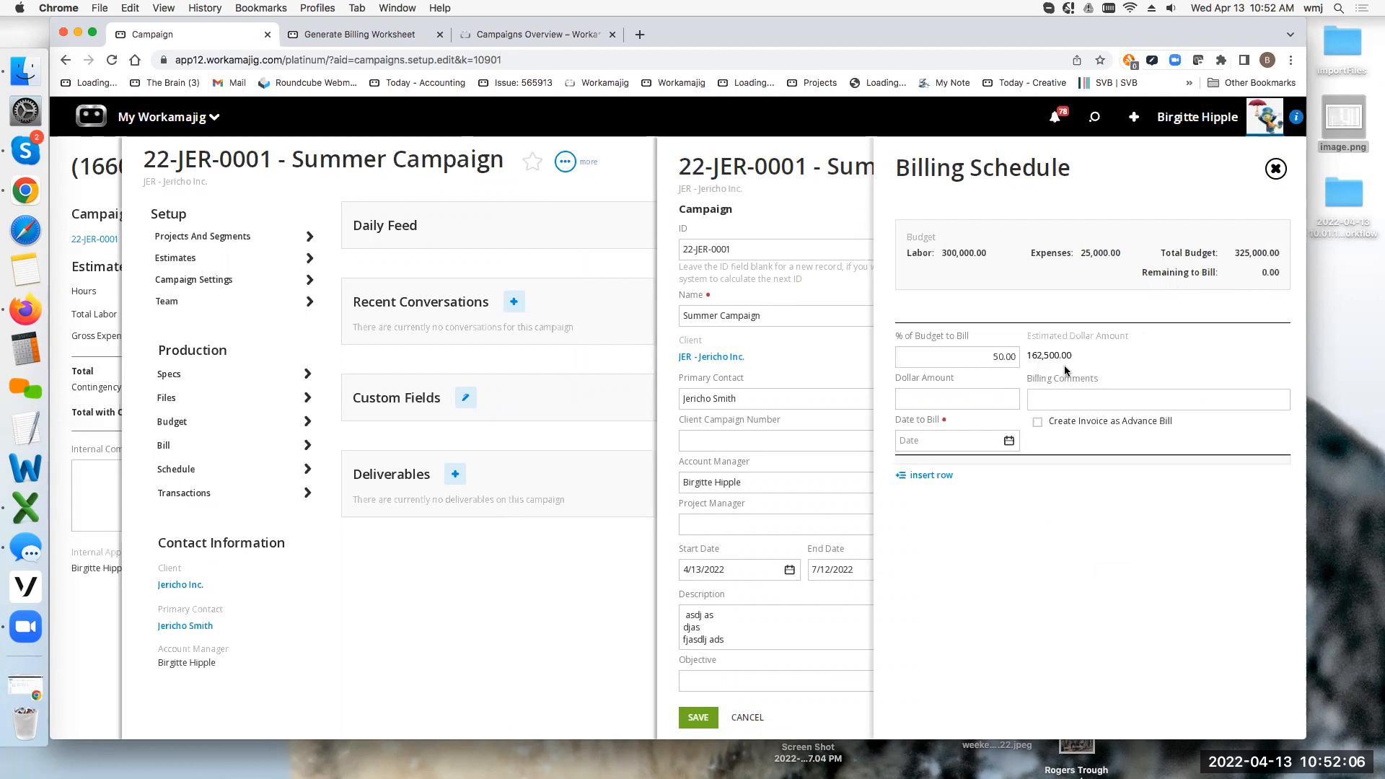
Check Fixed Fee Campaigns on the Today - Billing page, then delete the undated 50% billing schedule entry and return to the campaign settings.
{"action": "left_click", "coordinate": [361, 34]}
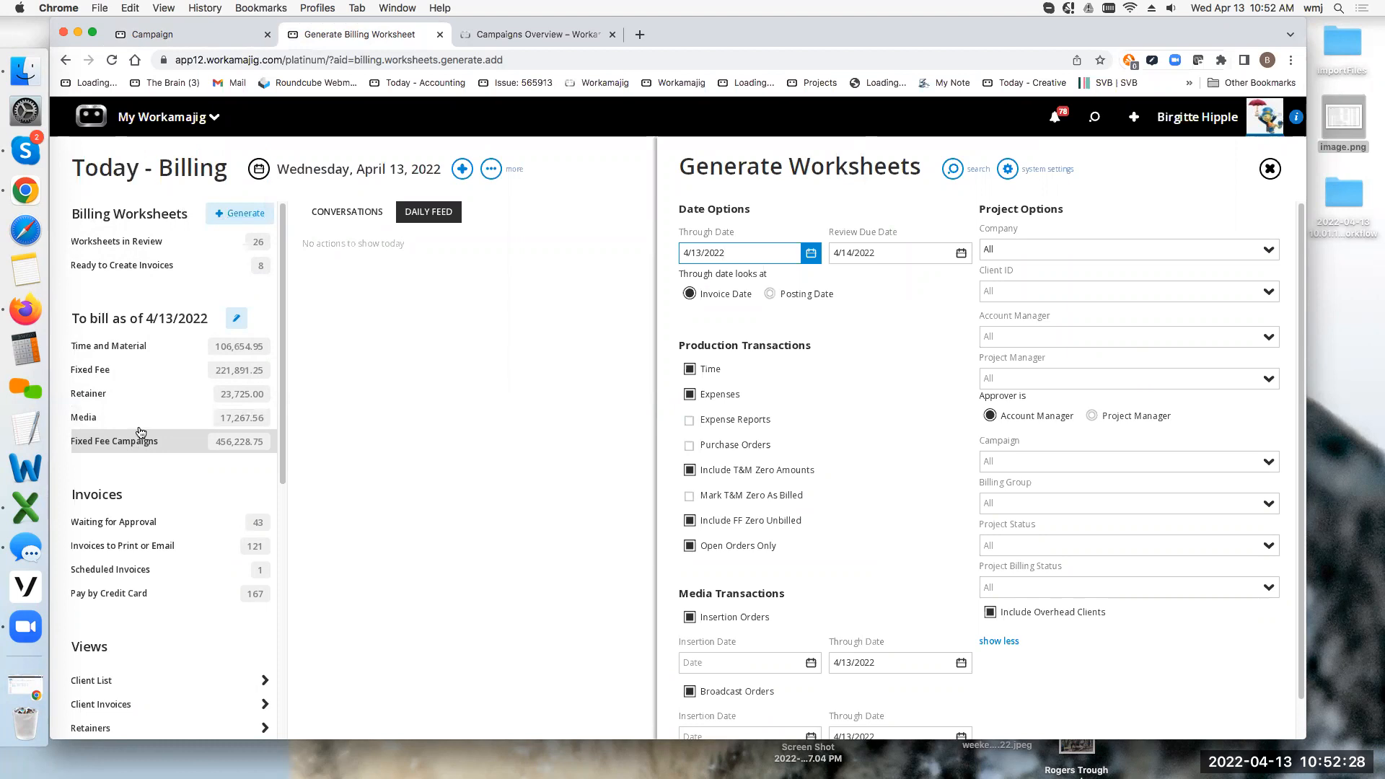
{"action": "left_click", "coordinate": [218, 32]}
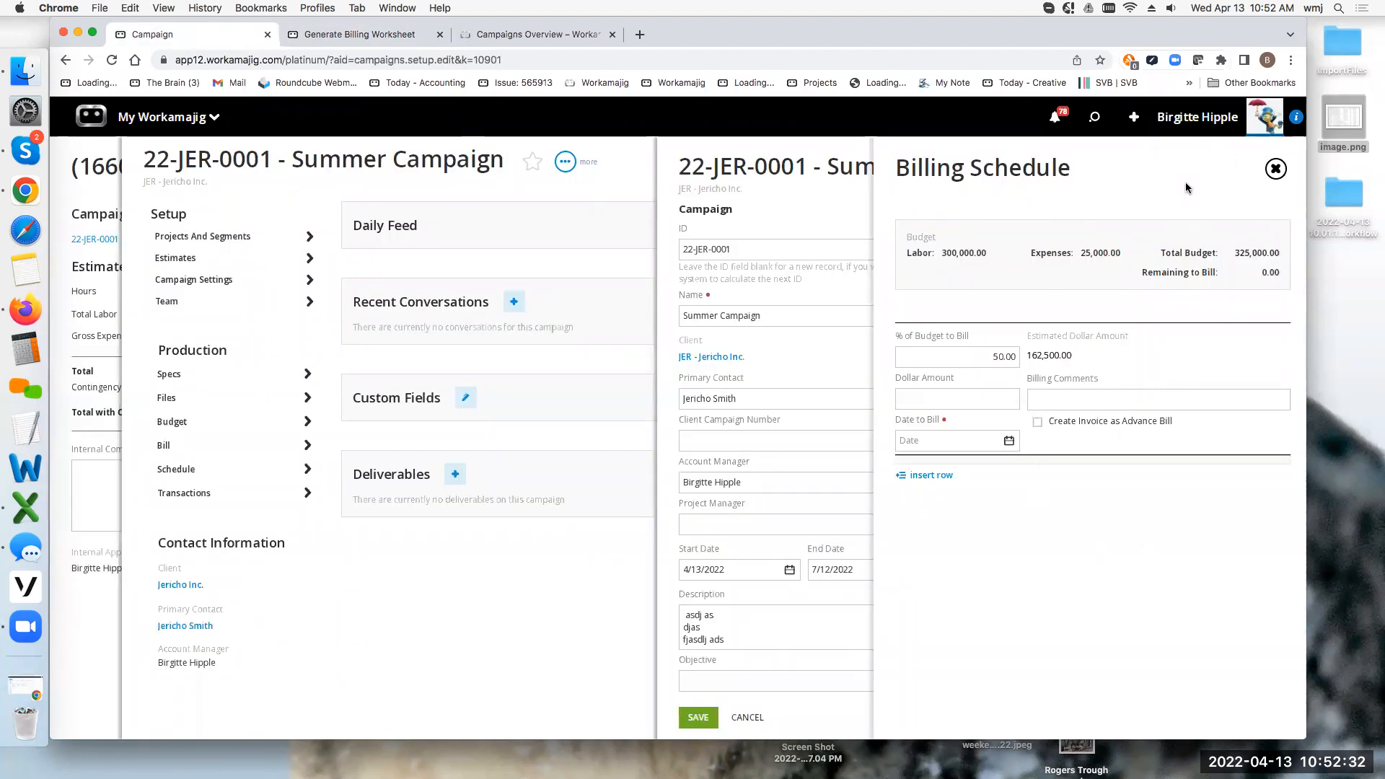
{"action": "left_click", "coordinate": [1276, 338]}
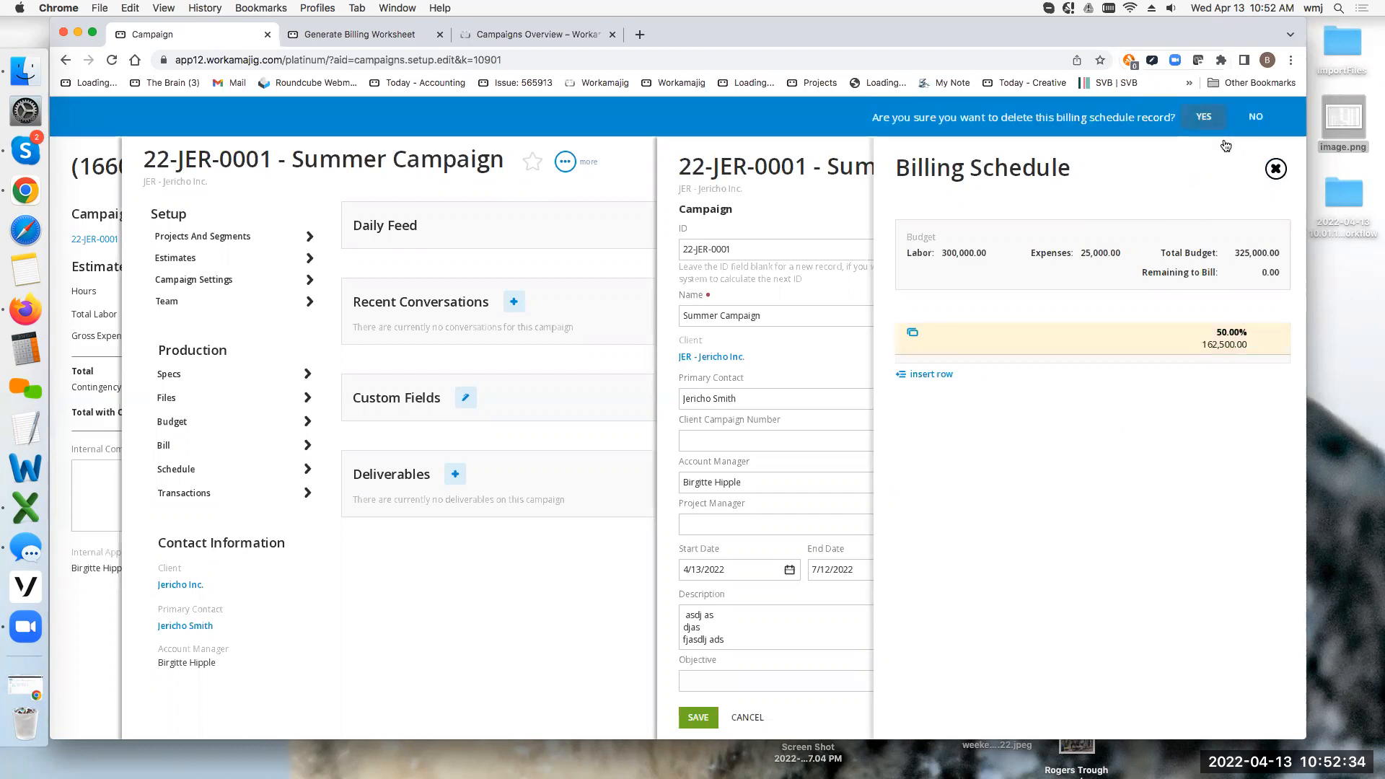
{"action": "left_click", "coordinate": [1204, 117]}
{"action": "left_click", "coordinate": [1276, 169]}
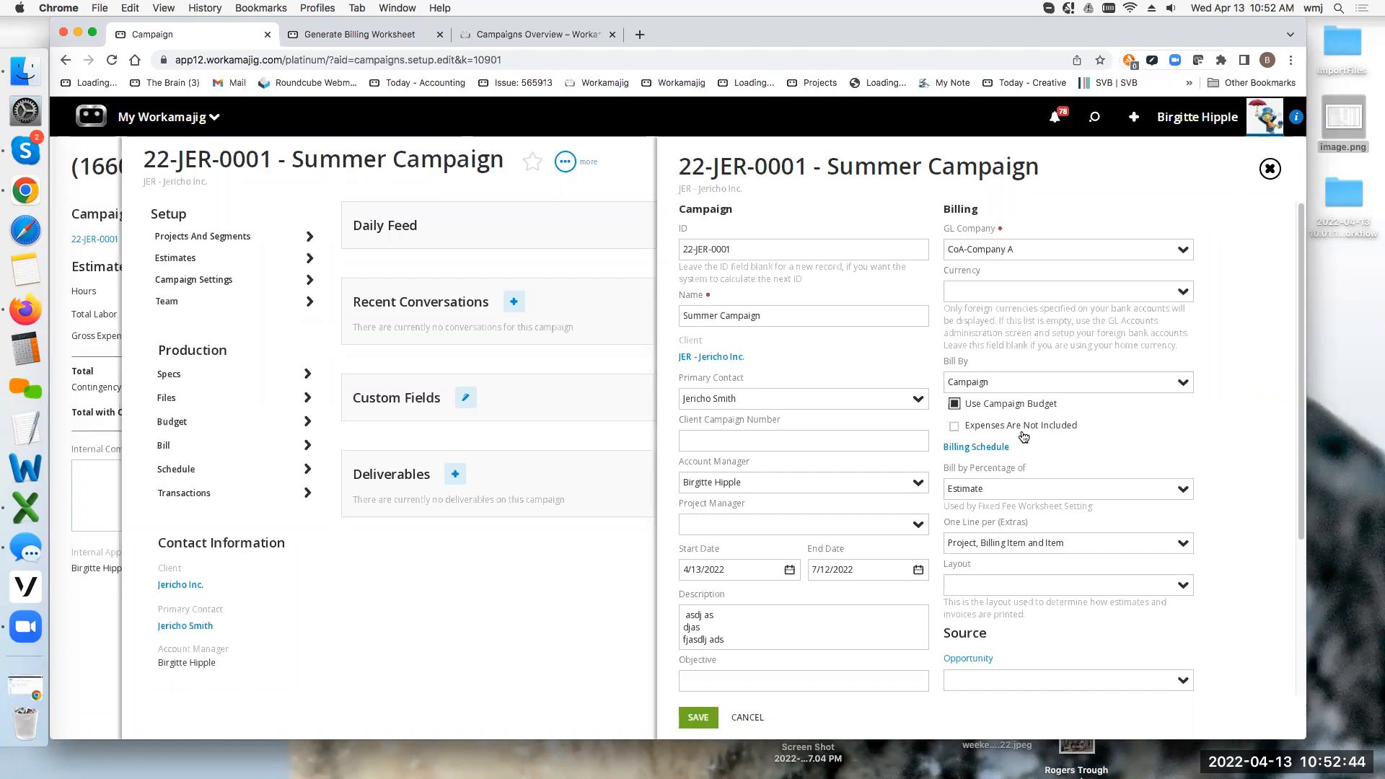
Turn on Expenses Are Not Included for the Summer Campaign, save the settings and open the campaign's projects and segments.
{"action": "left_click", "coordinate": [955, 427]}
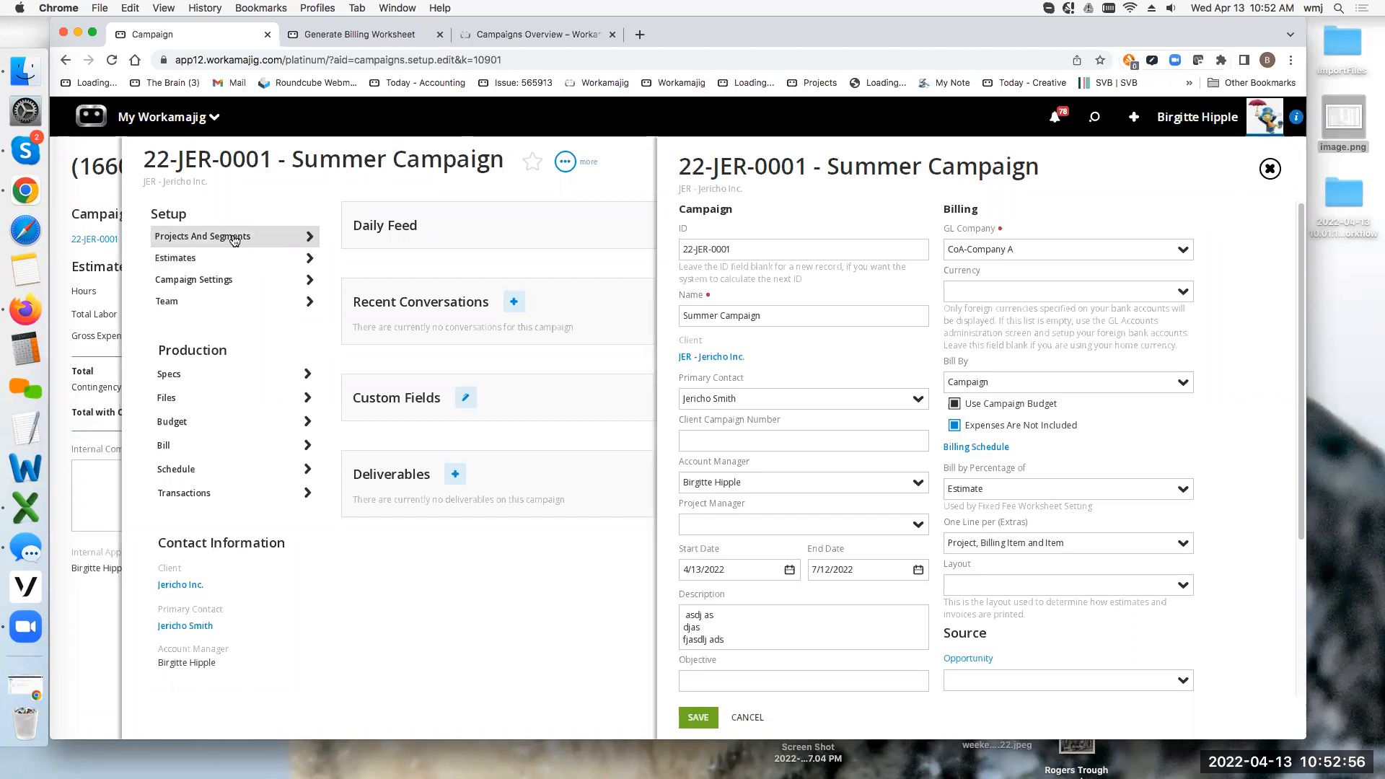
{"action": "left_click", "coordinate": [698, 717]}
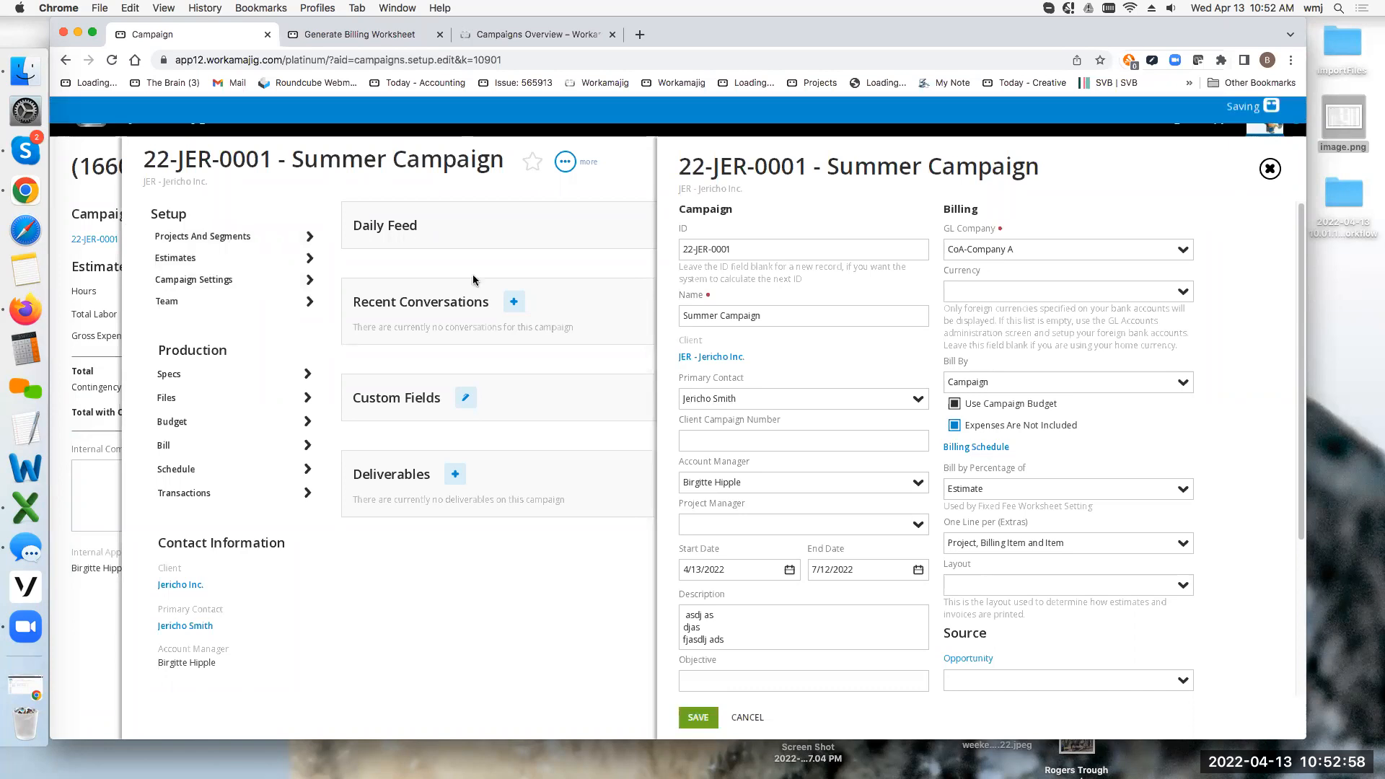
{"action": "left_click", "coordinate": [534, 227]}
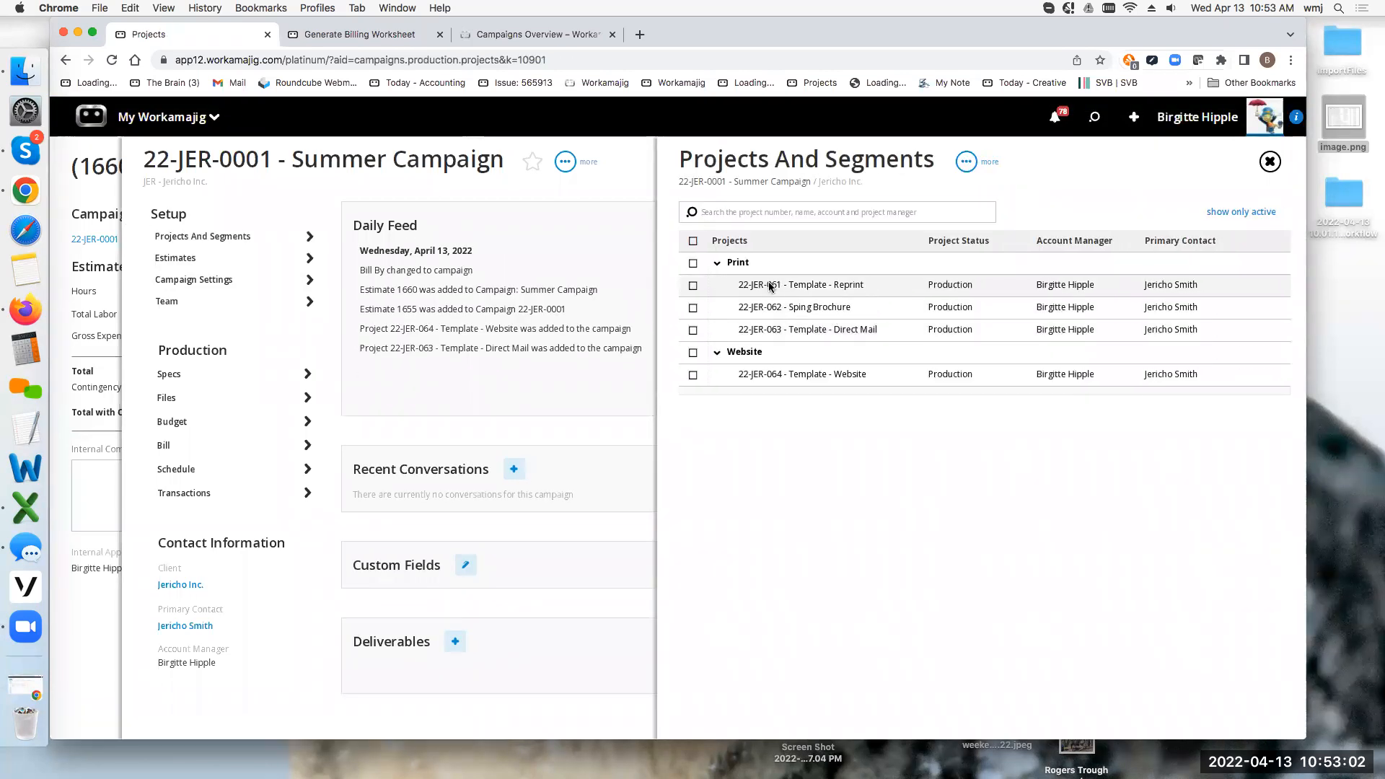
Add a miscellaneous cost to project 22-JER-061 with the item Printing, total cost 1,000 and markup 20, then return to the campaign's projects.
{"action": "left_click", "coordinate": [713, 287]}
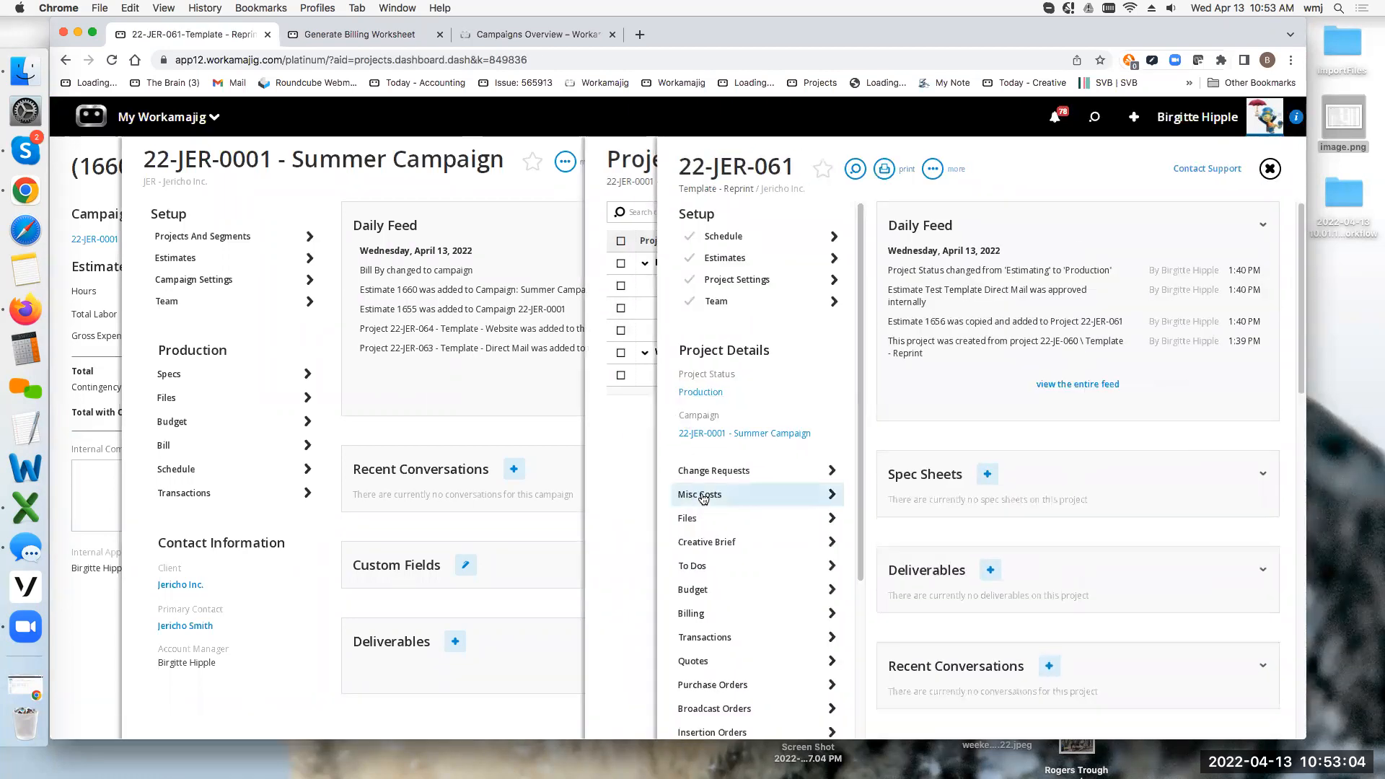
{"action": "left_click", "coordinate": [764, 495]}
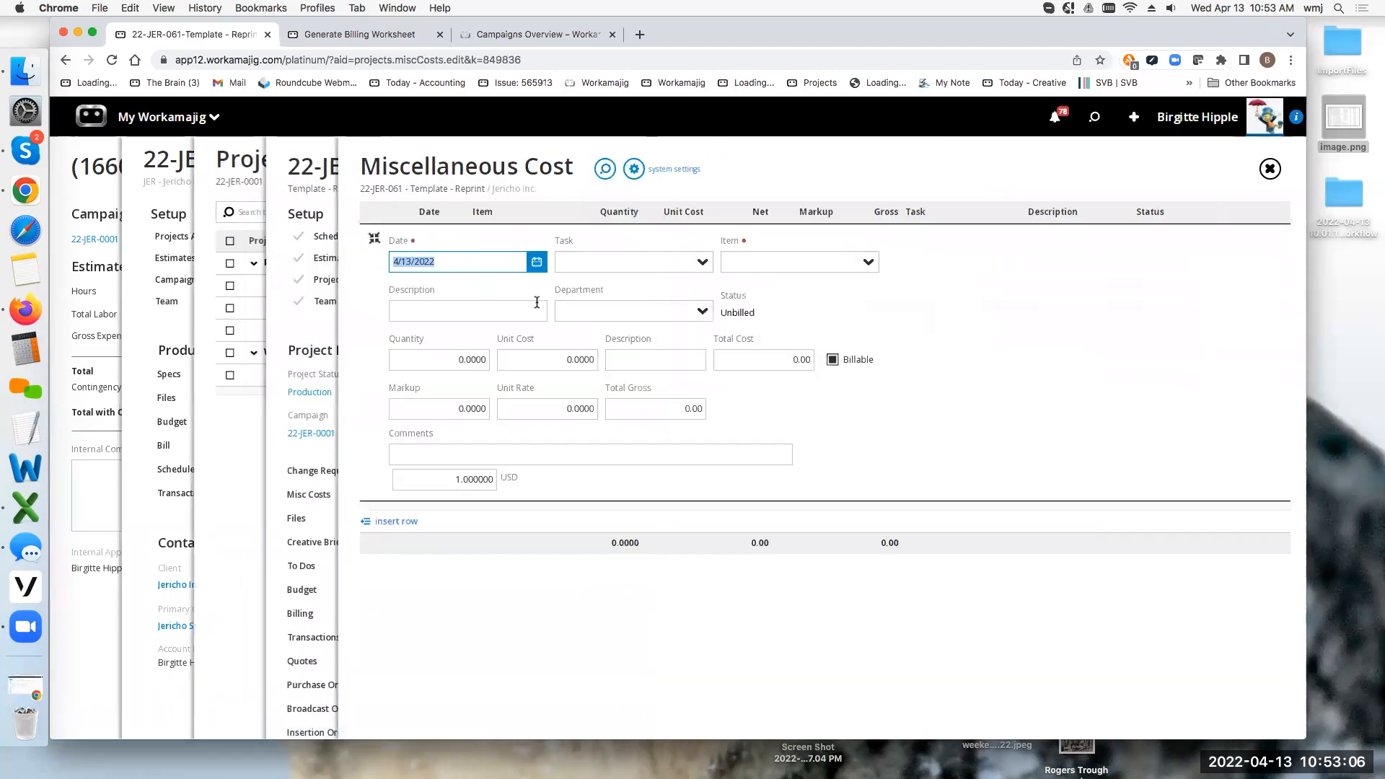
{"action": "left_click", "coordinate": [783, 262]}
{"action": "type", "text": "printing"}
{"action": "left_click", "coordinate": [785, 316]}
{"action": "left_click", "coordinate": [770, 358]}
{"action": "type", "text": "100"}
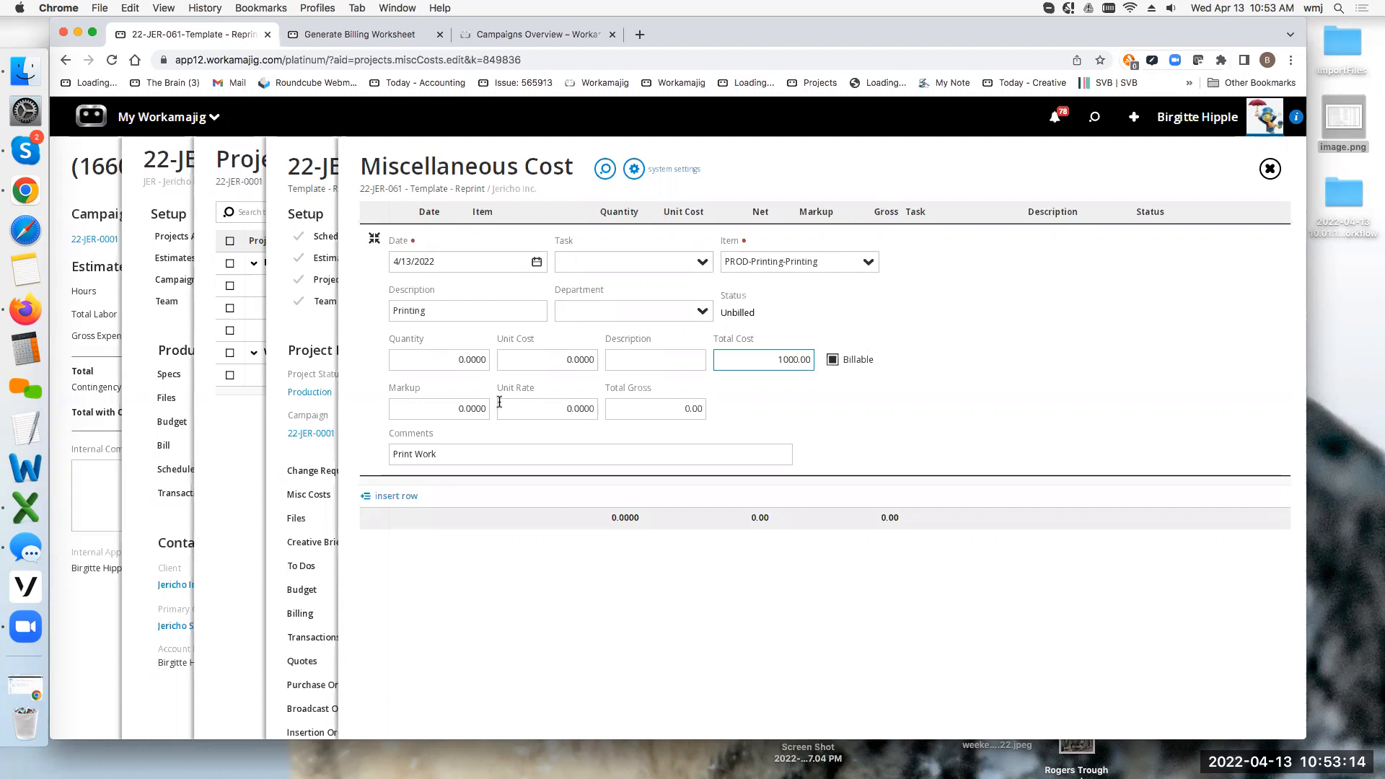
{"action": "left_click", "coordinate": [456, 410]}
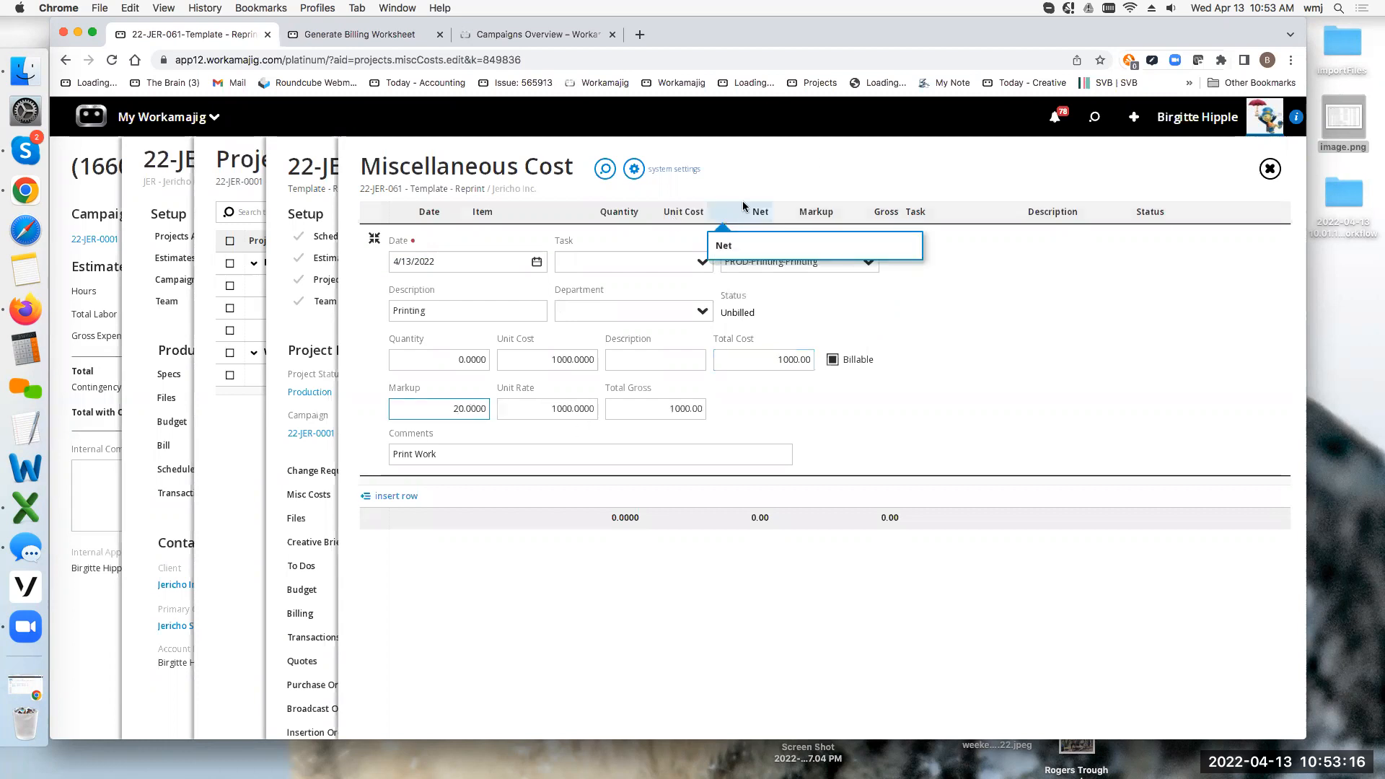
{"action": "left_click", "coordinate": [820, 179]}
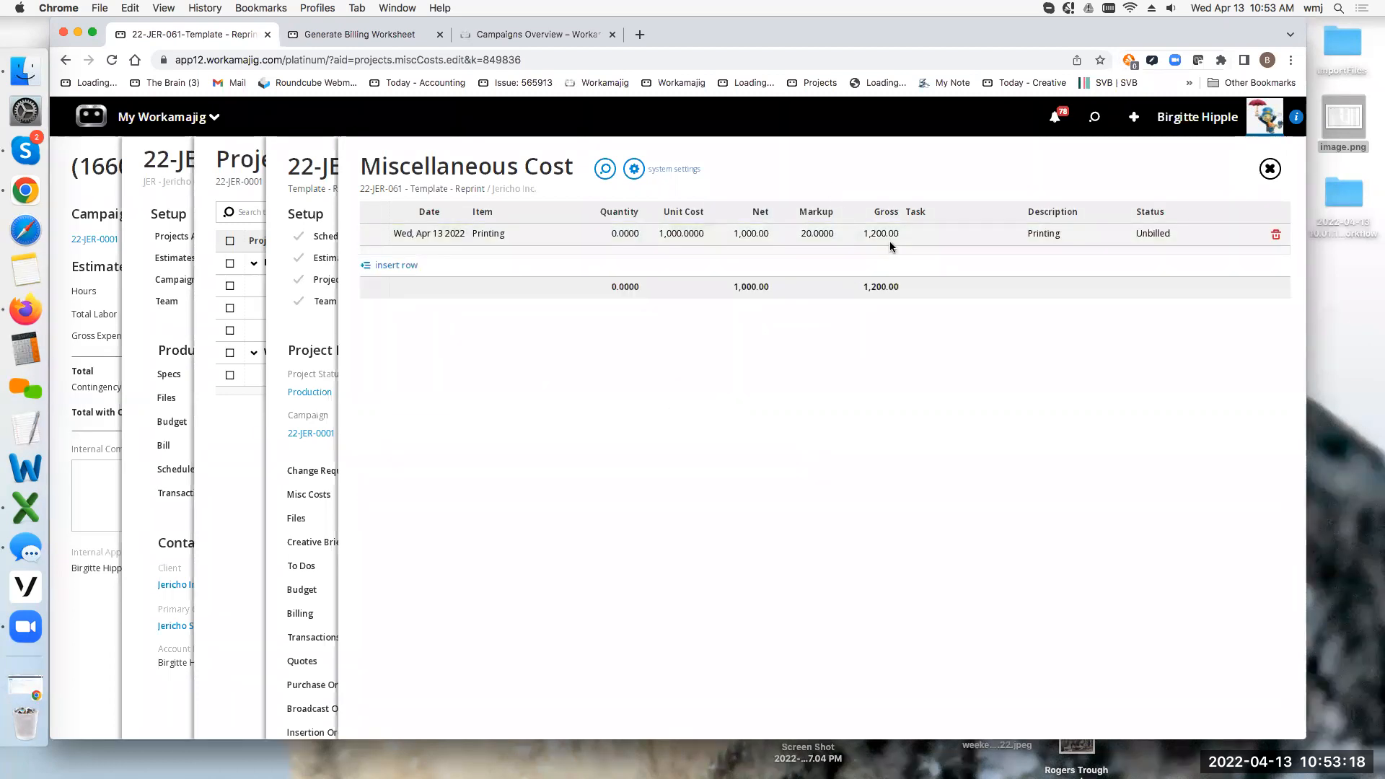
{"action": "left_click", "coordinate": [1270, 169]}
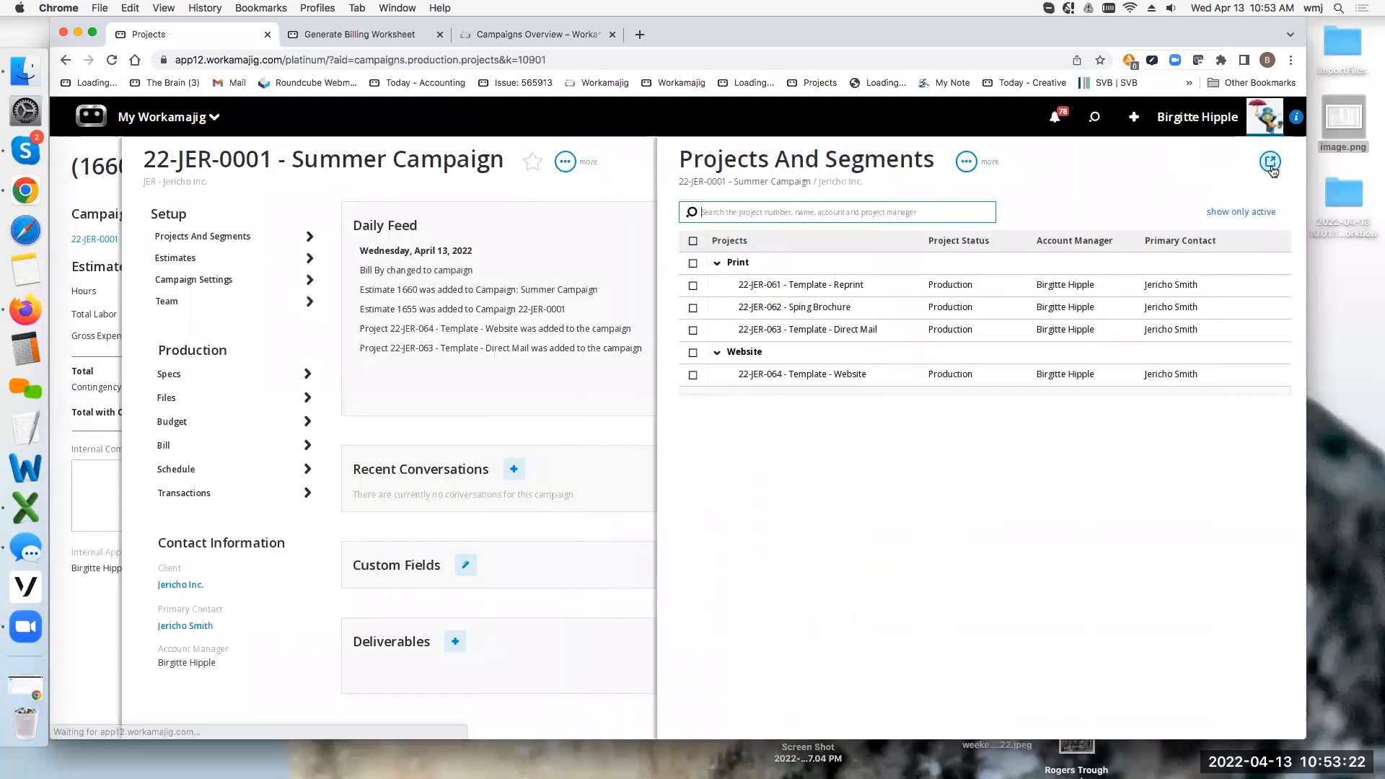
Schedule 50% of the Summer Campaign budget for billing on April 1, 2022, and save the campaign settings.
{"action": "left_click", "coordinate": [238, 279]}
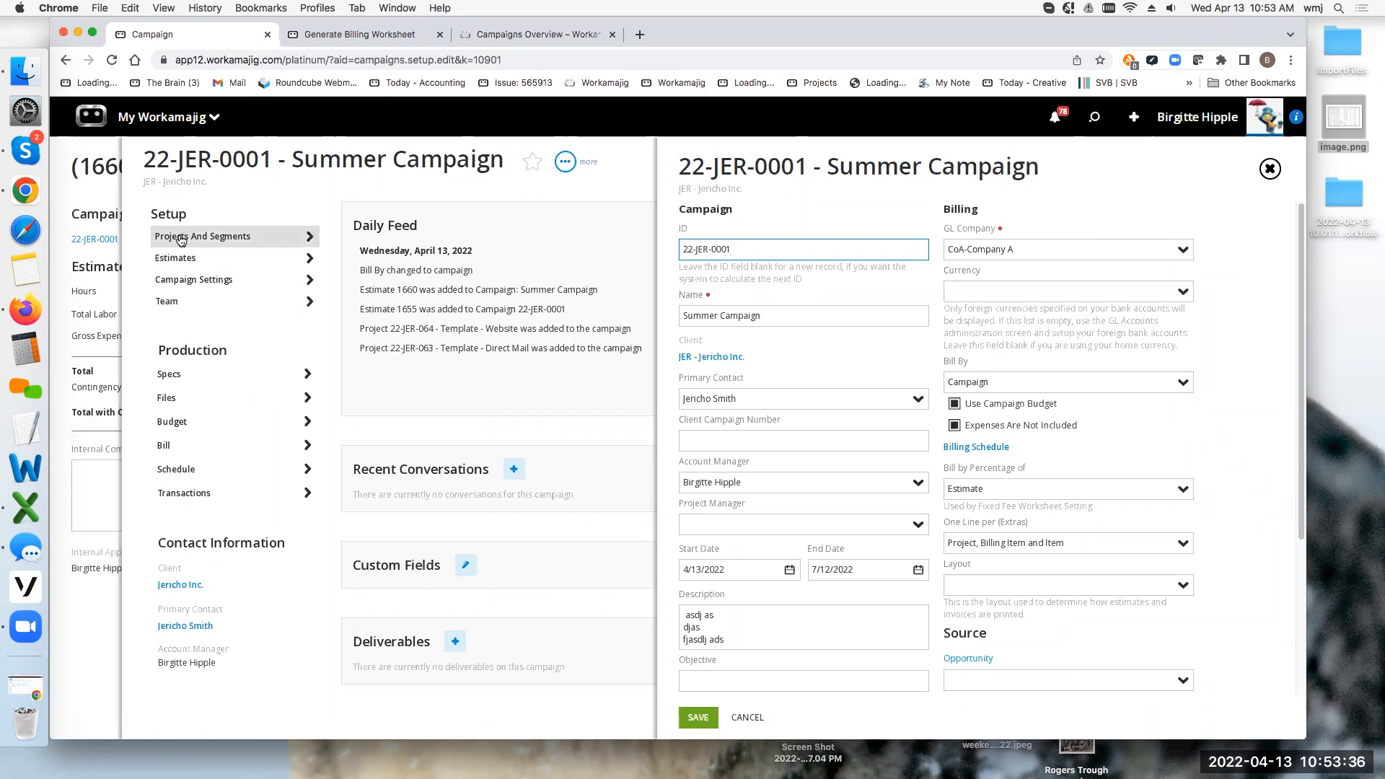
{"action": "left_click", "coordinate": [980, 447]}
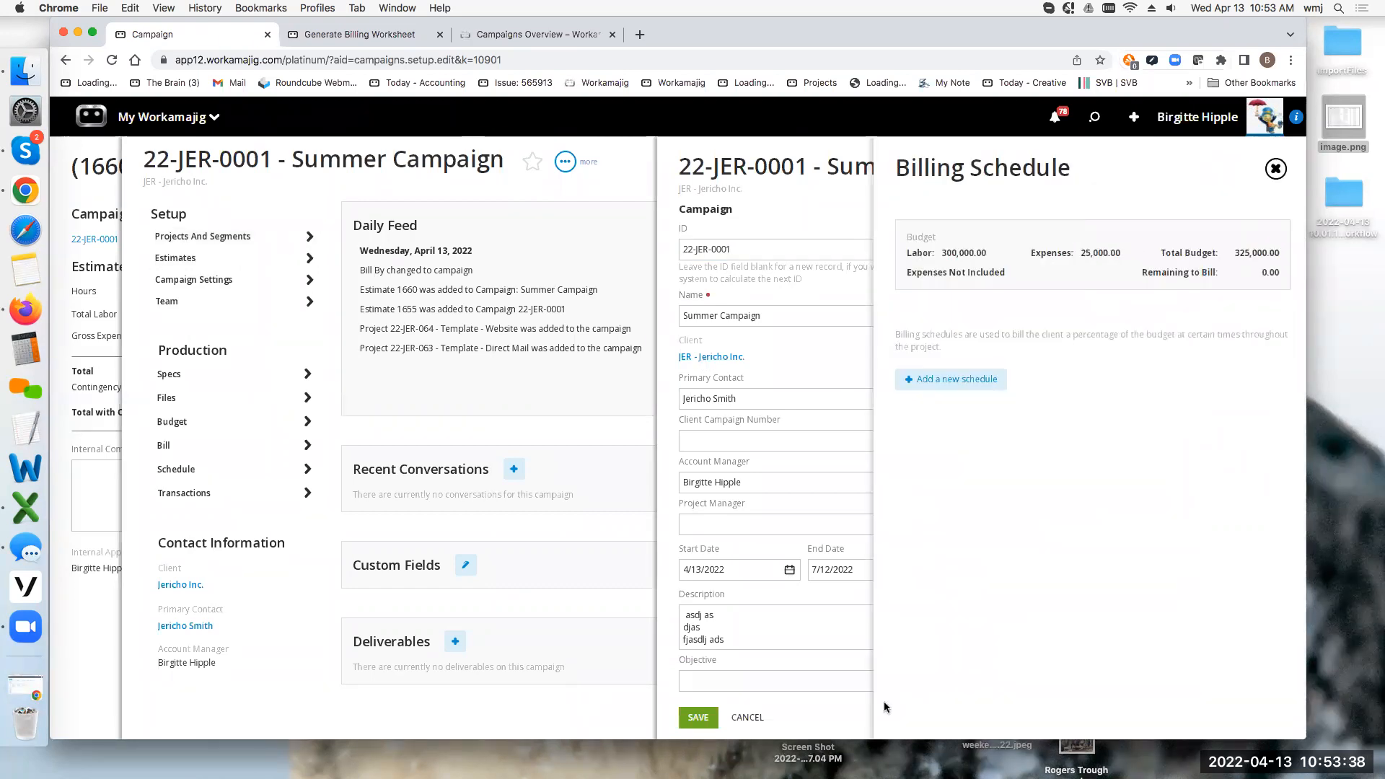
{"action": "left_click", "coordinate": [941, 379]}
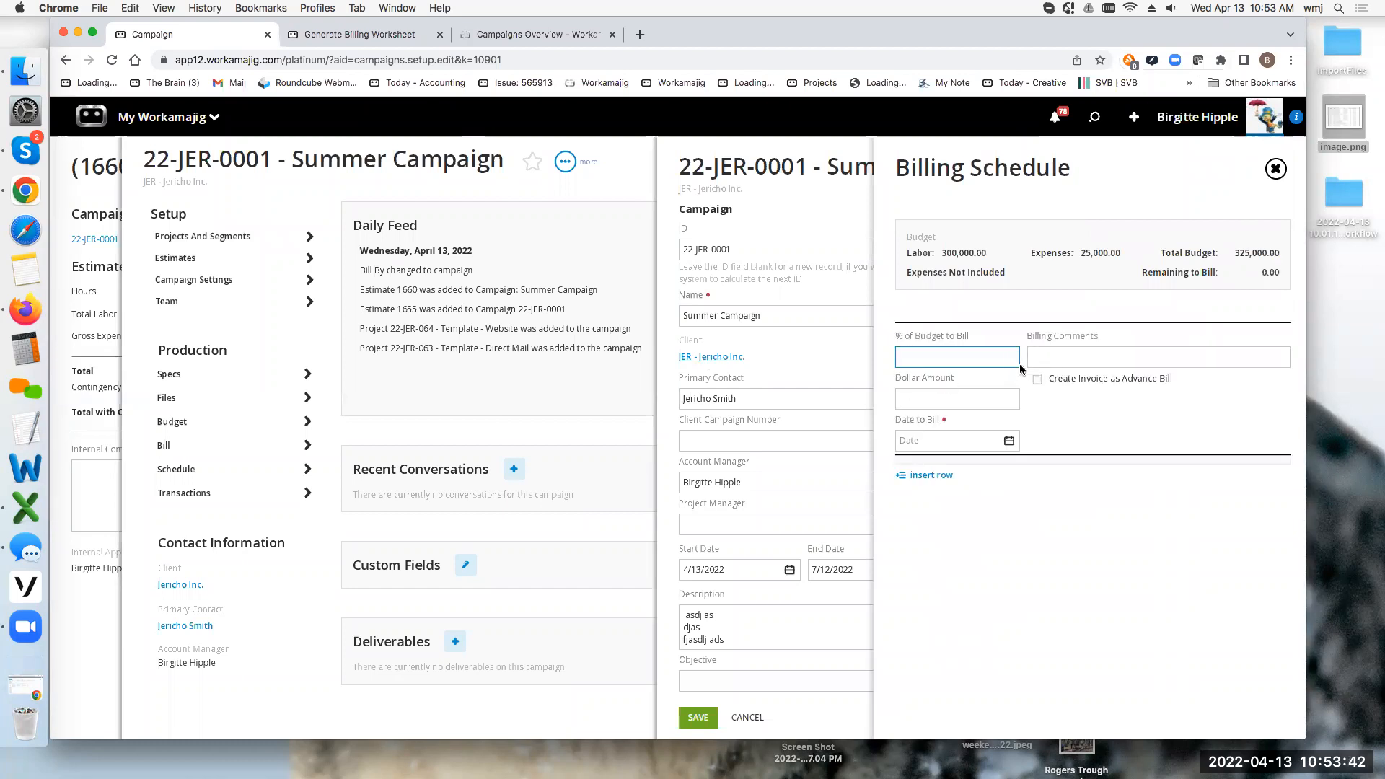
{"action": "type", "text": "50"}
{"action": "left_click", "coordinate": [1050, 429]}
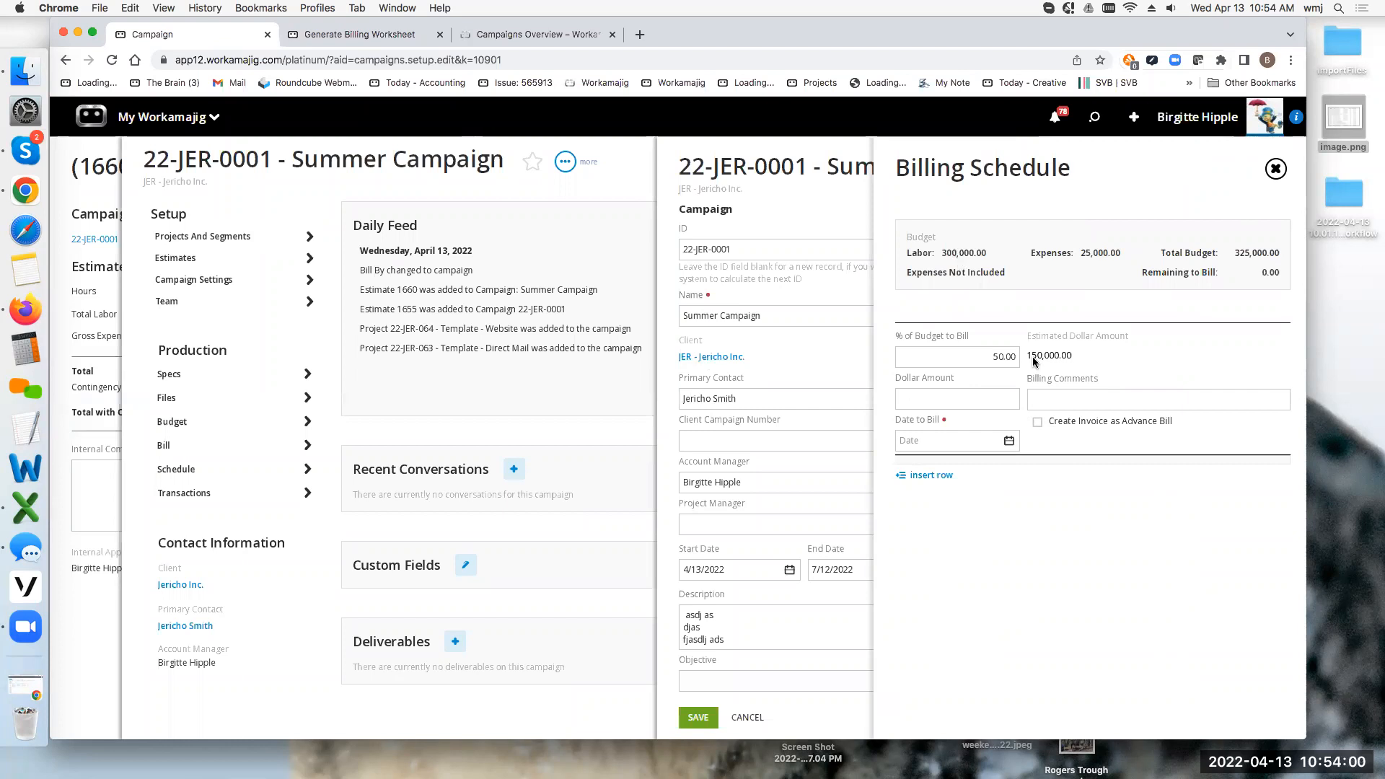
{"action": "left_click", "coordinate": [1009, 441]}
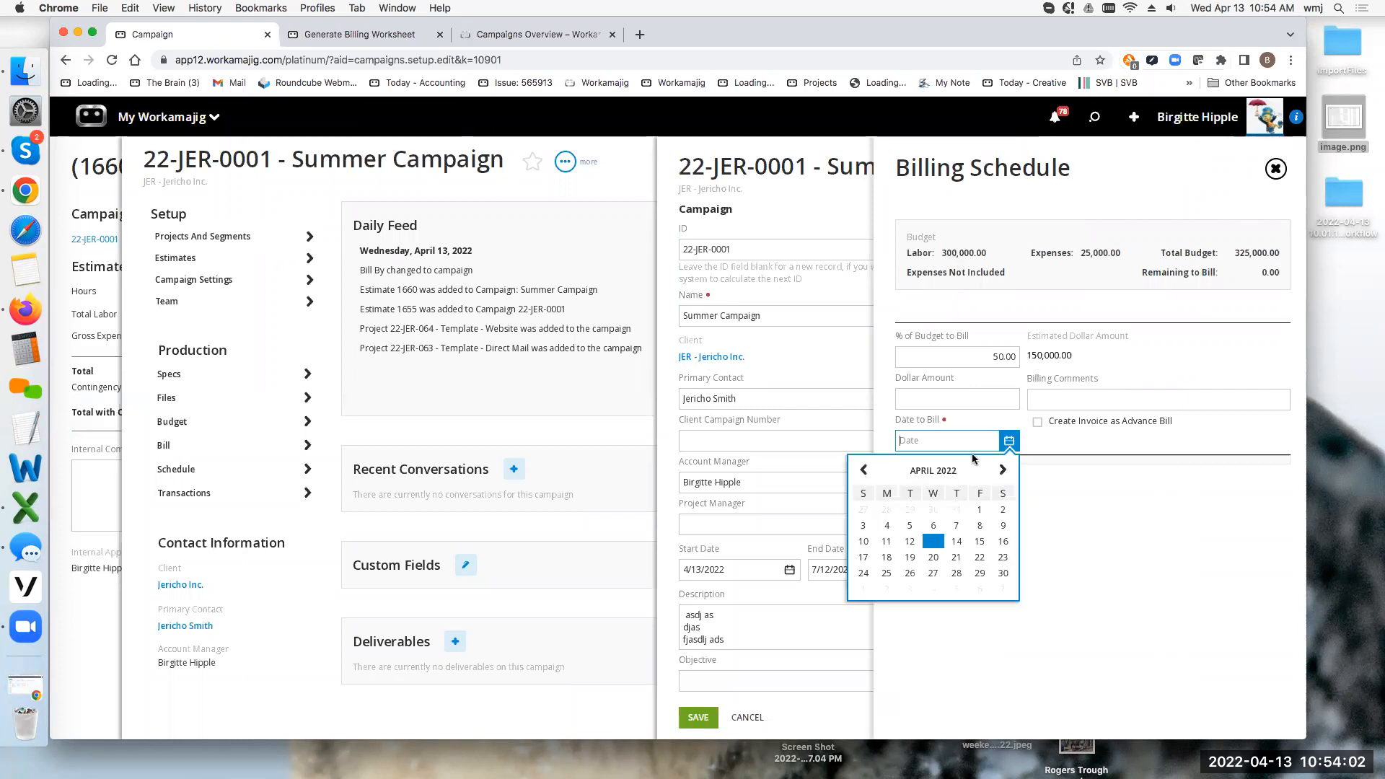
{"action": "left_click", "coordinate": [979, 509]}
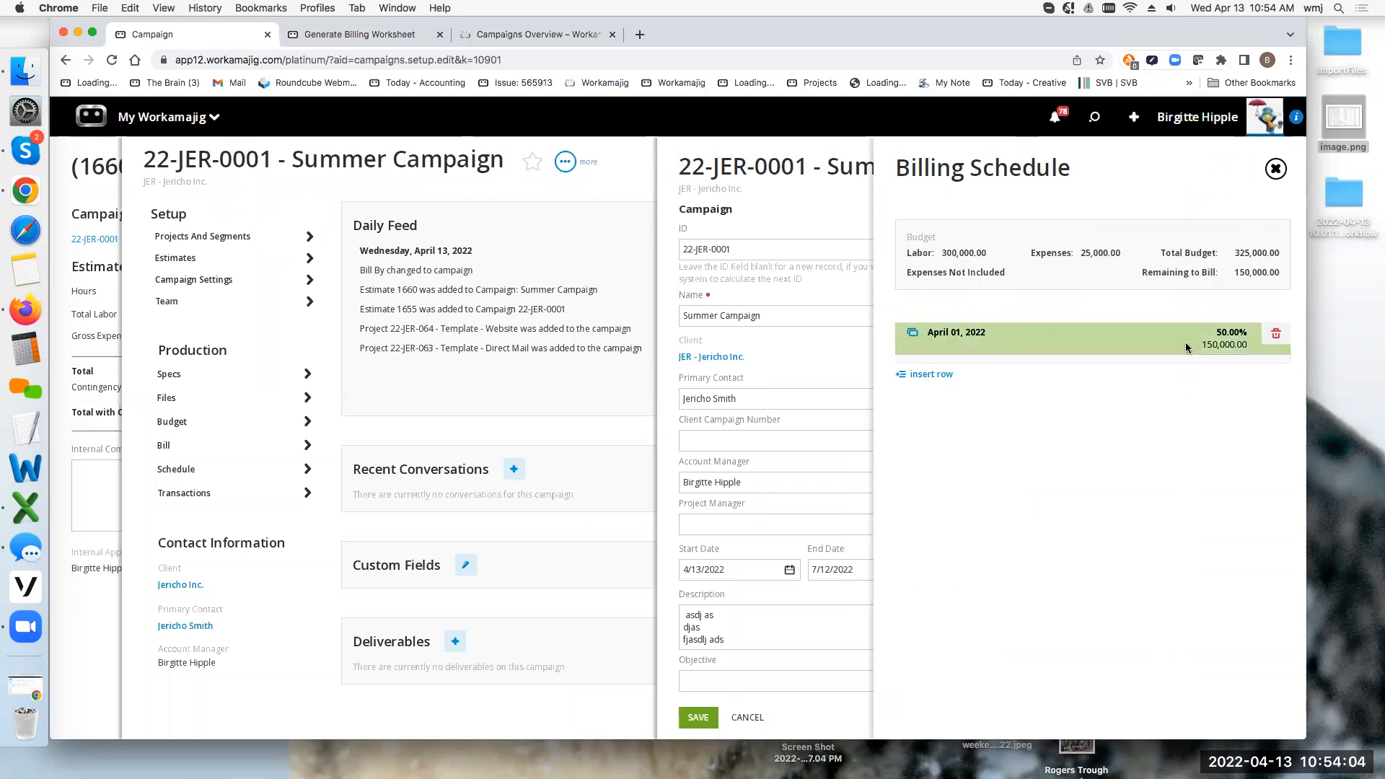
{"action": "left_click", "coordinate": [699, 717]}
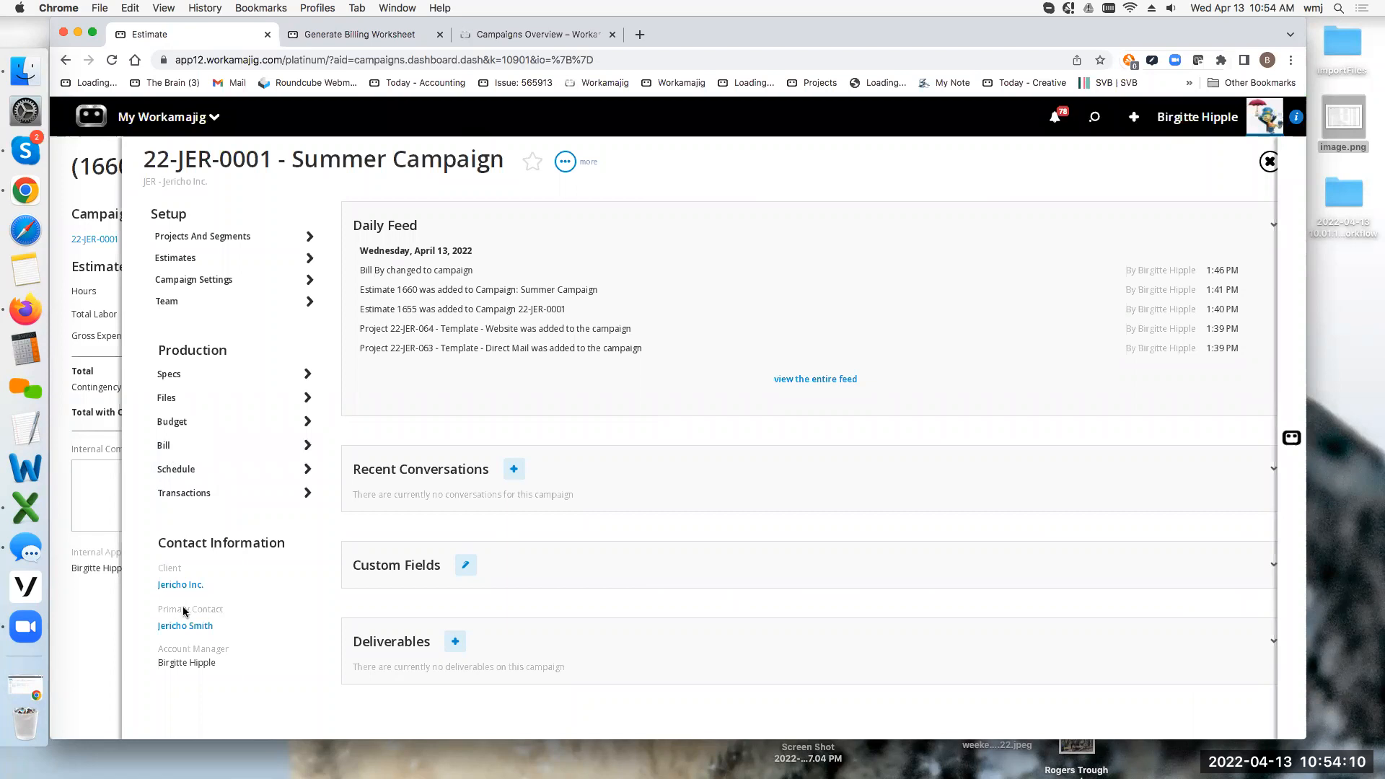
Open billing for the Summer Campaign and set it to invoice by % of Segment.
{"action": "left_click", "coordinate": [153, 446]}
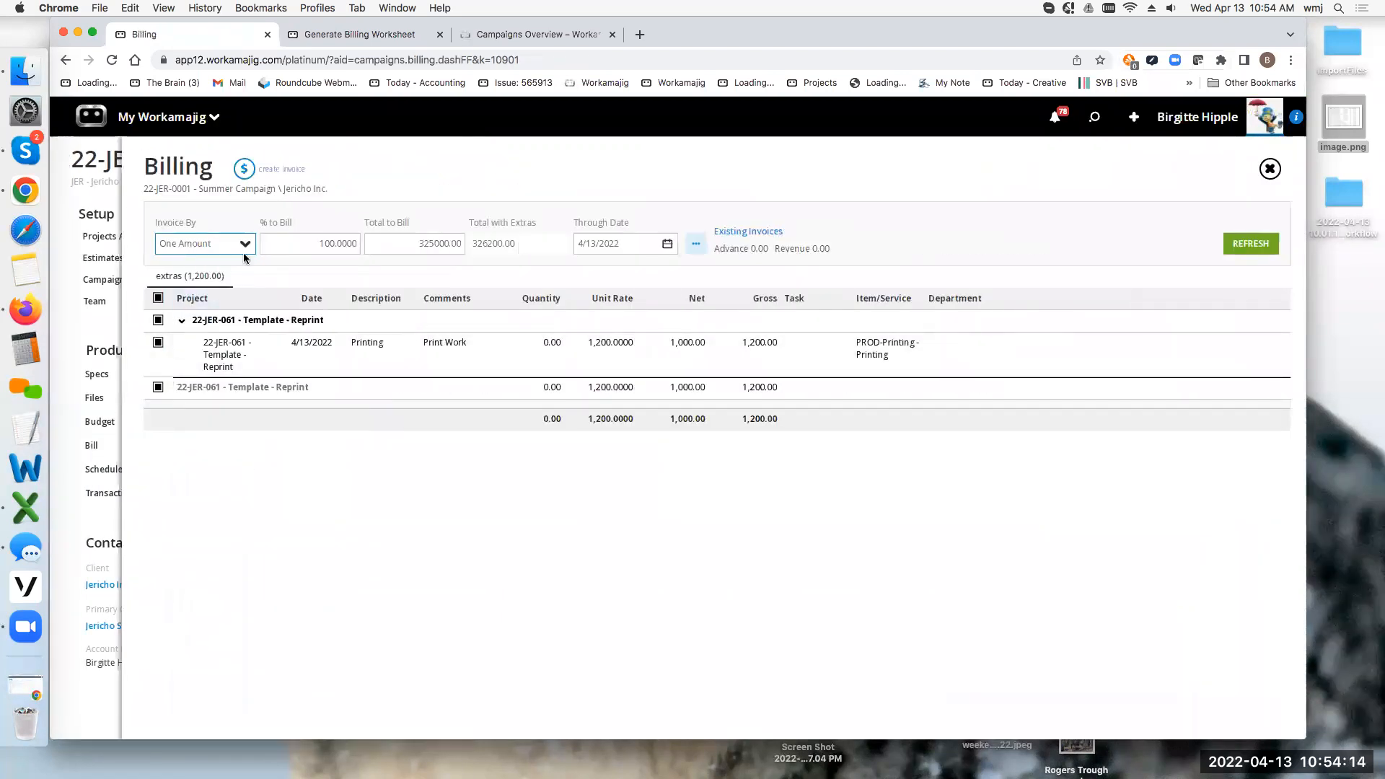
{"action": "left_click", "coordinate": [245, 245]}
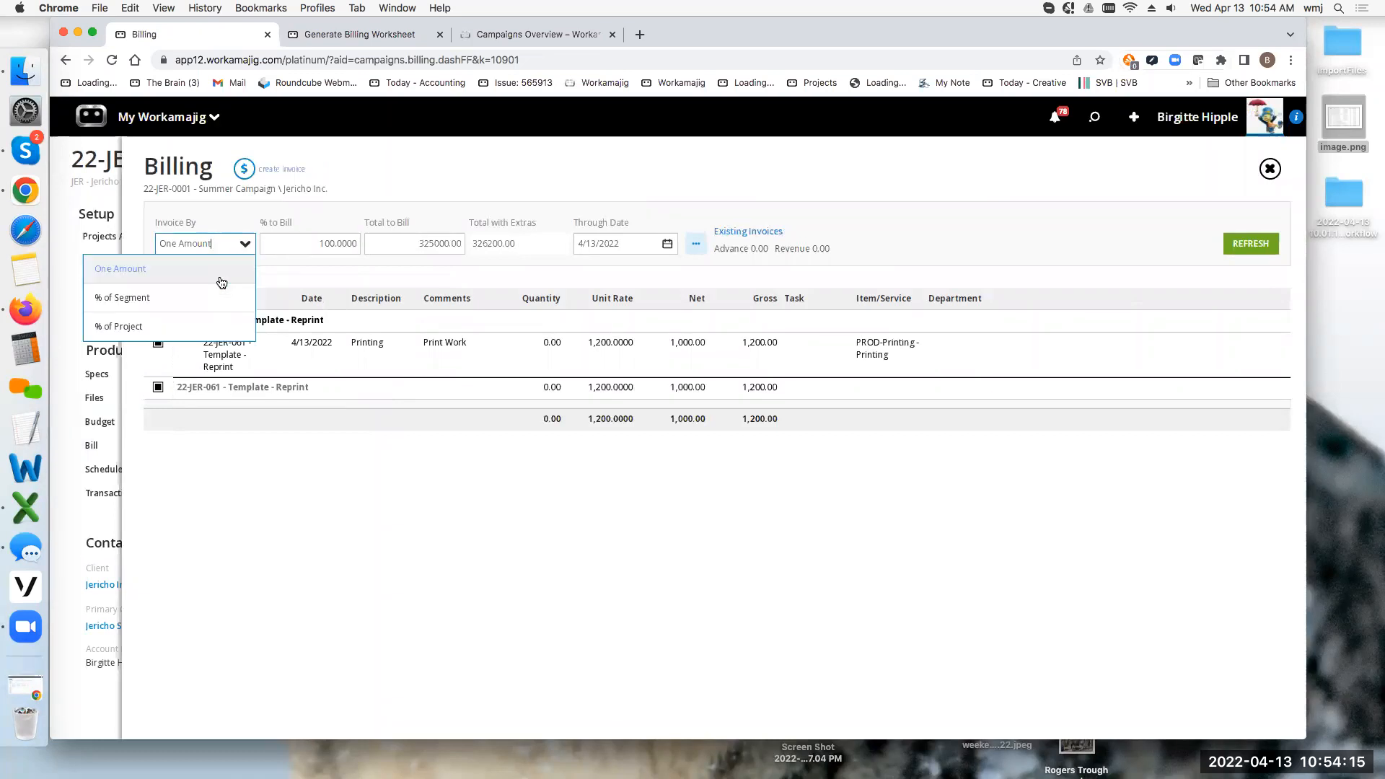
{"action": "left_click", "coordinate": [159, 298]}
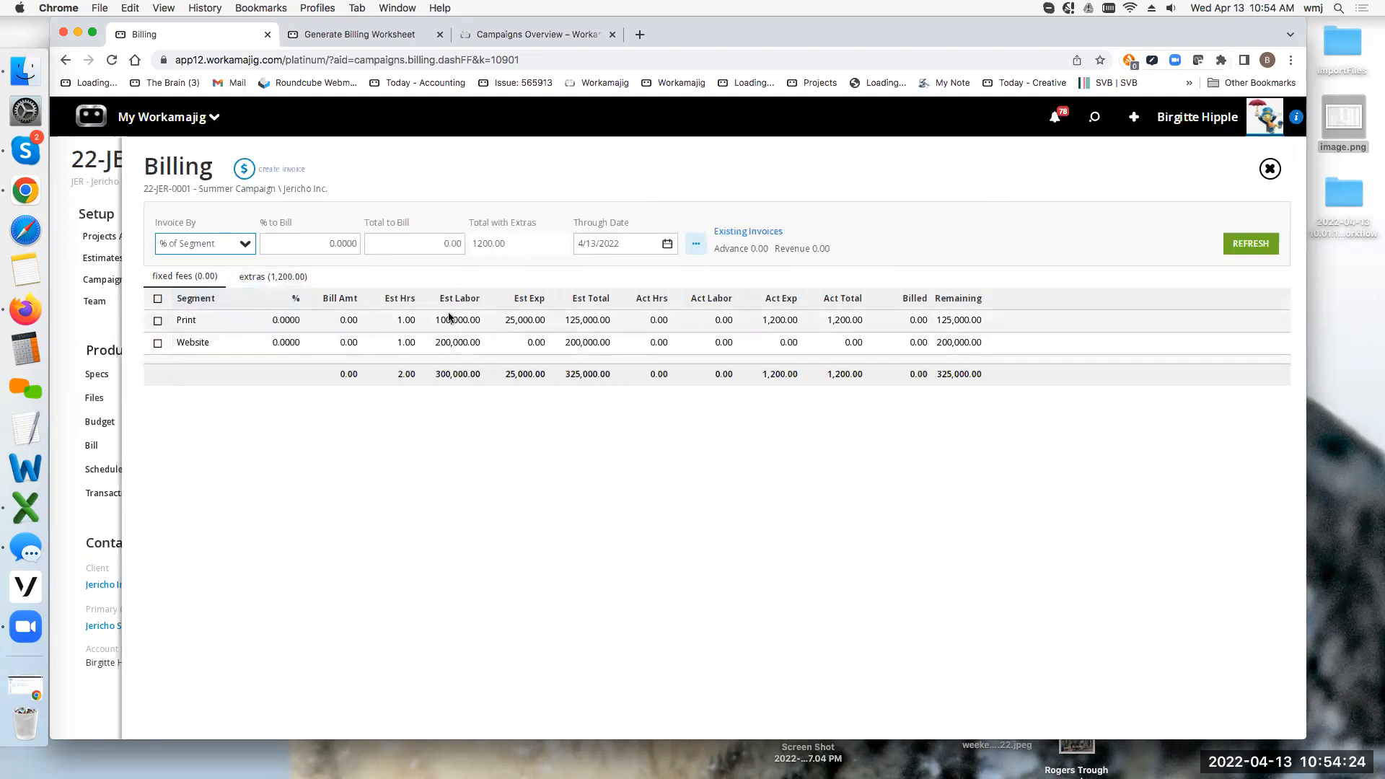
View the Summer Campaign's extras, then open mass billing for fixed fee campaigns and search for client Jericho Inc.
{"action": "left_click", "coordinate": [277, 277]}
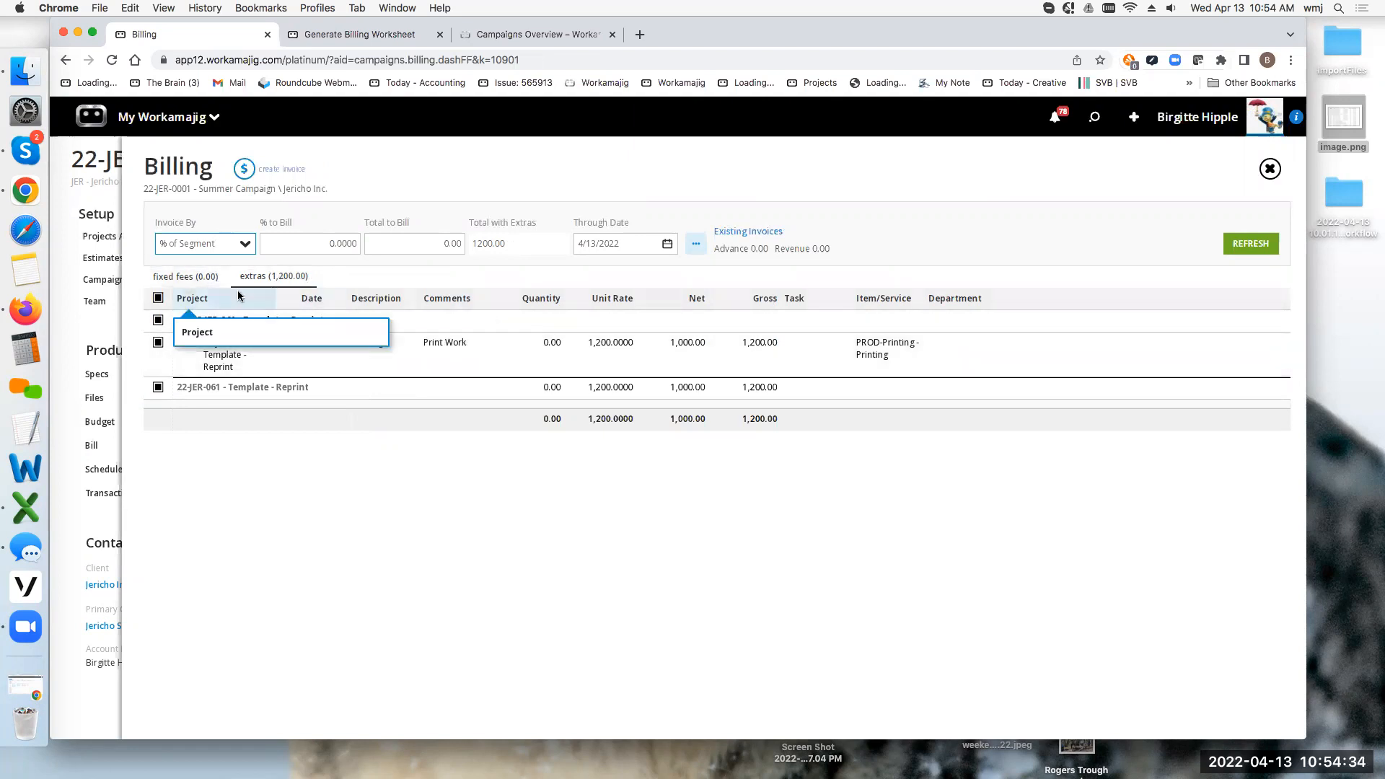
{"action": "left_click", "coordinate": [387, 34]}
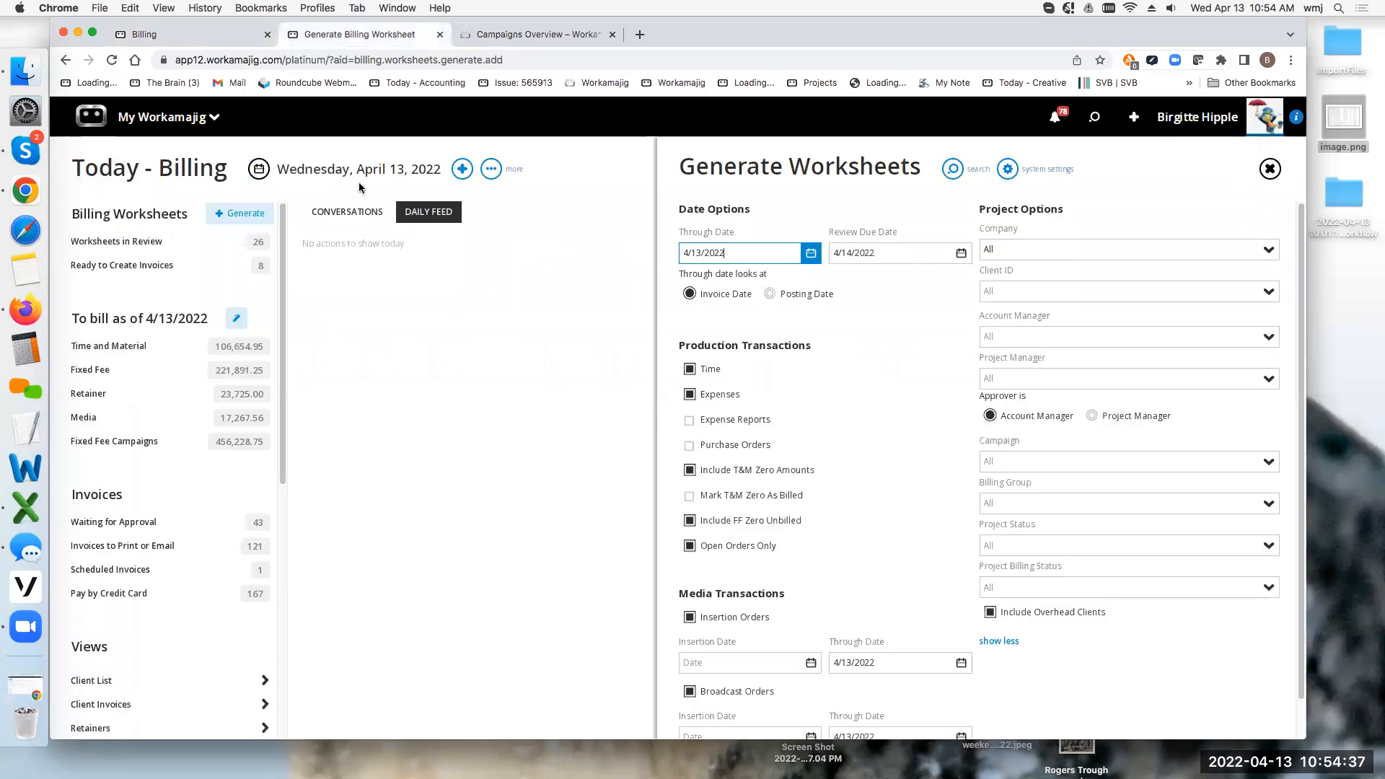
{"action": "left_click", "coordinate": [148, 442]}
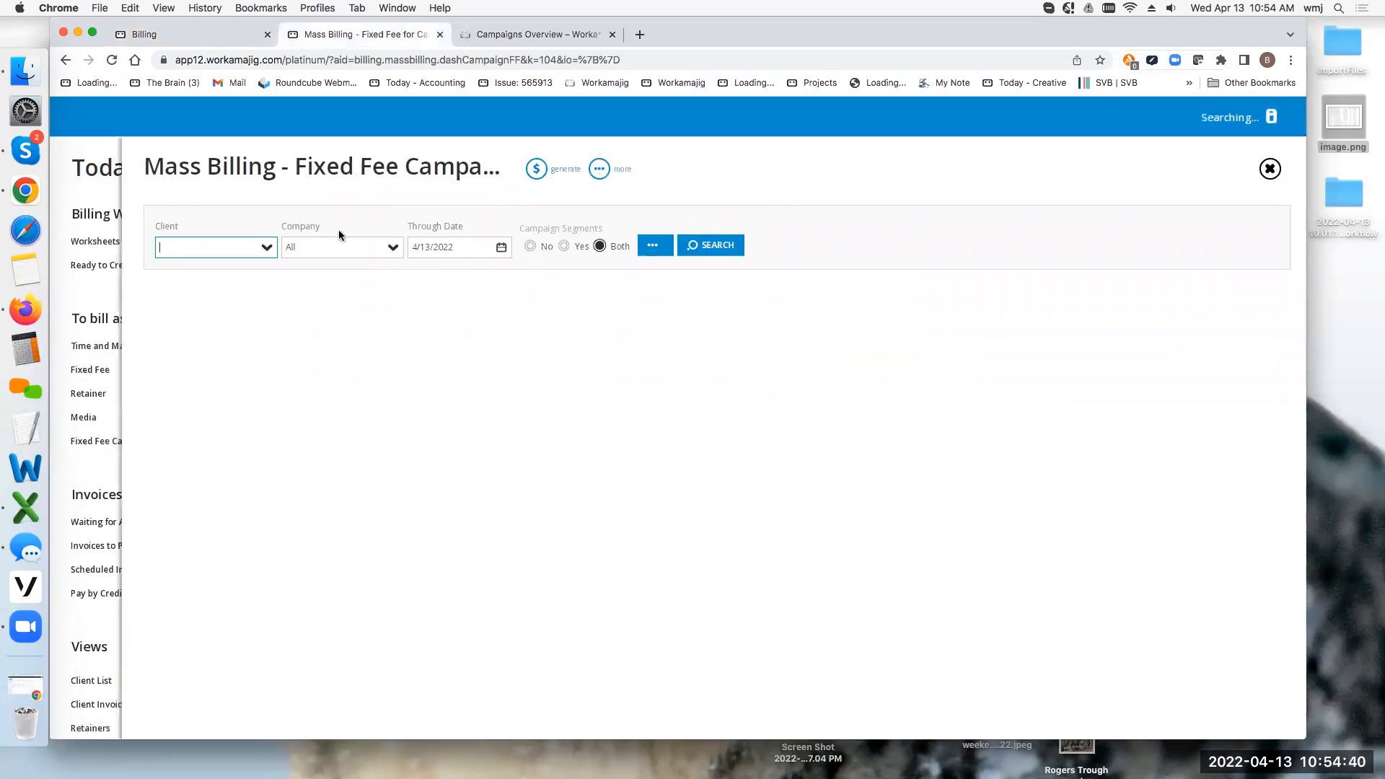
{"action": "type", "text": "jer"}
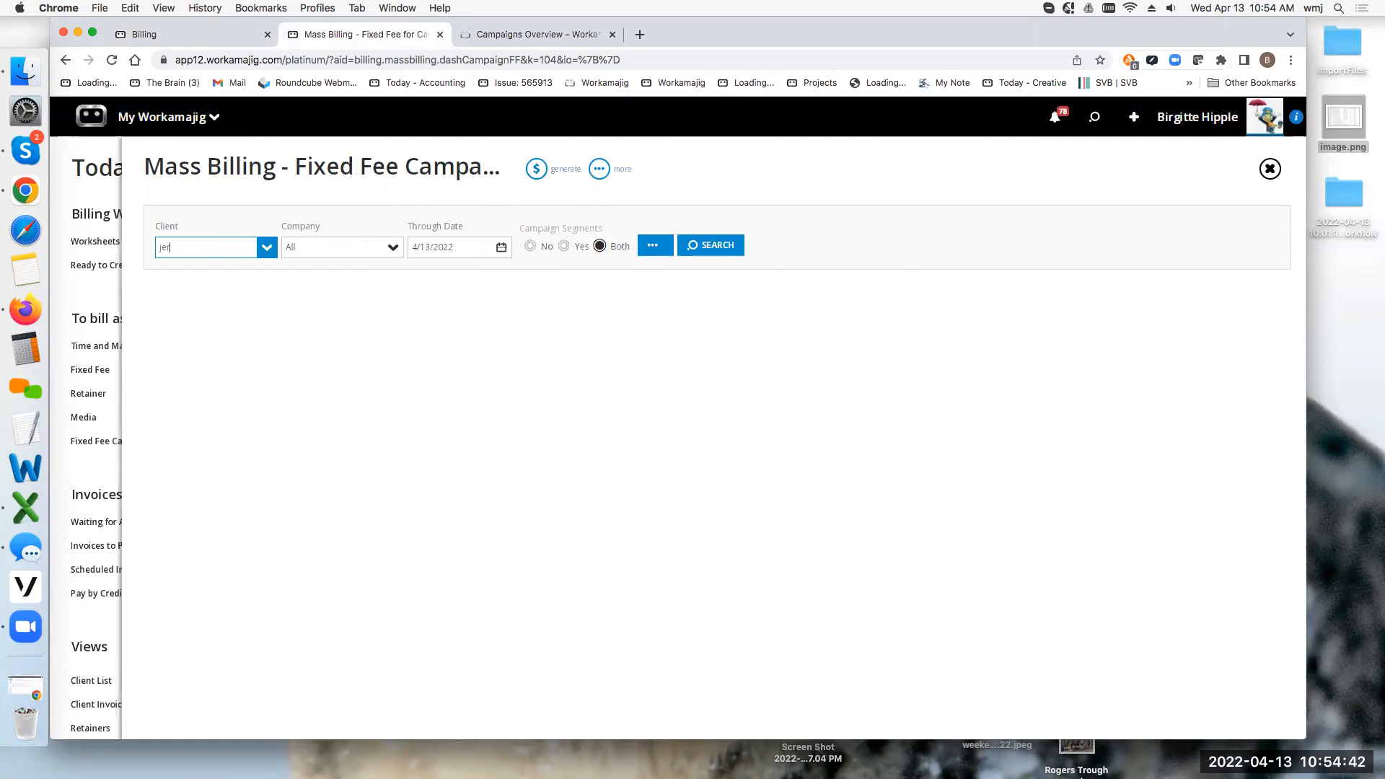
{"action": "left_click", "coordinate": [180, 272]}
{"action": "left_click", "coordinate": [707, 247]}
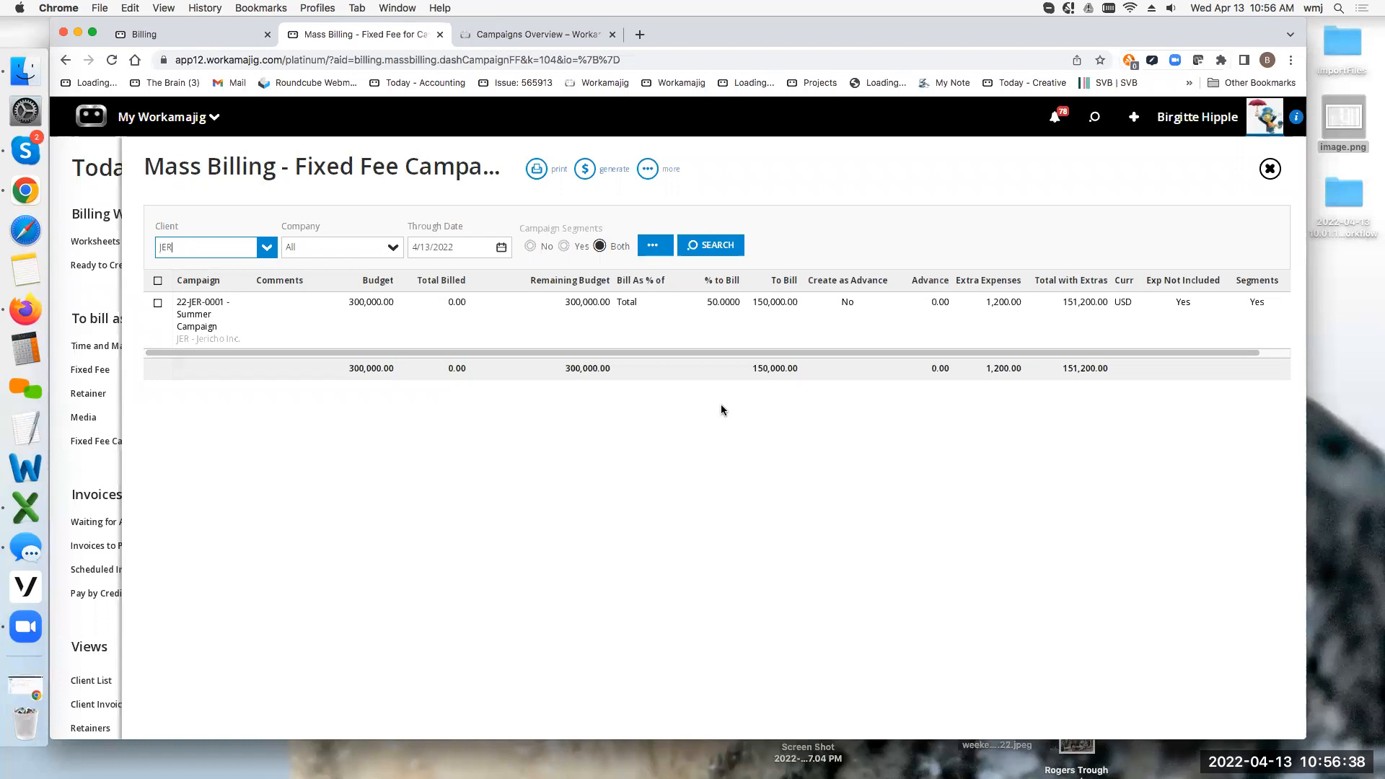
{"action": "left_click", "coordinate": [580, 421]}
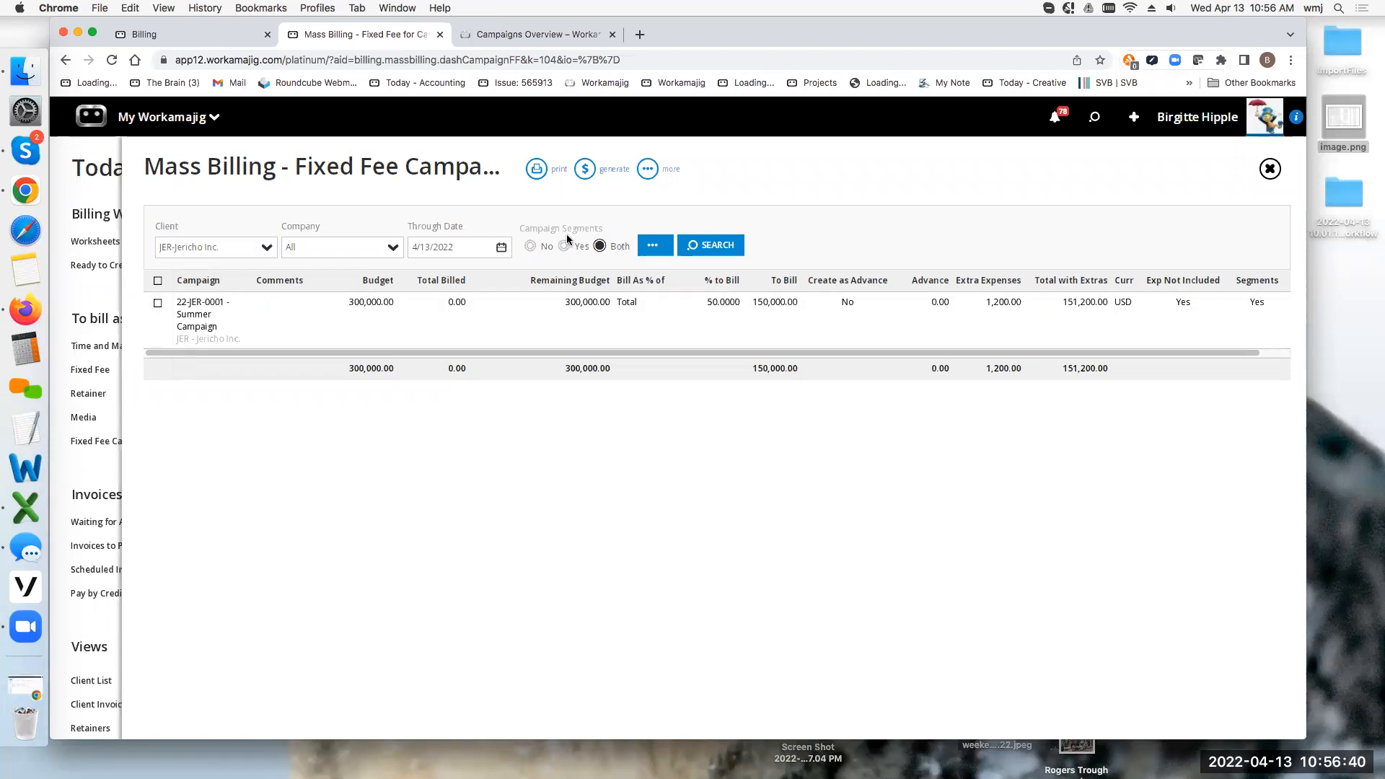
Reopen the Summer Campaign's billing from the campaign and deselect the Printing extra of project 22-JER-061.
{"action": "left_click", "coordinate": [209, 34]}
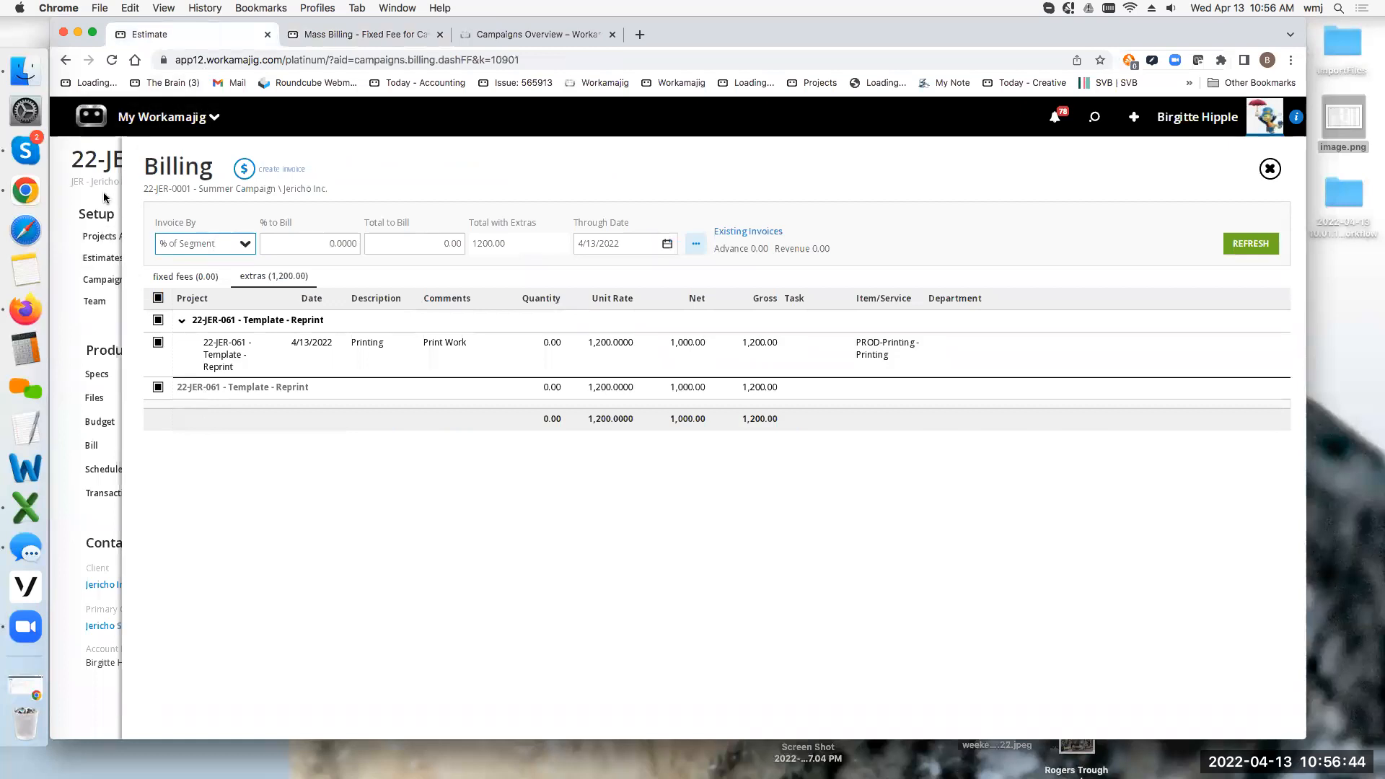
{"action": "left_click", "coordinate": [104, 197]}
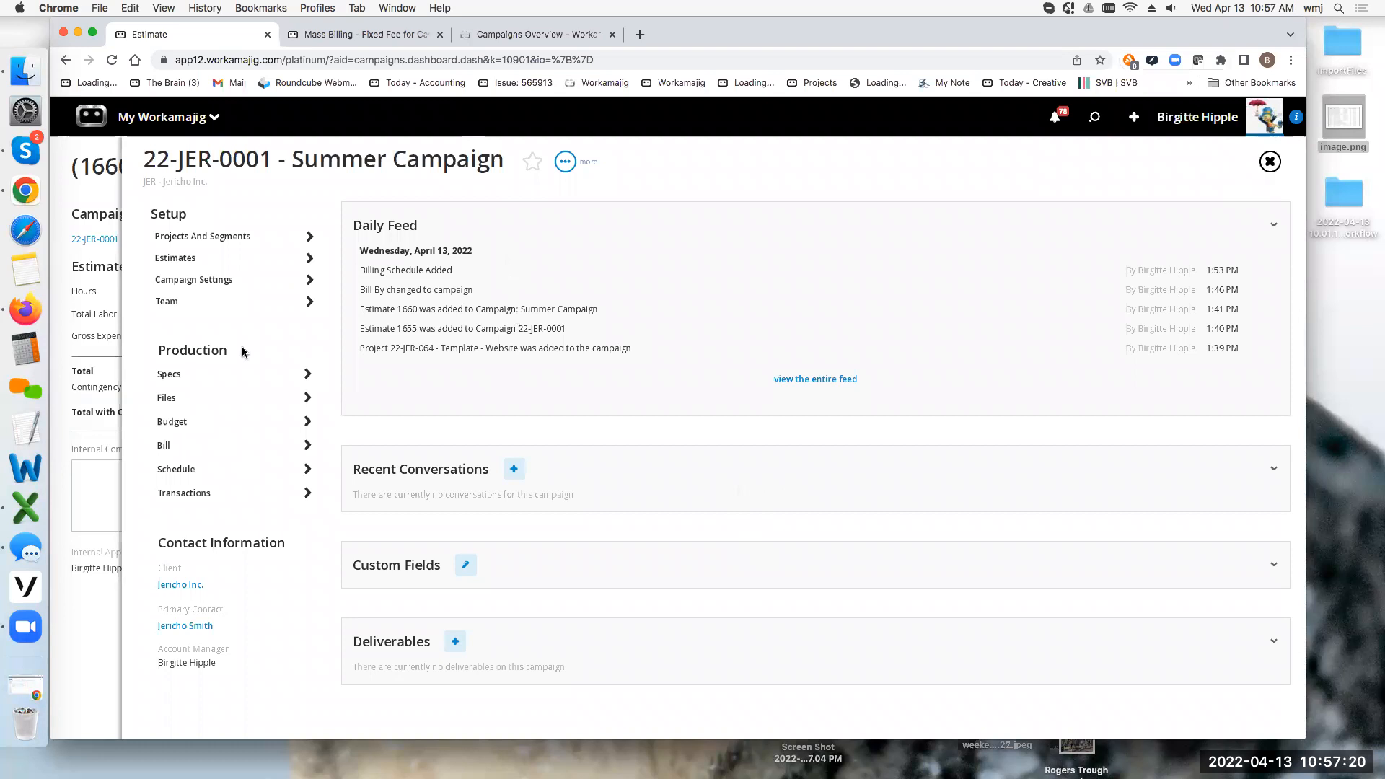
{"action": "left_click", "coordinate": [172, 447]}
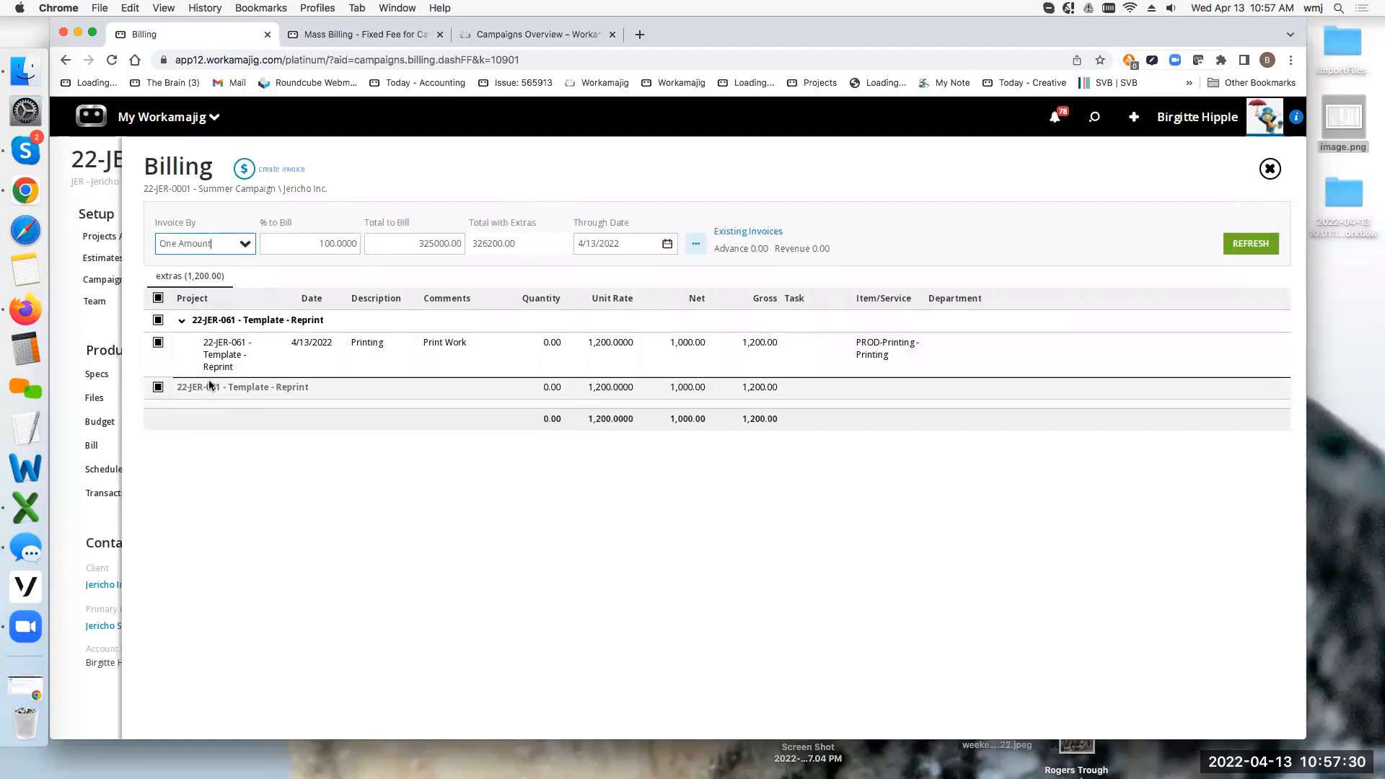
{"action": "left_click", "coordinate": [158, 344]}
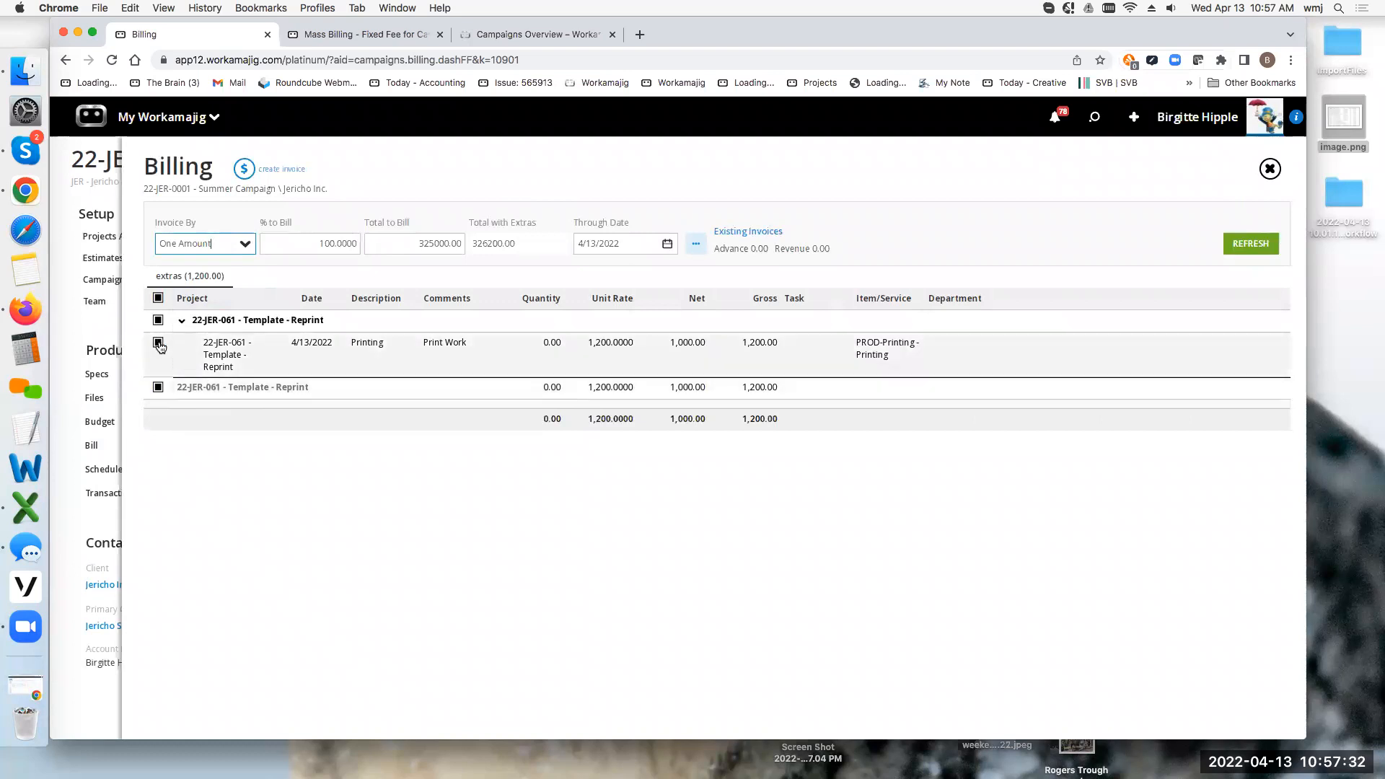
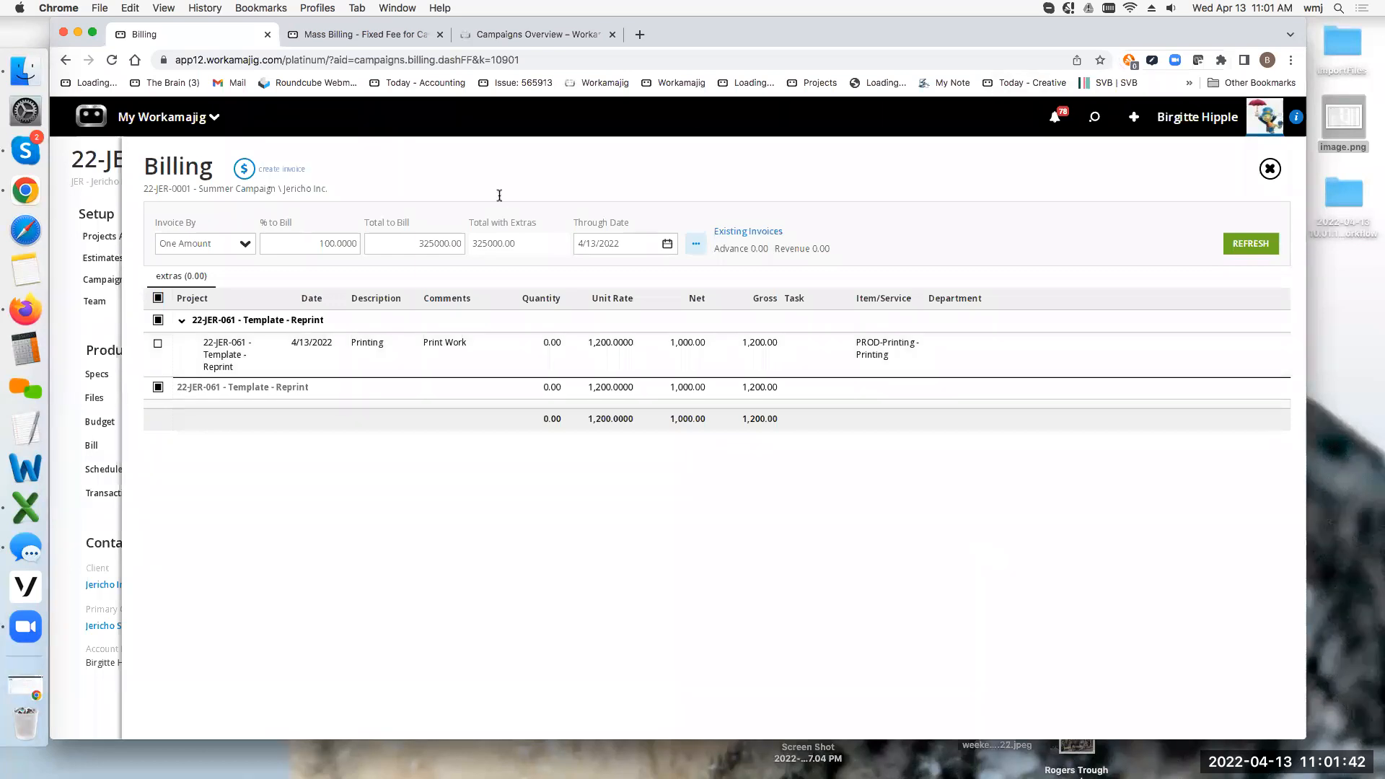
Reload the Summer Campaign's billing and view the invoice types offered for creation, then return to the campaign.
{"action": "left_click", "coordinate": [92, 197]}
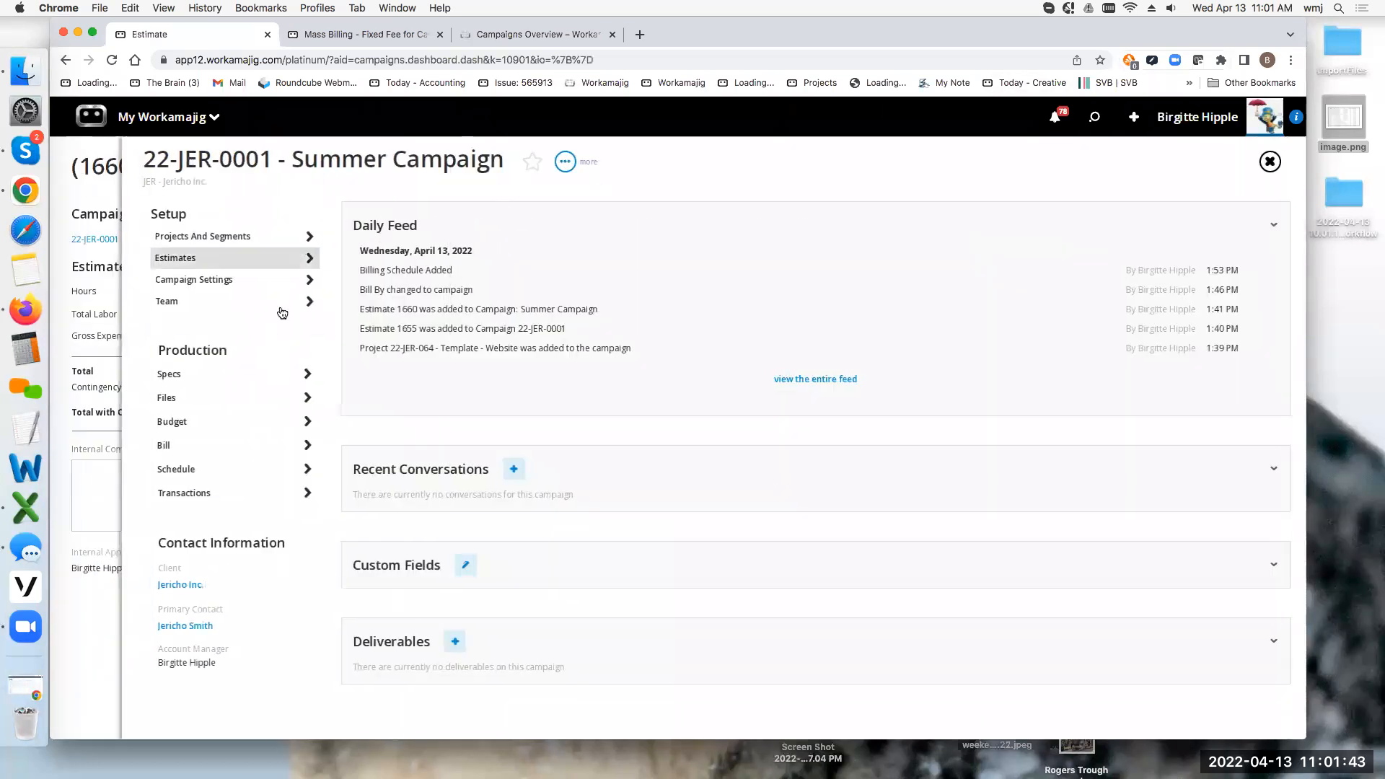
{"action": "left_click", "coordinate": [166, 446]}
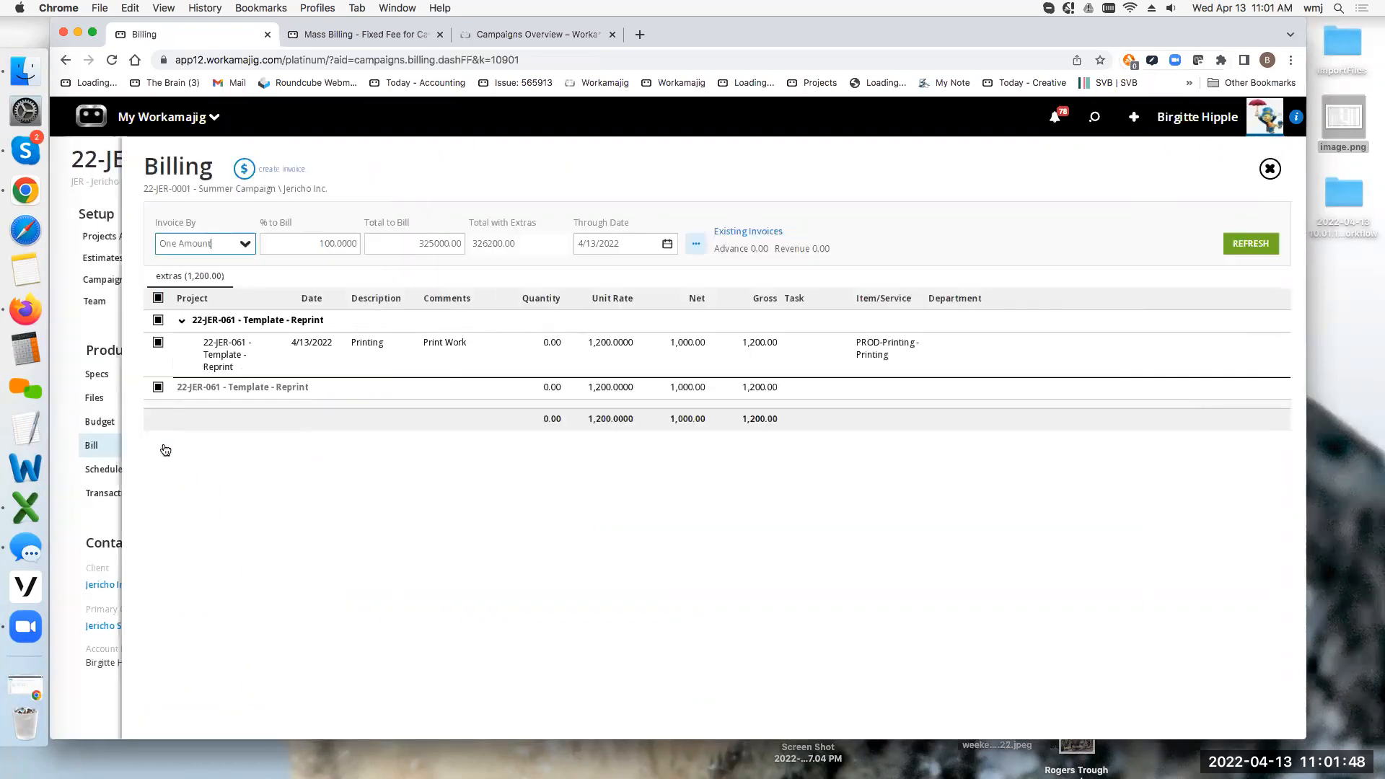
{"action": "left_click", "coordinate": [245, 169]}
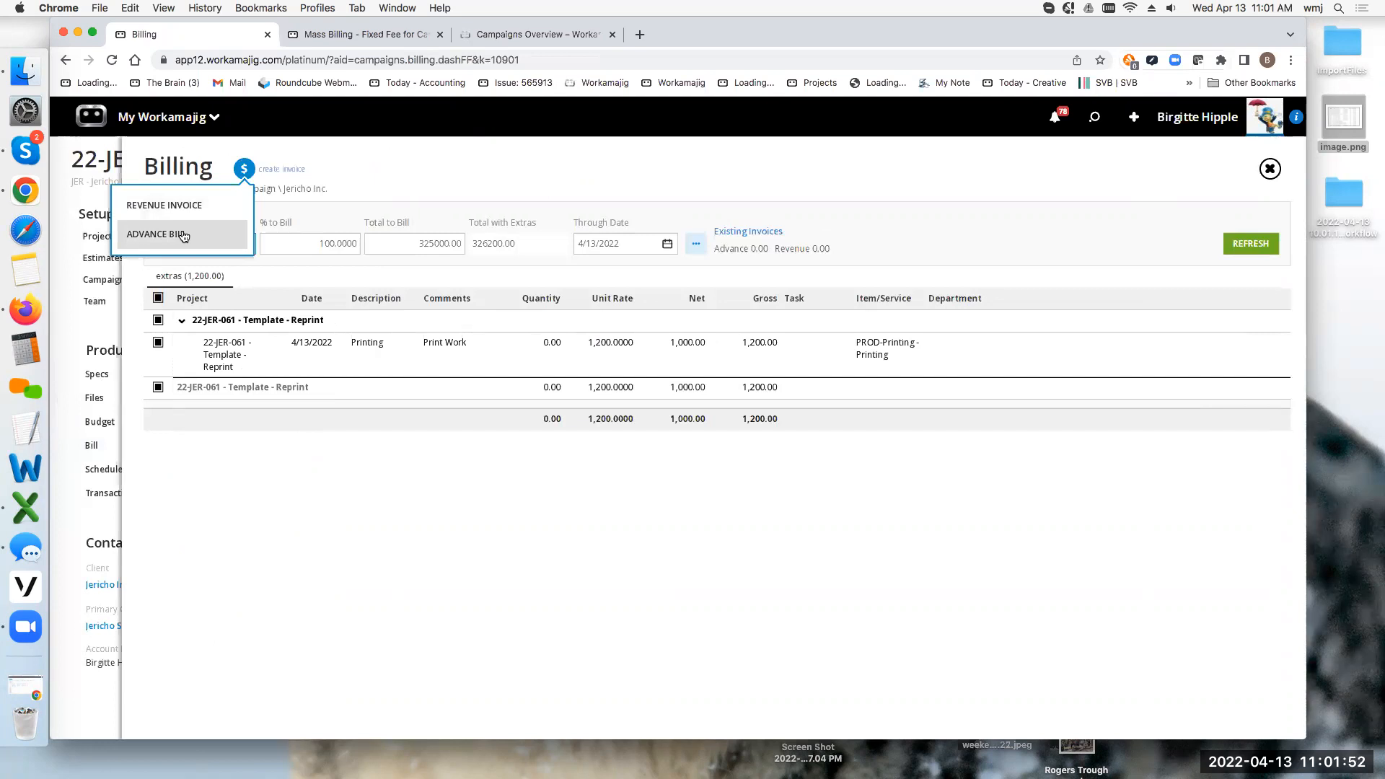
{"action": "left_click", "coordinate": [95, 199]}
Try the campaign's billing settings with Use Campaign Budget off and on, then cancel the edits.
{"action": "left_click", "coordinate": [147, 279]}
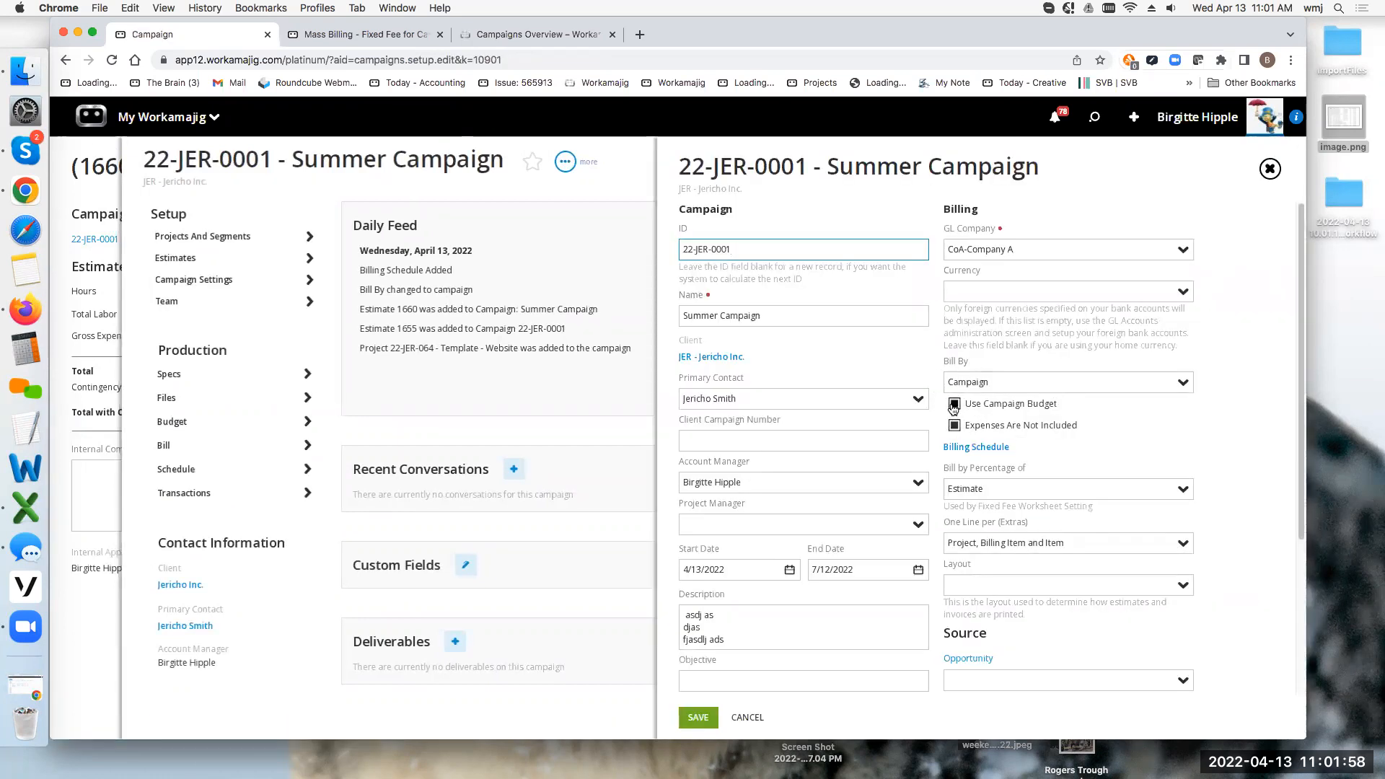
{"action": "left_click", "coordinate": [955, 404]}
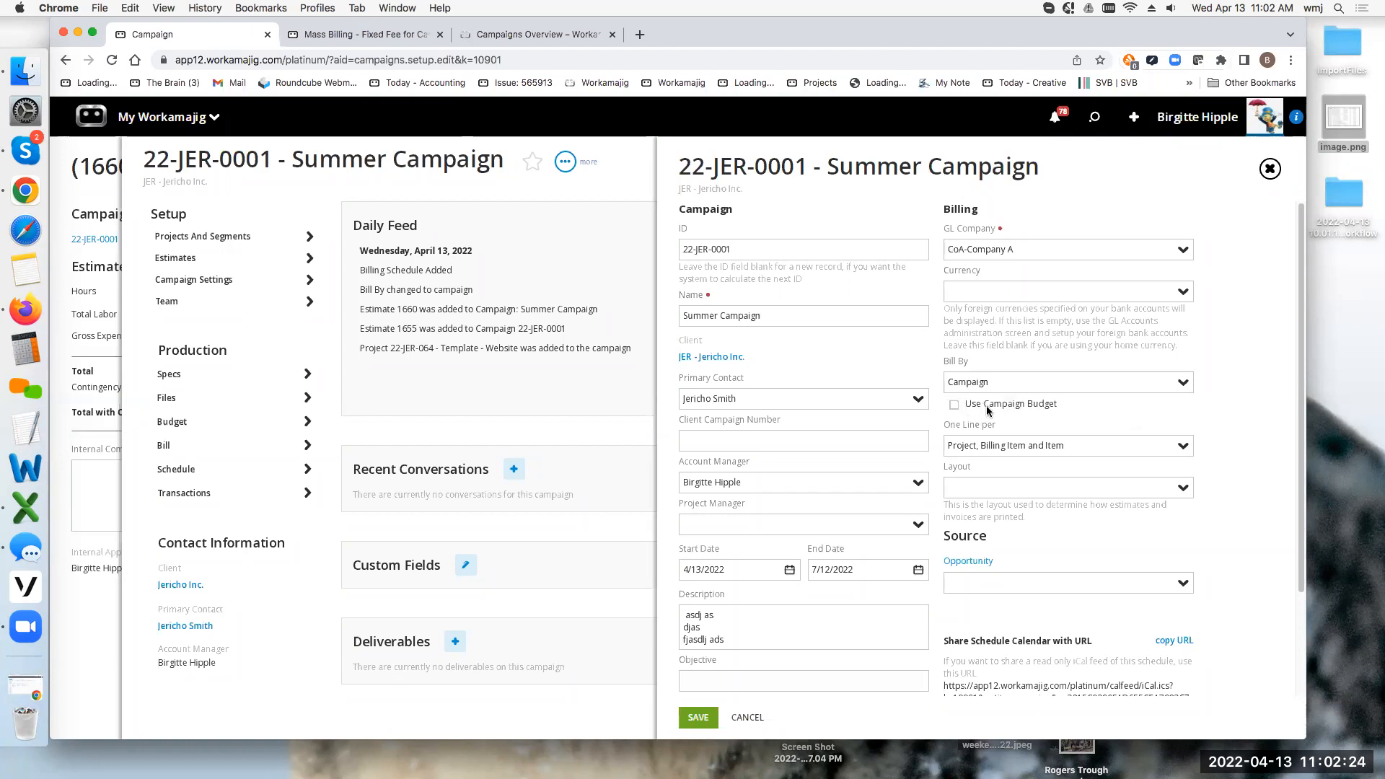
{"action": "left_click", "coordinate": [955, 405]}
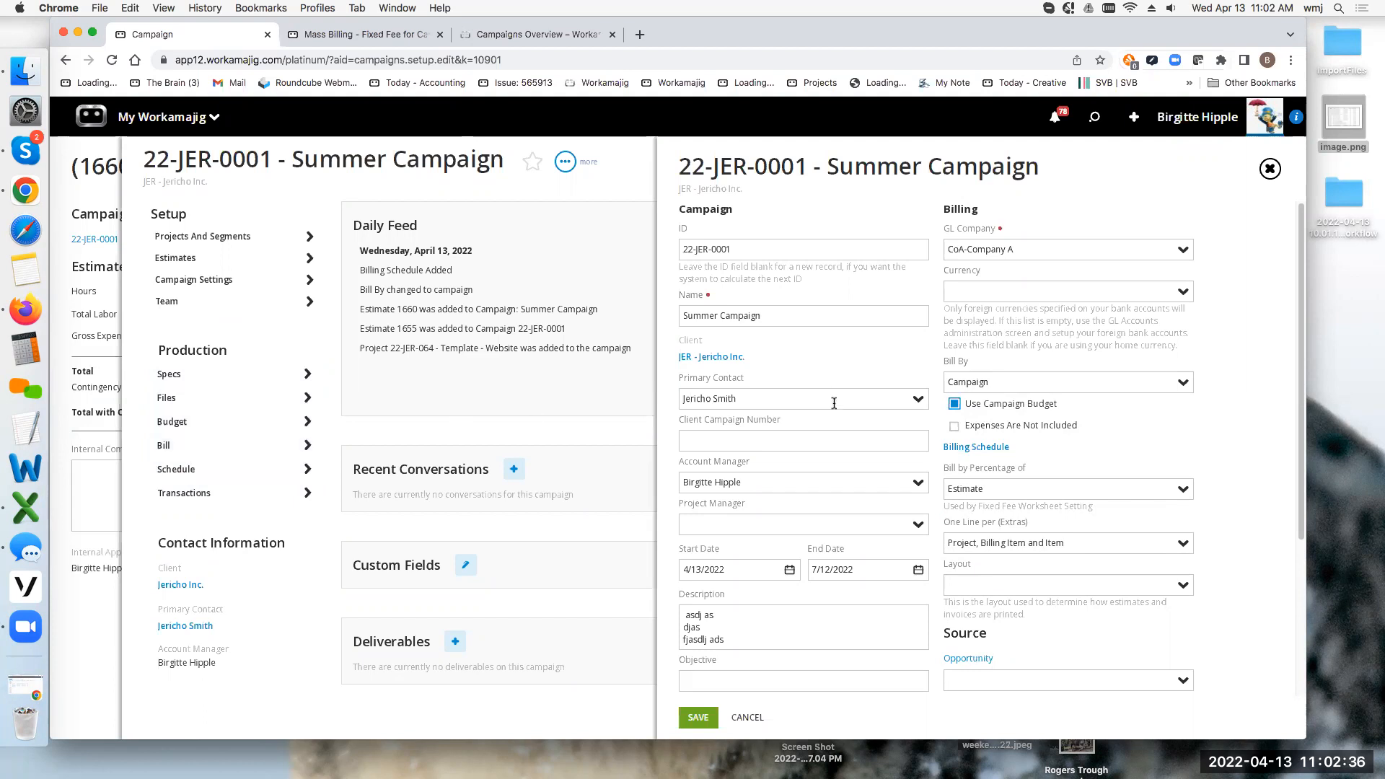
{"action": "left_click", "coordinate": [954, 405]}
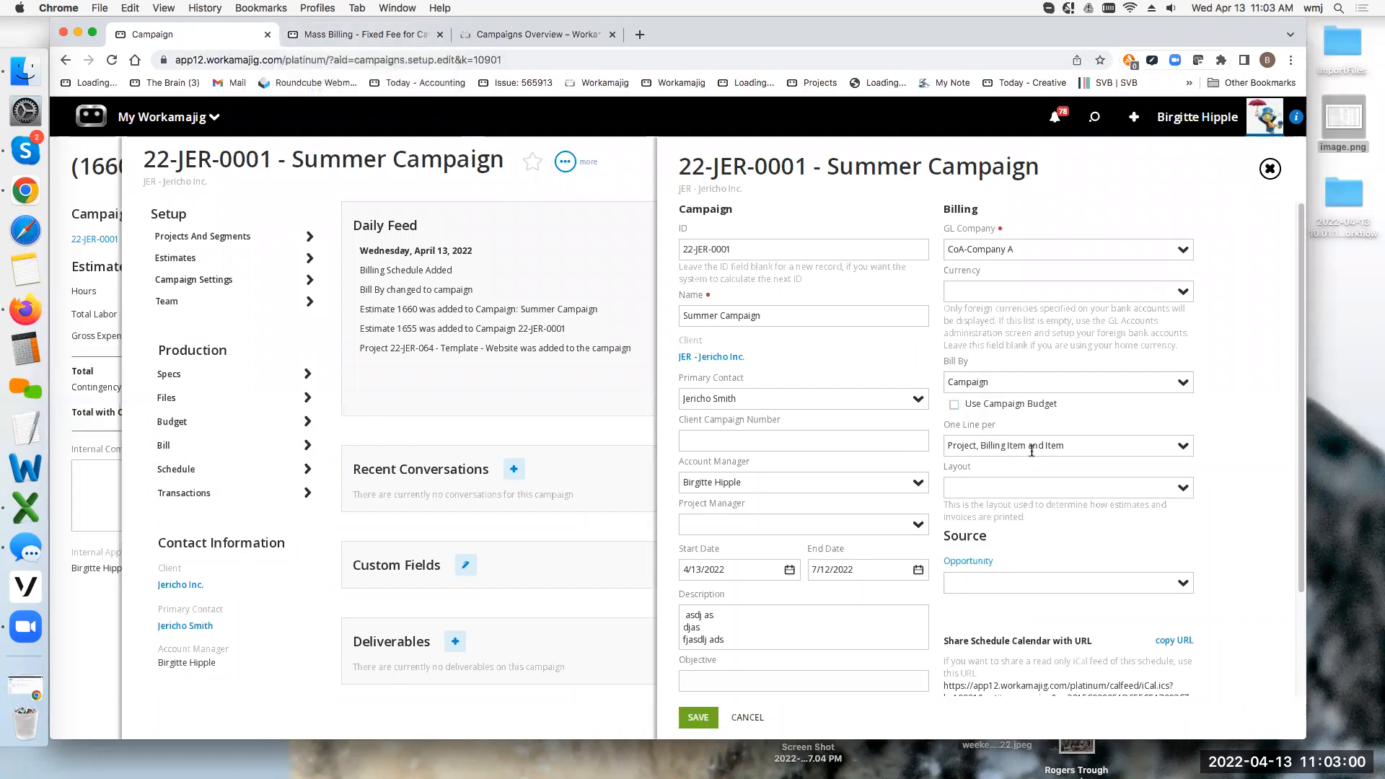
{"action": "left_click", "coordinate": [741, 717]}
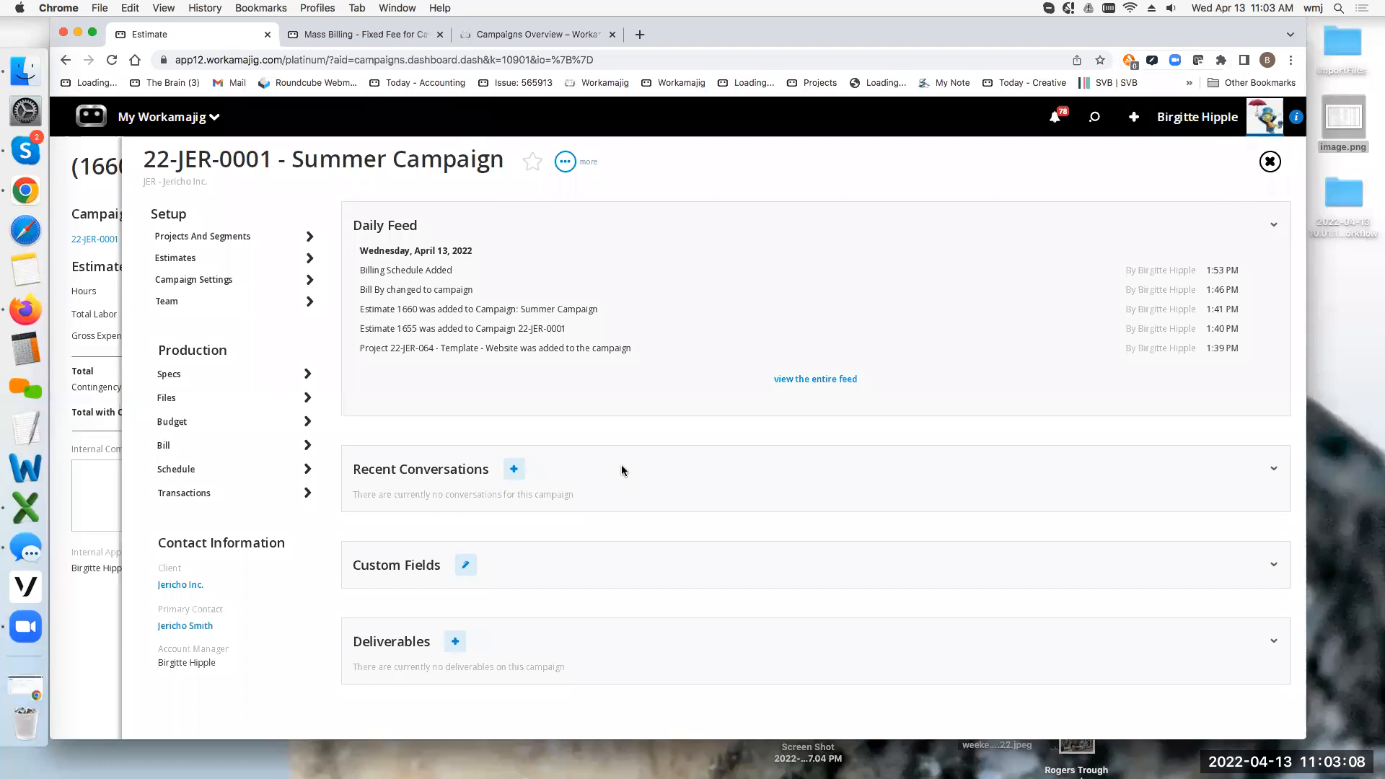
Select the Summer Campaign in mass billing and view the Invoice By options for generating invoices, then return to the billing overview.
{"action": "left_click", "coordinate": [387, 36]}
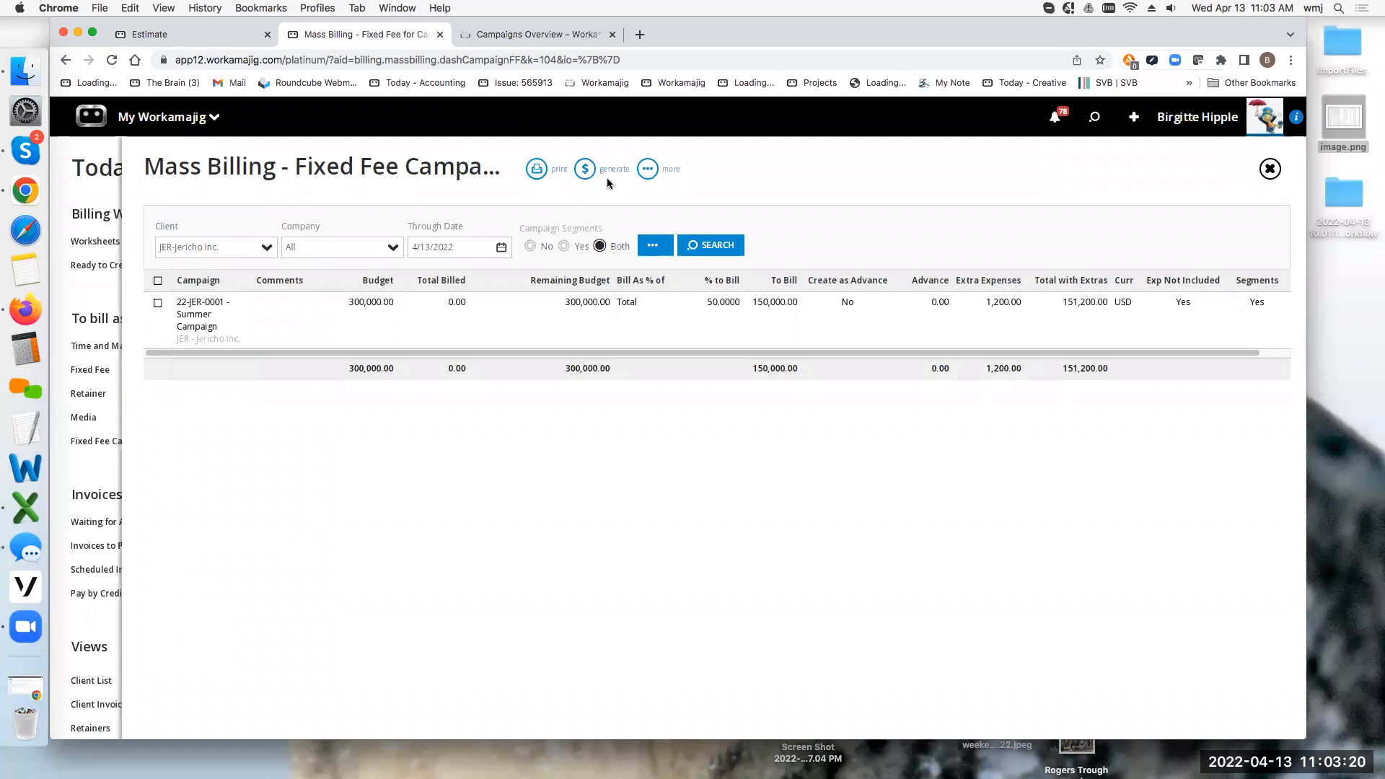
{"action": "left_click", "coordinate": [157, 281]}
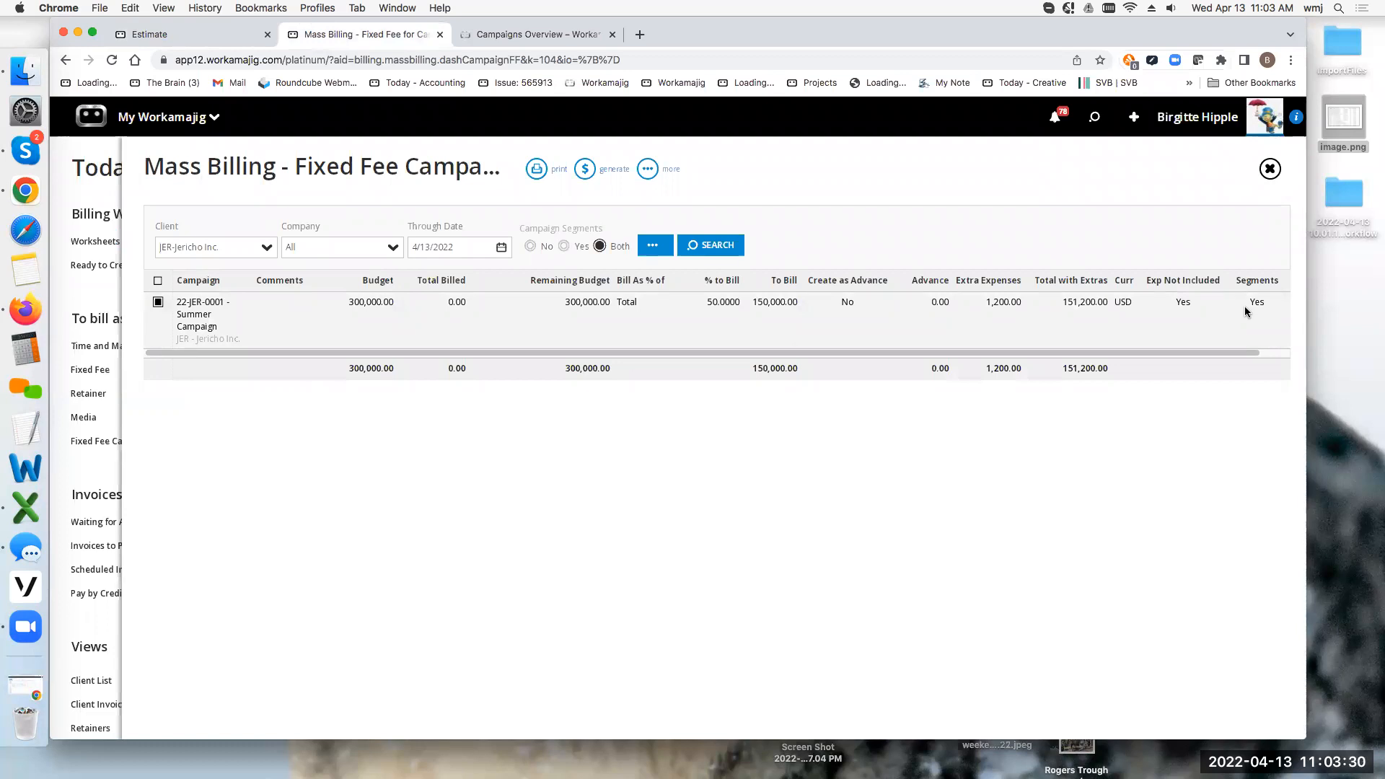
{"action": "left_click", "coordinate": [584, 169]}
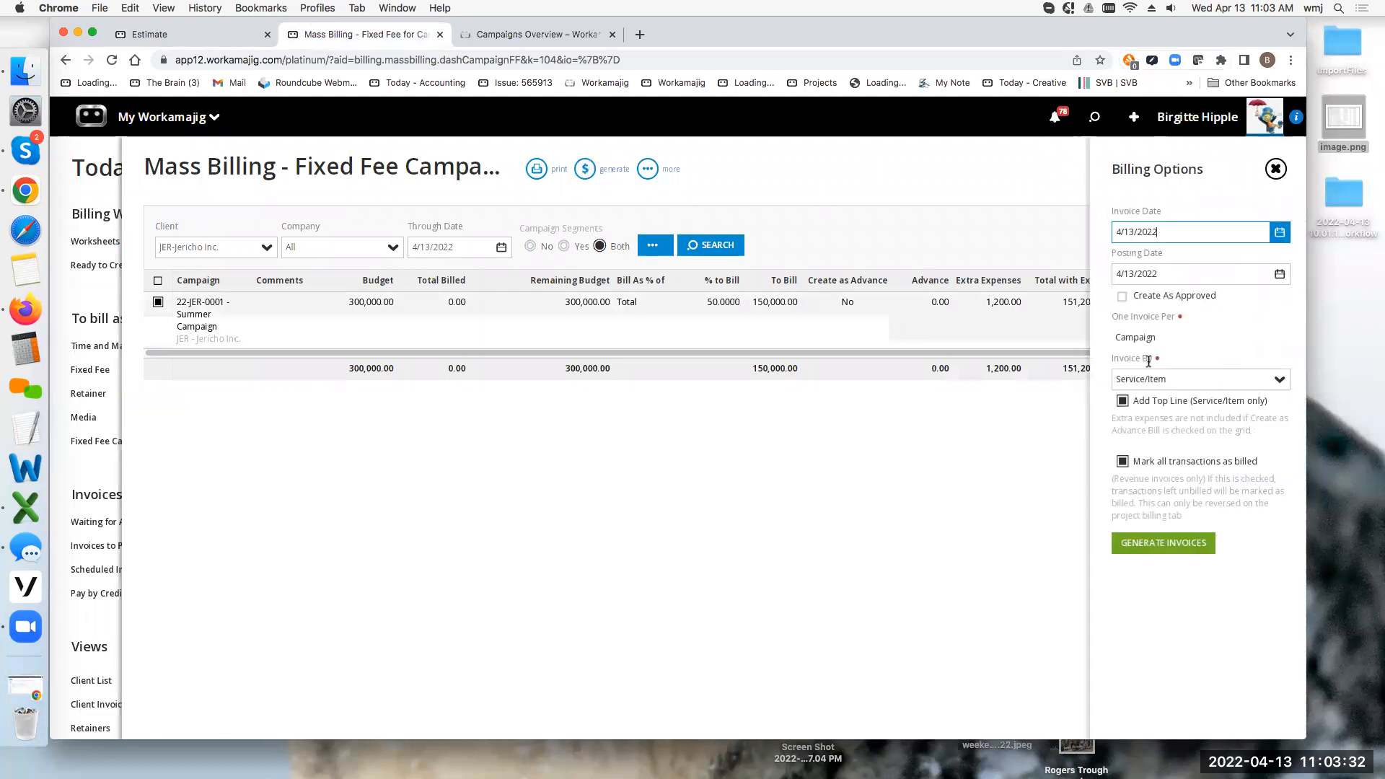
{"action": "left_click", "coordinate": [1279, 382]}
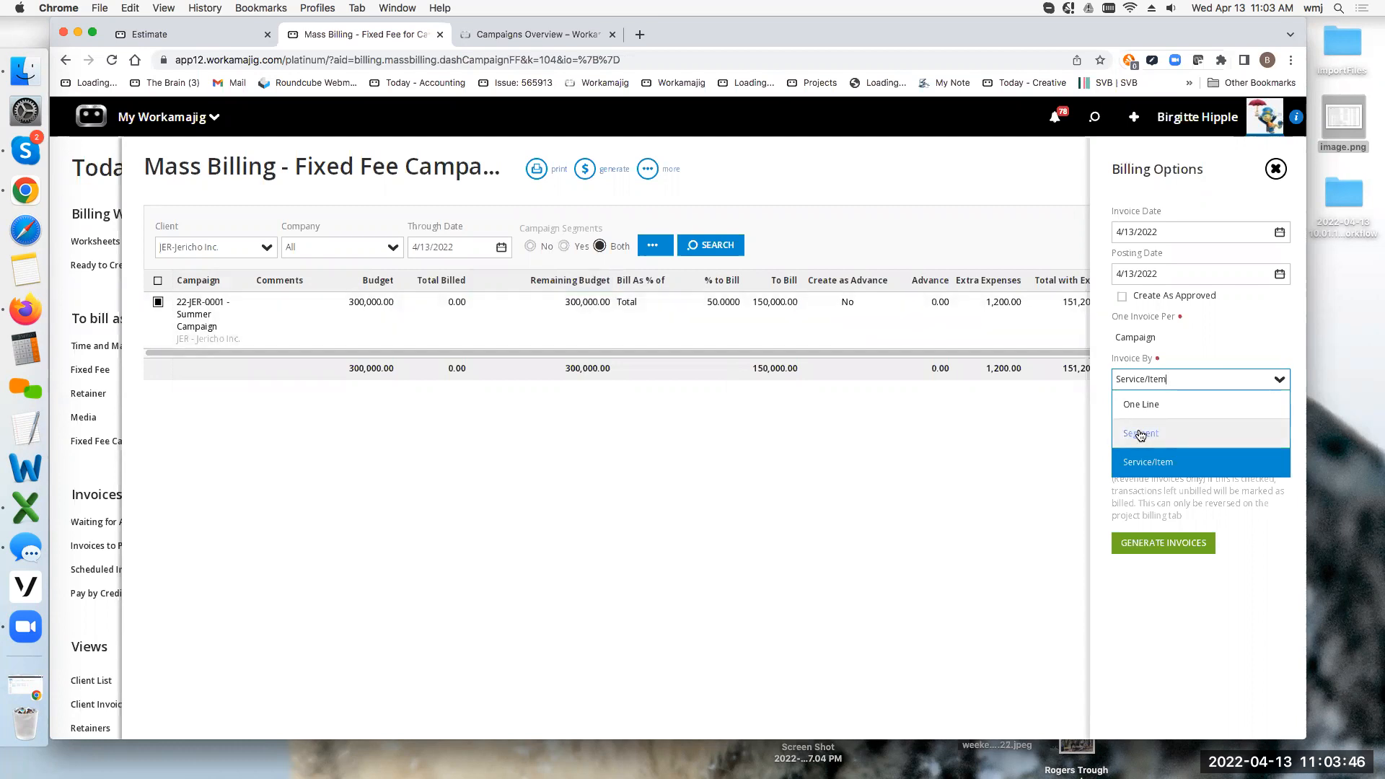
{"action": "left_click", "coordinate": [602, 530]}
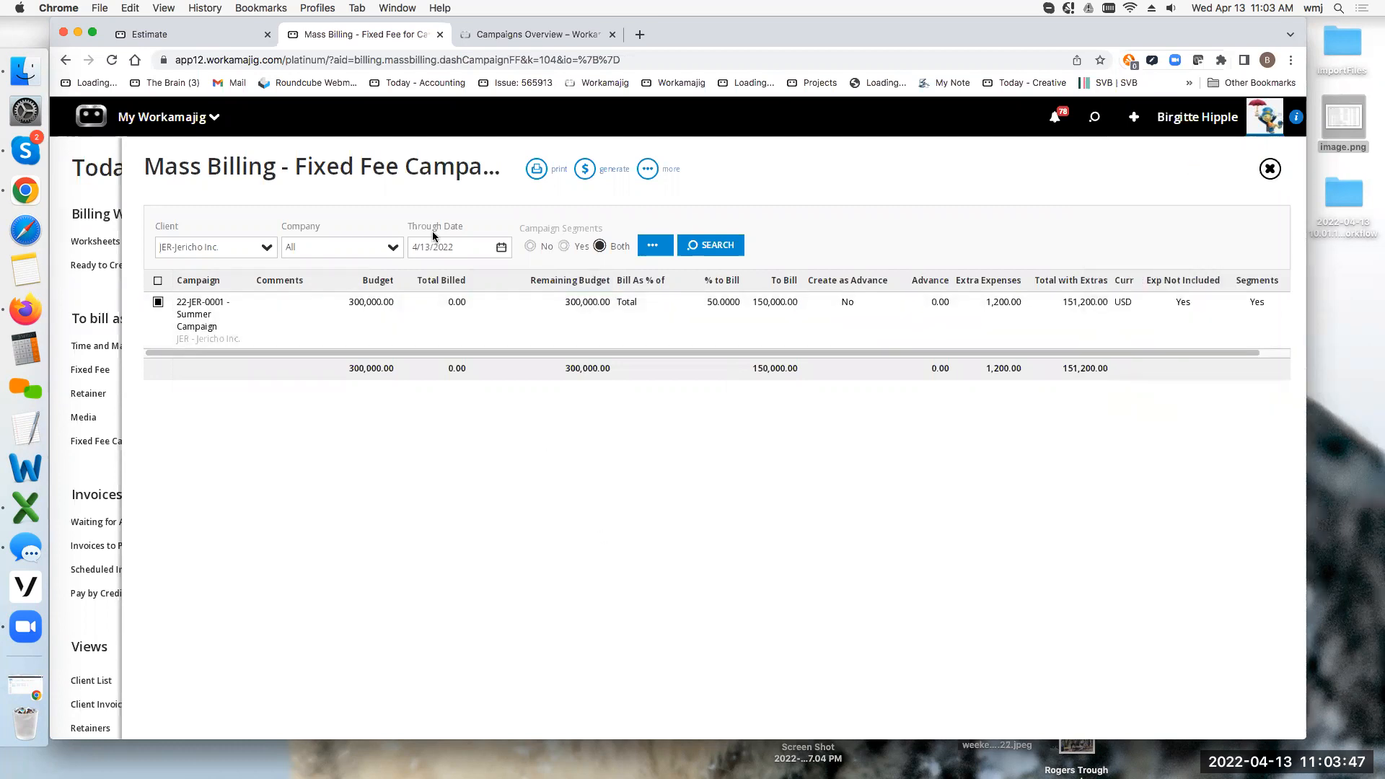
{"action": "left_click", "coordinate": [99, 198]}
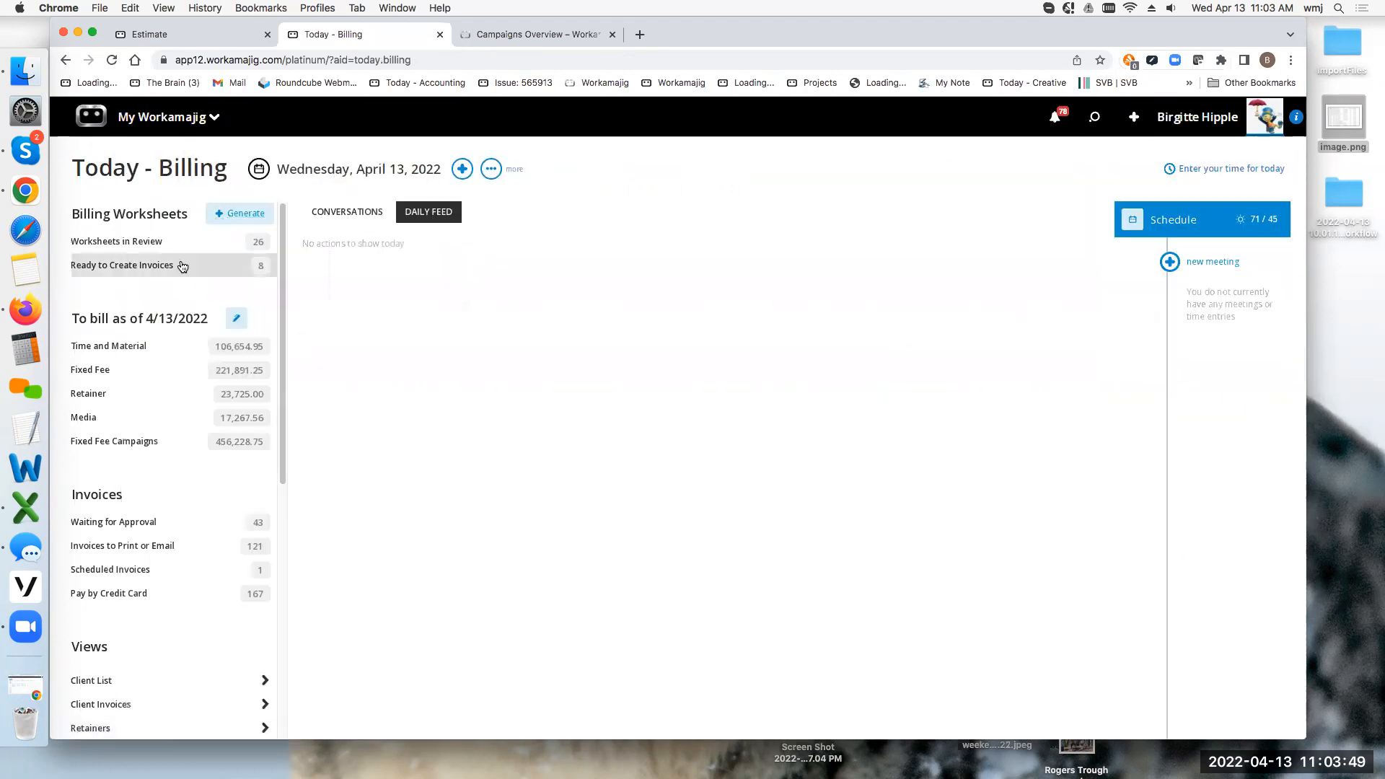
Add four staff members to the Summer Campaign's team.
{"action": "left_click", "coordinate": [193, 36]}
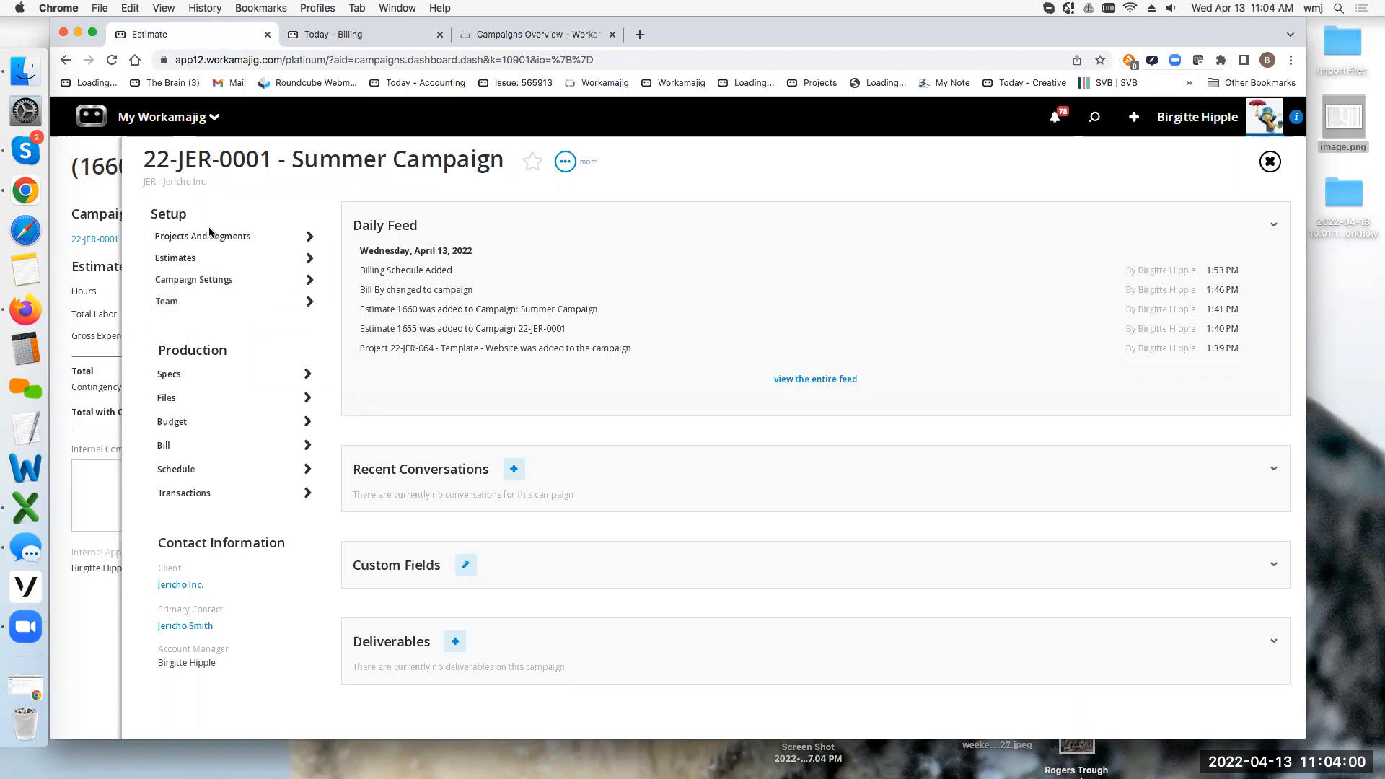
{"action": "left_click", "coordinate": [187, 303]}
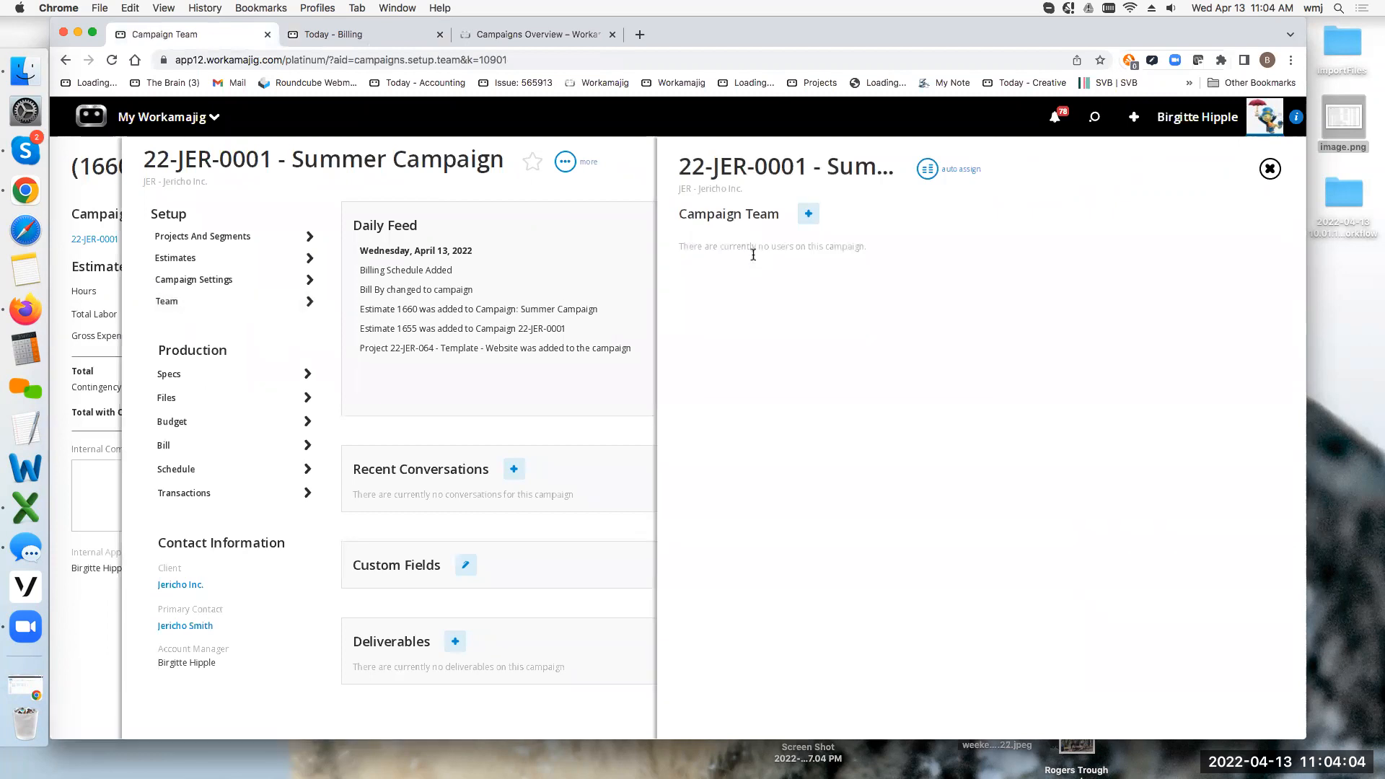
{"action": "left_click", "coordinate": [809, 213]}
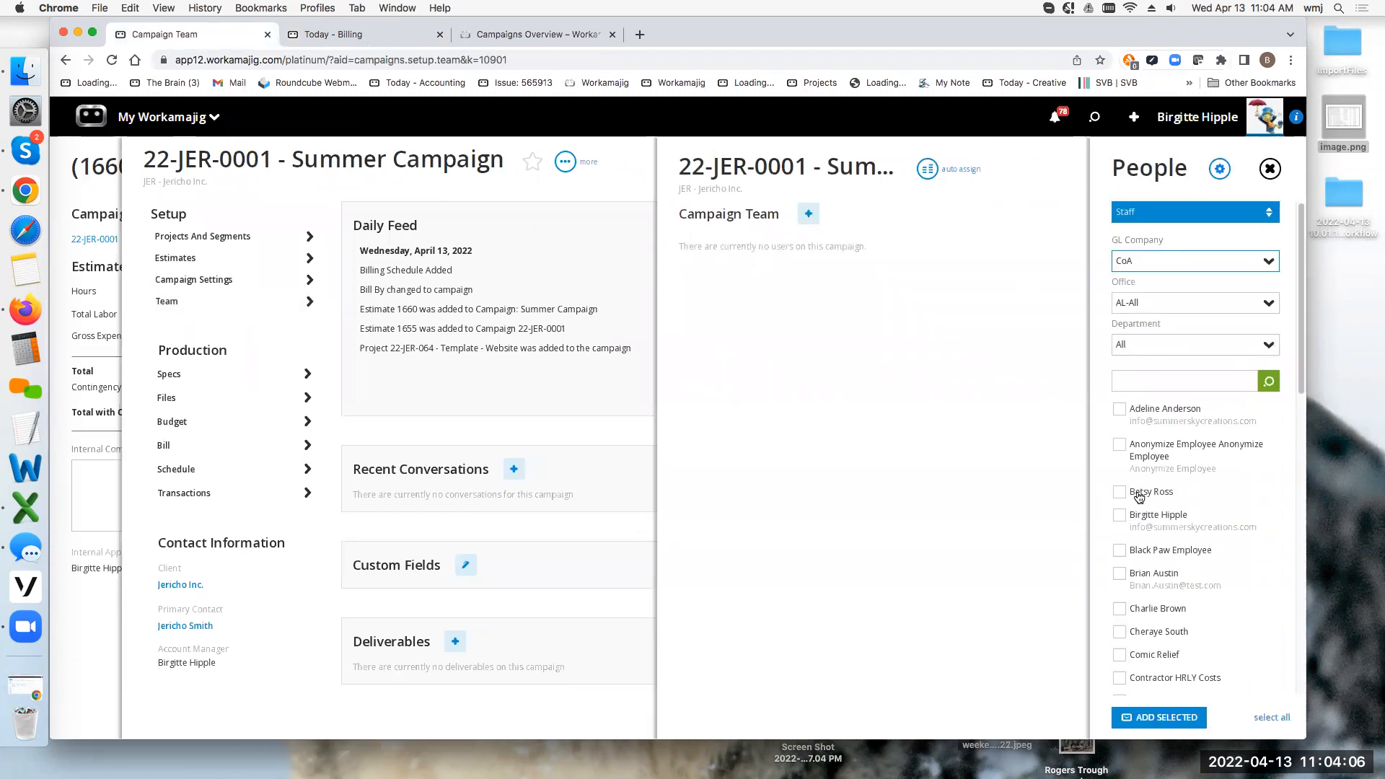
{"action": "left_click", "coordinate": [1119, 492]}
{"action": "left_click", "coordinate": [1124, 412]}
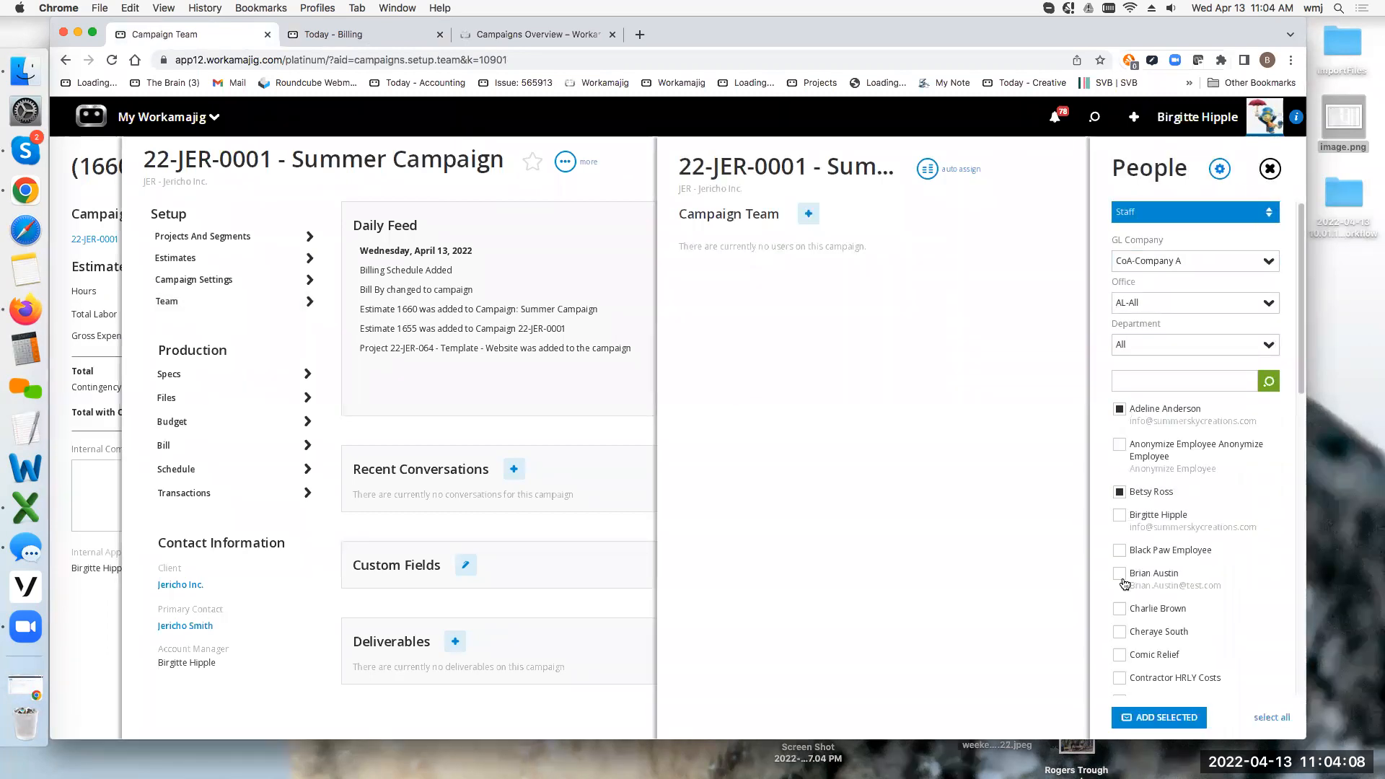
{"action": "left_click", "coordinate": [1121, 657]}
{"action": "left_click", "coordinate": [1120, 609]}
{"action": "left_click", "coordinate": [1154, 718]}
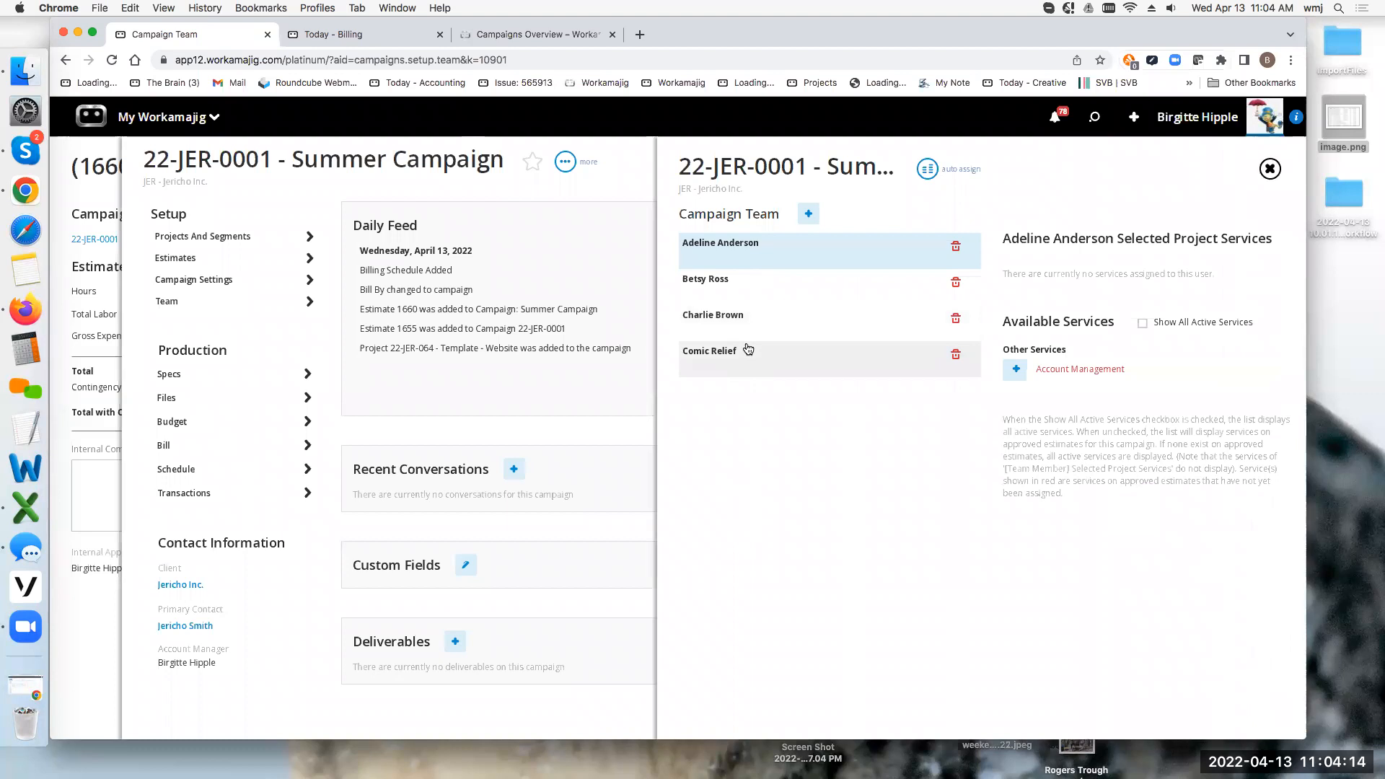
Push the estimated hours and auto-assign the campaign team to the project schedules, saving the changes.
{"action": "left_click", "coordinate": [927, 170]}
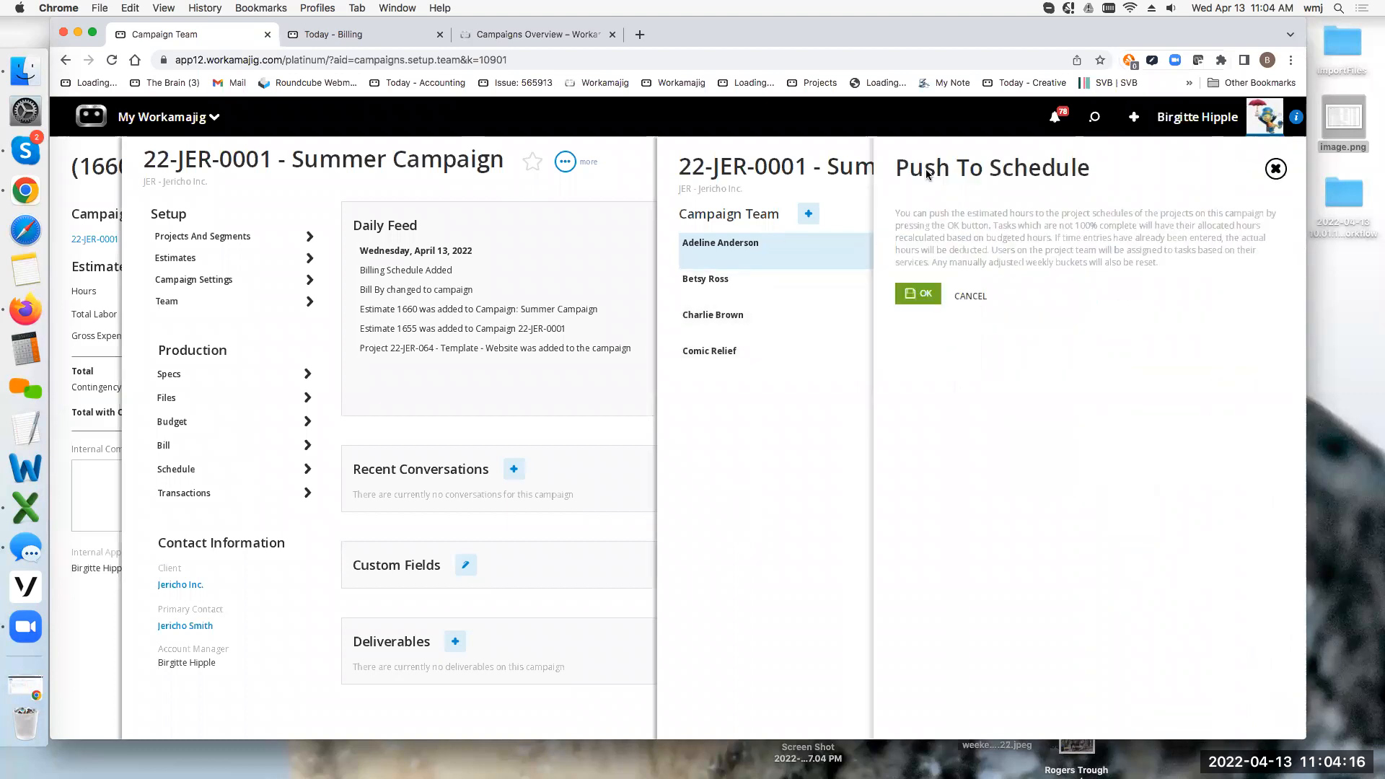
{"action": "left_click", "coordinate": [925, 293]}
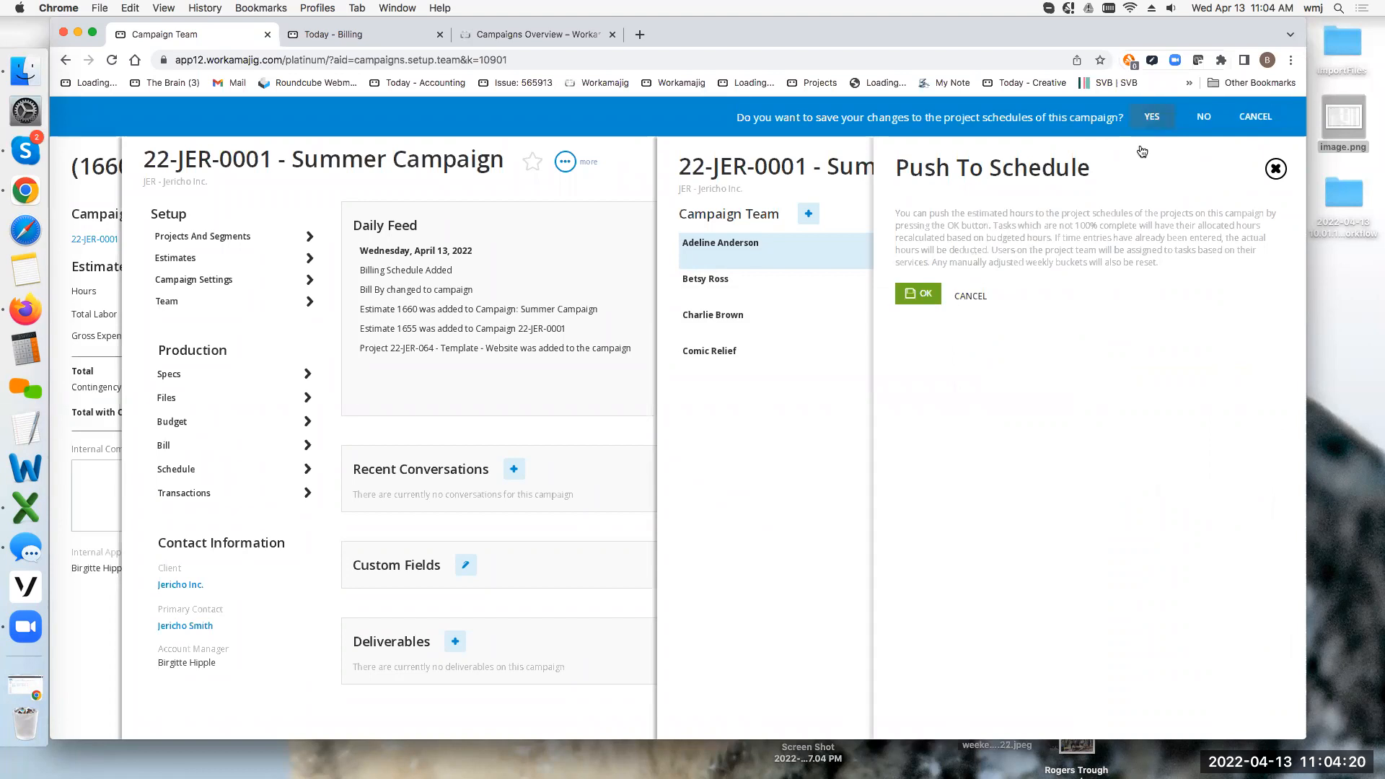
{"action": "left_click", "coordinate": [1152, 117]}
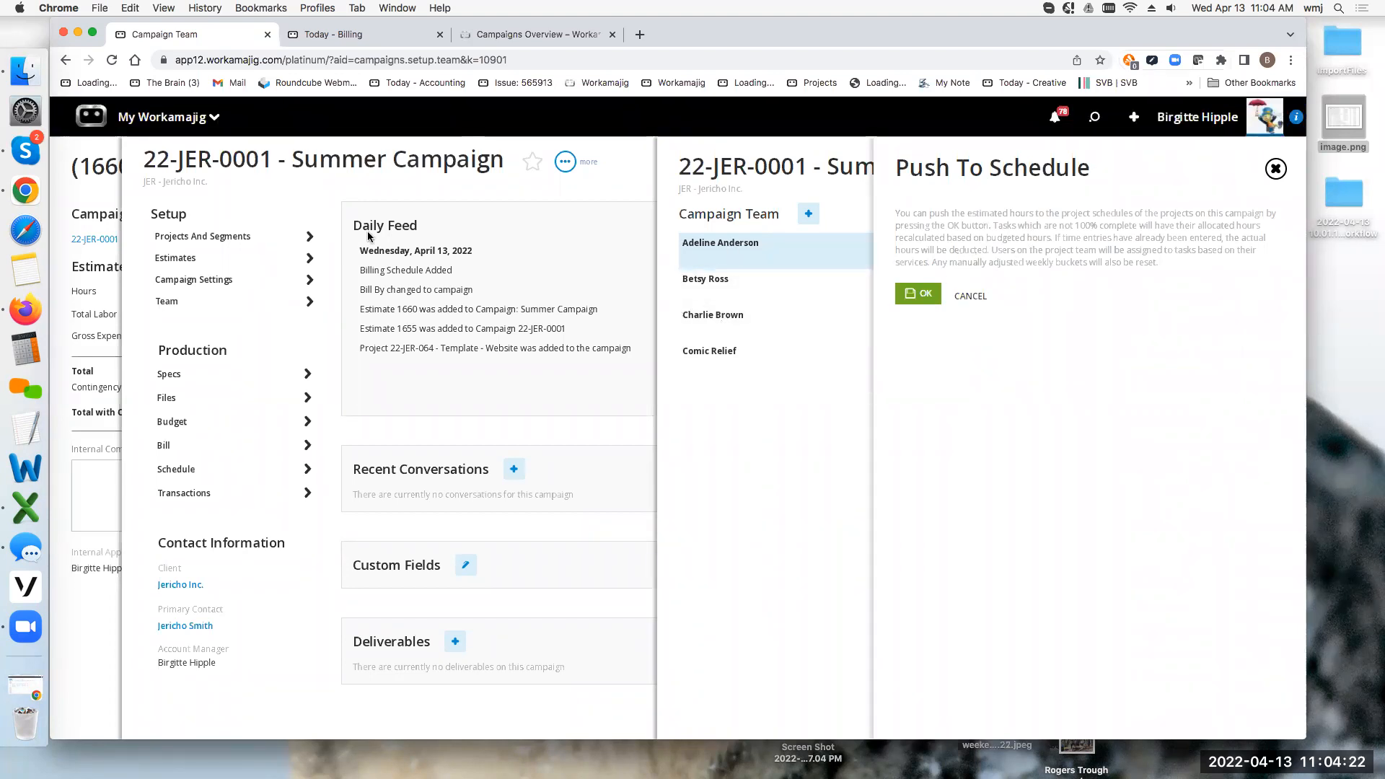
{"action": "left_click", "coordinate": [248, 236]}
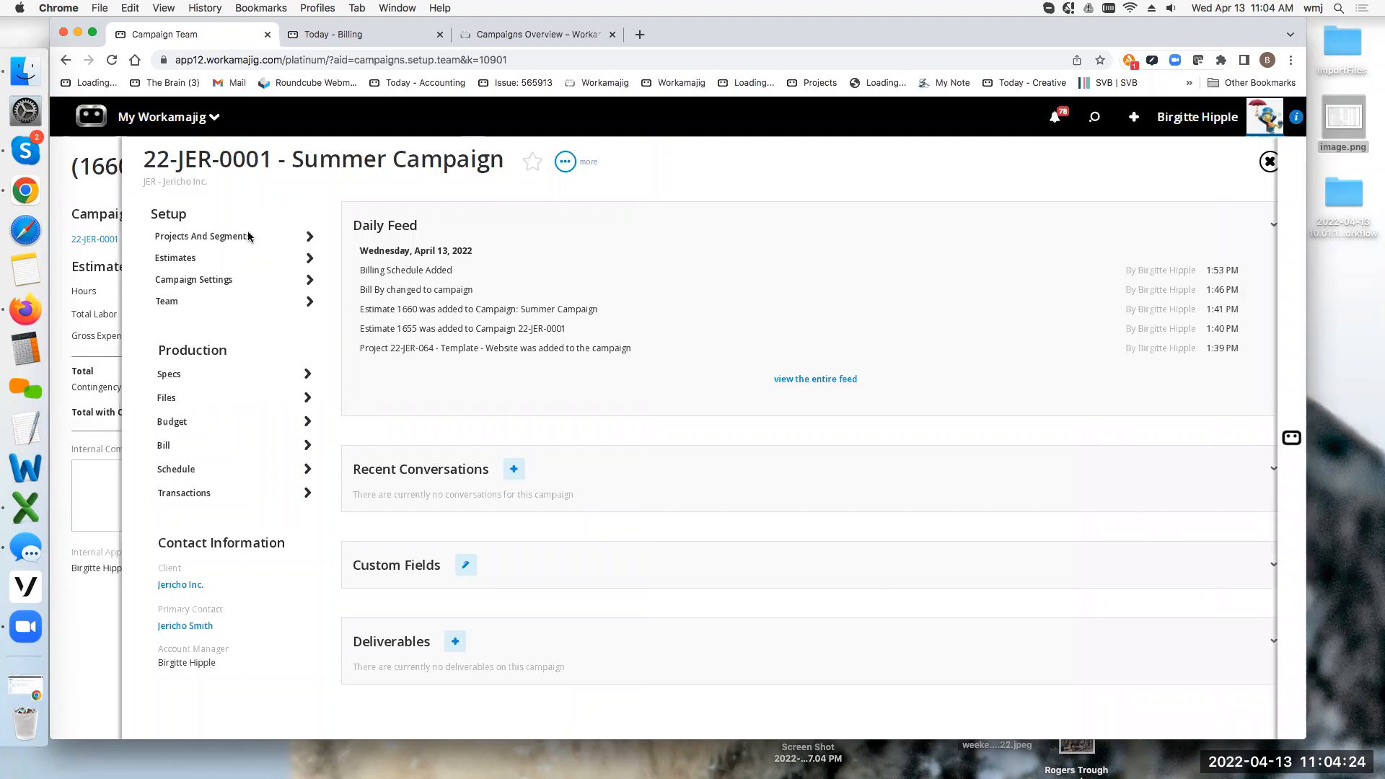
Examine the team and its services on project 22-JER-061, then switch to the Campaigns Overview help article.
{"action": "left_click", "coordinate": [248, 232]}
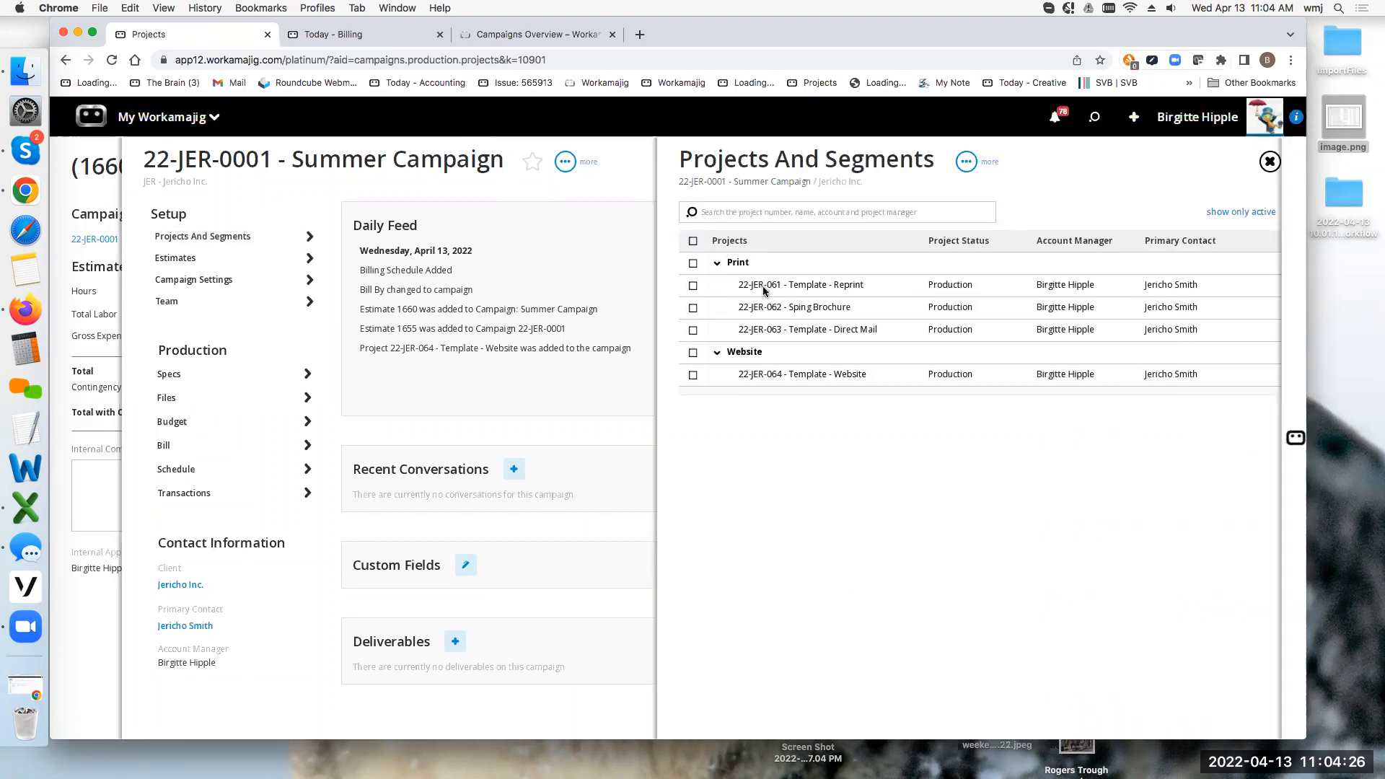
{"action": "left_click", "coordinate": [764, 286]}
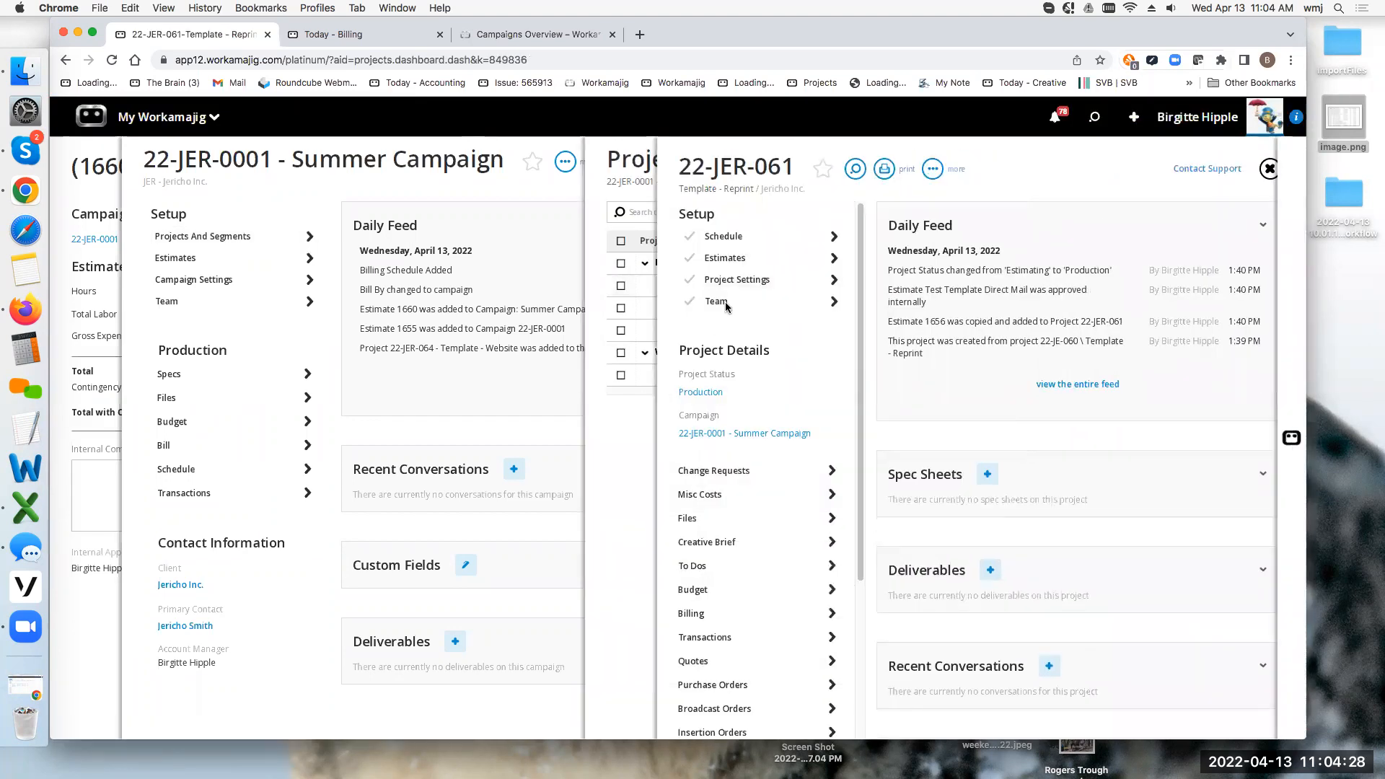
{"action": "left_click", "coordinate": [725, 307]}
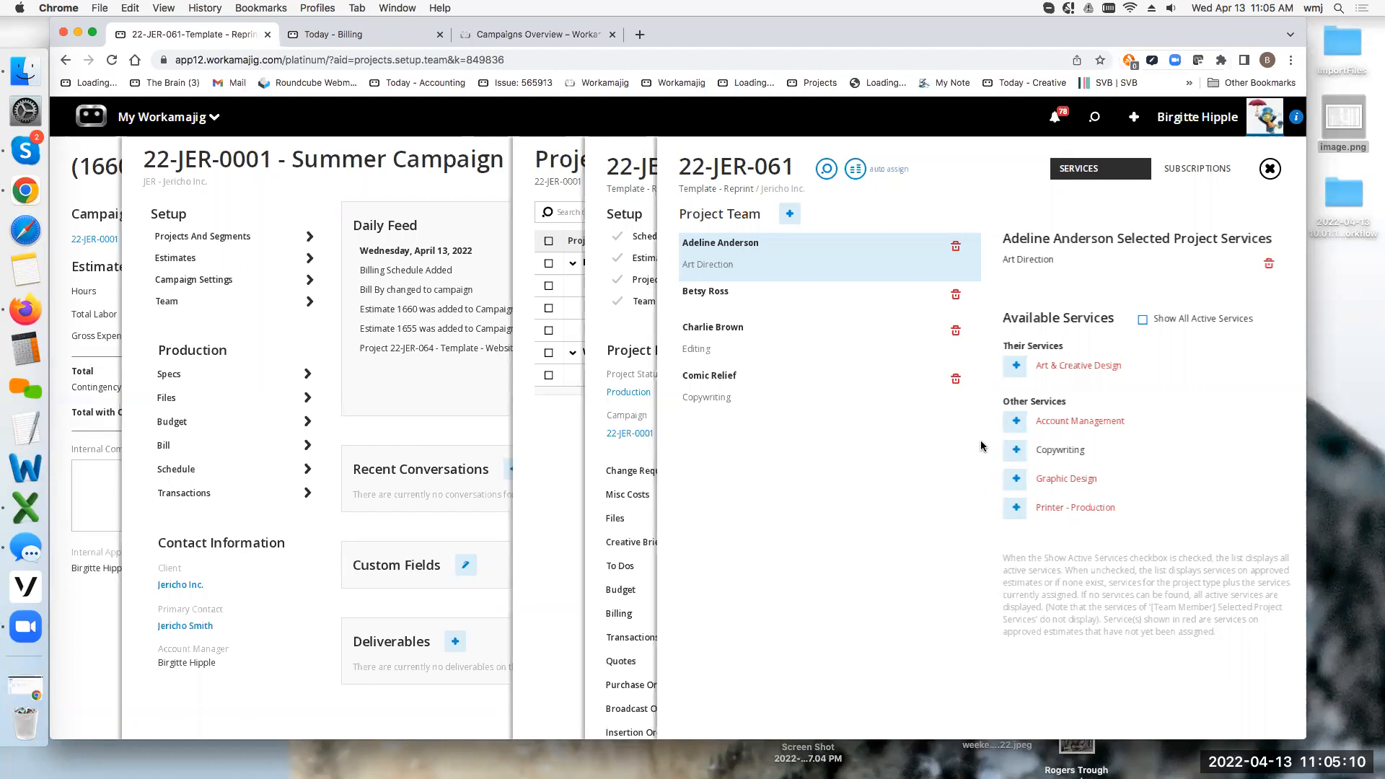
{"action": "left_click", "coordinate": [560, 32]}
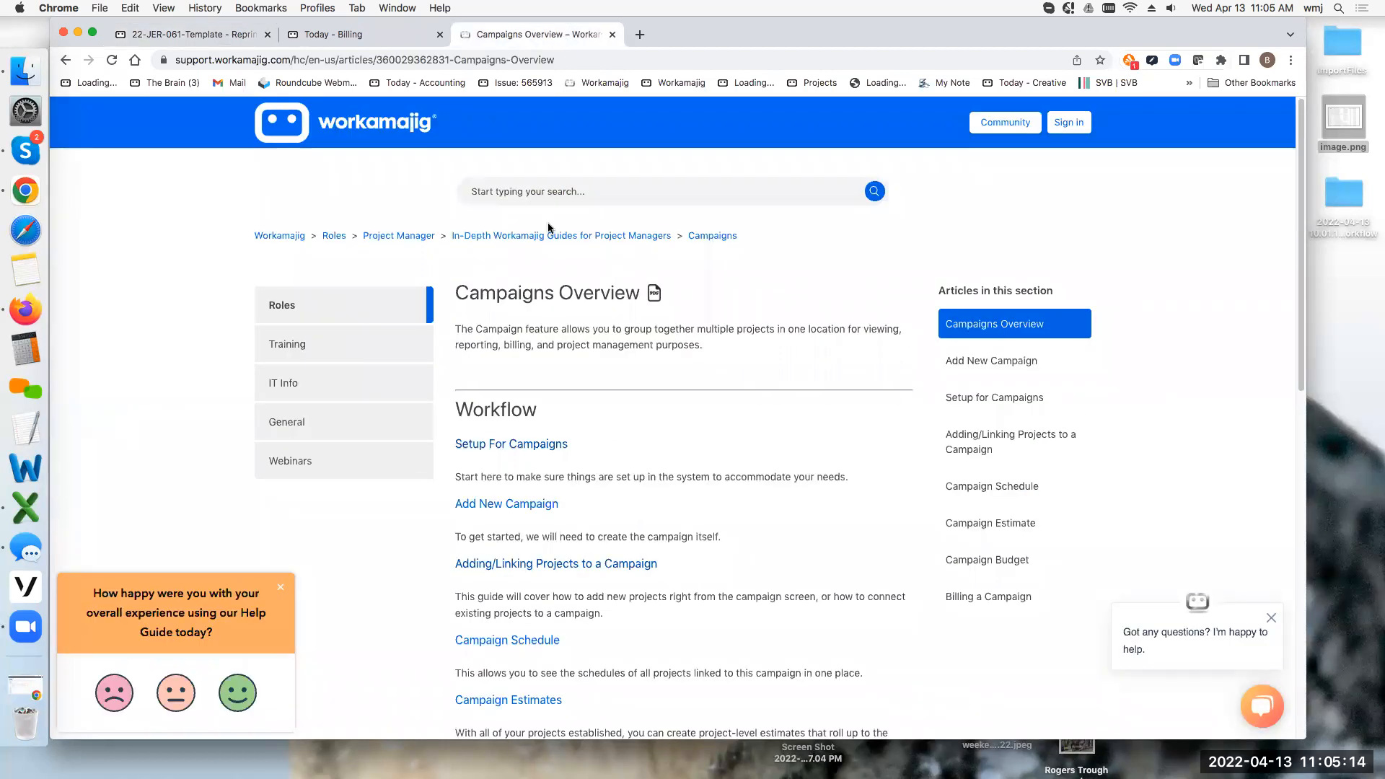